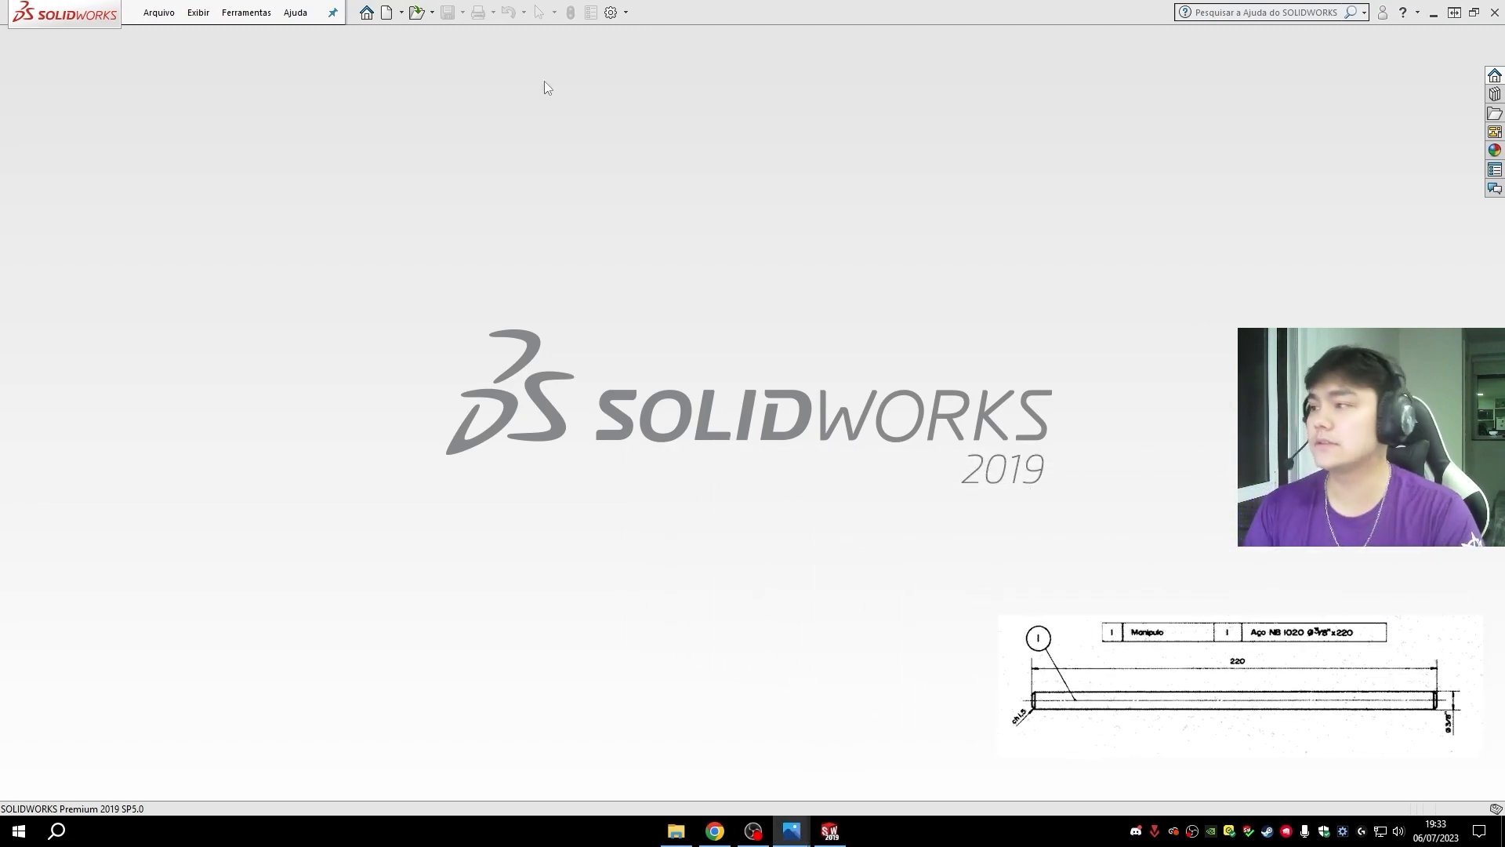
- Create a new part document and start a sketch on the right plane (Plano direito)
{"action": "left_click", "coordinate": [389, 13]}
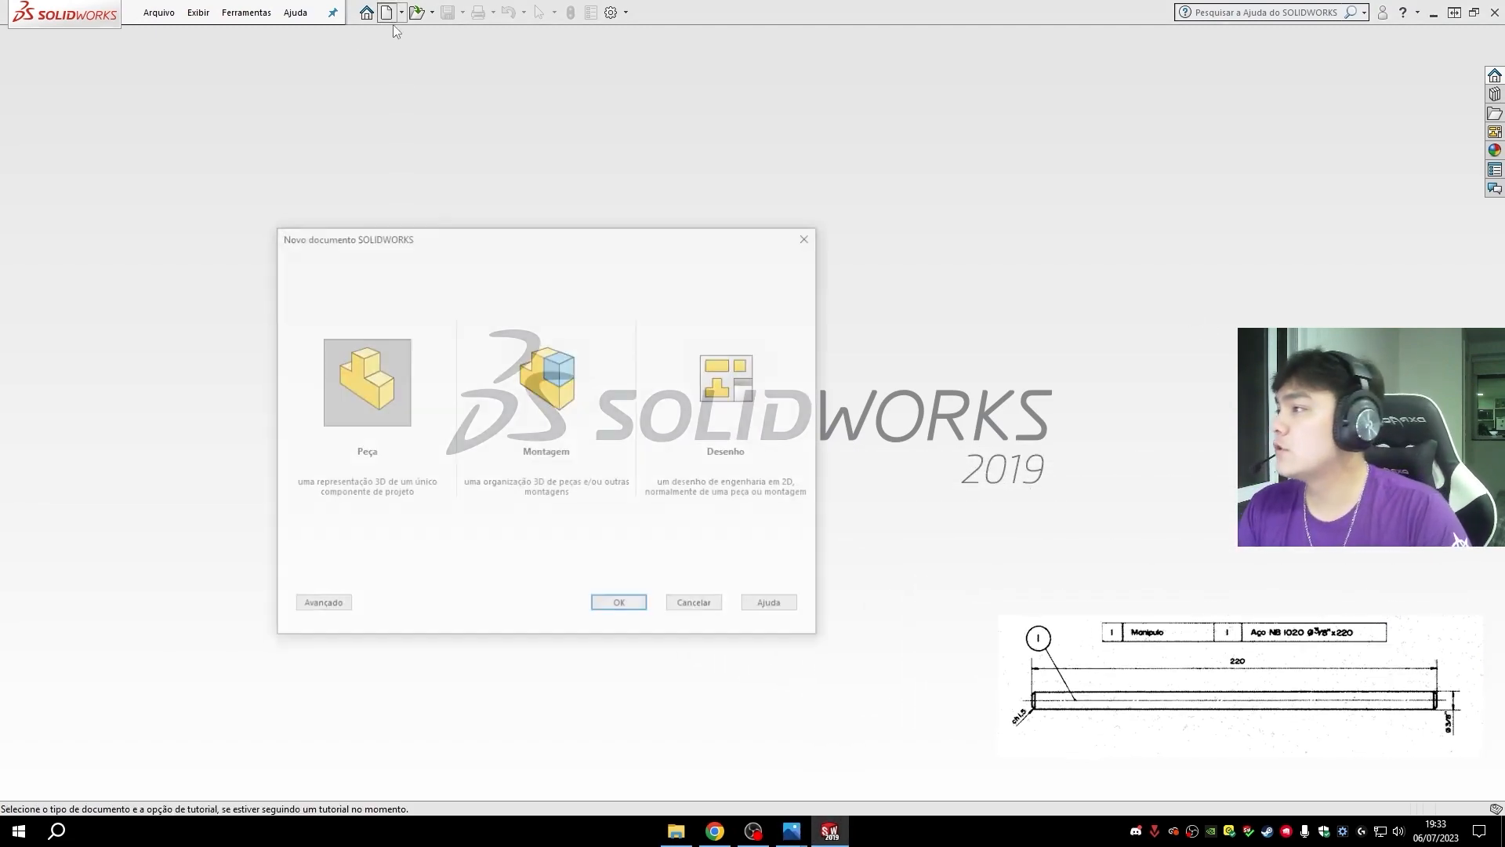
{"action": "left_click", "coordinate": [621, 605]}
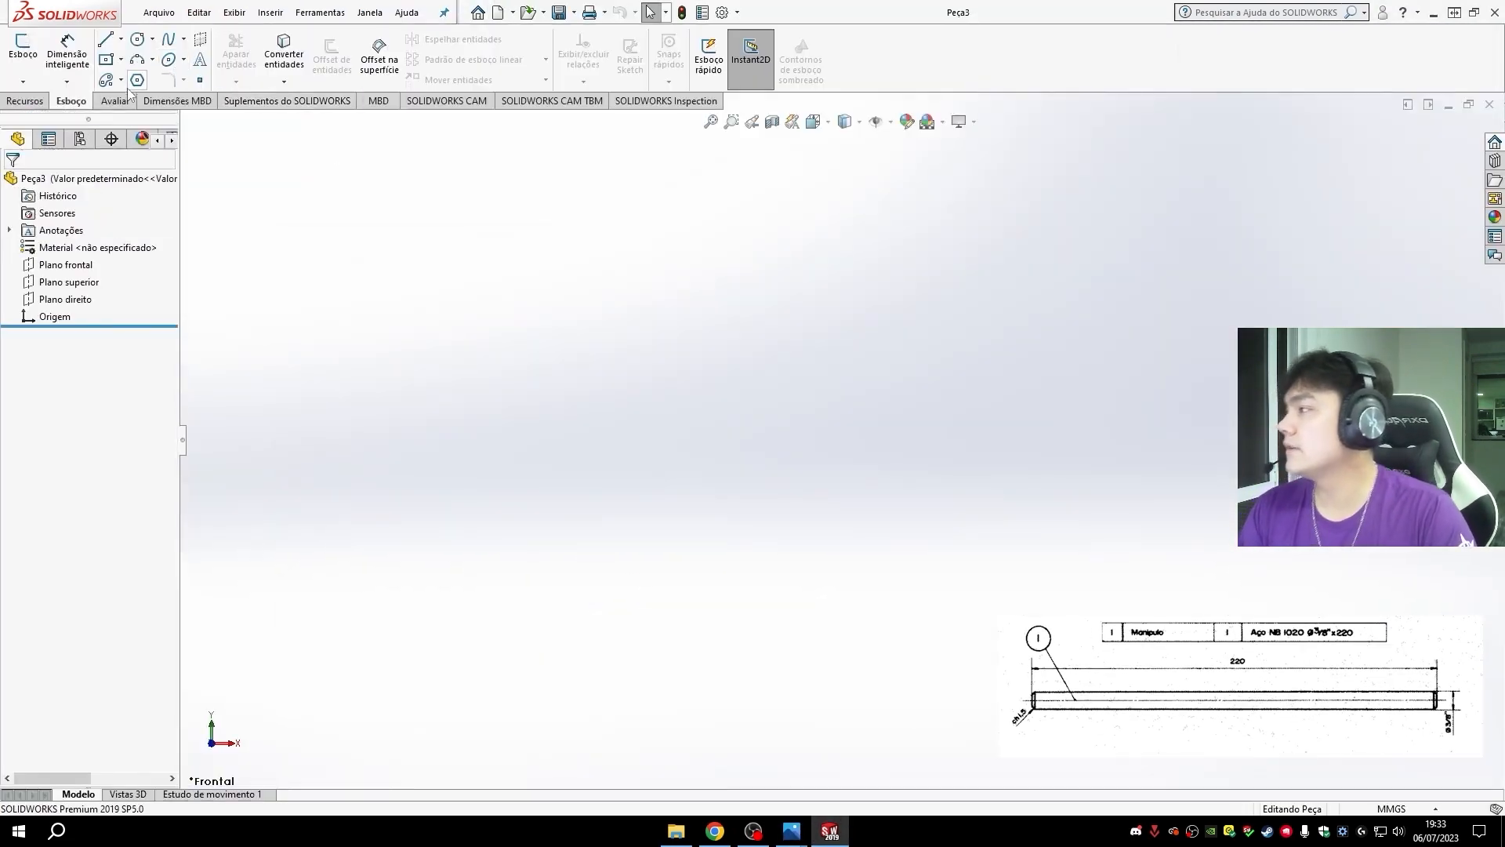
{"action": "left_click", "coordinate": [22, 47]}
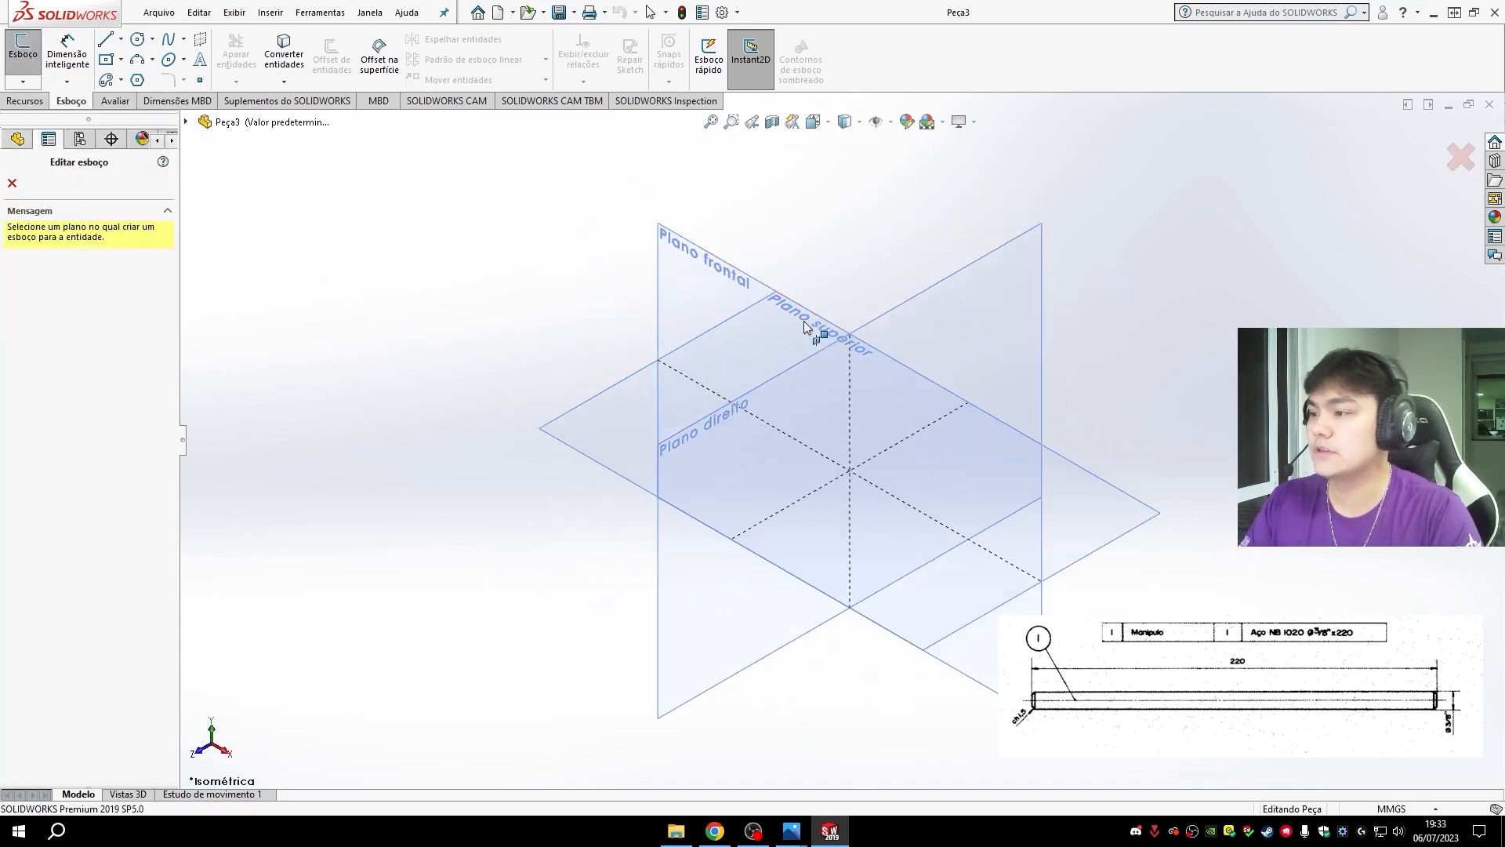
{"action": "scroll", "coordinate": [802, 322], "scroll_direction": "down", "scroll_amount": 2}
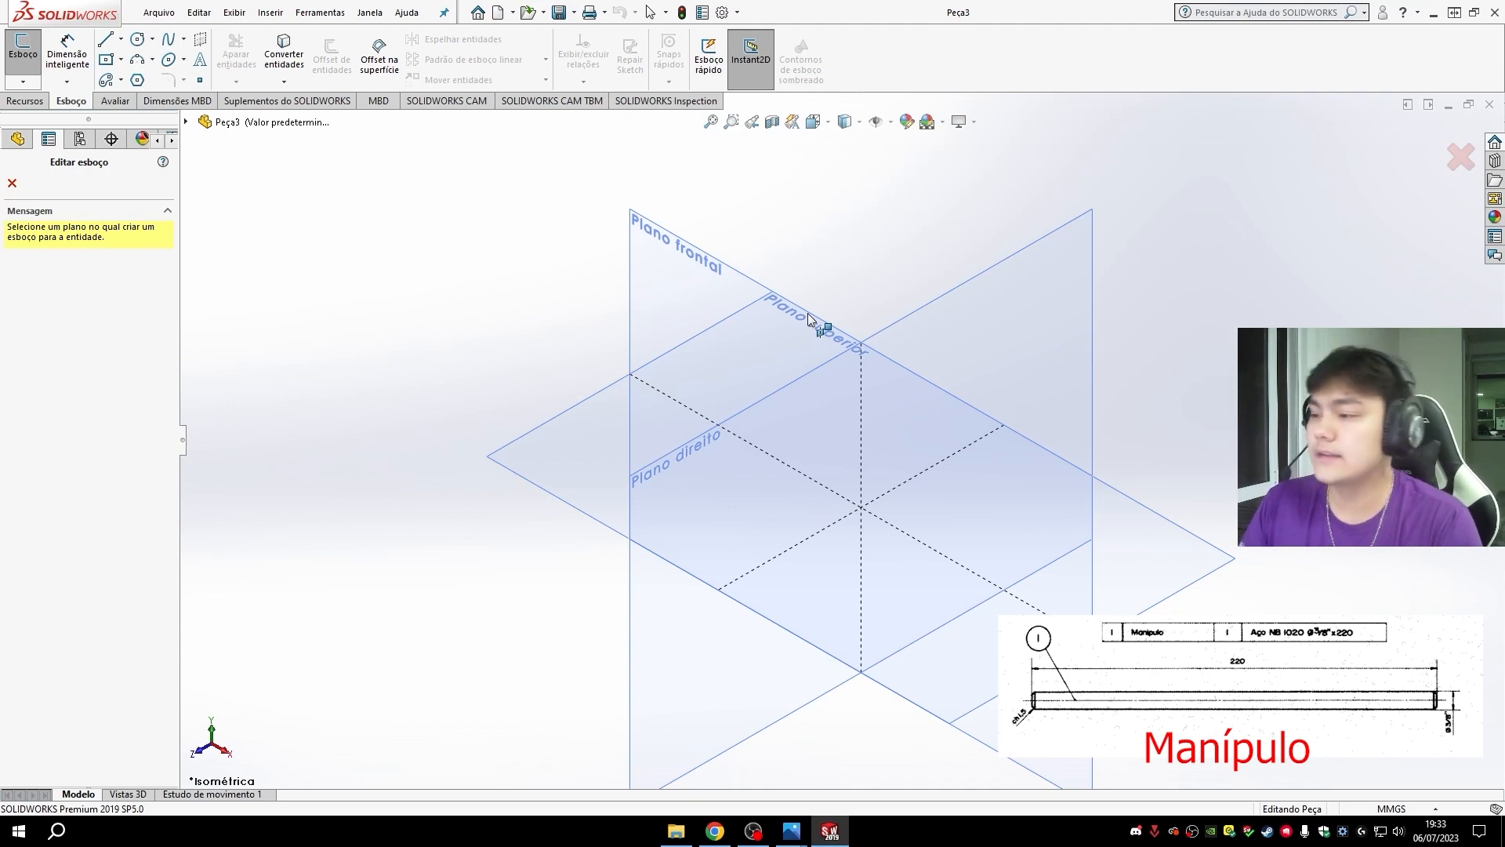
{"action": "left_click", "coordinate": [1066, 300]}
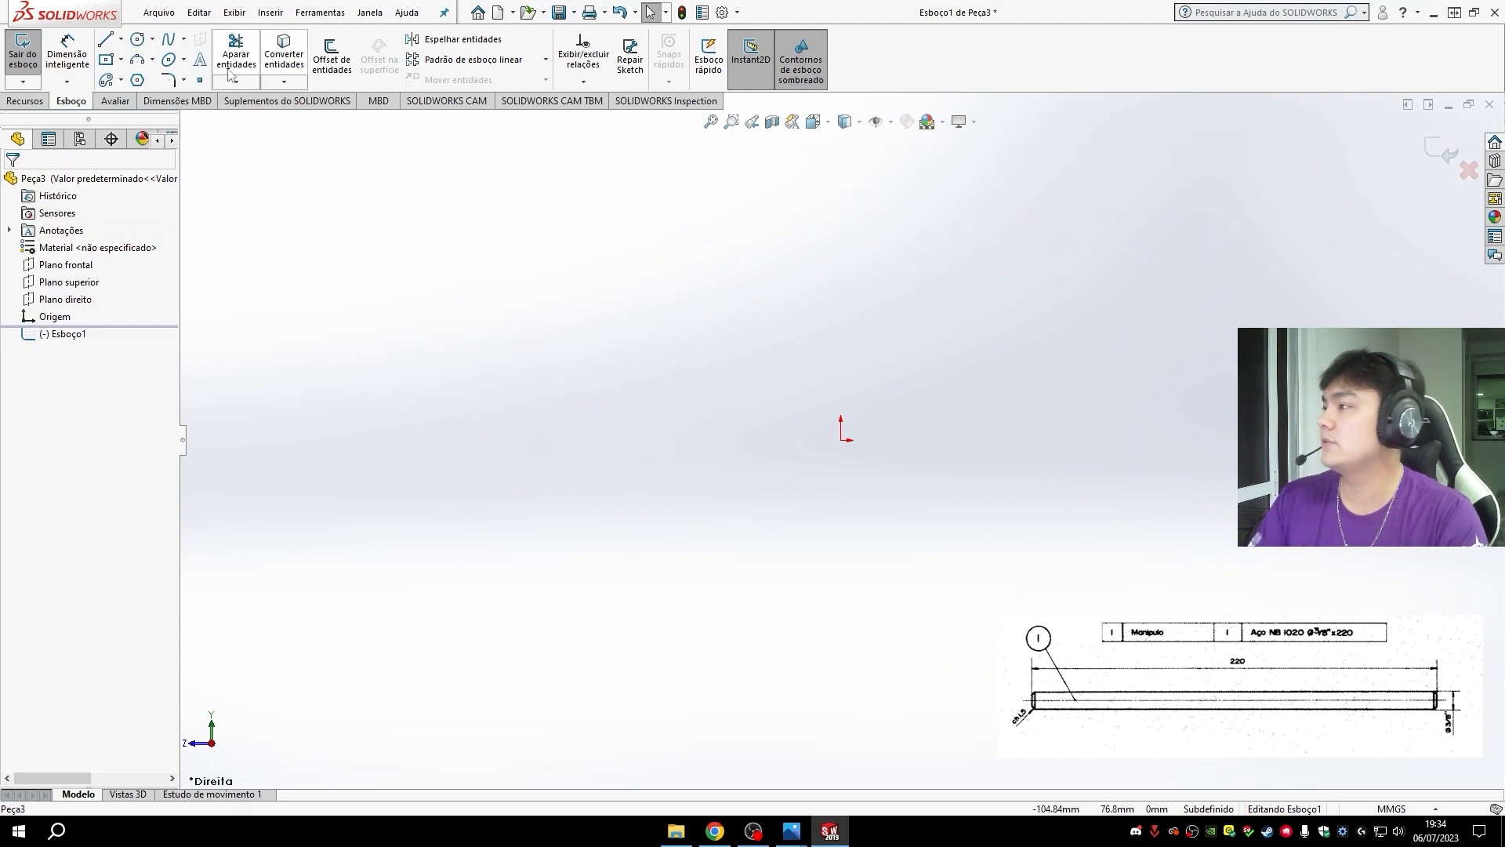
- Sketch a horizontal centerline about 120 mm long running through the origin
{"action": "left_click", "coordinate": [120, 39]}
{"action": "left_click", "coordinate": [179, 86]}
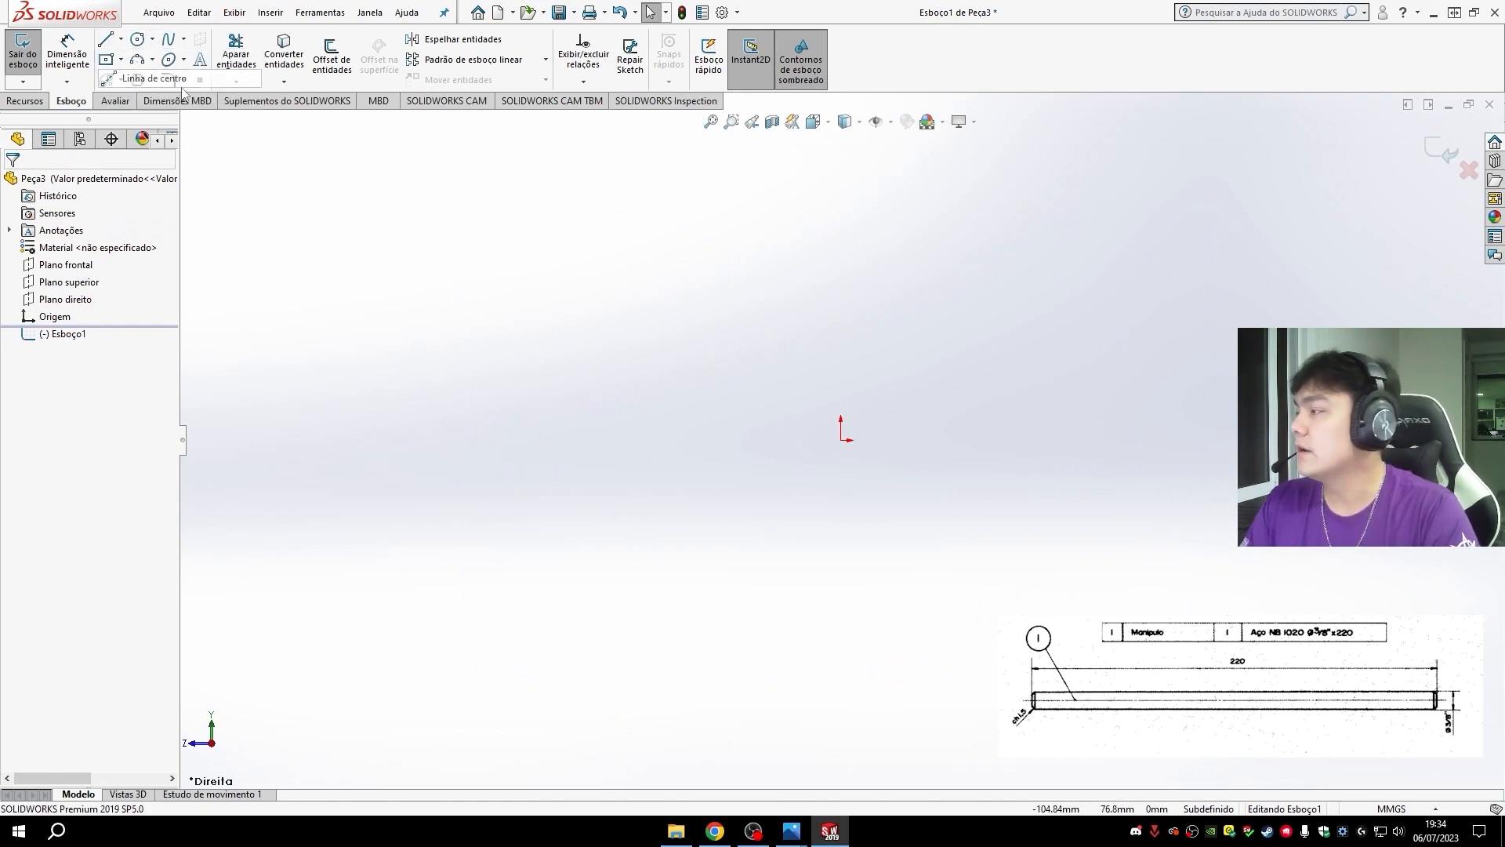
{"action": "left_click", "coordinate": [841, 439]}
{"action": "left_click", "coordinate": [609, 440]}
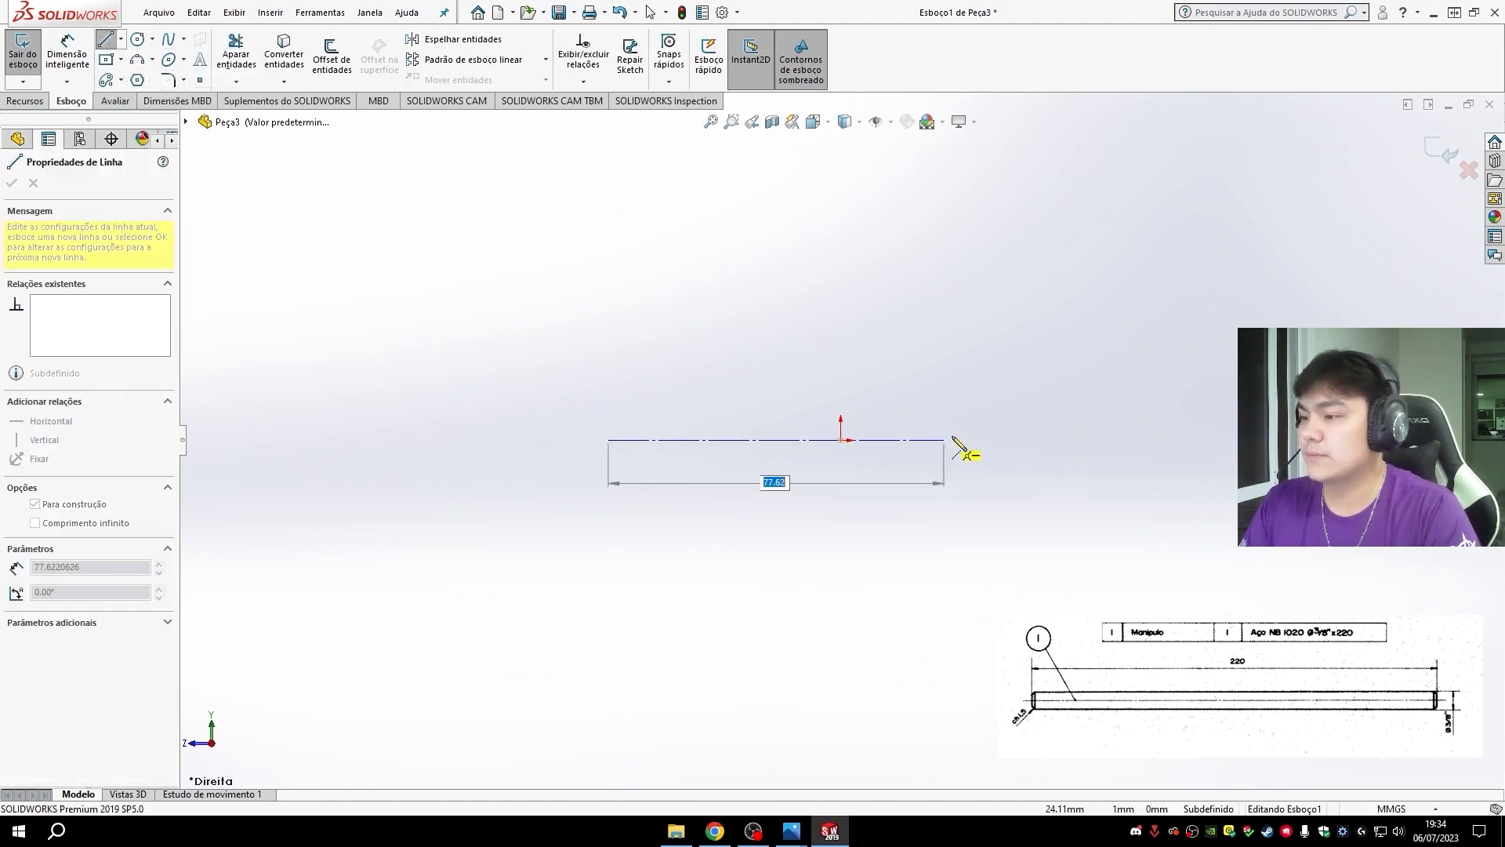
{"action": "left_click", "coordinate": [1124, 440]}
{"action": "key", "text": "Escape"}
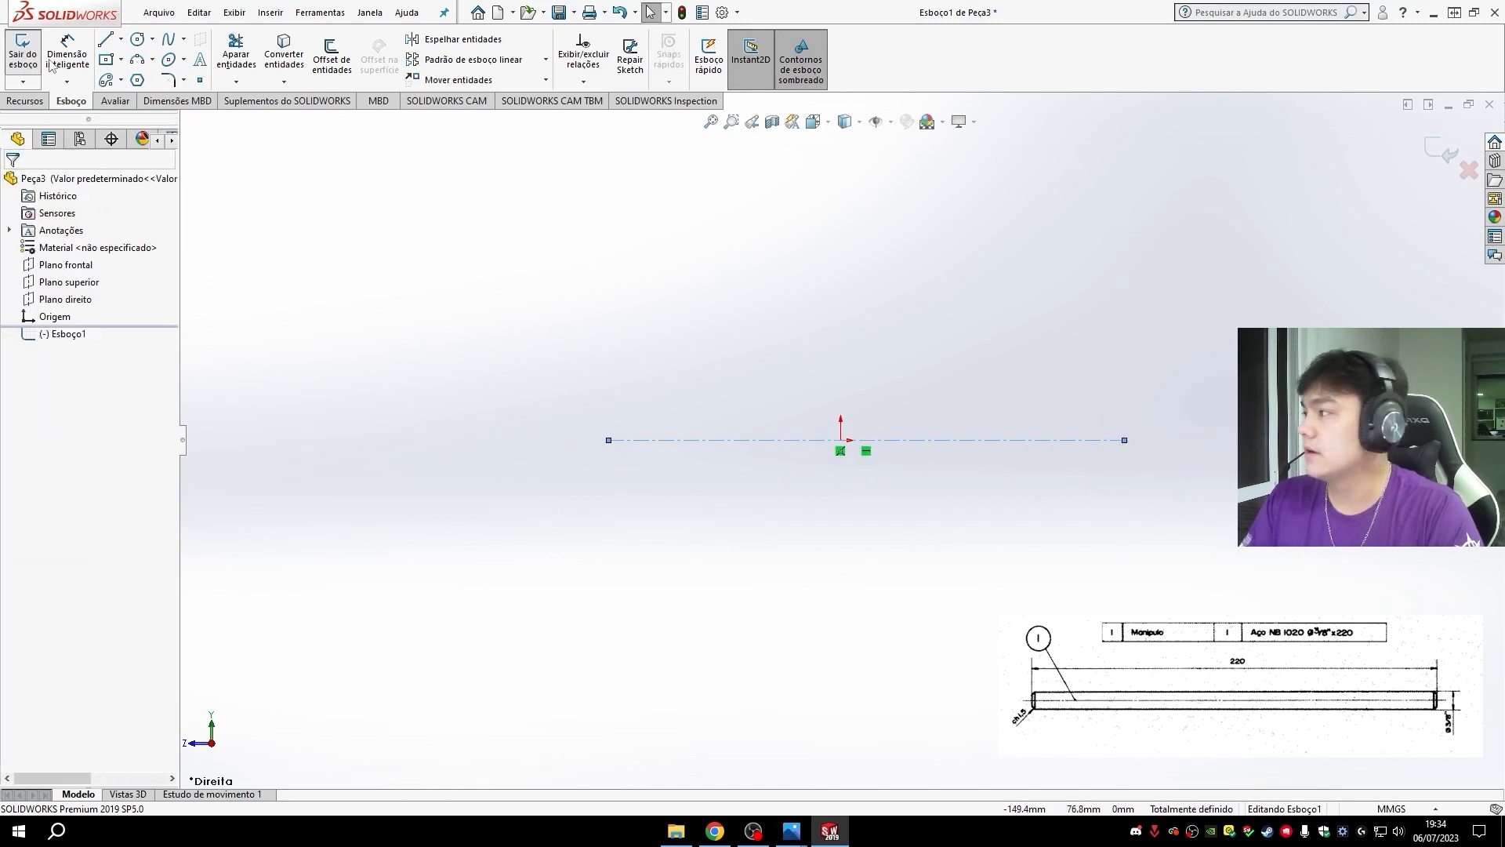
- Dimension the centerline's length and set it to 220 mm
{"action": "left_click", "coordinate": [67, 52]}
{"action": "left_click", "coordinate": [997, 441]}
{"action": "left_click", "coordinate": [883, 638]}
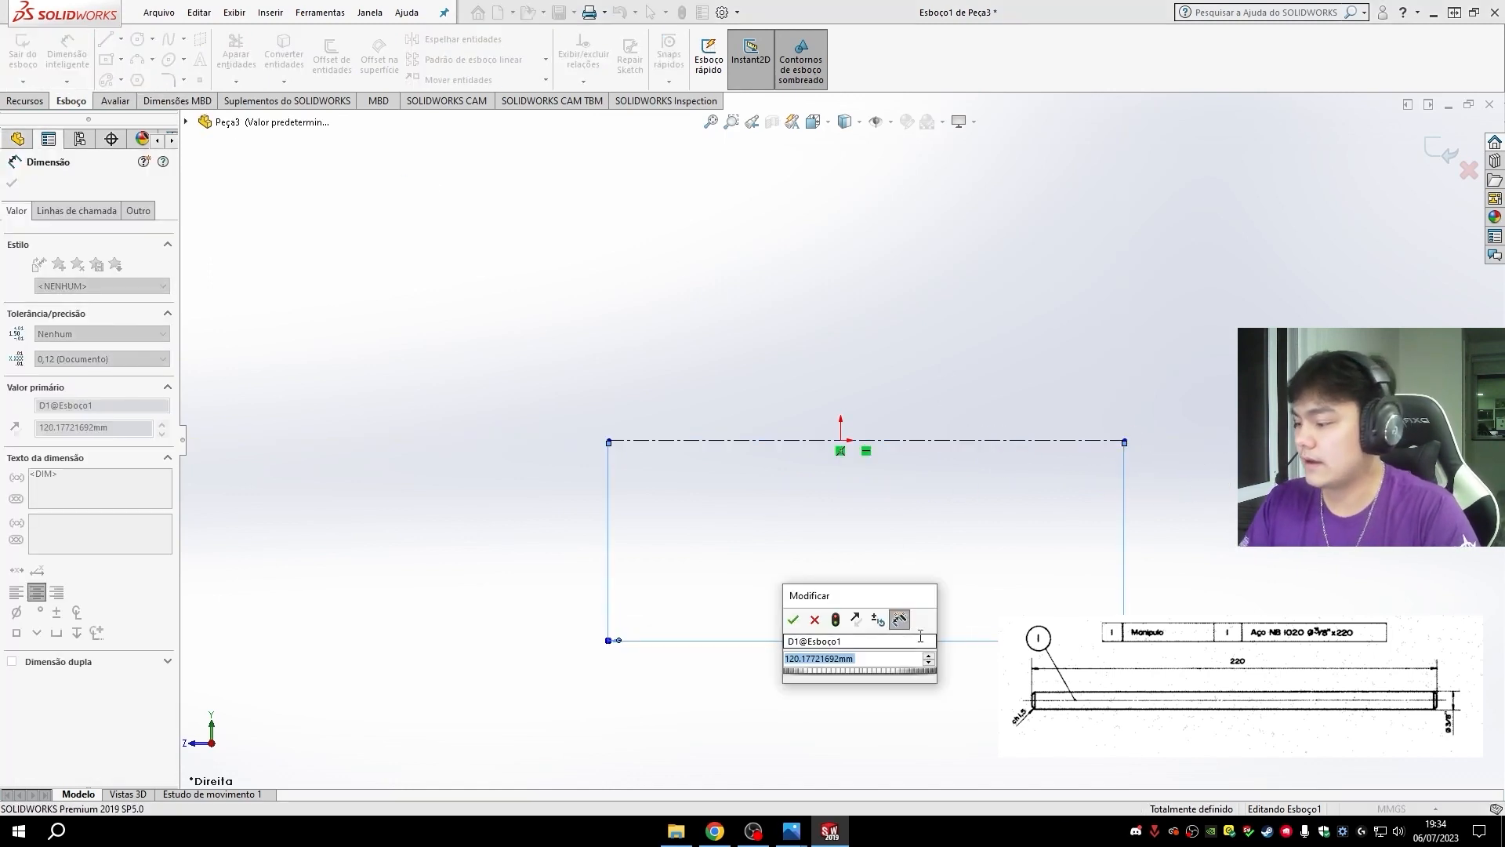
{"action": "type", "text": "220"}
{"action": "key", "text": "Return"}
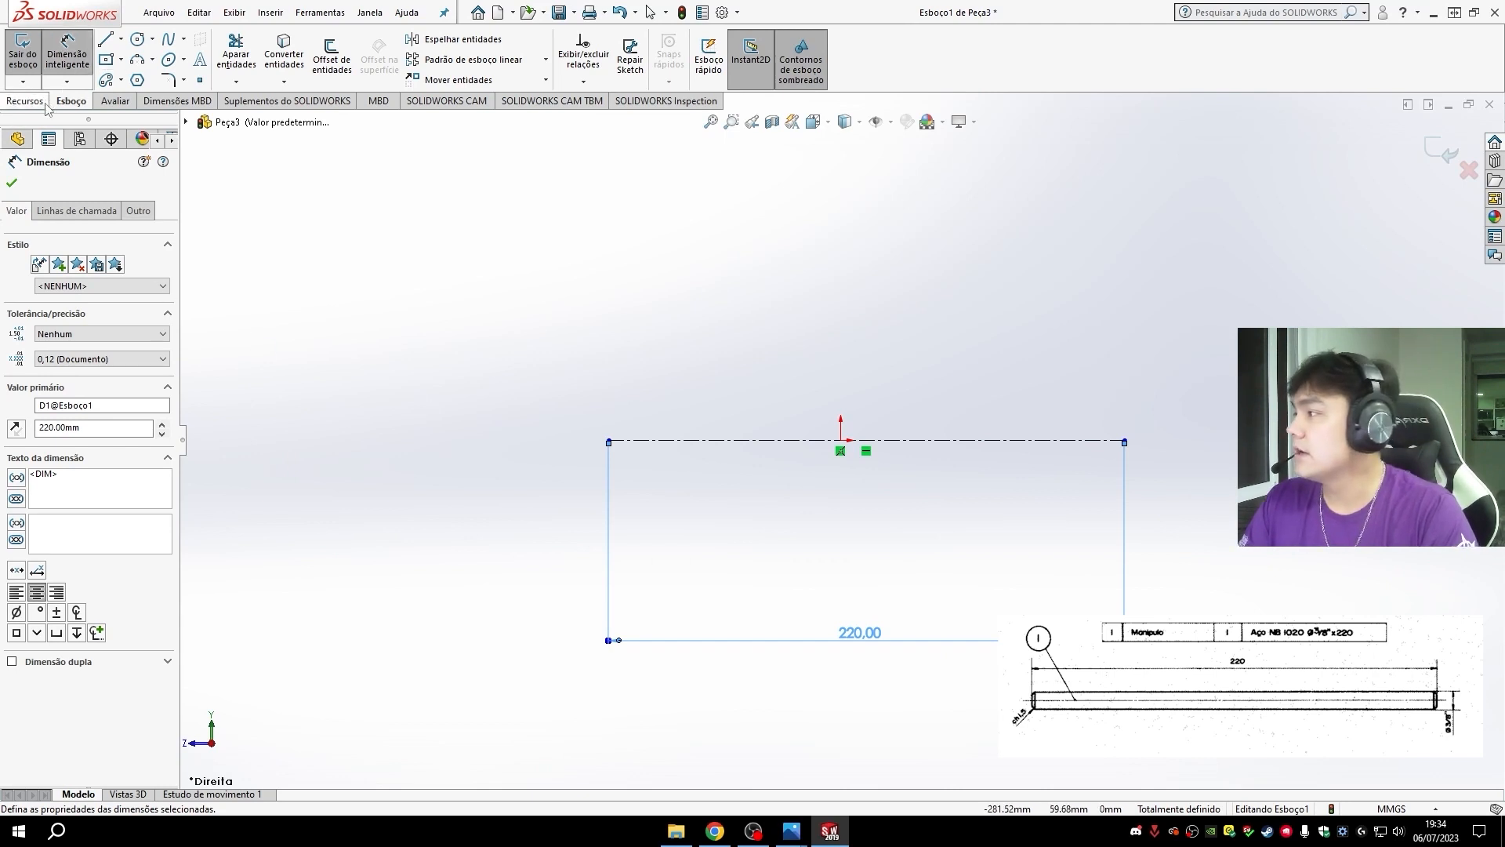
{"action": "key", "text": "Escape"}
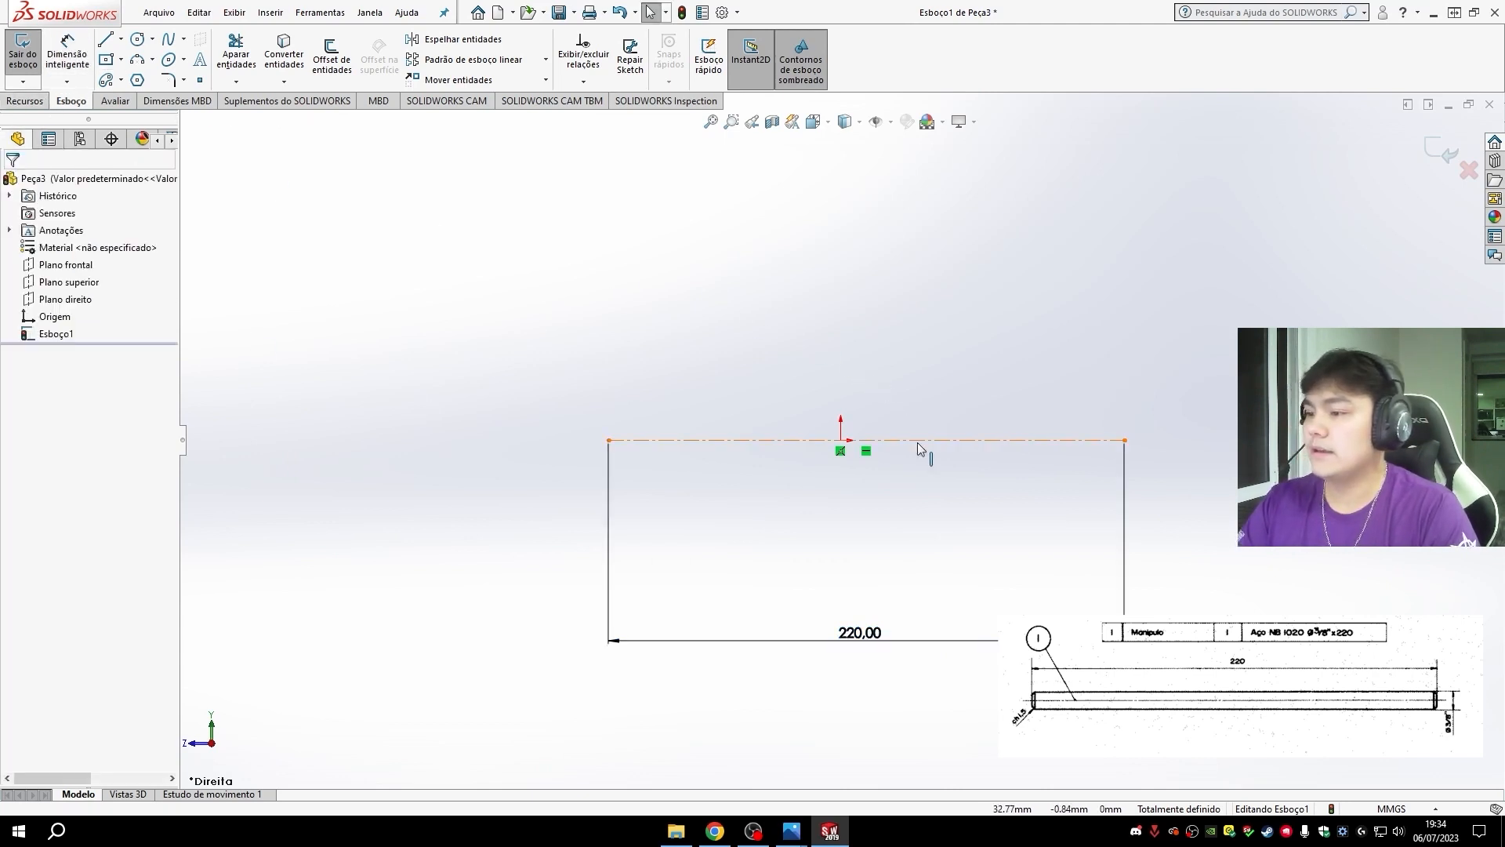
- Make the centerline's midpoint coincident with the origin
{"action": "left_click", "coordinate": [866, 439]}
{"action": "left_click", "coordinate": [840, 439], "text": "ctrl"}
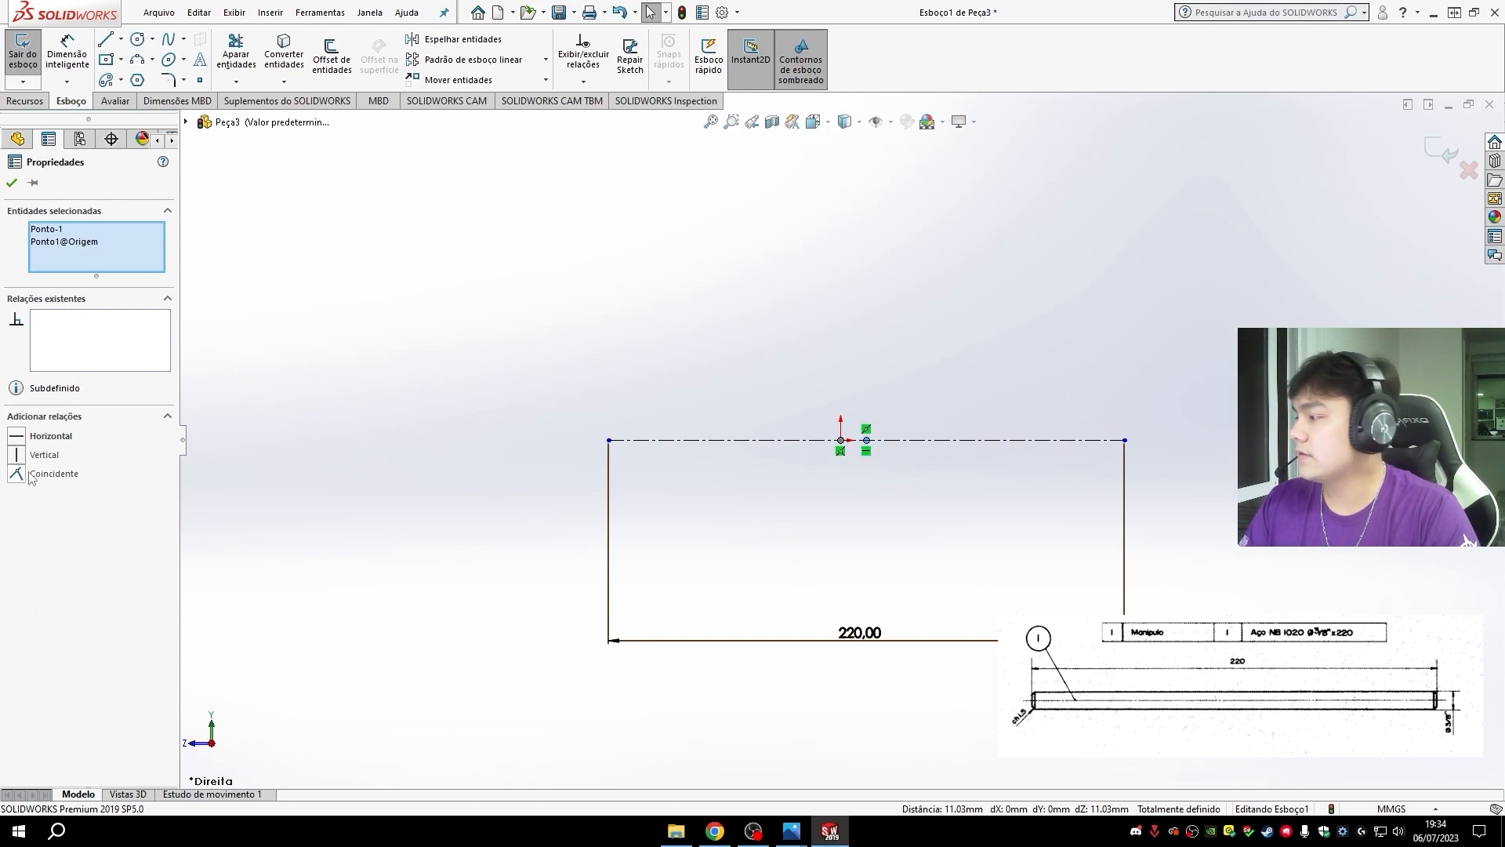
{"action": "left_click", "coordinate": [31, 475]}
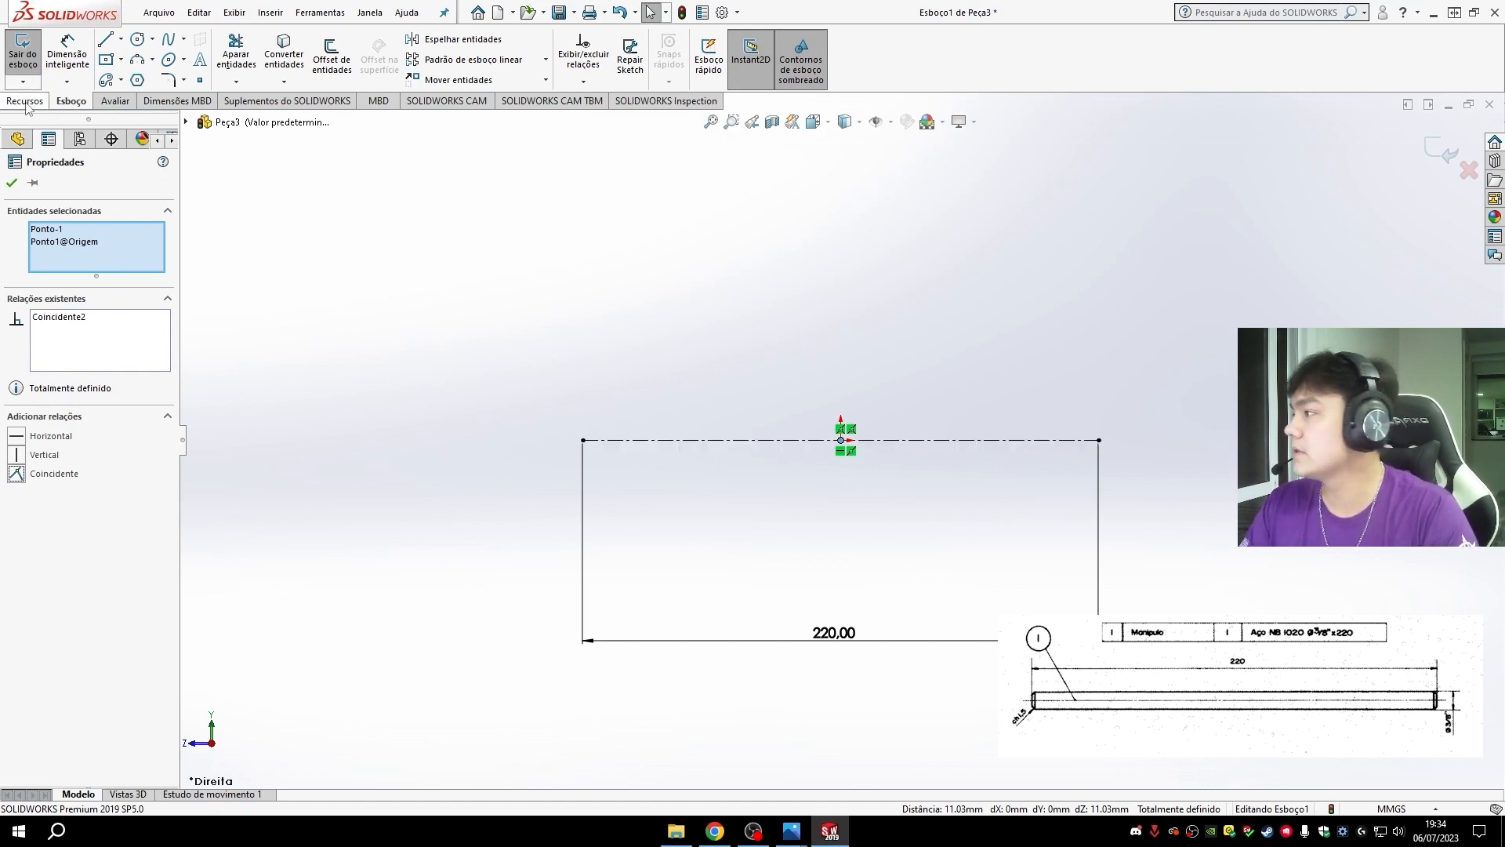
- Sketch a three-line open profile about 13 mm high above the centerline, joining its two endpoints
{"action": "left_click", "coordinate": [106, 39]}
{"action": "left_click", "coordinate": [582, 410]}
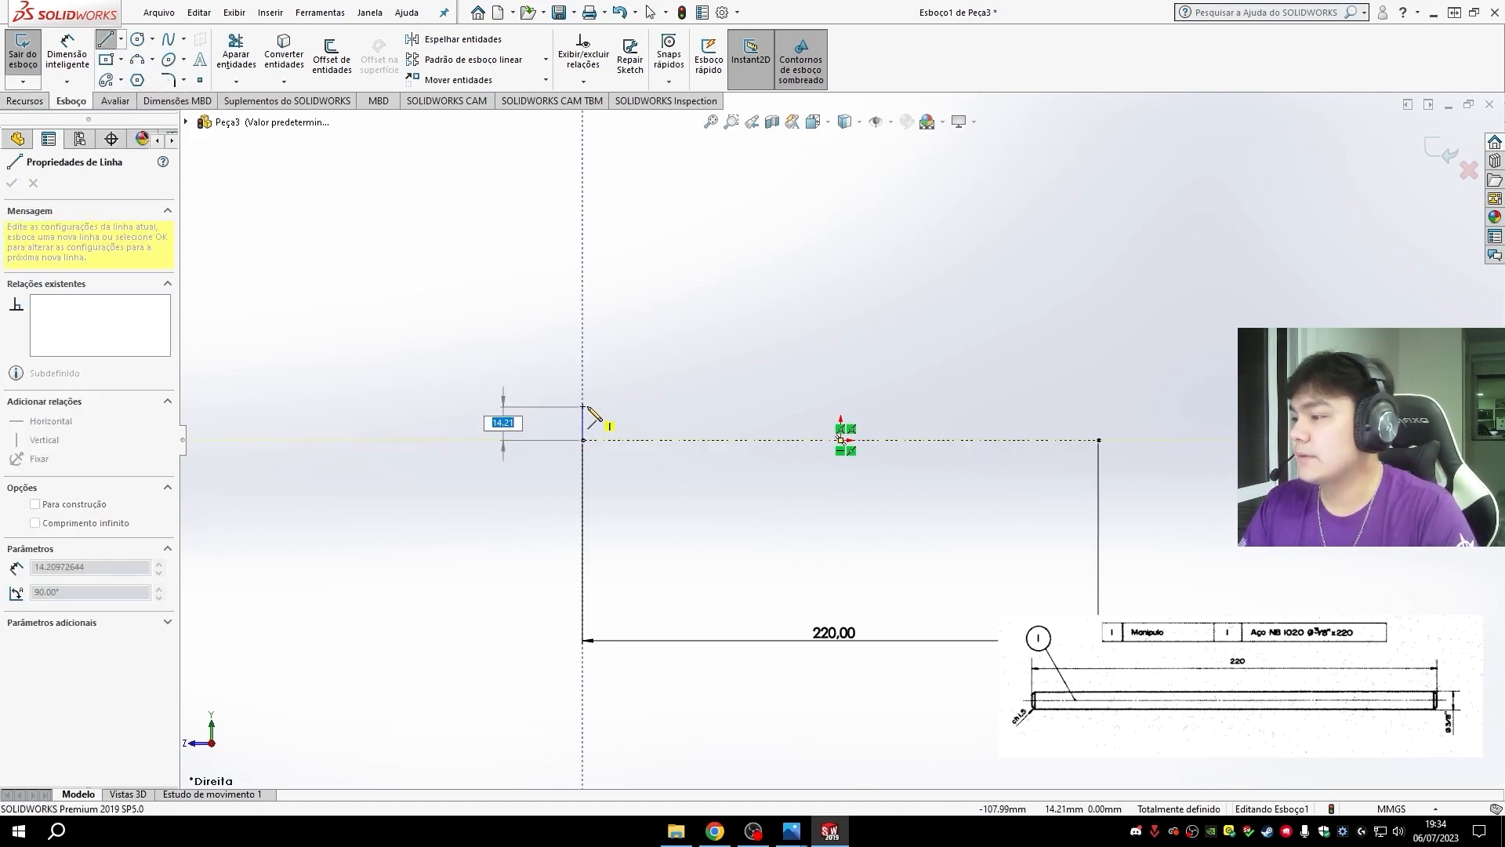
{"action": "left_click", "coordinate": [1099, 413]}
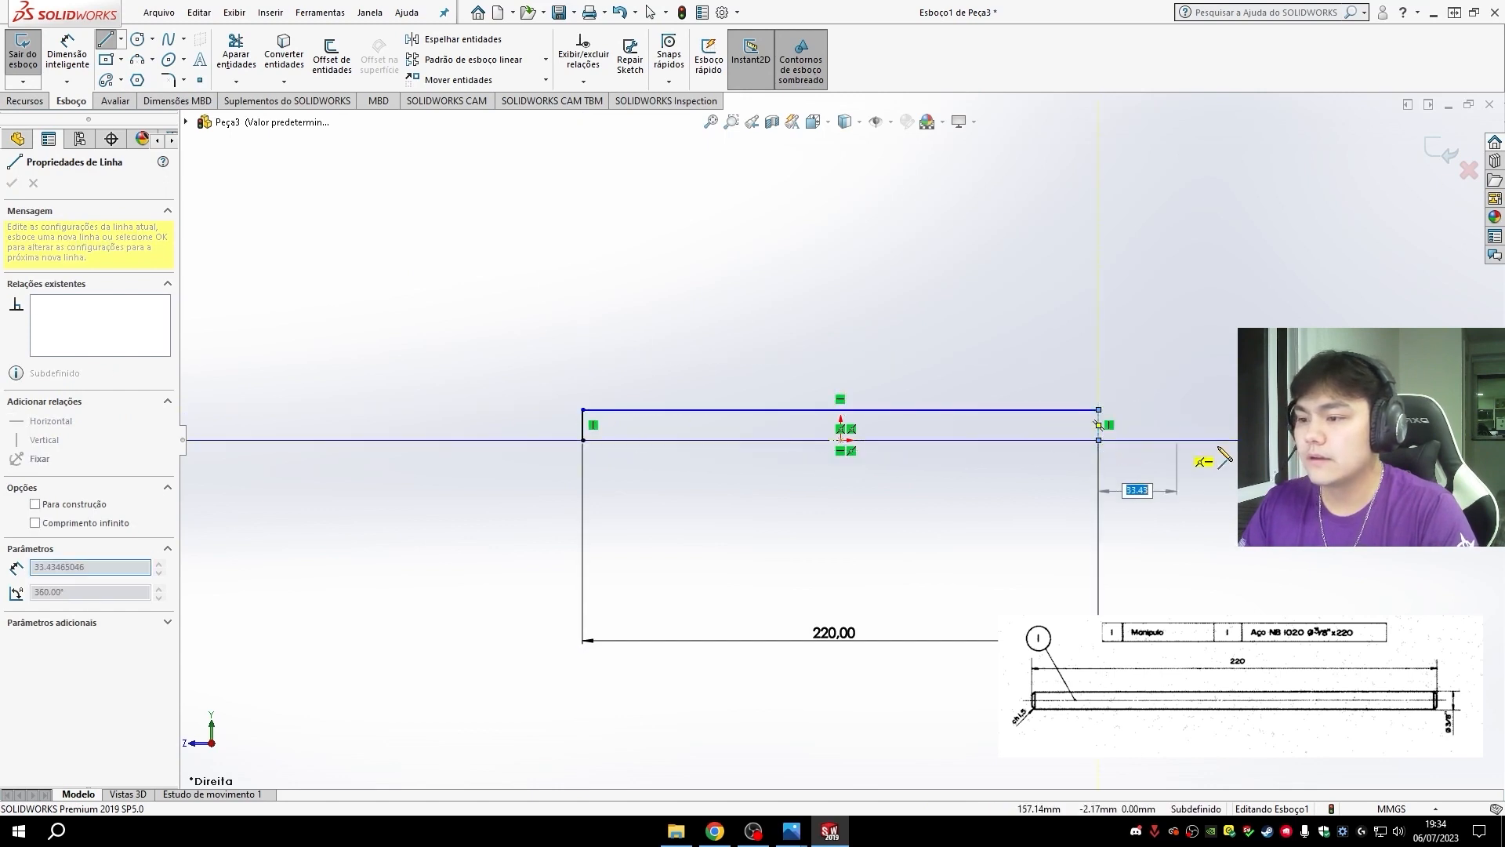
{"action": "key", "text": "Escape"}
- Add a diameter dimension between the profile's upper line and the centerline, and set it to 3/8"
{"action": "left_click", "coordinate": [67, 55]}
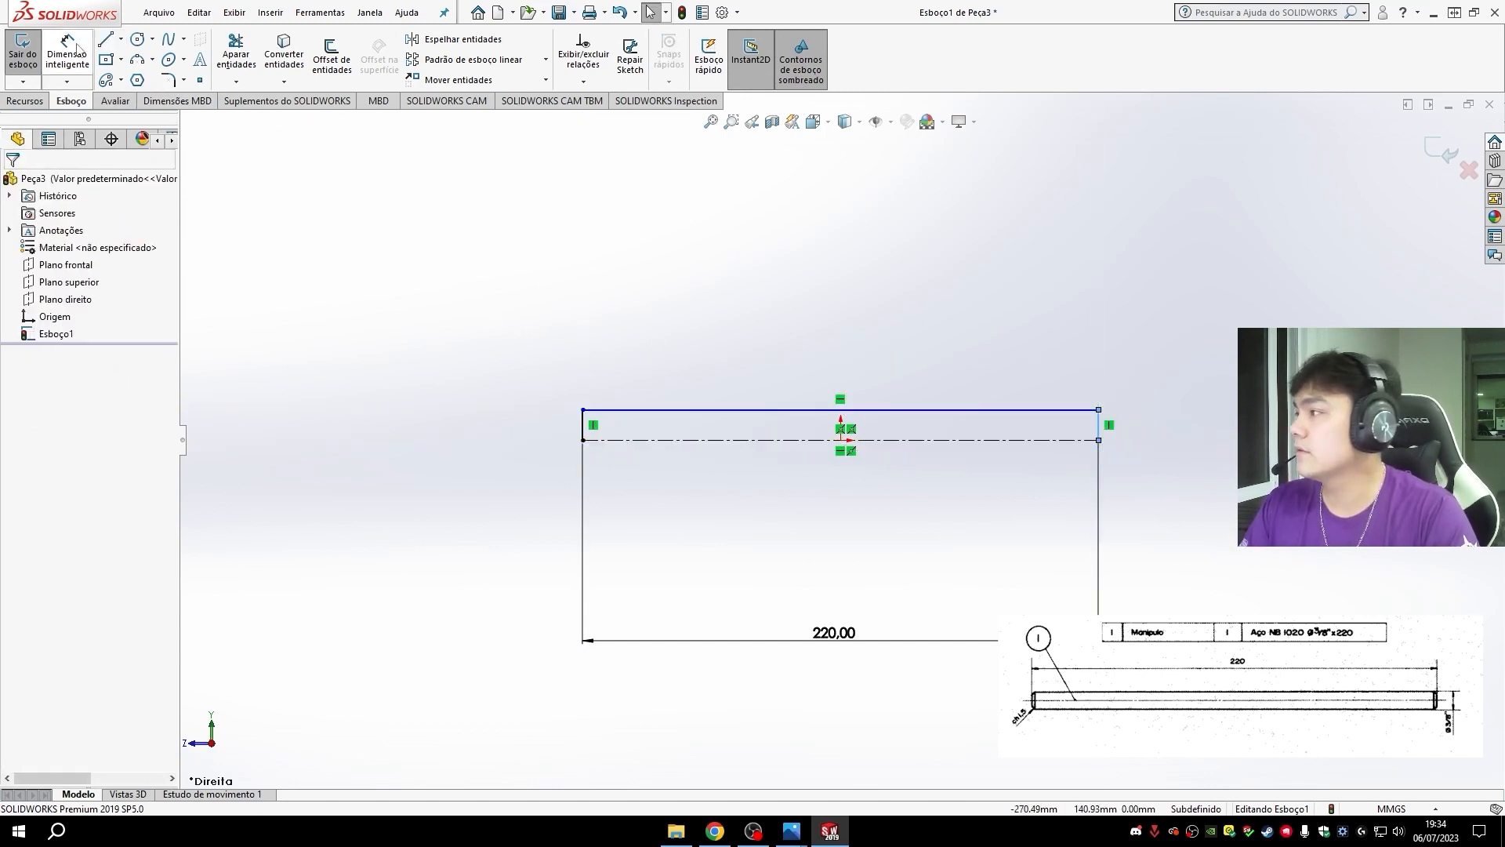
{"action": "left_click", "coordinate": [640, 411]}
{"action": "left_click", "coordinate": [627, 439]}
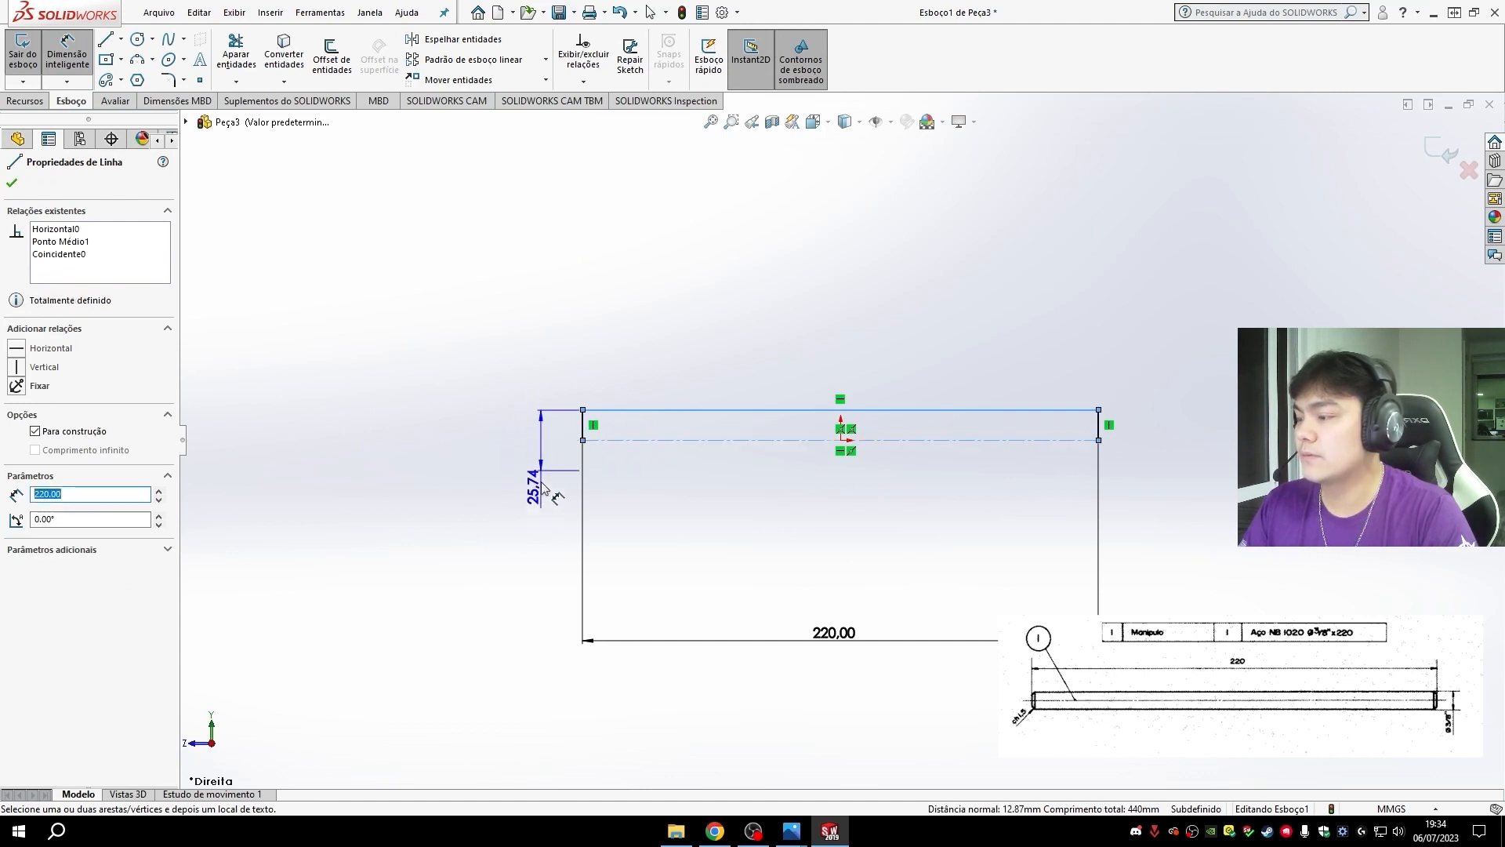
{"action": "left_click", "coordinate": [515, 448]}
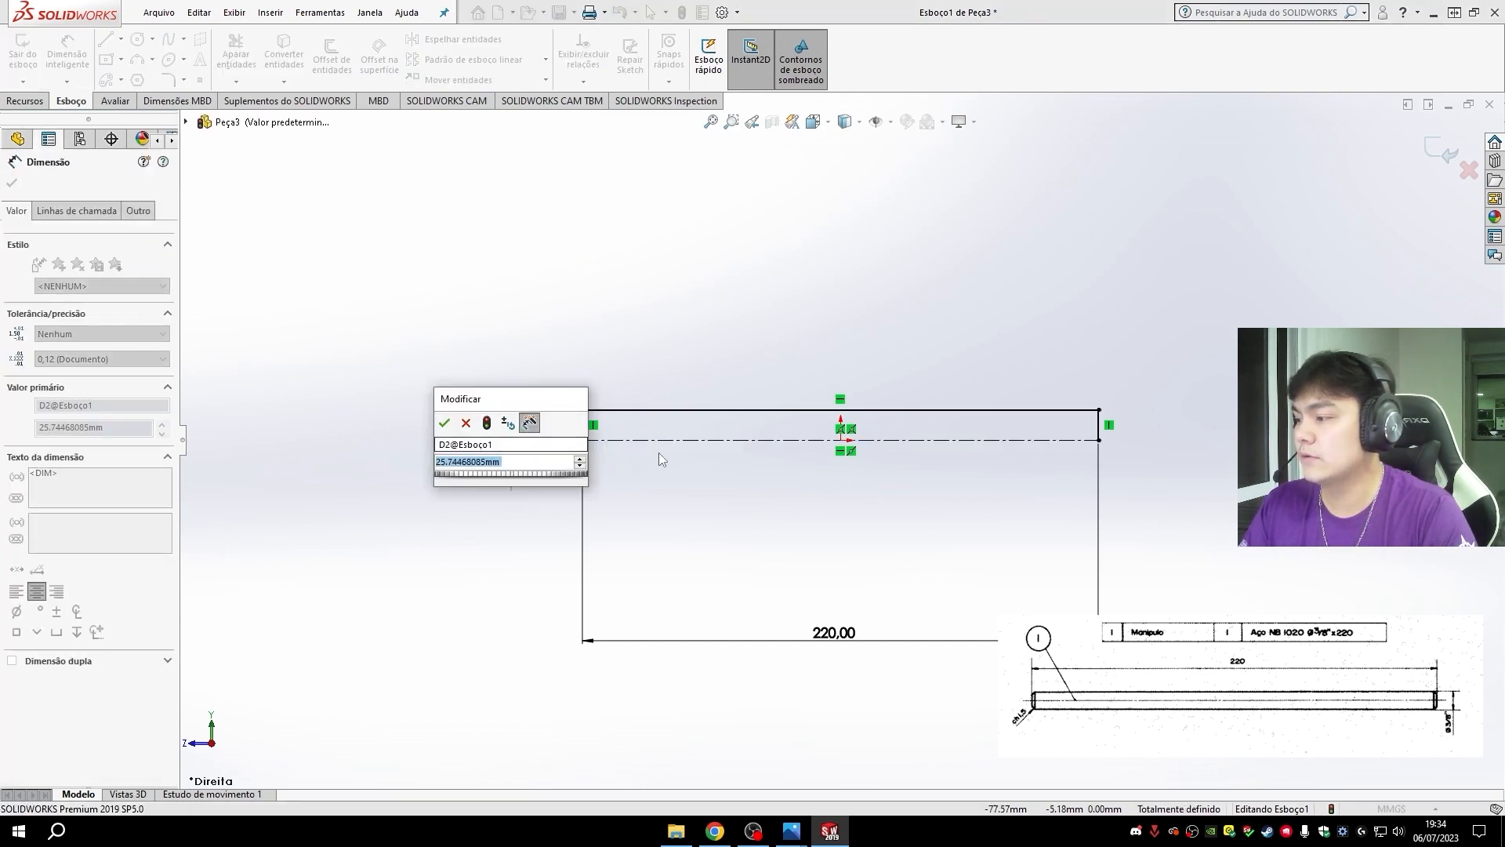
{"action": "type", "text": "3/8"}
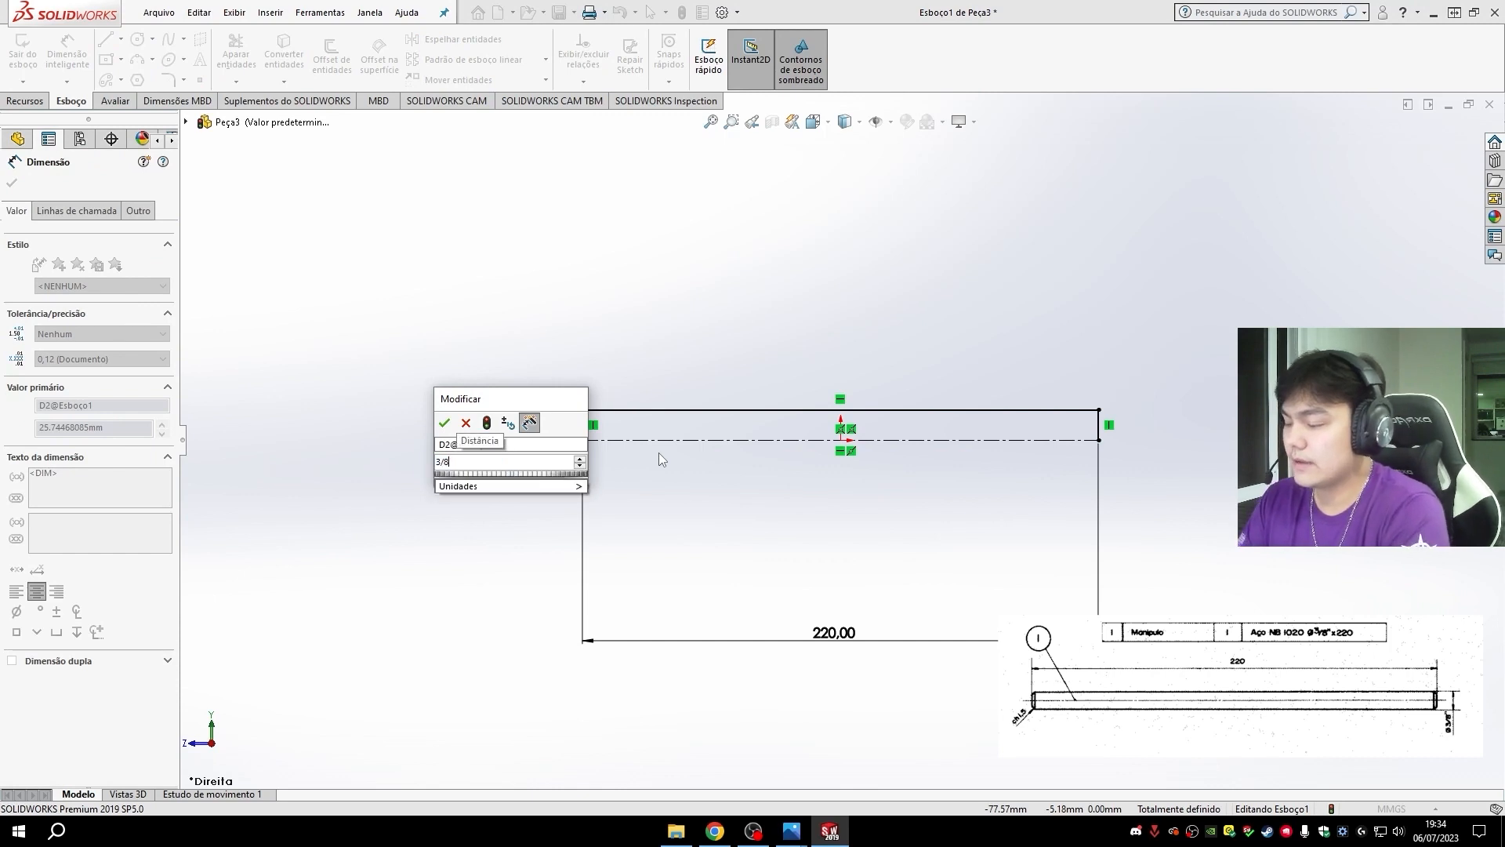
{"action": "type", "text": "\""}
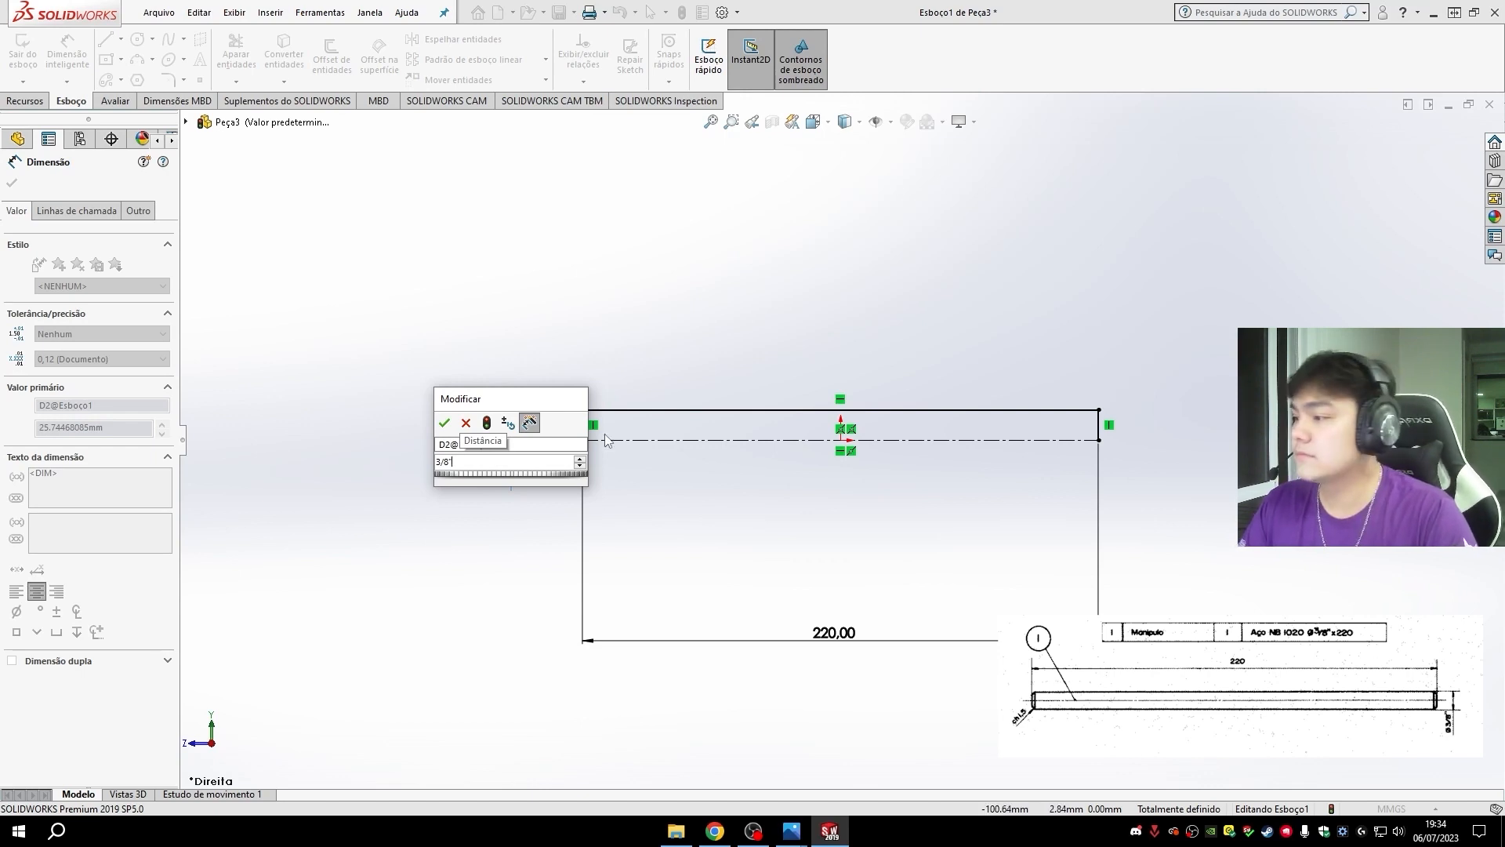
{"action": "key", "text": "Return"}
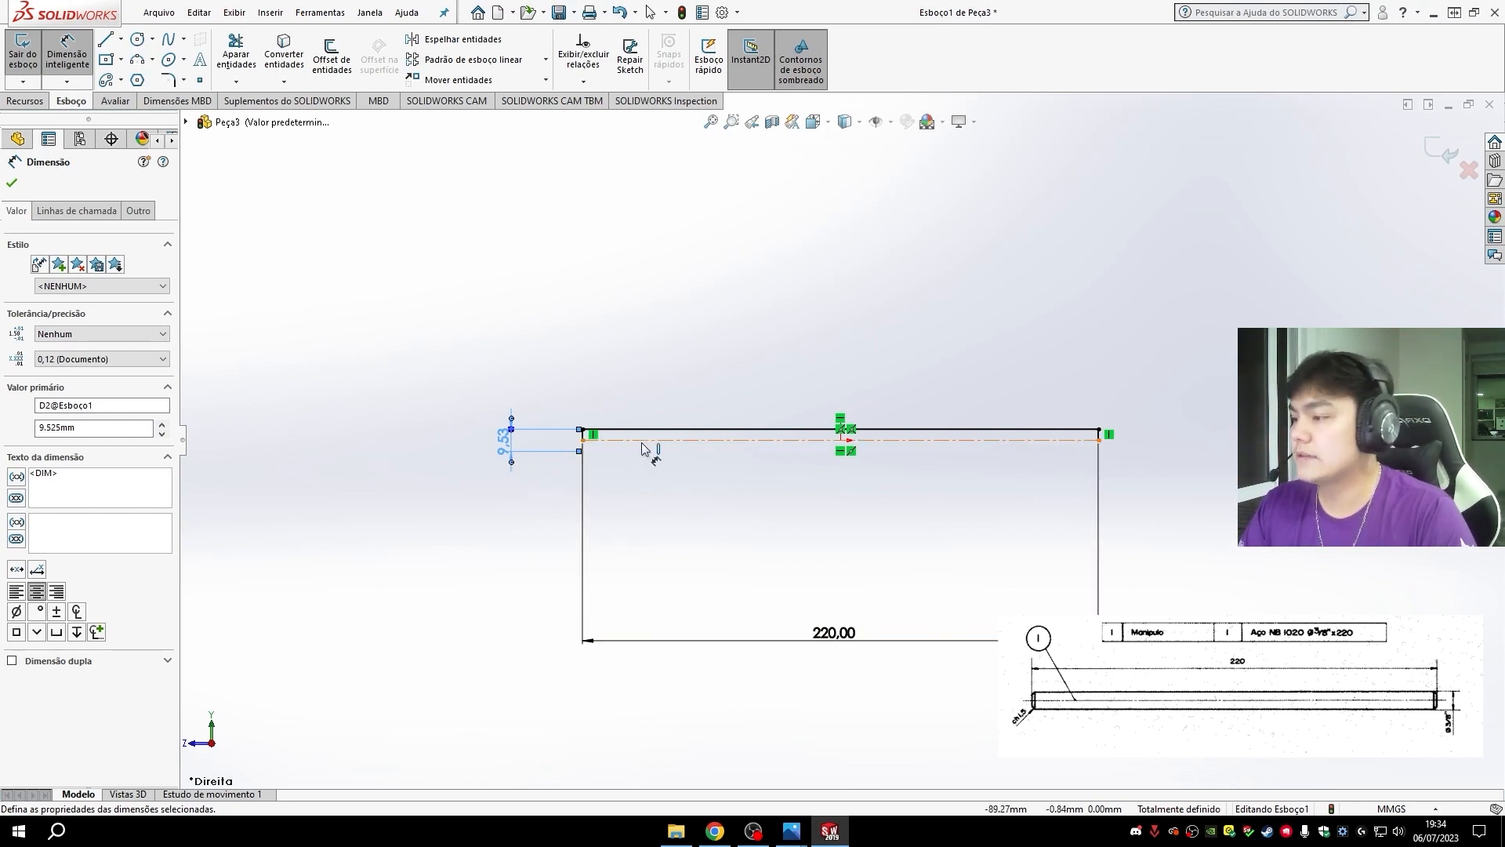
{"action": "scroll", "coordinate": [808, 434], "scroll_direction": "down", "scroll_amount": 3}
{"action": "scroll", "coordinate": [344, 347], "scroll_direction": "up", "scroll_amount": 2}
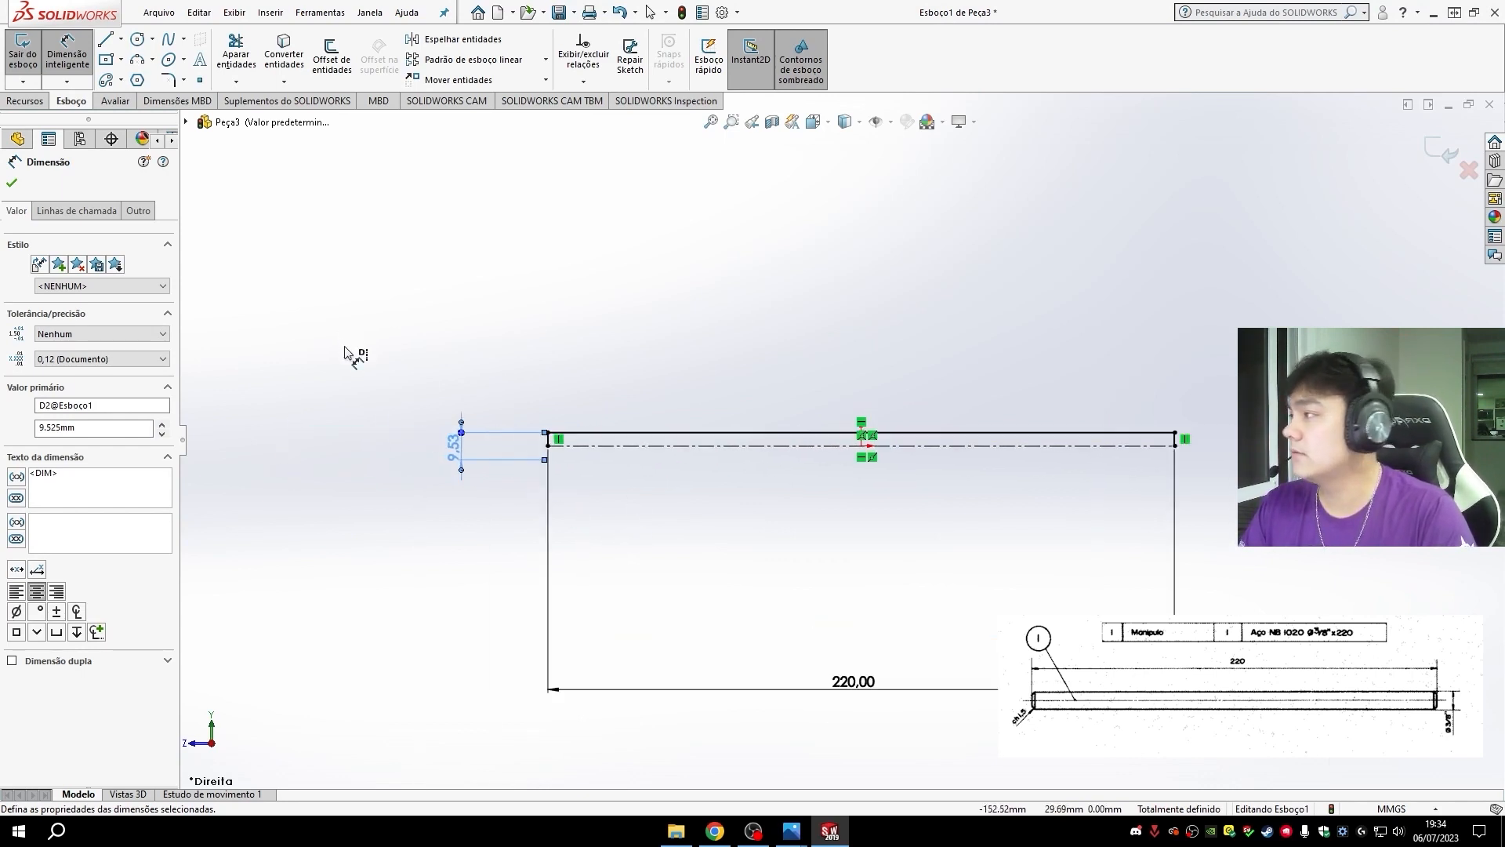
- Revolve the profile around the centerline into a solid rod, letting the open sketch be closed automatically
{"action": "left_click", "coordinate": [25, 100]}
{"action": "left_click", "coordinate": [117, 72]}
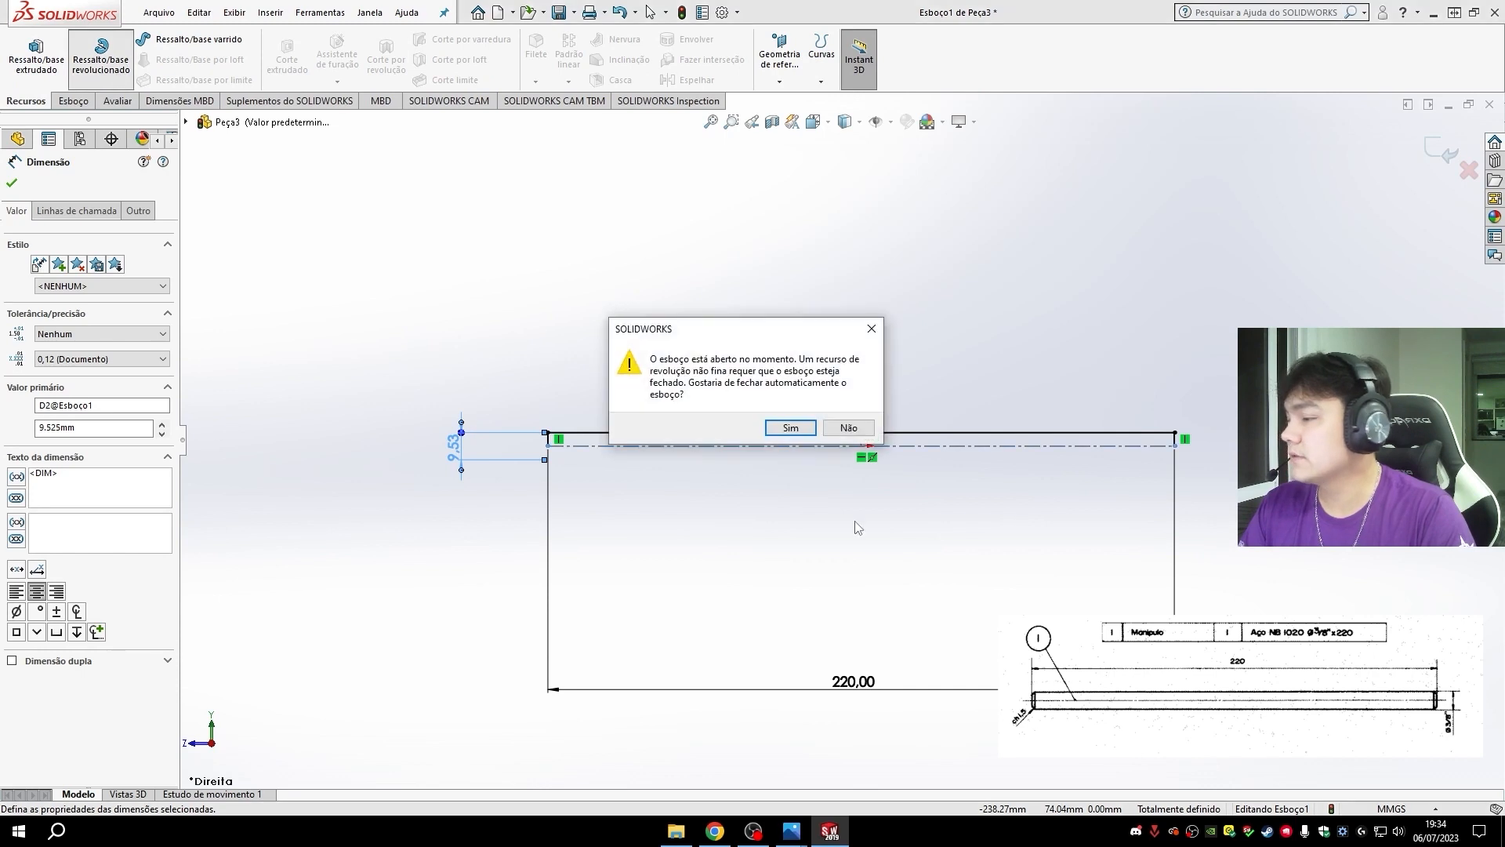
{"action": "left_click", "coordinate": [790, 427]}
{"action": "left_click", "coordinate": [11, 183]}
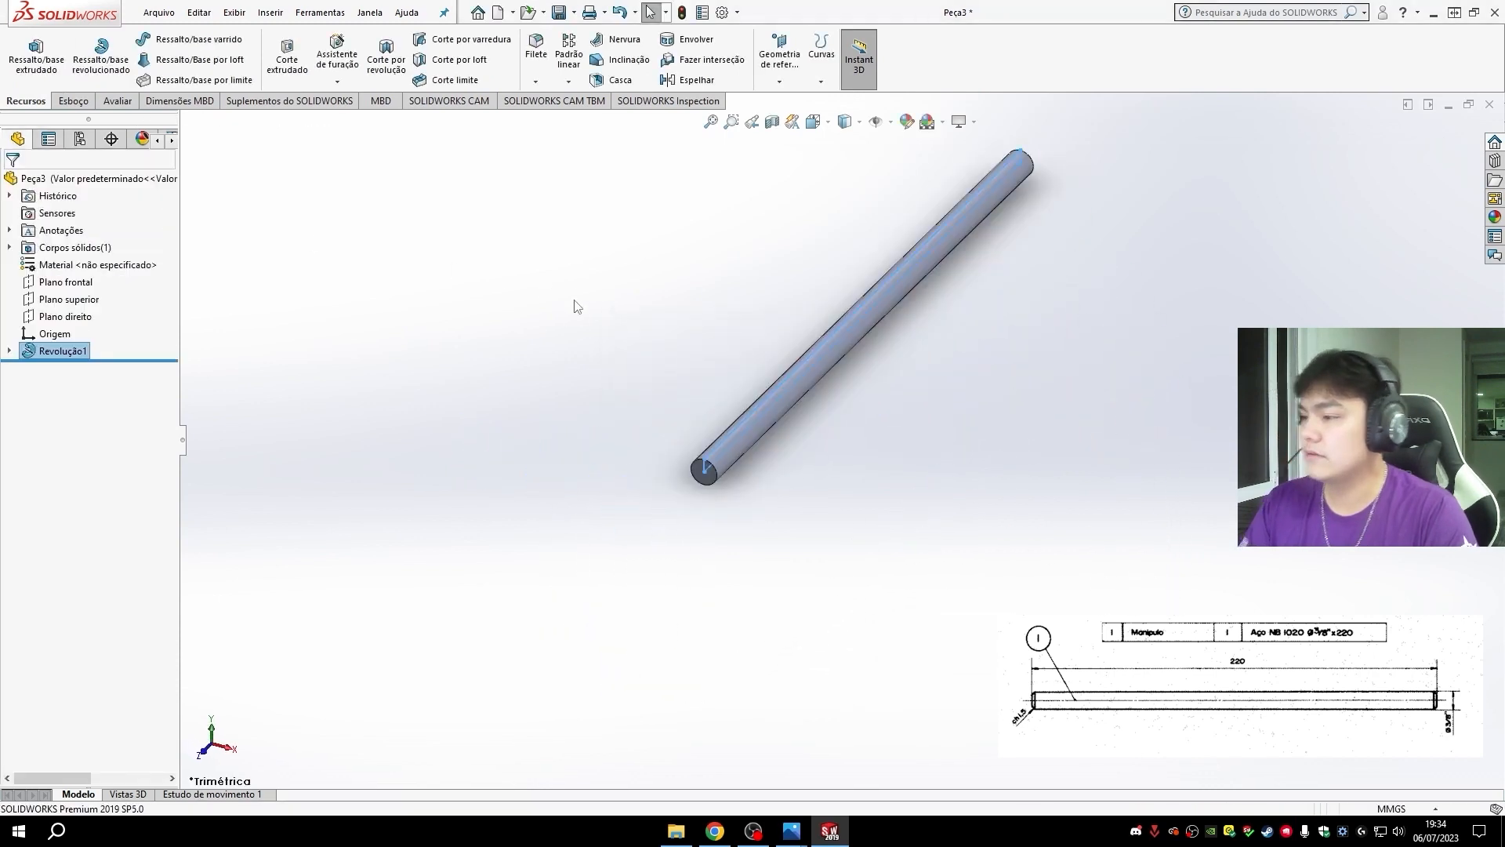
{"action": "key", "text": "ctrl+7"}
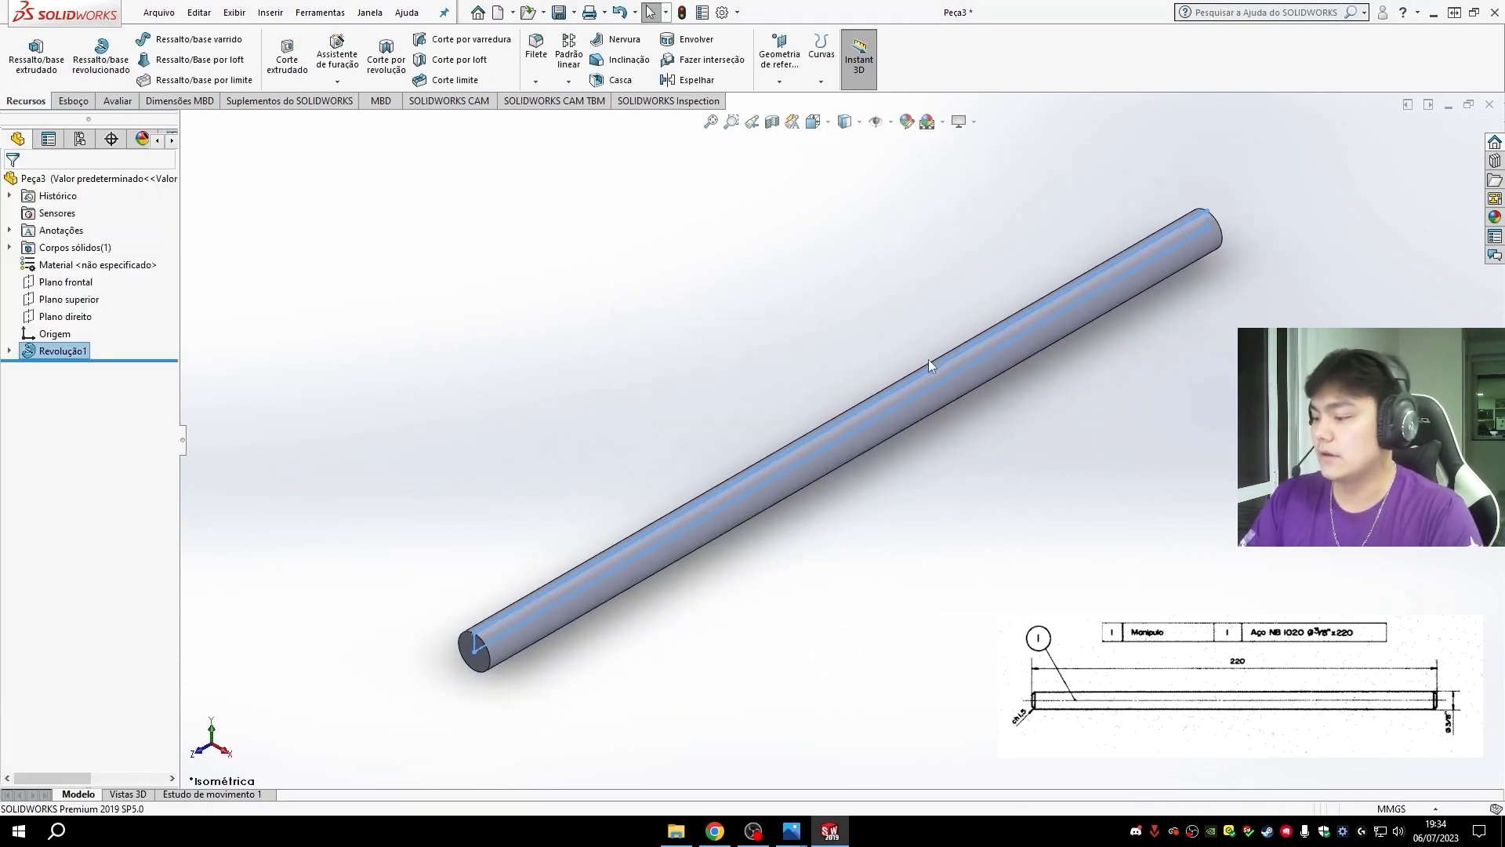
- Chamfer the circular edges at both ends of the rod with a 1.5 mm distance at 45°
{"action": "key", "text": "ctrl+4"}
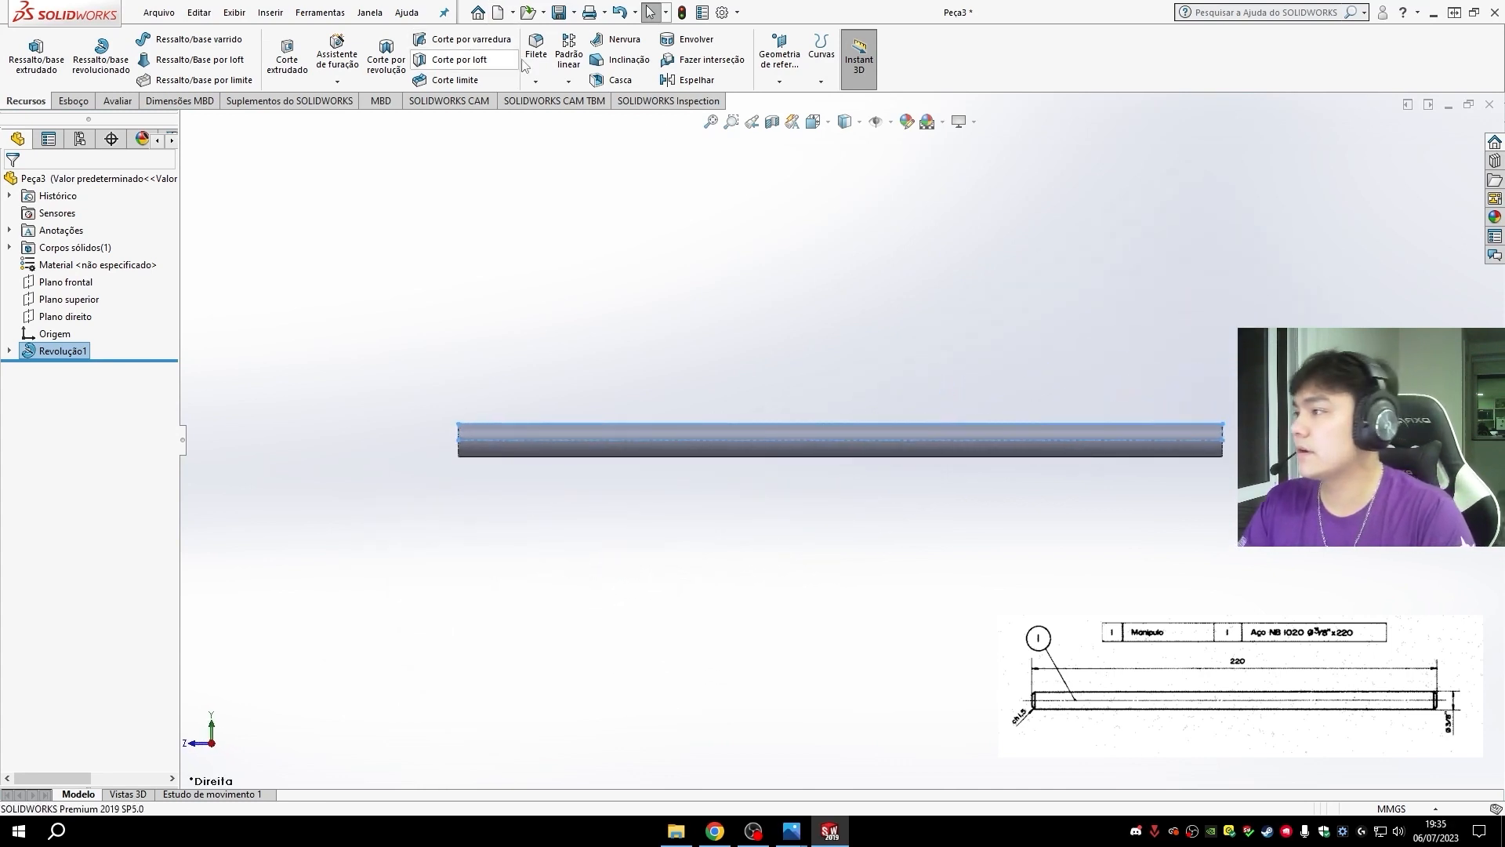
{"action": "left_click", "coordinate": [535, 82]}
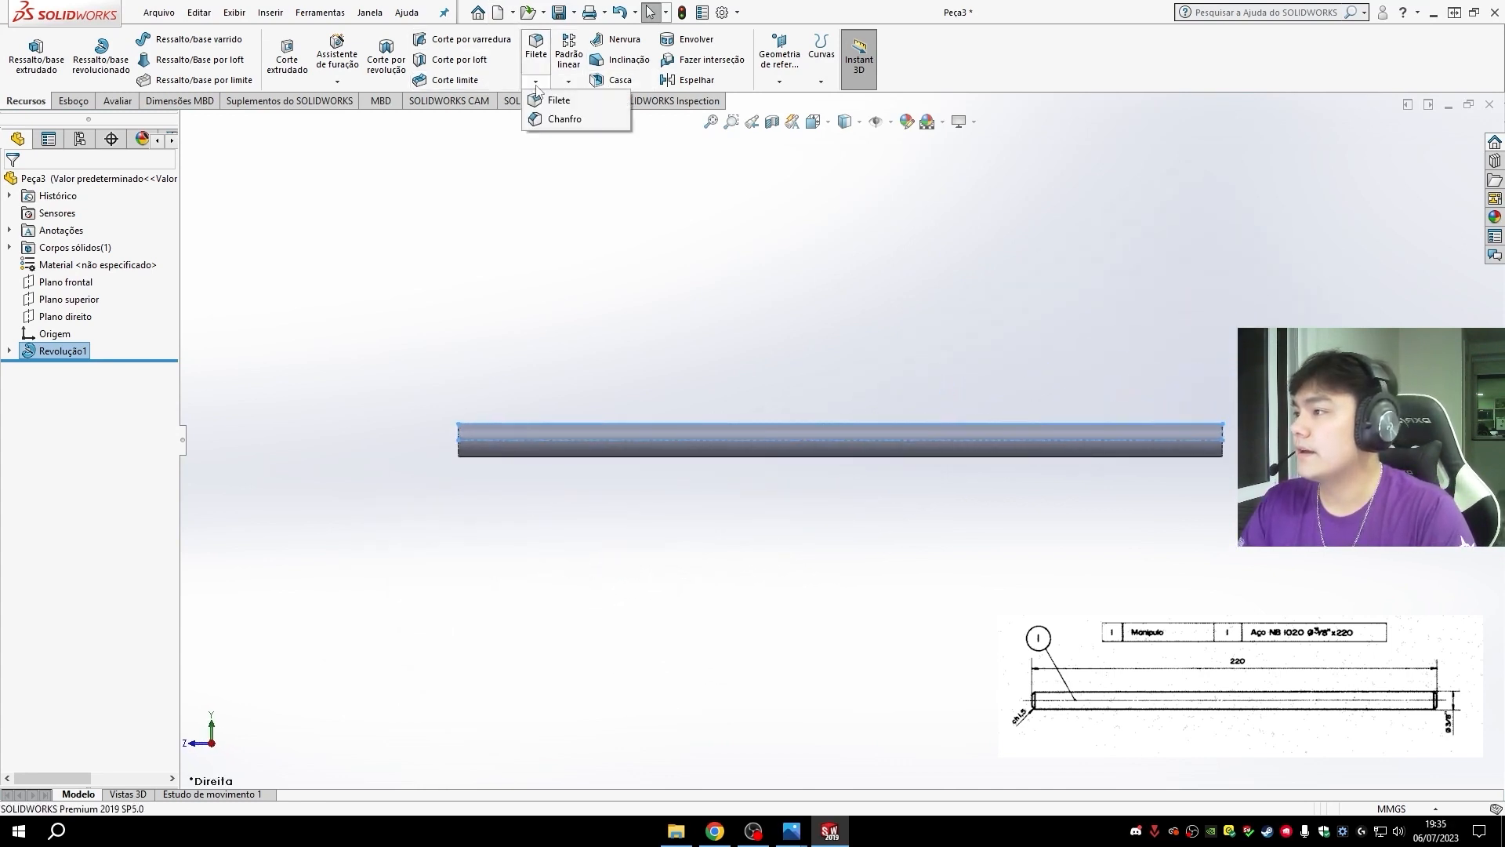
{"action": "left_click", "coordinate": [560, 120]}
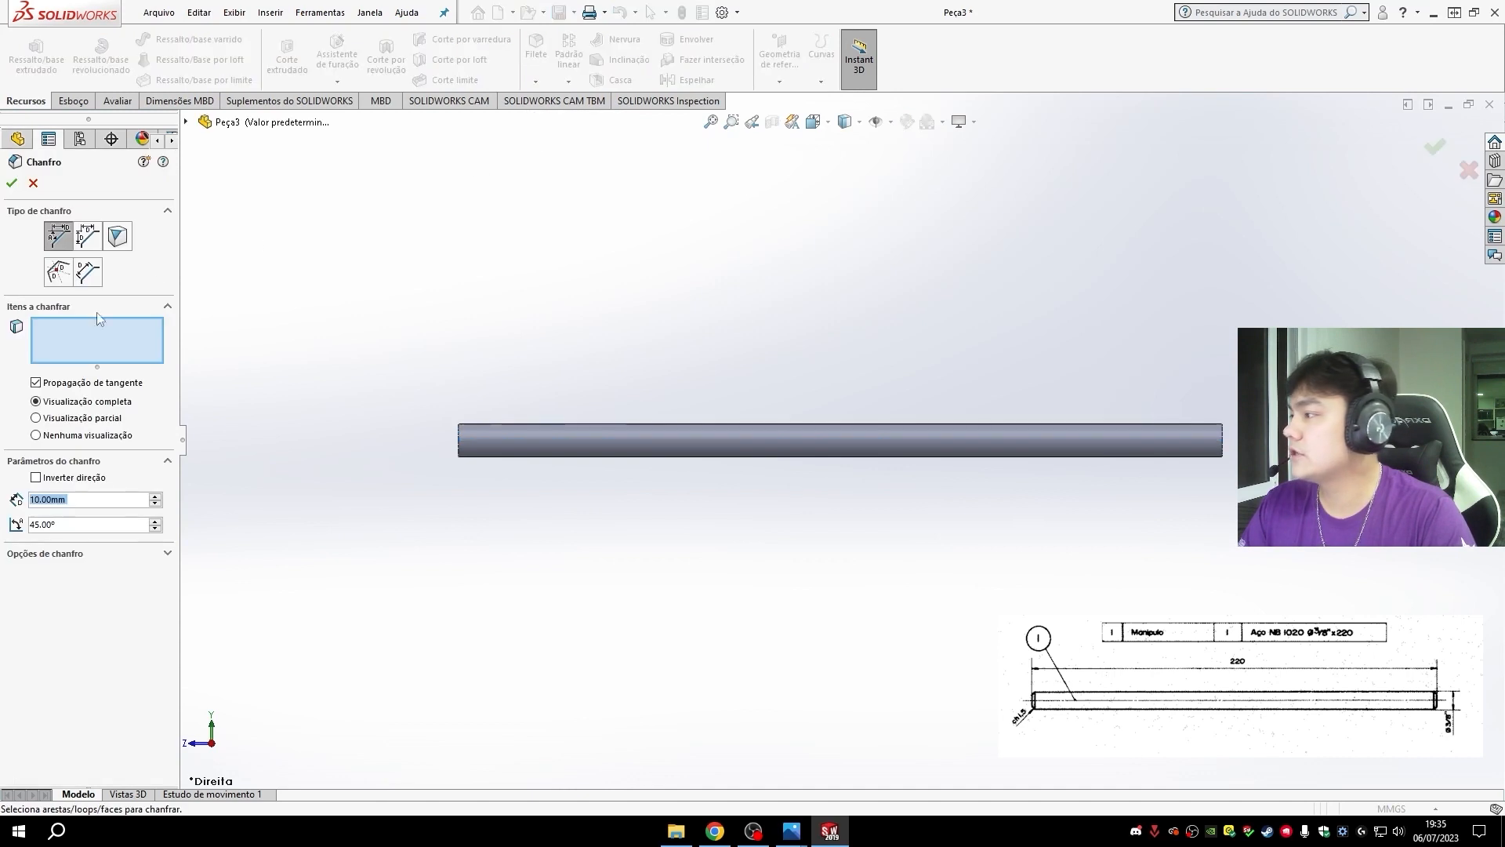
{"action": "type", "text": "1.5"}
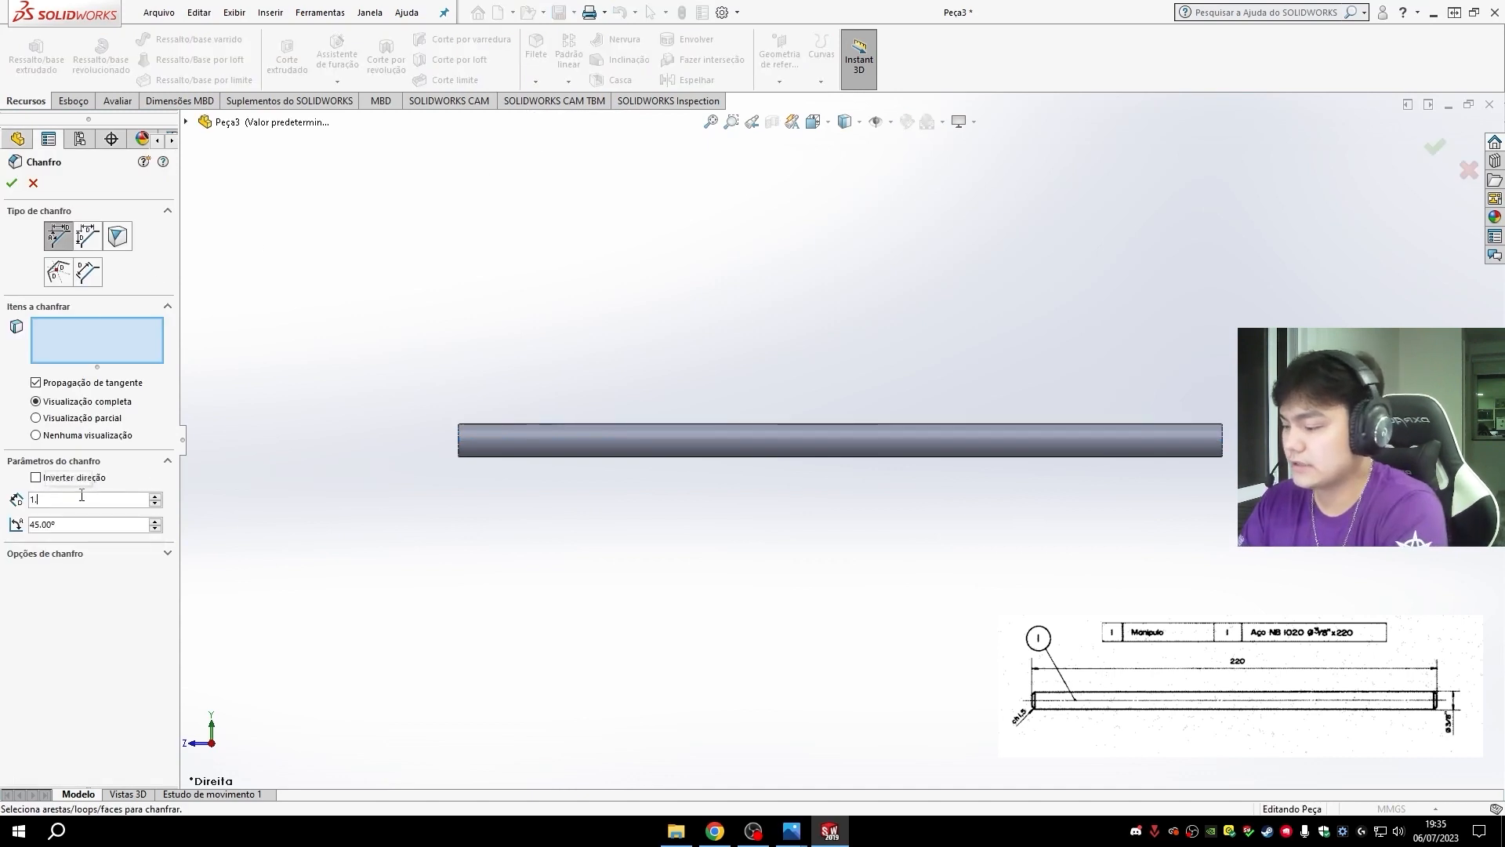
{"action": "key", "text": "Return"}
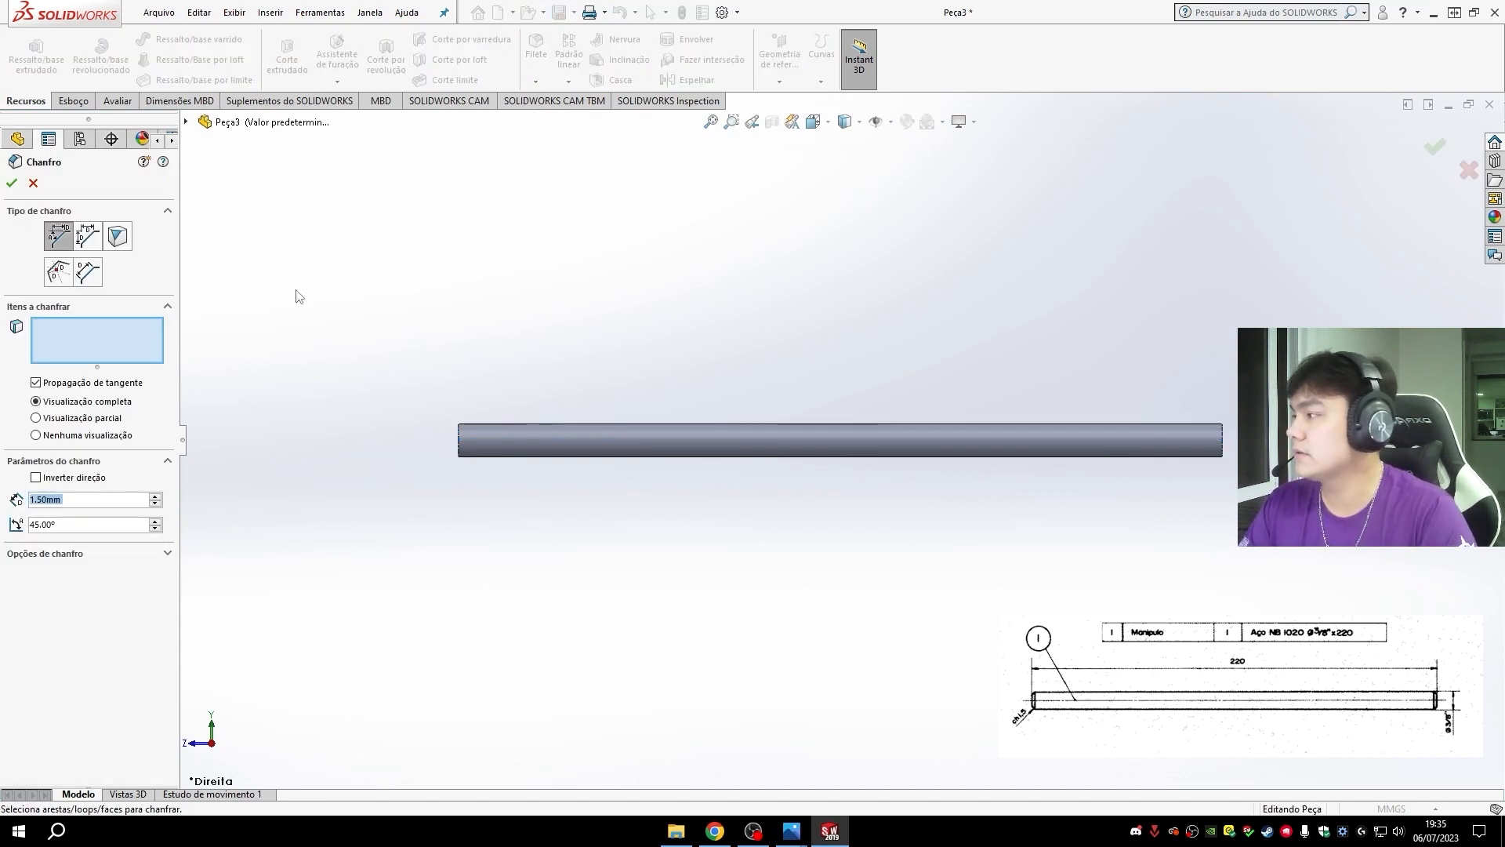
{"action": "middle_click_drag", "start_coordinate": [511, 514], "coordinate": [550, 522]}
{"action": "left_click", "coordinate": [501, 451]}
{"action": "middle_click_drag", "start_coordinate": [779, 510], "coordinate": [967, 527]}
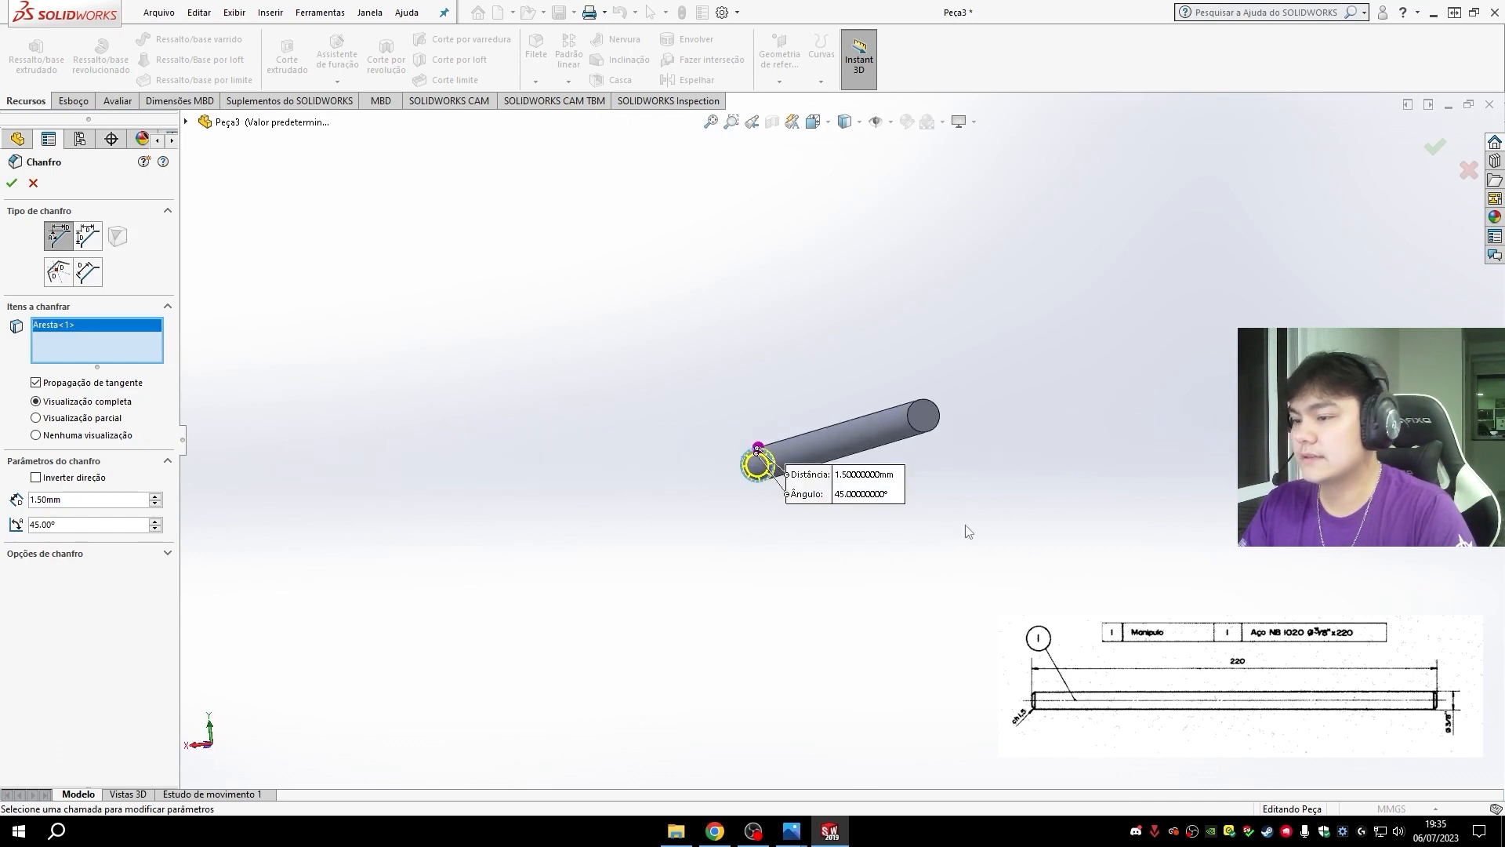
{"action": "left_click", "coordinate": [911, 417]}
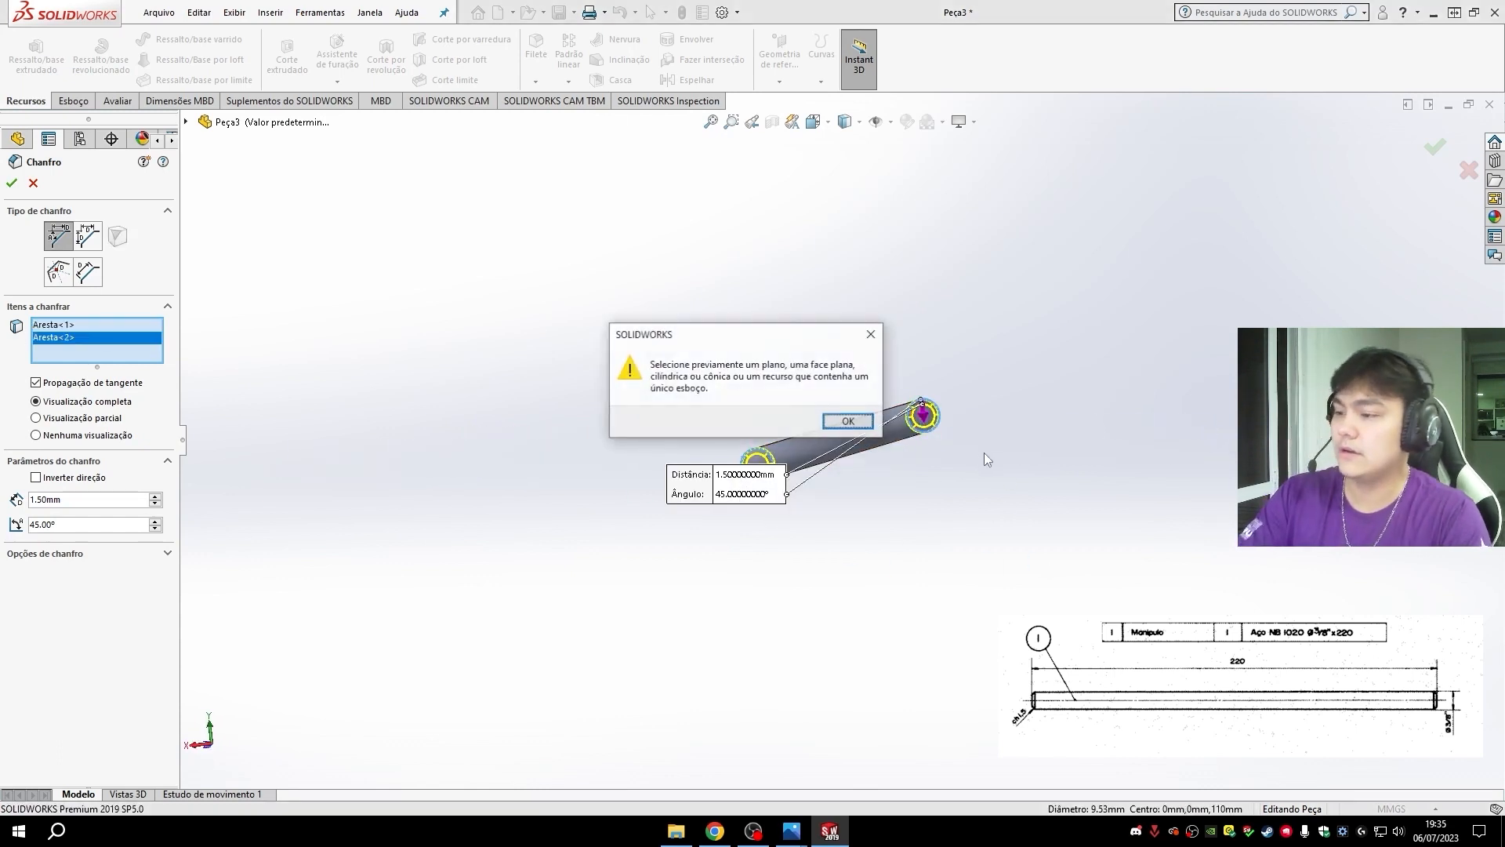
{"action": "left_click", "coordinate": [844, 424]}
{"action": "key", "text": "ctrl+7"}
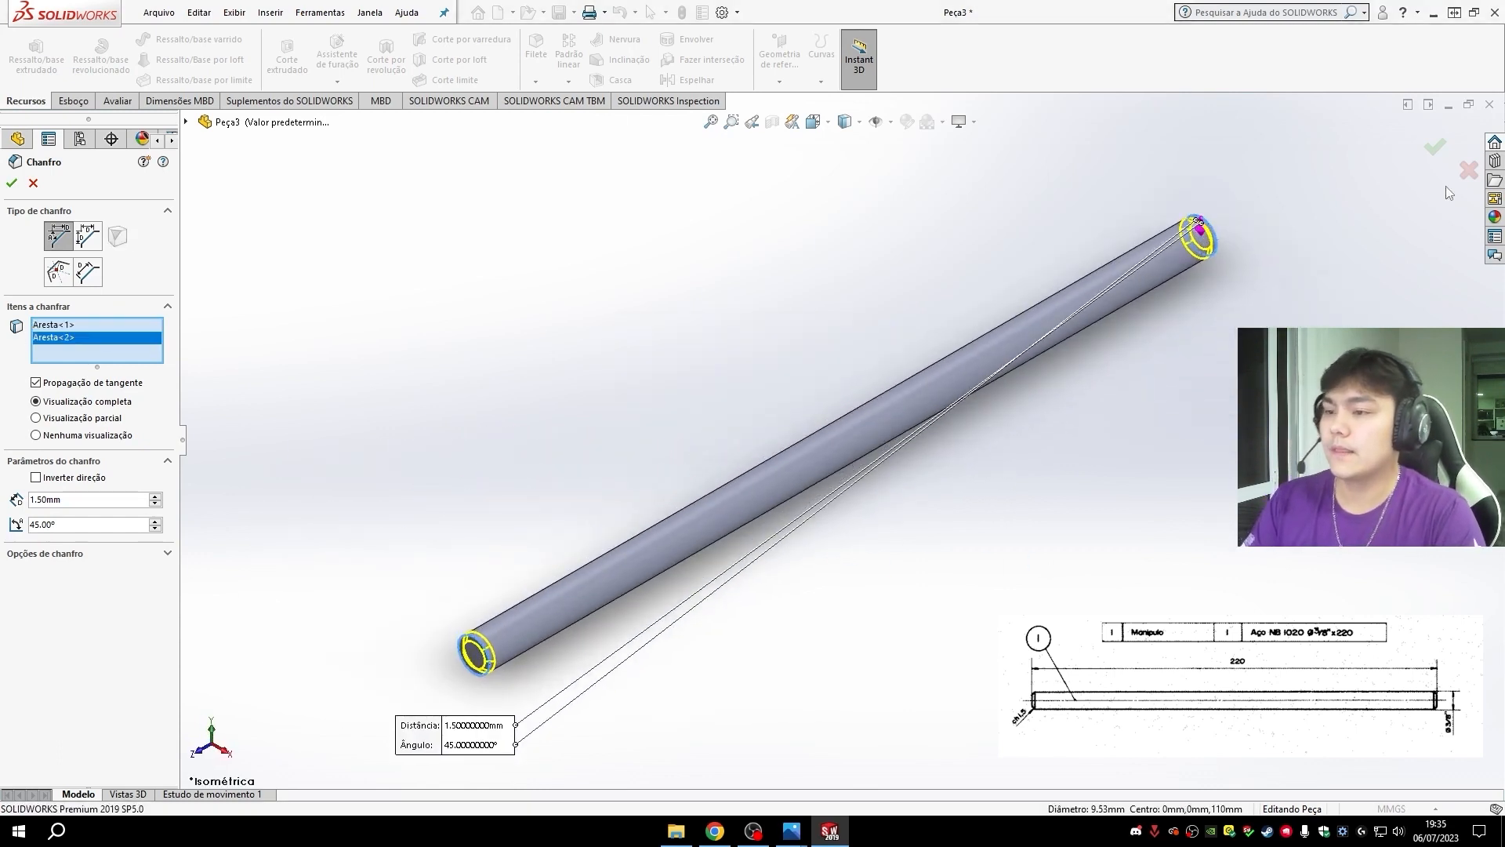
{"action": "left_click", "coordinate": [11, 182]}
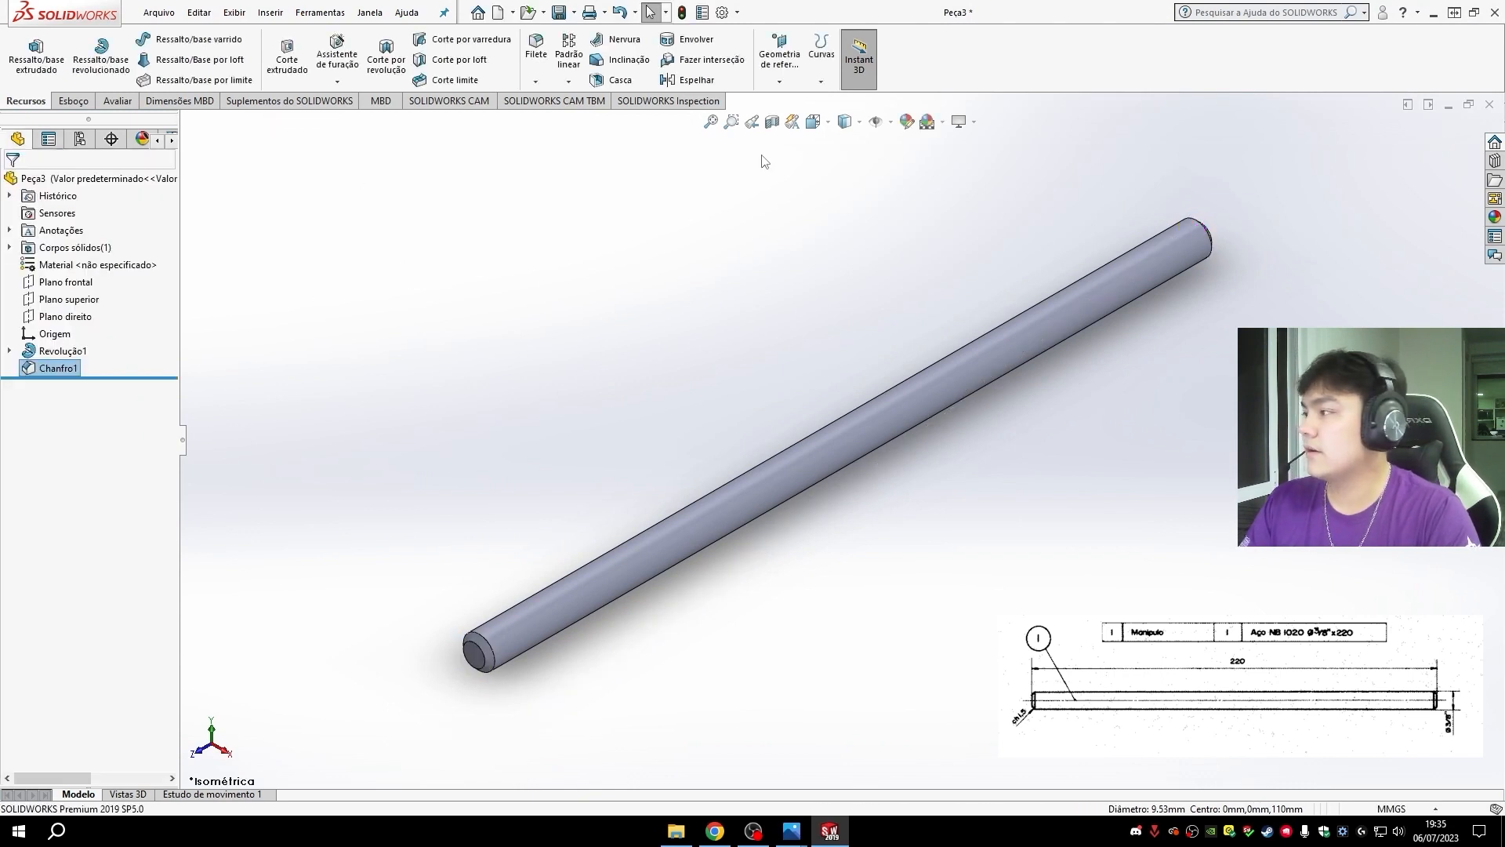
{"action": "middle_click_drag", "start_coordinate": [820, 629], "coordinate": [796, 572]}
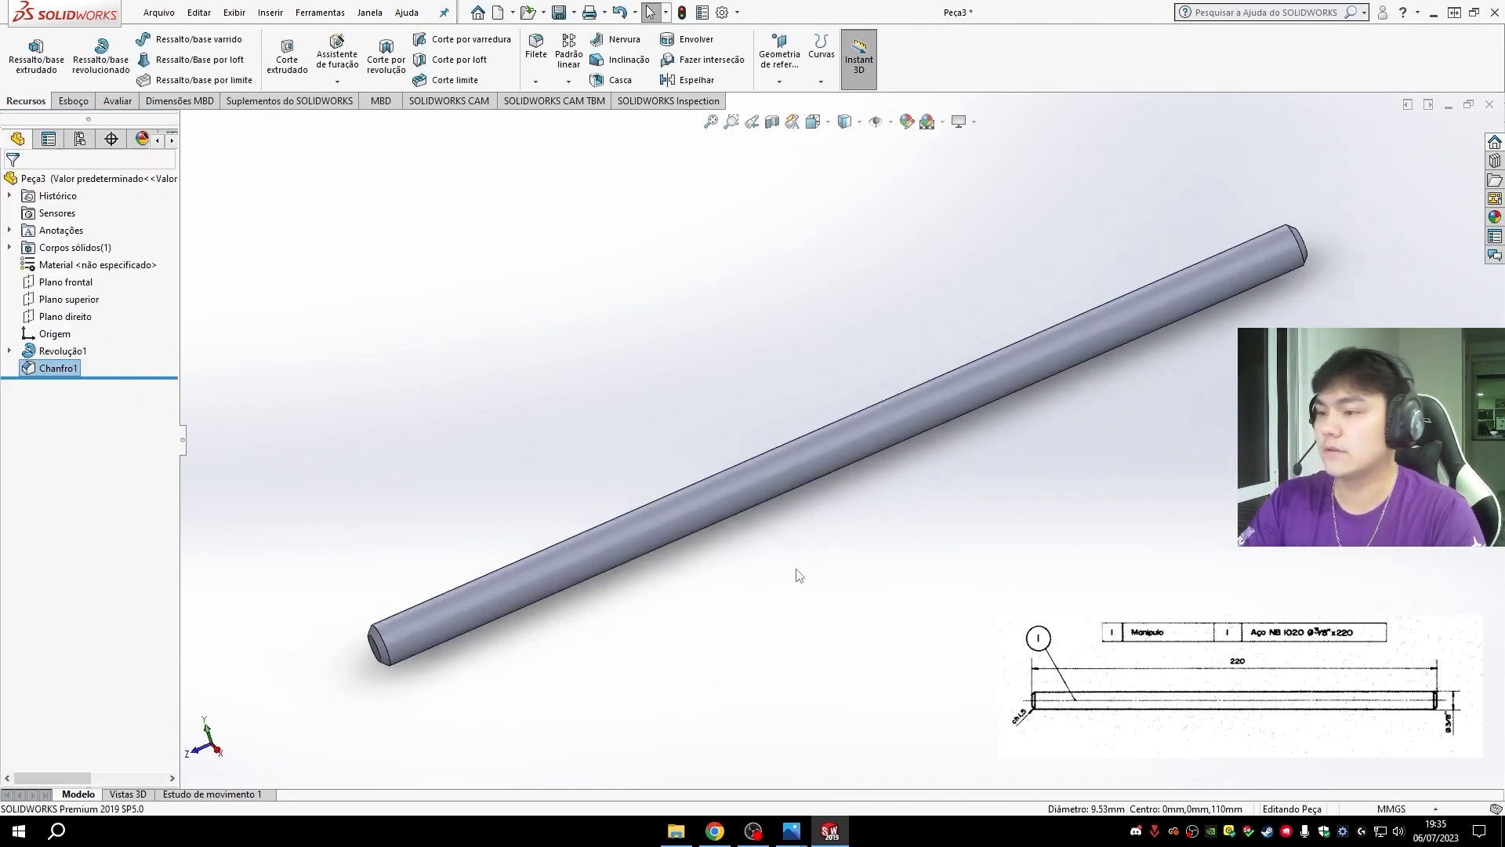
- Examine the steel grades under solidworks materials in the part's material library, and collapse the groups before closing the library
{"action": "key", "text": "ctrl+7"}
{"action": "left_click", "coordinate": [108, 266]}
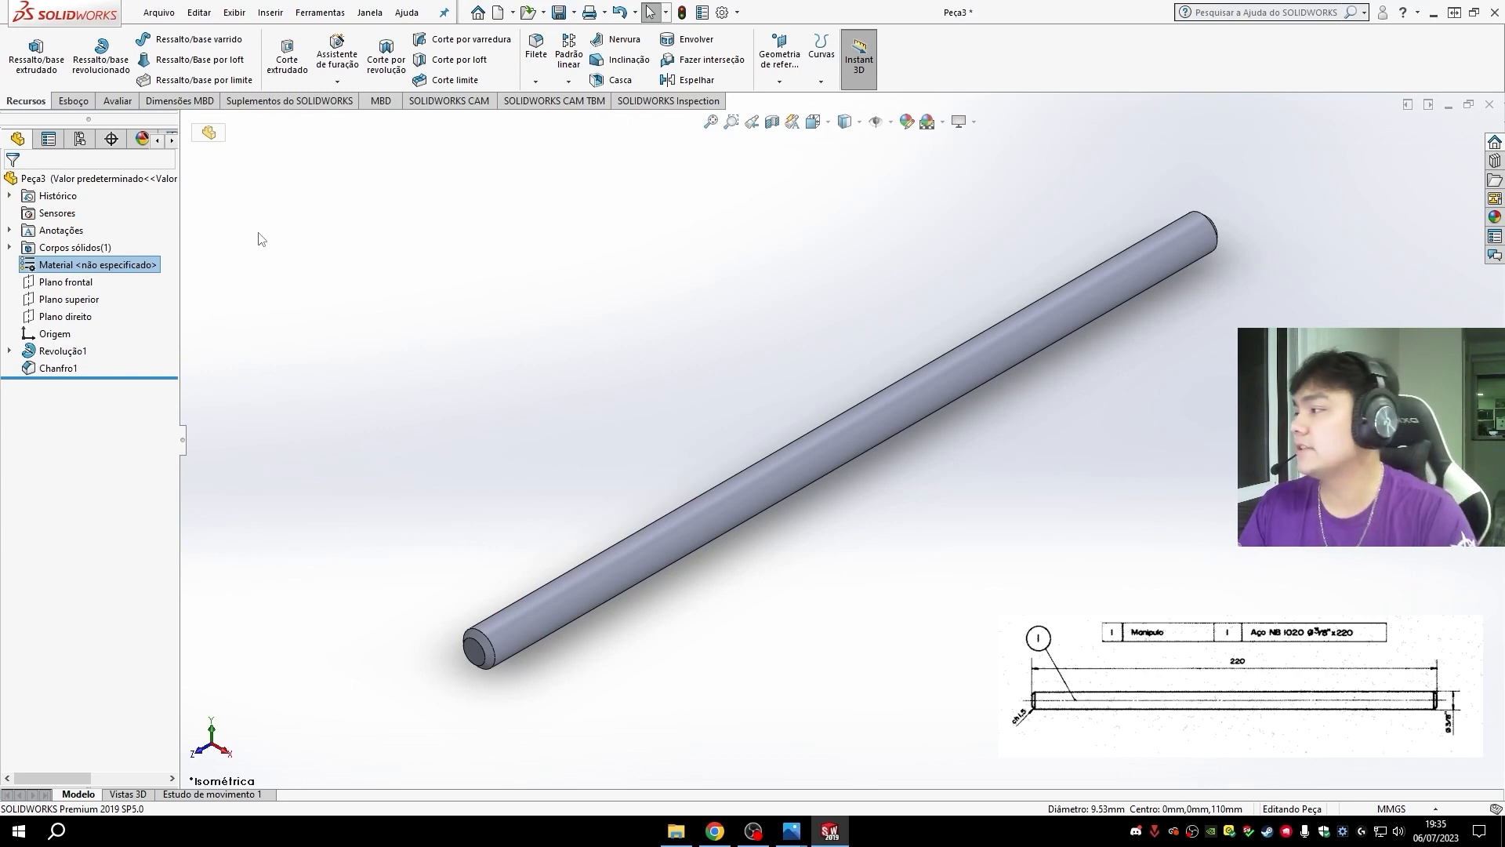
{"action": "right_click", "coordinate": [120, 268]}
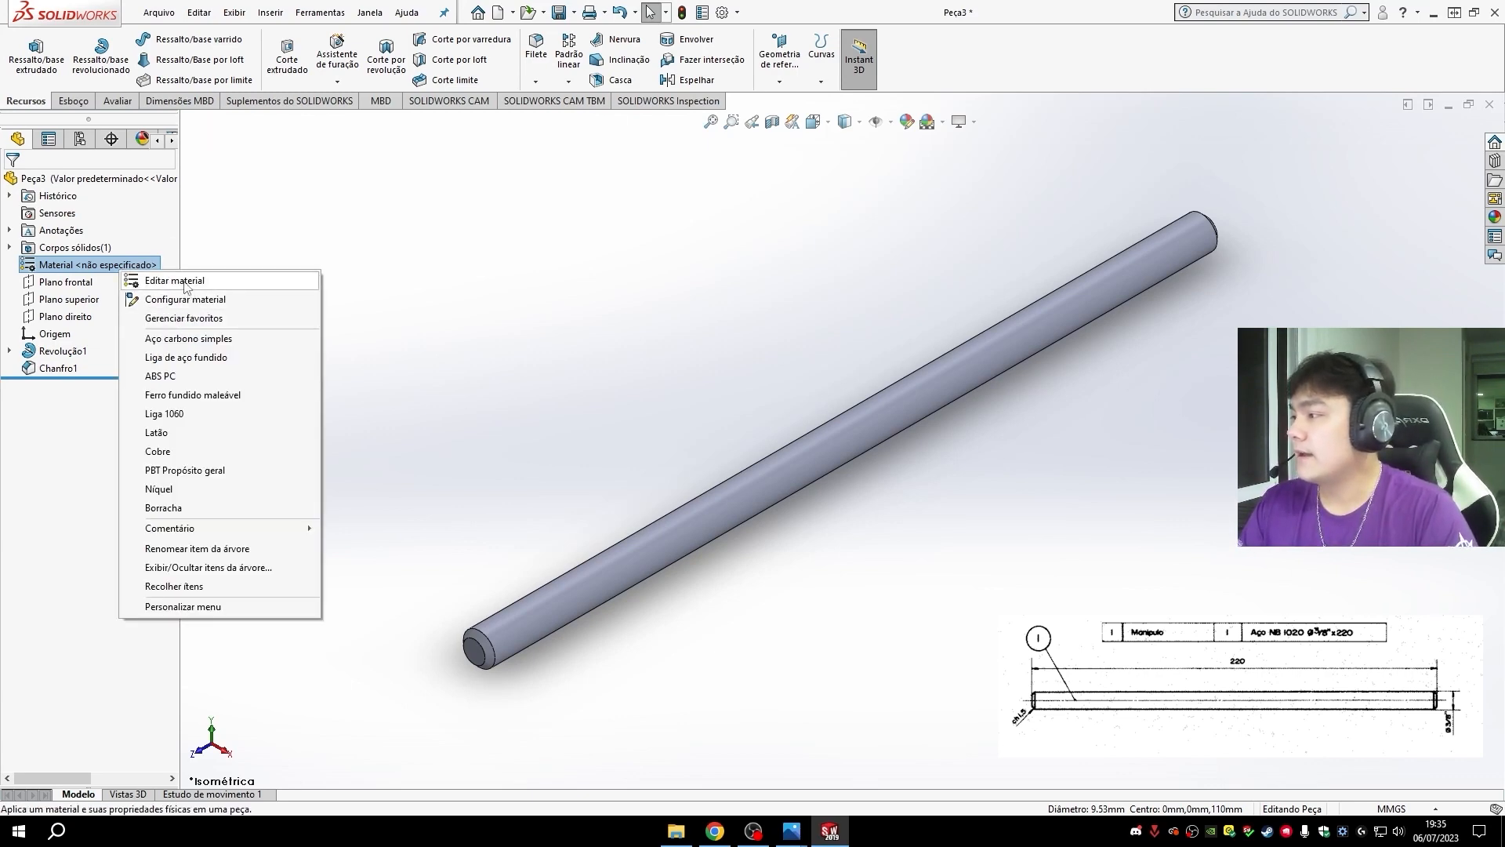
{"action": "left_click", "coordinate": [185, 284]}
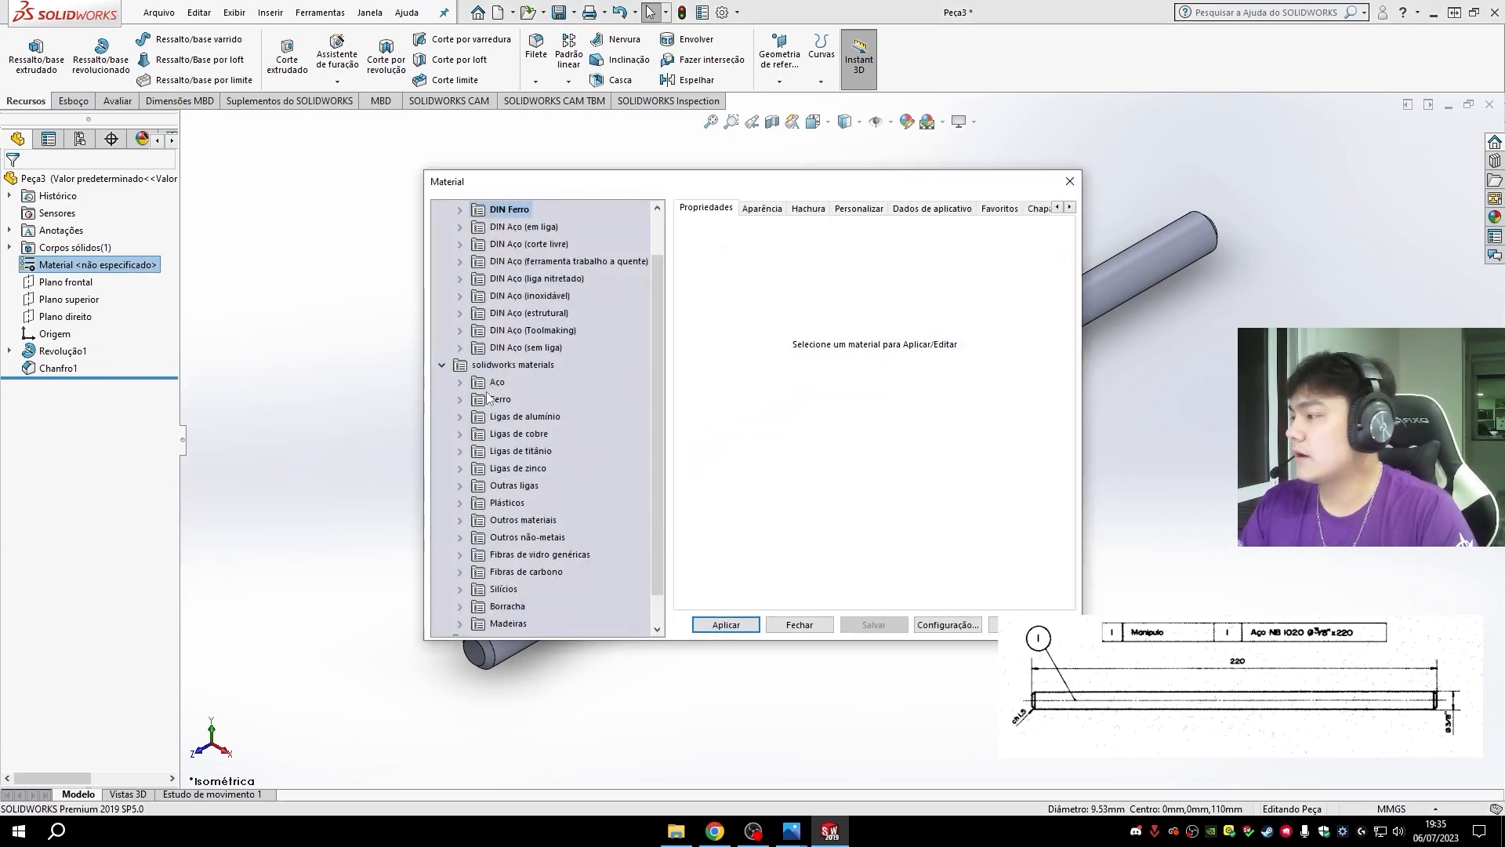
{"action": "left_click", "coordinate": [1069, 181]}
{"action": "right_click", "coordinate": [112, 268]}
{"action": "left_click", "coordinate": [165, 282]}
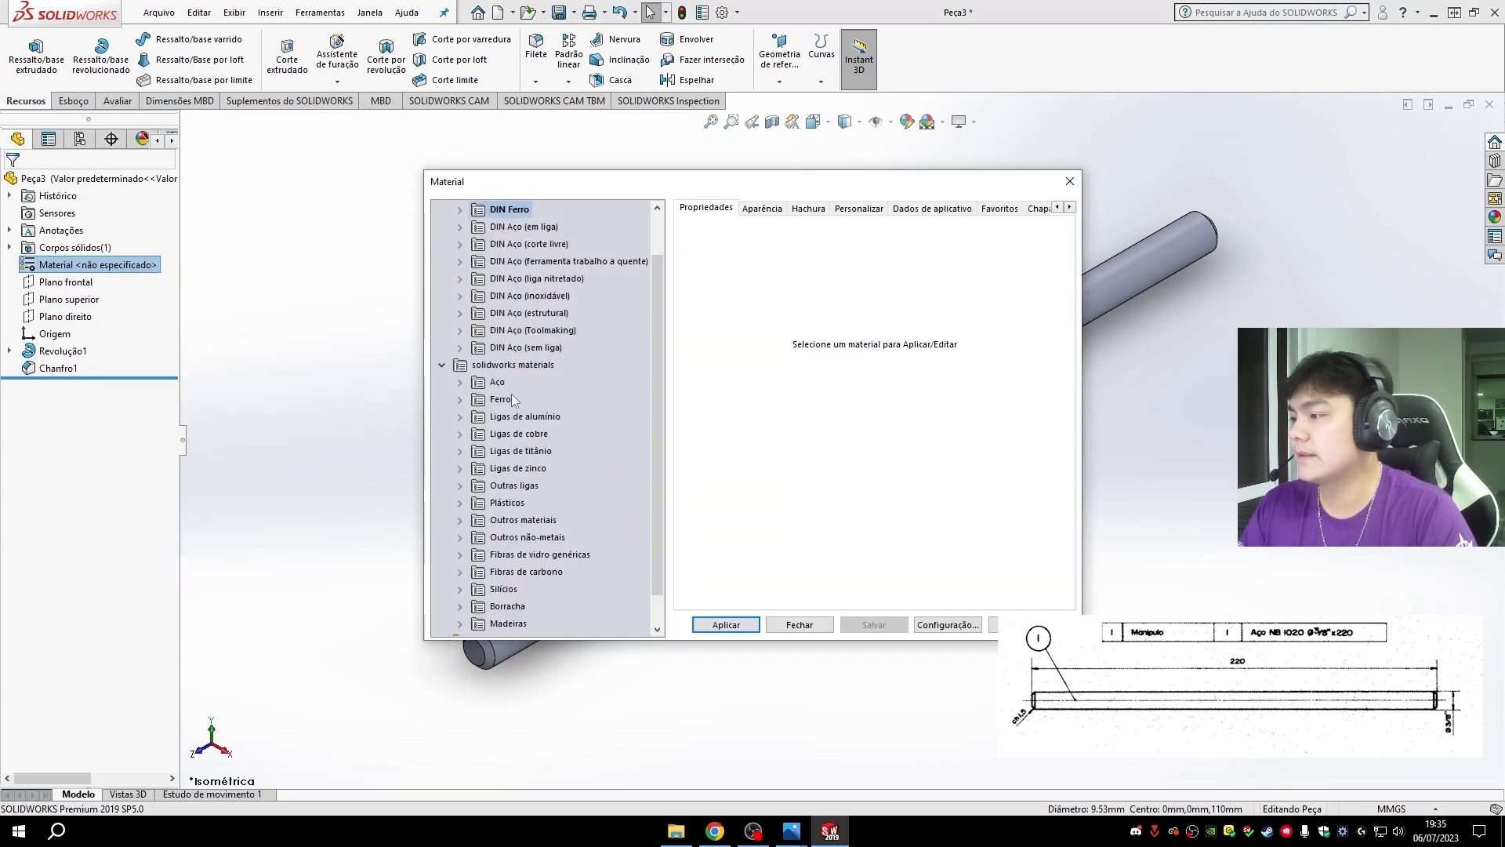
{"action": "left_click", "coordinate": [461, 383]}
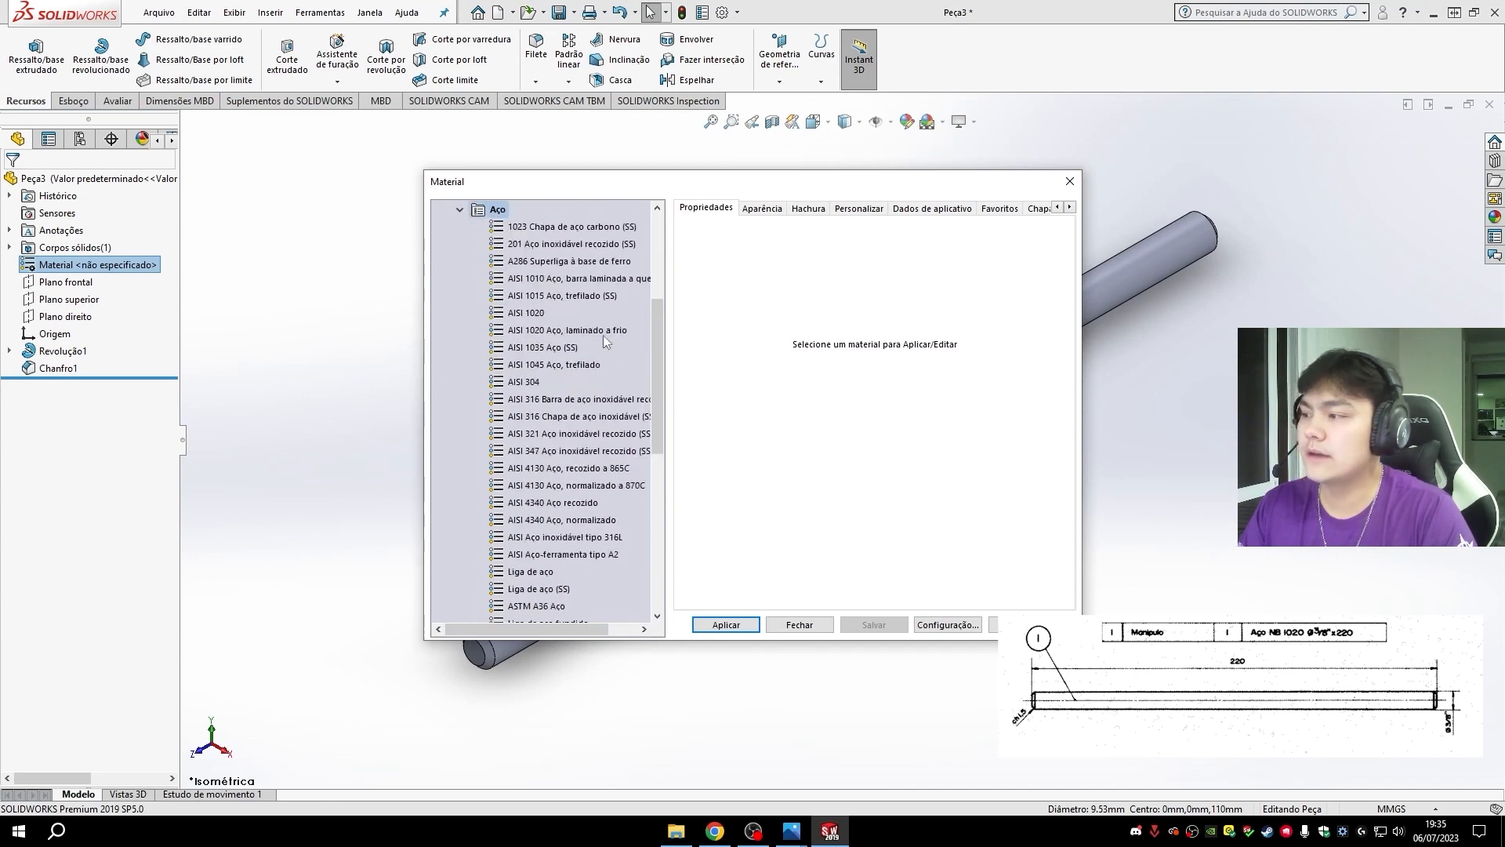
{"action": "scroll", "coordinate": [527, 484], "scroll_direction": "down", "scroll_amount": 6}
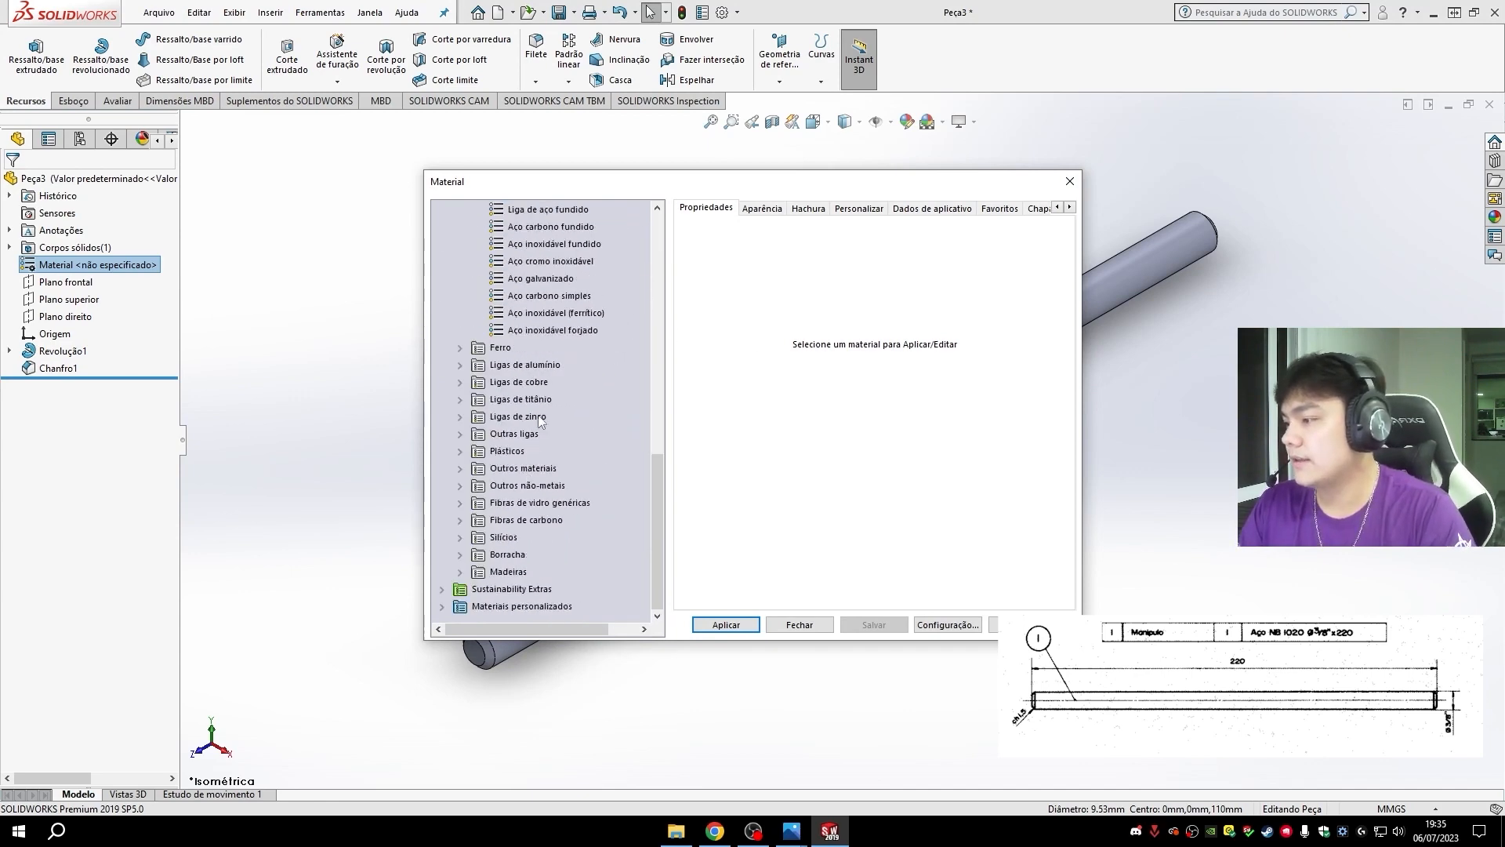
{"action": "scroll", "coordinate": [533, 423], "scroll_direction": "up", "scroll_amount": 10}
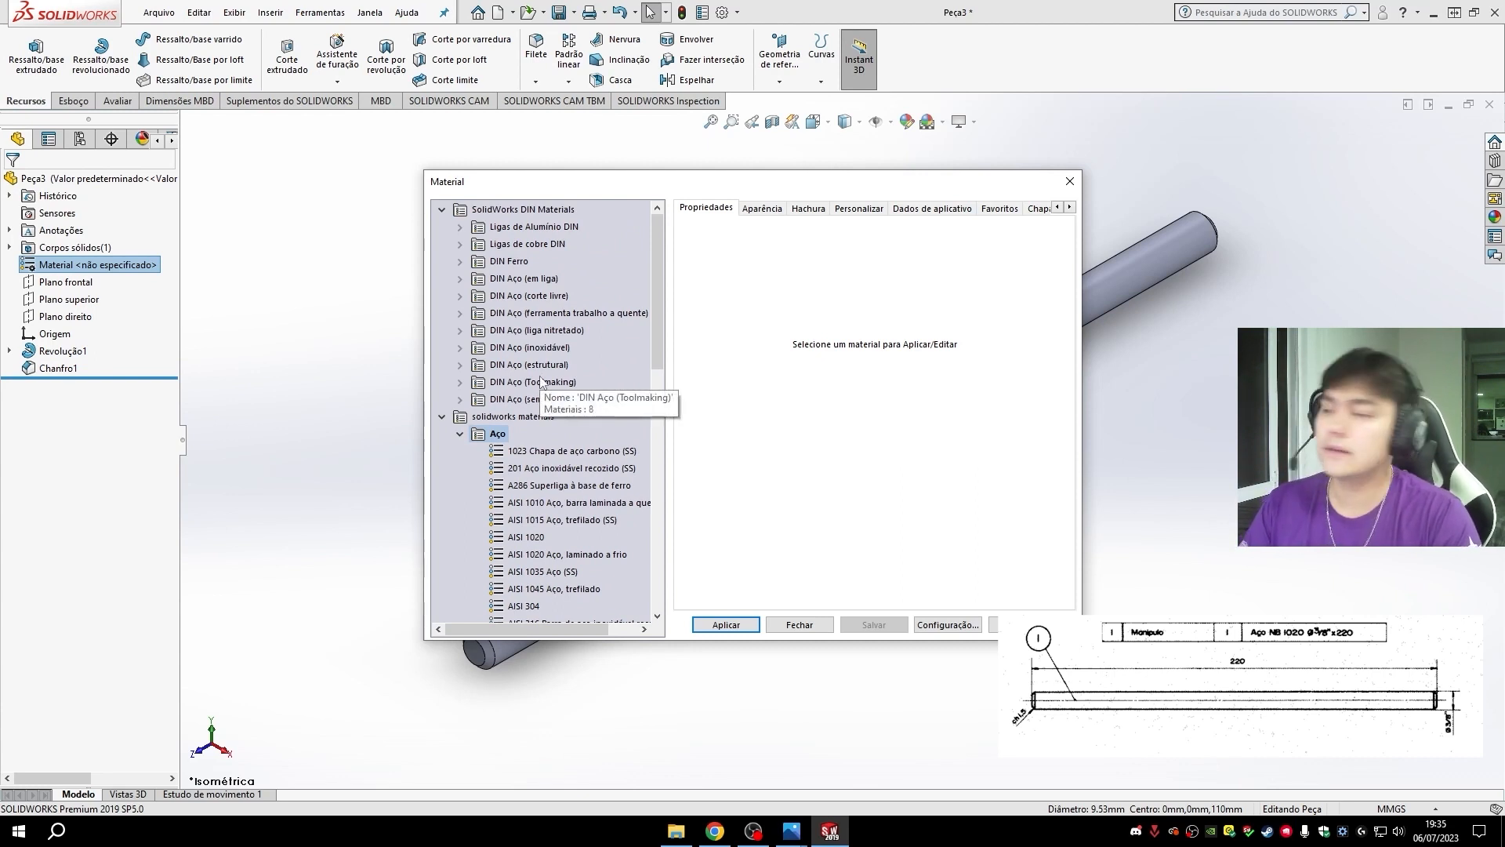
{"action": "left_click", "coordinate": [460, 434]}
{"action": "left_click", "coordinate": [441, 416]}
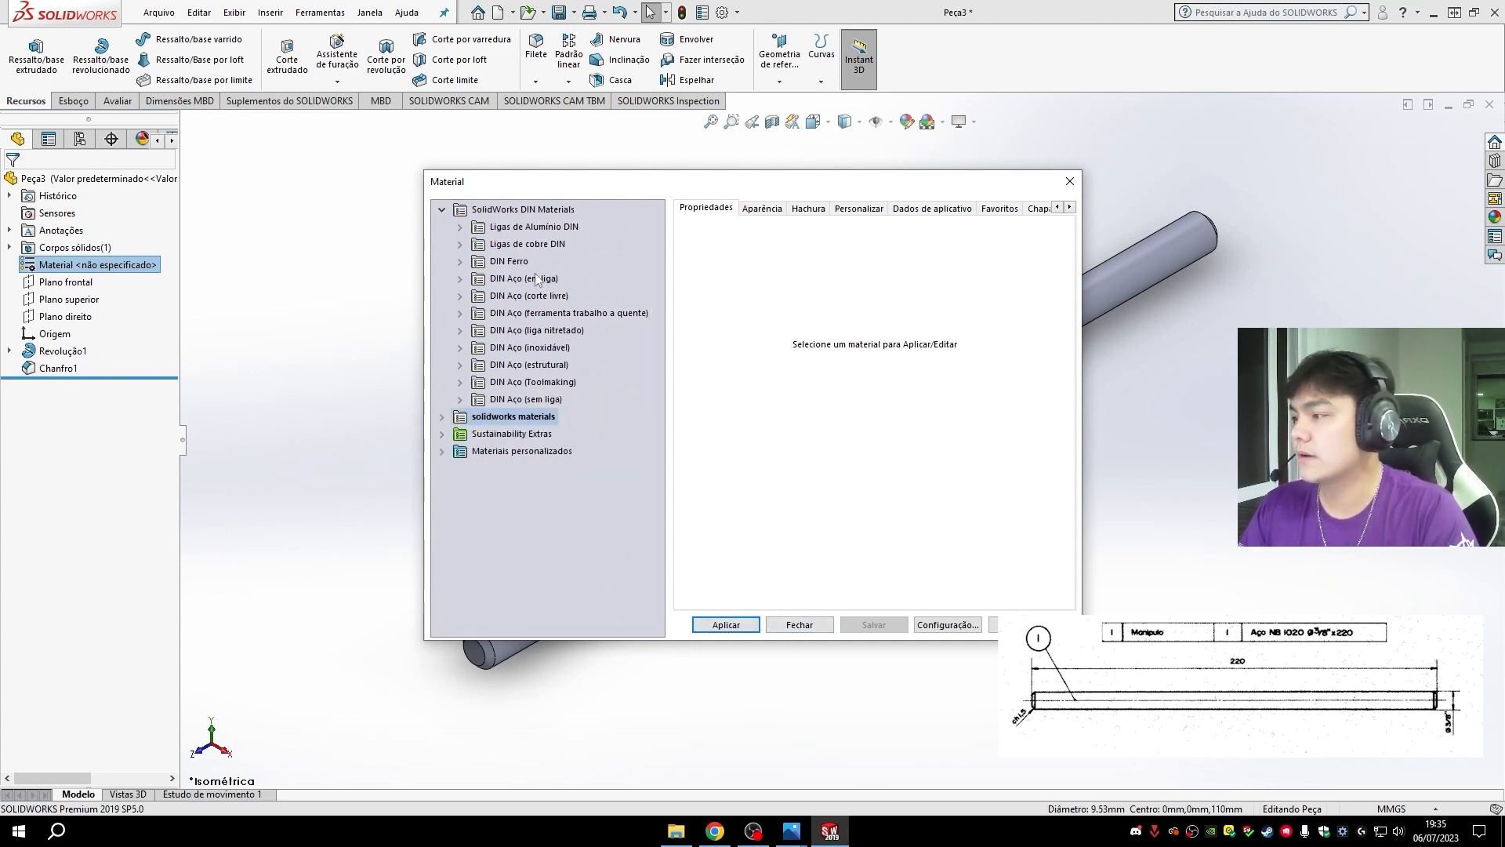
{"action": "left_click", "coordinate": [1069, 181]}
- Start saving the part under a new name, and create and open a folder named Extrator in Área de Trabalho
{"action": "left_click", "coordinate": [574, 12]}
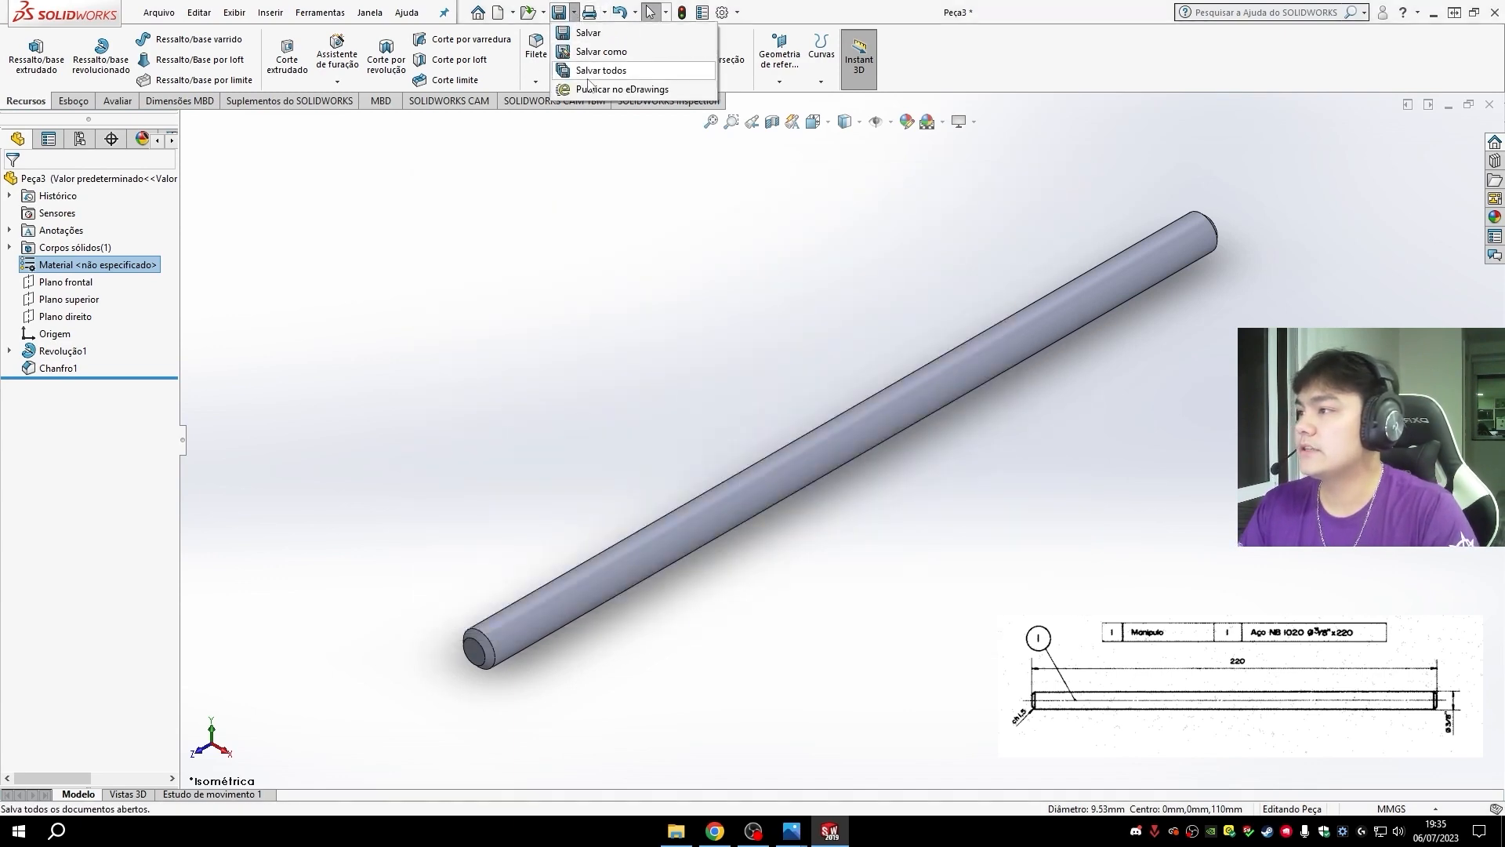
{"action": "left_click", "coordinate": [601, 51]}
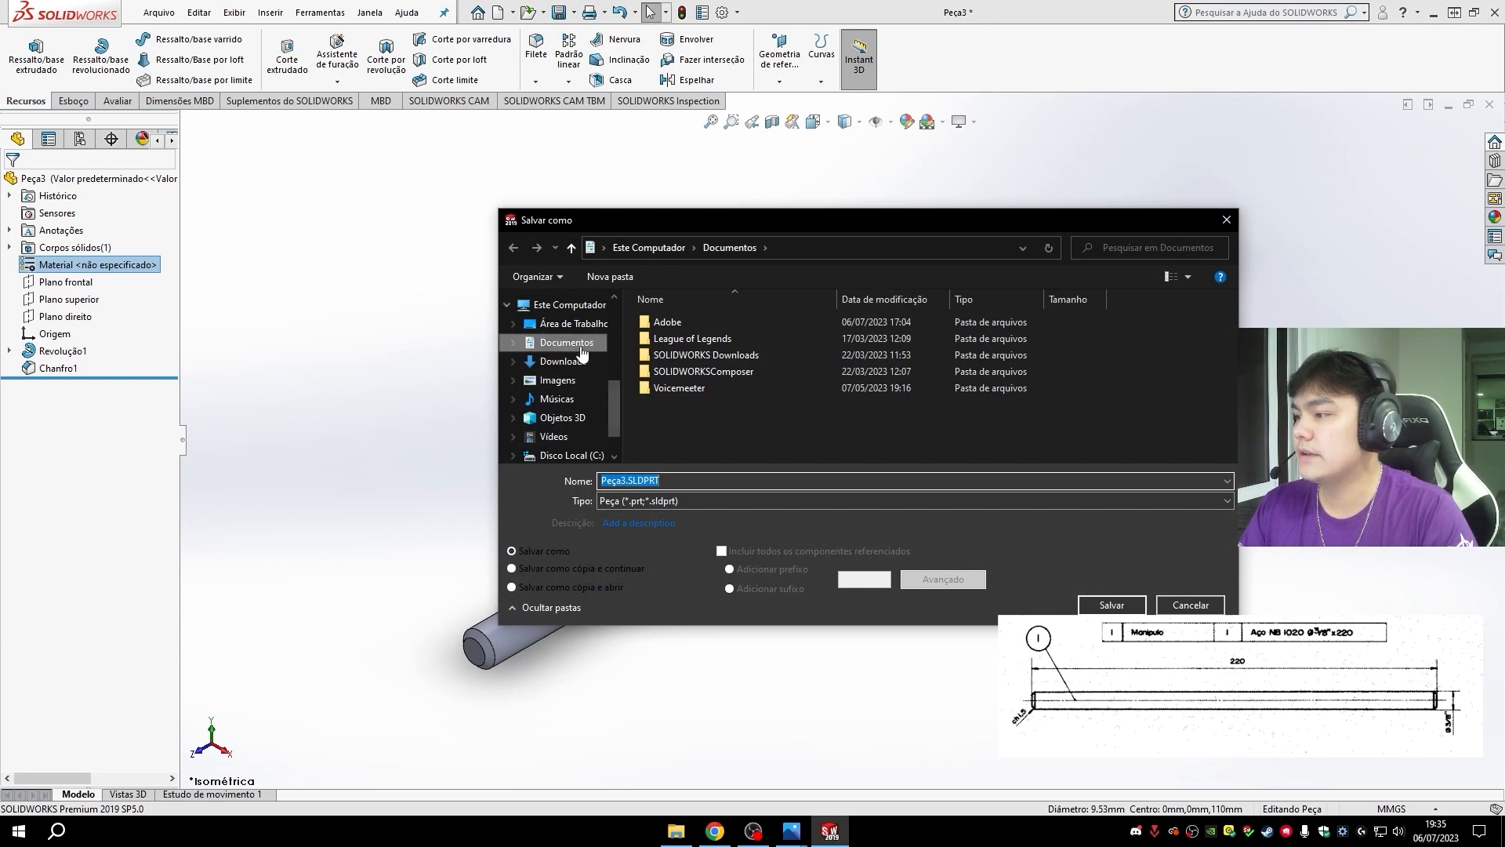
{"action": "left_click", "coordinate": [573, 322]}
{"action": "right_click", "coordinate": [754, 377]}
{"action": "mouse_move", "coordinate": [815, 540]}
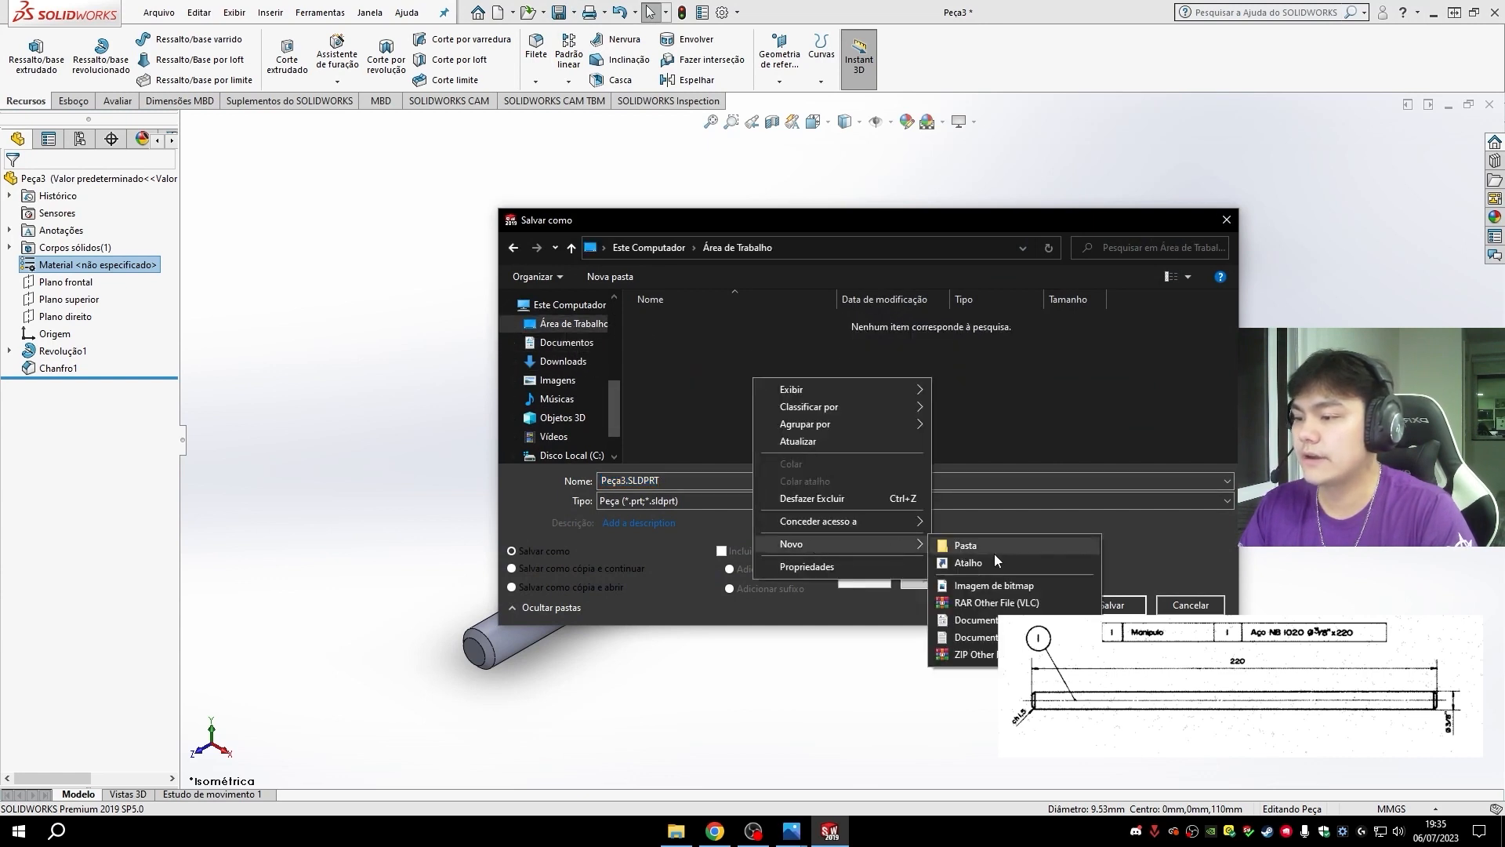
{"action": "left_click", "coordinate": [994, 554]}
{"action": "type", "text": "Extrator"}
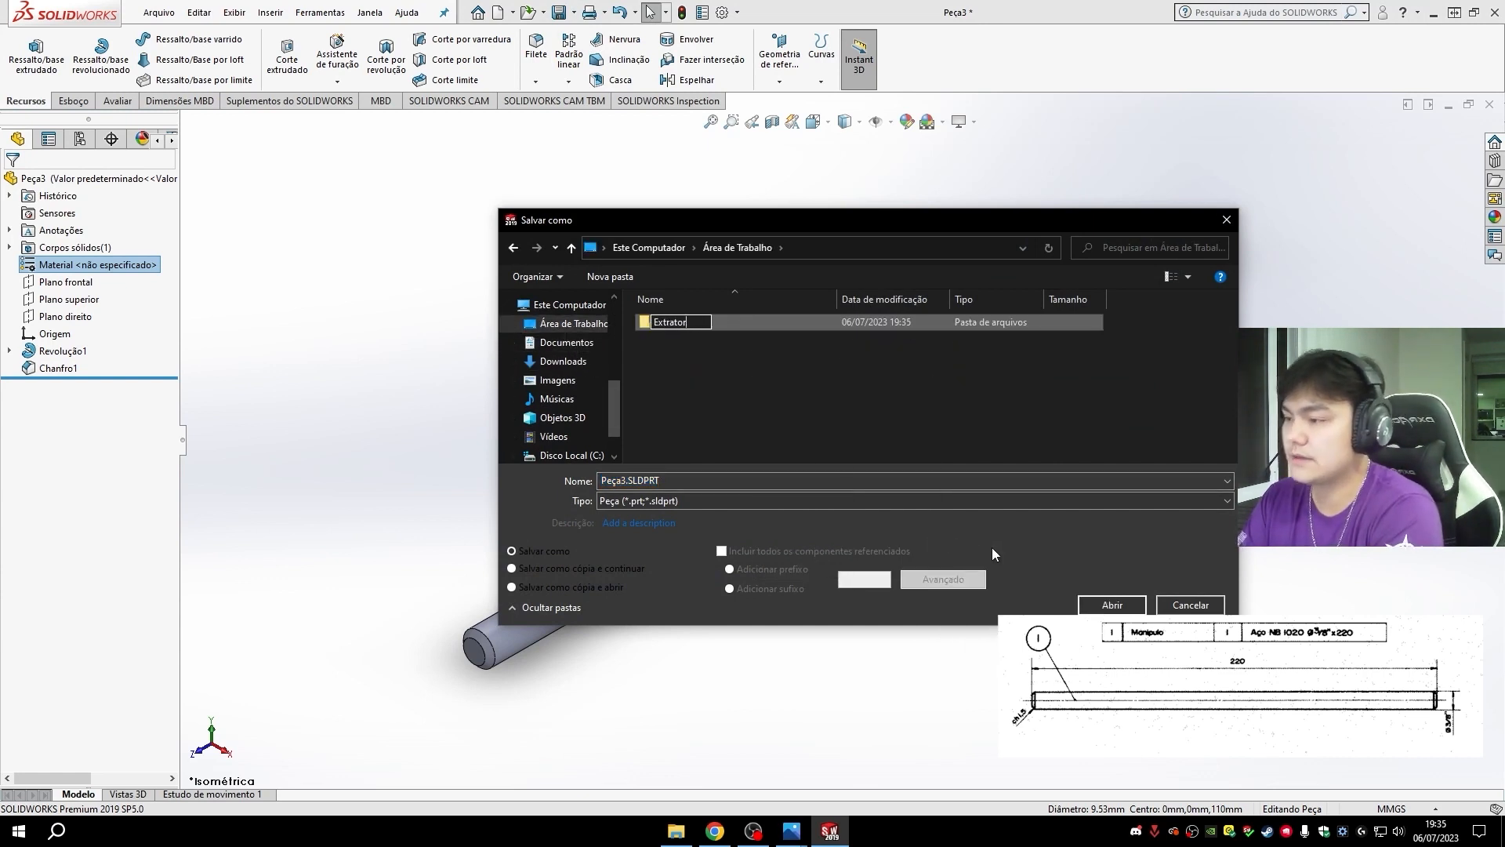
{"action": "key", "text": "Return"}
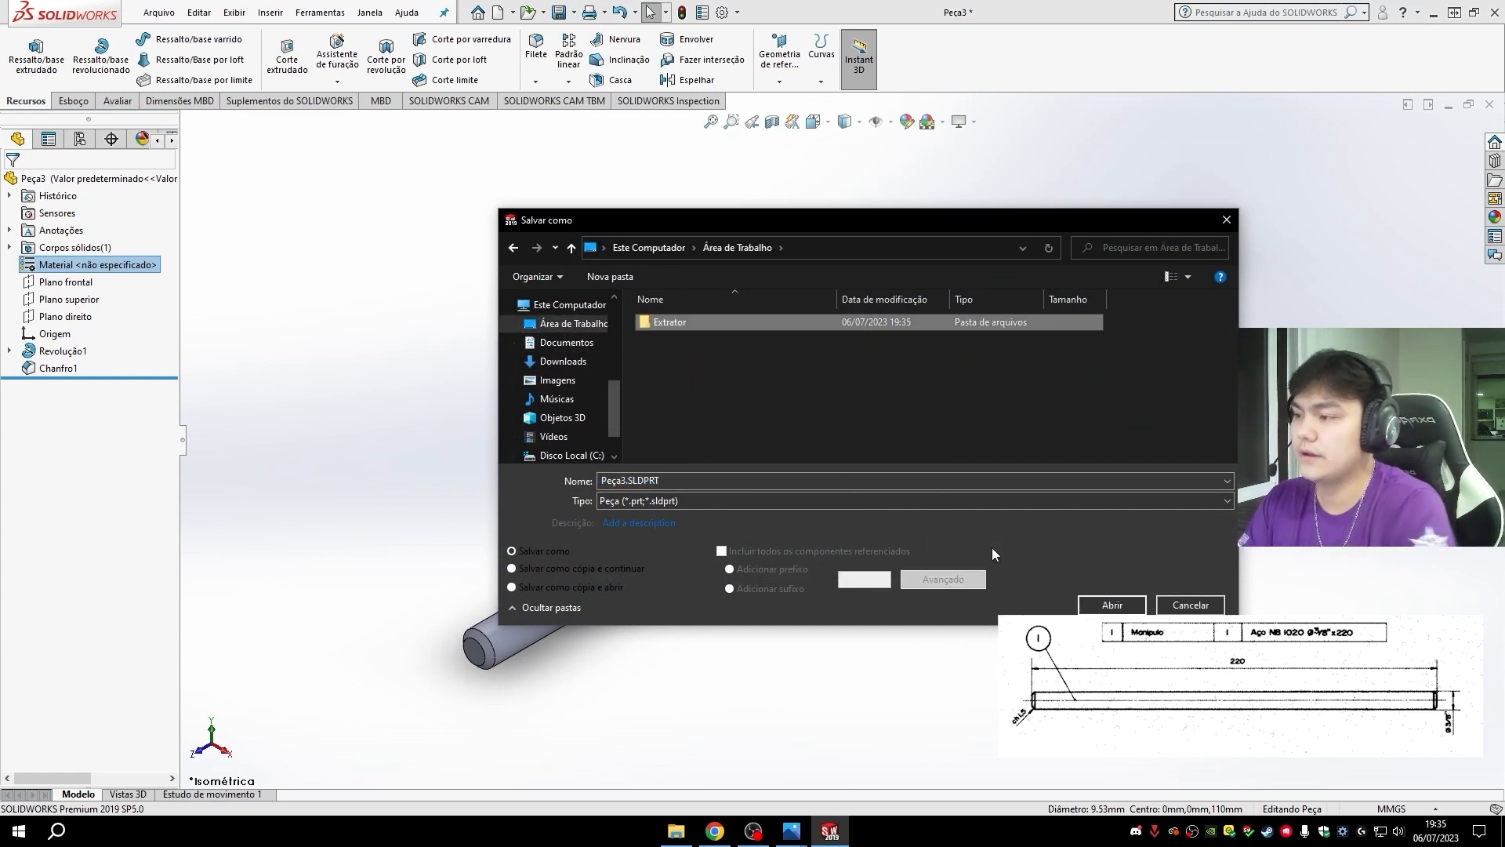
{"action": "double_click", "coordinate": [679, 318]}
- Name the part file "1- Manípulo" and save it in the Extrator folder
{"action": "left_click", "coordinate": [674, 477]}
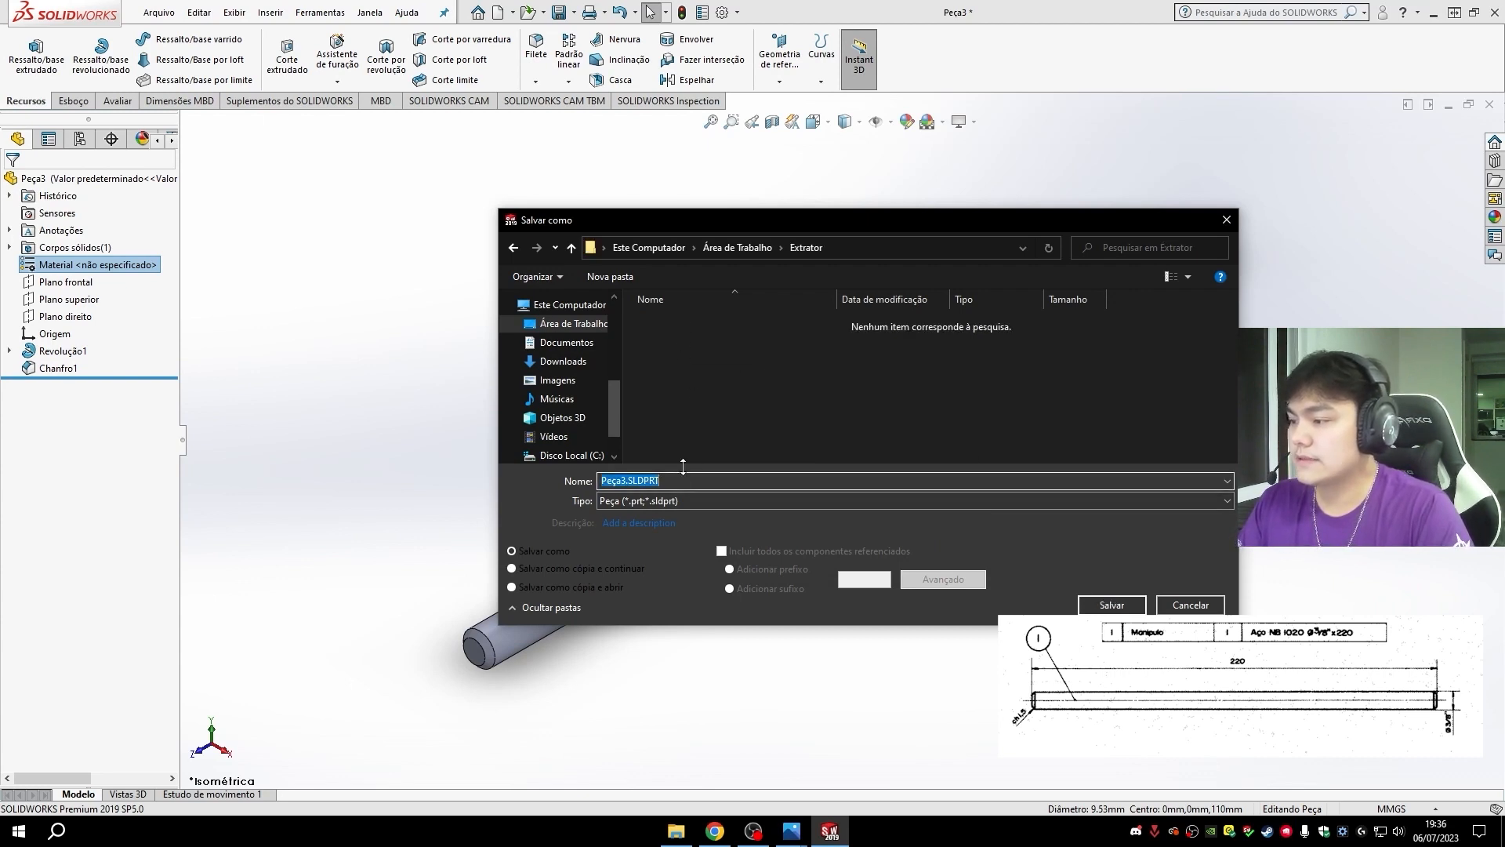
{"action": "type", "text": "1- Man"}
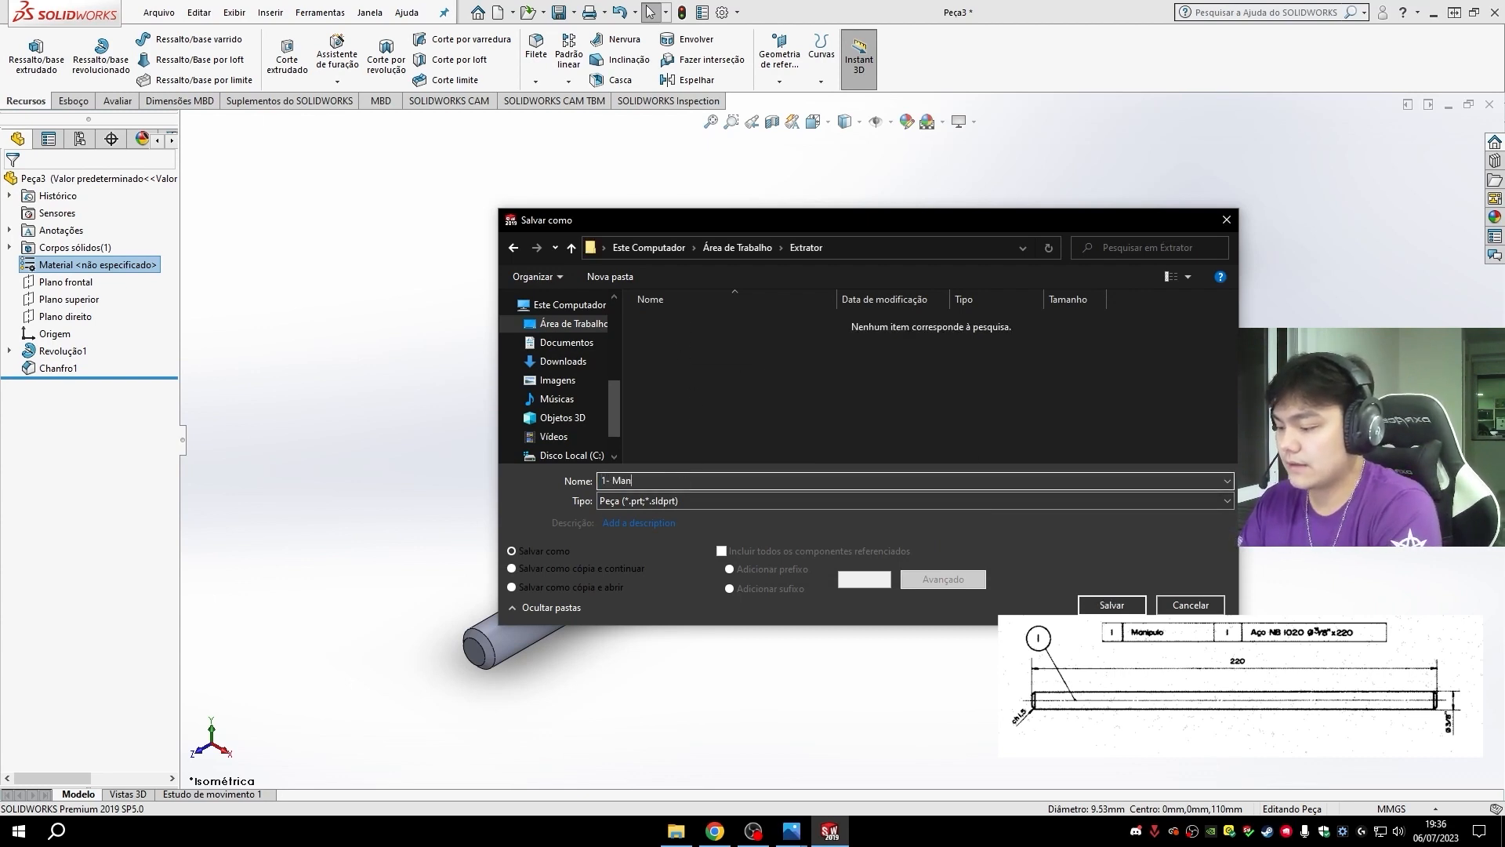
{"action": "type", "text": "ípulo"}
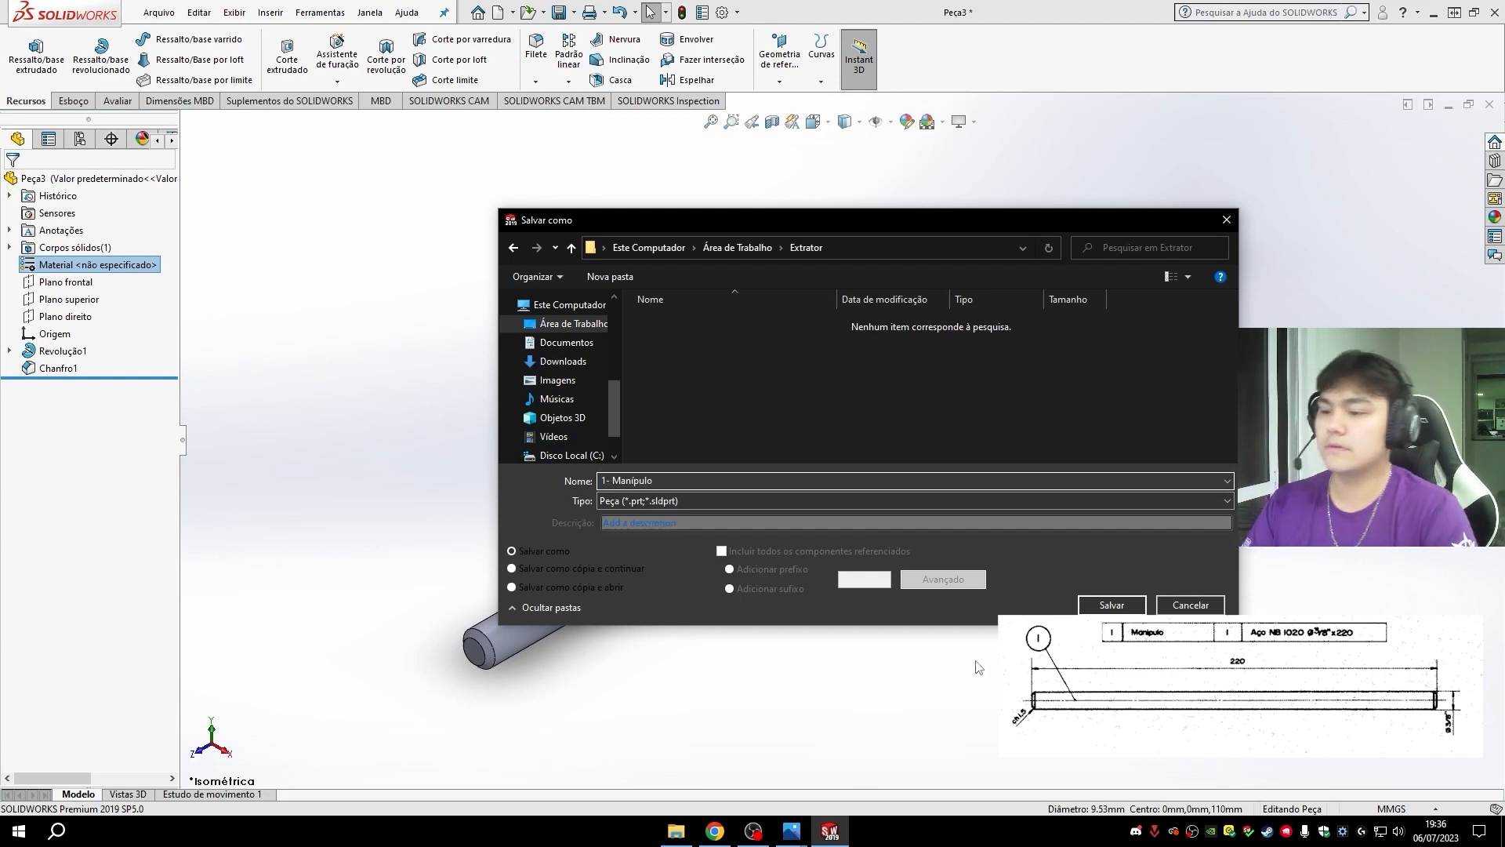
{"action": "left_click", "coordinate": [1113, 605]}
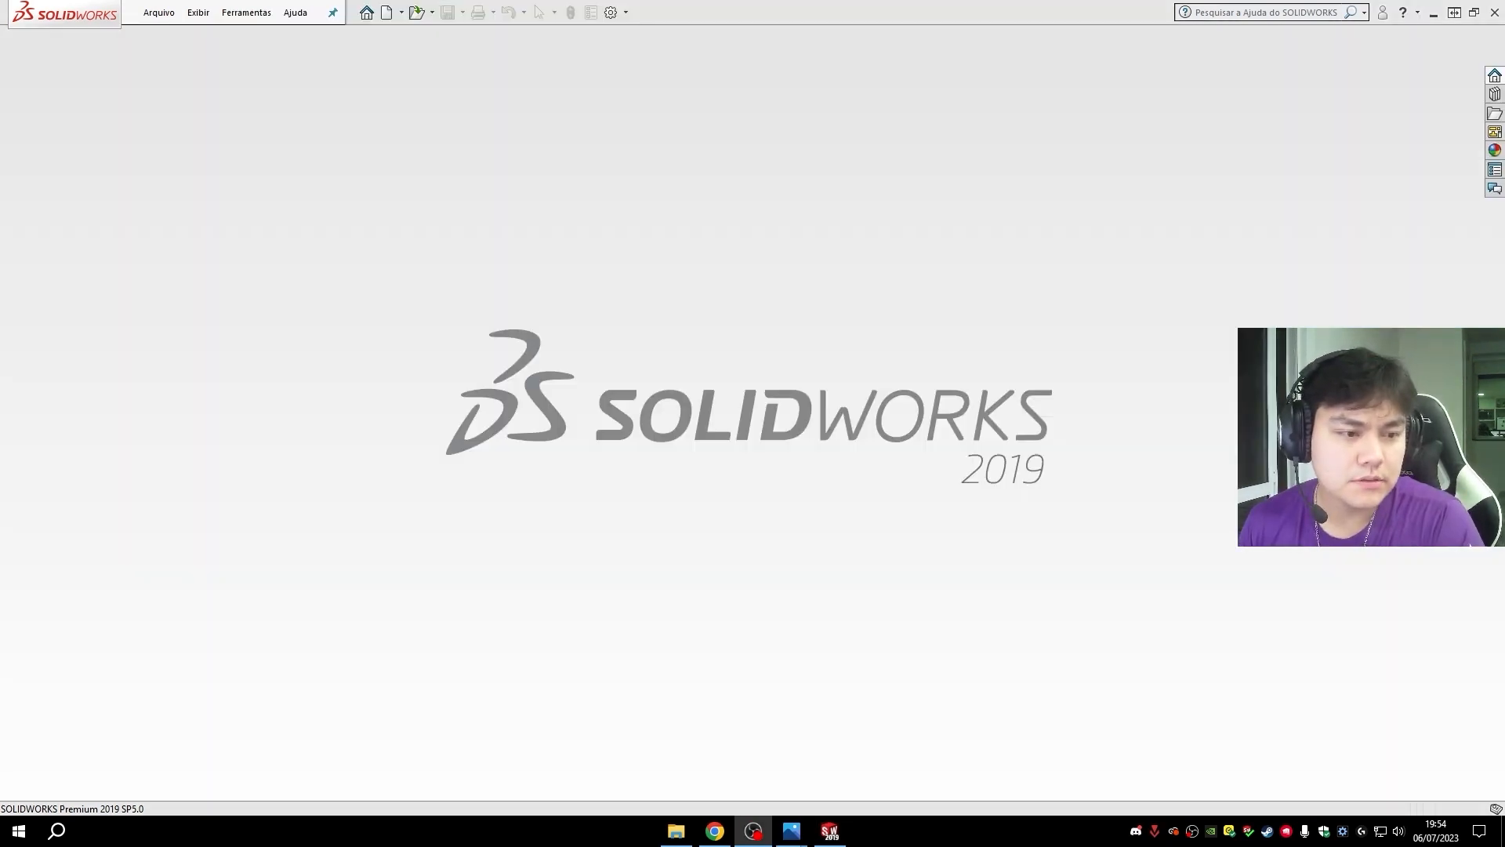
- Create a new part document for the Aranha component
{"action": "left_click", "coordinate": [387, 12]}
{"action": "left_click", "coordinate": [627, 606]}
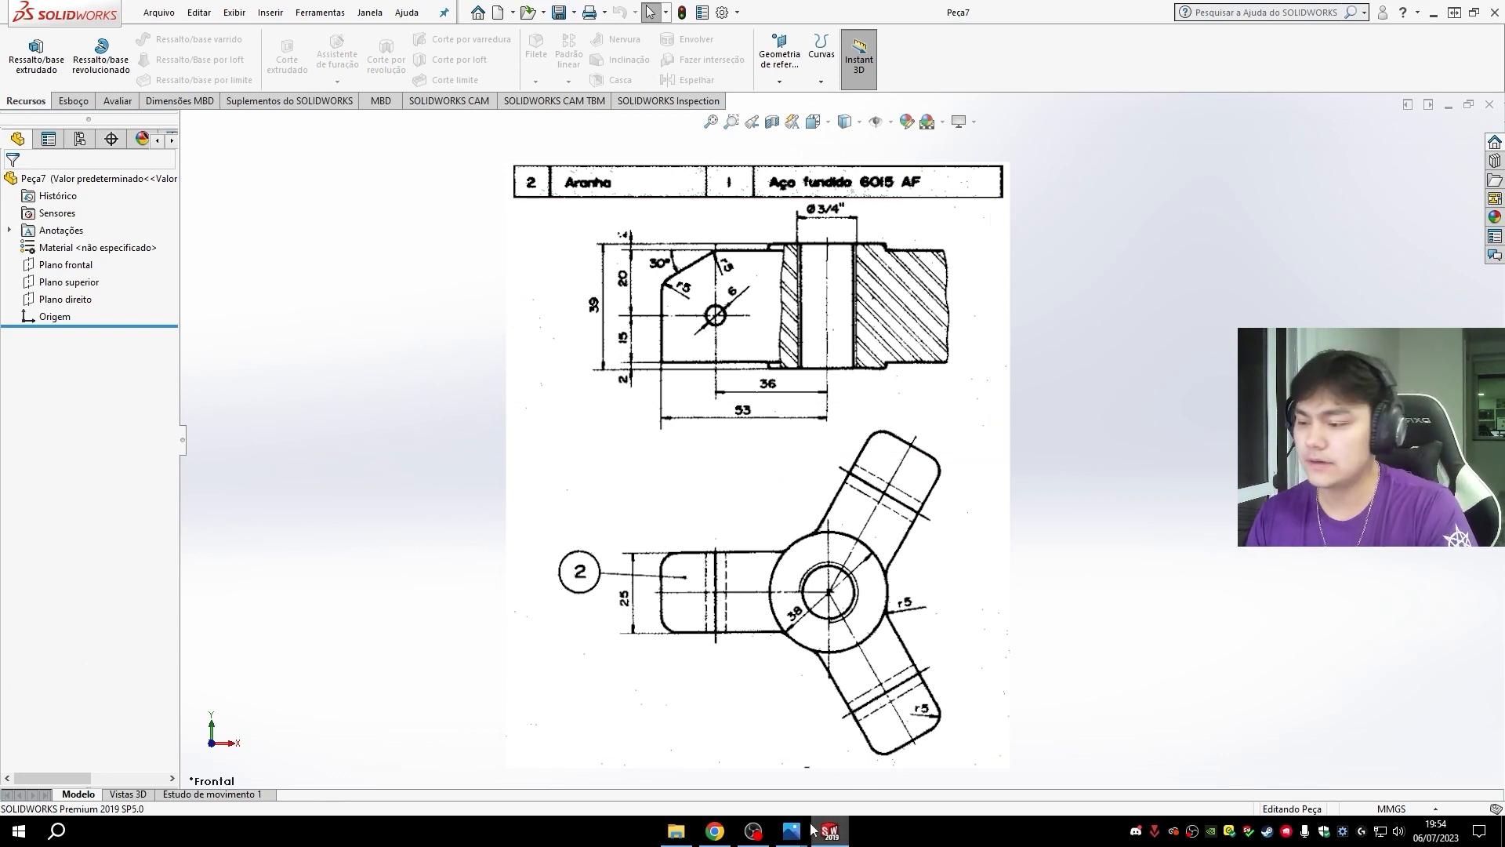
{"action": "mouse_move", "coordinate": [791, 829]}
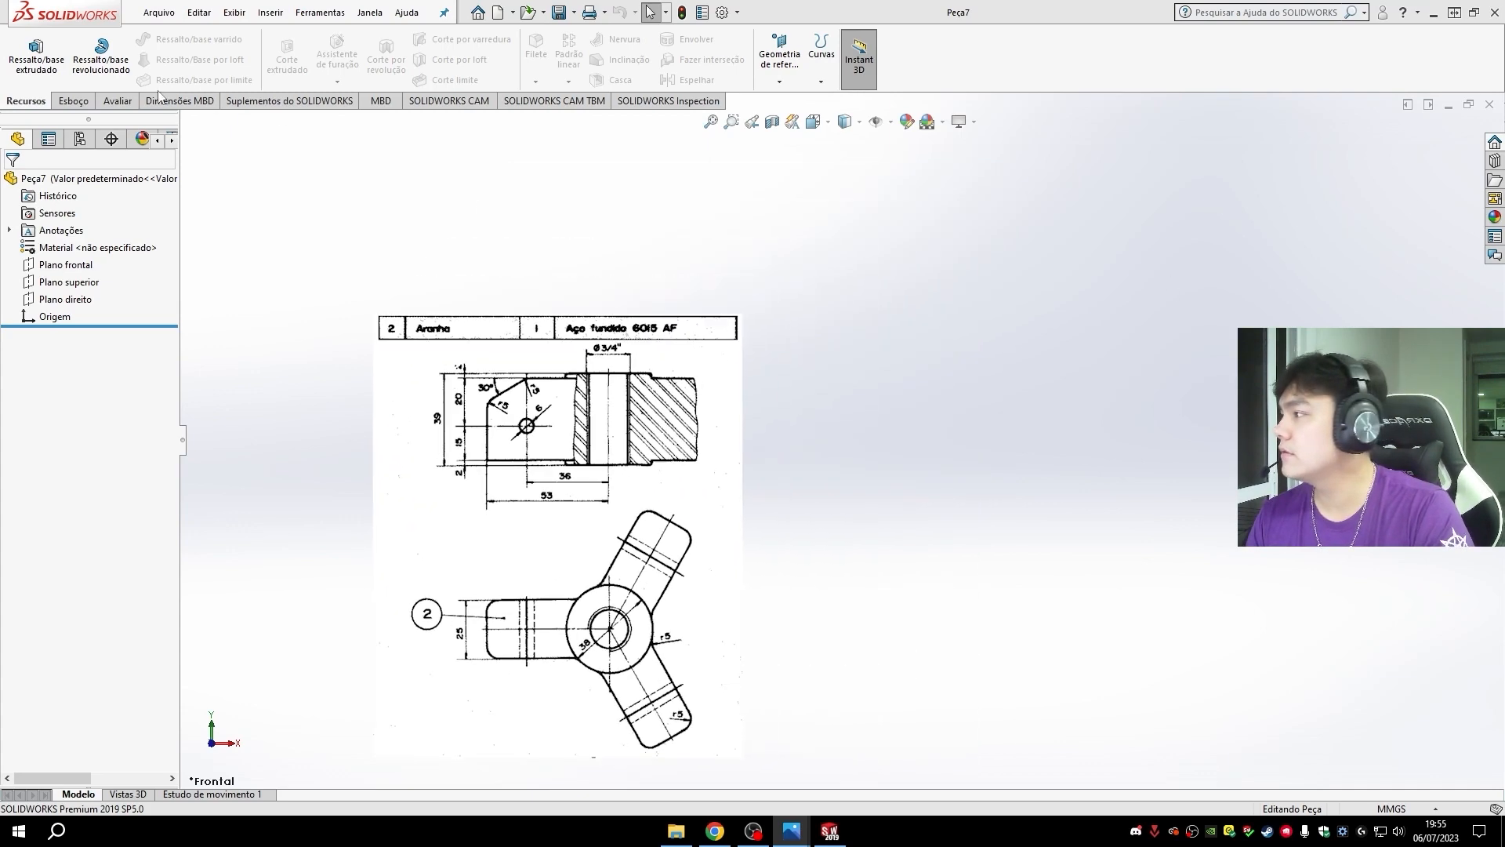
- Start a sketch on the top plane (Plano superior) and draw a circle about 73 mm in diameter centred on the origin
{"action": "left_click", "coordinate": [62, 103]}
{"action": "left_click", "coordinate": [23, 47]}
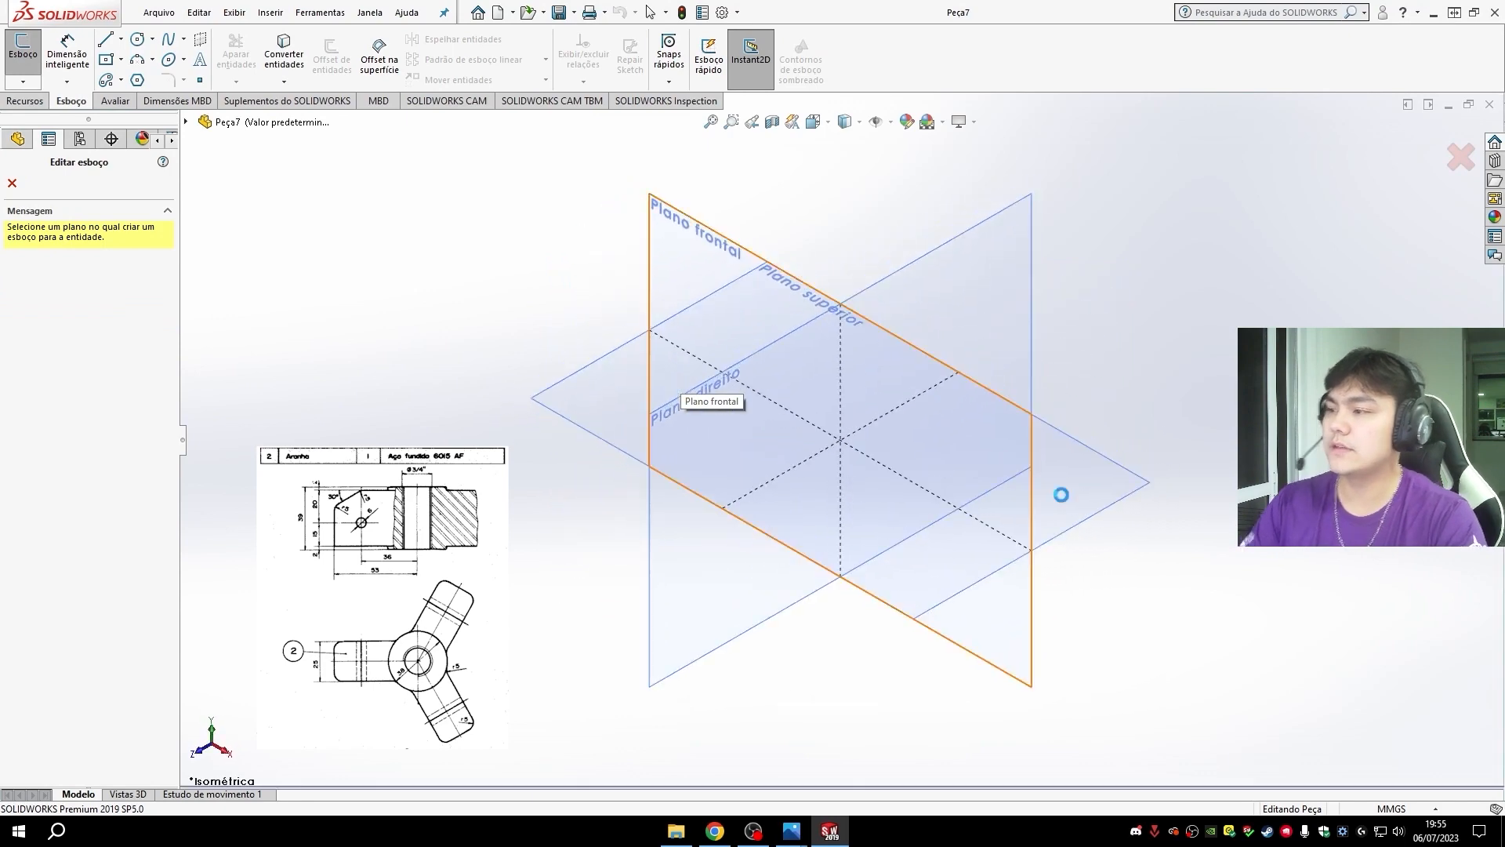
{"action": "left_click", "coordinate": [897, 345]}
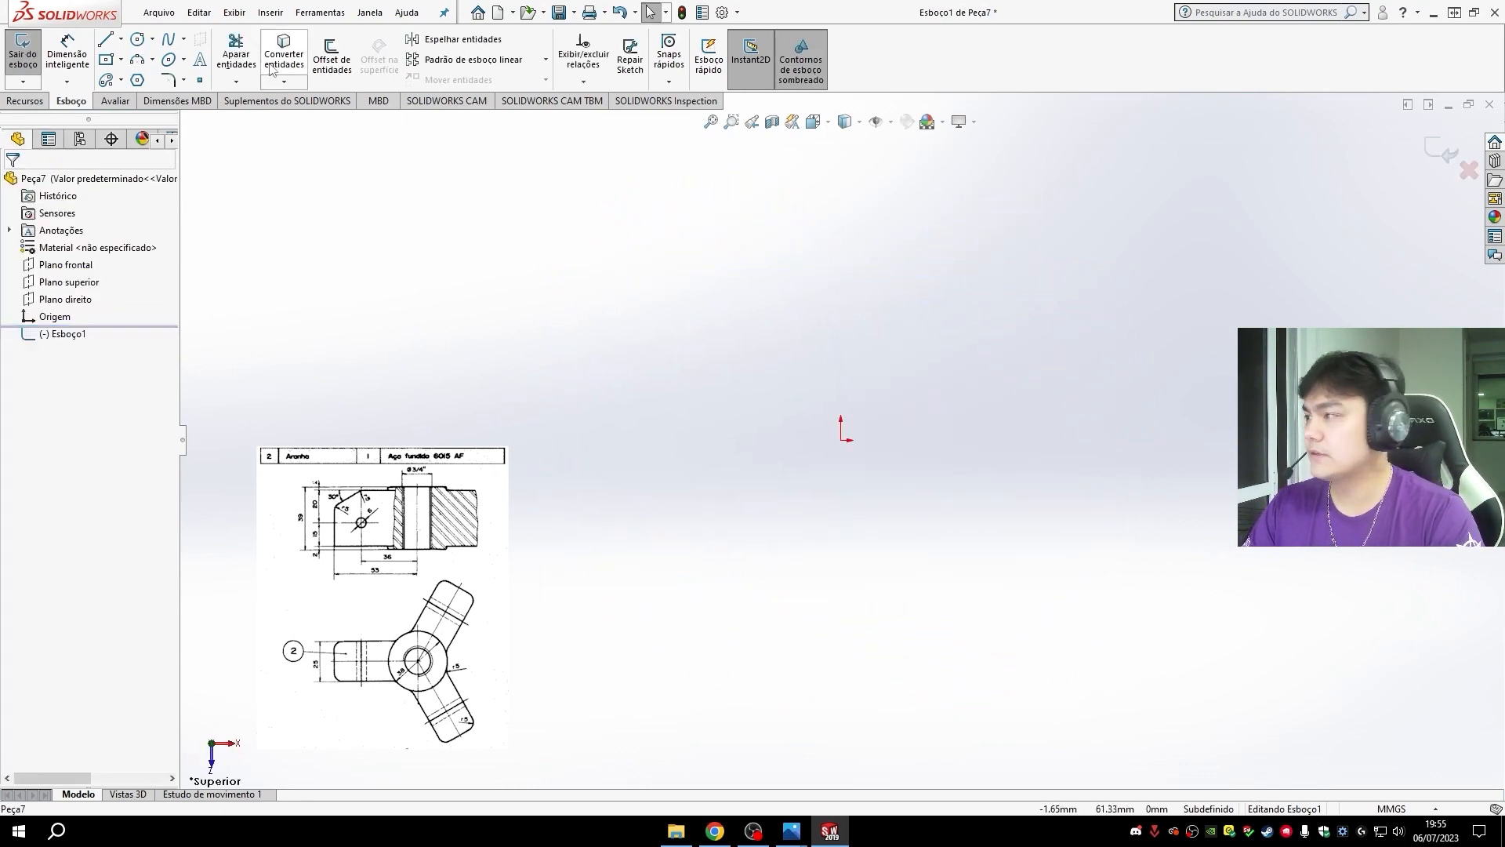
{"action": "left_click", "coordinate": [137, 38]}
{"action": "left_click", "coordinate": [841, 440]}
{"action": "left_click", "coordinate": [943, 511]}
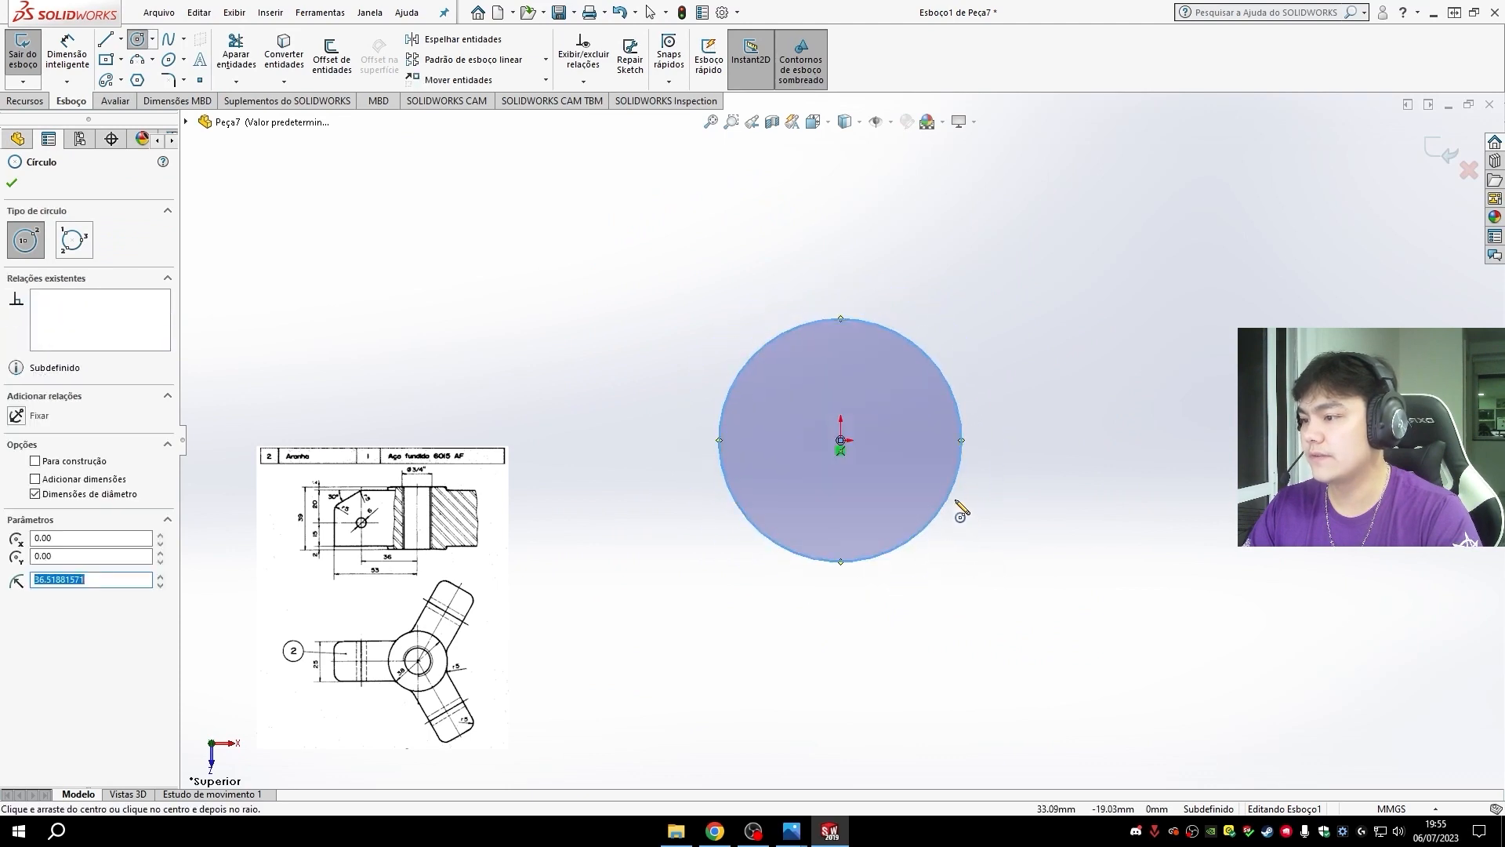
- Dimension the circle's diameter and set it to 38 mm
{"action": "left_click", "coordinate": [67, 55]}
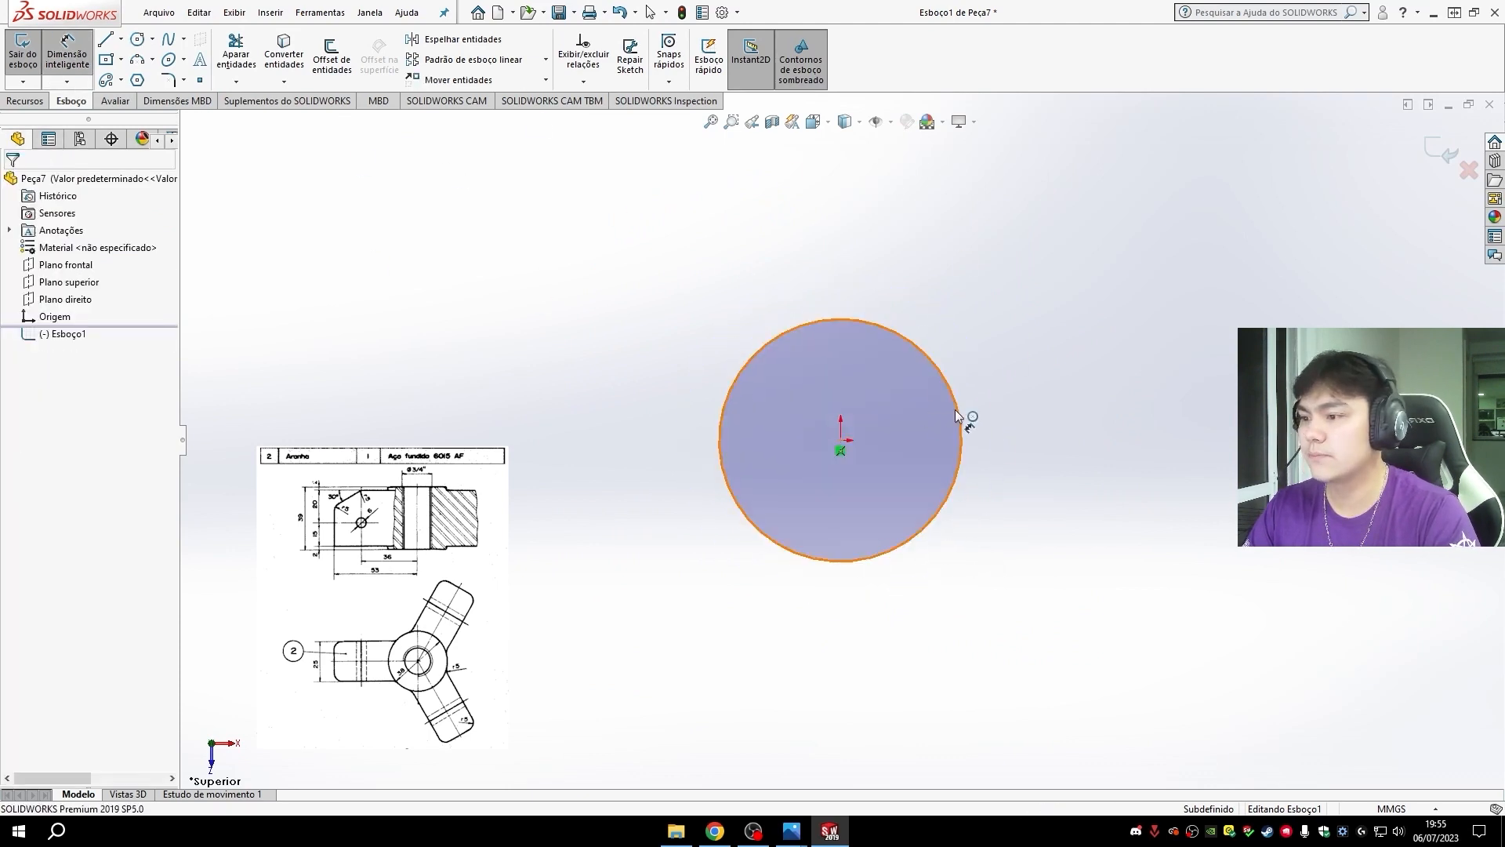
{"action": "left_click", "coordinate": [955, 409]}
{"action": "left_click", "coordinate": [1125, 480]}
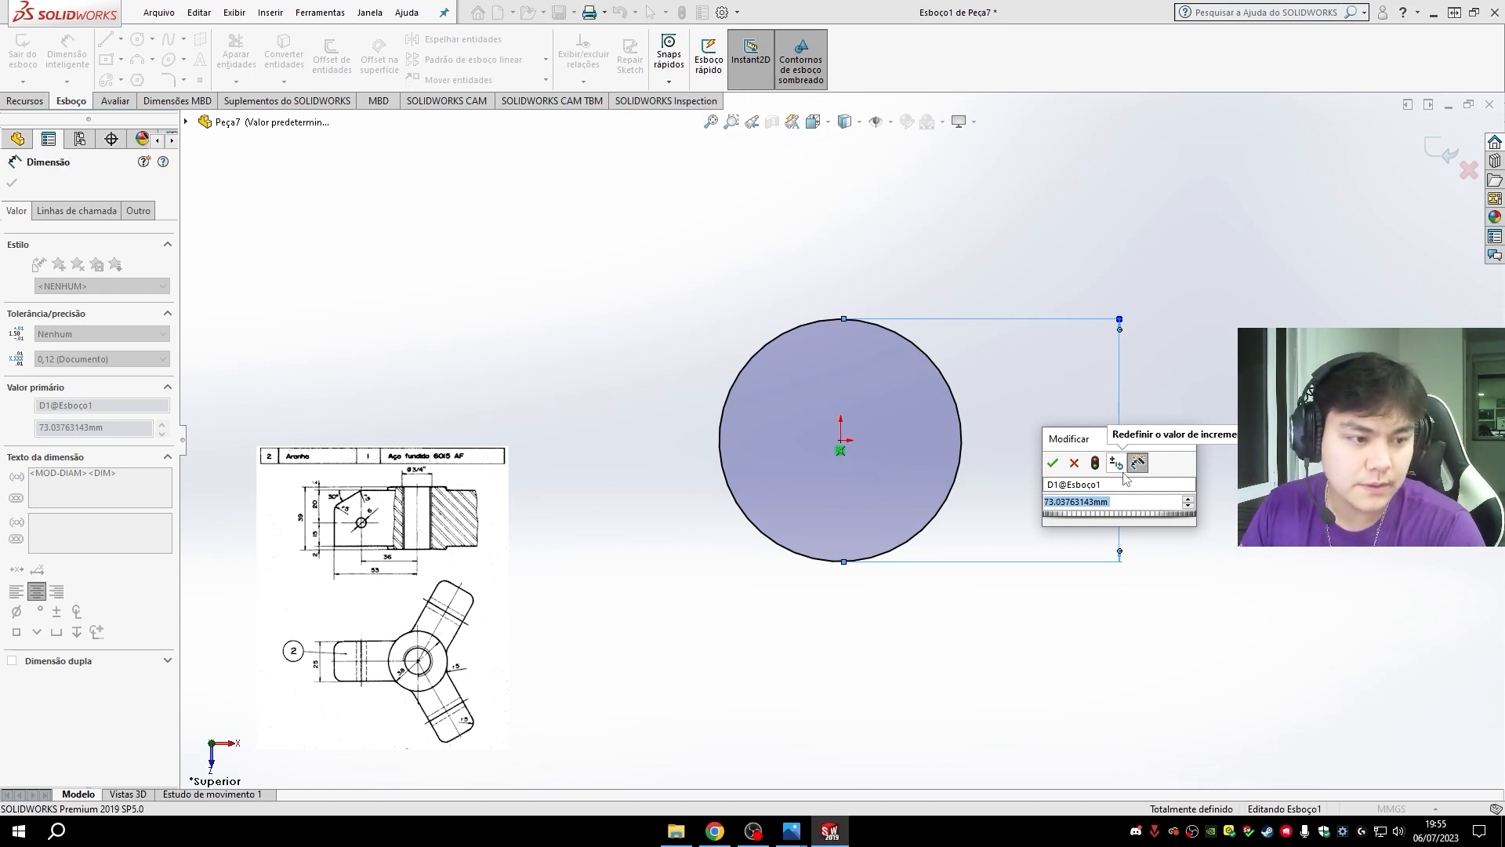
{"action": "type", "text": "38"}
{"action": "key", "text": "Return"}
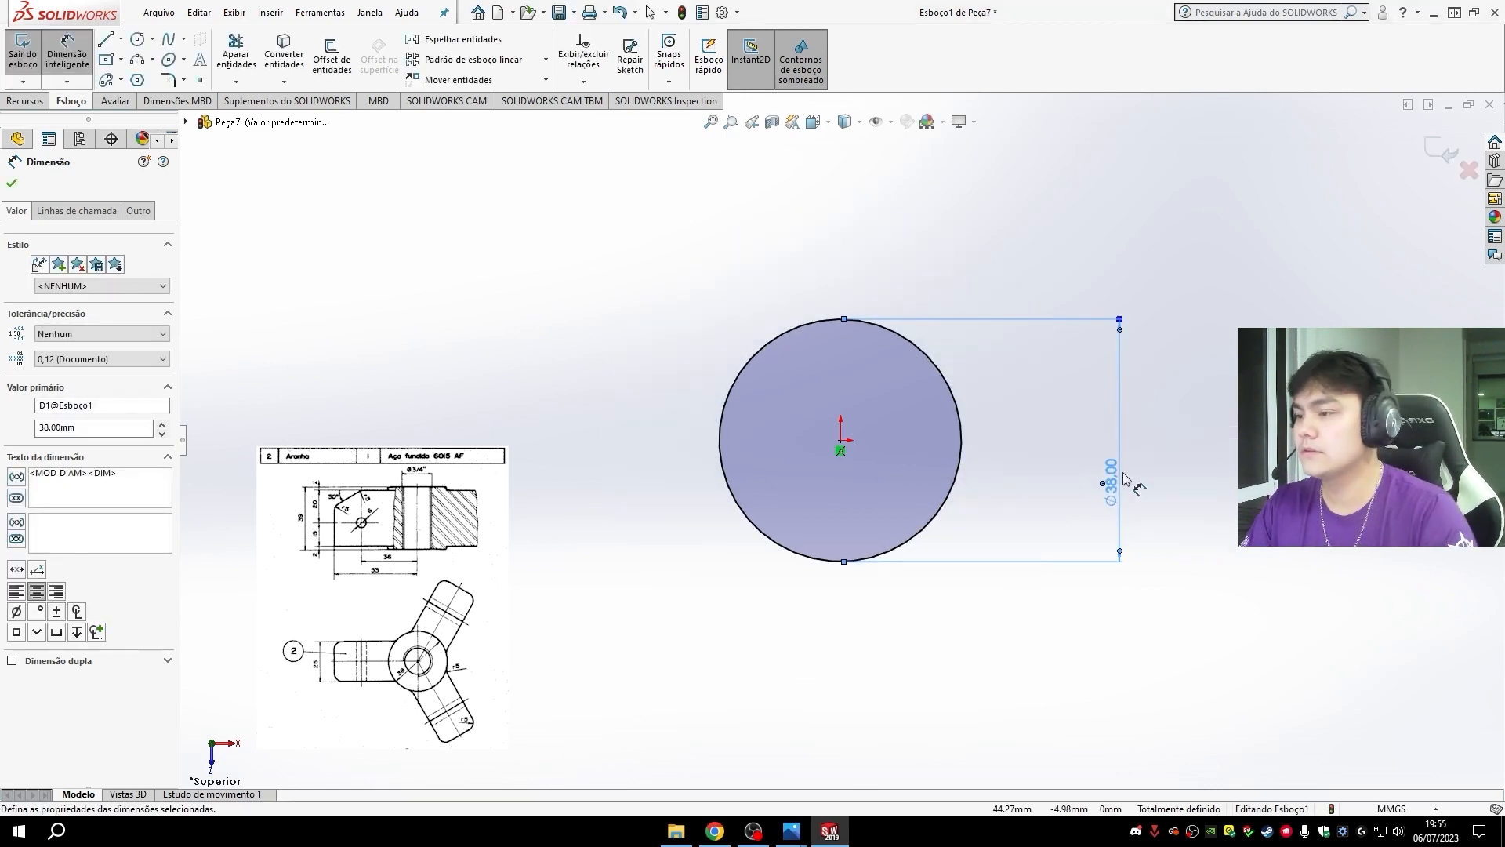
- Extrude the circle upward as a blind boss with a depth of 39 mm
{"action": "left_click", "coordinate": [25, 100]}
{"action": "left_click", "coordinate": [36, 55]}
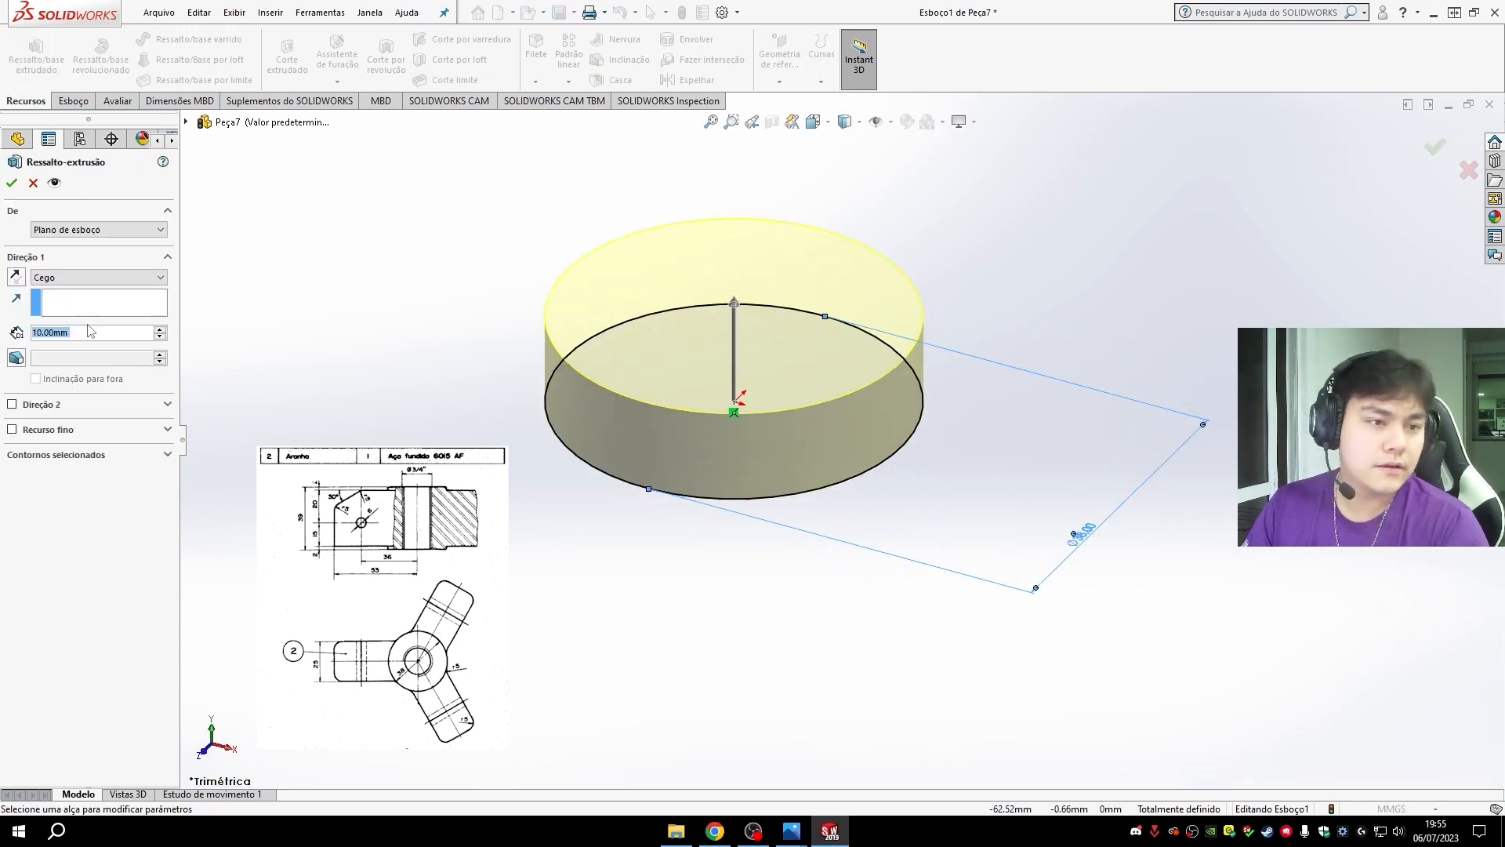
{"action": "type", "text": "39"}
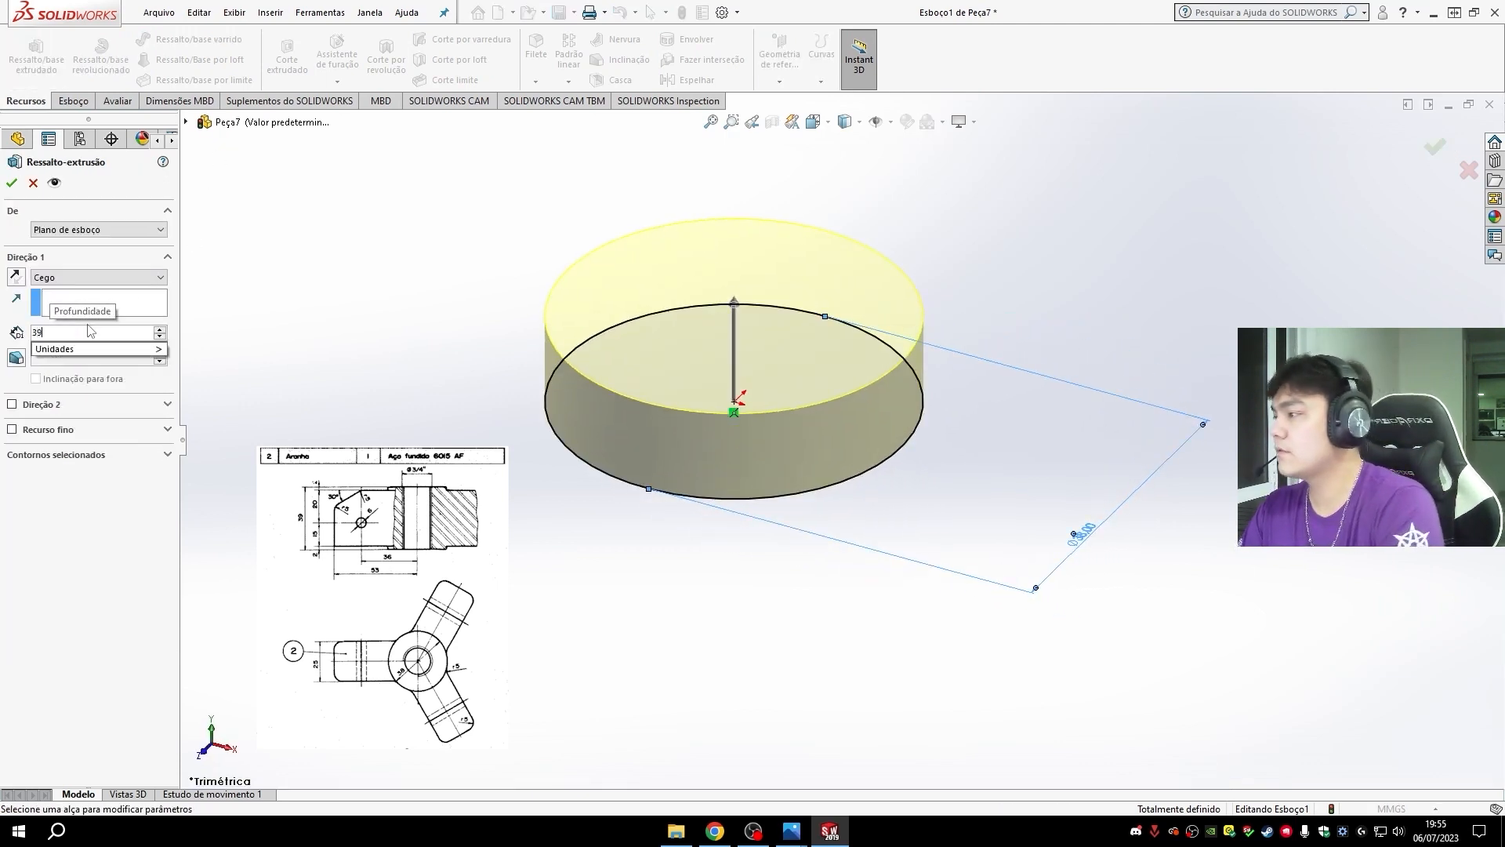
{"action": "key", "text": "Return"}
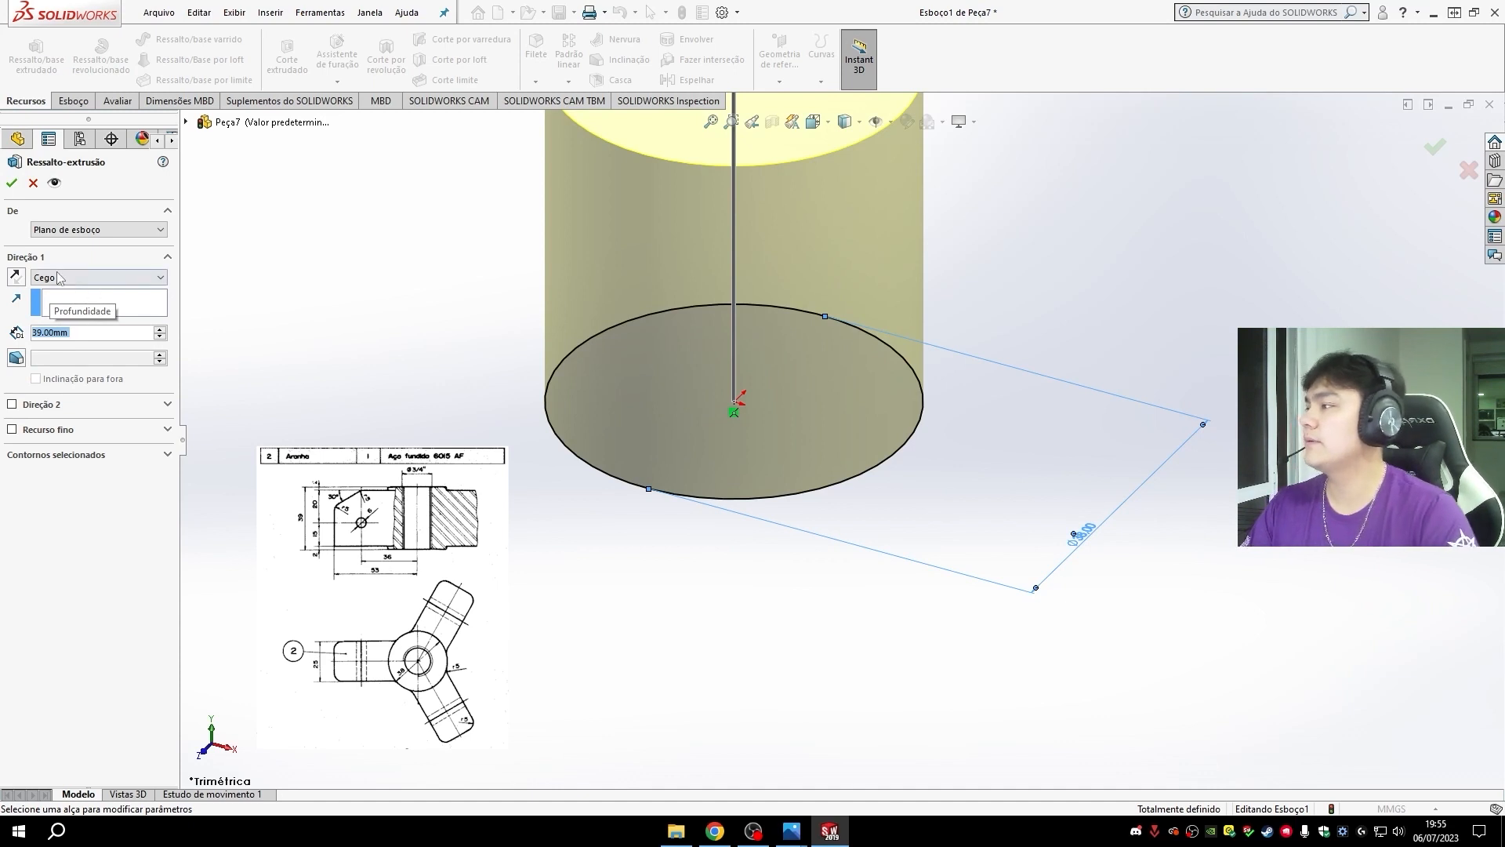
{"action": "left_click", "coordinate": [11, 184]}
- Start a sketch on the front plane (Plano frontal) and draw a vertical centerline from the origin to the cylinder's top edge
{"action": "key", "text": "ctrl+7"}
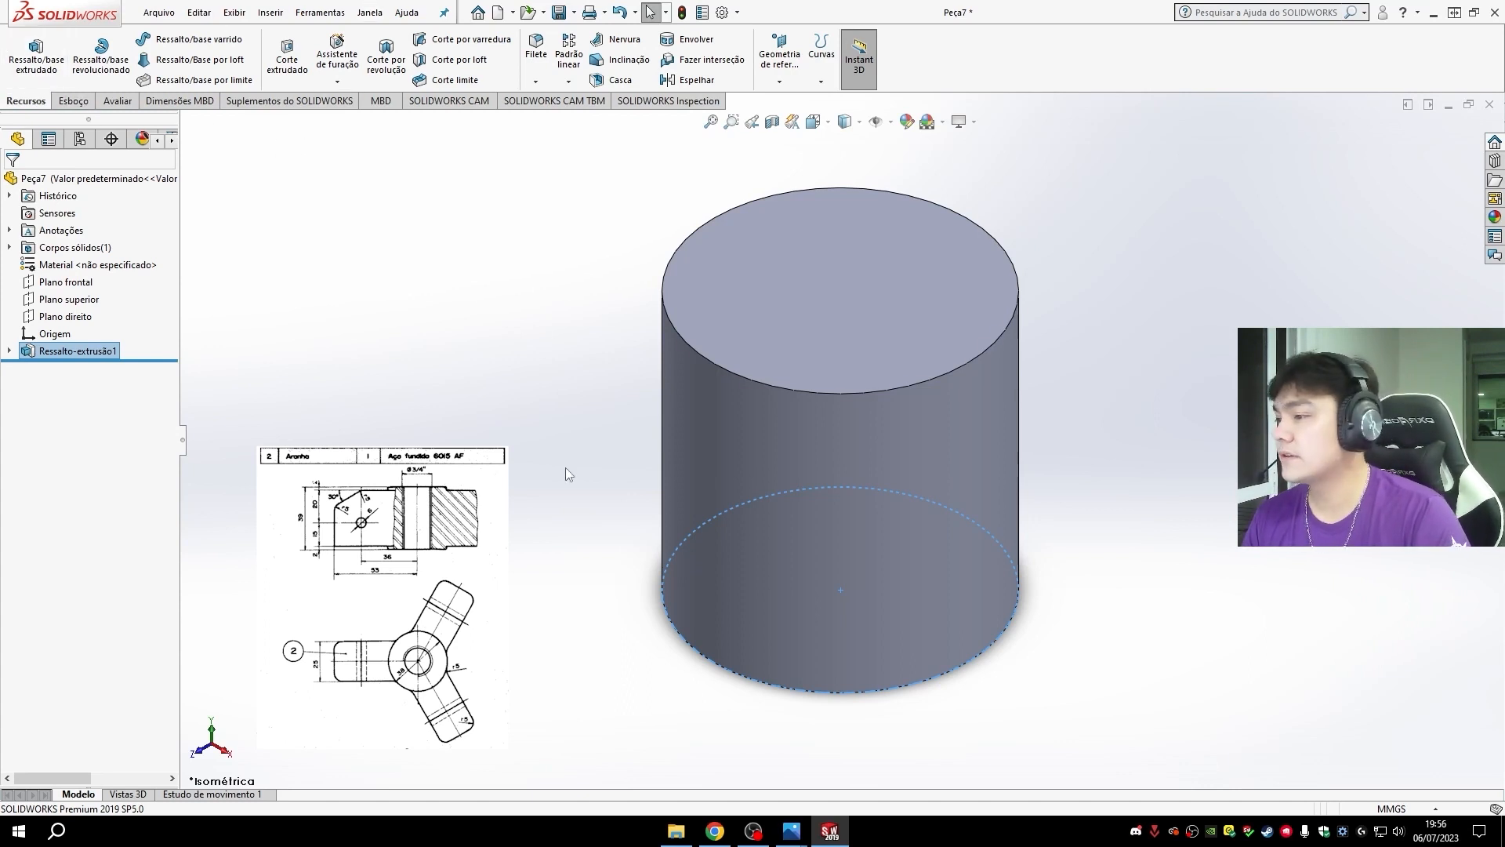
{"action": "left_click", "coordinate": [66, 281]}
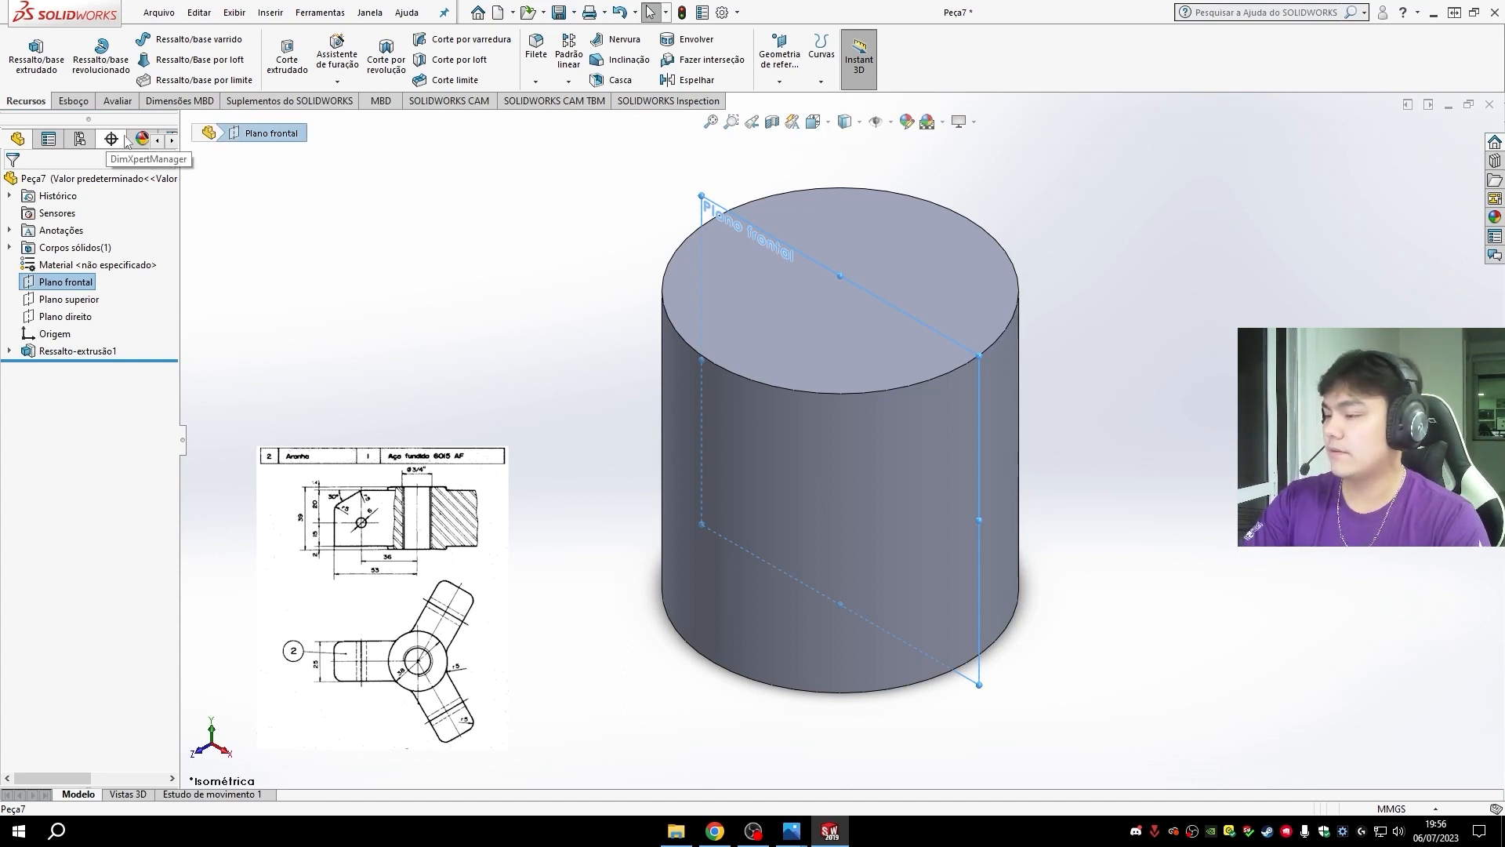
{"action": "key", "text": "ctrl+8"}
{"action": "left_click", "coordinate": [73, 101]}
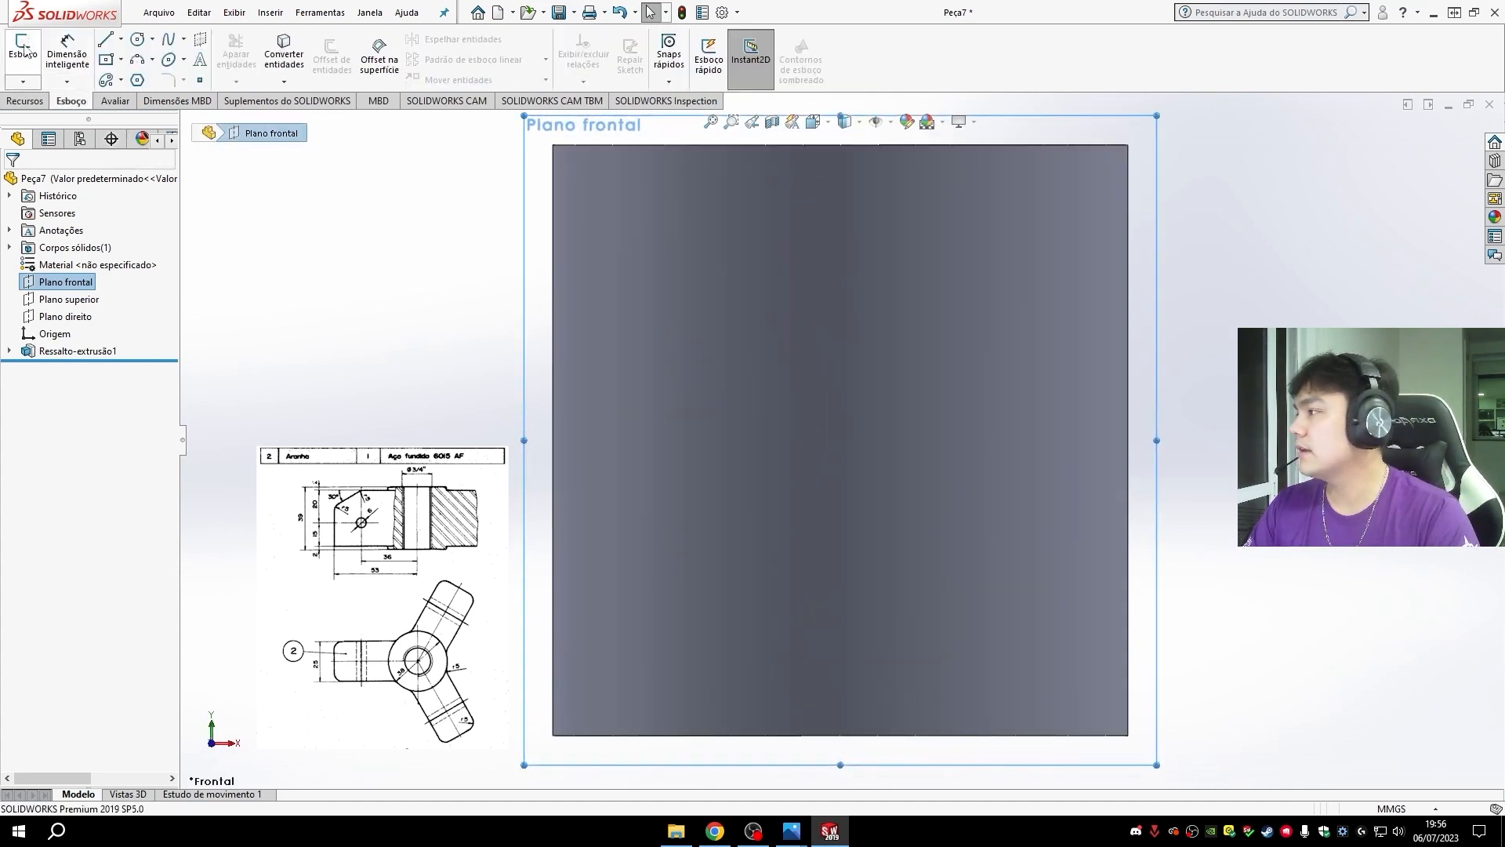
{"action": "left_click", "coordinate": [23, 49]}
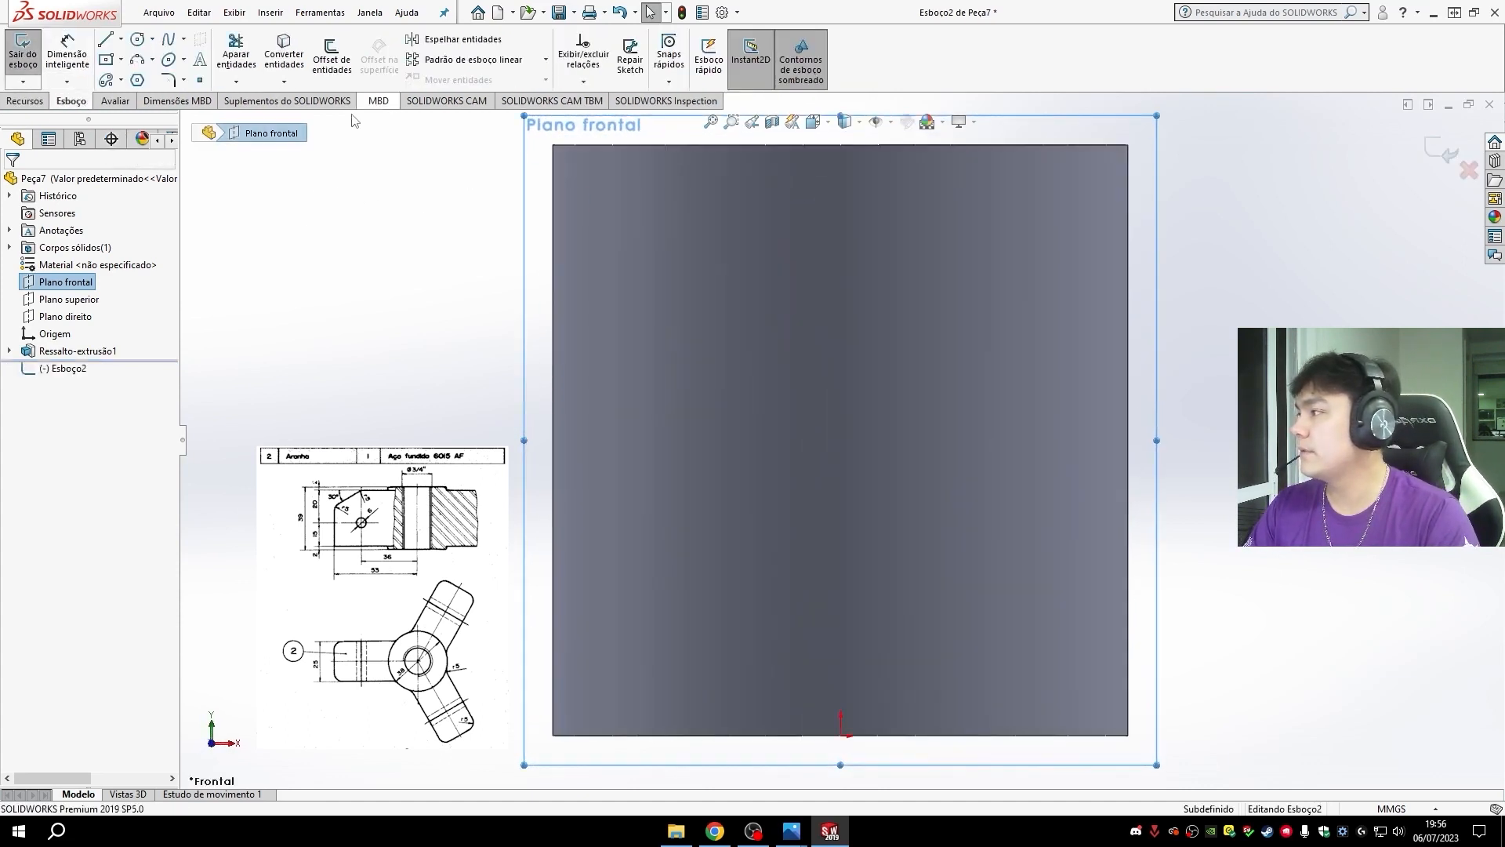
{"action": "left_click", "coordinate": [120, 38]}
{"action": "left_click", "coordinate": [135, 69]}
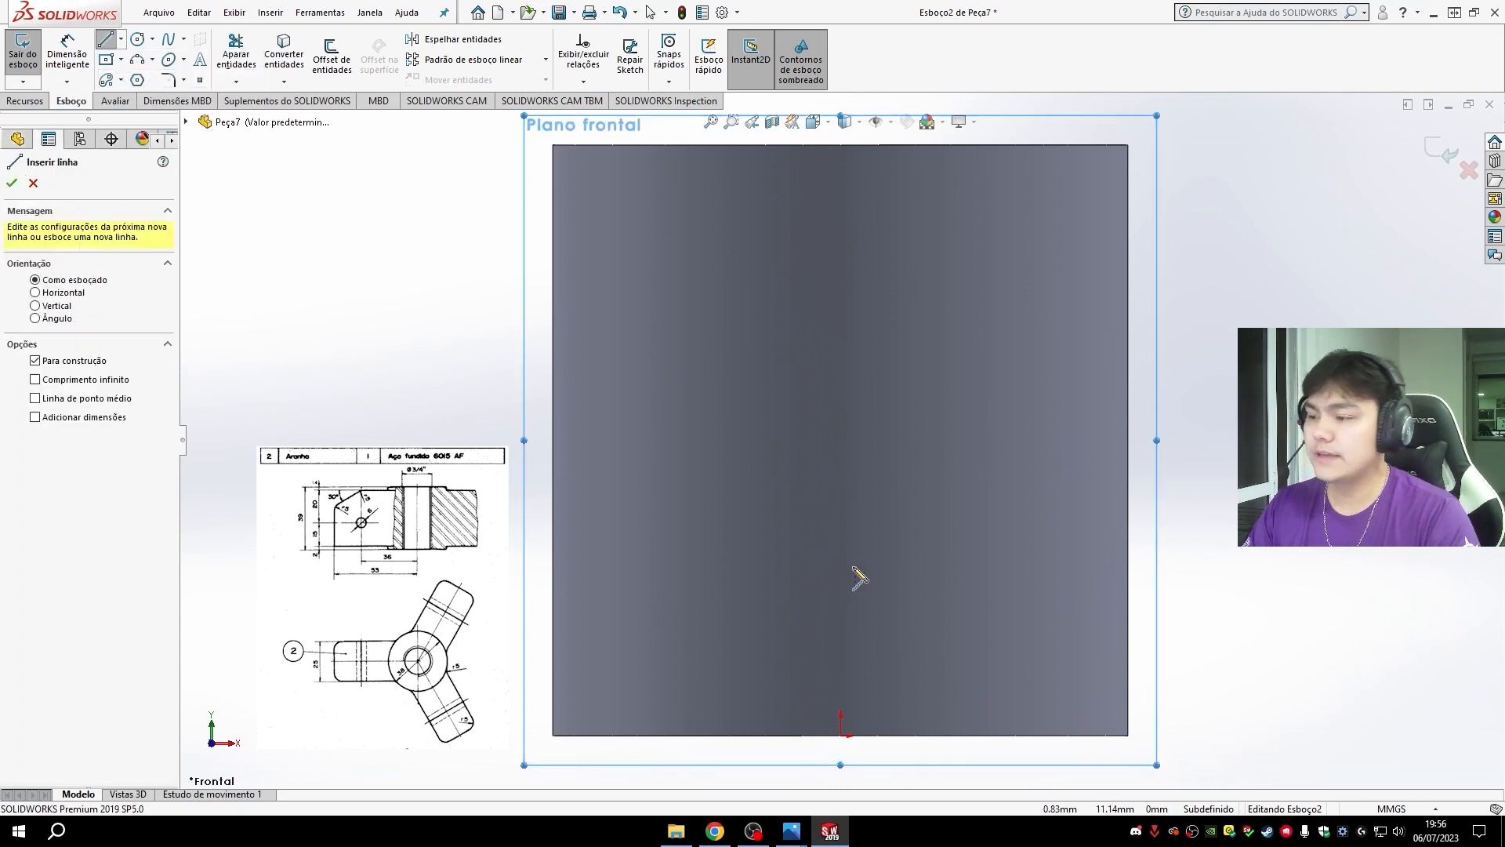
{"action": "left_click", "coordinate": [840, 735]}
{"action": "left_click", "coordinate": [841, 145]}
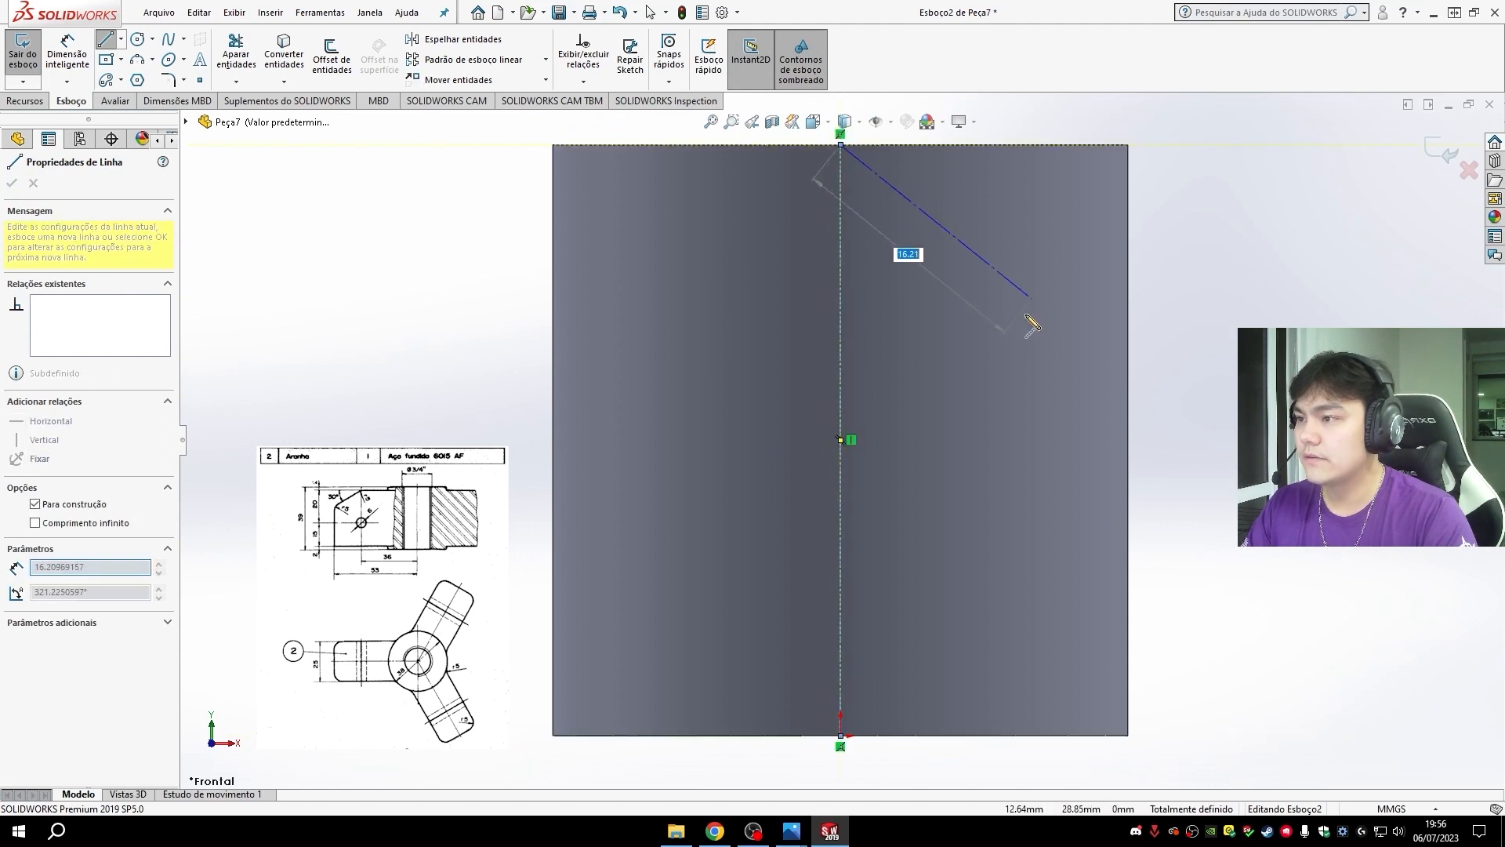
{"action": "key", "text": "Escape"}
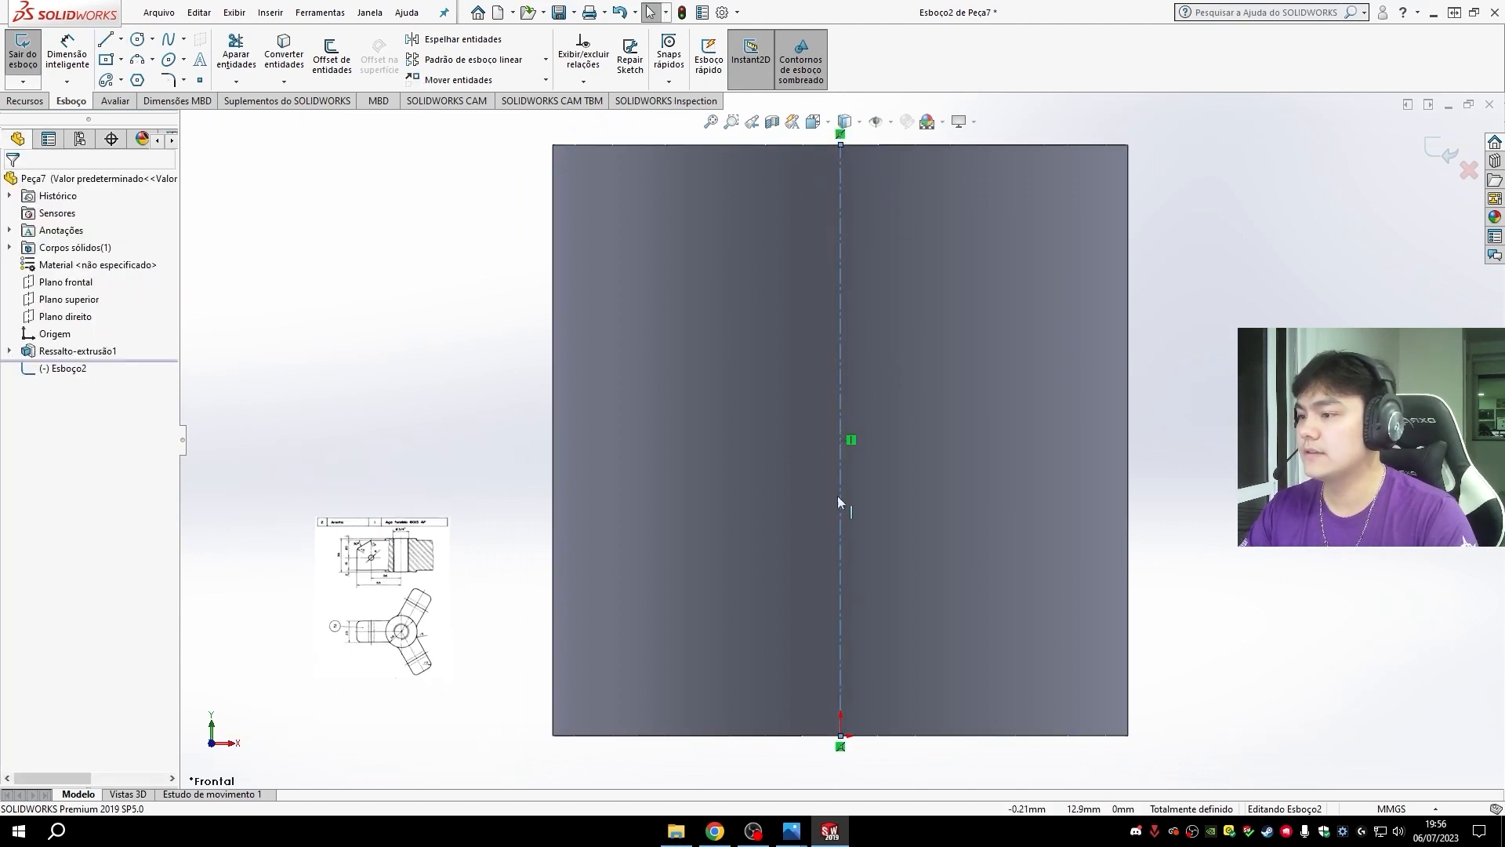
- Draw a closed arm profile from the centerline outward, about 41.5 mm wide and 33 mm high, with a slanted upper outer corner
{"action": "left_click", "coordinate": [106, 39]}
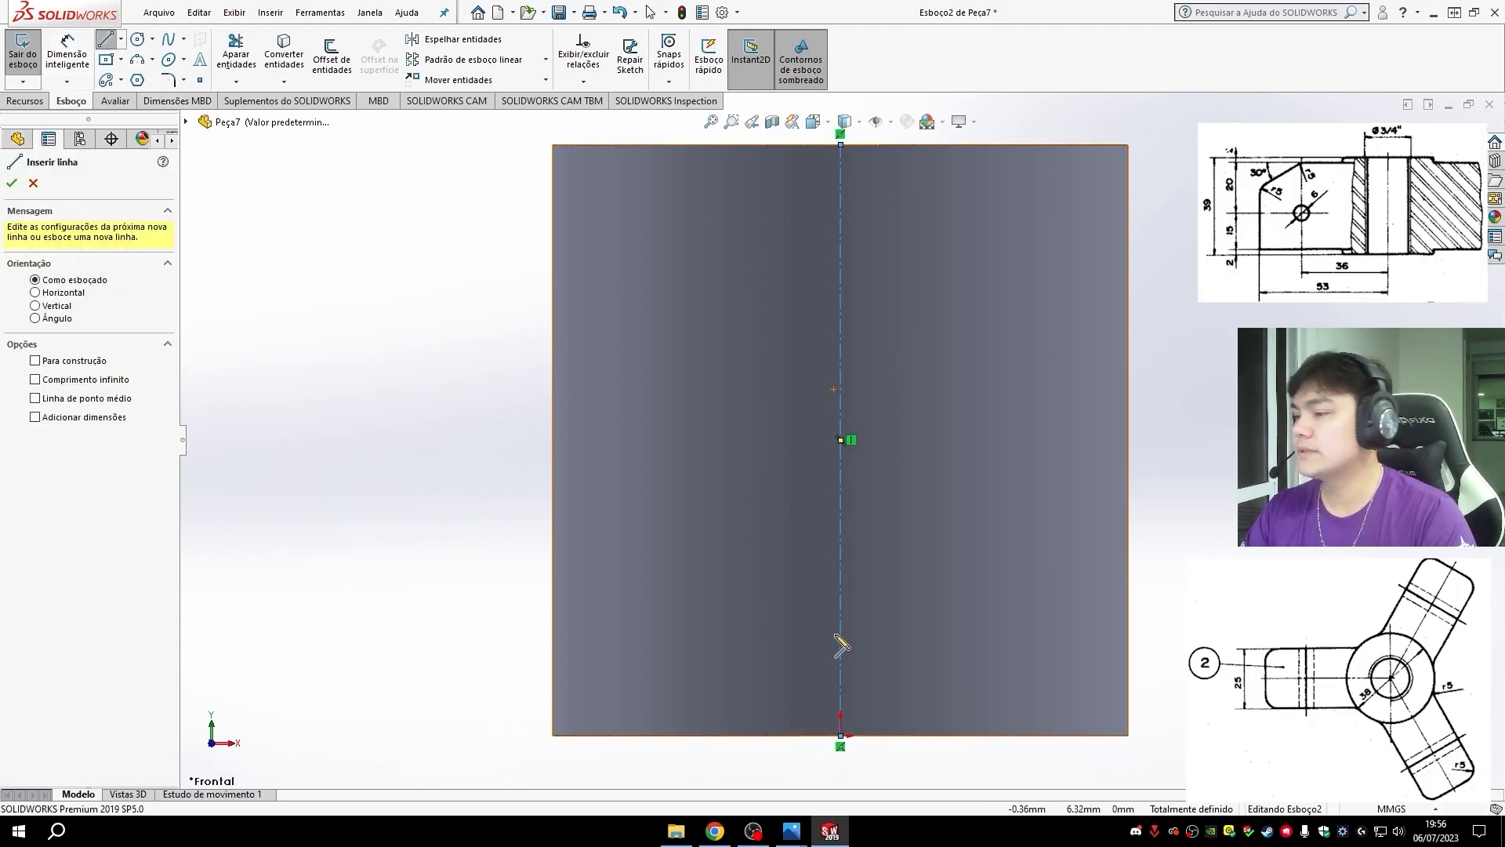
{"action": "left_click", "coordinate": [839, 188]}
{"action": "left_click", "coordinate": [415, 189]}
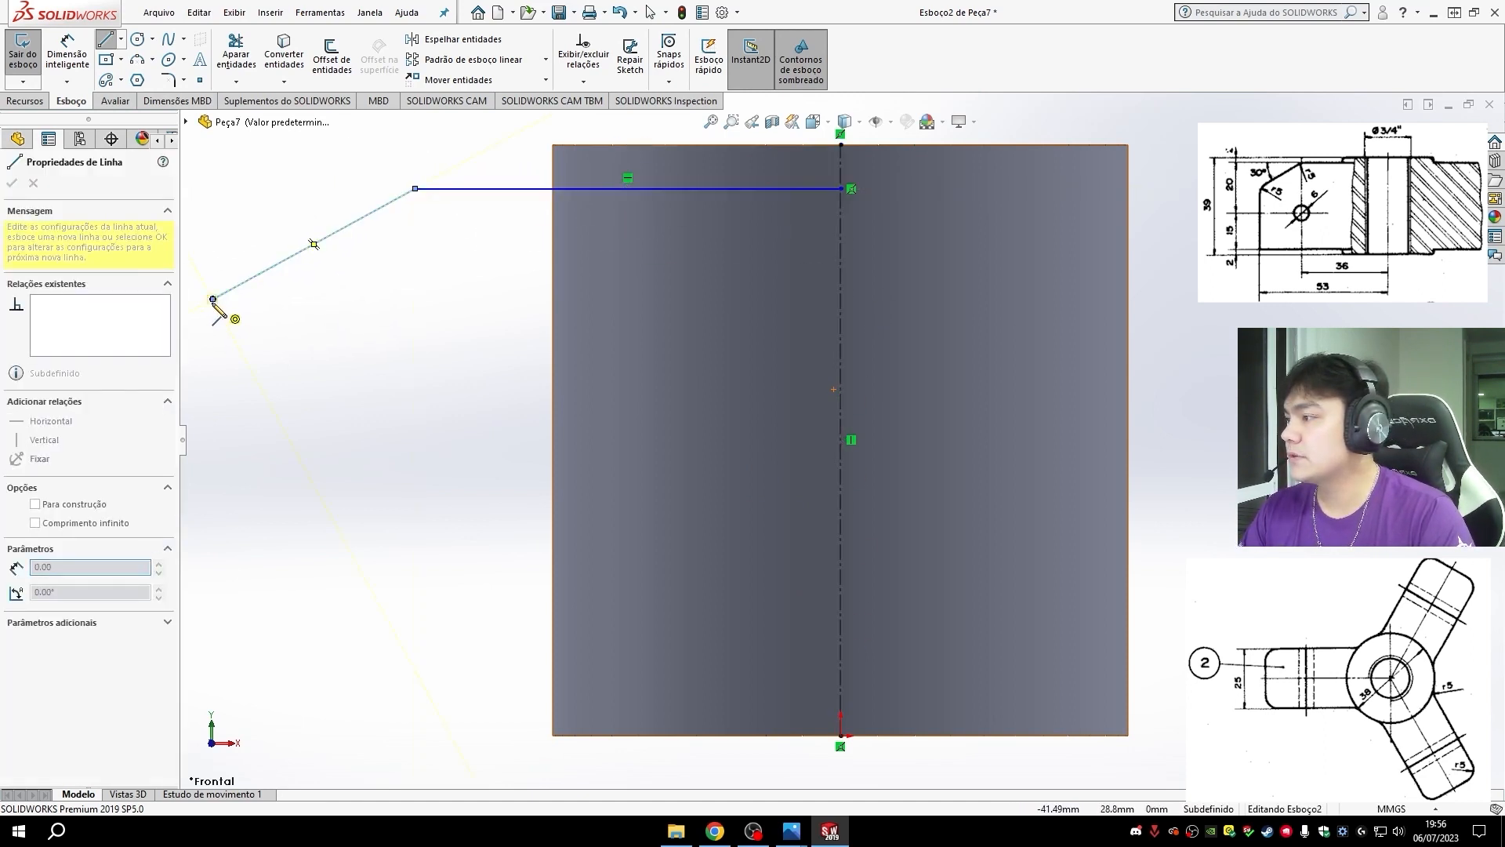
{"action": "left_click", "coordinate": [212, 298]}
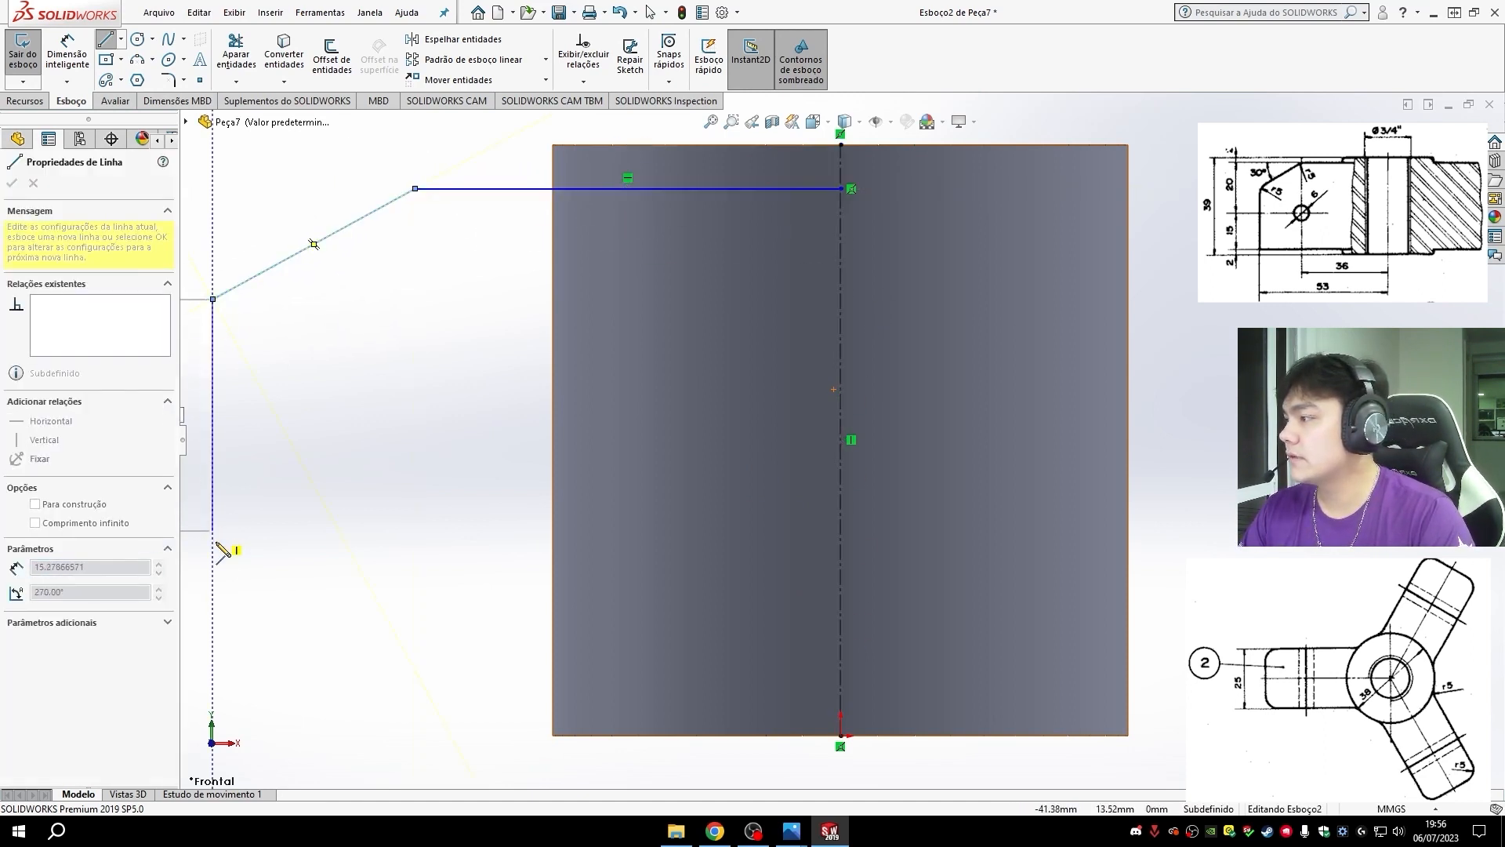
{"action": "left_click", "coordinate": [212, 686]}
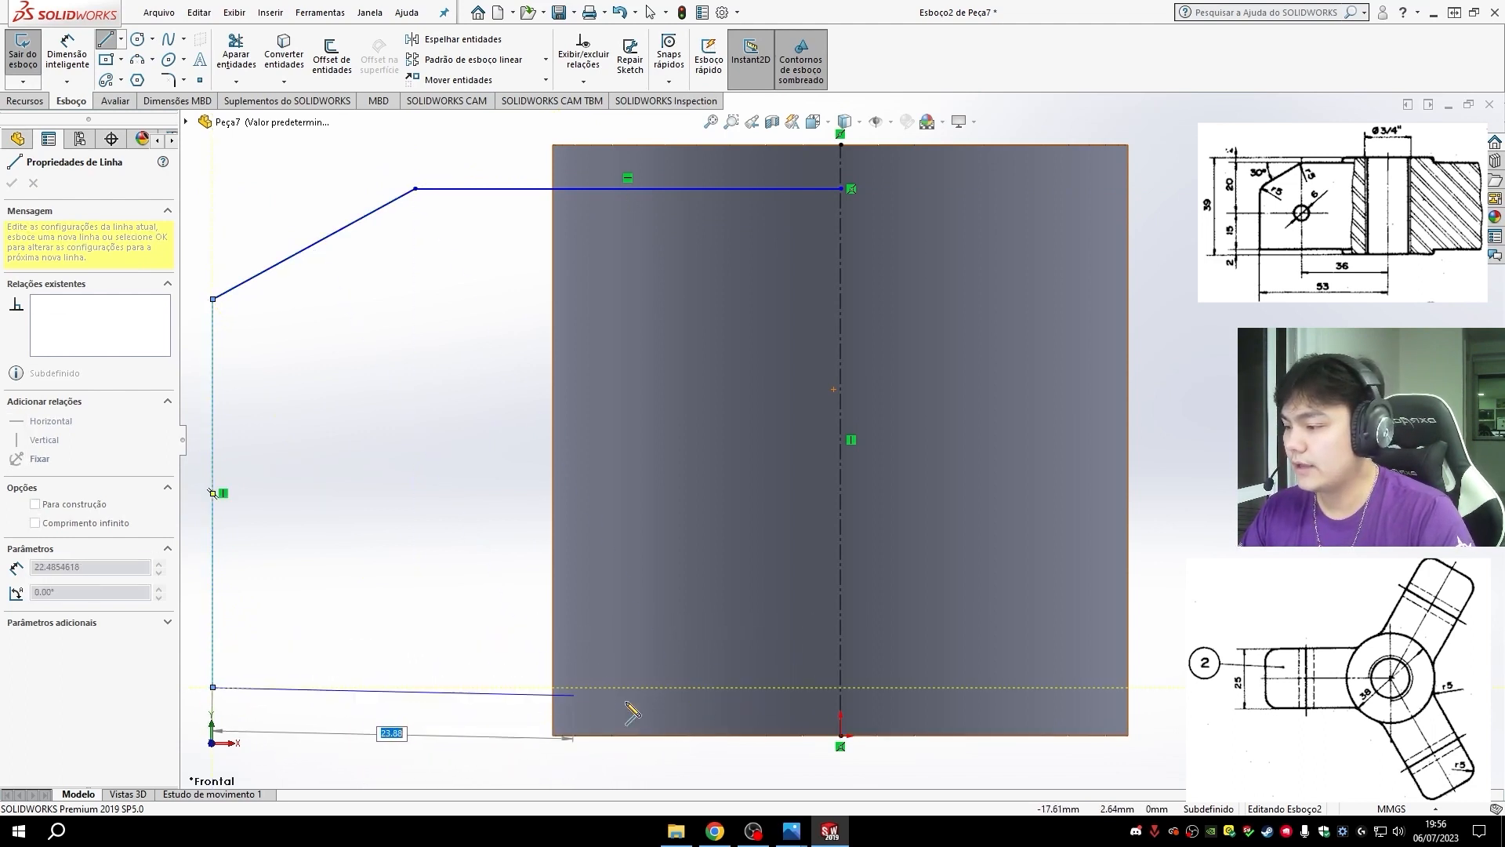
{"action": "left_click", "coordinate": [840, 686]}
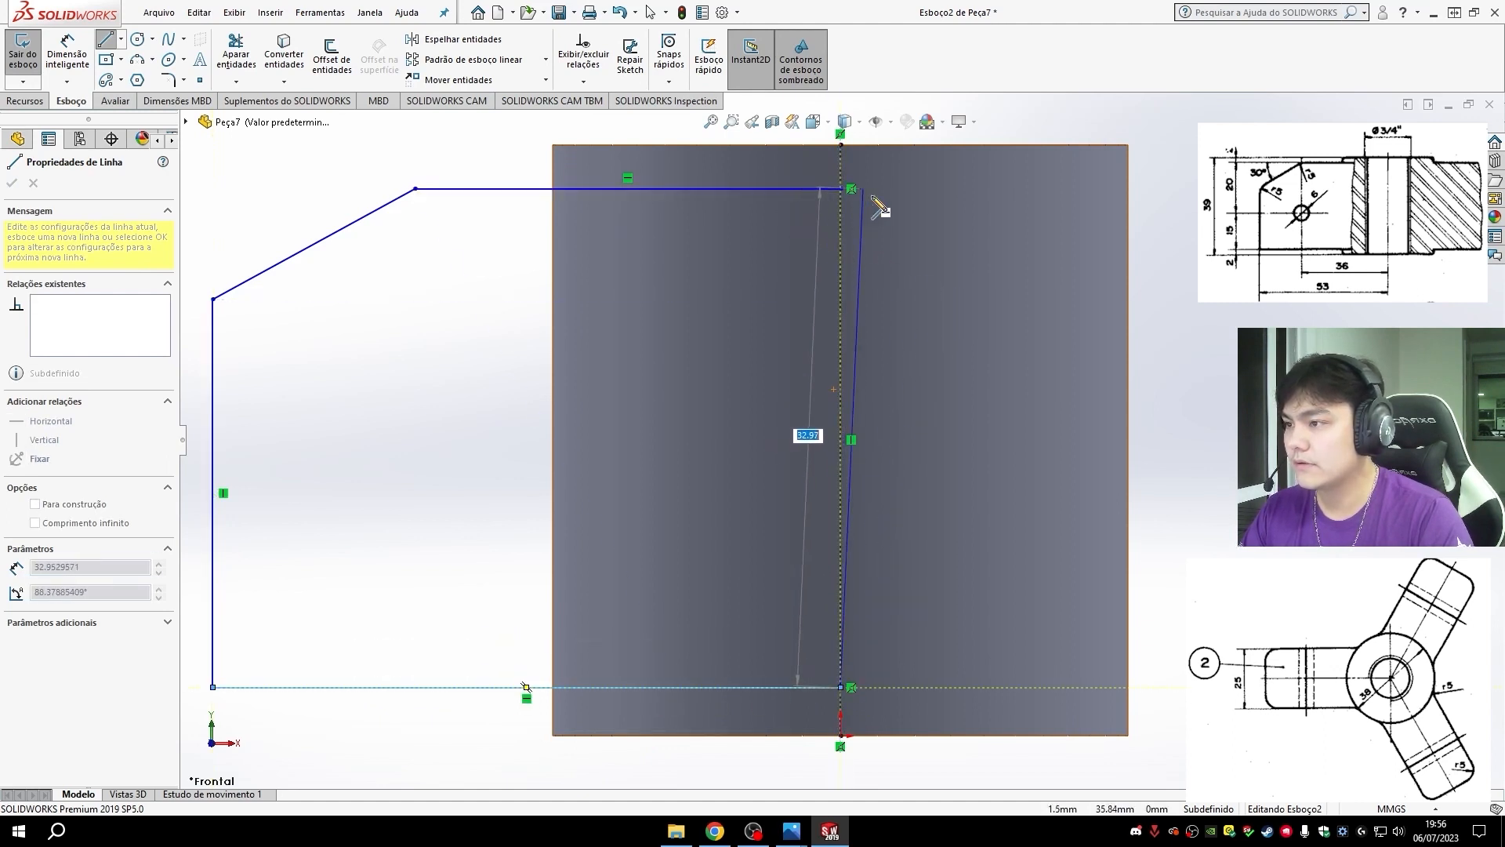
{"action": "left_click", "coordinate": [841, 189]}
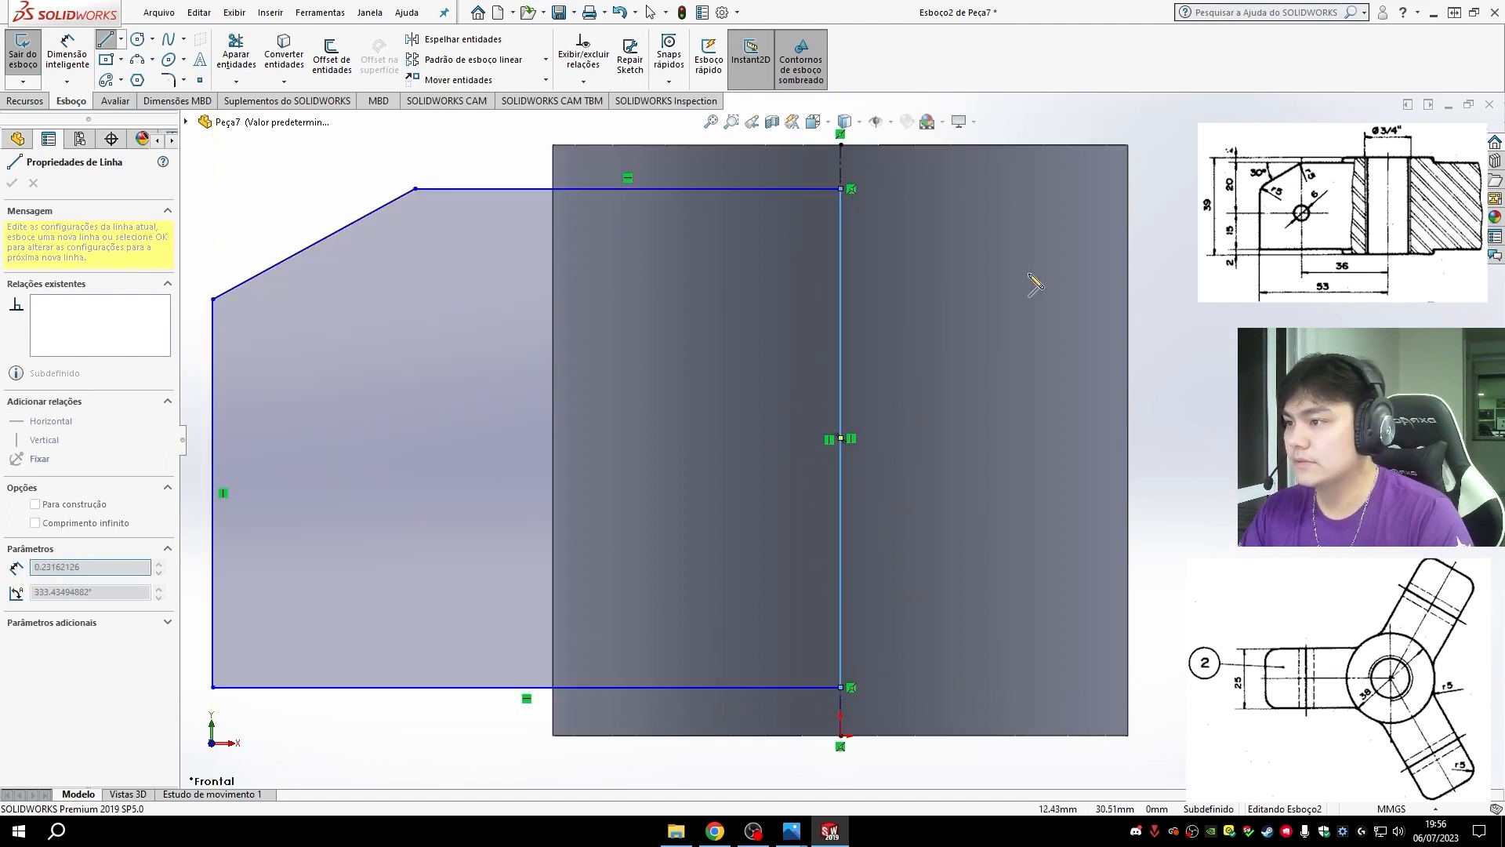
{"action": "key", "text": "Escape"}
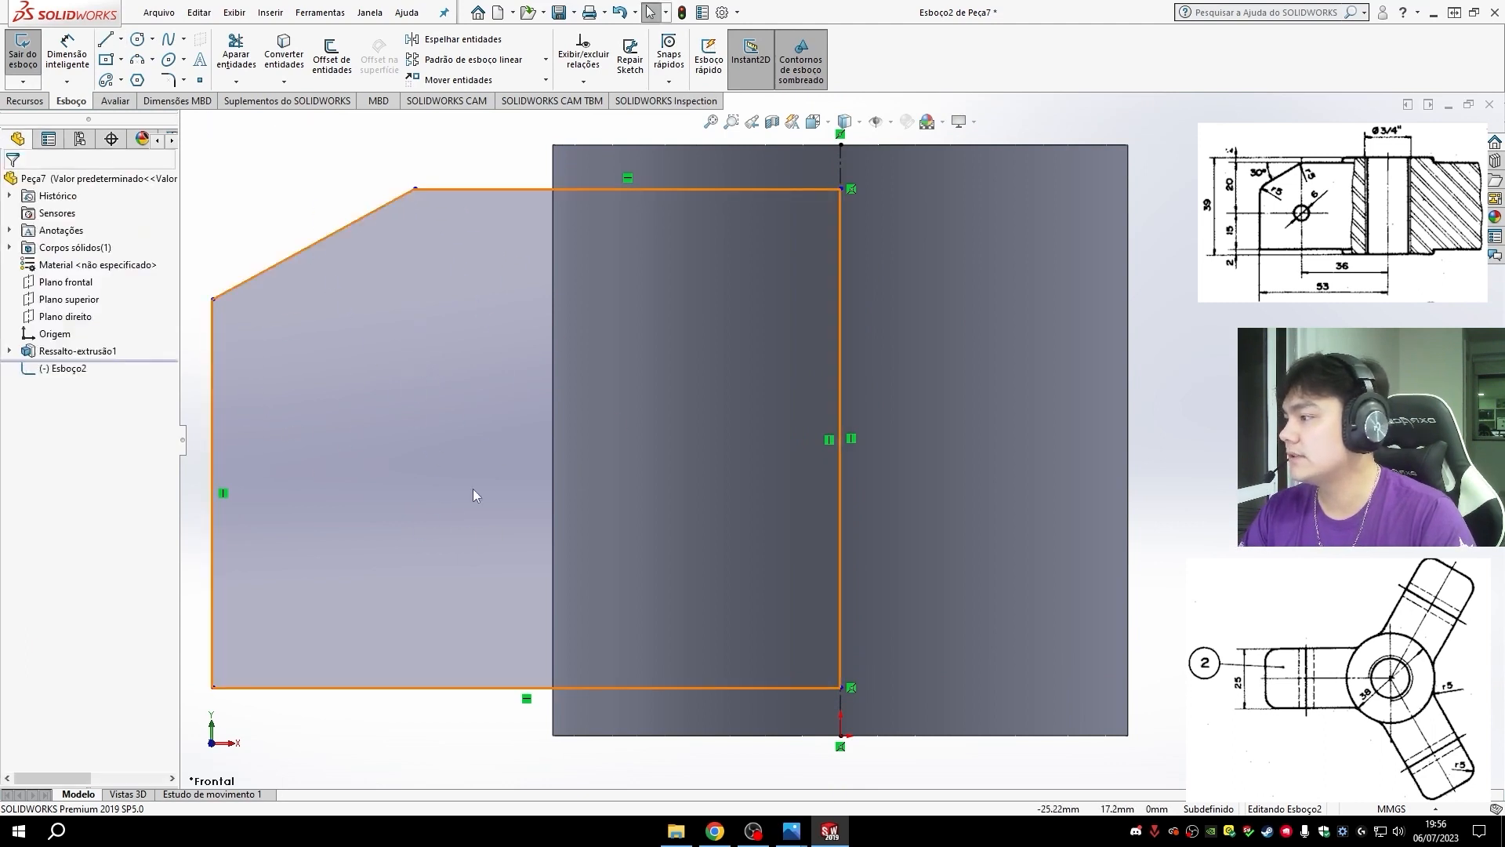
- Dimension the length of the profile's top edge and set it to 36 mm
{"action": "mouse_move", "coordinate": [660, 529]}
{"action": "middle_mouse_down"}
{"action": "mouse_move", "coordinate": [783, 538]}
{"action": "mouse_move", "coordinate": [698, 528]}
{"action": "mouse_move", "coordinate": [558, 473]}
{"action": "middle_mouse_up"}
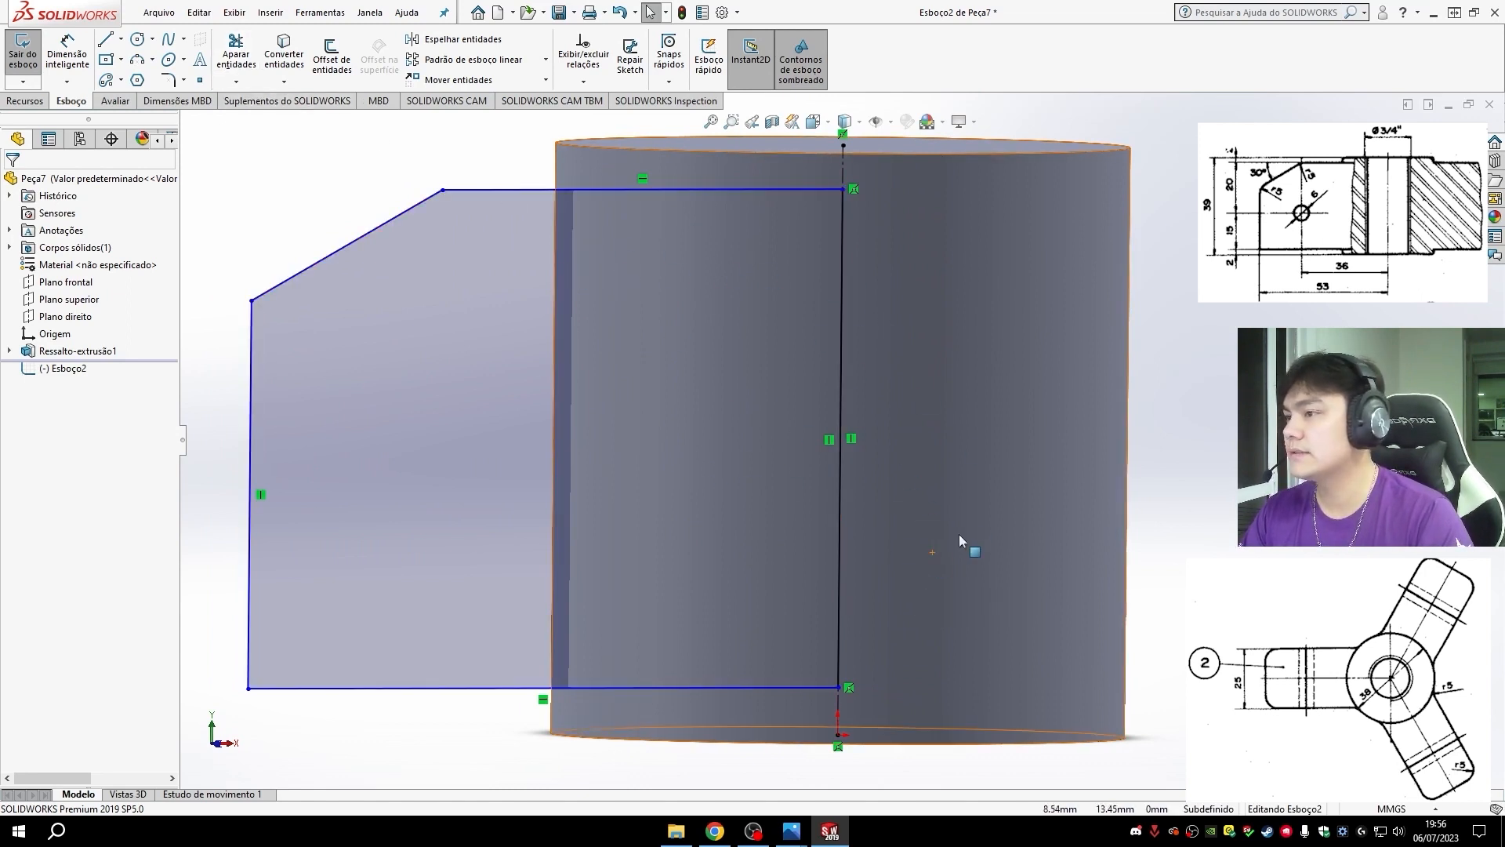
{"action": "middle_click_drag", "start_coordinate": [965, 546], "coordinate": [931, 528]}
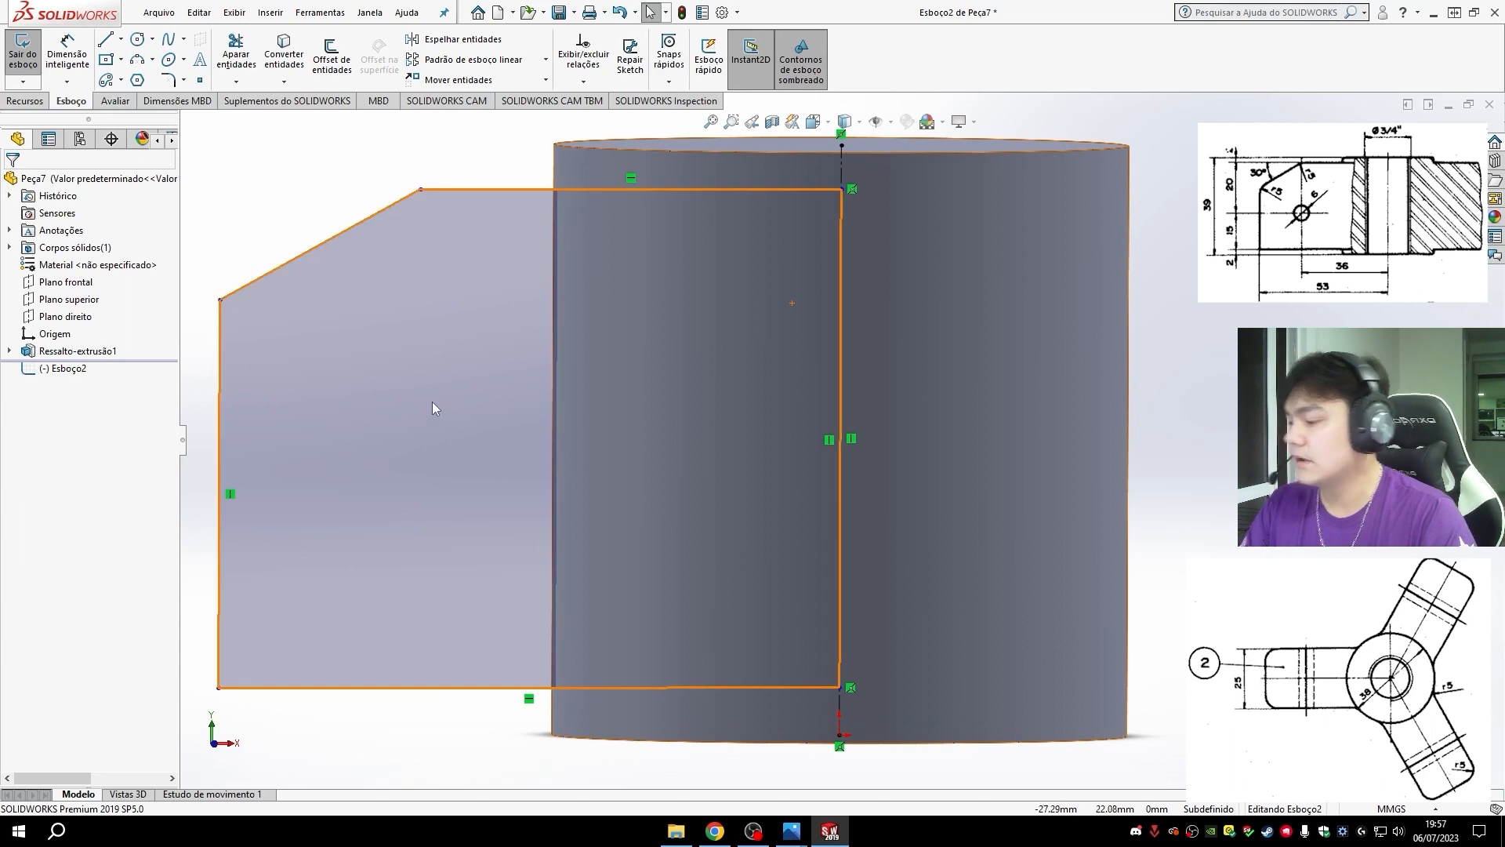
{"action": "key", "text": "ctrl+8"}
{"action": "scroll", "coordinate": [690, 365], "scroll_direction": "down", "scroll_amount": 2}
{"action": "scroll", "coordinate": [850, 529], "scroll_direction": "up", "scroll_amount": 1}
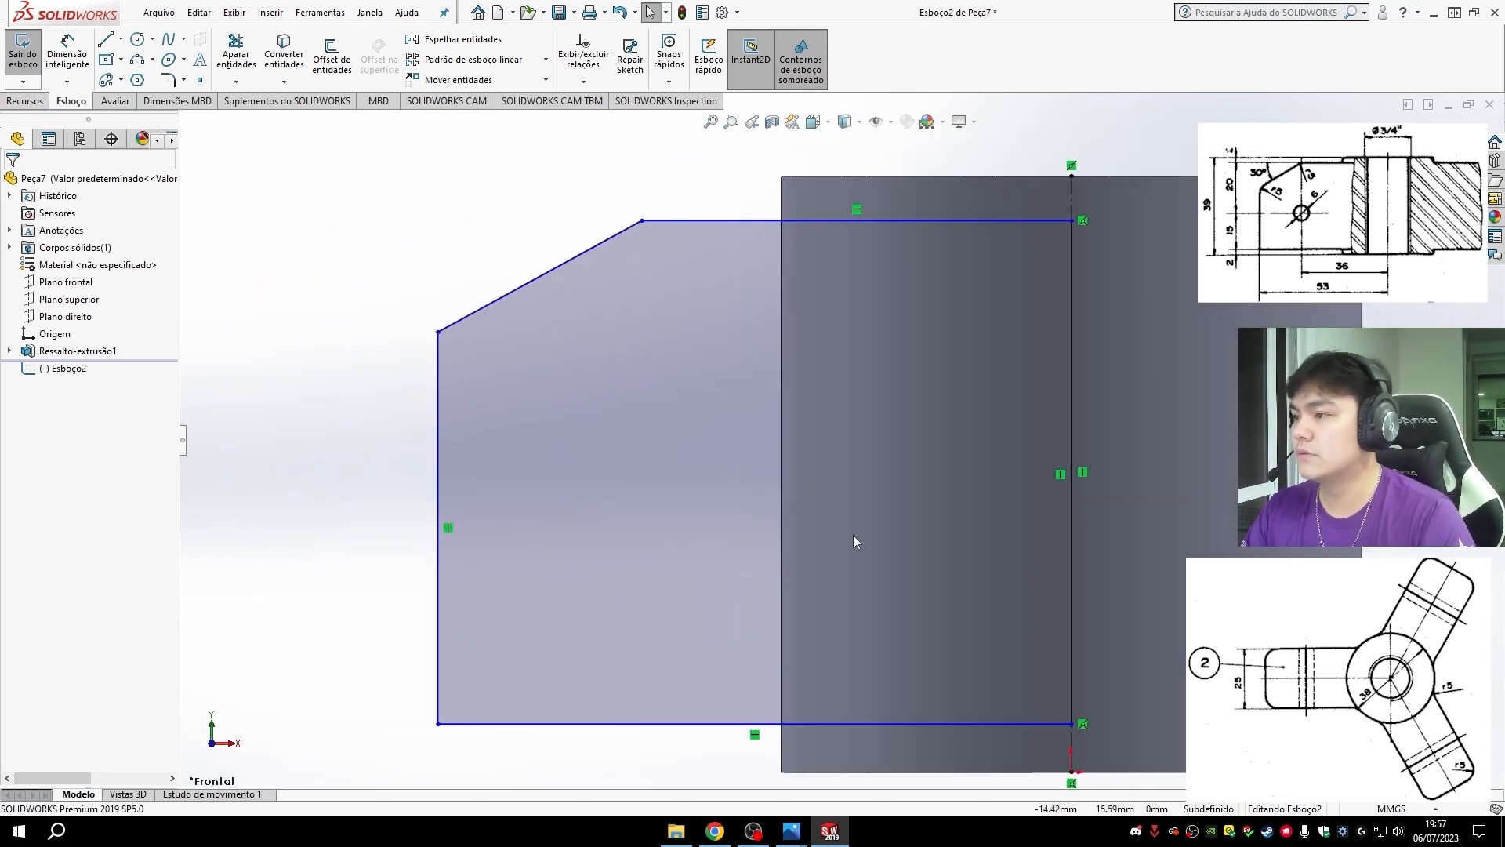
{"action": "scroll", "coordinate": [870, 616], "scroll_direction": "down", "scroll_amount": 2}
{"action": "scroll", "coordinate": [873, 623], "scroll_direction": "up", "scroll_amount": 2}
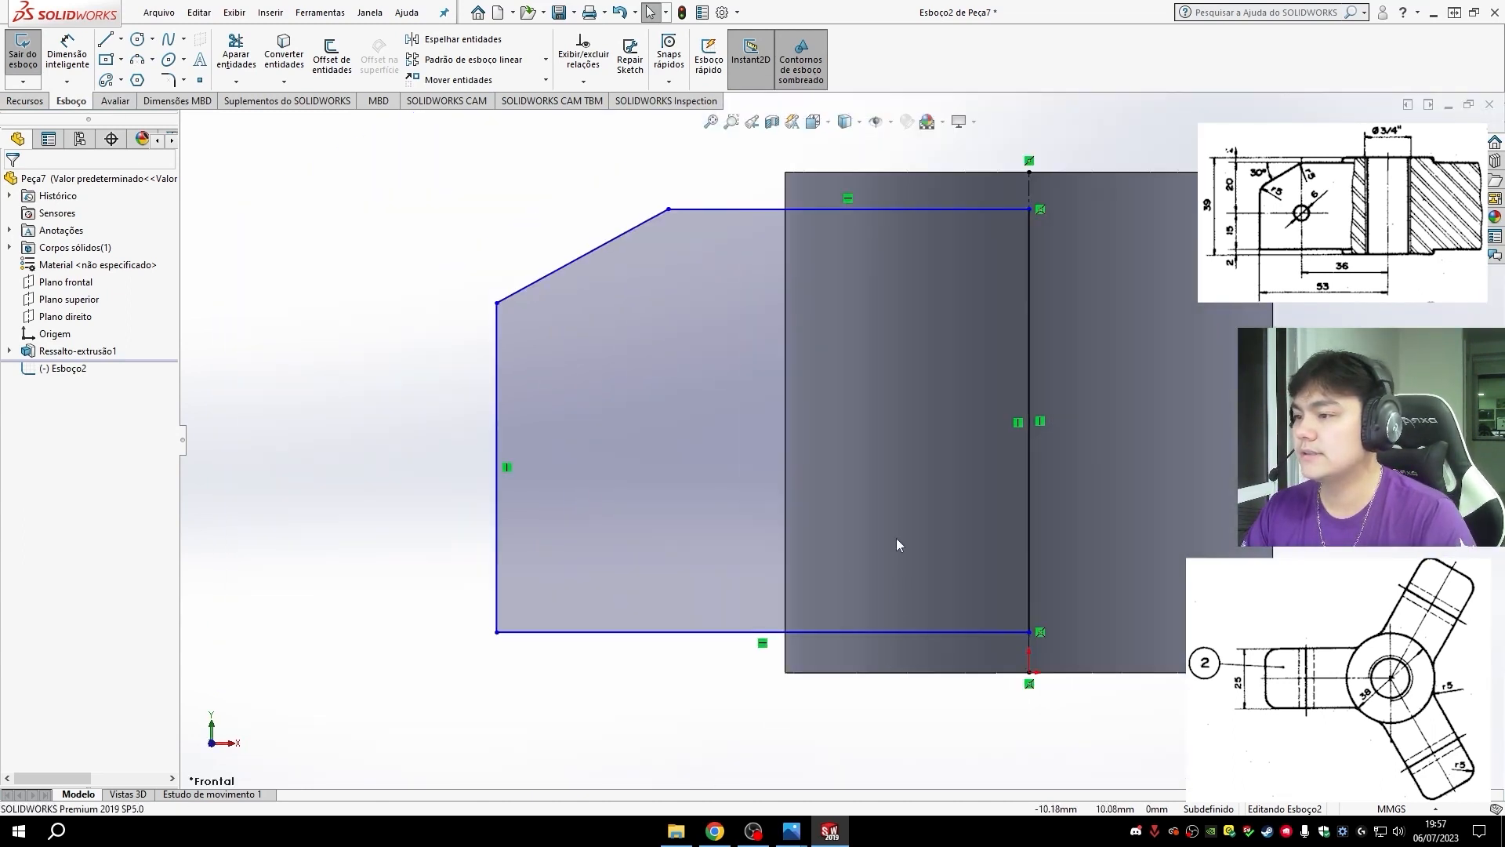
{"action": "left_click", "coordinate": [76, 51]}
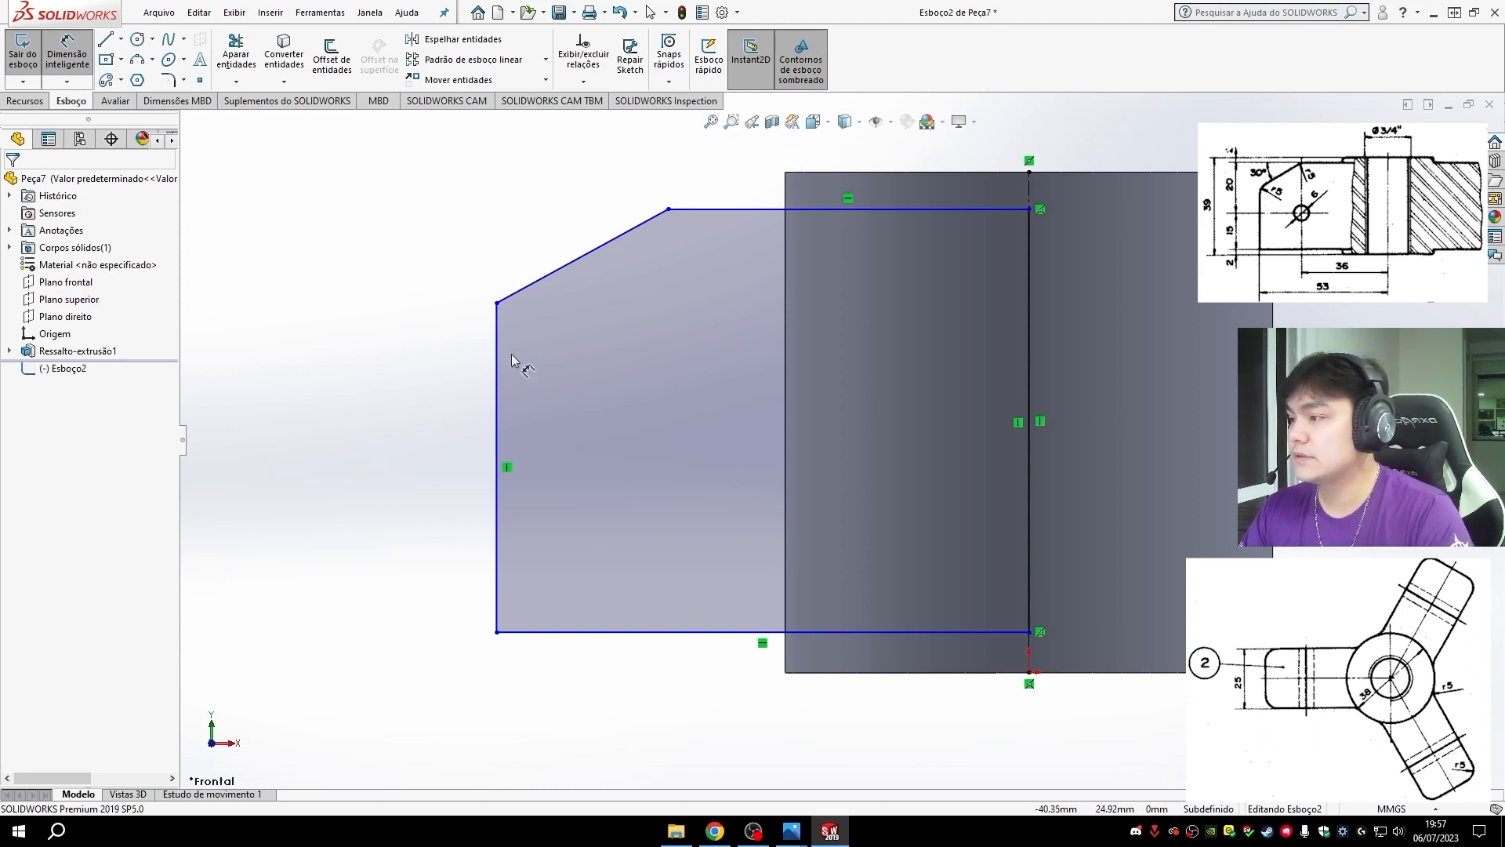
{"action": "left_click", "coordinate": [710, 209]}
{"action": "left_click", "coordinate": [785, 145]}
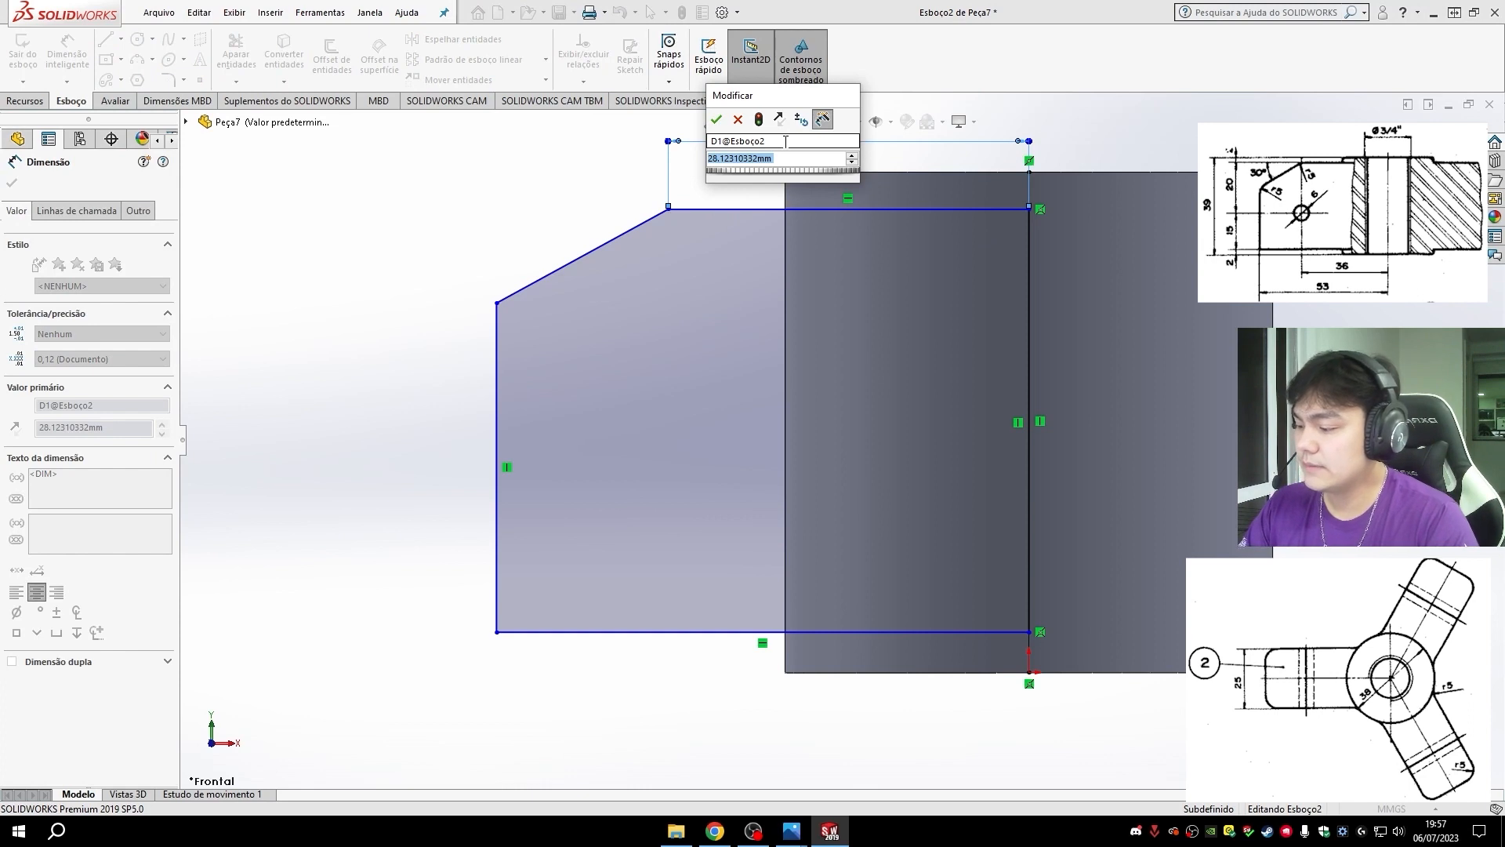
{"action": "type", "text": "36"}
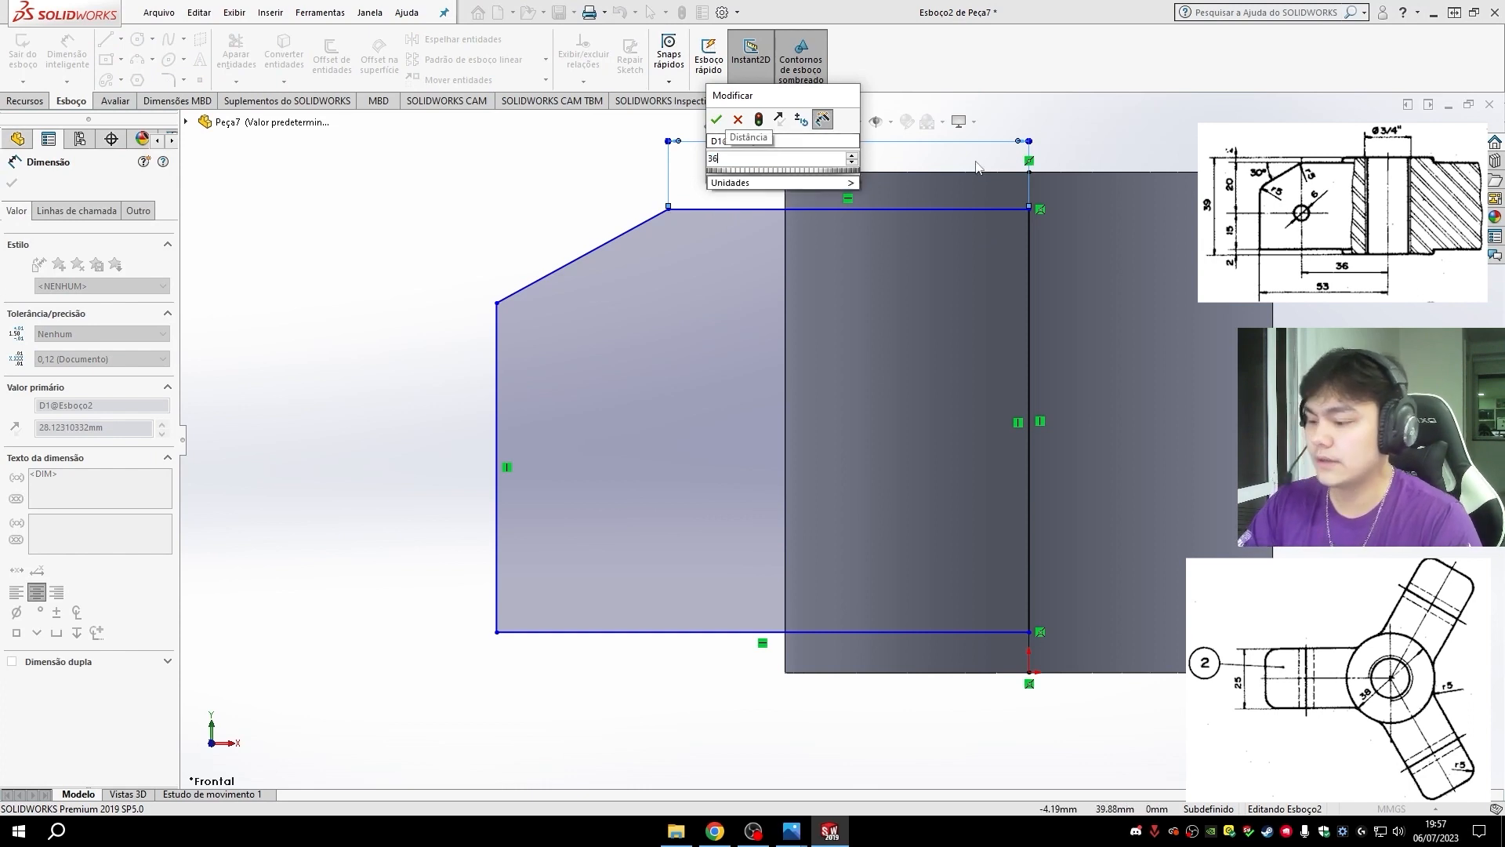
{"action": "key", "text": "Return"}
- Dimension the length of the profile's bottom edge and set it to 53 mm
{"action": "left_click", "coordinate": [650, 632]}
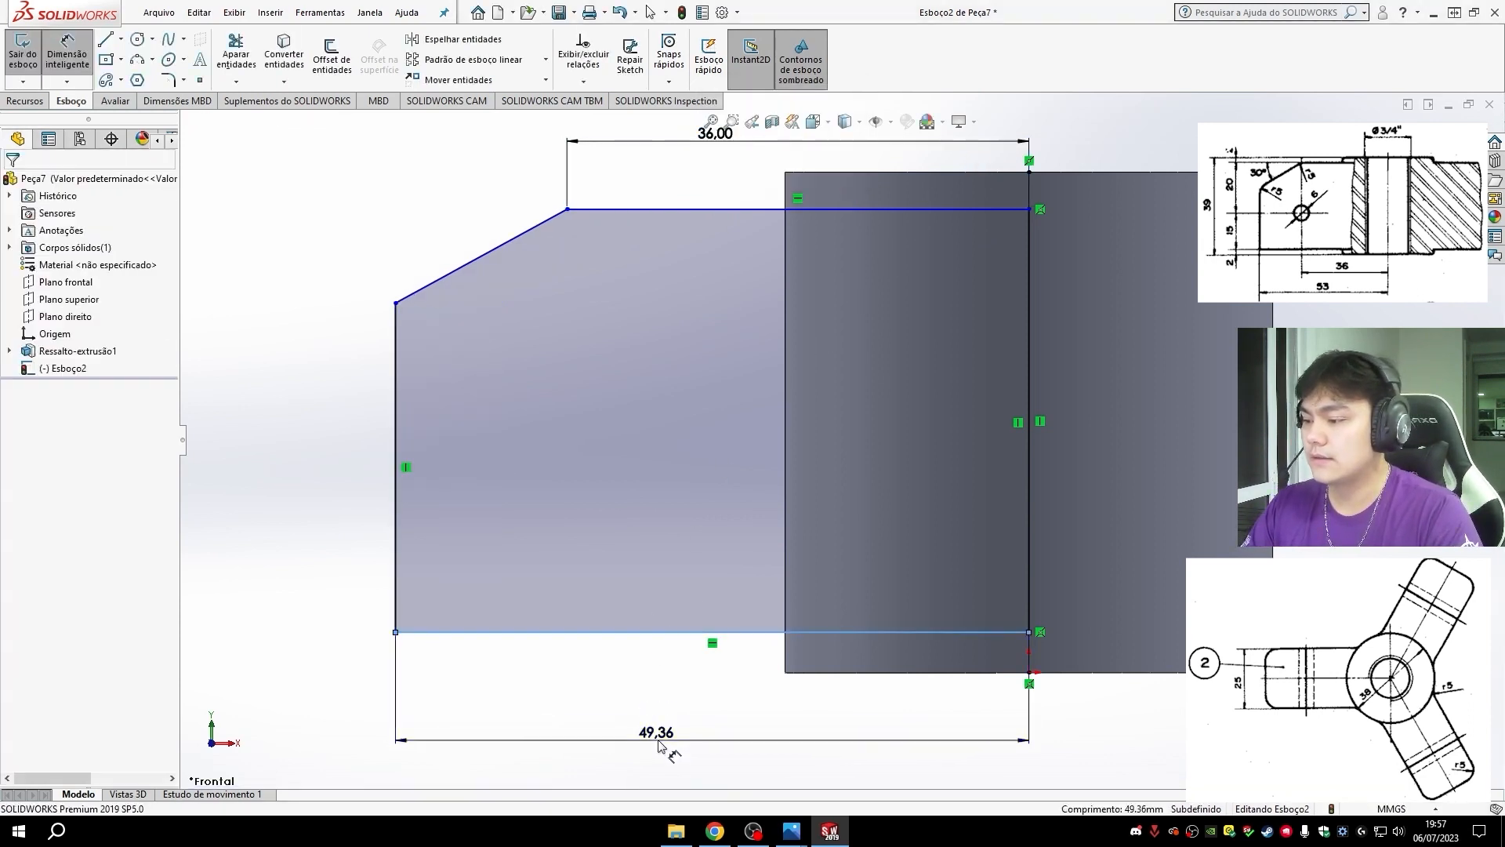
{"action": "left_click", "coordinate": [662, 730]}
{"action": "type", "text": "53"}
{"action": "key", "text": "Return"}
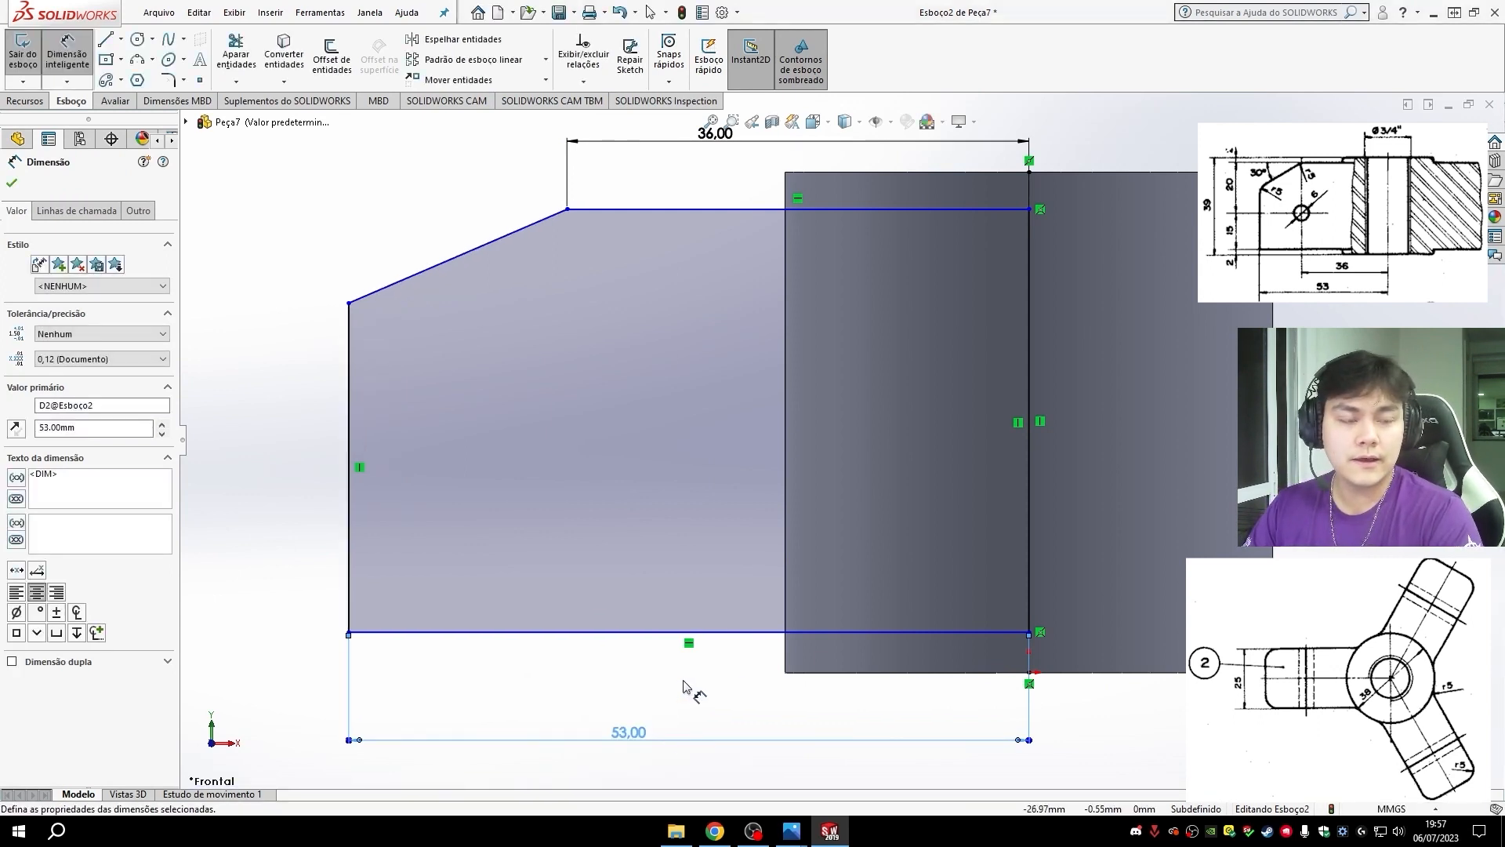
- Dimension the vertical distance between the profile's top and bottom edges and set it to 35 mm
{"action": "left_click", "coordinate": [648, 209]}
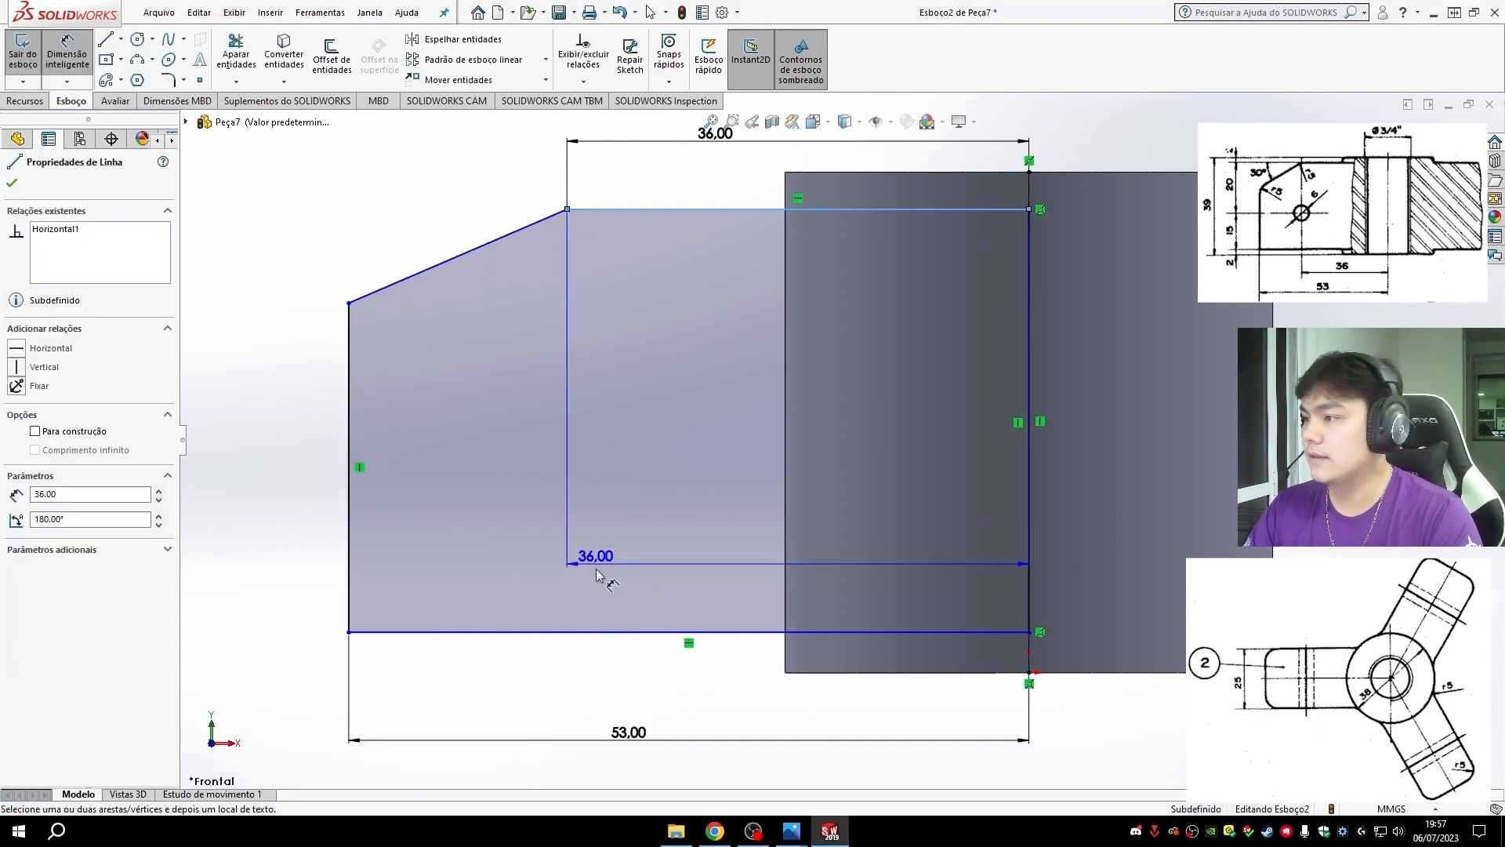
{"action": "left_click", "coordinate": [590, 632]}
{"action": "left_click", "coordinate": [252, 446]}
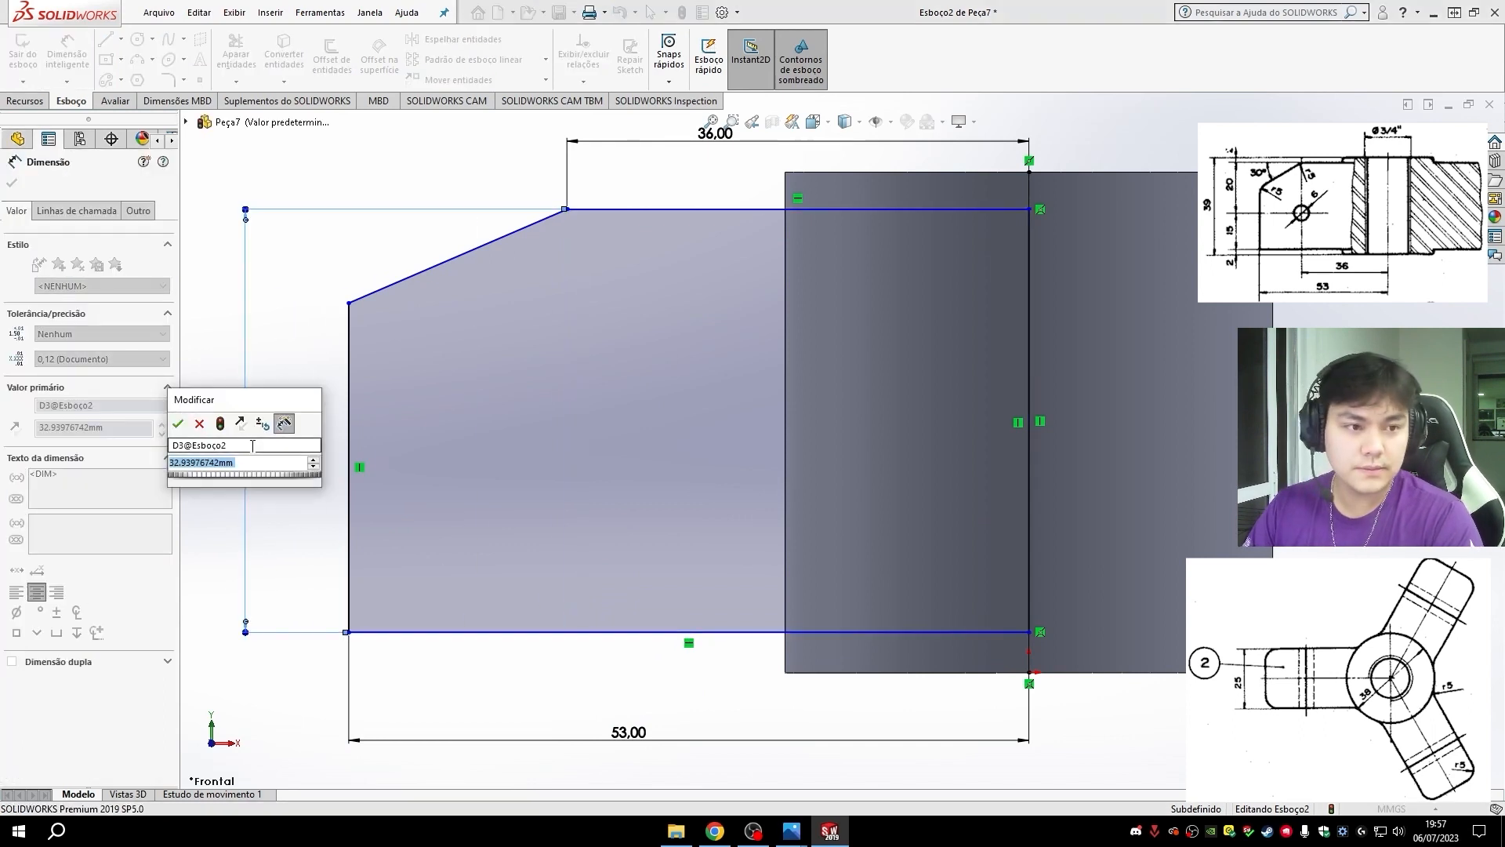
{"action": "type", "text": "35"}
{"action": "key", "text": "Return"}
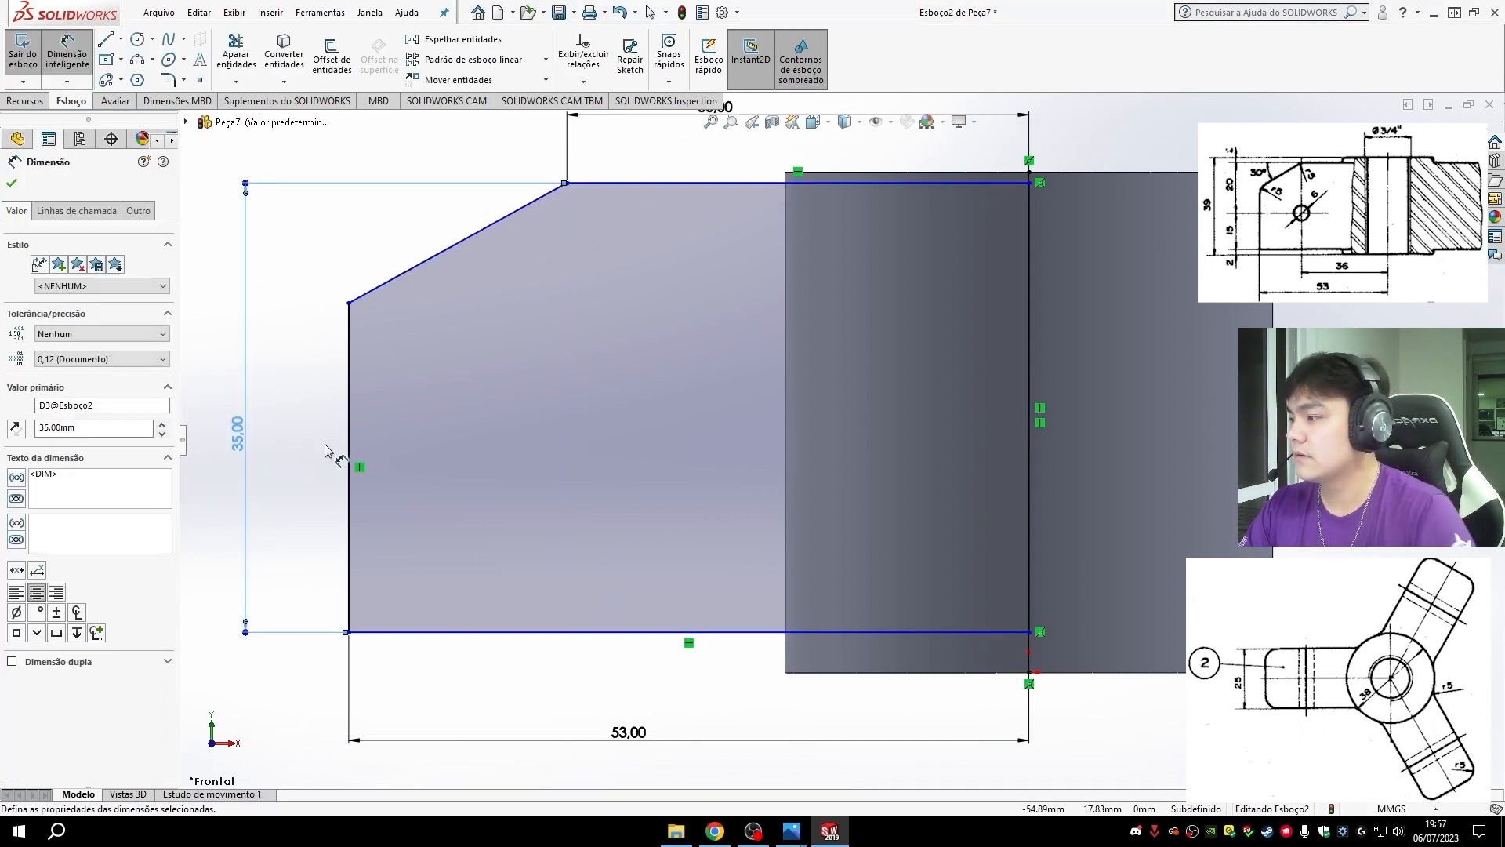
- Re-enter the arm profile's height dimension as the sum 20+15
{"action": "right_click", "coordinate": [247, 443]}
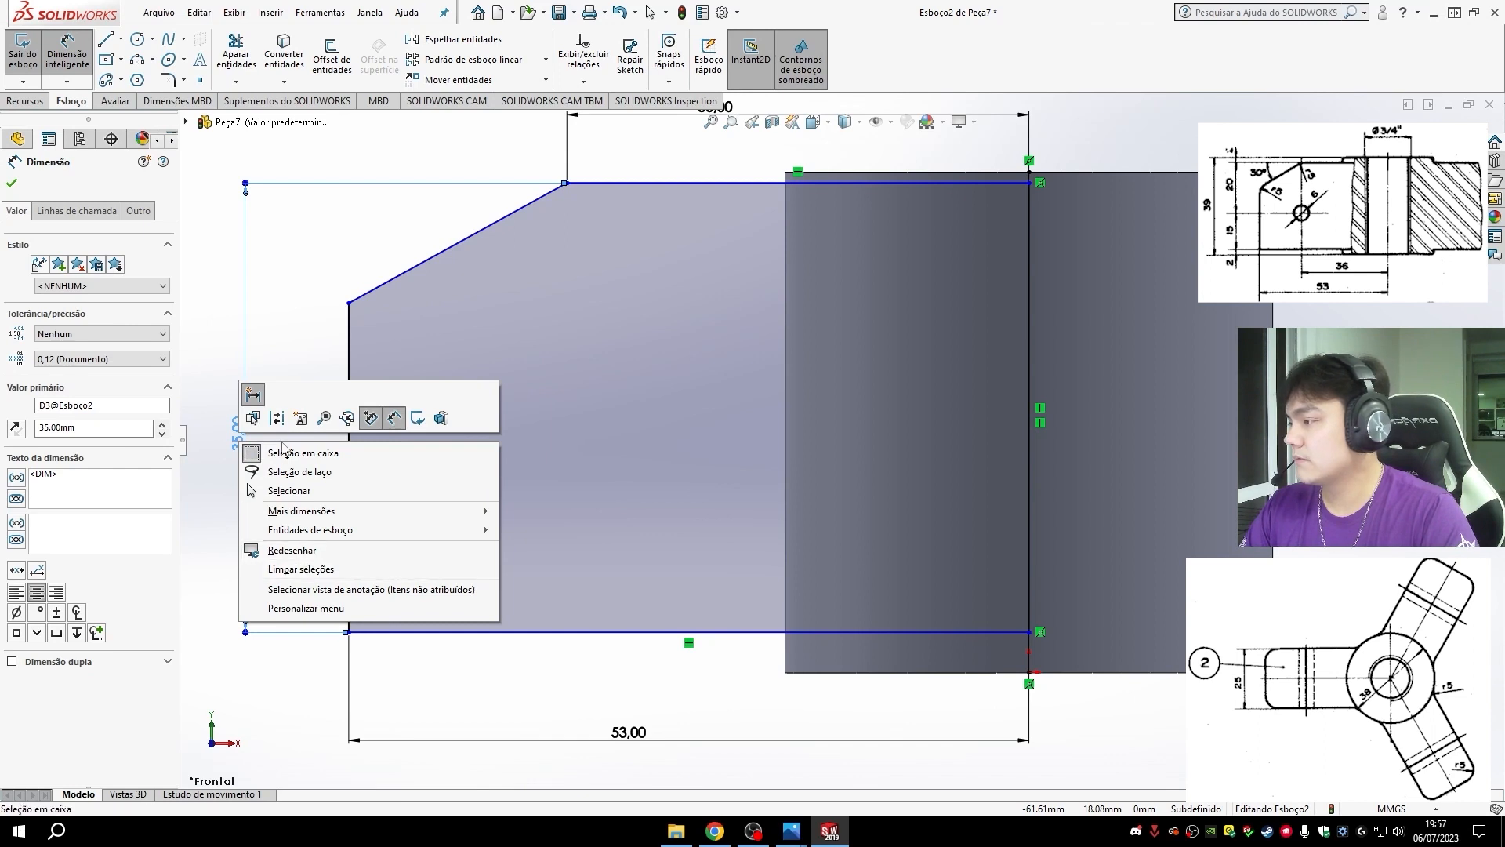
{"action": "left_click", "coordinate": [237, 436]}
{"action": "left_click", "coordinate": [238, 435]}
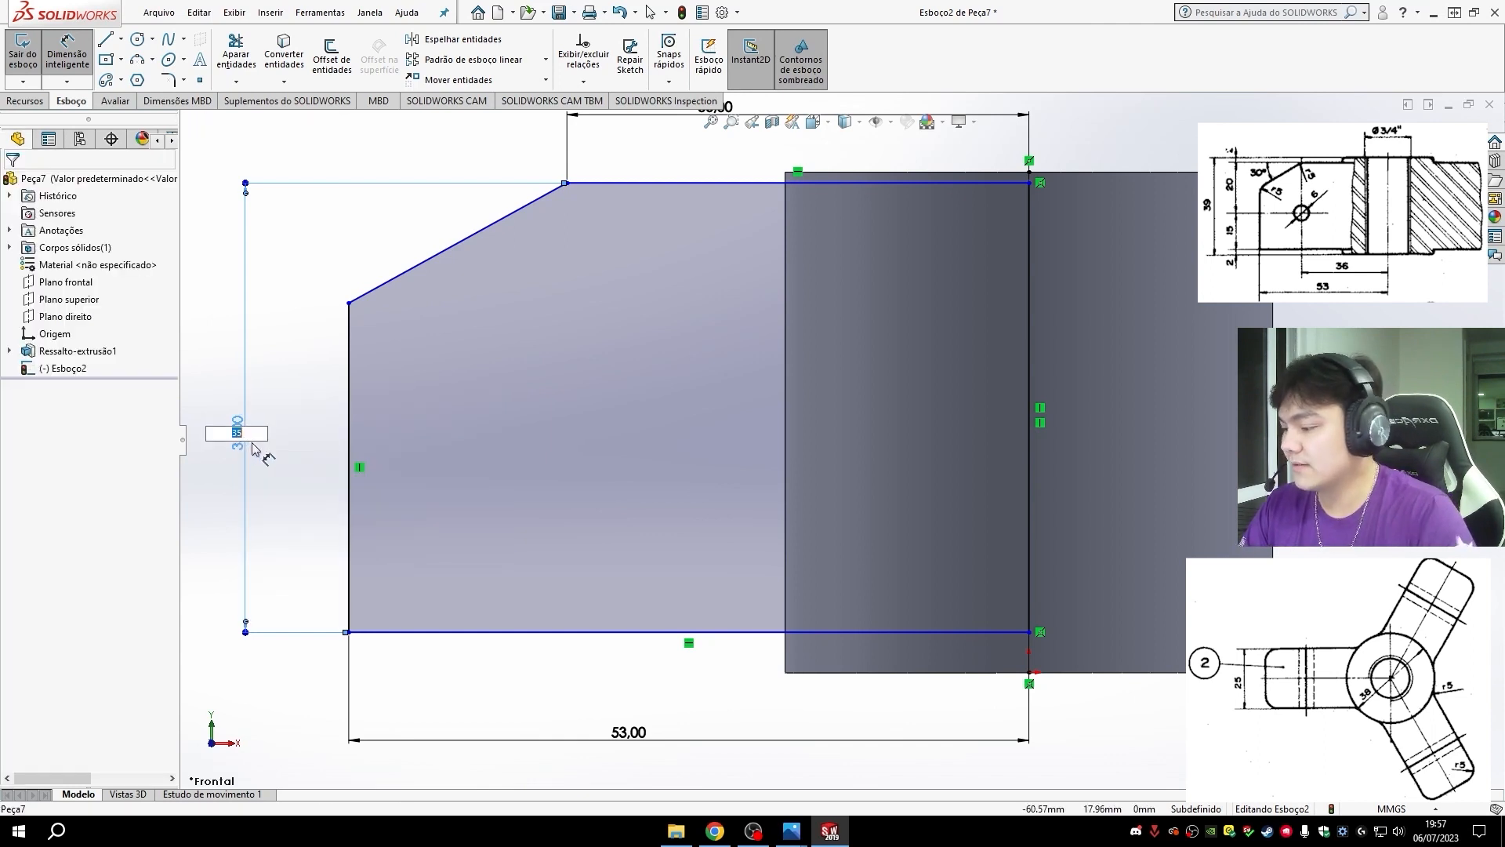
{"action": "type", "text": "20+"}
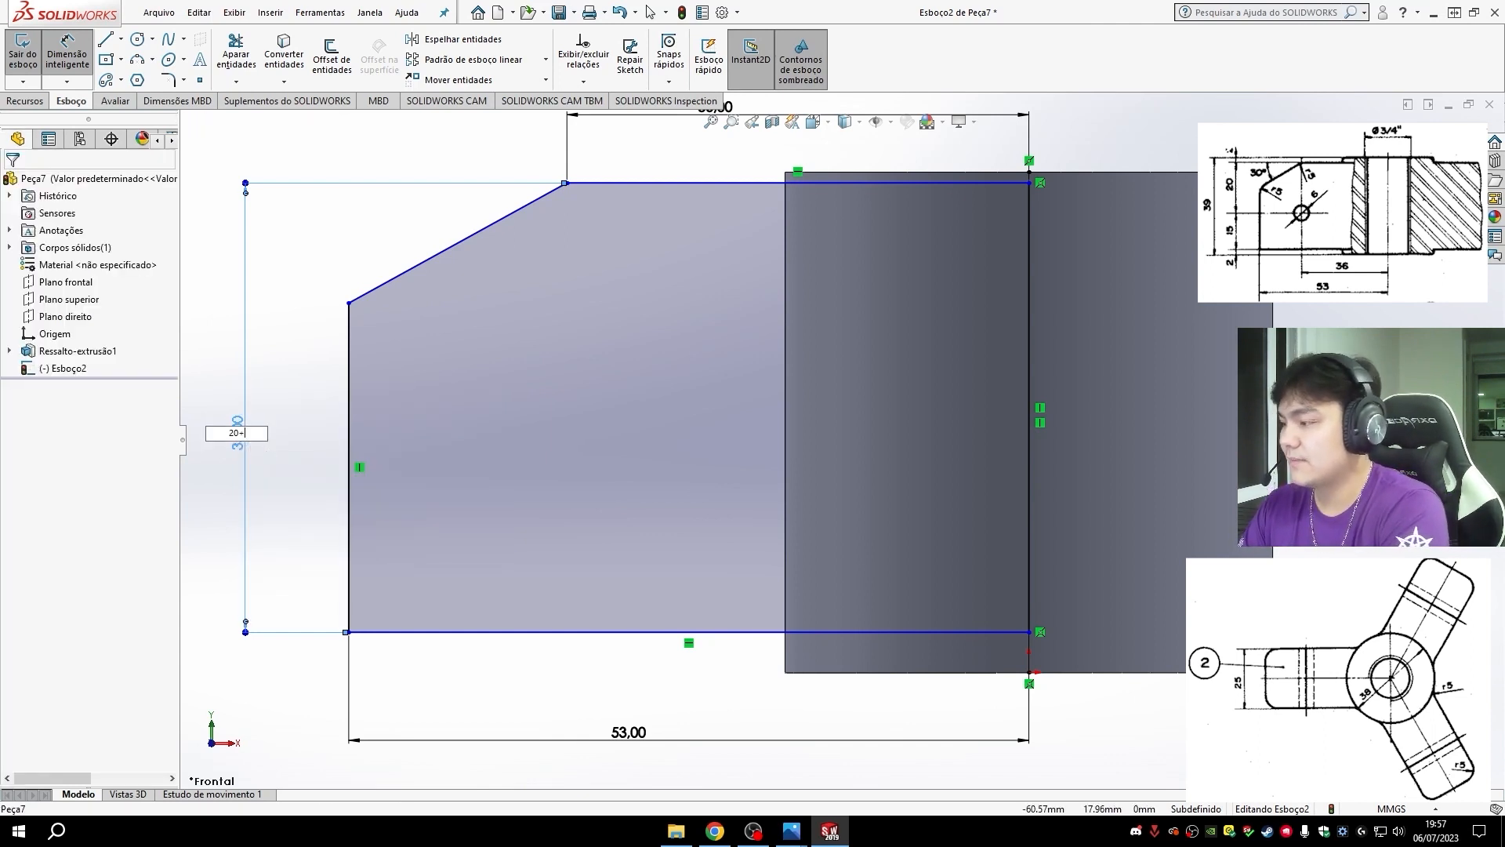
{"action": "type", "text": "15"}
{"action": "key", "text": "Return"}
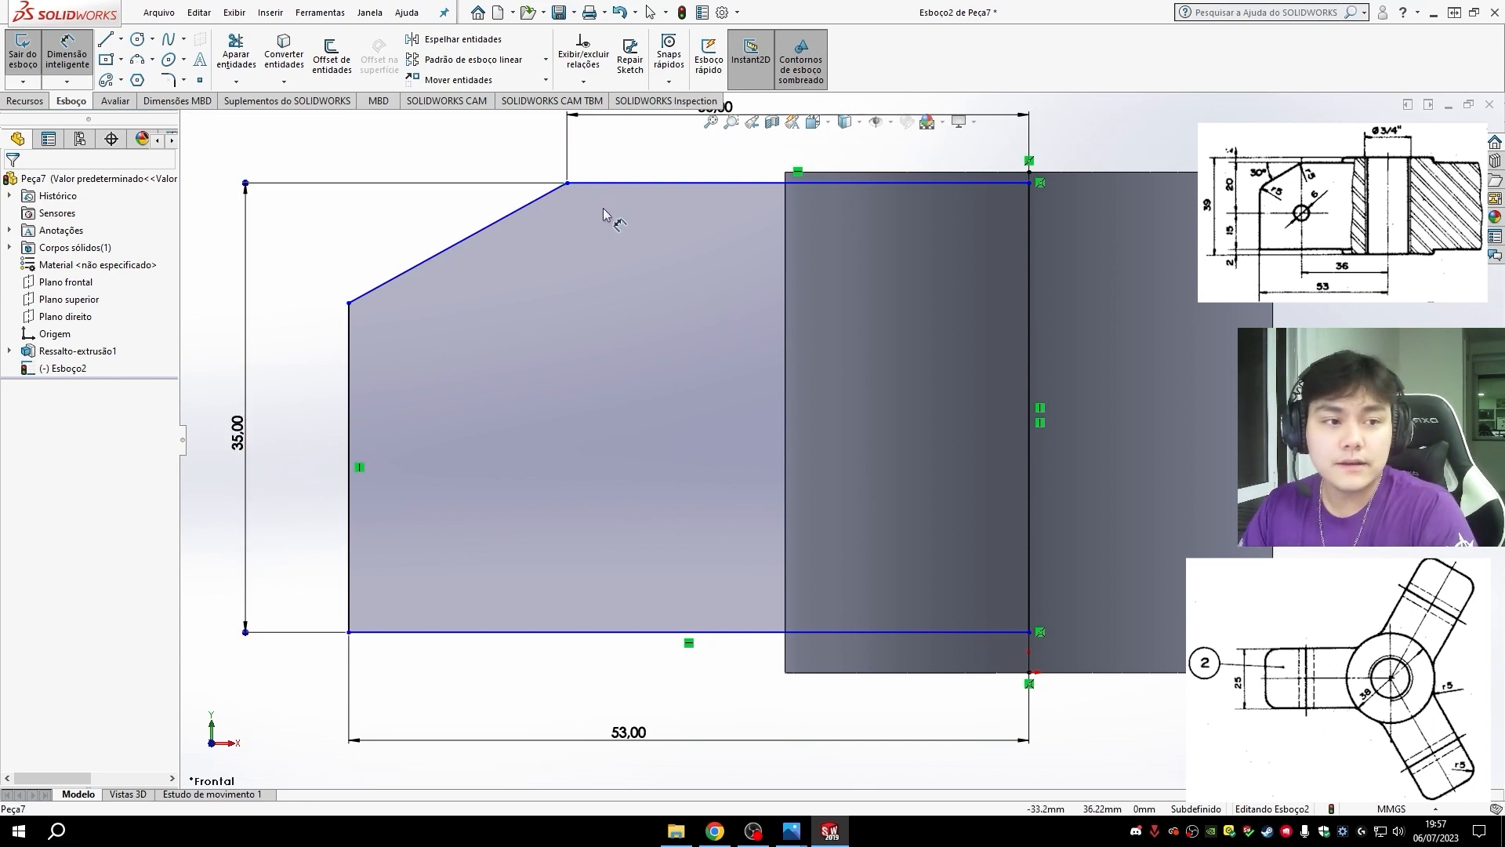
- Dimension the angle between the profile's top edge and the slanted edge and set it to 30°
{"action": "left_click", "coordinate": [592, 184]}
{"action": "left_click", "coordinate": [526, 206]}
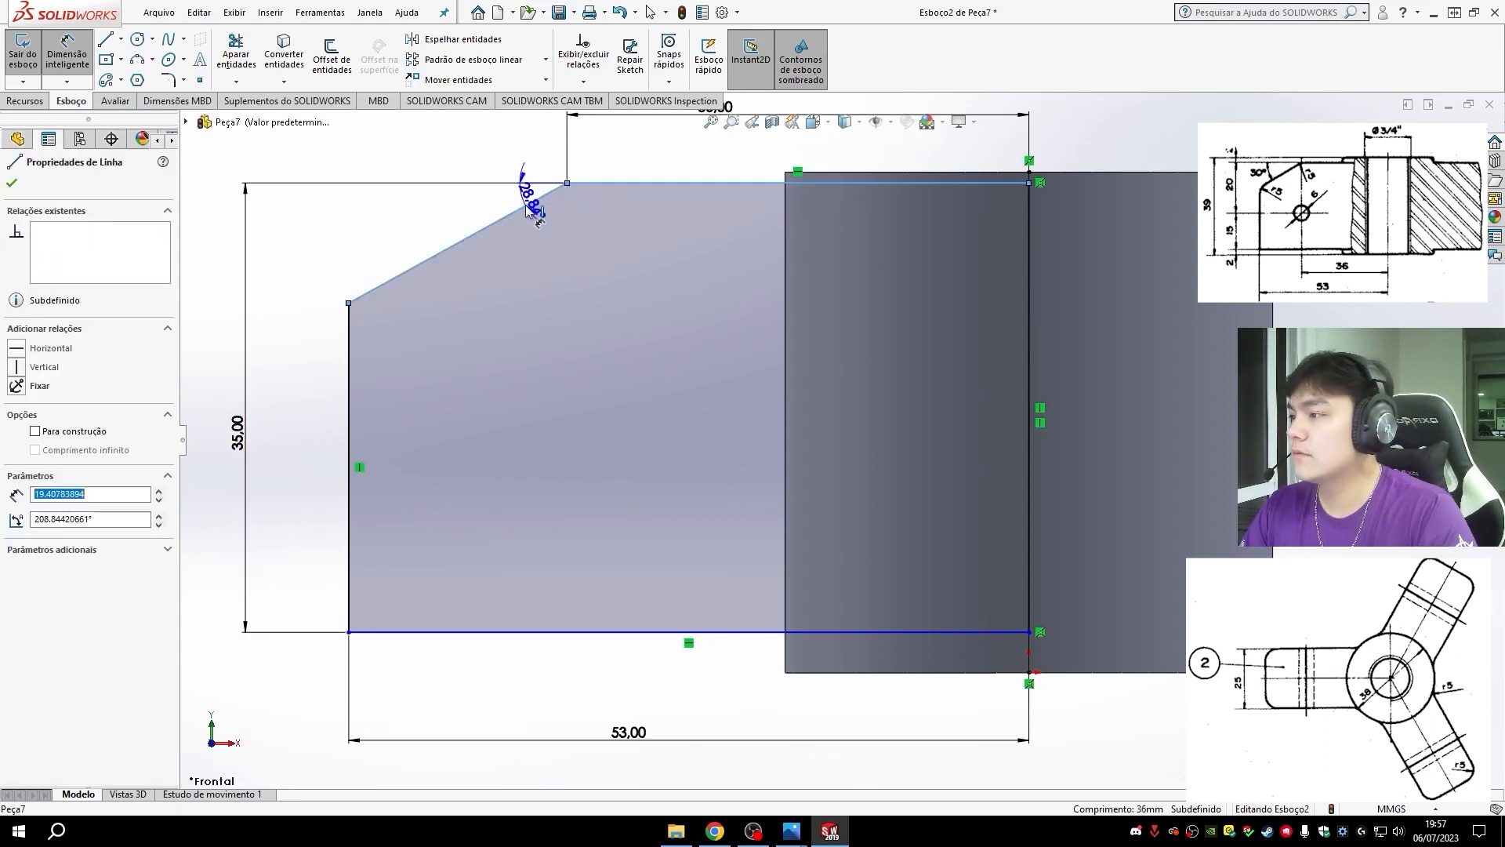
{"action": "left_click", "coordinate": [362, 227]}
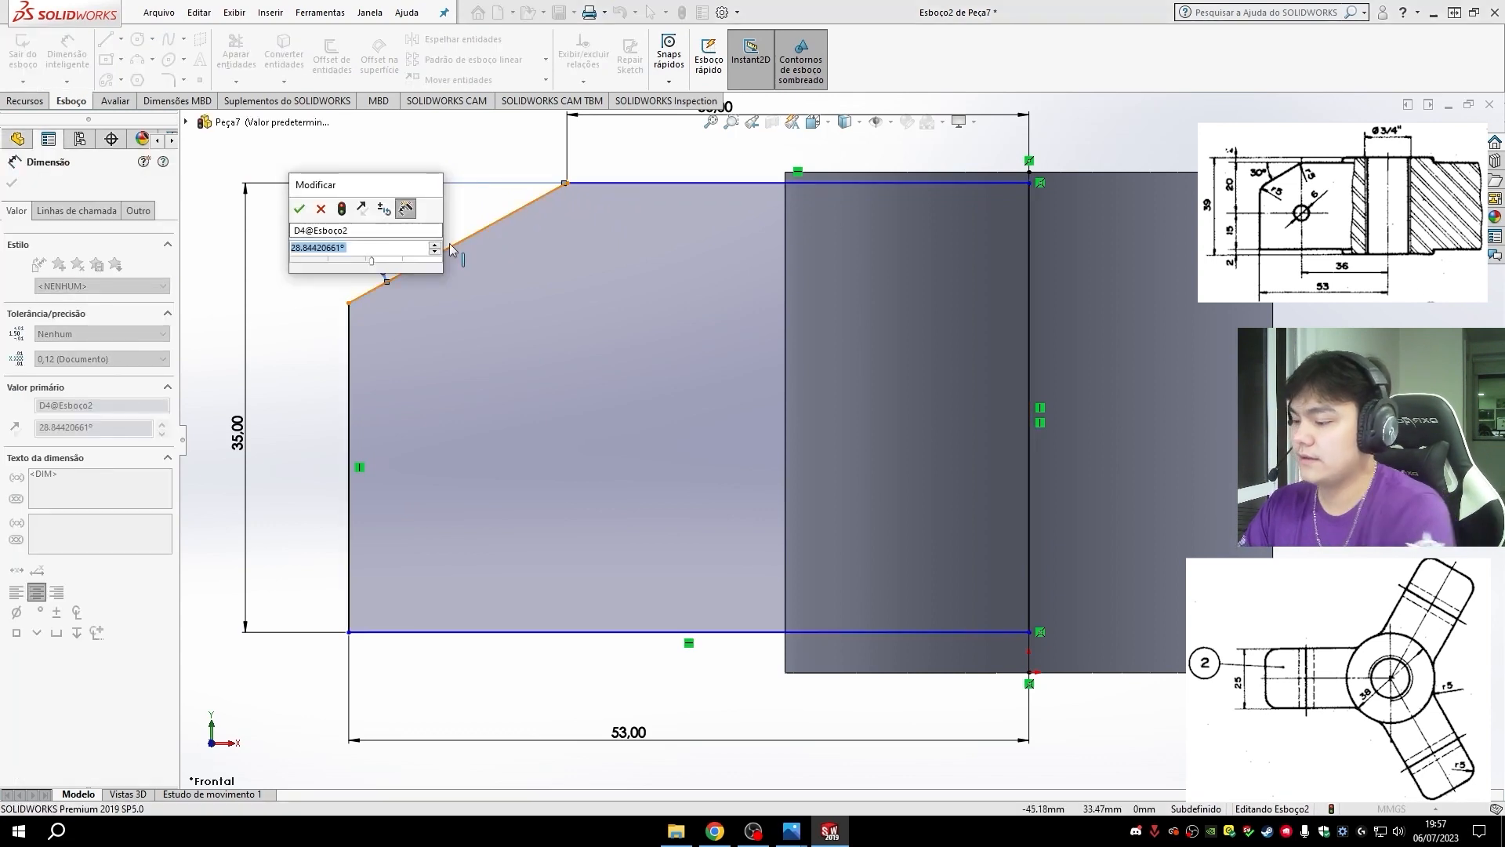
{"action": "type", "text": "30"}
{"action": "key", "text": "Return"}
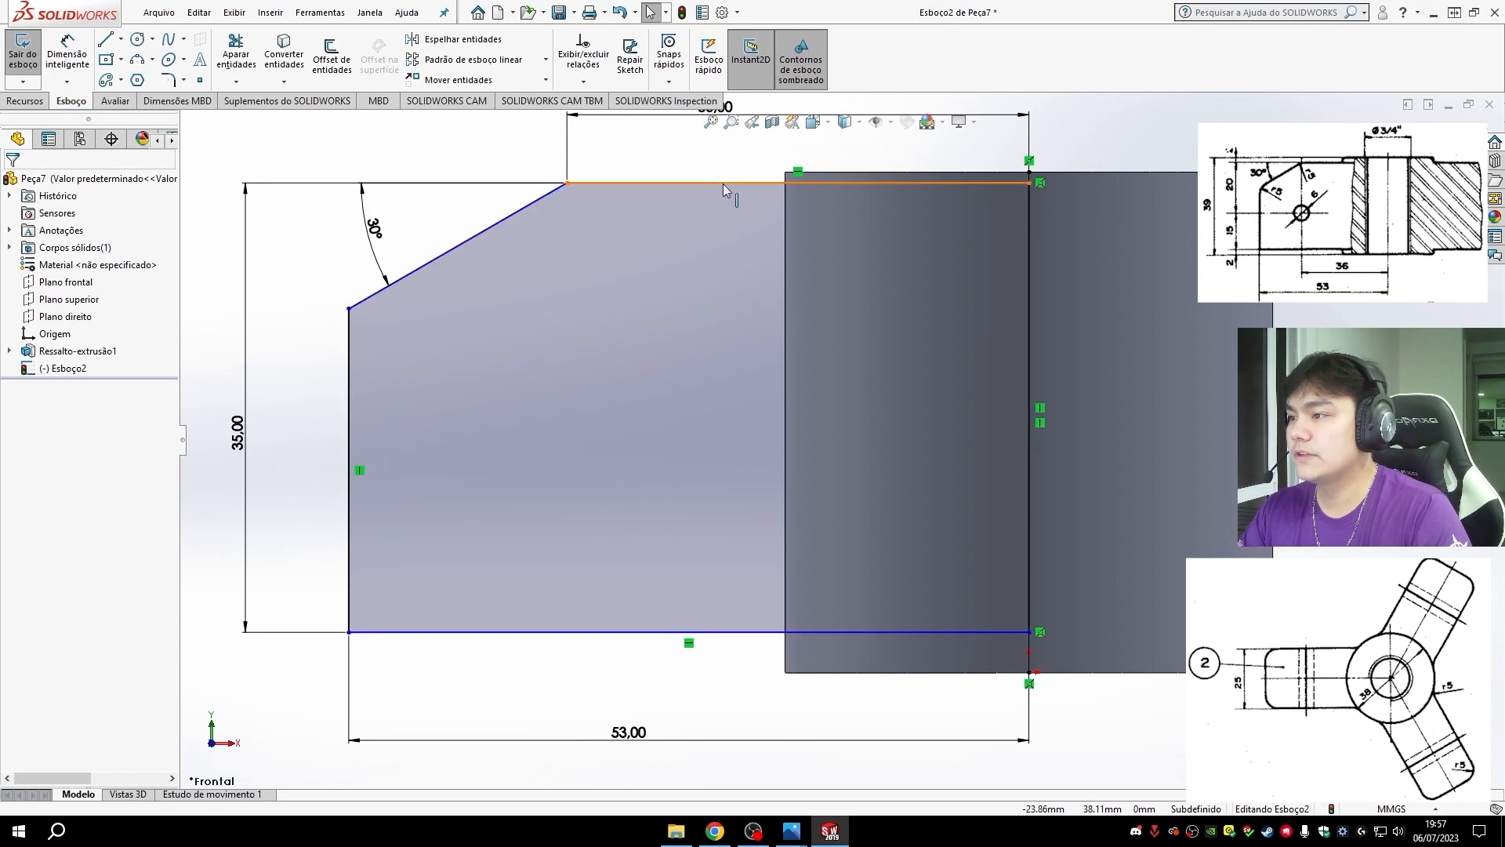
- Shift the profile slightly down and dimension its bottom edge 2 mm above the cylinder's bottom edge
{"action": "mouse_move", "coordinate": [722, 183]}
{"action": "left_mouse_down"}
{"action": "mouse_move", "coordinate": [656, 322]}
{"action": "mouse_move", "coordinate": [675, 196]}
{"action": "left_mouse_up"}
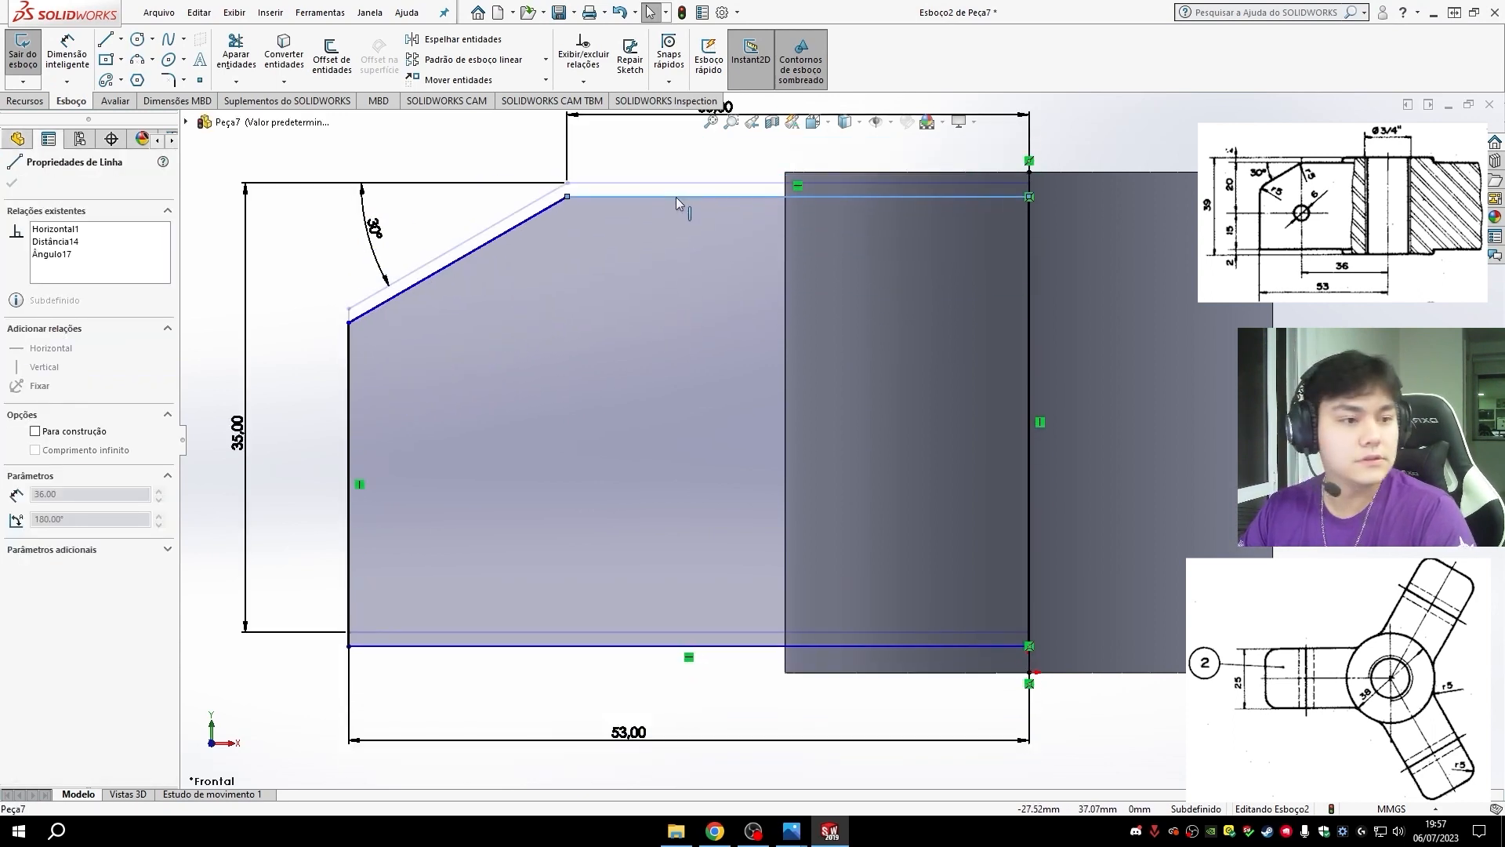
{"action": "left_click", "coordinate": [70, 57]}
{"action": "left_click", "coordinate": [740, 646]}
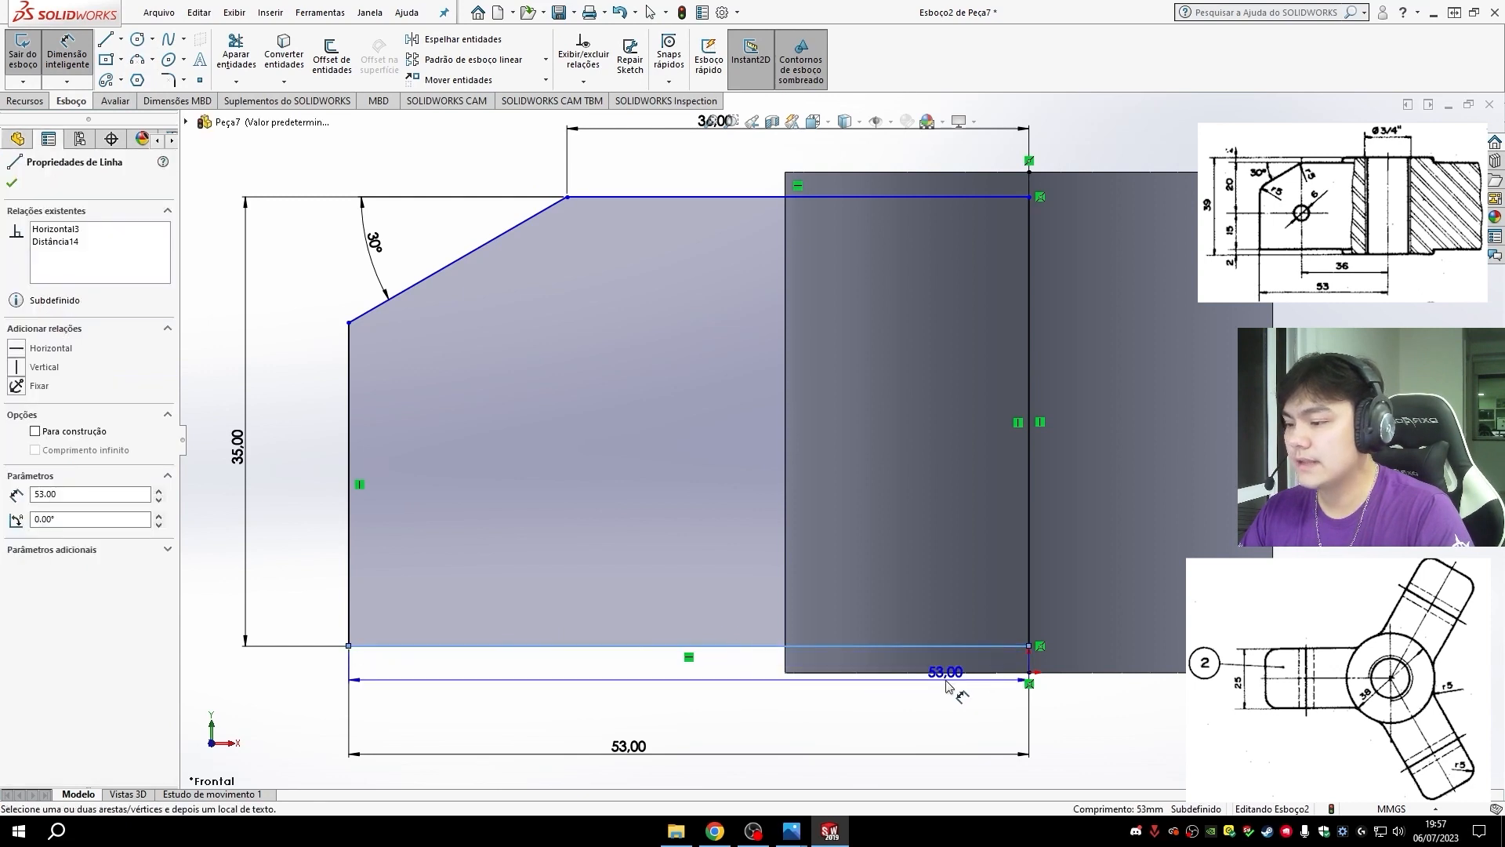
{"action": "left_click", "coordinate": [928, 671]}
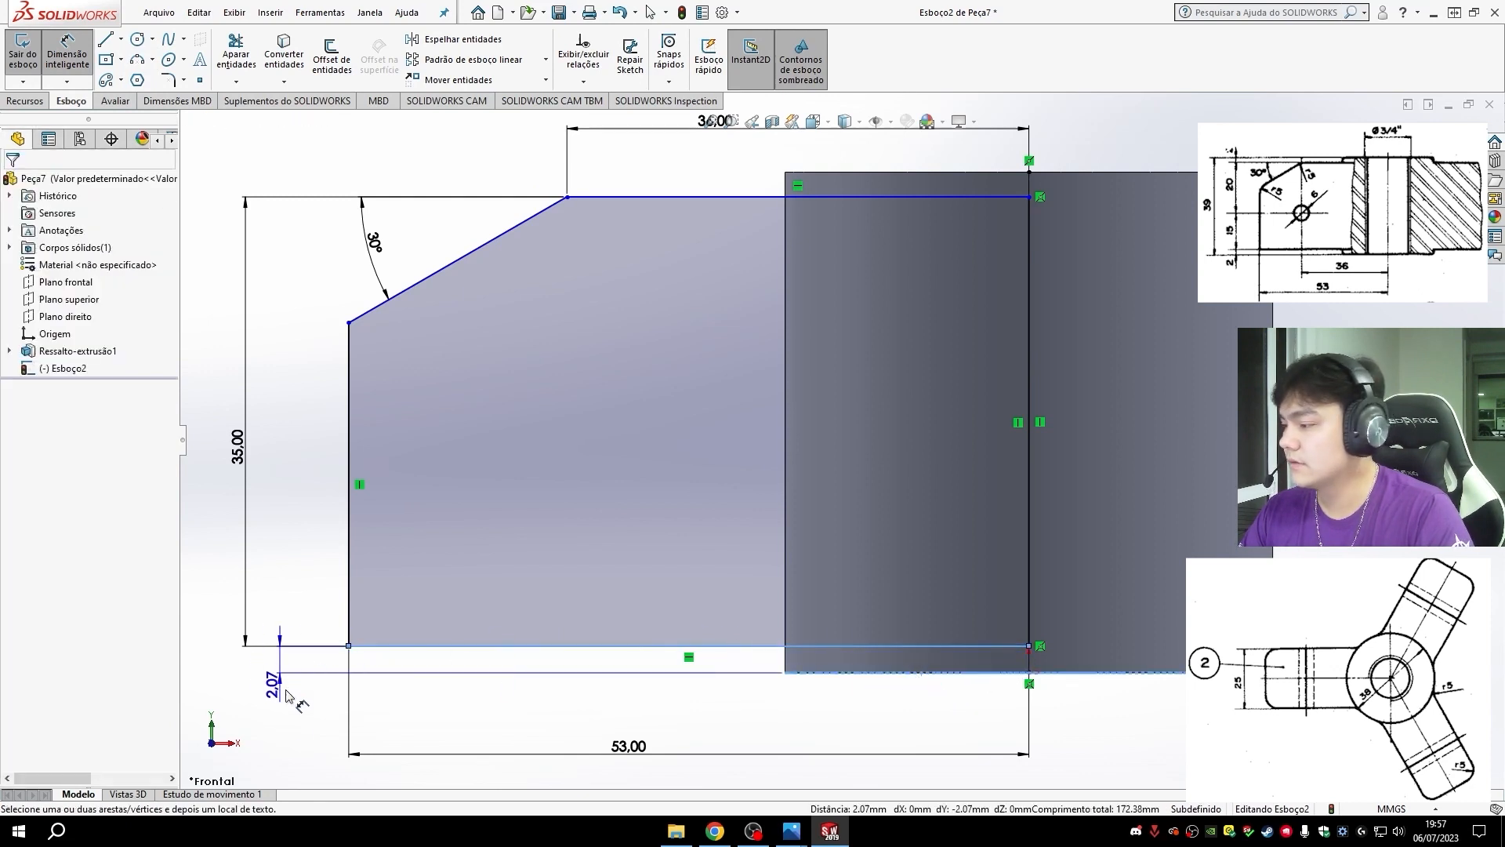
{"action": "left_click", "coordinate": [286, 725]}
{"action": "type", "text": "2"}
{"action": "key", "text": "Return"}
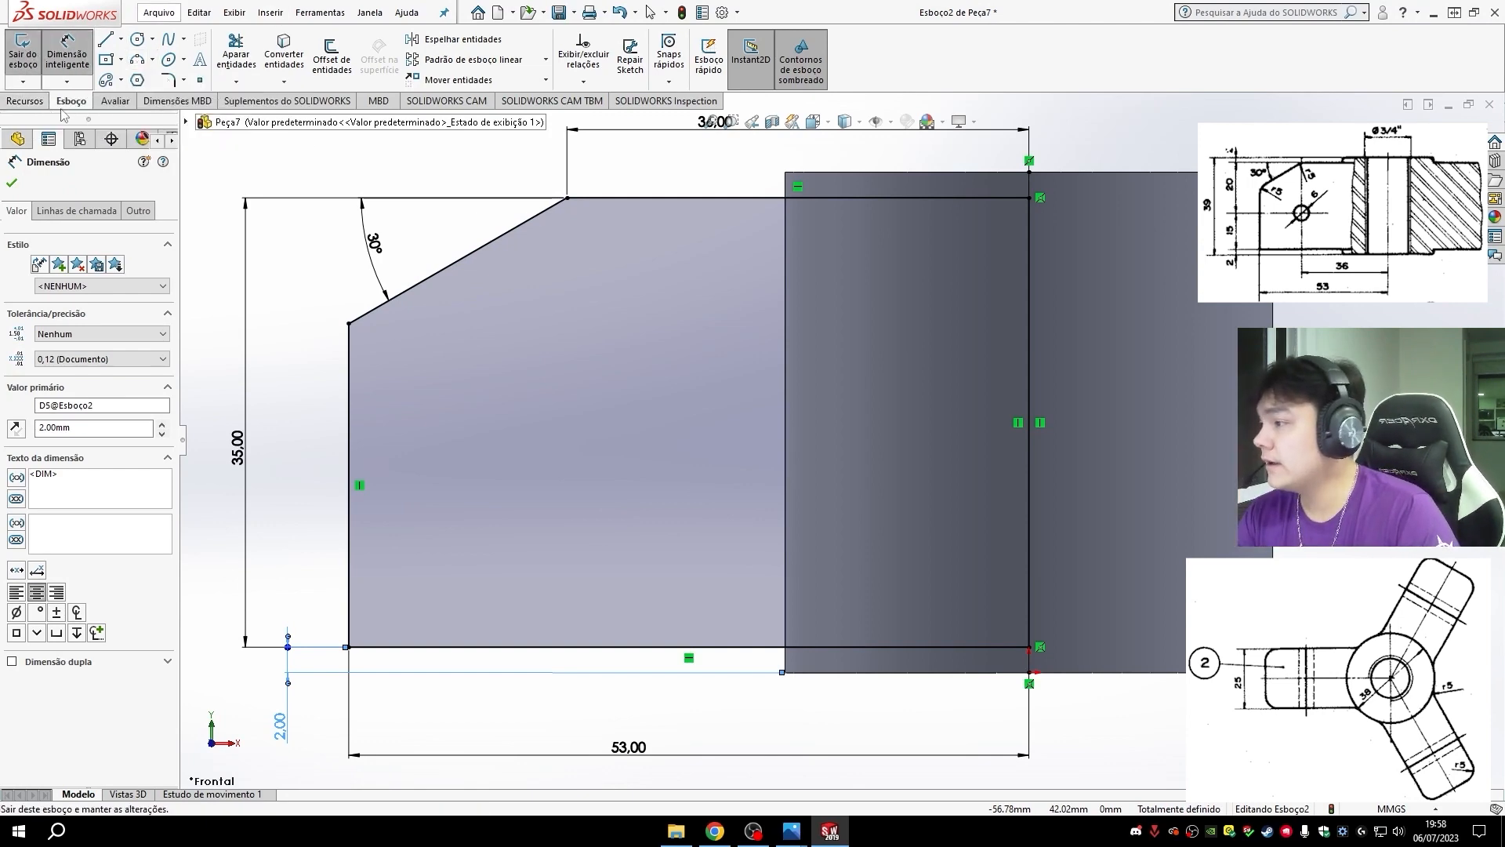
- Extrude the arm profile 25 mm as a mid-plane boss merged with the cylinder
{"action": "left_click", "coordinate": [25, 100]}
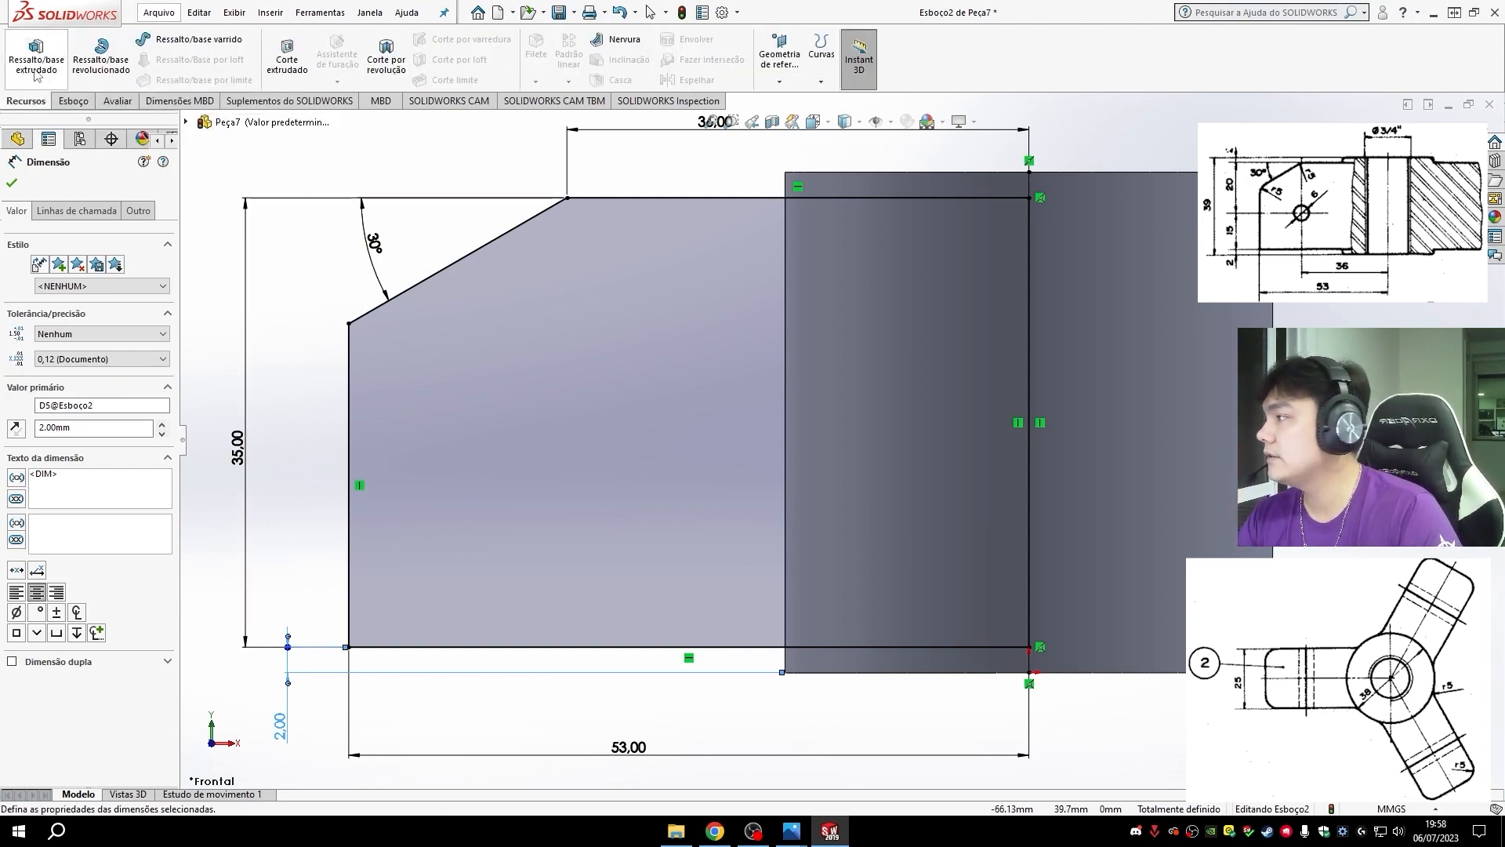
{"action": "left_click", "coordinate": [36, 54]}
{"action": "mouse_move", "coordinate": [619, 482]}
{"action": "middle_mouse_down"}
{"action": "mouse_move", "coordinate": [798, 538]}
{"action": "mouse_move", "coordinate": [815, 563]}
{"action": "mouse_move", "coordinate": [793, 563]}
{"action": "middle_mouse_up"}
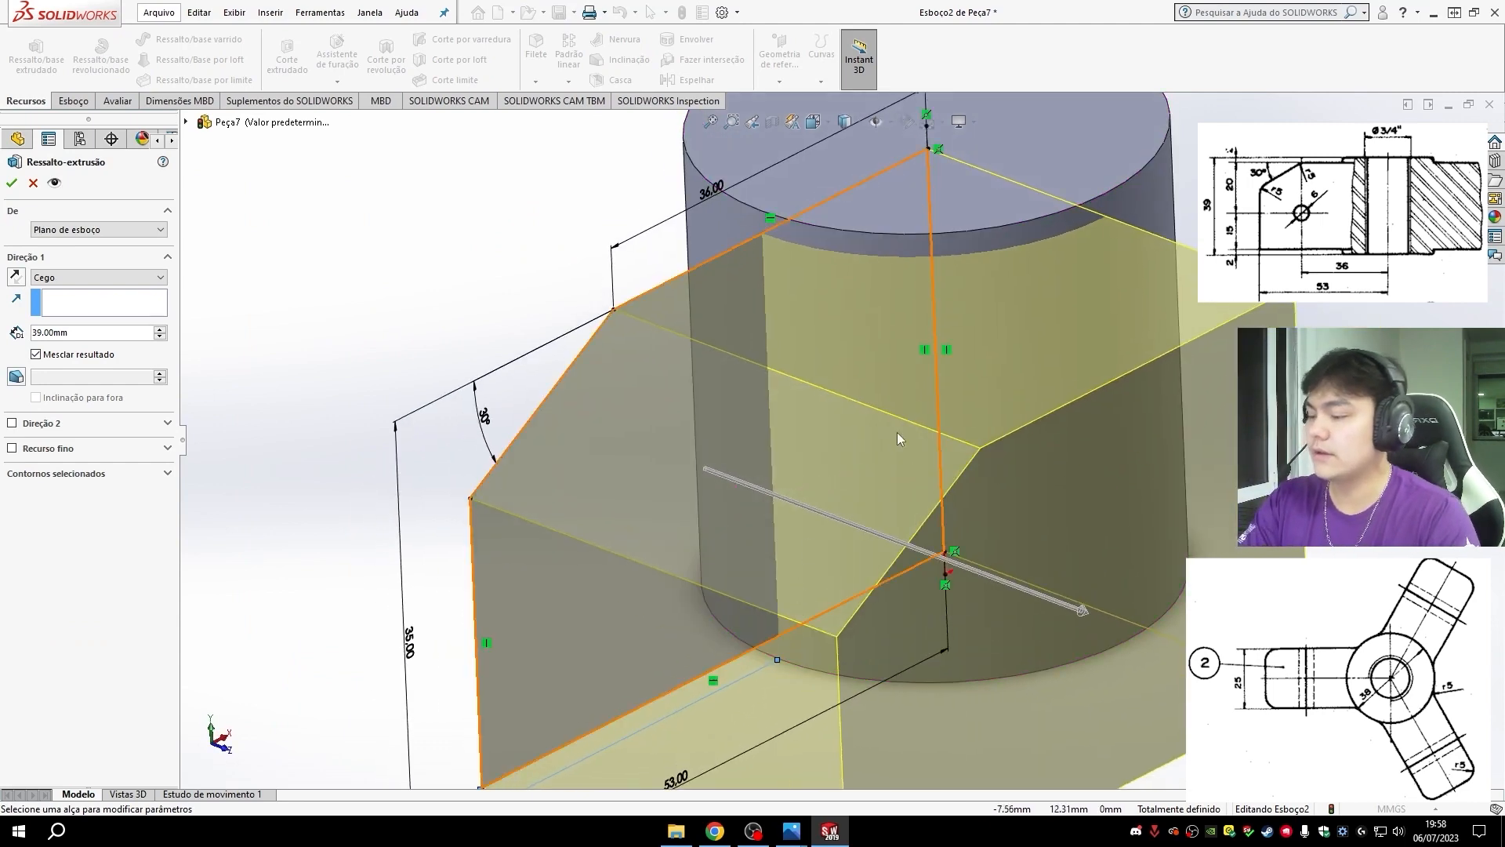
{"action": "middle_click_drag", "start_coordinate": [882, 602], "coordinate": [820, 544]}
{"action": "middle_click_drag", "start_coordinate": [857, 608], "coordinate": [806, 632]}
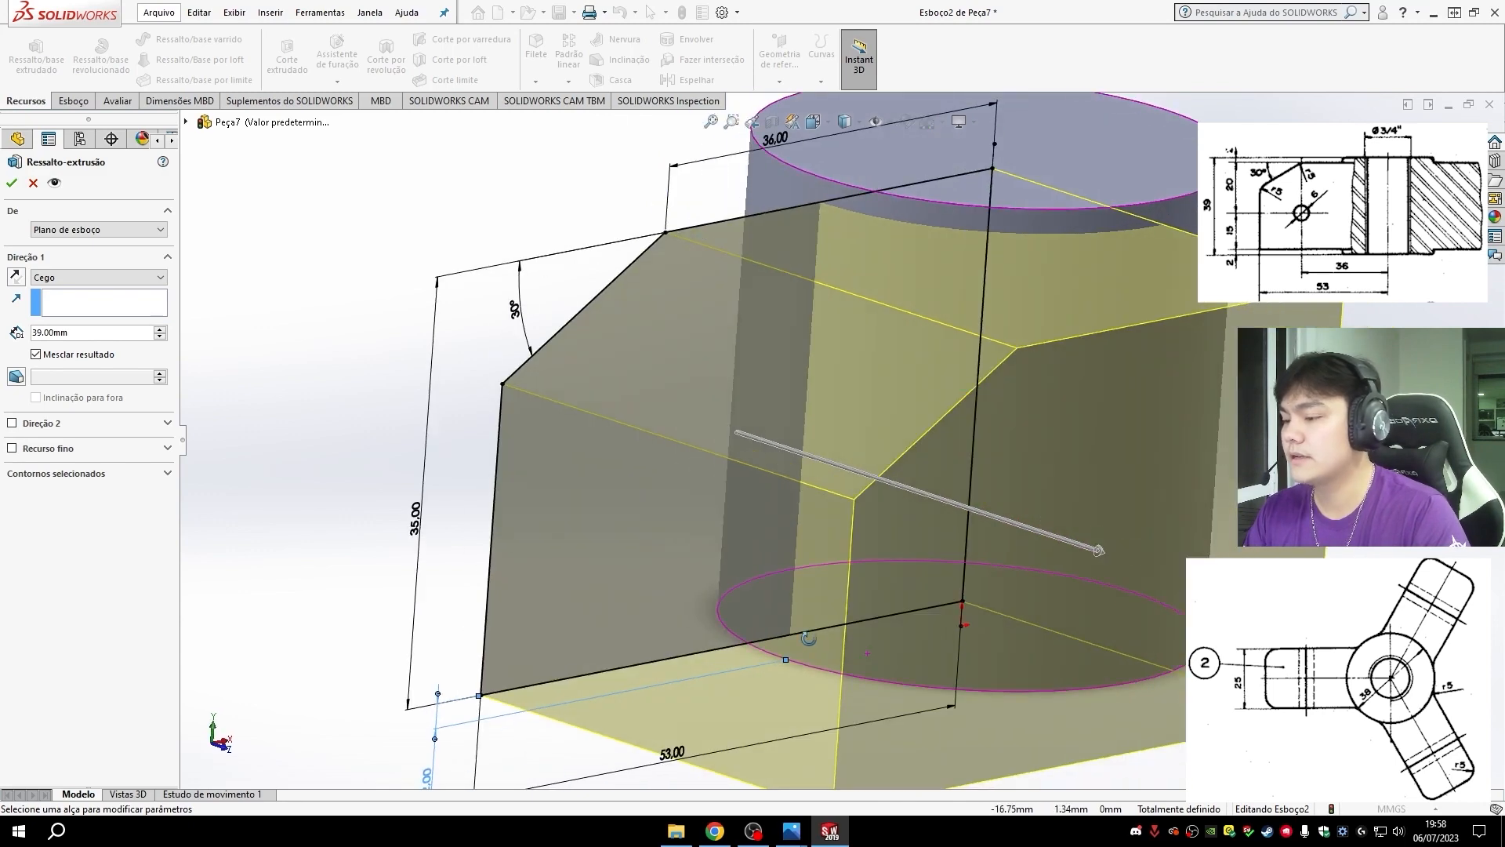
{"action": "left_click", "coordinate": [46, 280]}
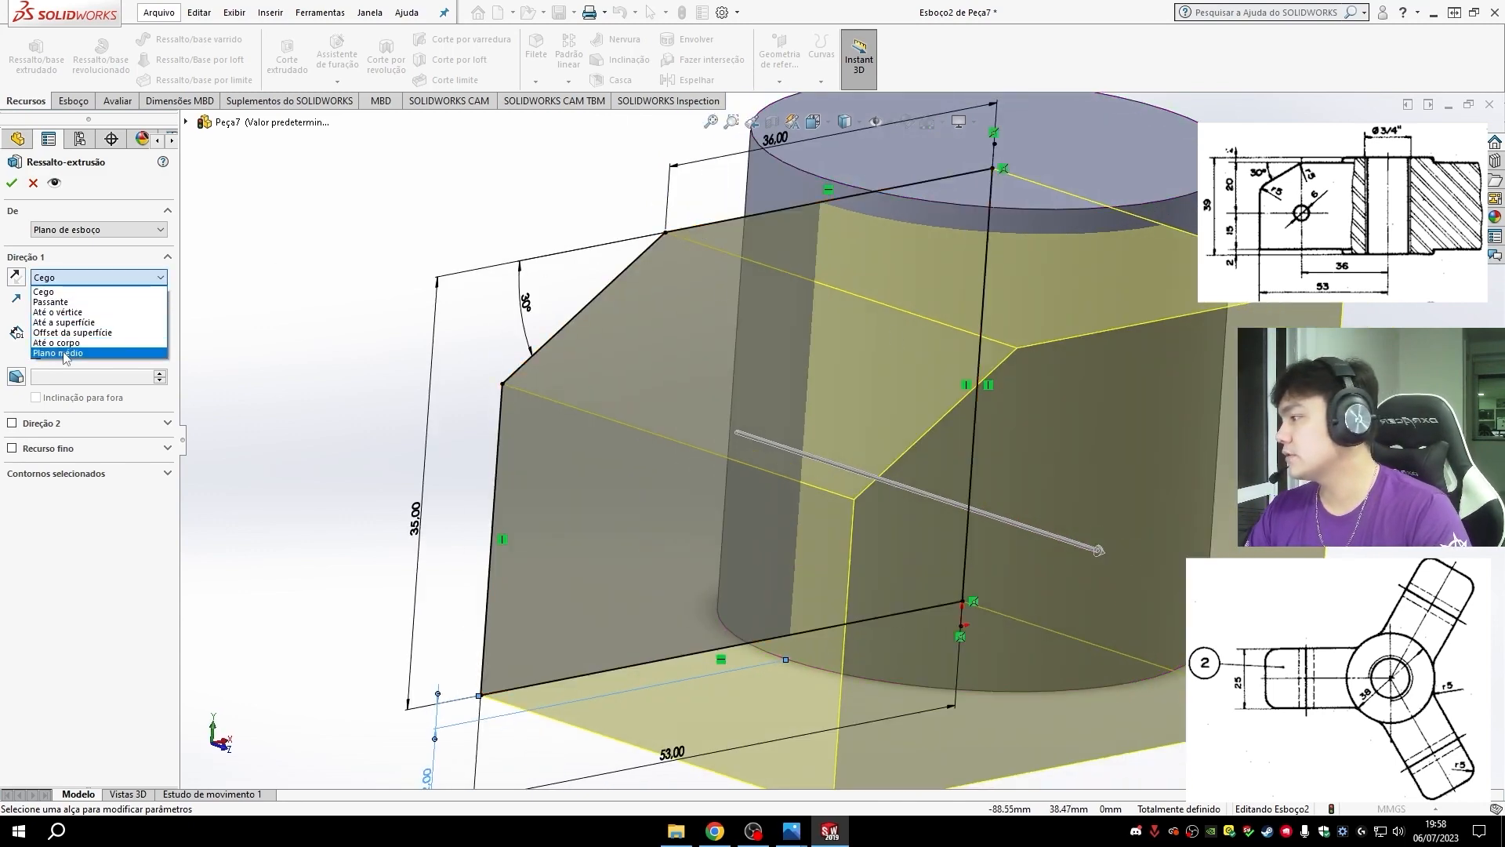
{"action": "left_click", "coordinate": [62, 335]}
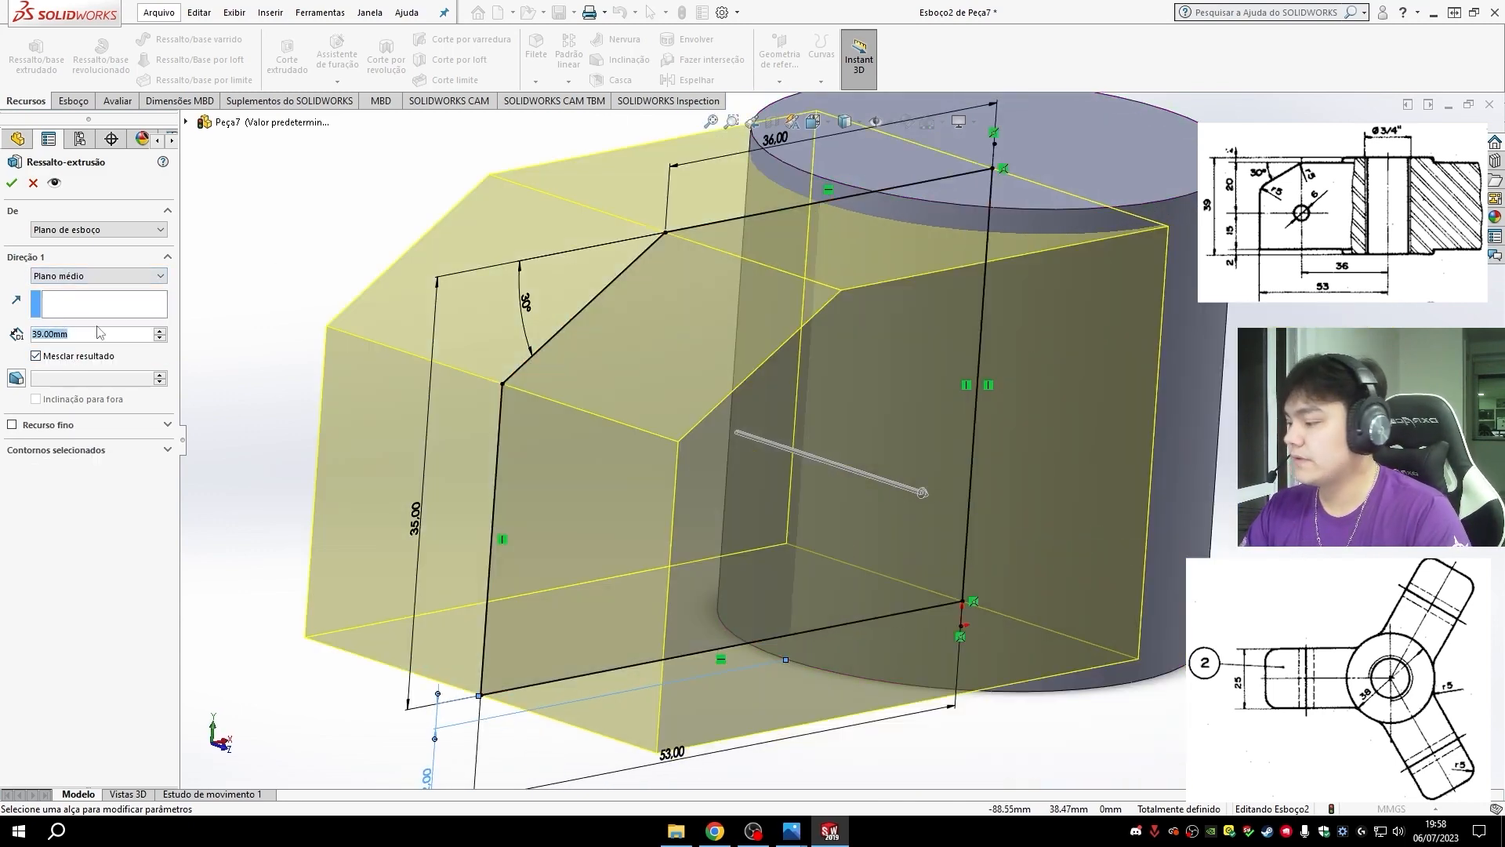
{"action": "type", "text": "25"}
{"action": "key", "text": "Return"}
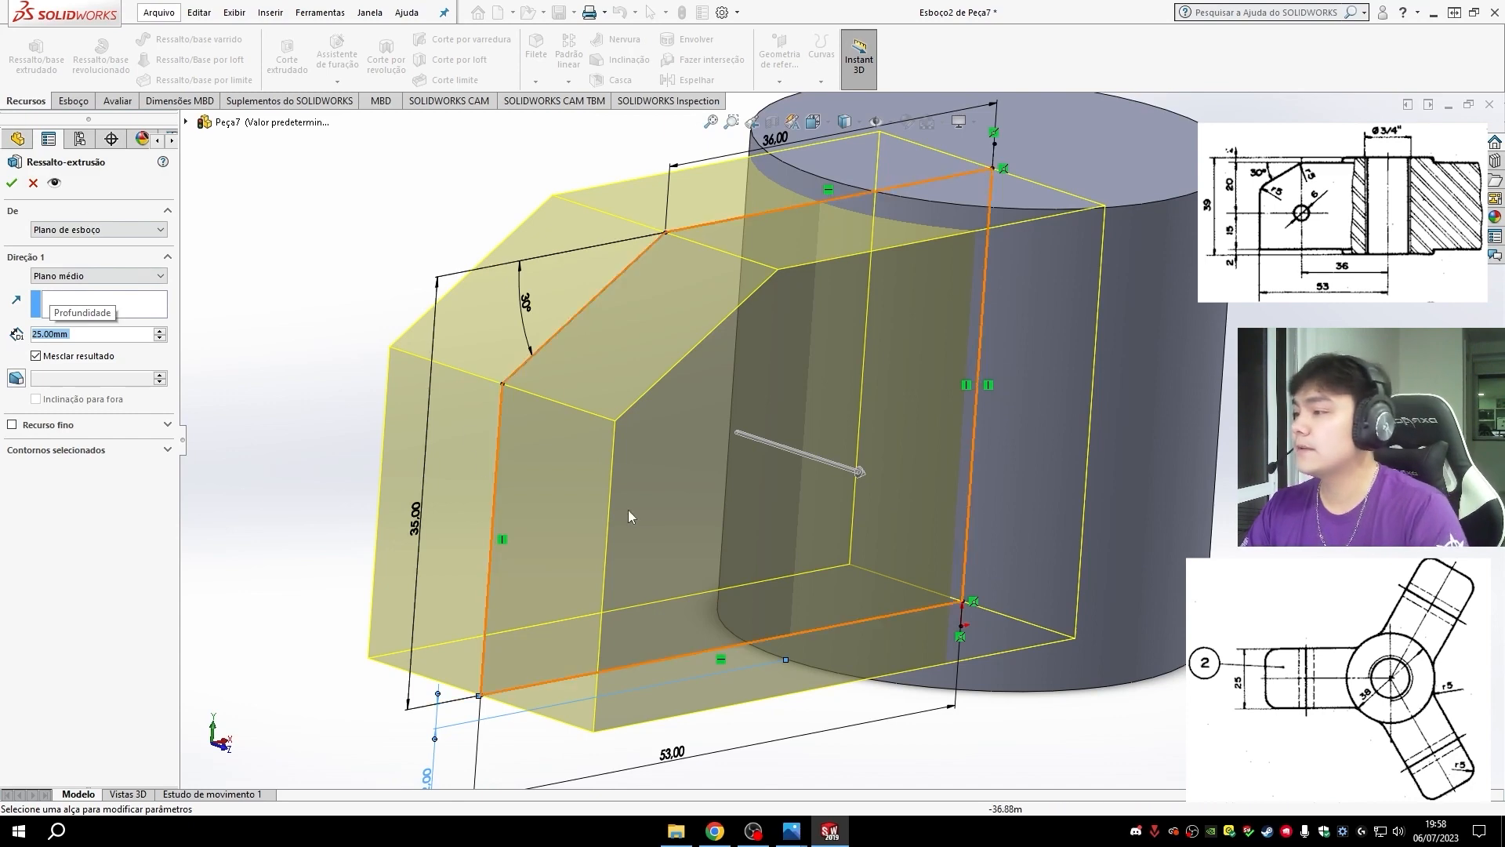
{"action": "left_click", "coordinate": [11, 185]}
- Start a sketch on the arm's flat side face and draw a circle about 8.7 mm in diameter inside it
{"action": "scroll", "coordinate": [1013, 670], "scroll_direction": "down", "scroll_amount": 2}
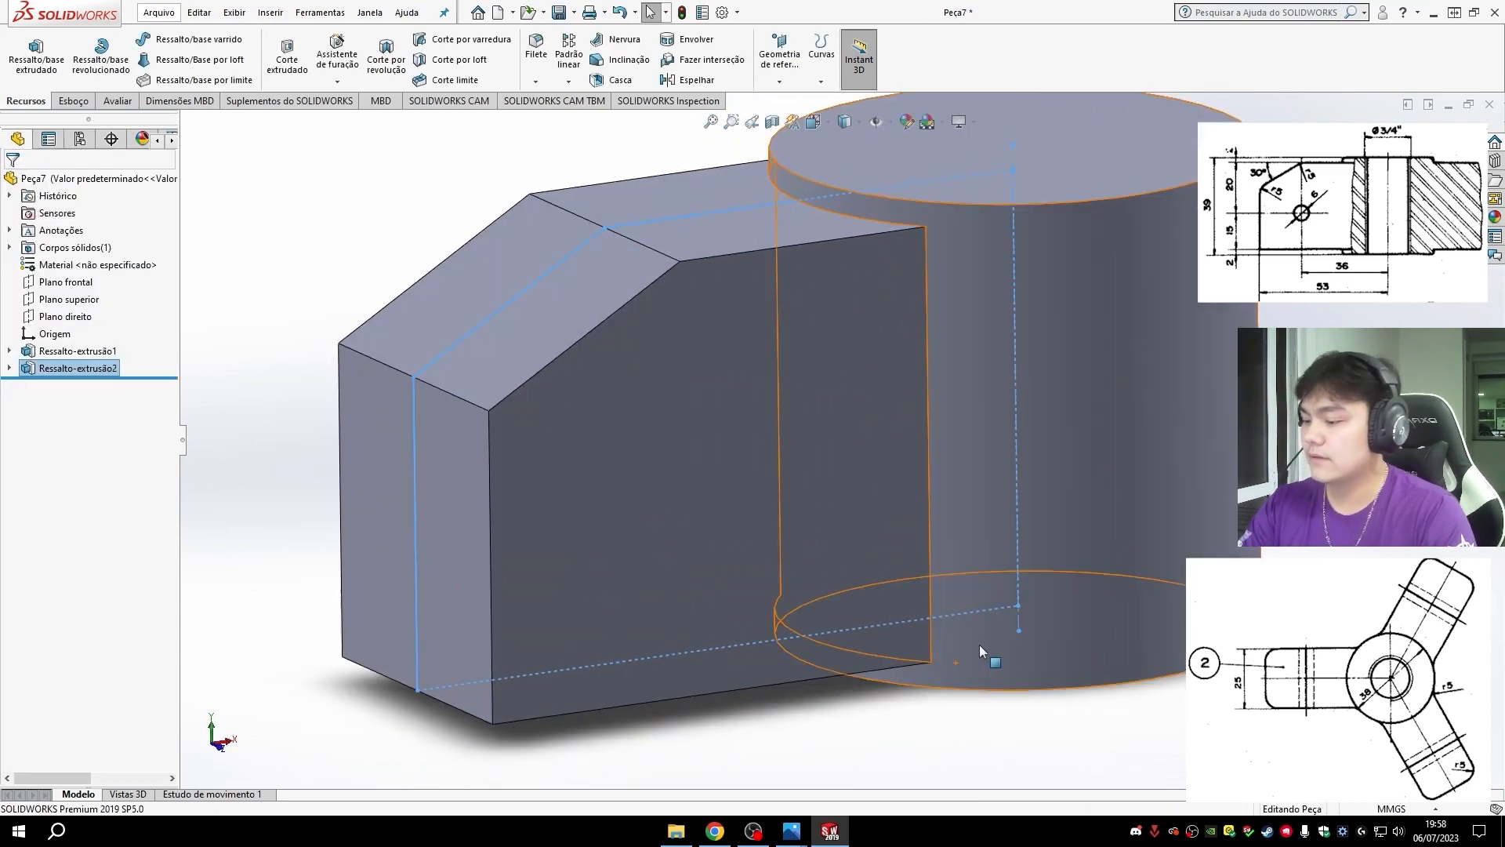
{"action": "middle_click_drag", "start_coordinate": [980, 644], "coordinate": [580, 313]}
{"action": "middle_click_drag", "start_coordinate": [1085, 505], "coordinate": [922, 433]}
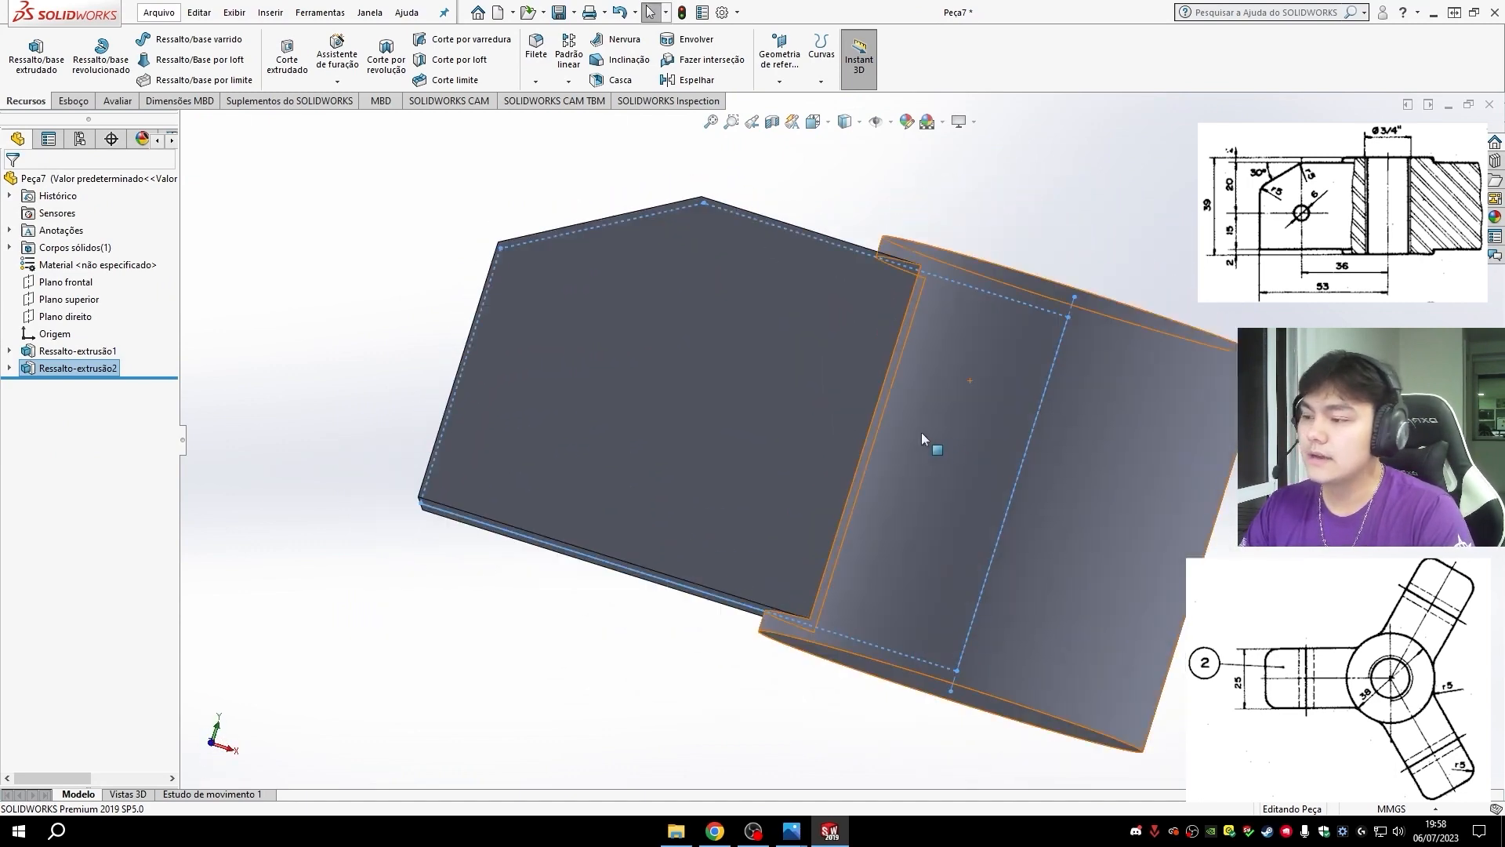
{"action": "left_click", "coordinate": [669, 444]}
{"action": "middle_click_drag", "start_coordinate": [670, 444], "coordinate": [714, 481]}
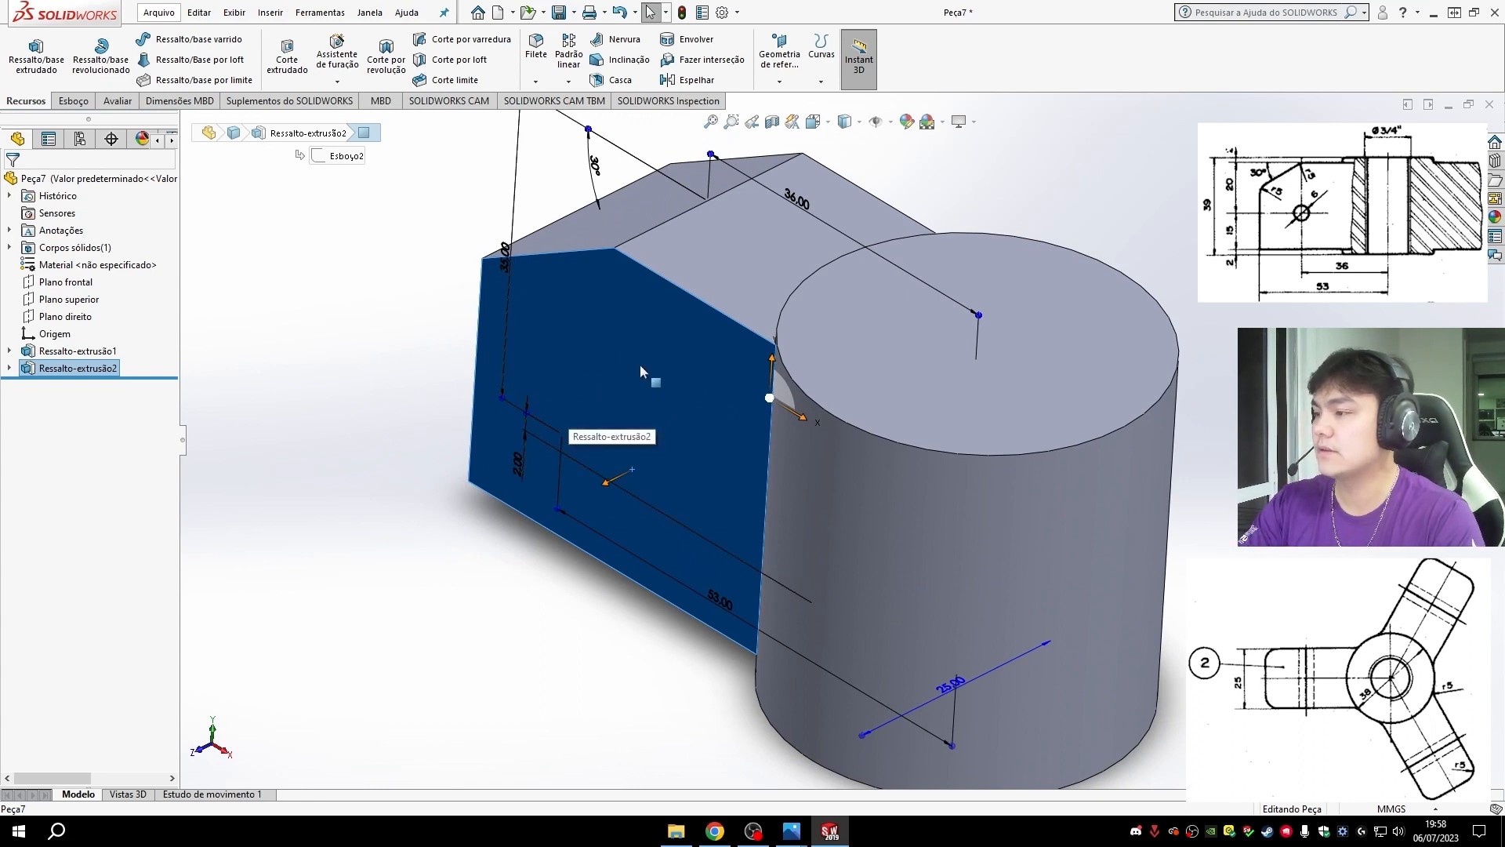
{"action": "key", "text": "ctrl+8"}
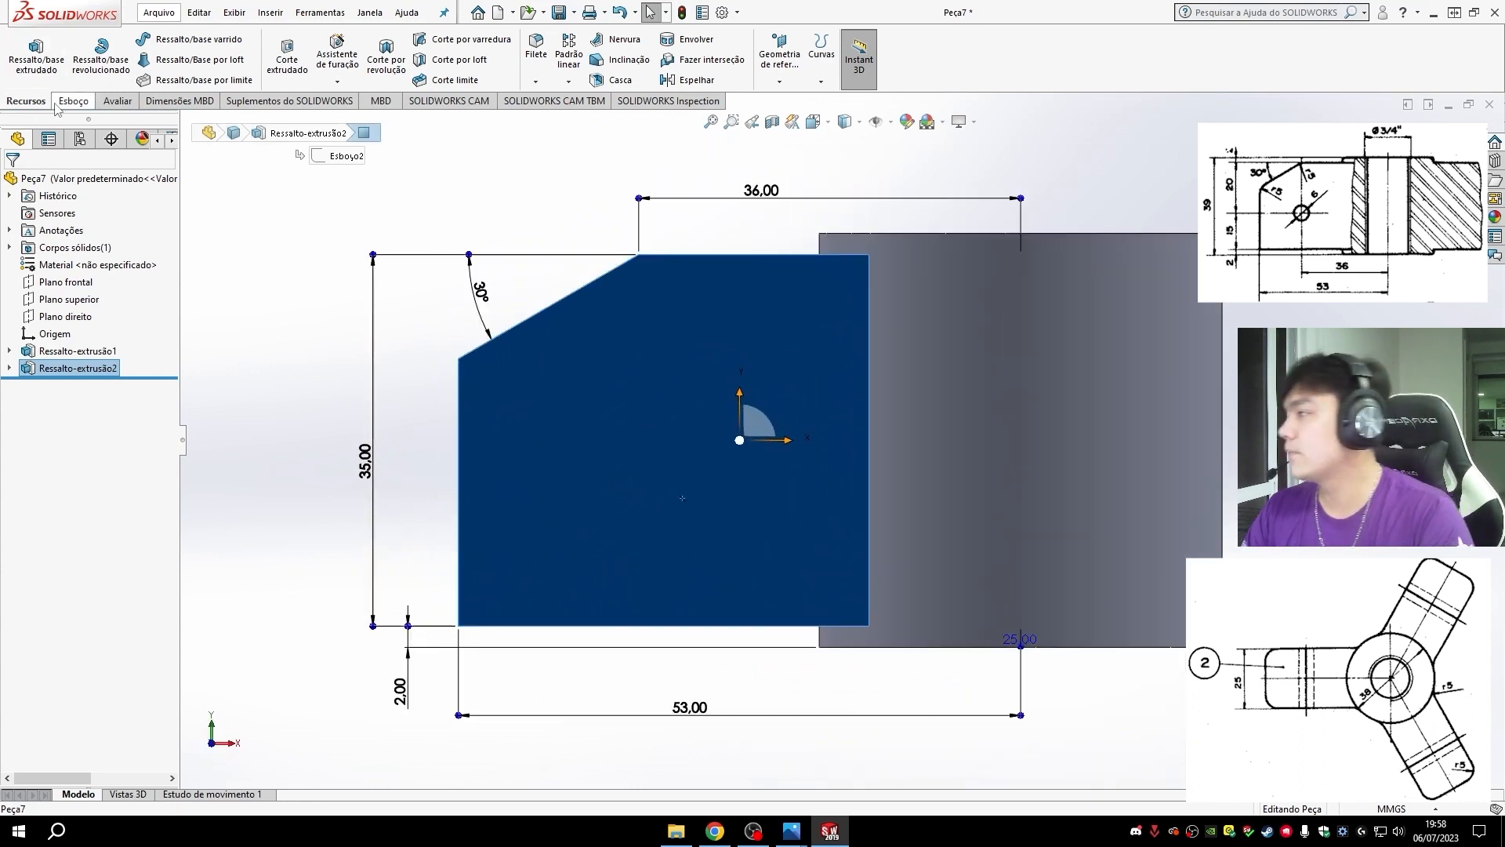
{"action": "left_click", "coordinate": [73, 102]}
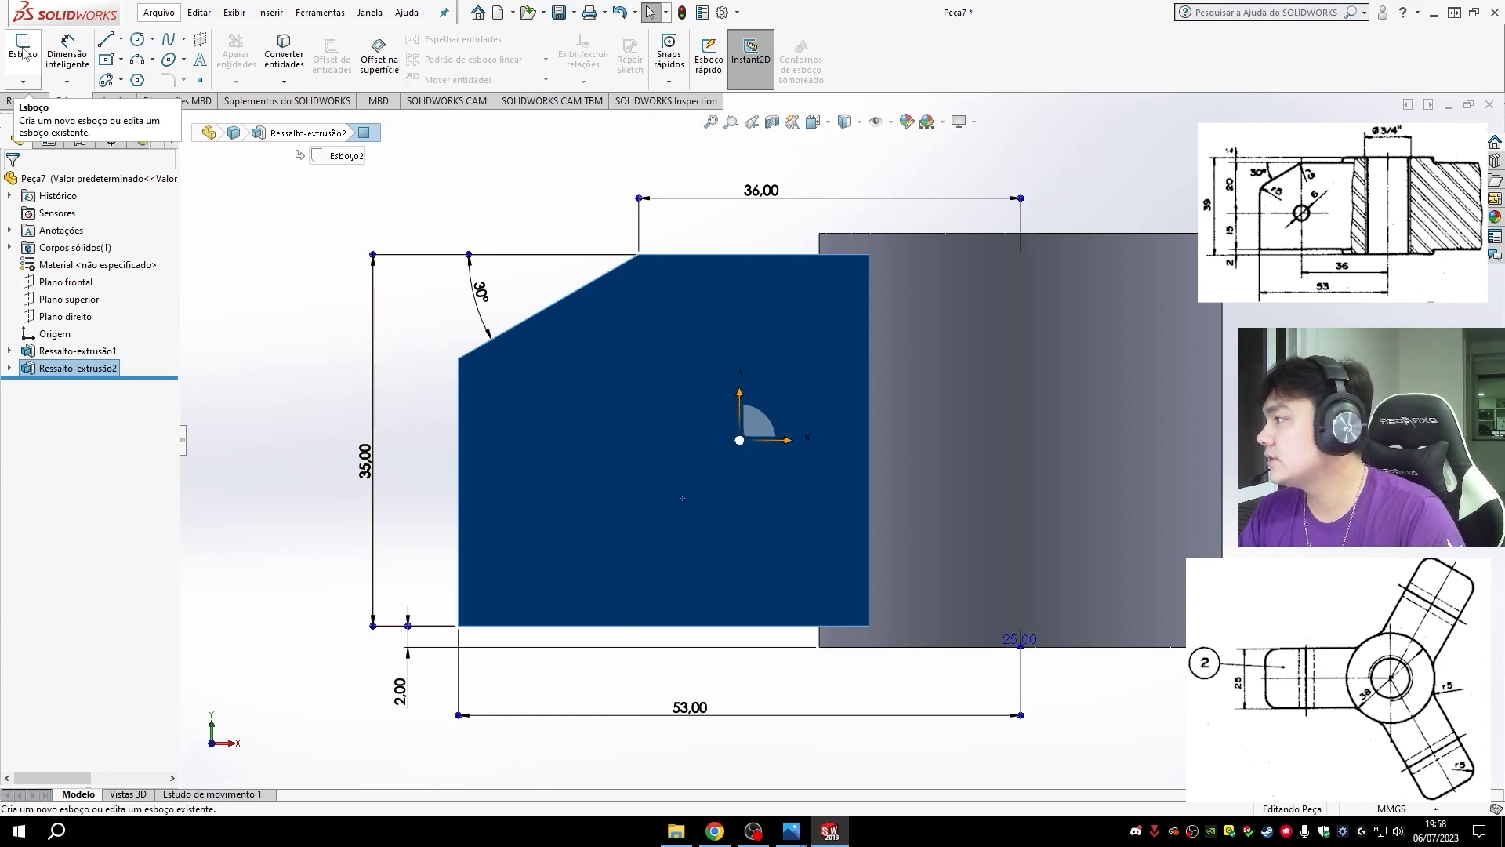
{"action": "left_click", "coordinate": [24, 53]}
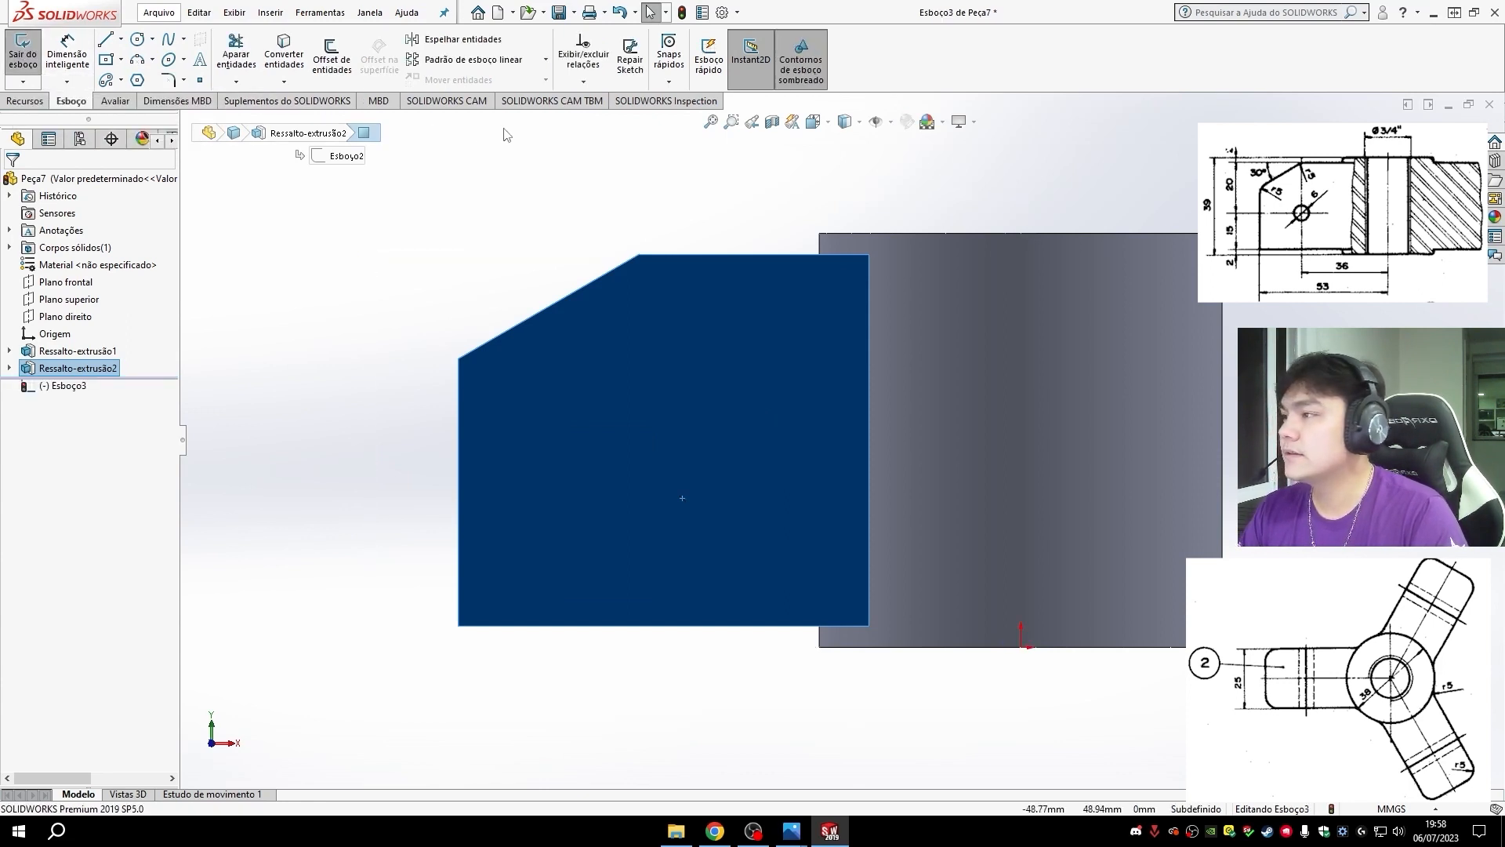
{"action": "left_click", "coordinate": [137, 39]}
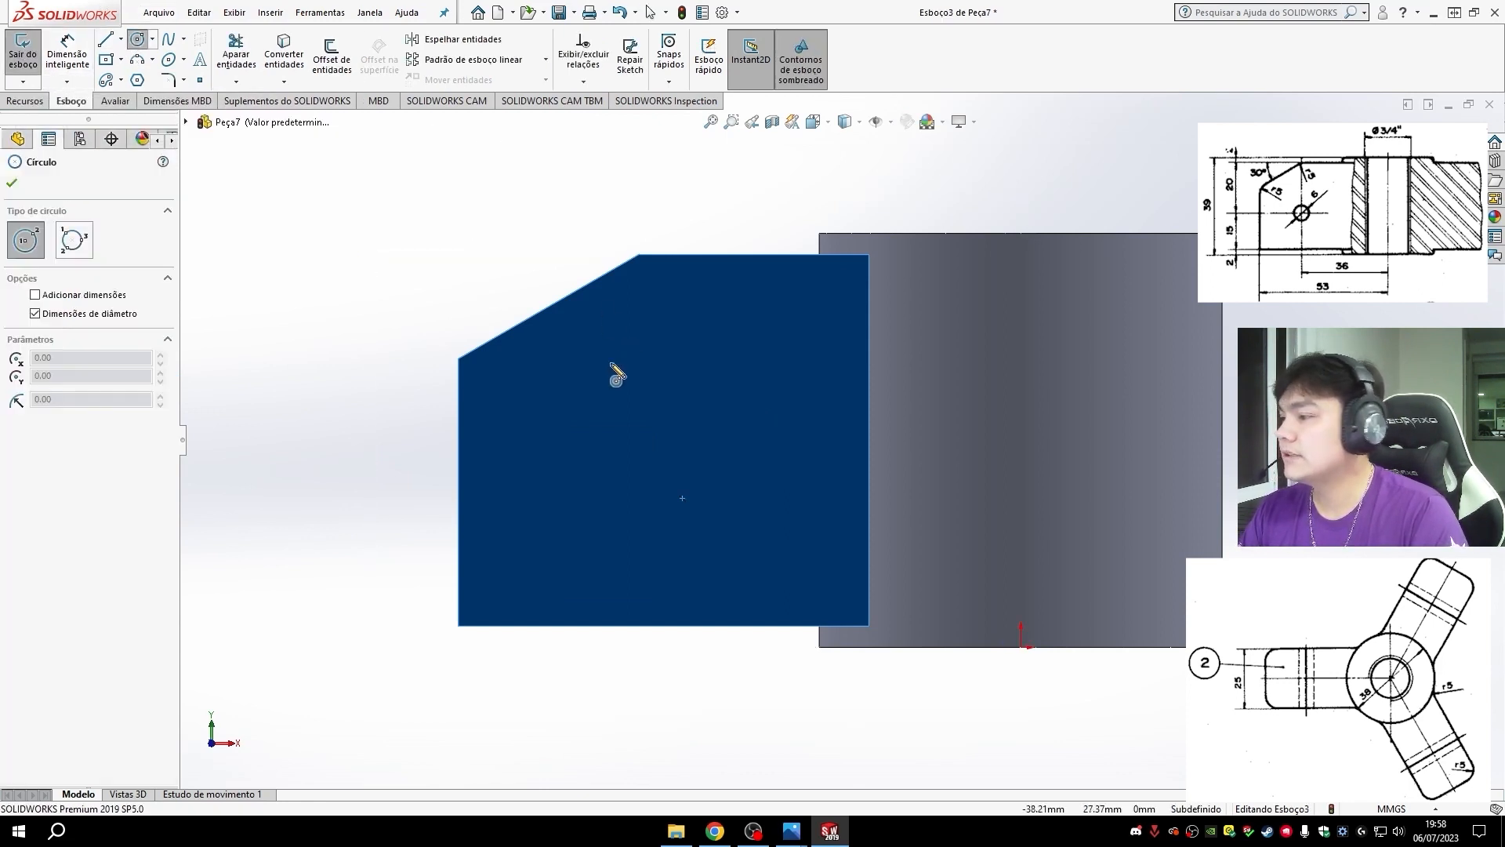
{"action": "left_click", "coordinate": [637, 444]}
{"action": "left_click", "coordinate": [679, 463]}
{"action": "key", "text": "Escape"}
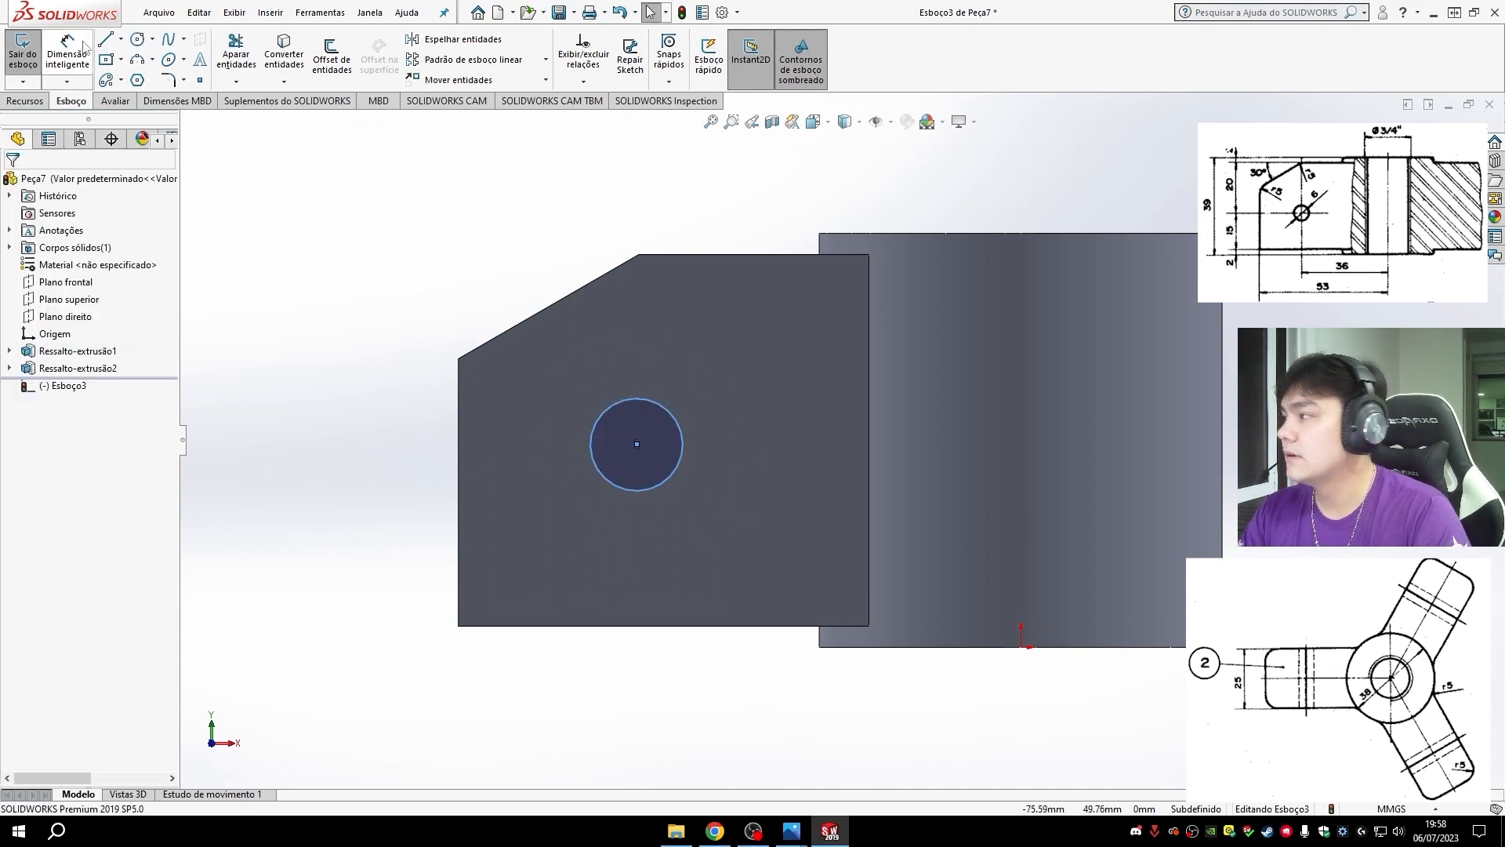
- Draw a vertical centerline from the corner between the arm's top and slanted edges down toward the circle
{"action": "left_click", "coordinate": [121, 38]}
{"action": "left_click", "coordinate": [141, 74]}
{"action": "left_click", "coordinate": [638, 254]}
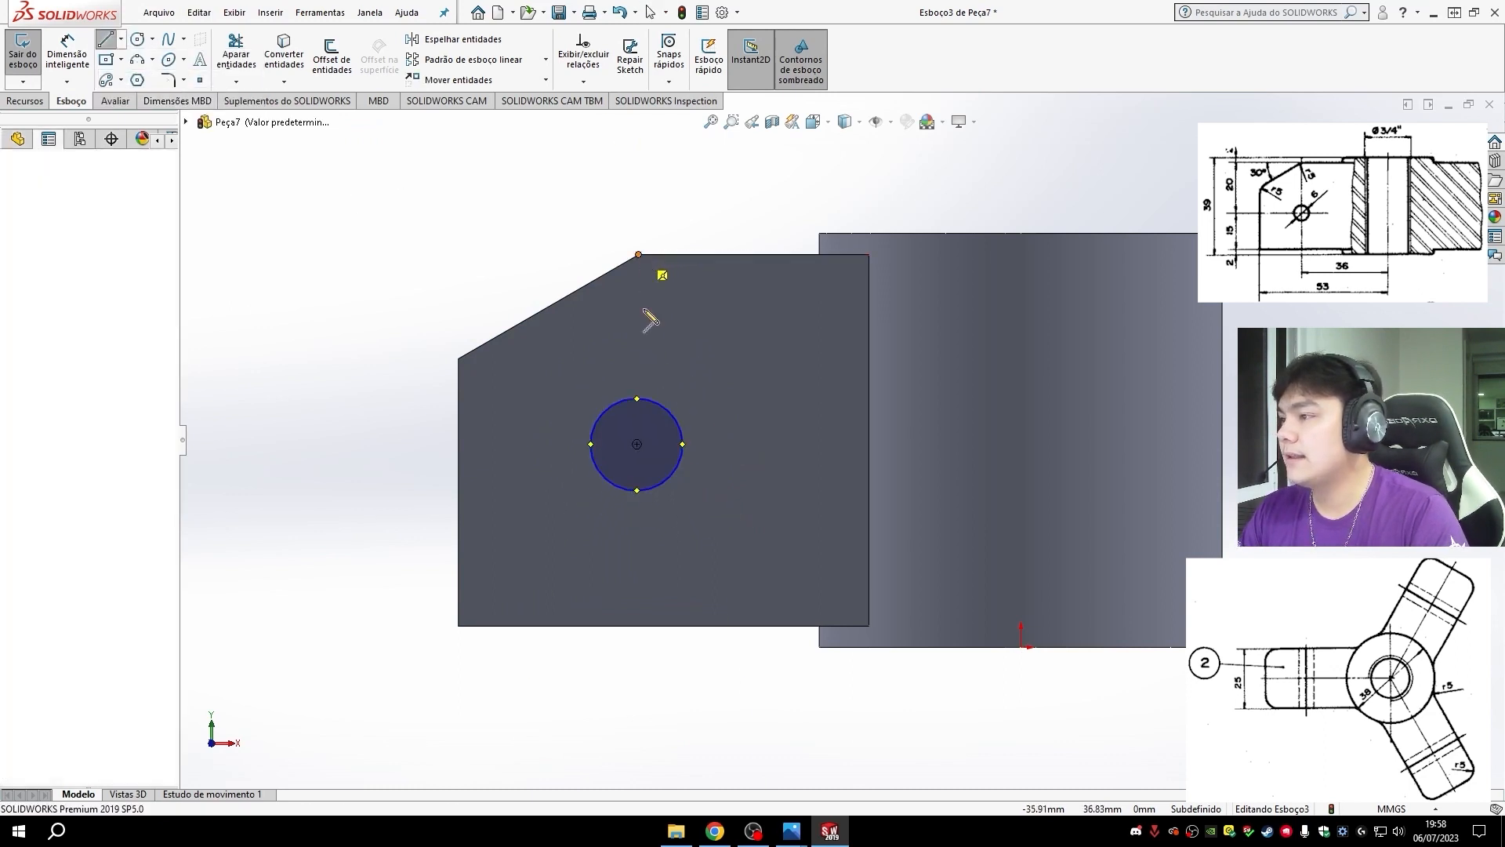
{"action": "left_click", "coordinate": [639, 380]}
{"action": "key", "text": "Escape"}
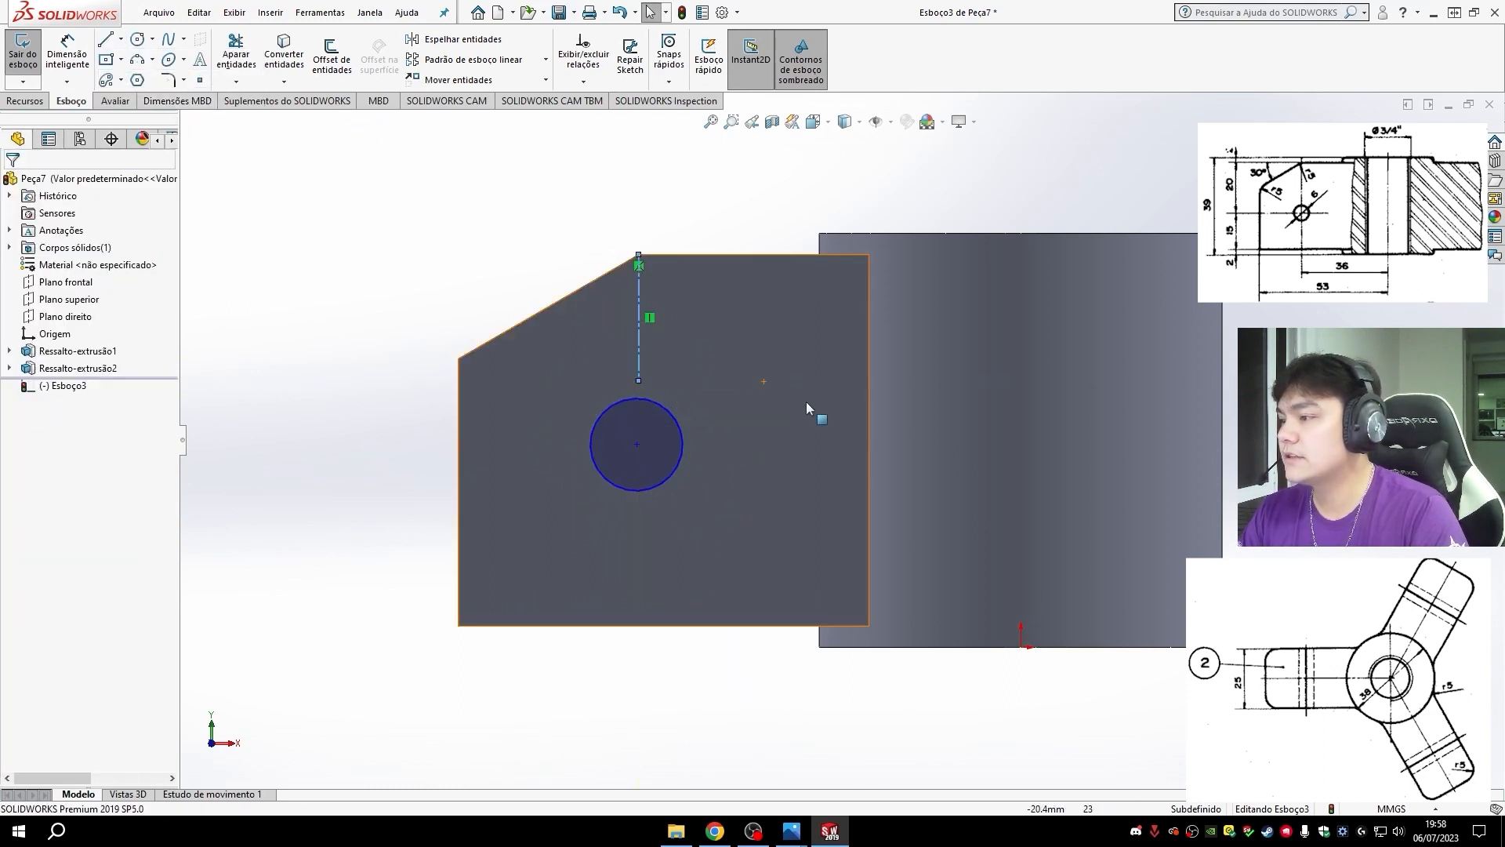
- Merge the centerline's lower endpoint with the circle's center and shift the circle up along the centerline
{"action": "left_click", "coordinate": [639, 380]}
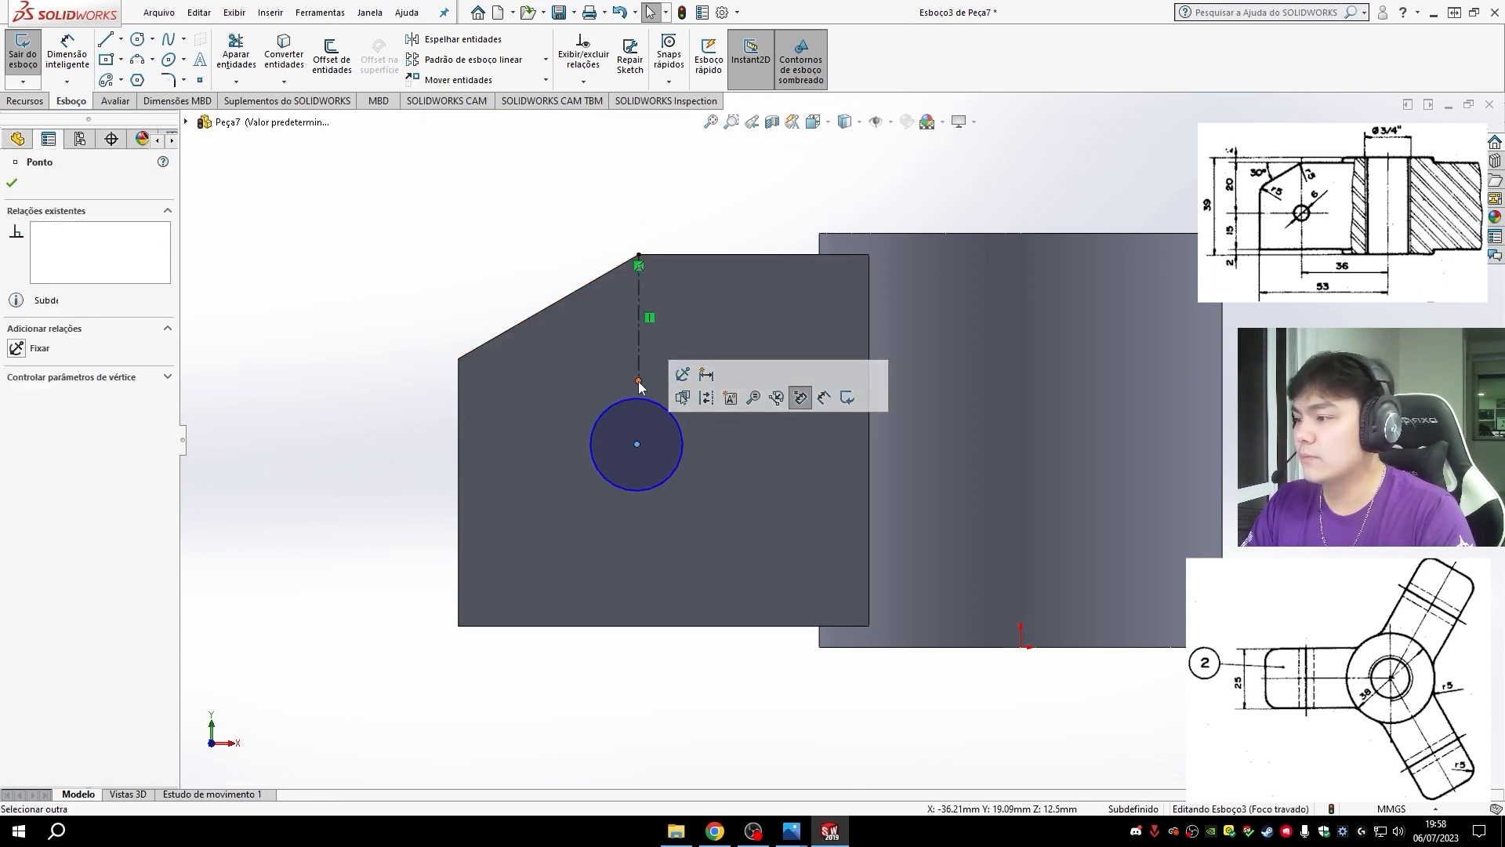
{"action": "left_click", "coordinate": [637, 444], "text": "ctrl"}
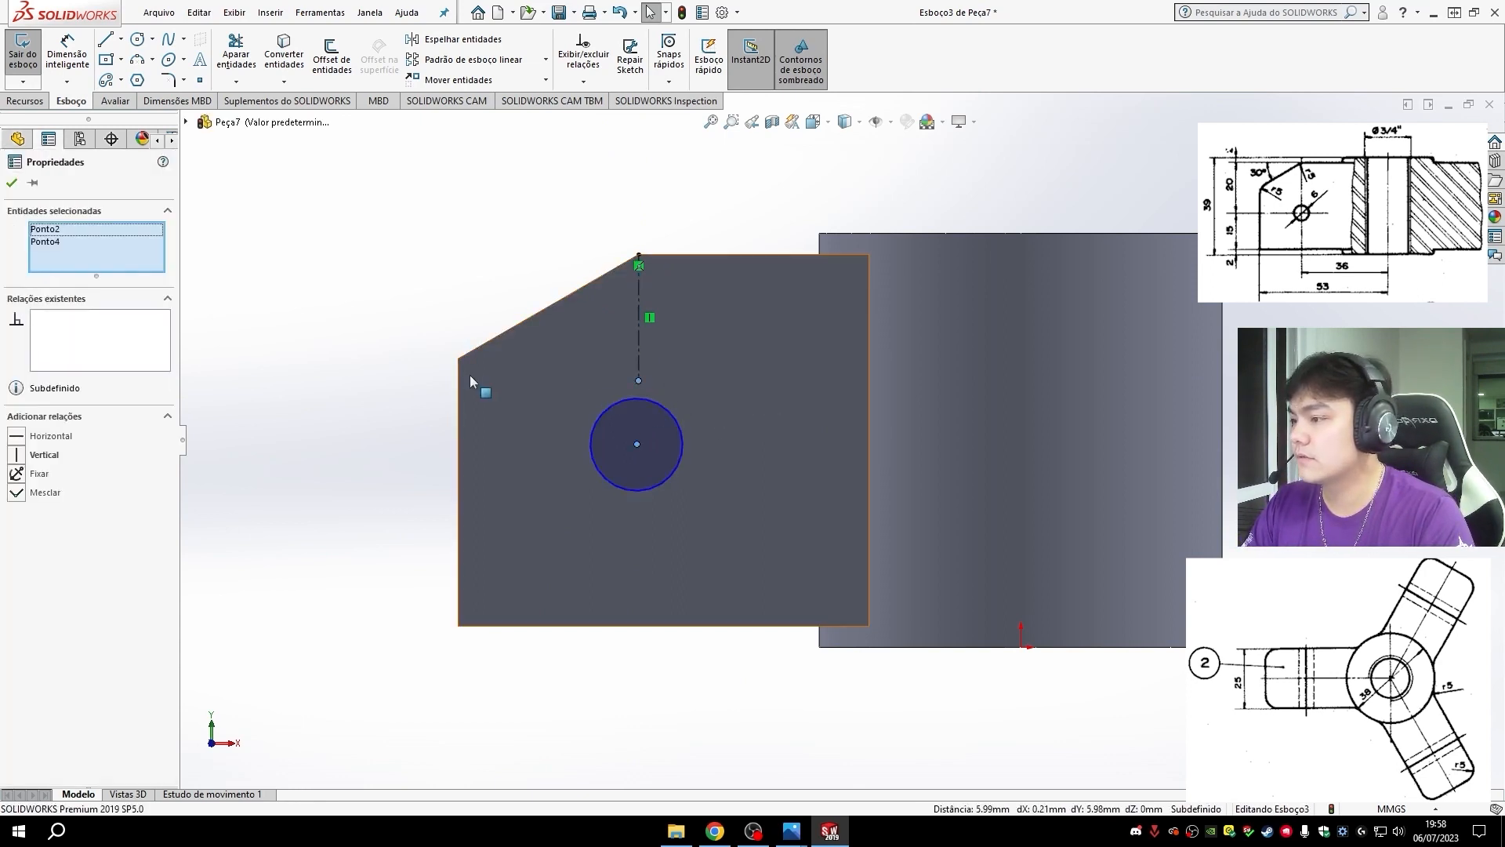
{"action": "left_click", "coordinate": [19, 494]}
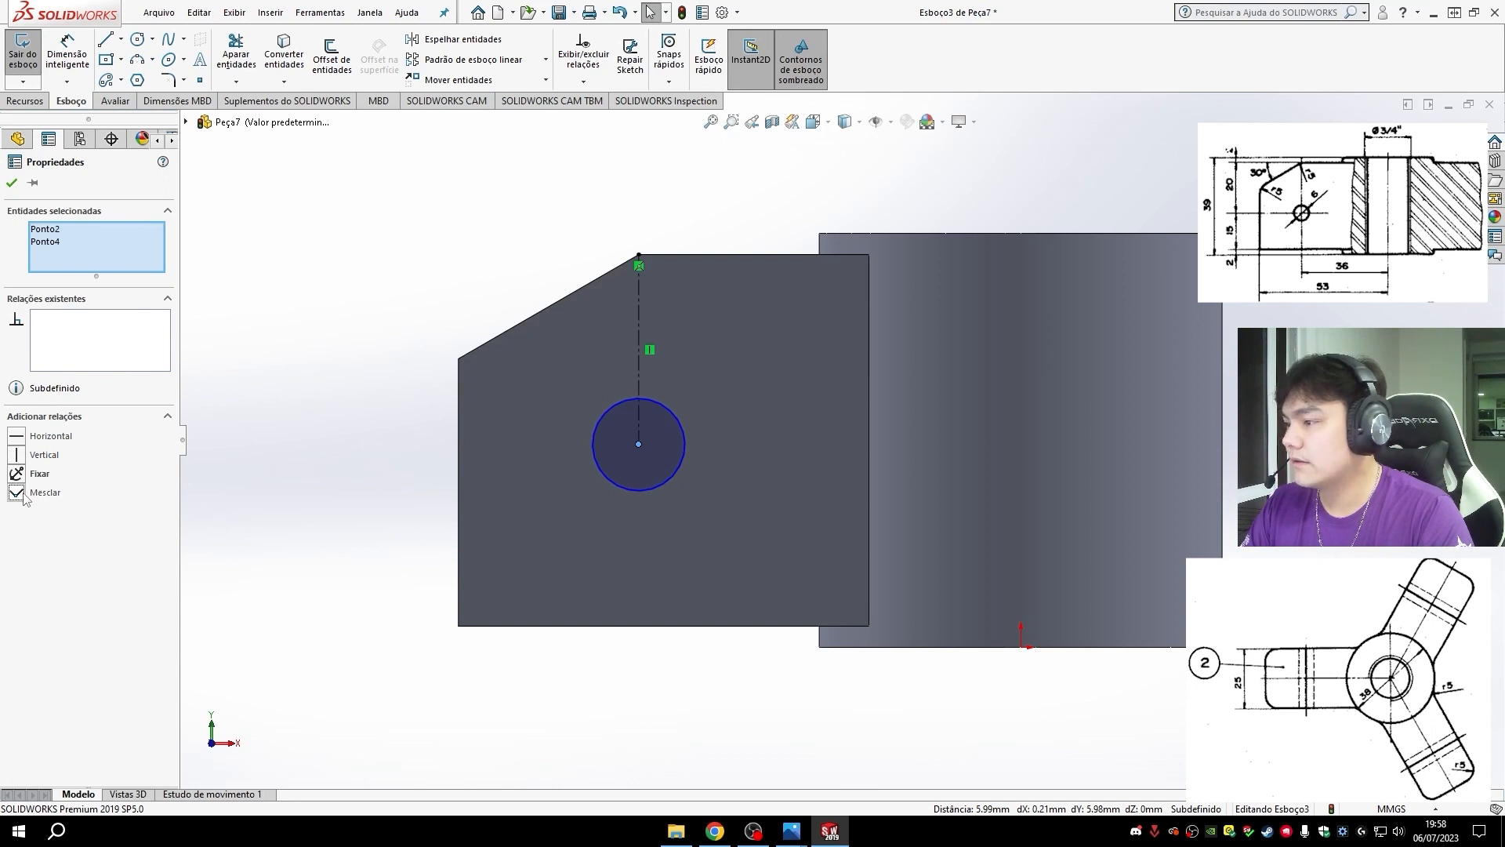
{"action": "left_click", "coordinate": [304, 314]}
{"action": "left_click_drag", "start_coordinate": [639, 445], "coordinate": [636, 373]}
{"action": "left_click_drag", "start_coordinate": [641, 485], "coordinate": [636, 418]}
- Dimension the centerline's length and set it to 20 mm
{"action": "left_click", "coordinate": [70, 60]}
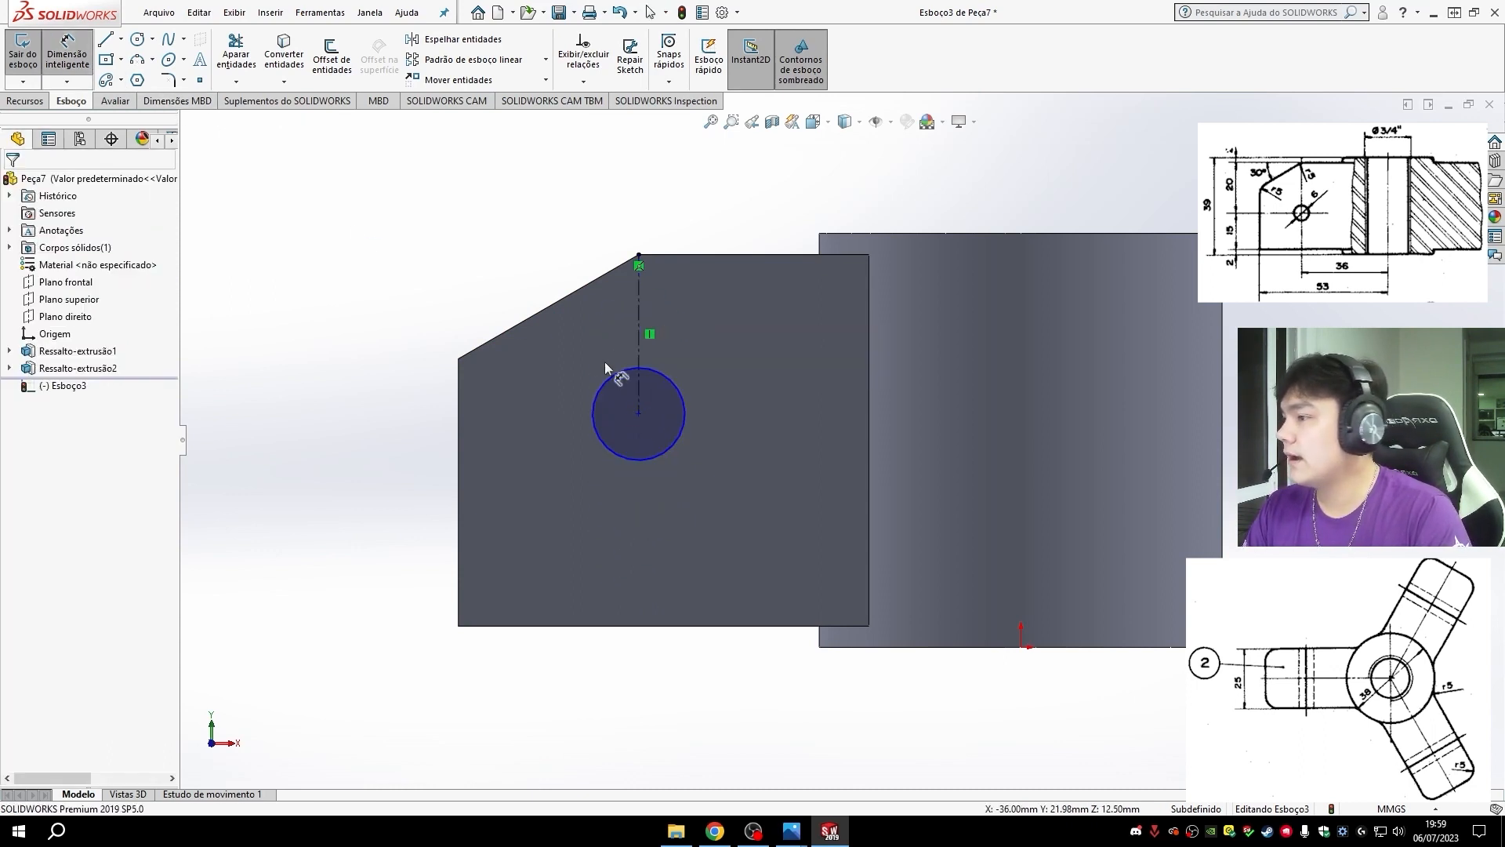
{"action": "left_click", "coordinate": [639, 325]}
{"action": "left_click", "coordinate": [350, 337]}
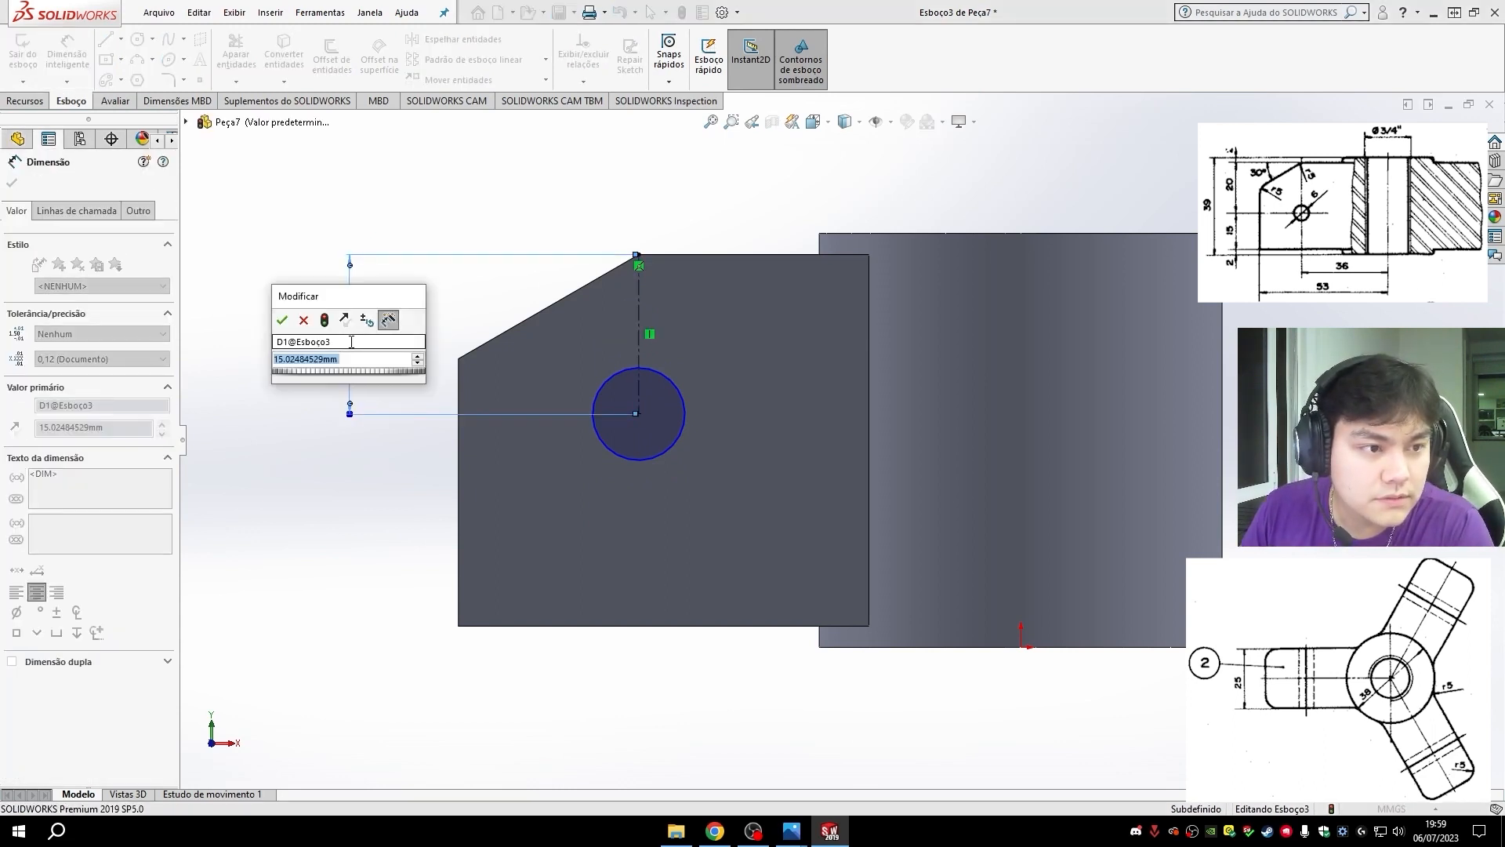
{"action": "type", "text": "20"}
{"action": "key", "text": "Return"}
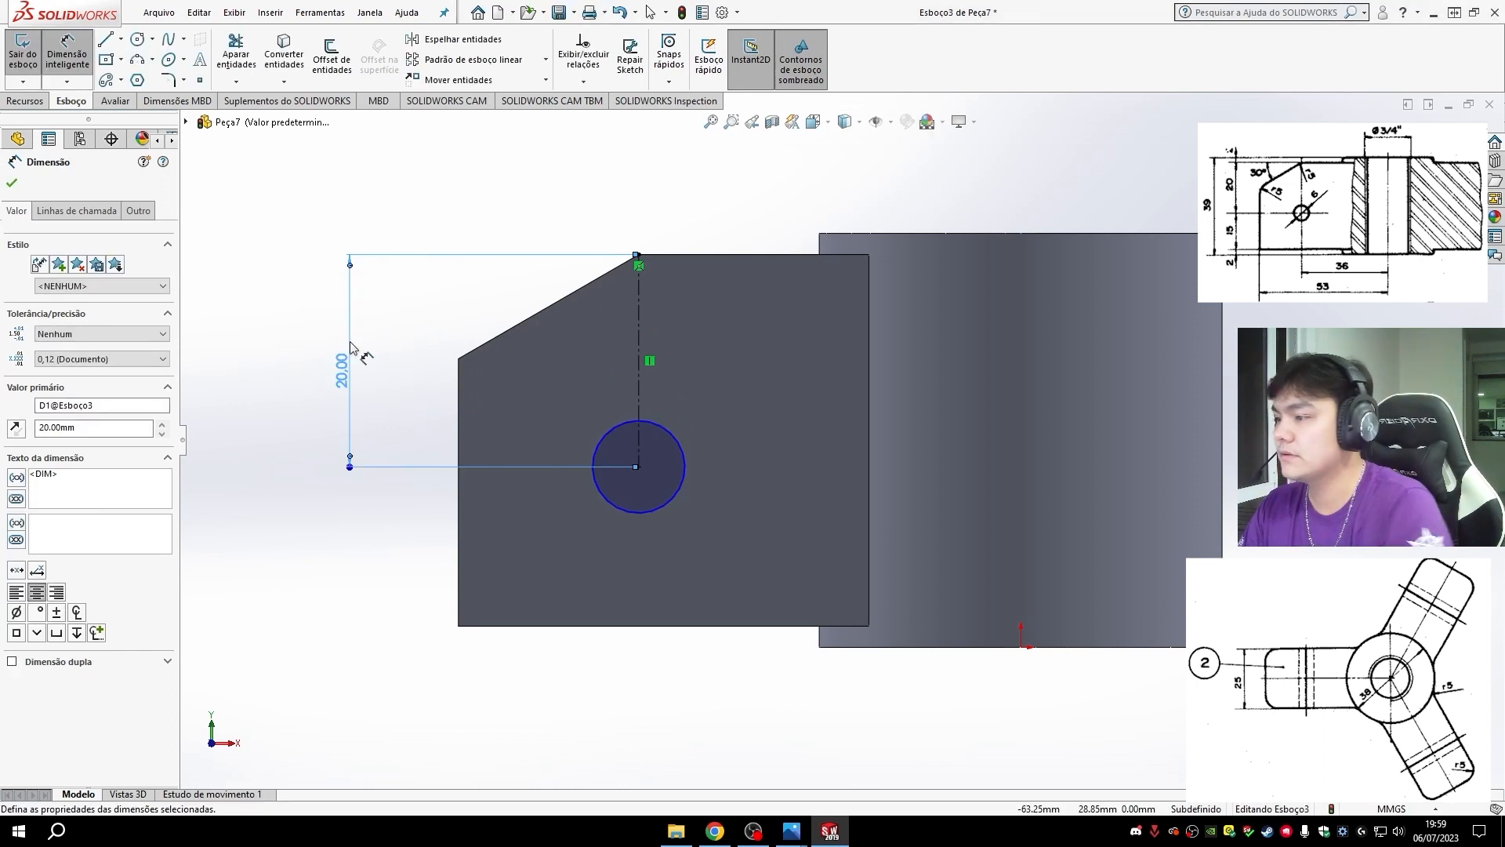
- Dimension the circle's diameter and set it to 6 mm
{"action": "left_click", "coordinate": [683, 467]}
{"action": "left_click", "coordinate": [757, 463]}
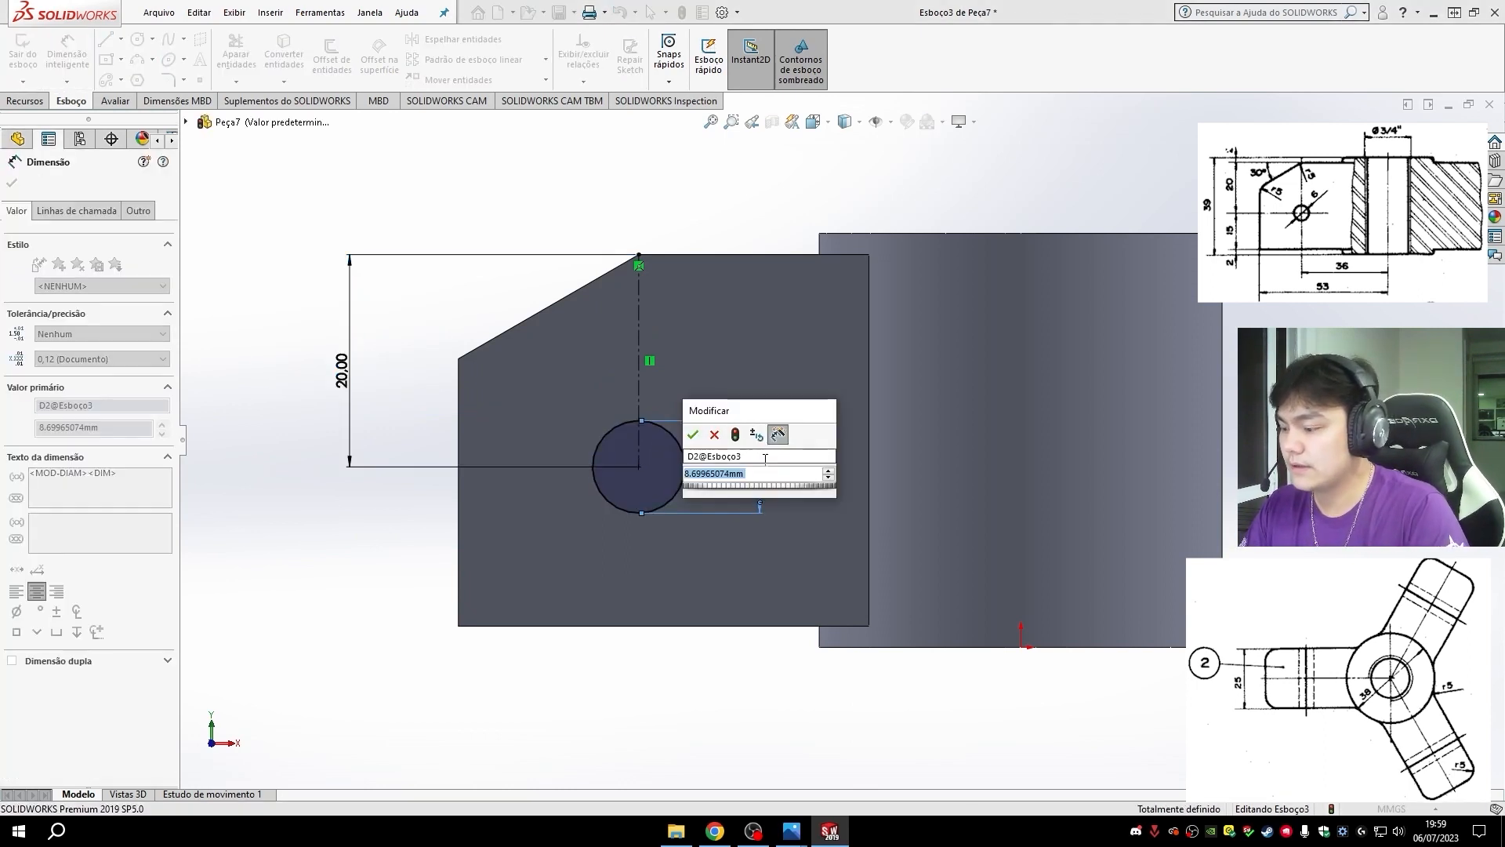
{"action": "type", "text": "6"}
{"action": "key", "text": "Return"}
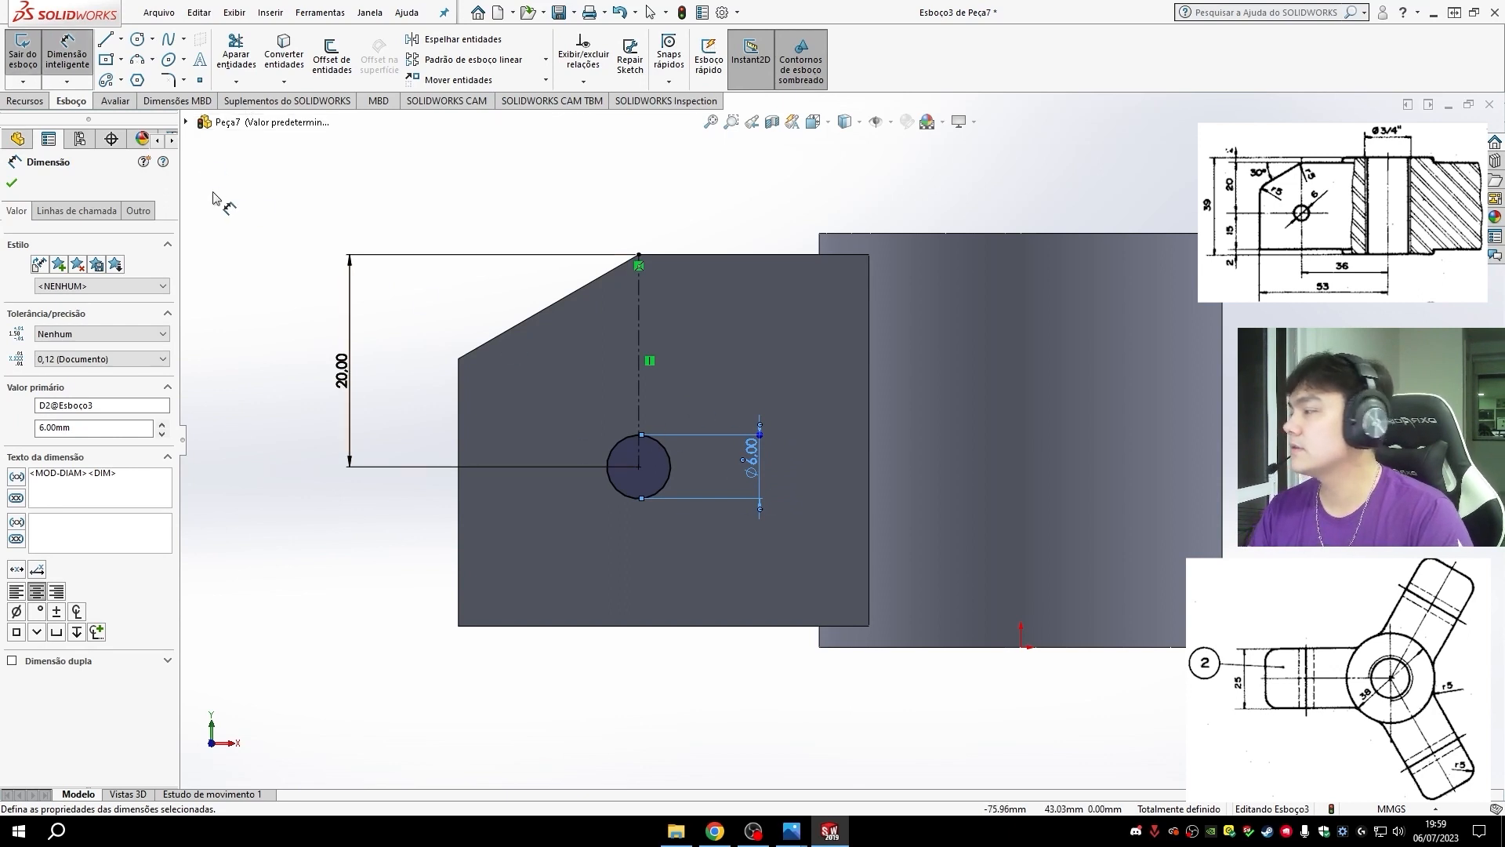
- Cut the 6 mm circle through the arm with an extruded cut using the Up To Next (Até o próximo) end condition
{"action": "left_click", "coordinate": [15, 105]}
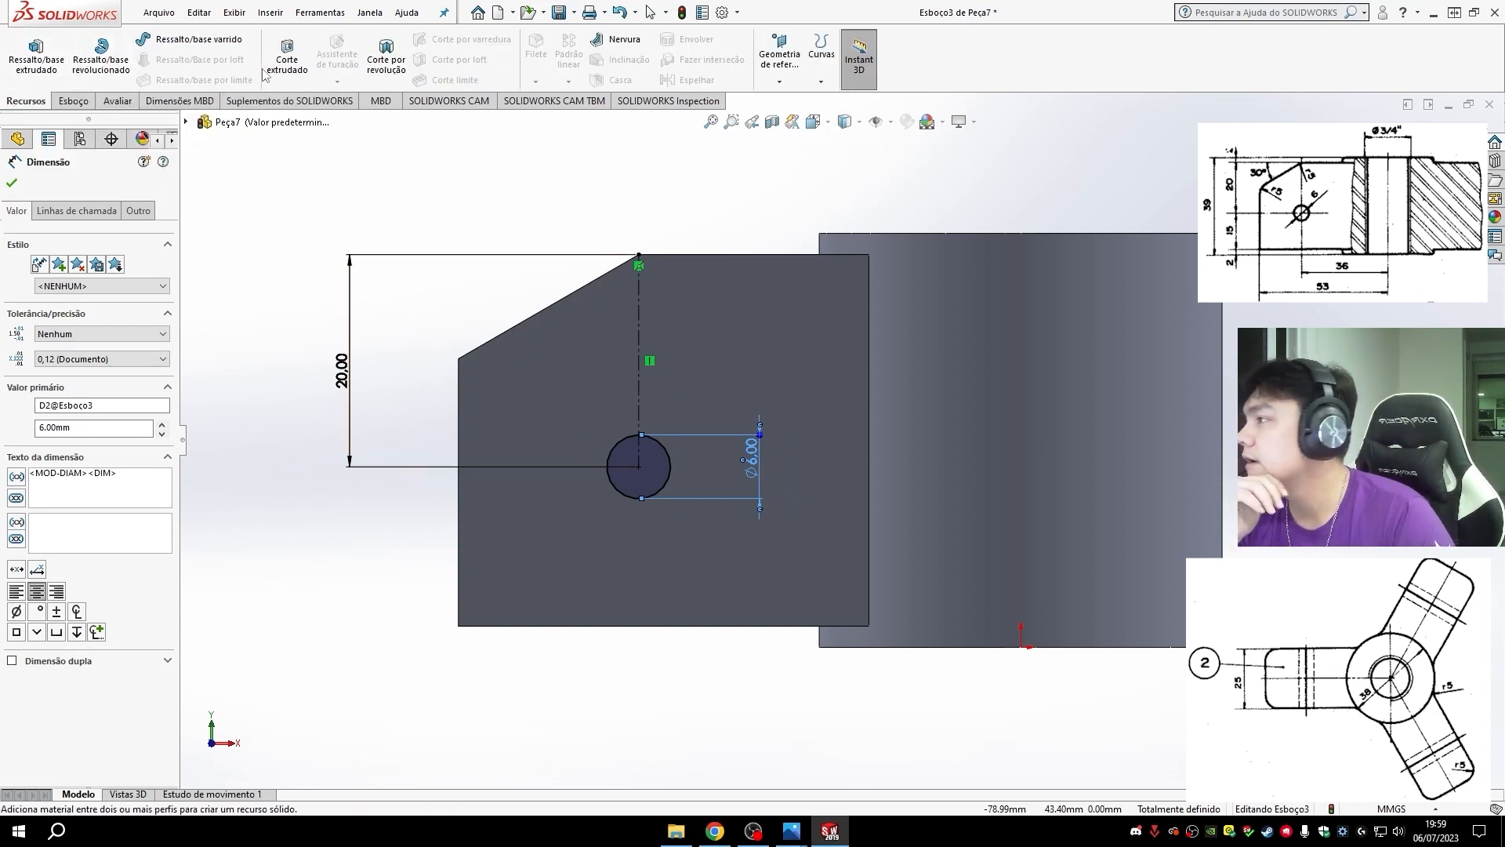
{"action": "left_click", "coordinate": [286, 56]}
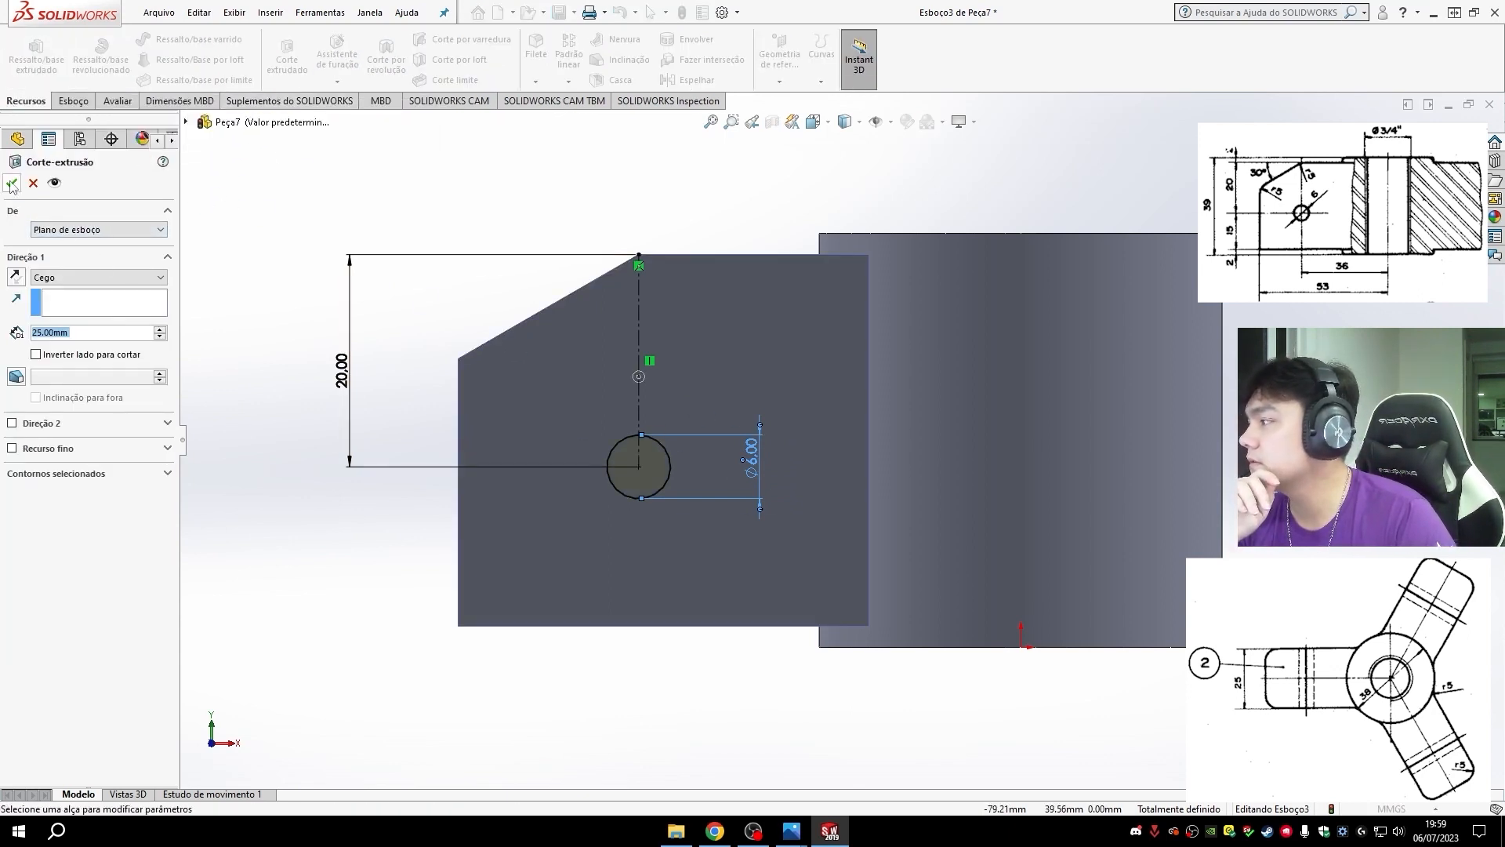
{"action": "left_click", "coordinate": [98, 276]}
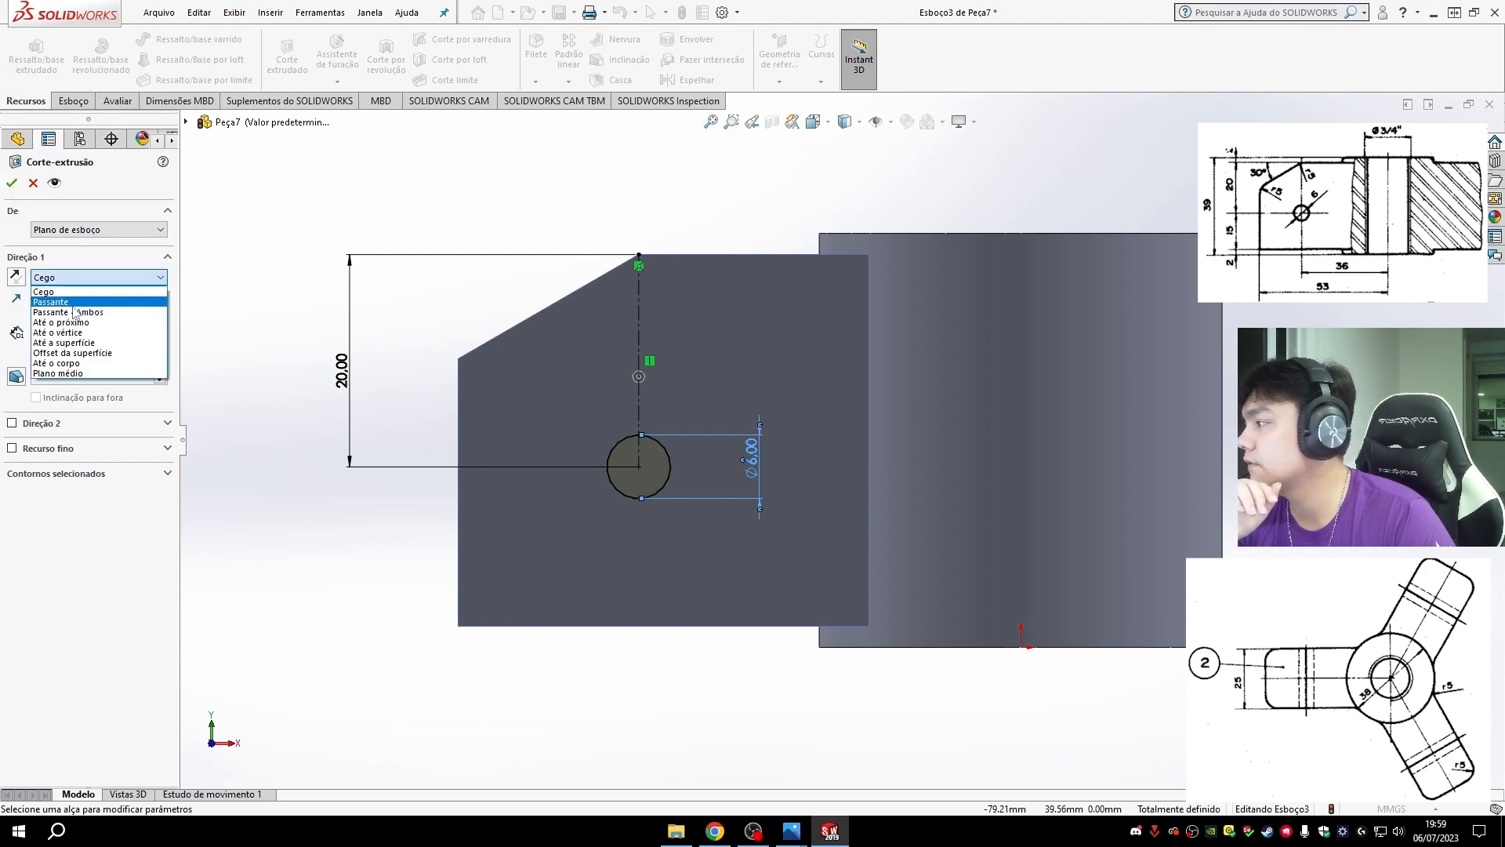
{"action": "left_click", "coordinate": [79, 319]}
{"action": "mouse_move", "coordinate": [560, 710]}
{"action": "middle_mouse_down"}
{"action": "mouse_move", "coordinate": [910, 519]}
{"action": "mouse_move", "coordinate": [549, 502]}
{"action": "middle_mouse_up"}
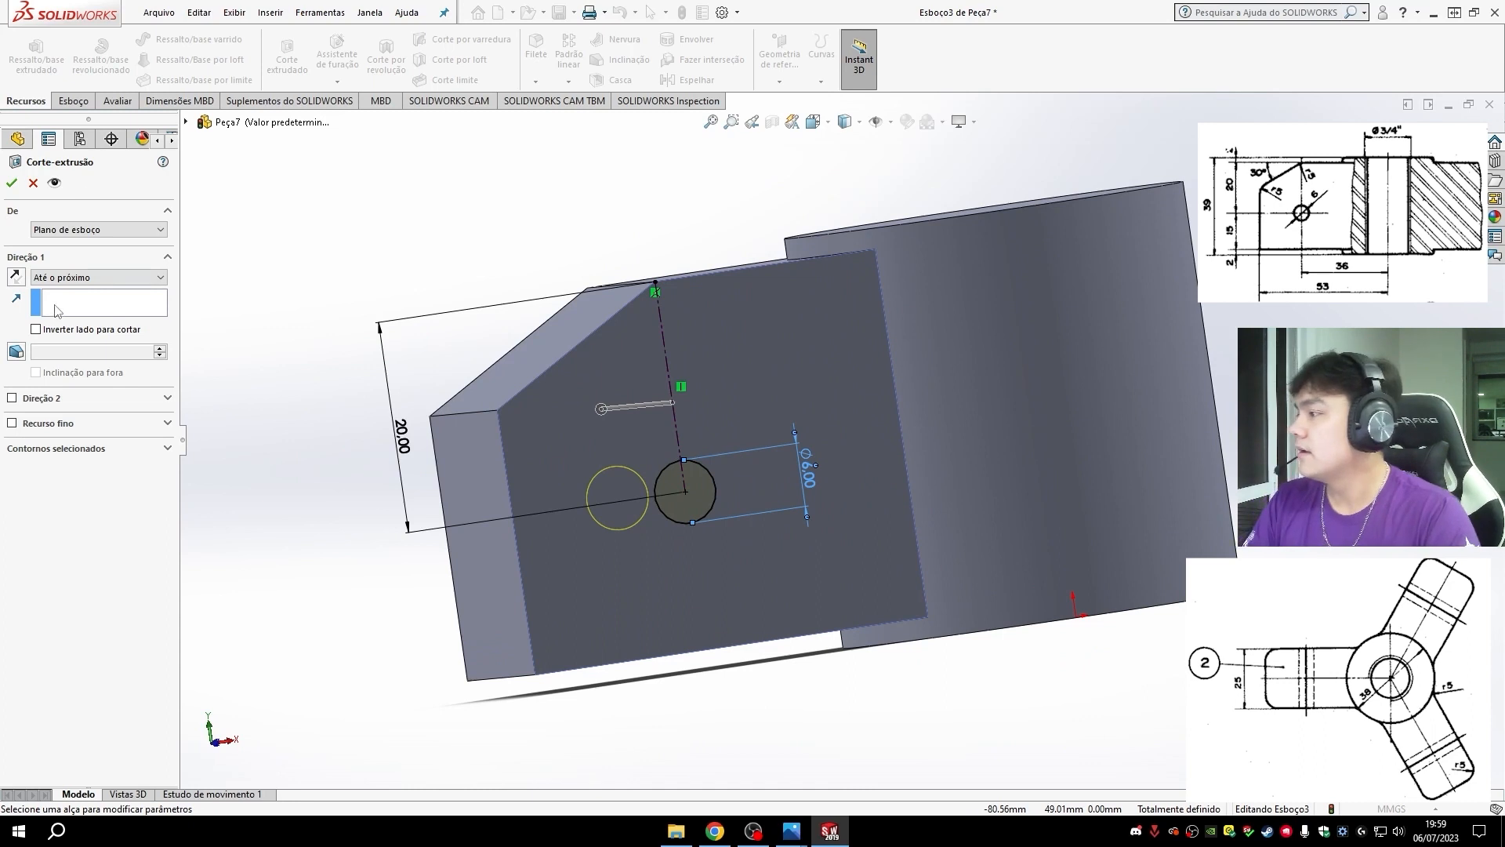
{"action": "left_click", "coordinate": [11, 185]}
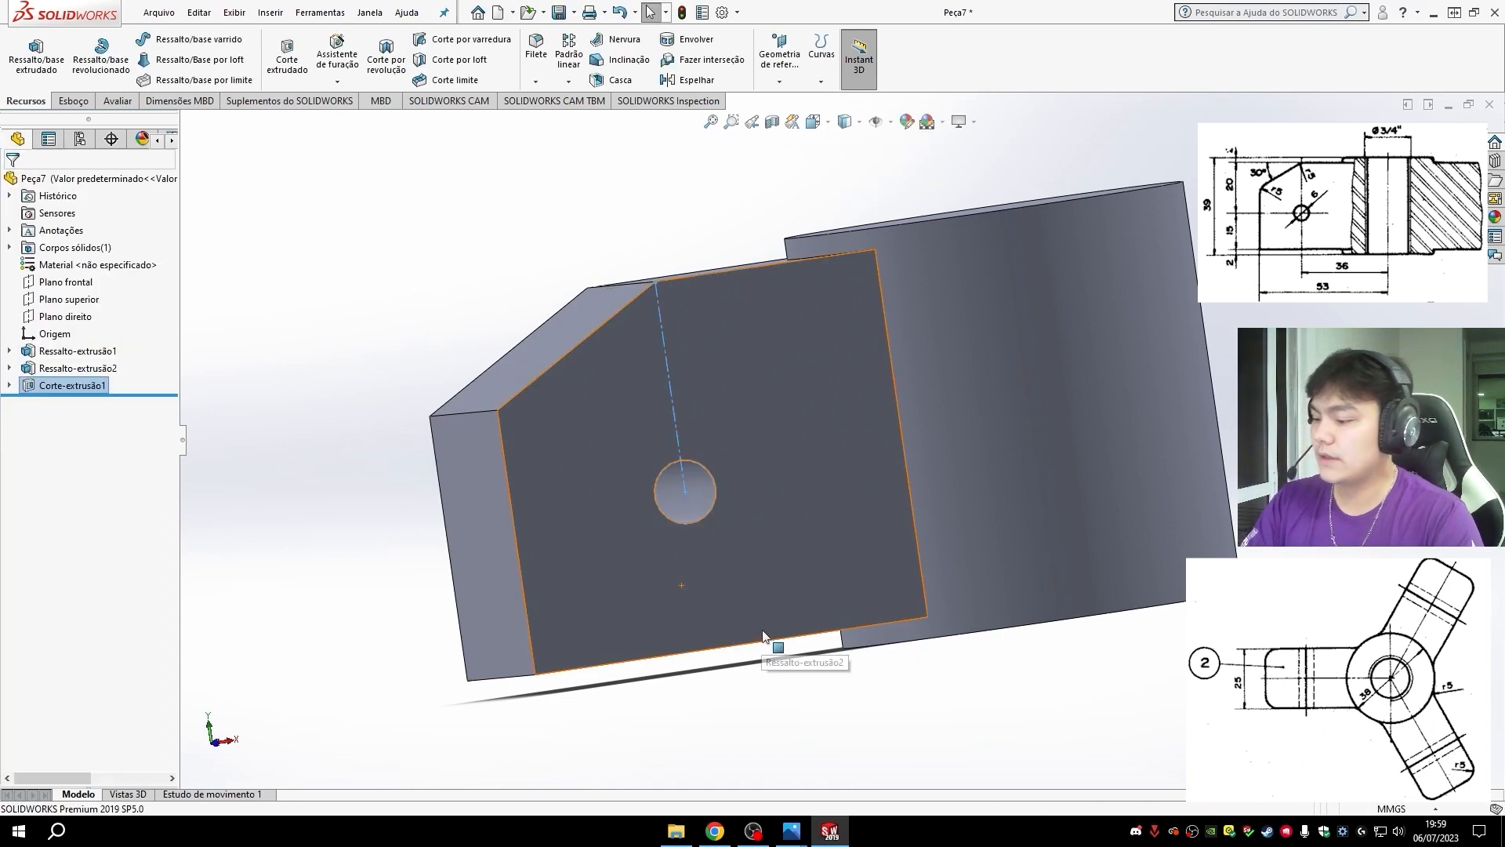
- Start a symmetric constant-size fillet and select the upper and lower edges of the arm's slanted face
{"action": "middle_click_drag", "start_coordinate": [773, 645], "coordinate": [901, 627]}
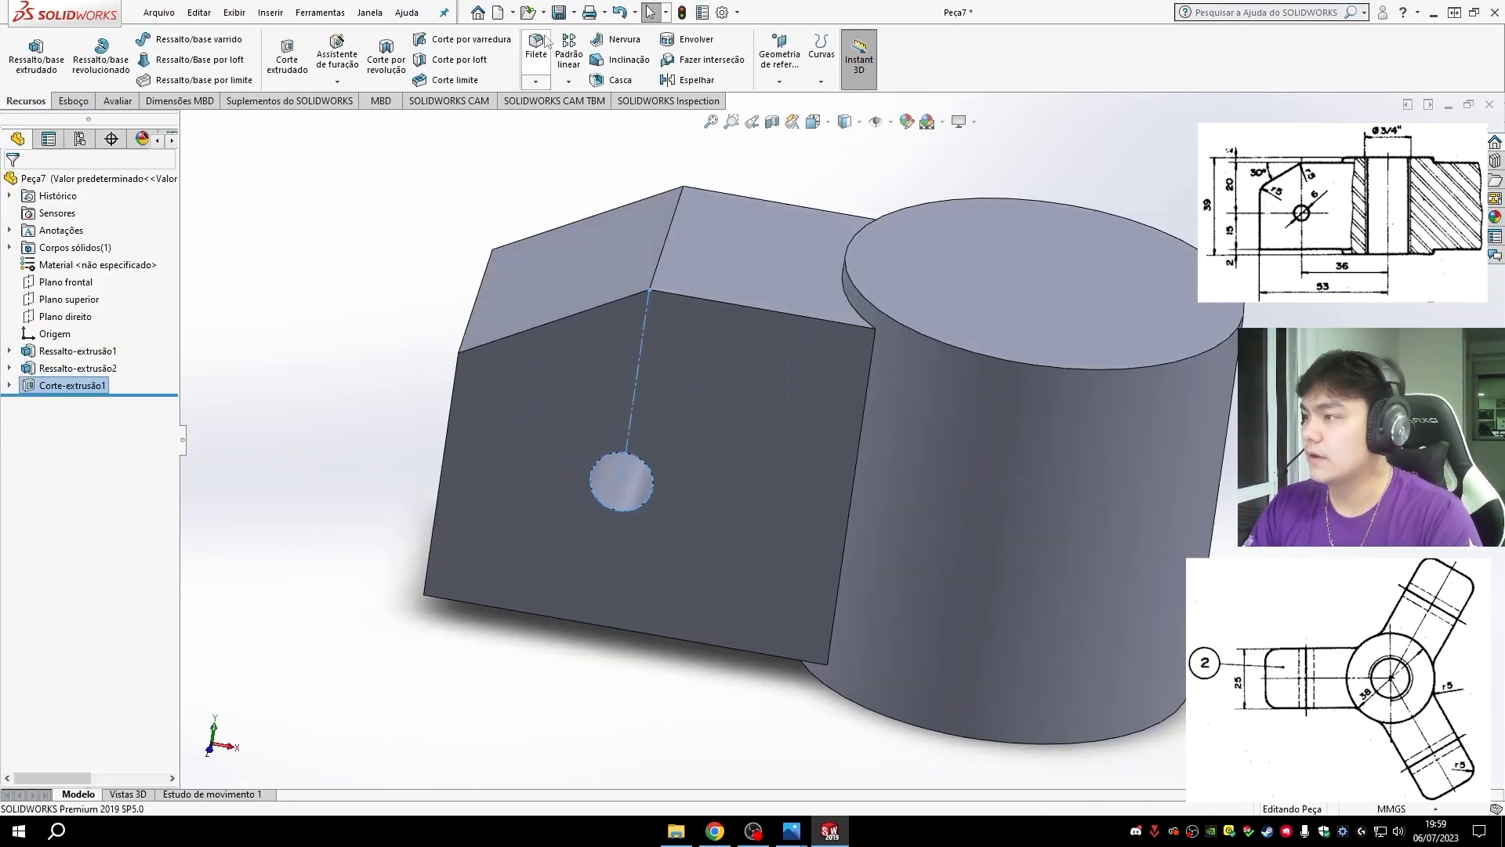
{"action": "left_click", "coordinate": [536, 49]}
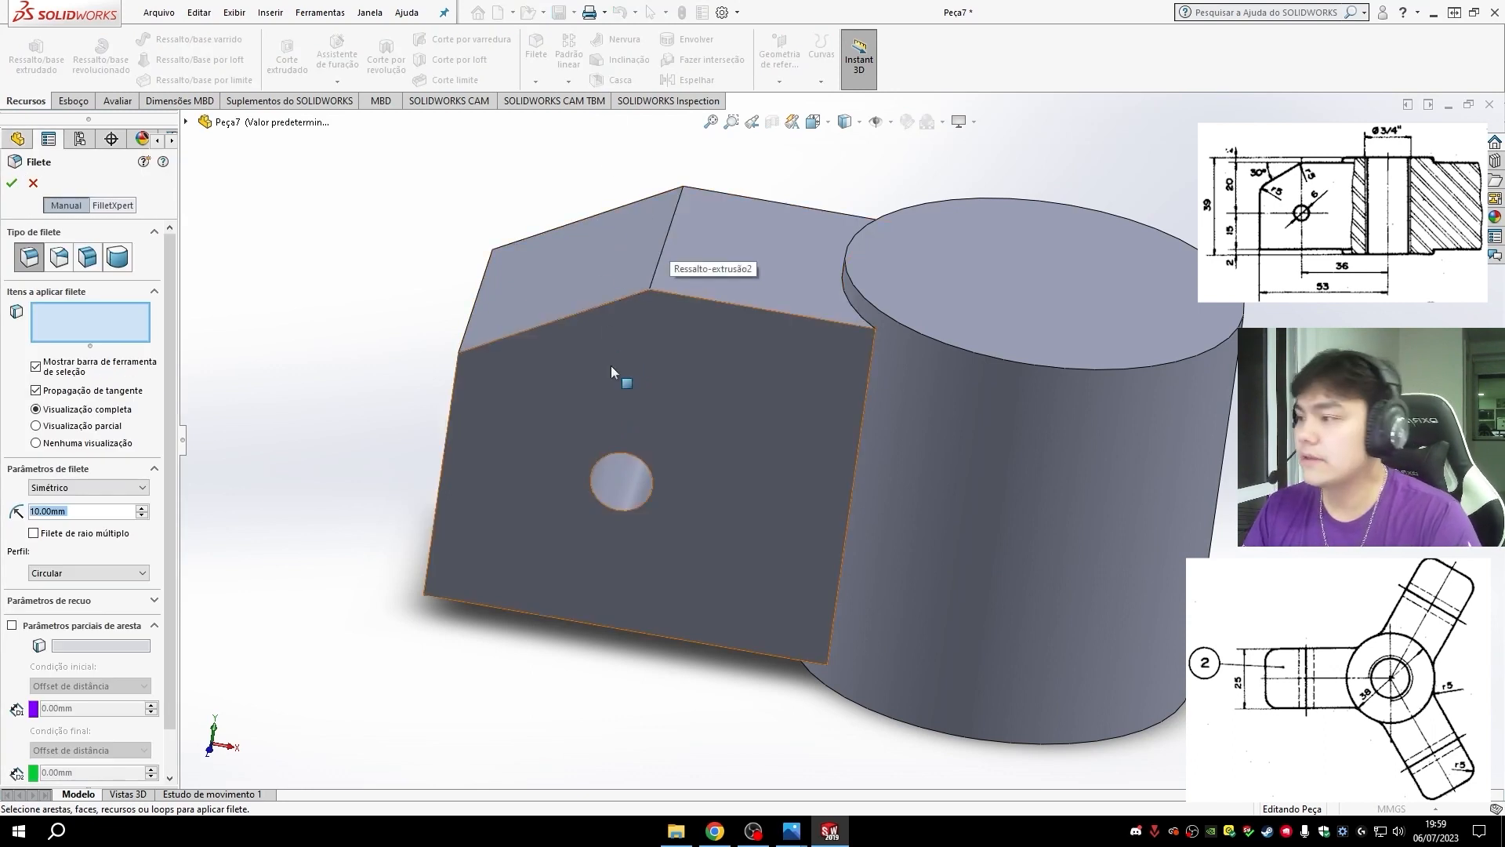
{"action": "left_click", "coordinate": [664, 255]}
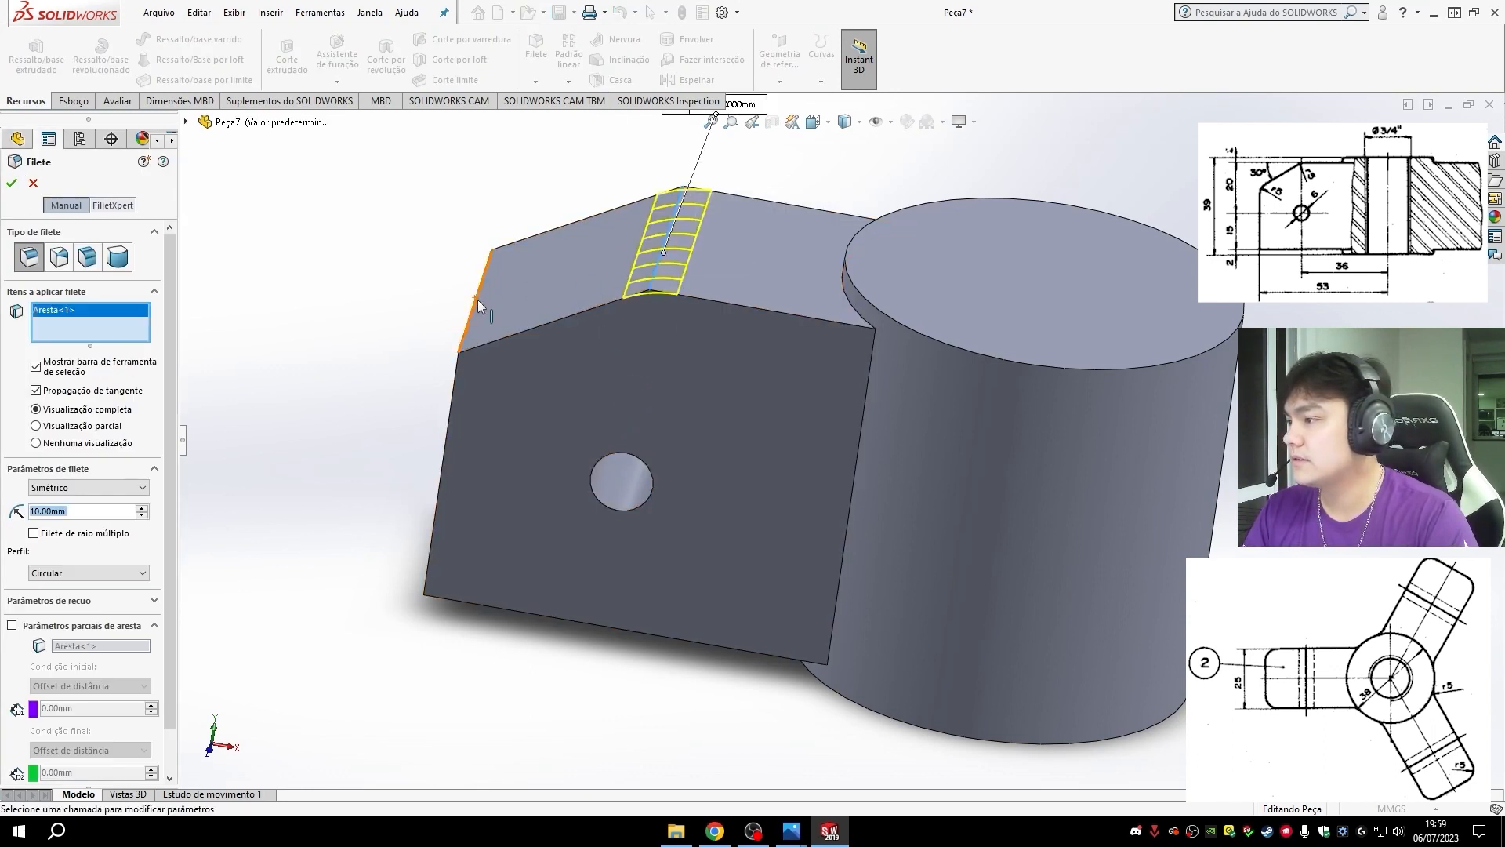
{"action": "left_click", "coordinate": [477, 299]}
- Add the two vertical edges of the arm's outer end and the two edges where it meets the hub to the fillet
{"action": "middle_click_drag", "start_coordinate": [608, 585], "coordinate": [712, 634]}
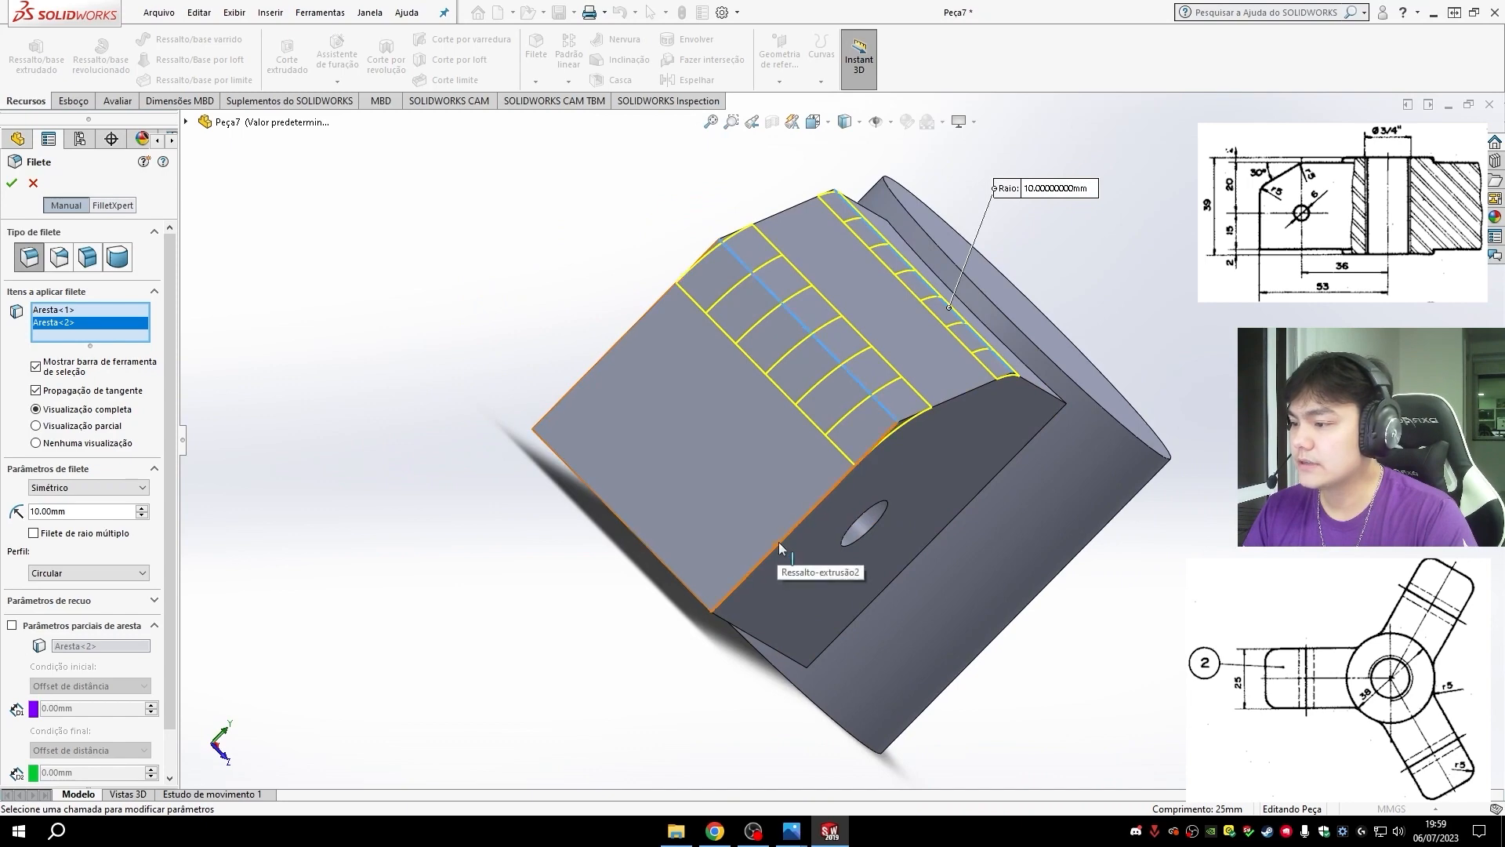
{"action": "left_click", "coordinate": [778, 542]}
{"action": "middle_click_drag", "start_coordinate": [779, 542], "coordinate": [863, 429]}
{"action": "left_click", "coordinate": [819, 469]}
{"action": "left_click", "coordinate": [863, 428]}
{"action": "mouse_move", "coordinate": [919, 378]}
{"action": "middle_mouse_down"}
{"action": "mouse_move", "coordinate": [909, 392]}
{"action": "mouse_move", "coordinate": [901, 374]}
{"action": "middle_mouse_up"}
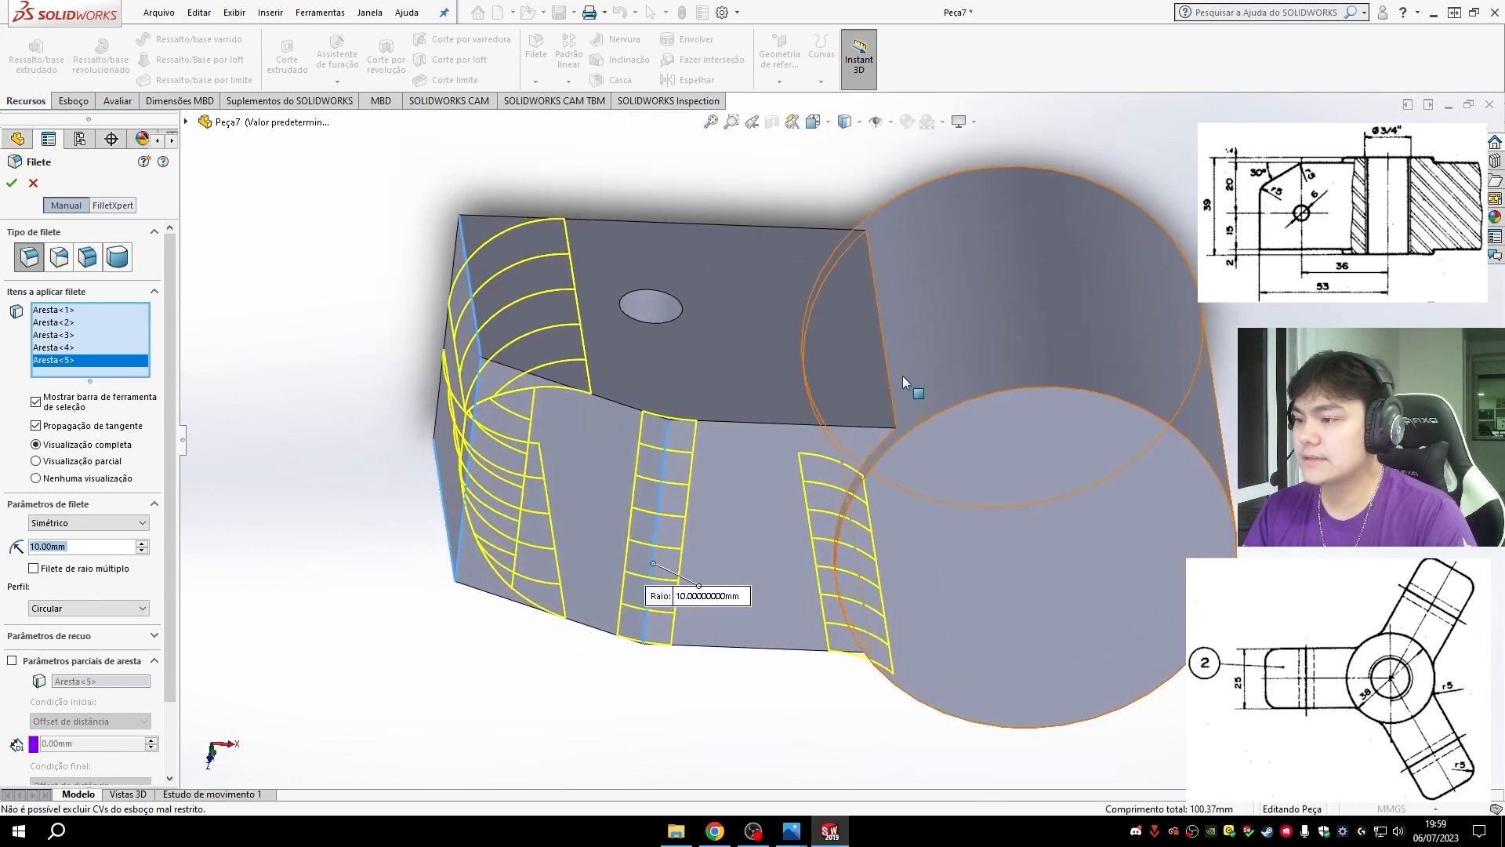
{"action": "left_click", "coordinate": [894, 373]}
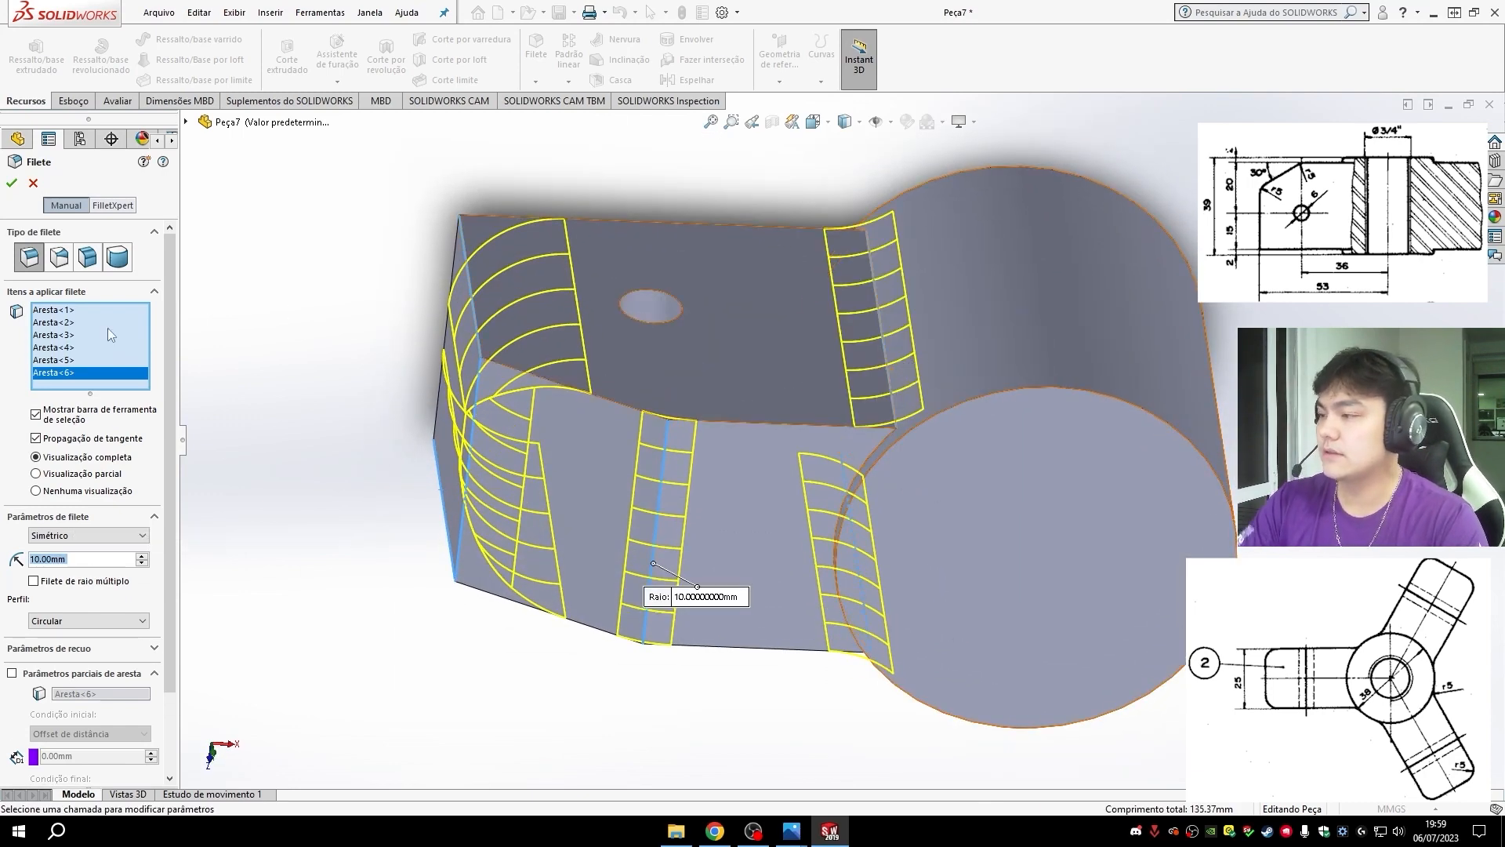
- Set the fillet radius to 5 mm and apply it to the selected arm edges
{"action": "left_click", "coordinate": [80, 558]}
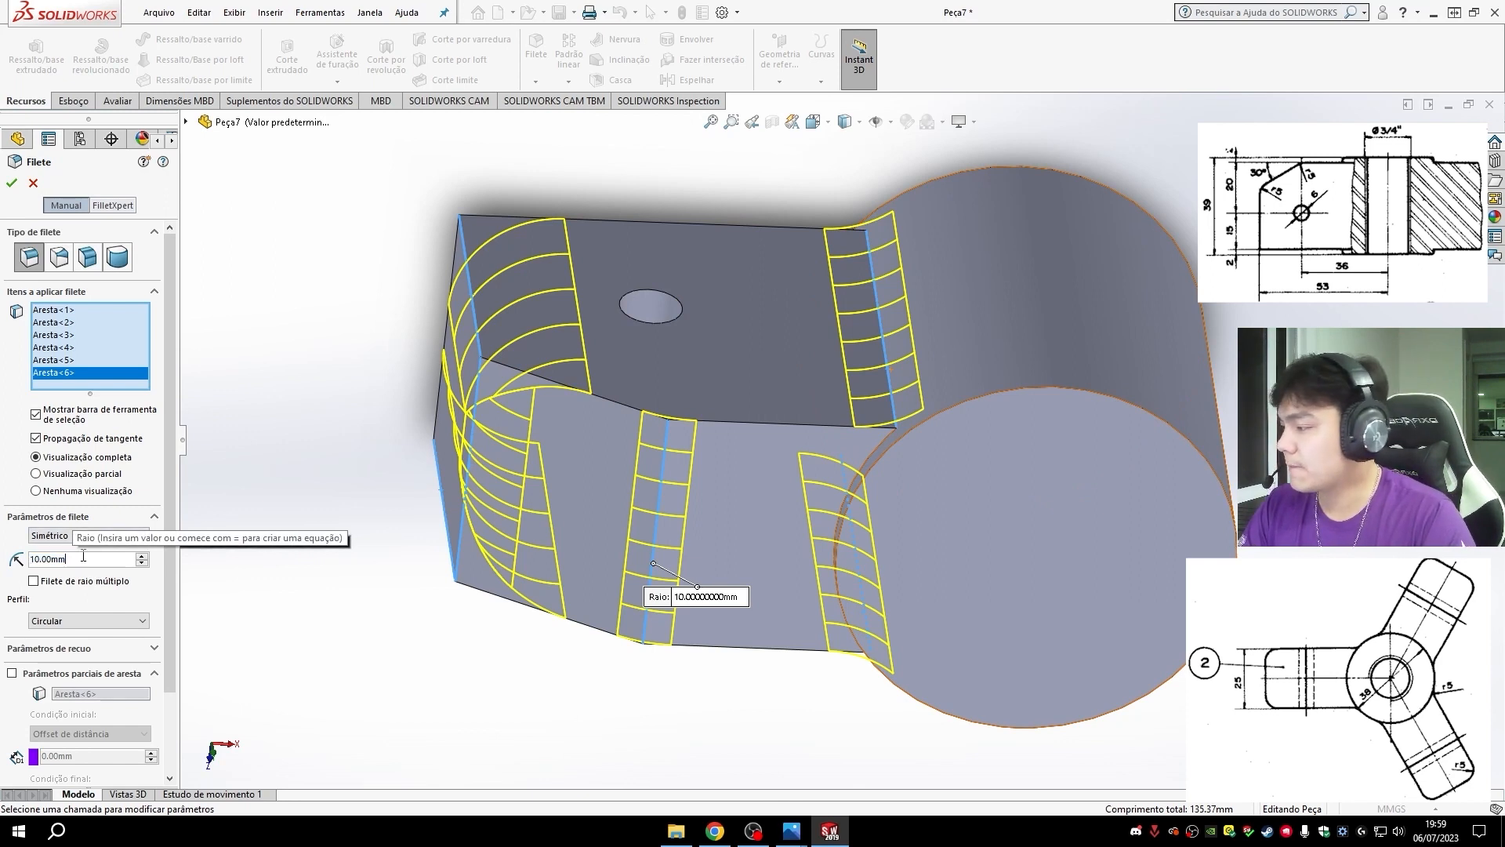
{"action": "double_click", "coordinate": [83, 556]}
{"action": "type", "text": "5"}
{"action": "key", "text": "Return"}
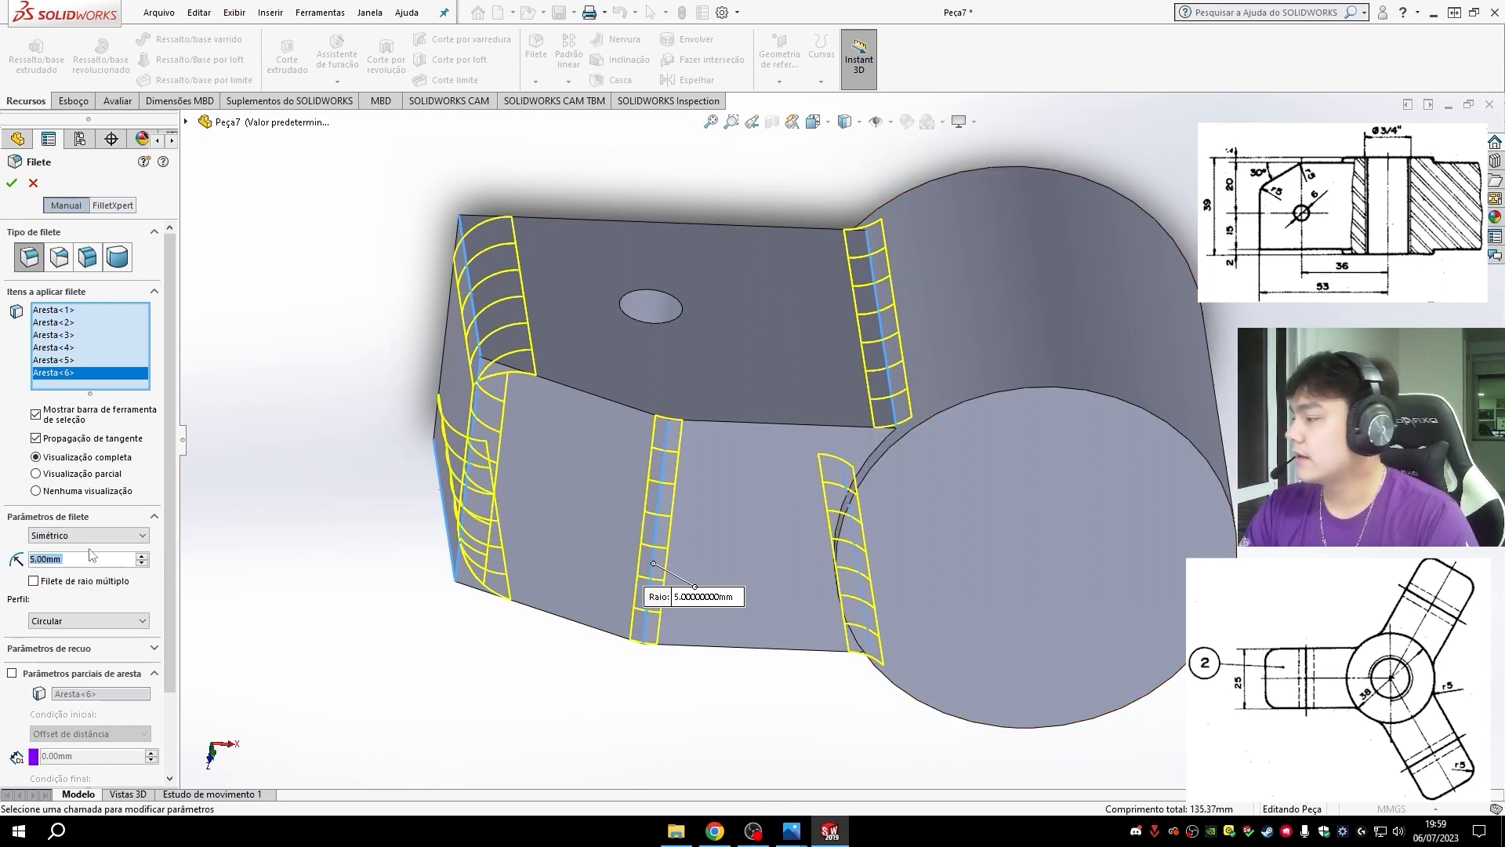
{"action": "left_click", "coordinate": [11, 183]}
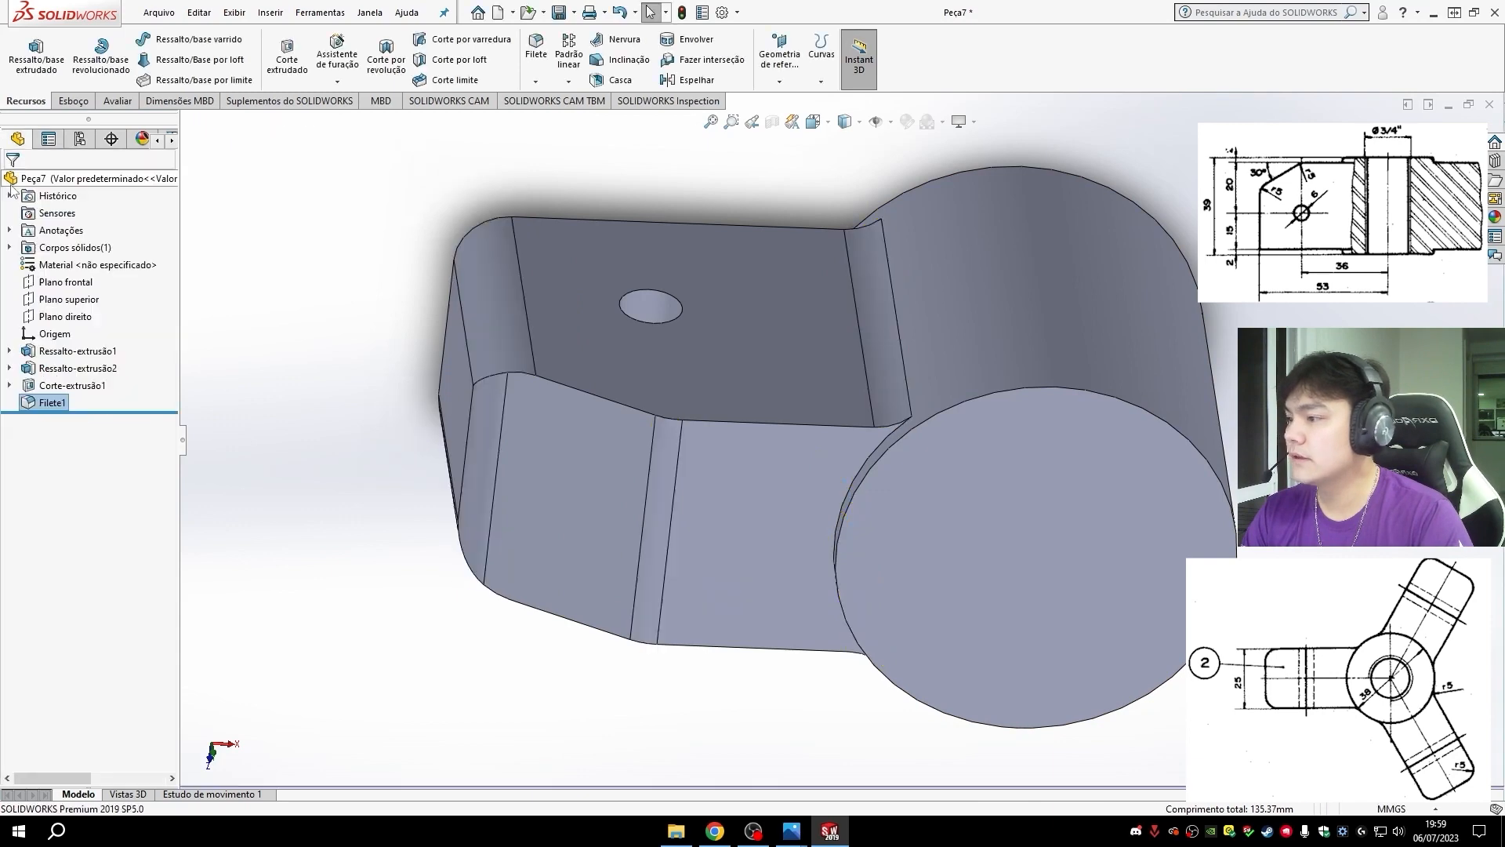
- Circularly pattern the arm extrusion, its hole cut and the fillet around the hub's upper circular edge, with 3 equally spaced instances over 360°
{"action": "middle_click_drag", "start_coordinate": [768, 717], "coordinate": [888, 730]}
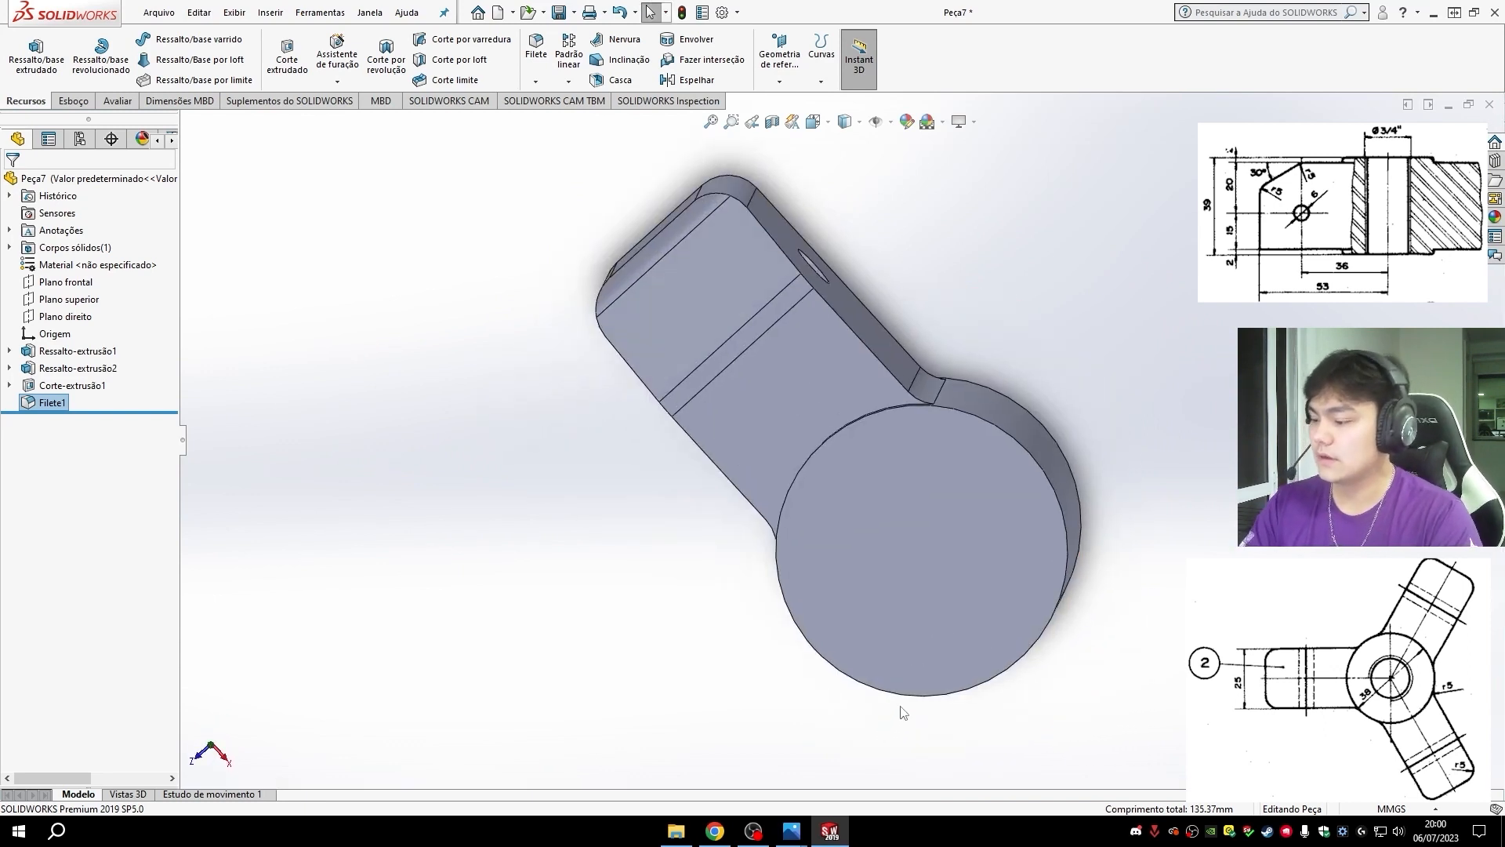
{"action": "key", "text": "ctrl+7"}
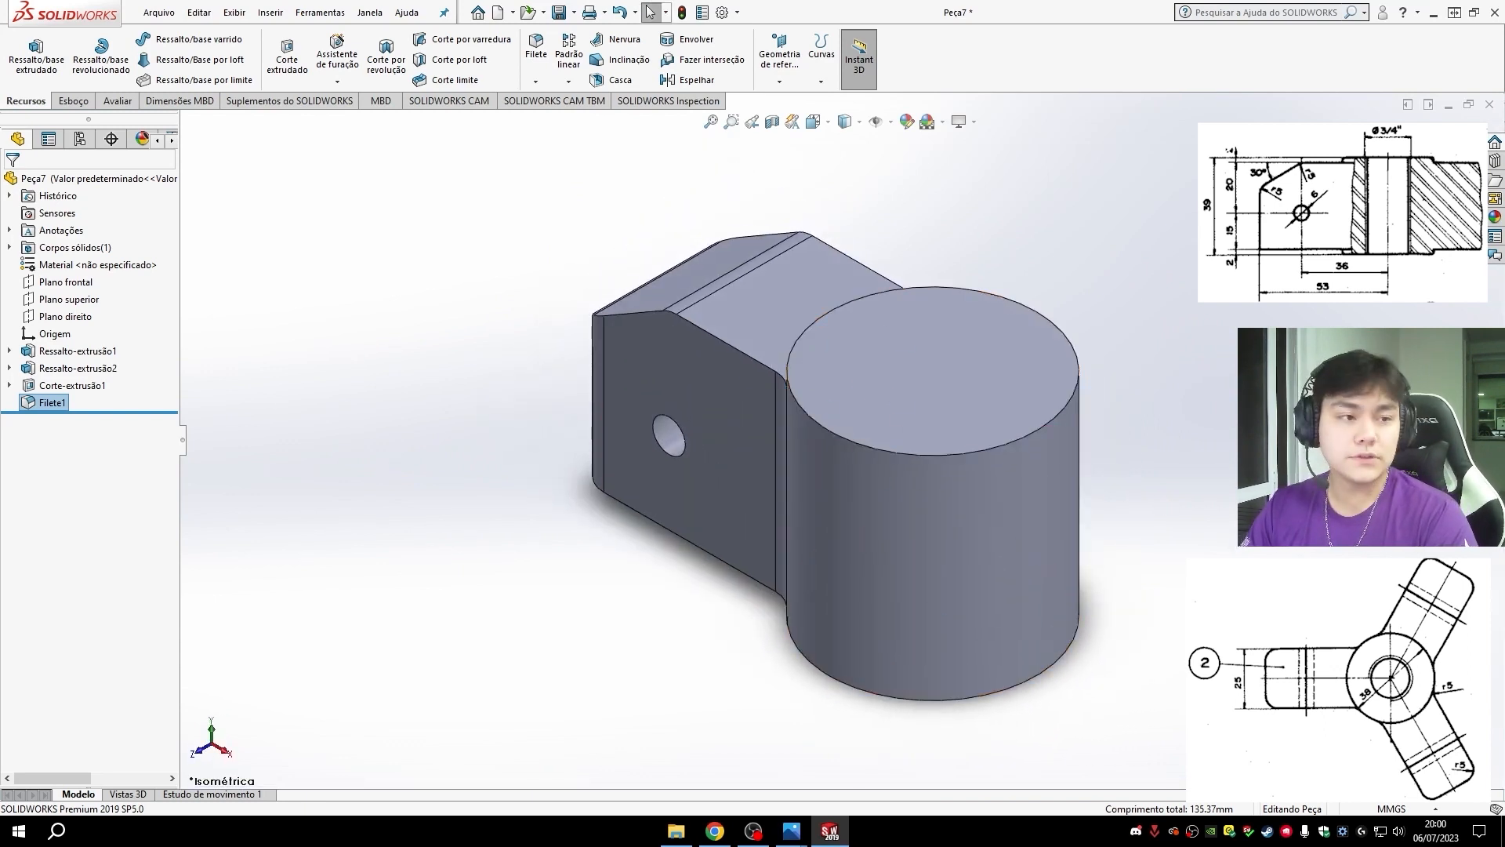
{"action": "left_click", "coordinate": [573, 82]}
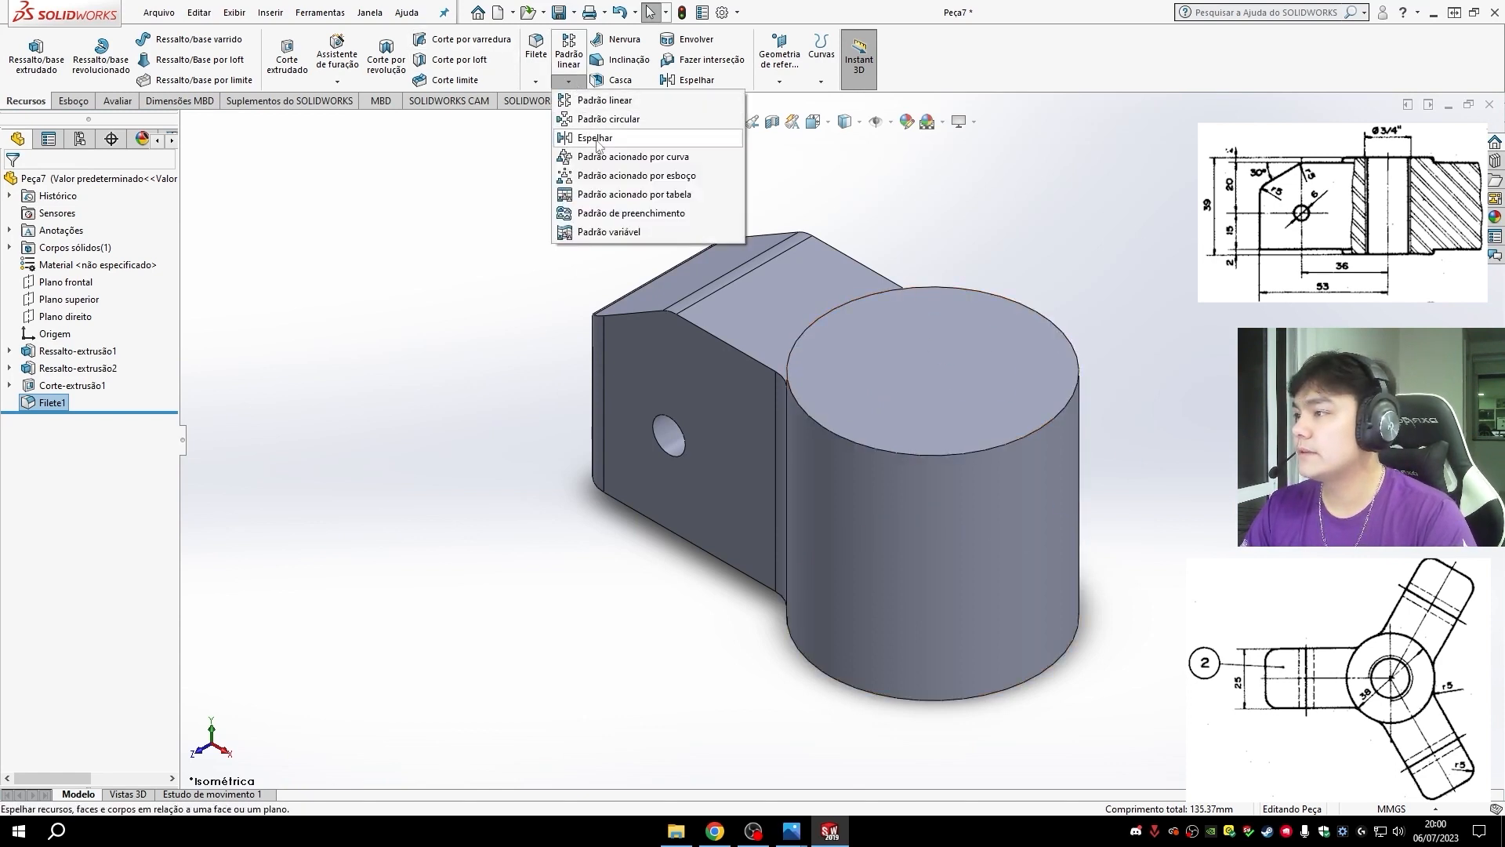
{"action": "left_click", "coordinate": [607, 119]}
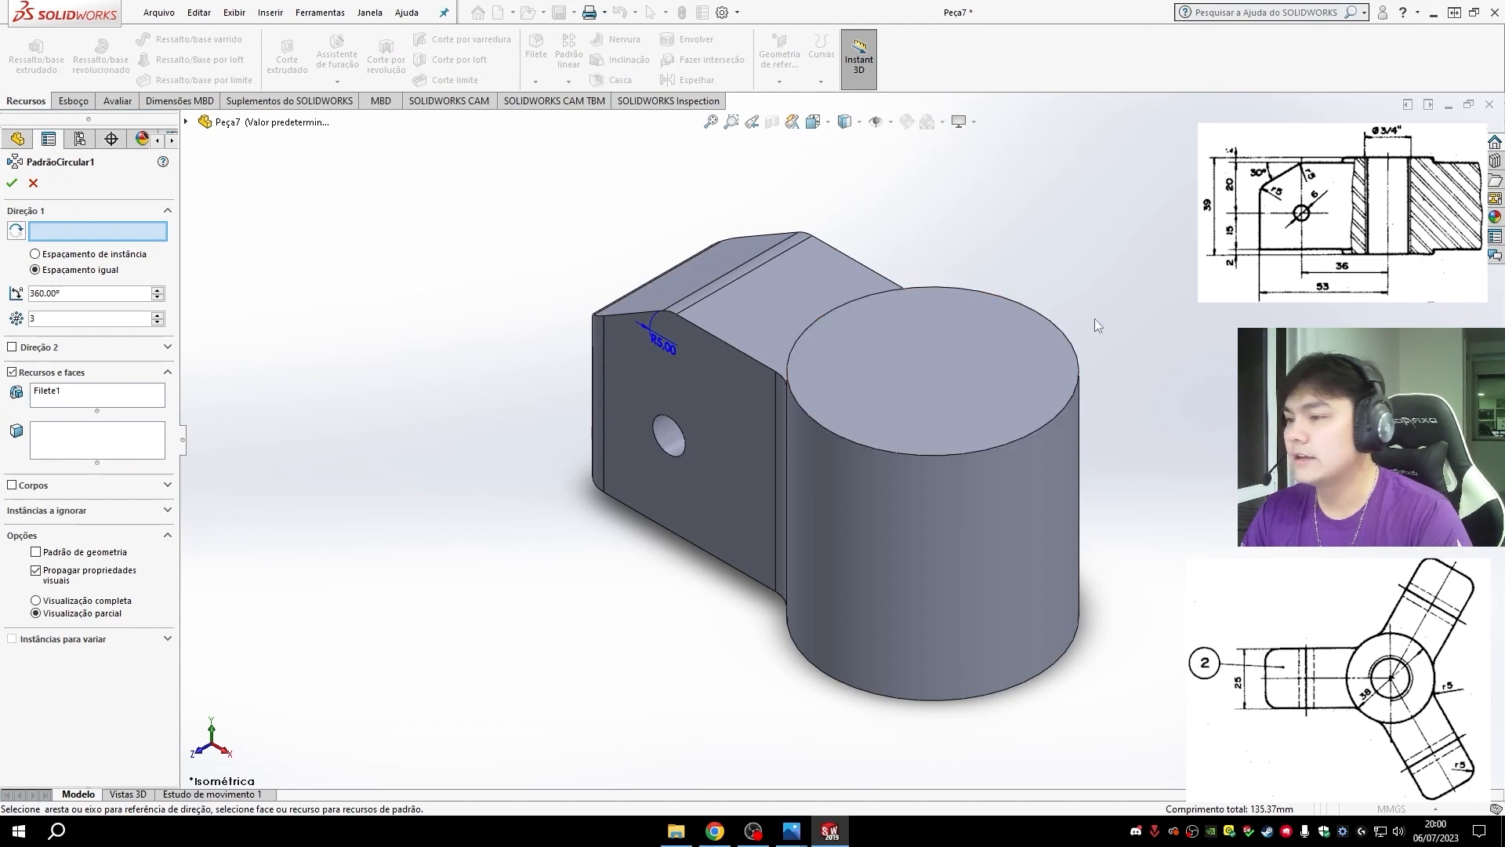
{"action": "left_click", "coordinate": [1058, 328]}
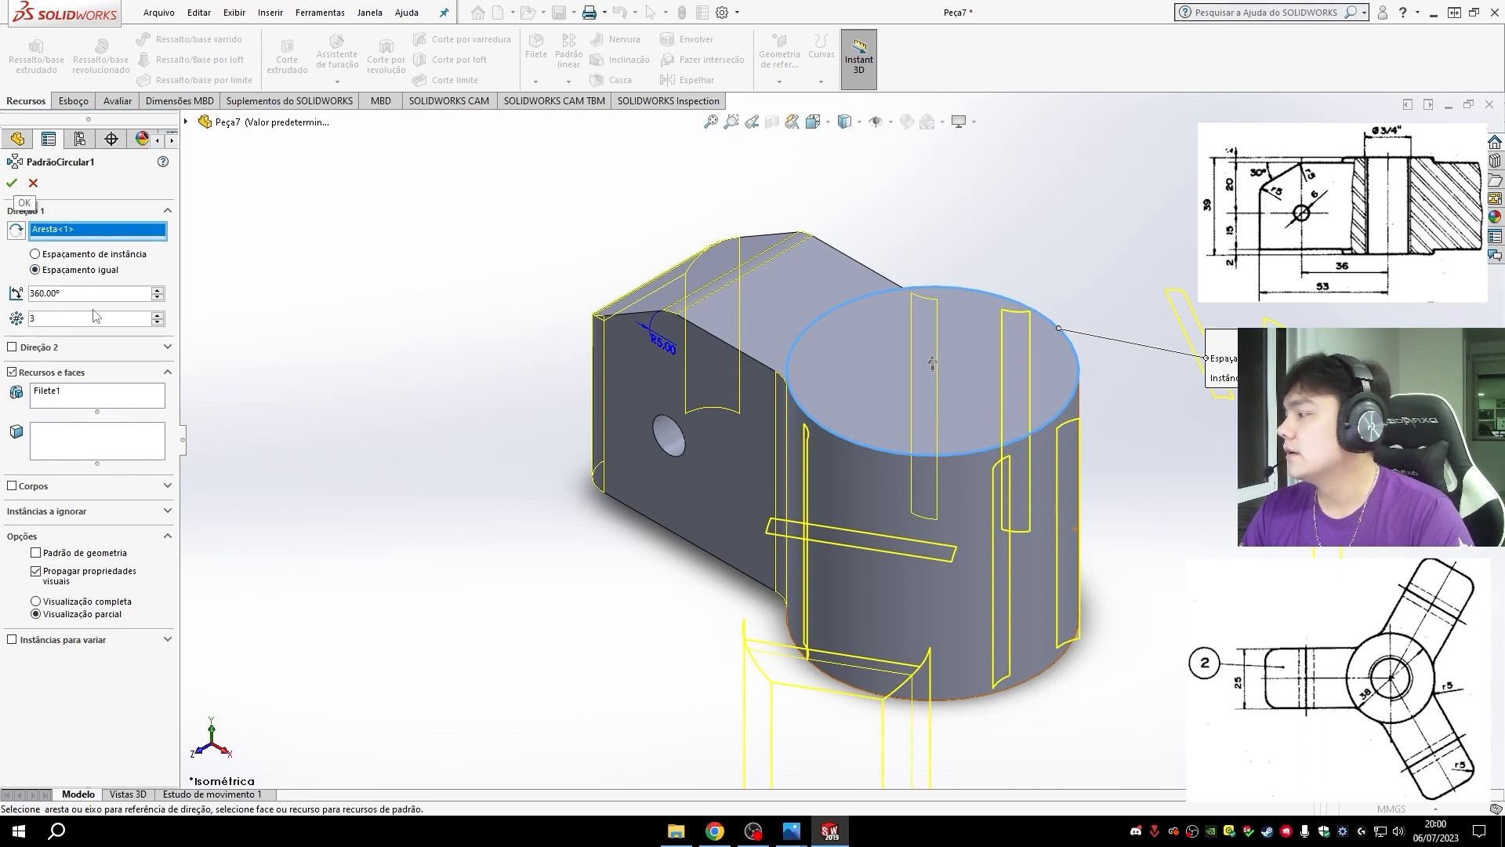
{"action": "left_click", "coordinate": [115, 407]}
{"action": "left_click", "coordinate": [186, 122]}
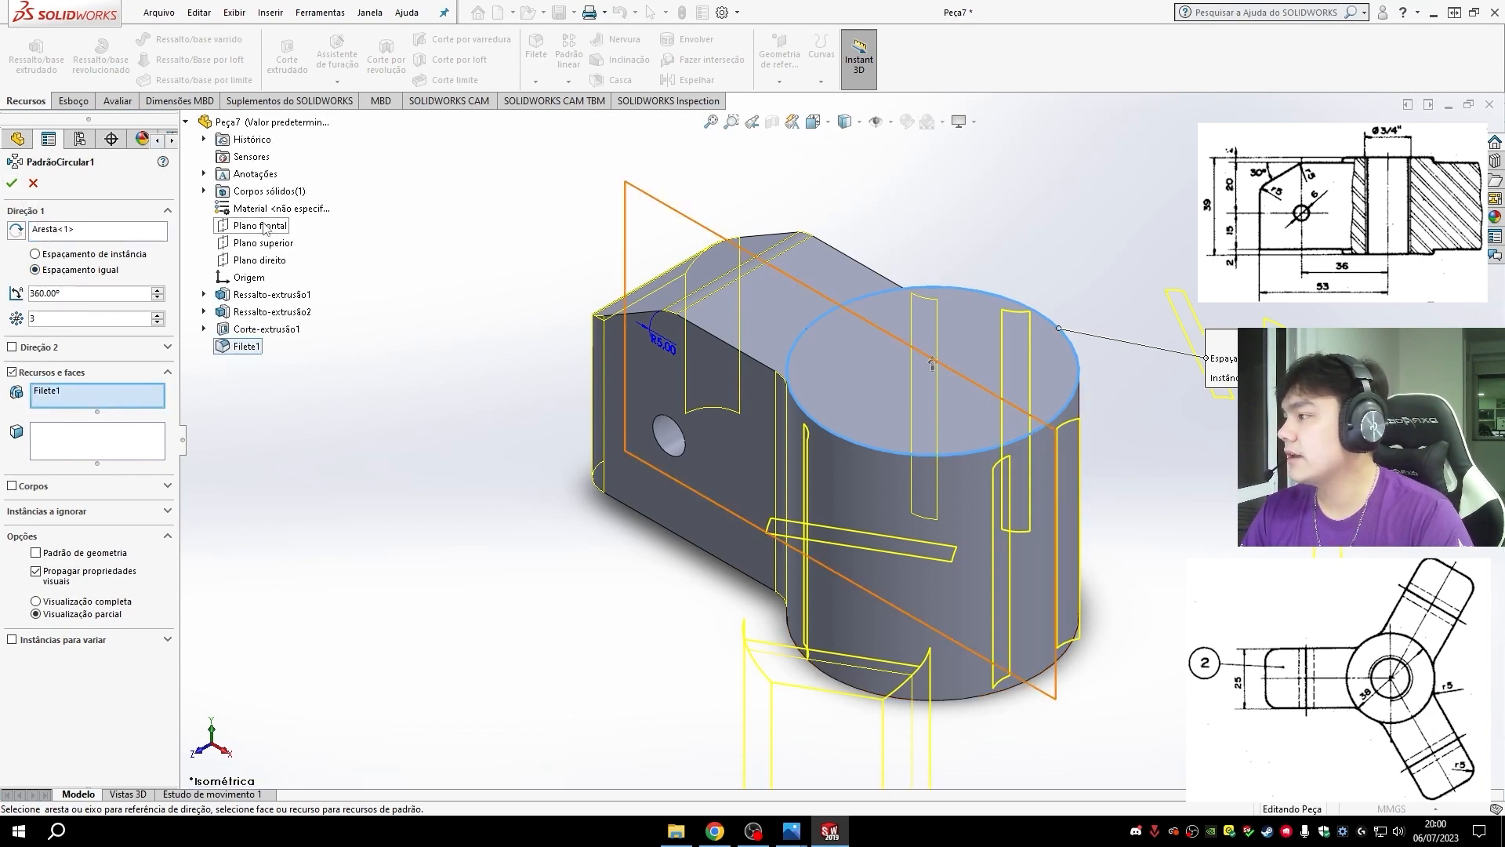
{"action": "left_click", "coordinate": [274, 312]}
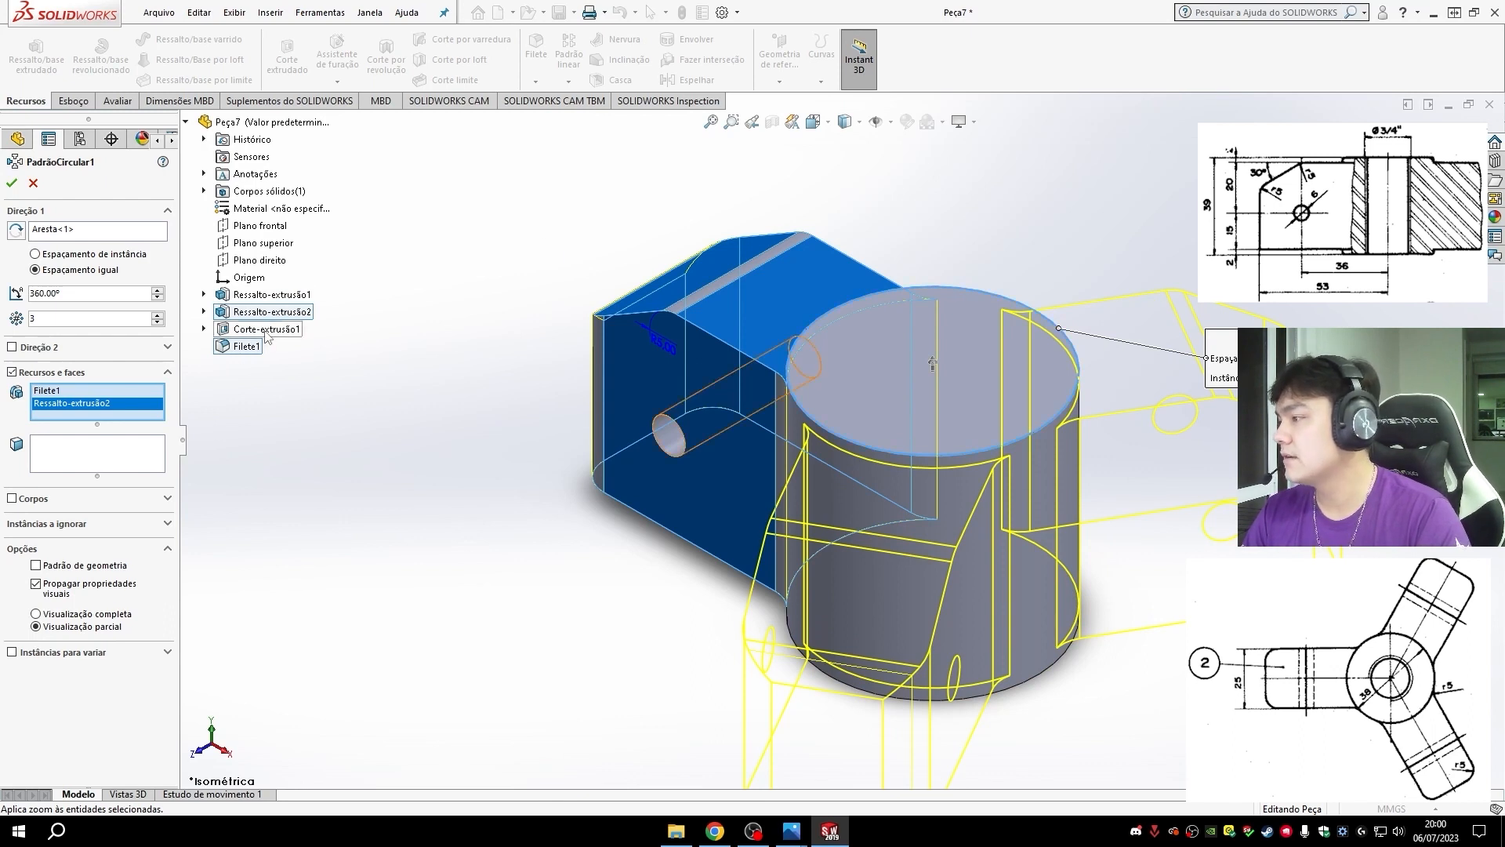
{"action": "left_click", "coordinate": [262, 330]}
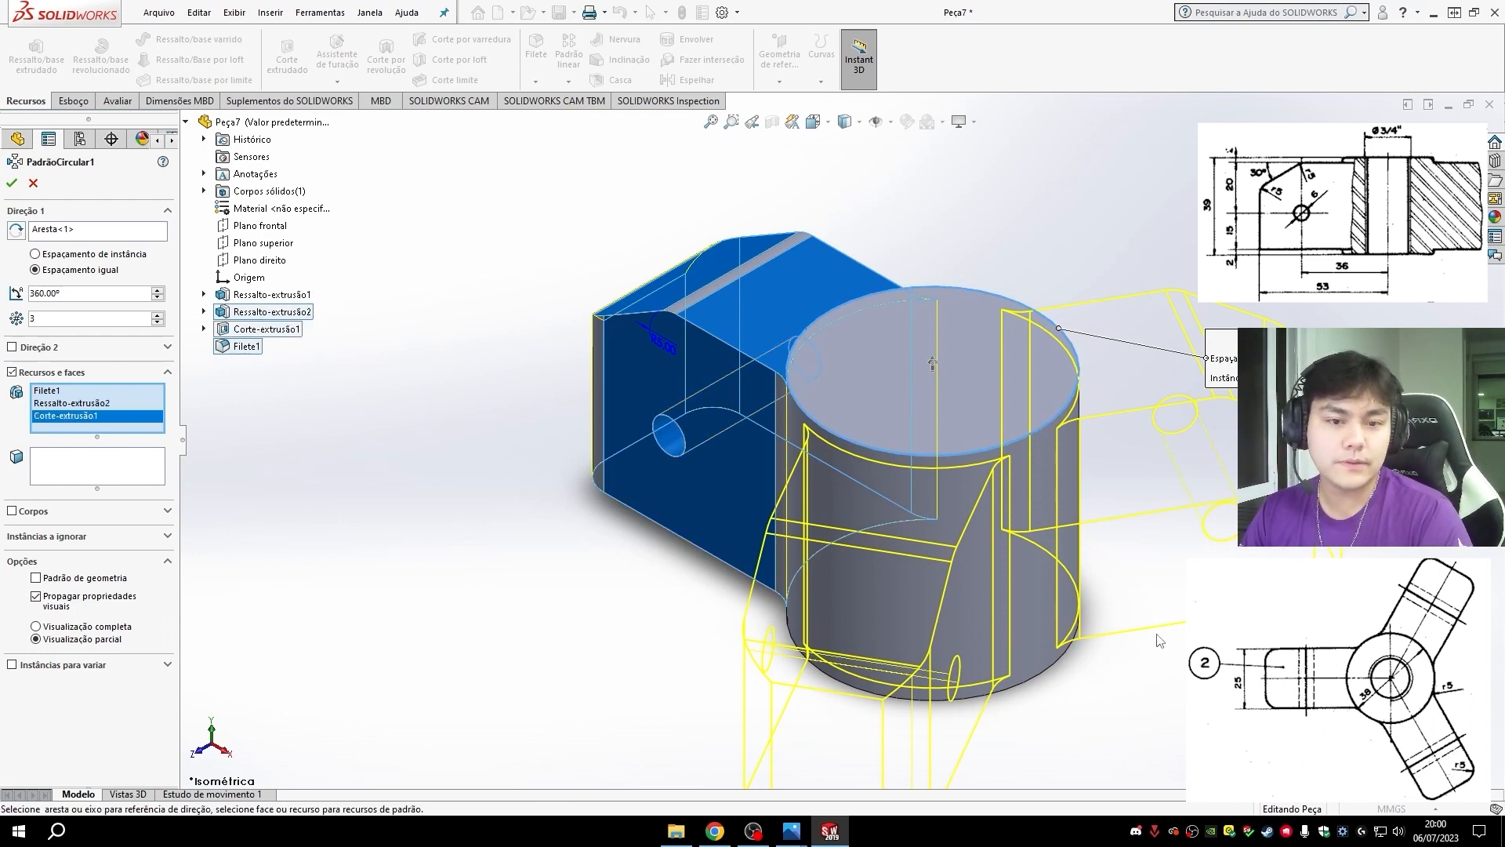
{"action": "left_click", "coordinate": [11, 183]}
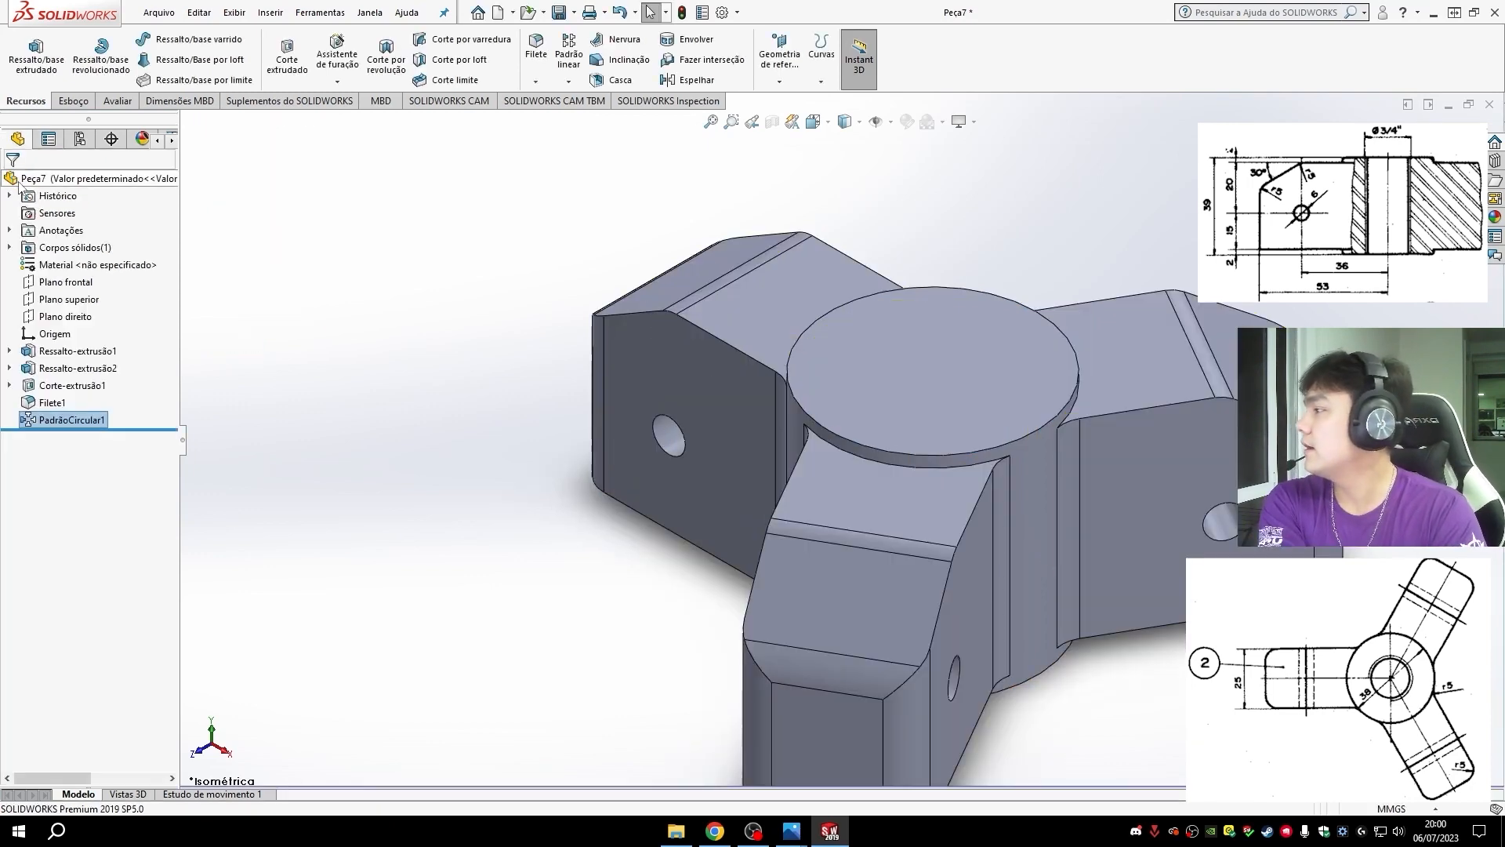
- Start a hole specification on the hub's upper face using the straight tapped hole type
{"action": "scroll", "coordinate": [549, 431], "scroll_direction": "down", "scroll_amount": 3}
{"action": "middle_click_drag", "start_coordinate": [1019, 596], "coordinate": [995, 644]}
{"action": "key", "text": "ctrl+7"}
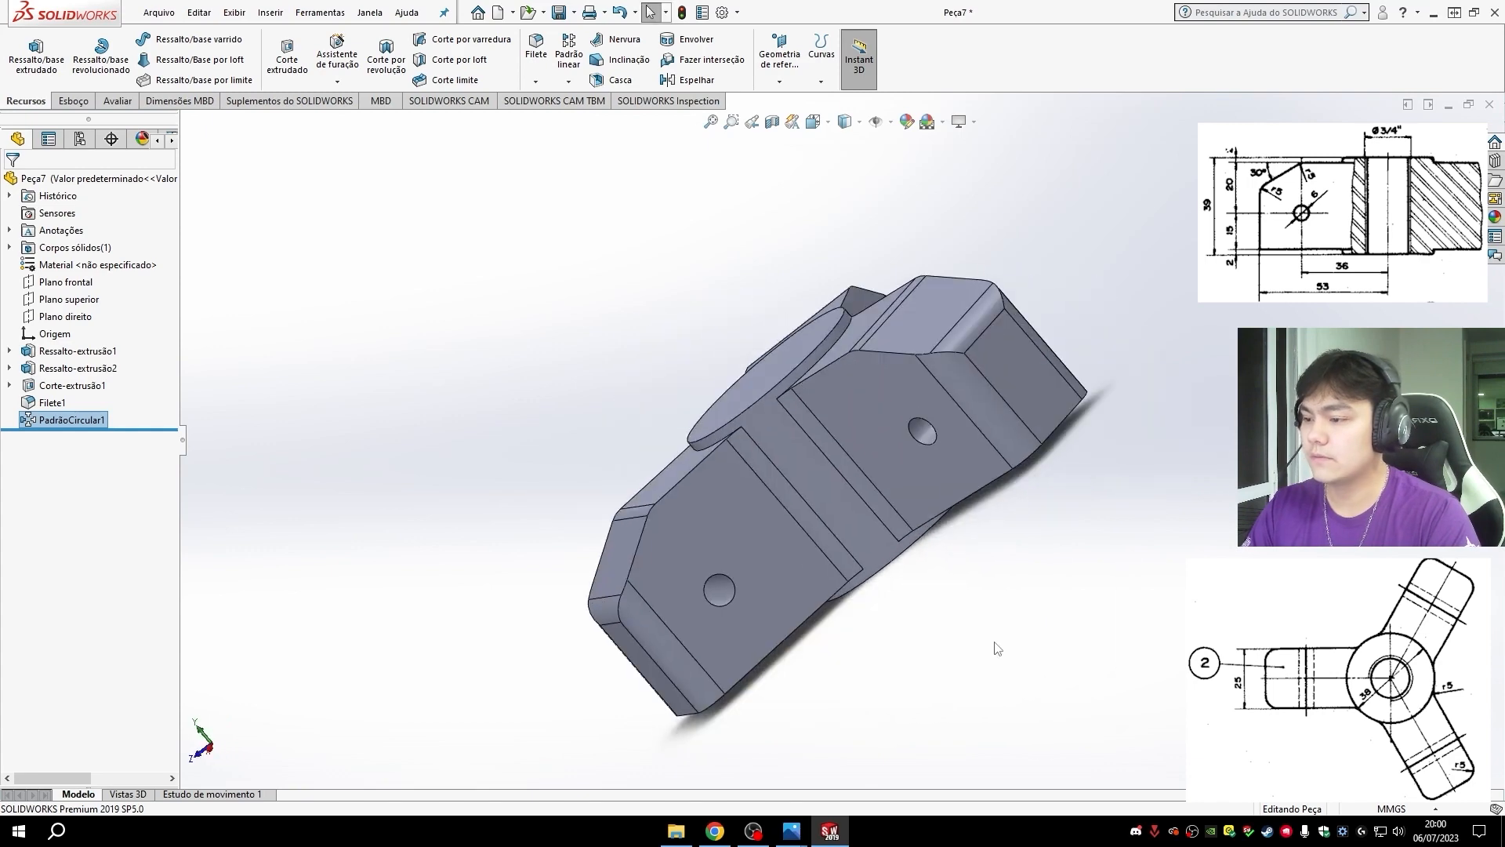
{"action": "key", "text": "ctrl+7"}
{"action": "left_click", "coordinate": [906, 372]}
{"action": "middle_click_drag", "start_coordinate": [966, 595], "coordinate": [1077, 731]}
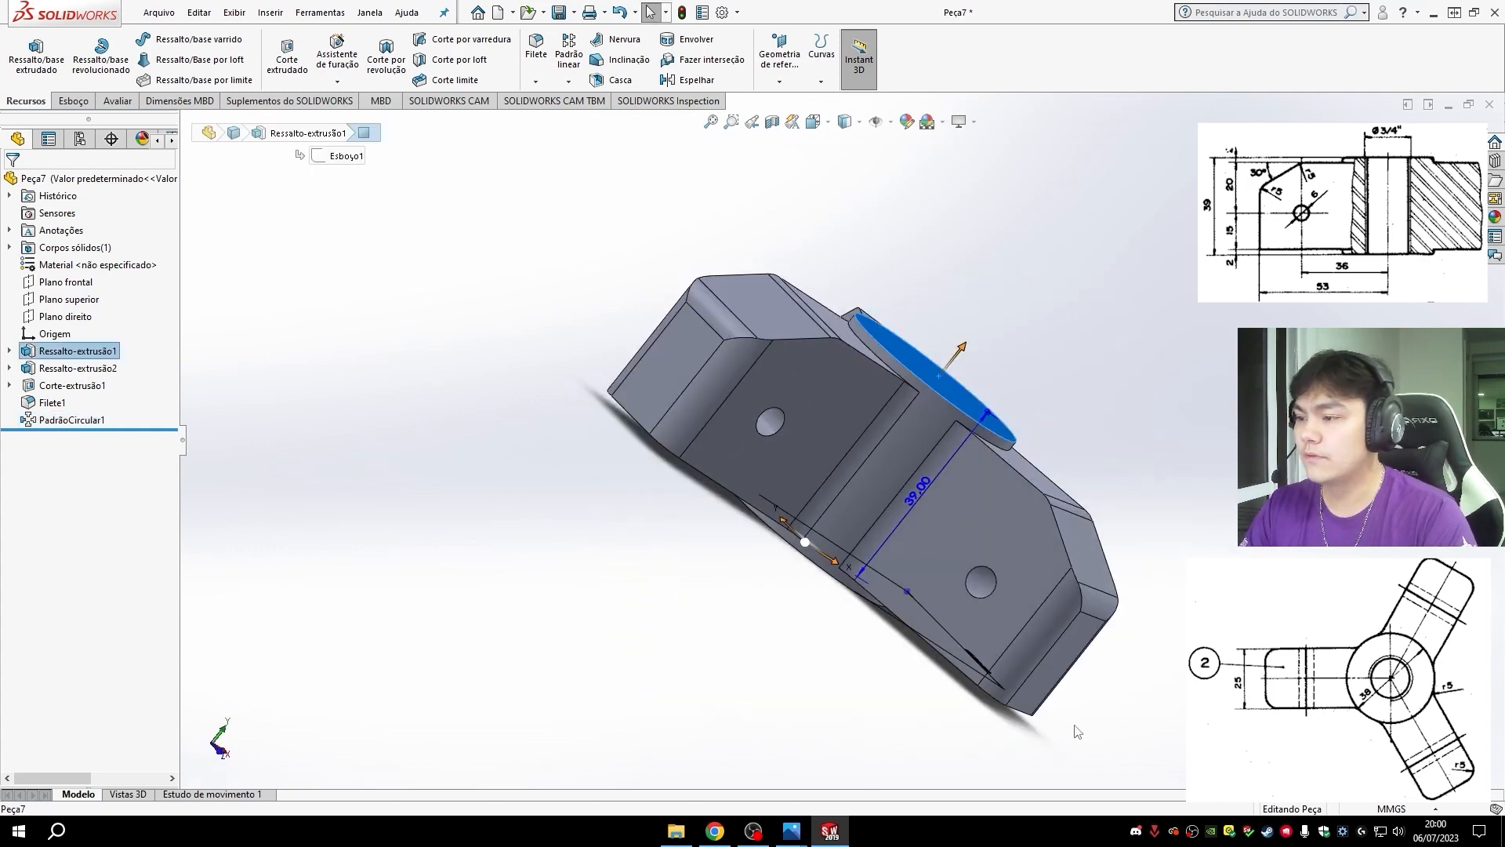
{"action": "middle_click_drag", "start_coordinate": [1149, 604], "coordinate": [1042, 665]}
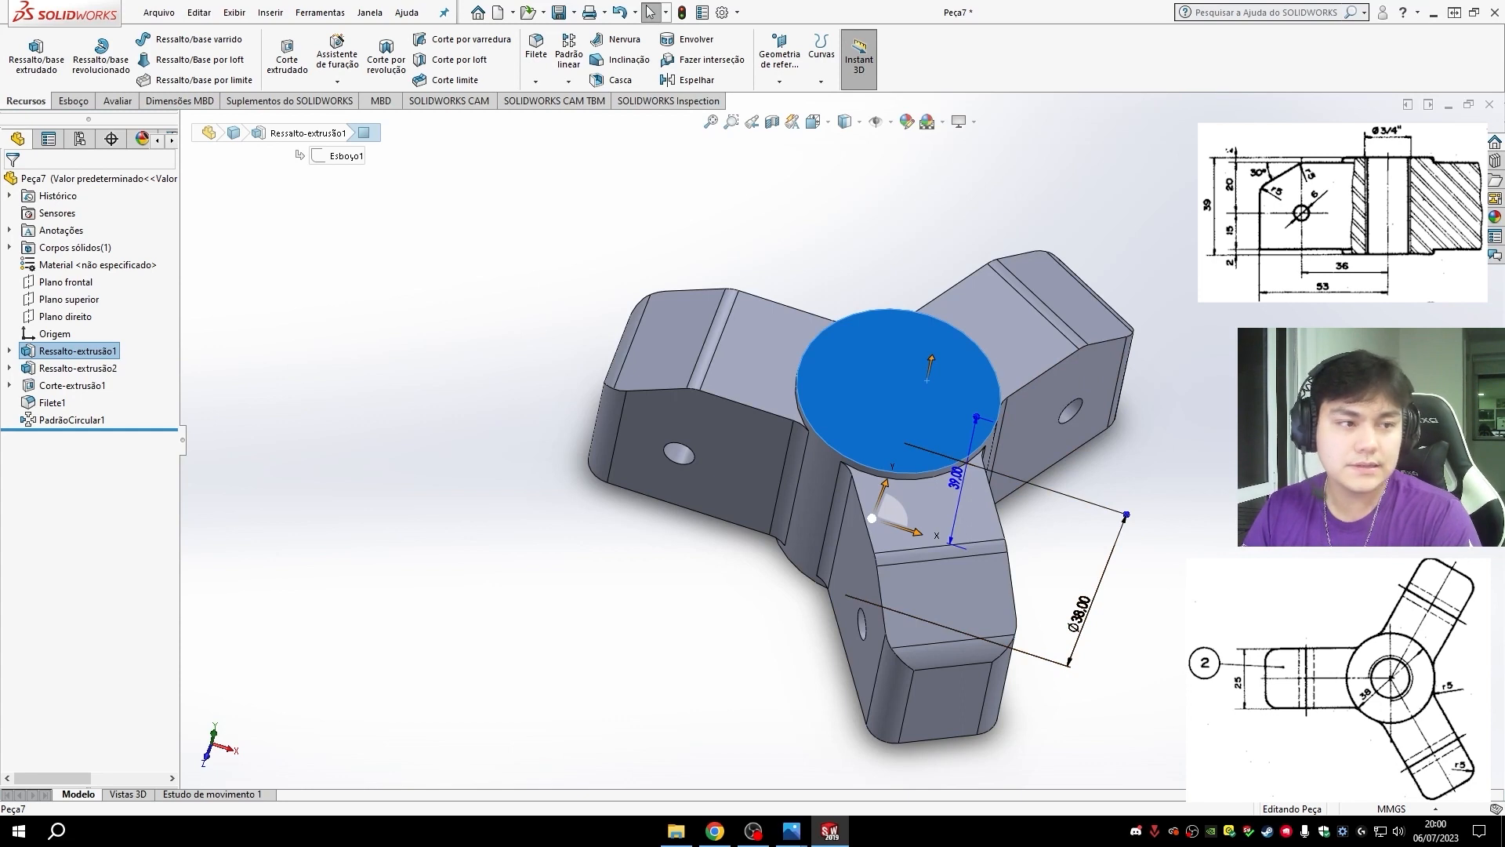
{"action": "left_click", "coordinate": [330, 57]}
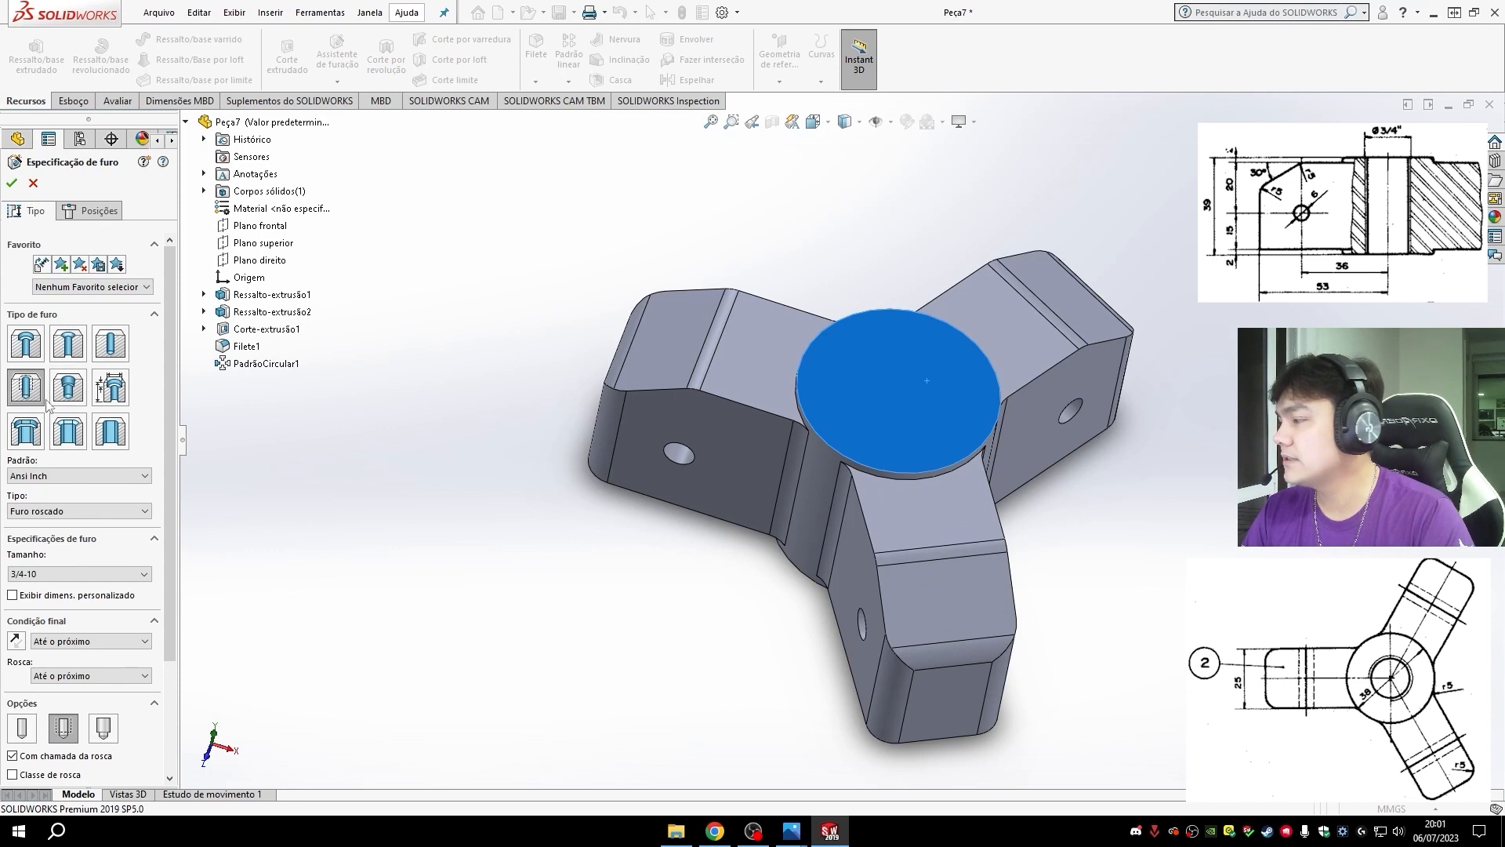
{"action": "middle_click_drag", "start_coordinate": [1078, 591], "coordinate": [1062, 672]}
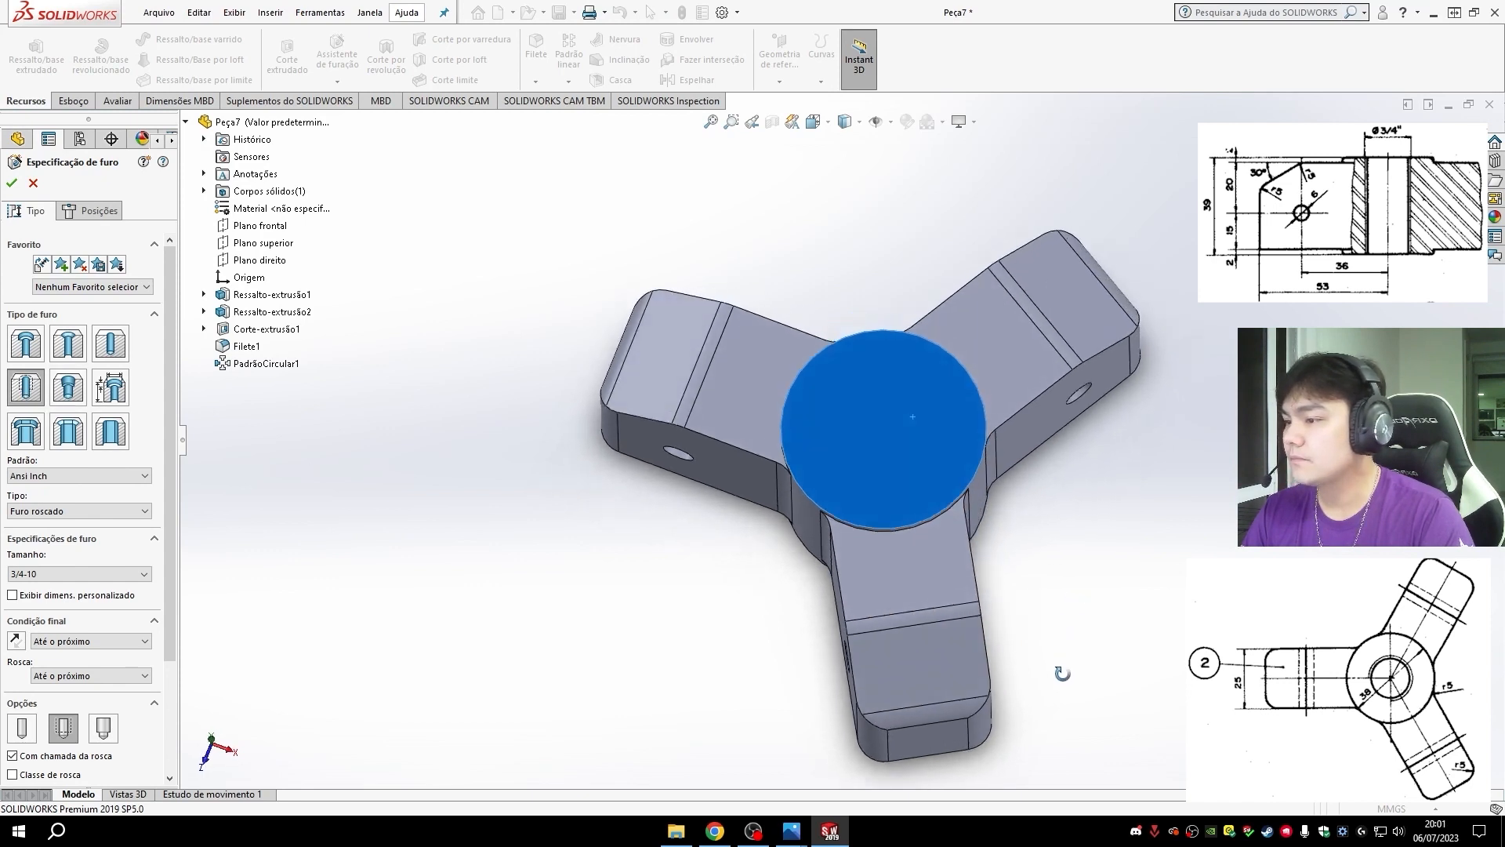
{"action": "left_click", "coordinate": [59, 394]}
{"action": "left_click", "coordinate": [30, 398]}
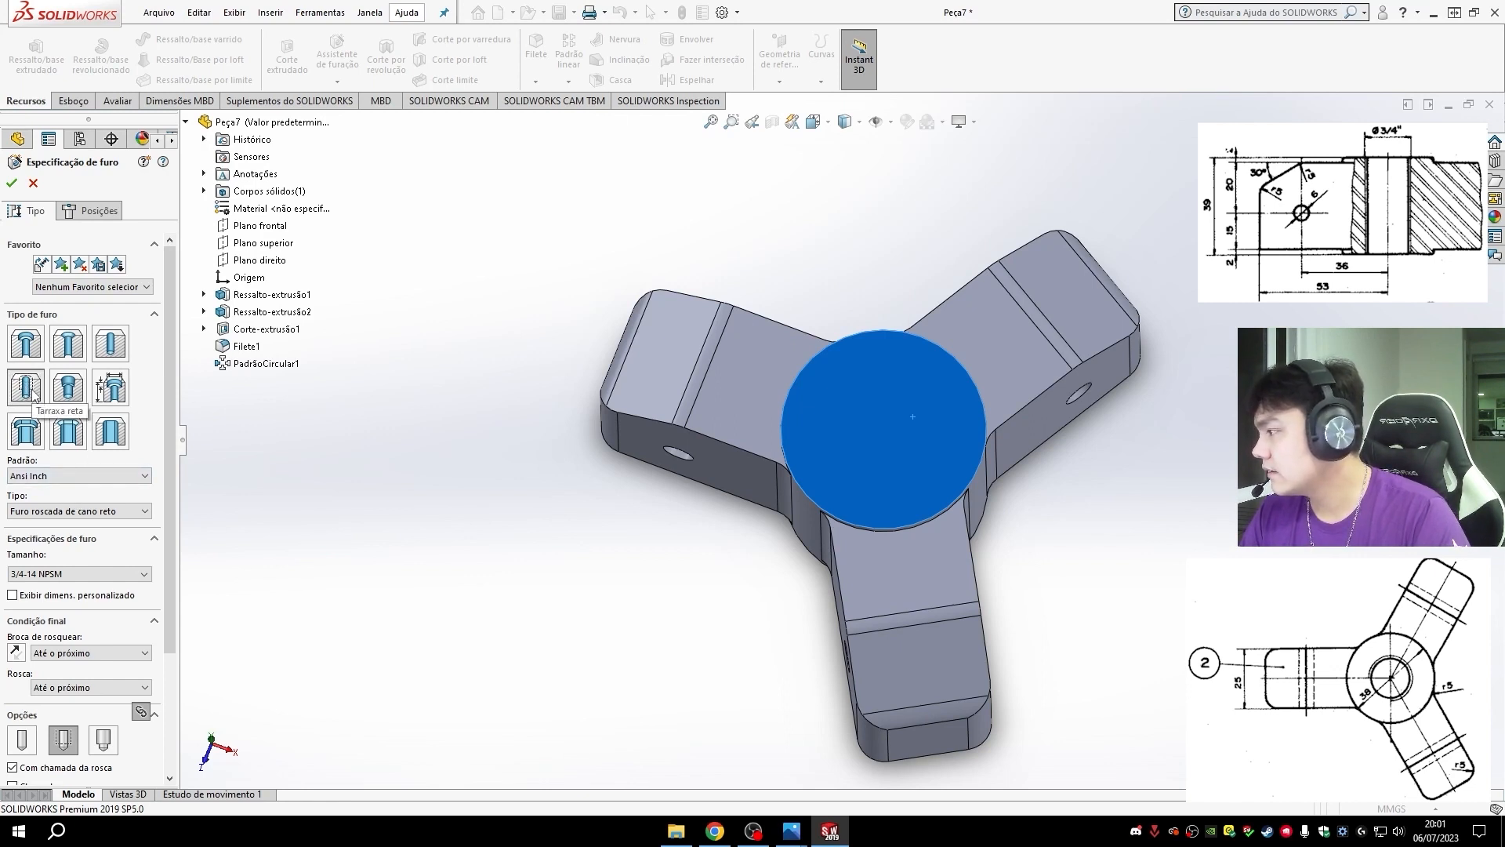
- Specify the hole as Ansi Inch, Furo roscado, size 3/4-10, with the Até o próximo end condition
{"action": "left_click", "coordinate": [35, 478]}
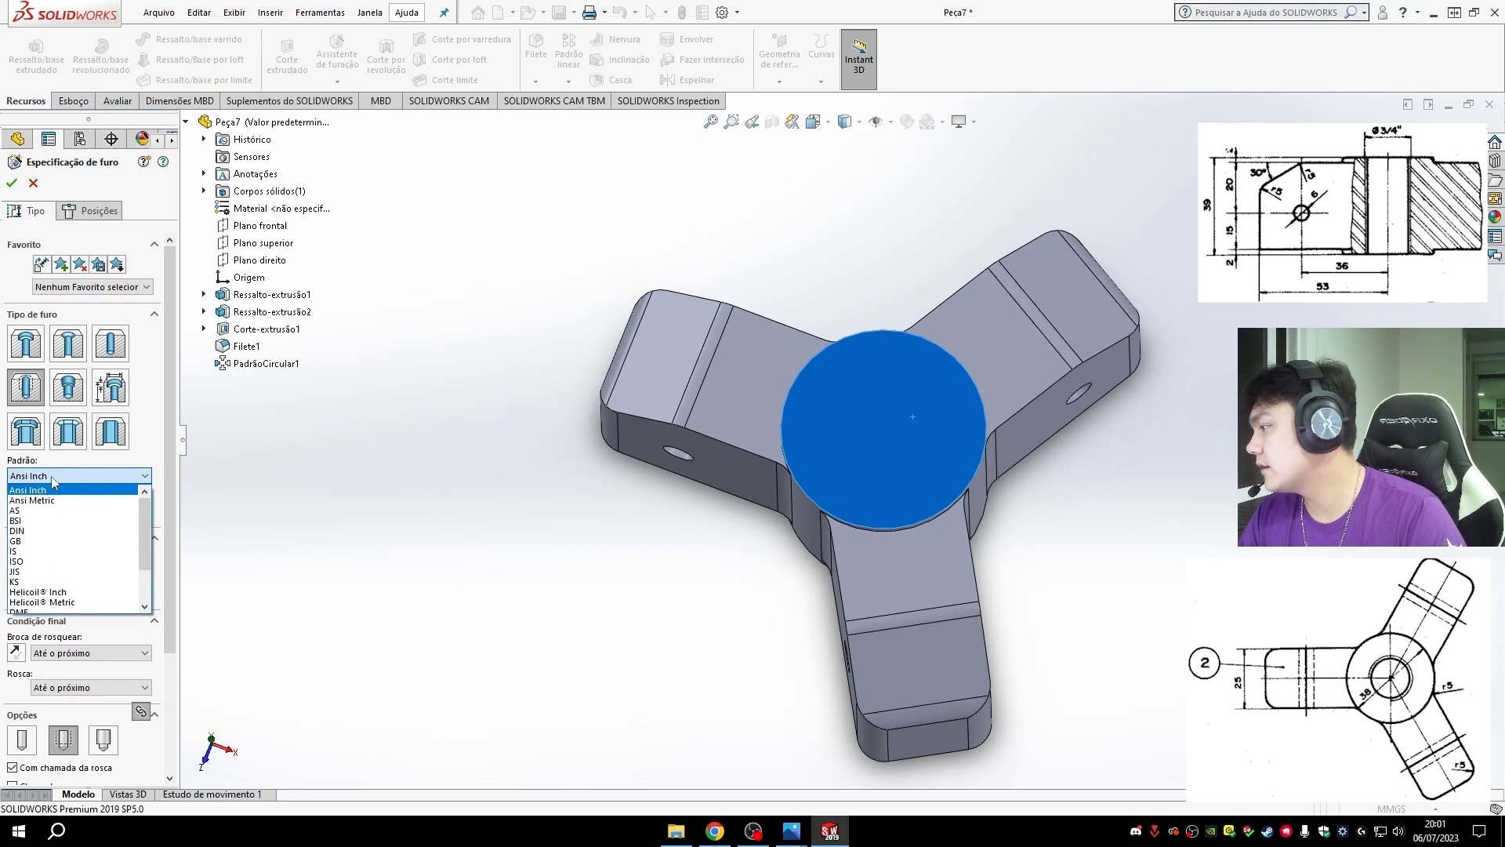
{"action": "left_click", "coordinate": [51, 487]}
{"action": "left_click", "coordinate": [66, 511]}
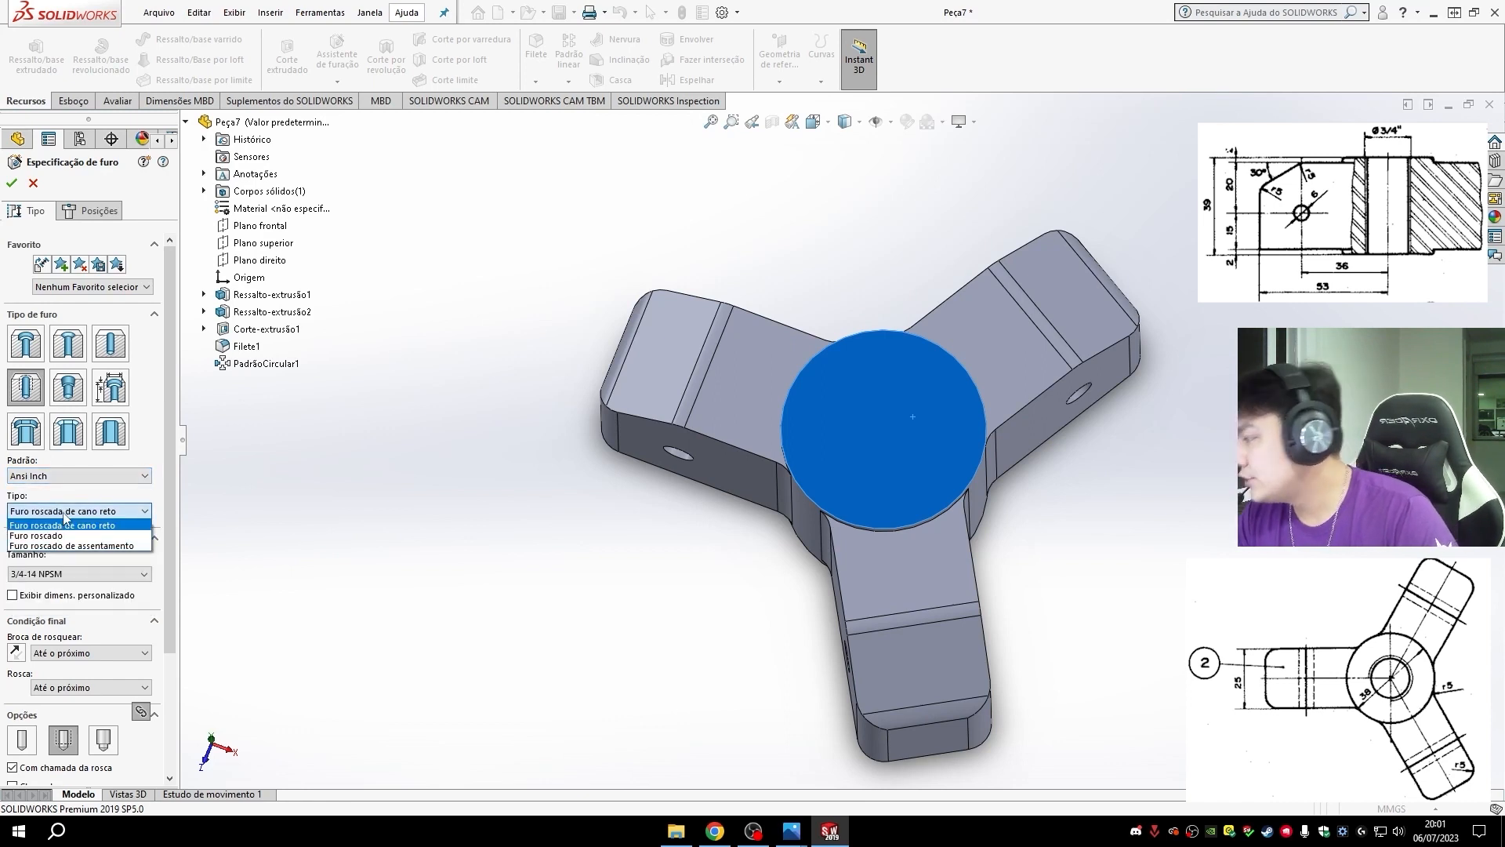
{"action": "left_click", "coordinate": [83, 536]}
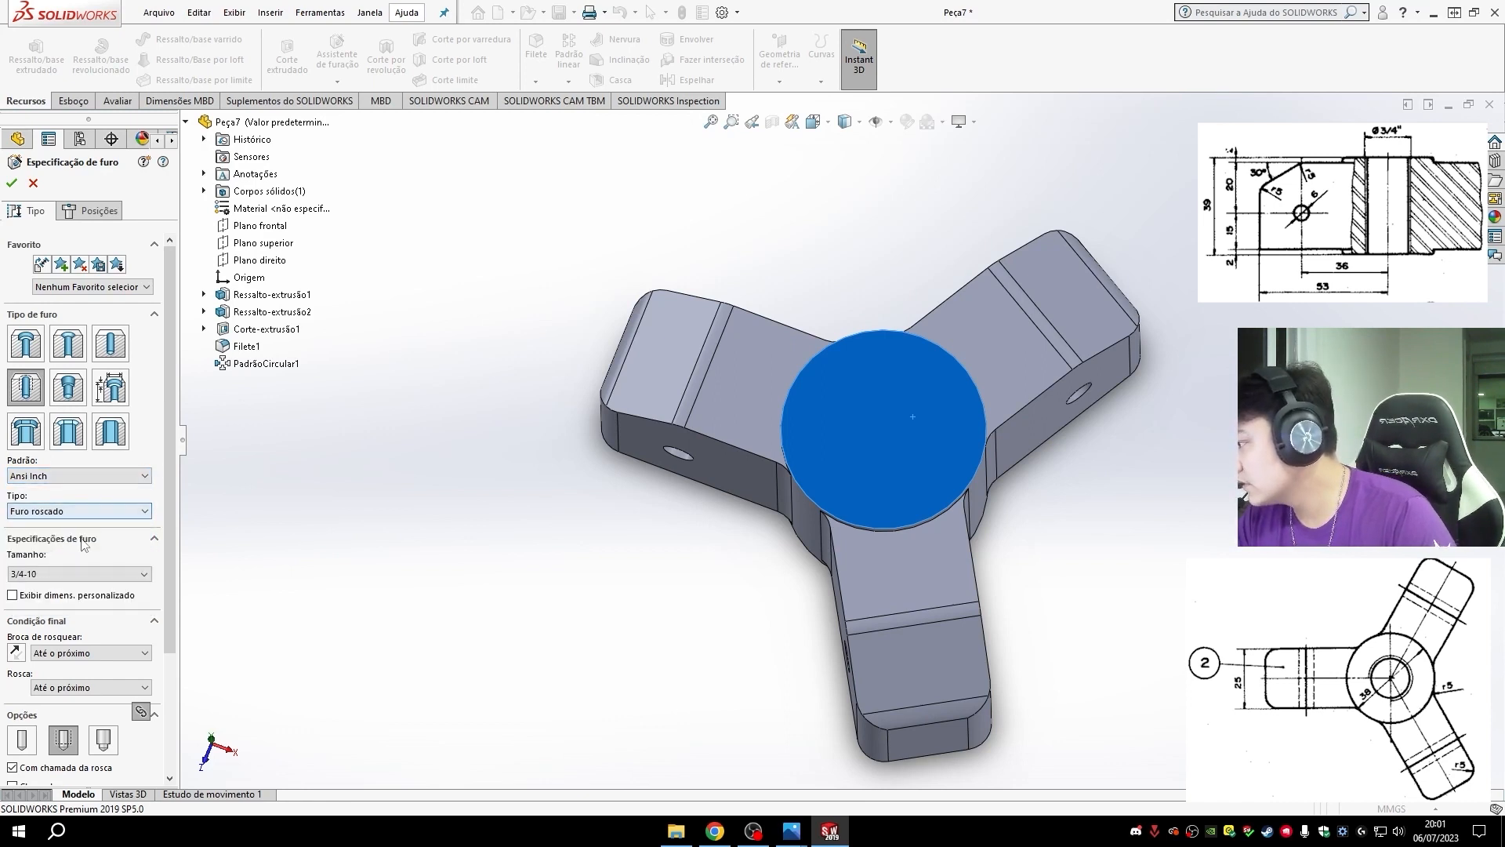
{"action": "left_click", "coordinate": [66, 574]}
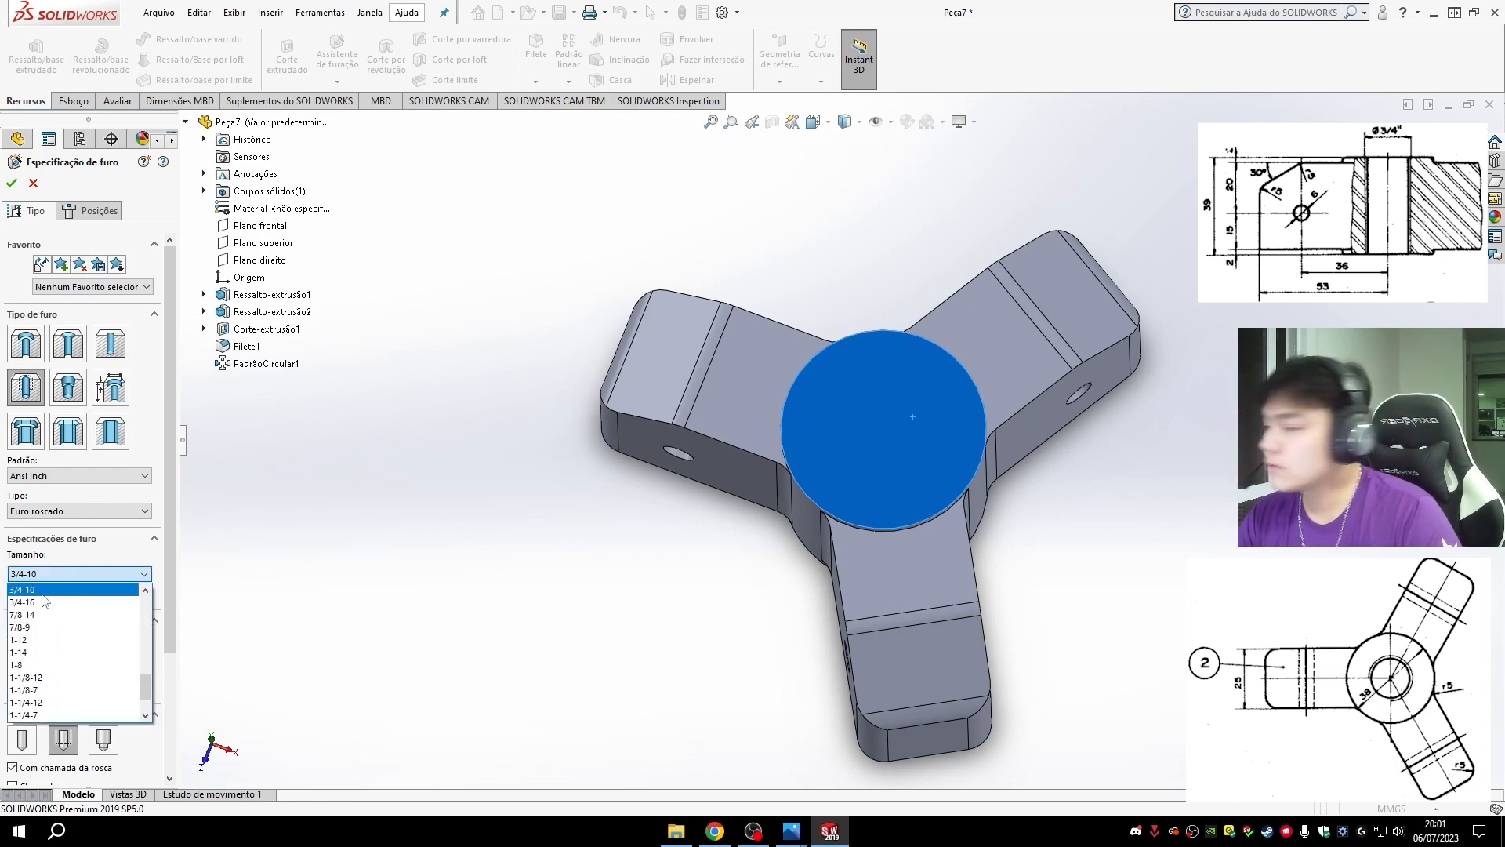
{"action": "left_click", "coordinate": [41, 591]}
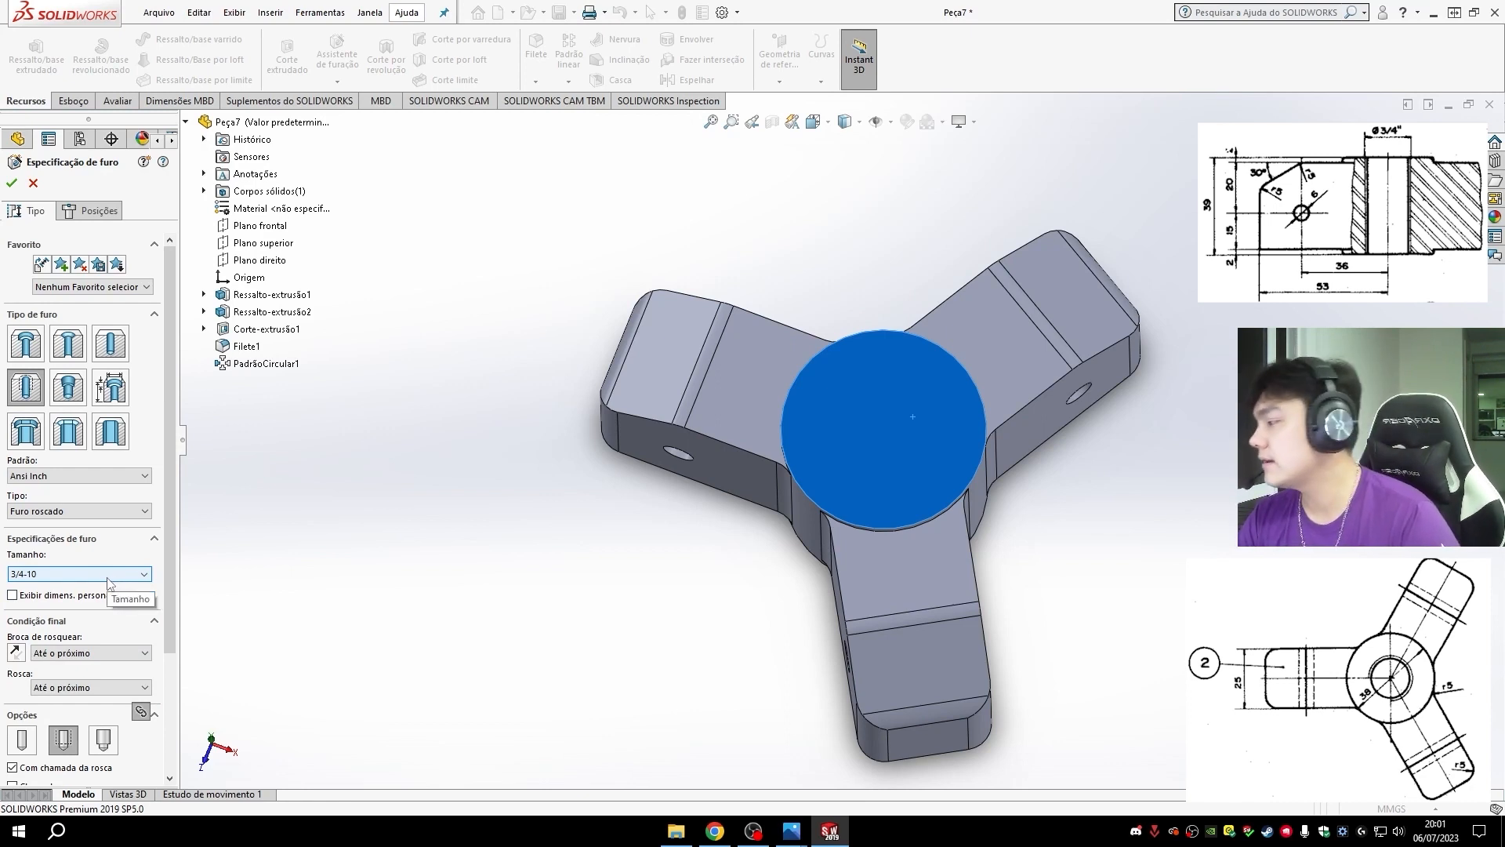
{"action": "left_click", "coordinate": [49, 576]}
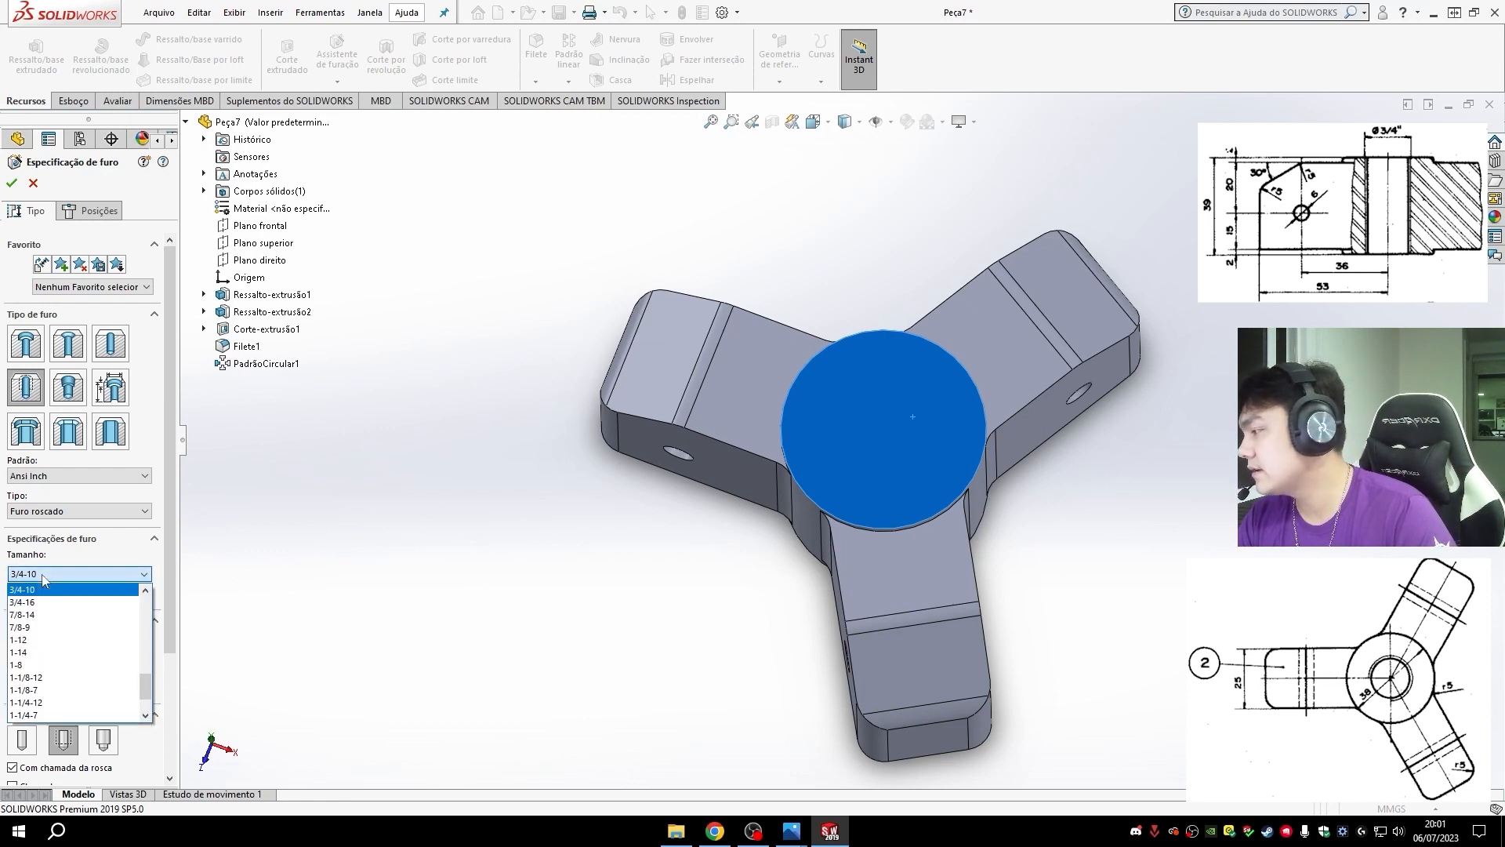
{"action": "left_click", "coordinate": [44, 580]}
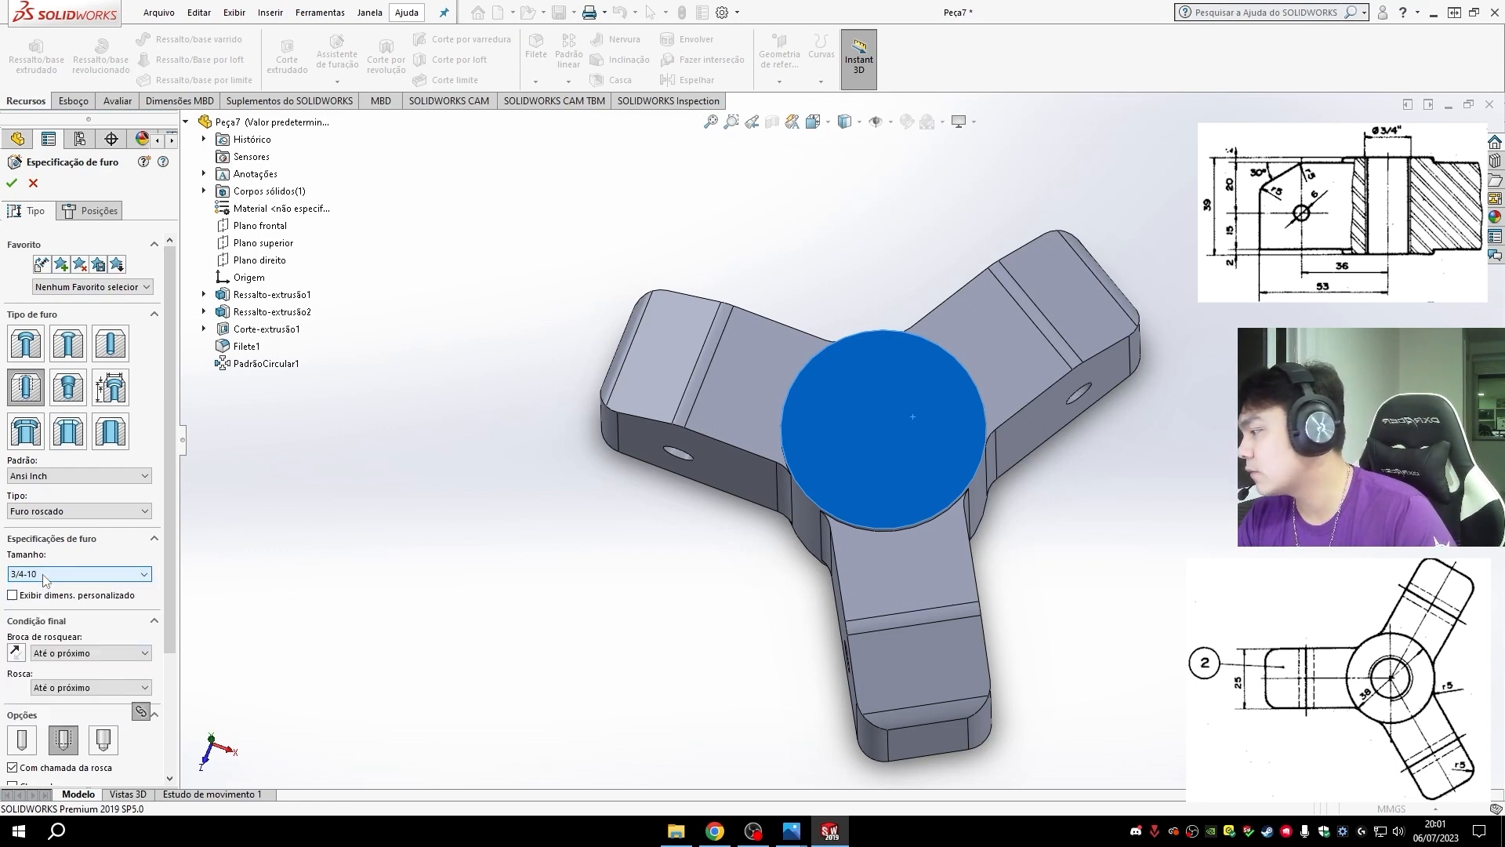
{"action": "left_click", "coordinate": [76, 654]}
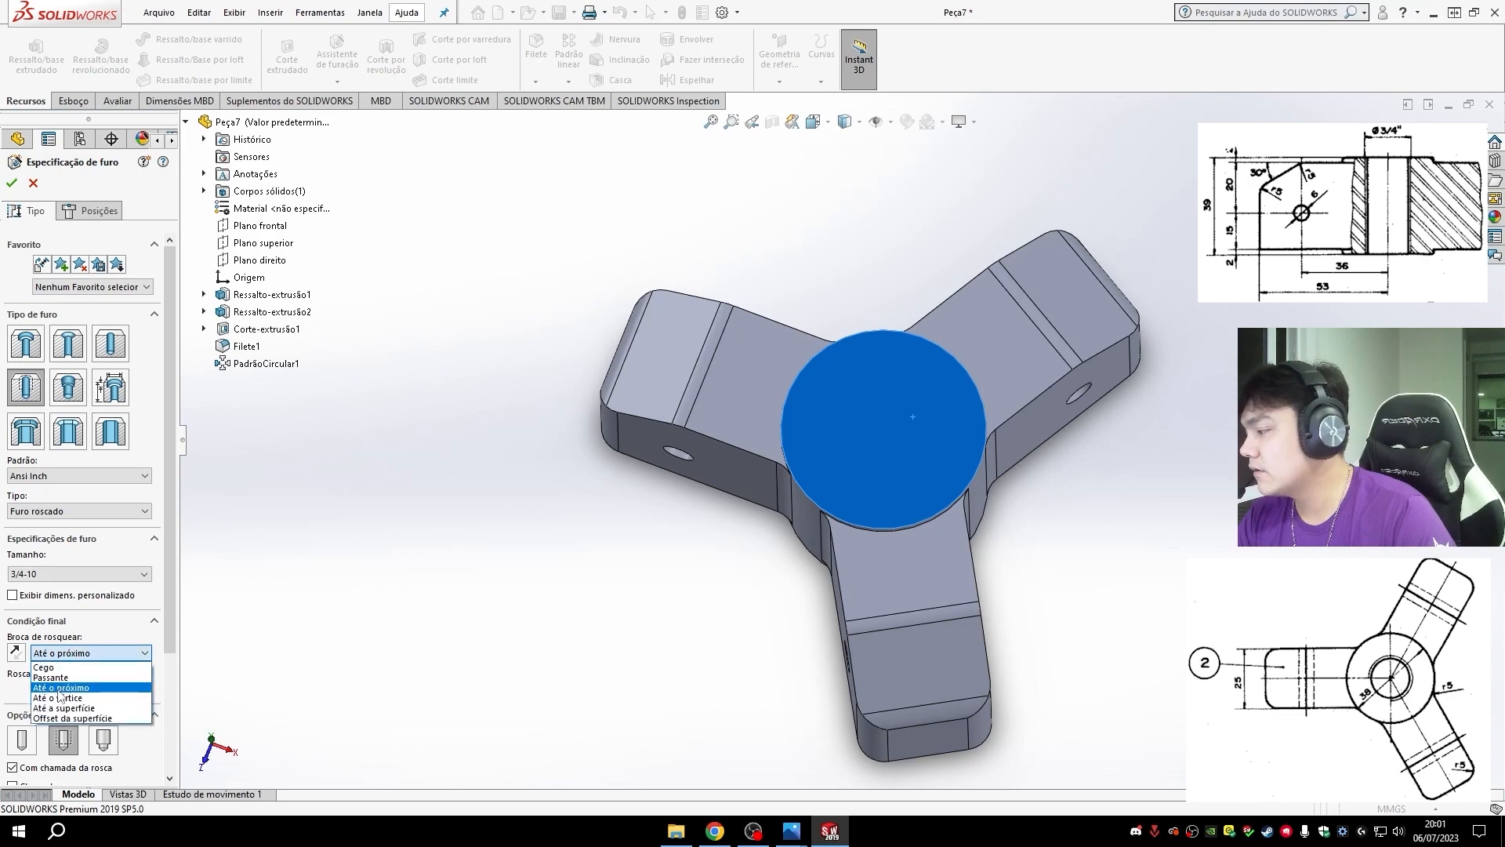
{"action": "left_click", "coordinate": [61, 688]}
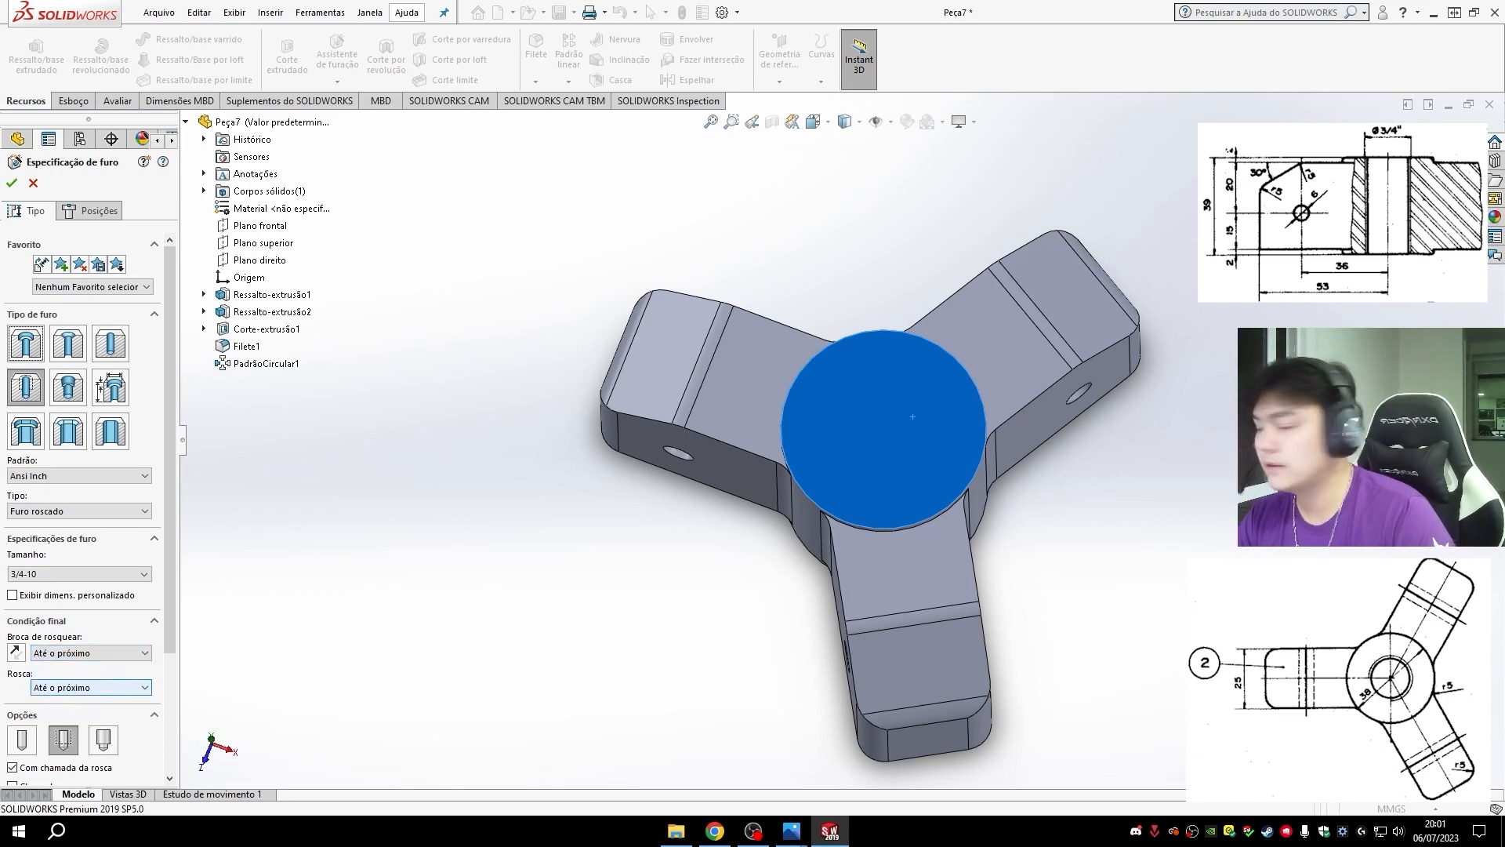
- Place the 3/4-10 tapped hole at the center of the hub's upper face and create it
{"action": "mouse_move", "coordinate": [1028, 633]}
{"action": "middle_mouse_down"}
{"action": "mouse_move", "coordinate": [1015, 627]}
{"action": "mouse_move", "coordinate": [1046, 626]}
{"action": "mouse_move", "coordinate": [1035, 619]}
{"action": "middle_mouse_up"}
{"action": "left_click", "coordinate": [90, 210]}
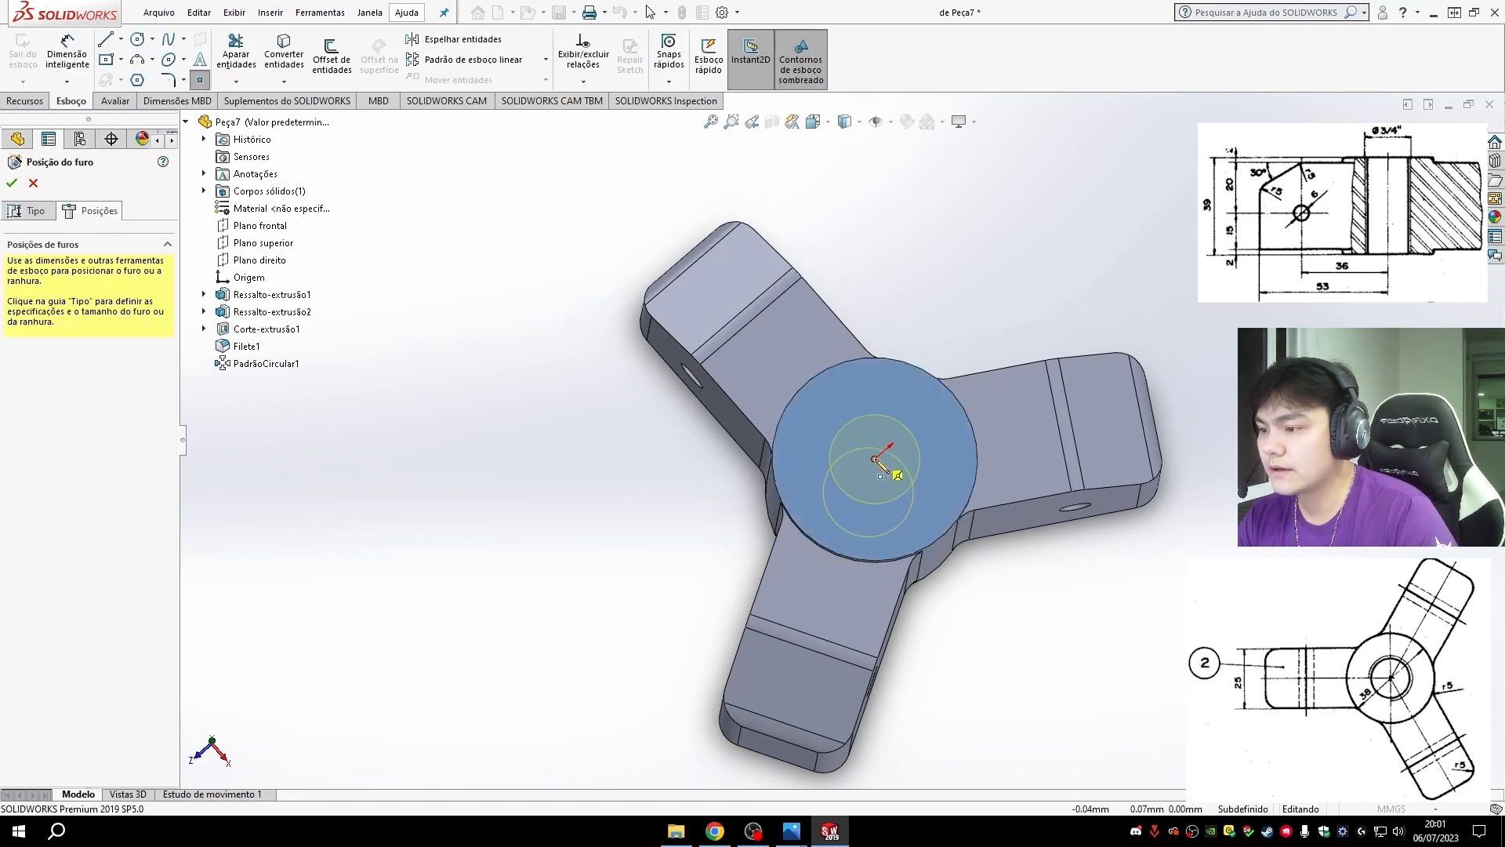
{"action": "left_click", "coordinate": [874, 459]}
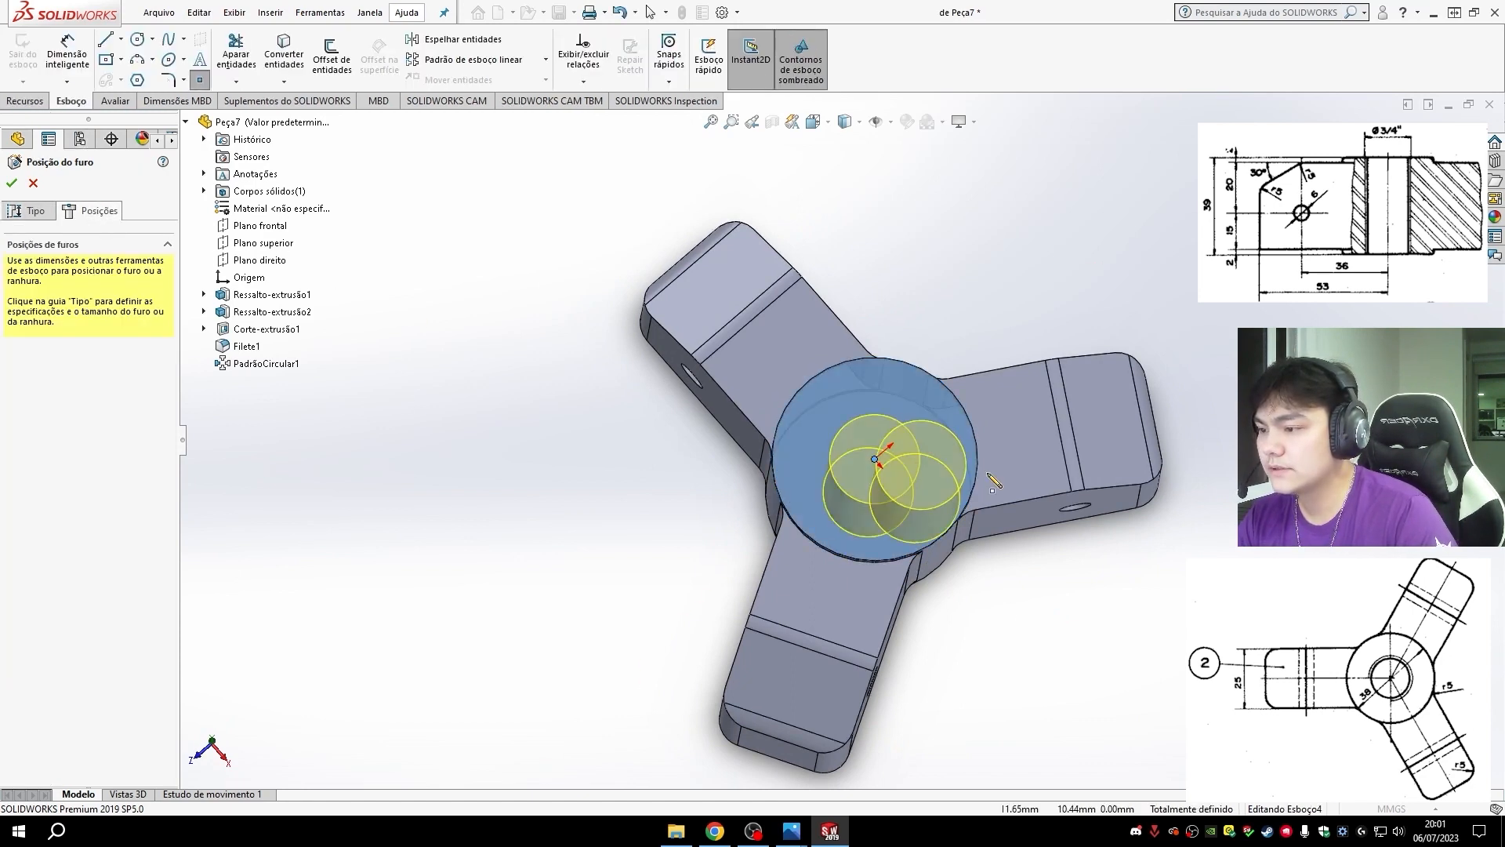
{"action": "left_click", "coordinate": [11, 183]}
- Save the finished part as "2- Aranha" in the Extrator folder
{"action": "middle_click_drag", "start_coordinate": [823, 675], "coordinate": [940, 635]}
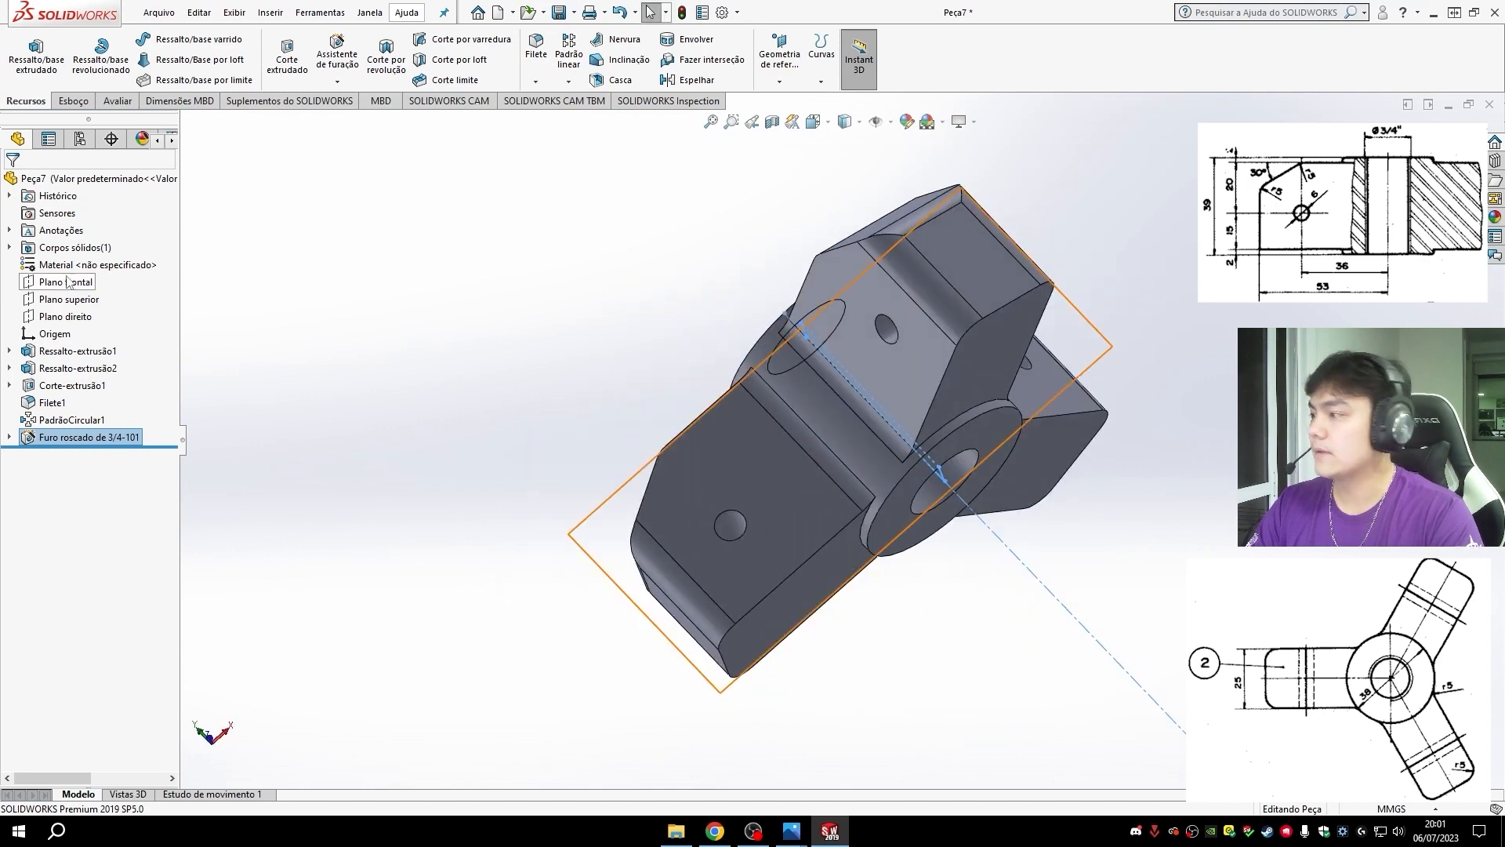
{"action": "left_click", "coordinate": [573, 12]}
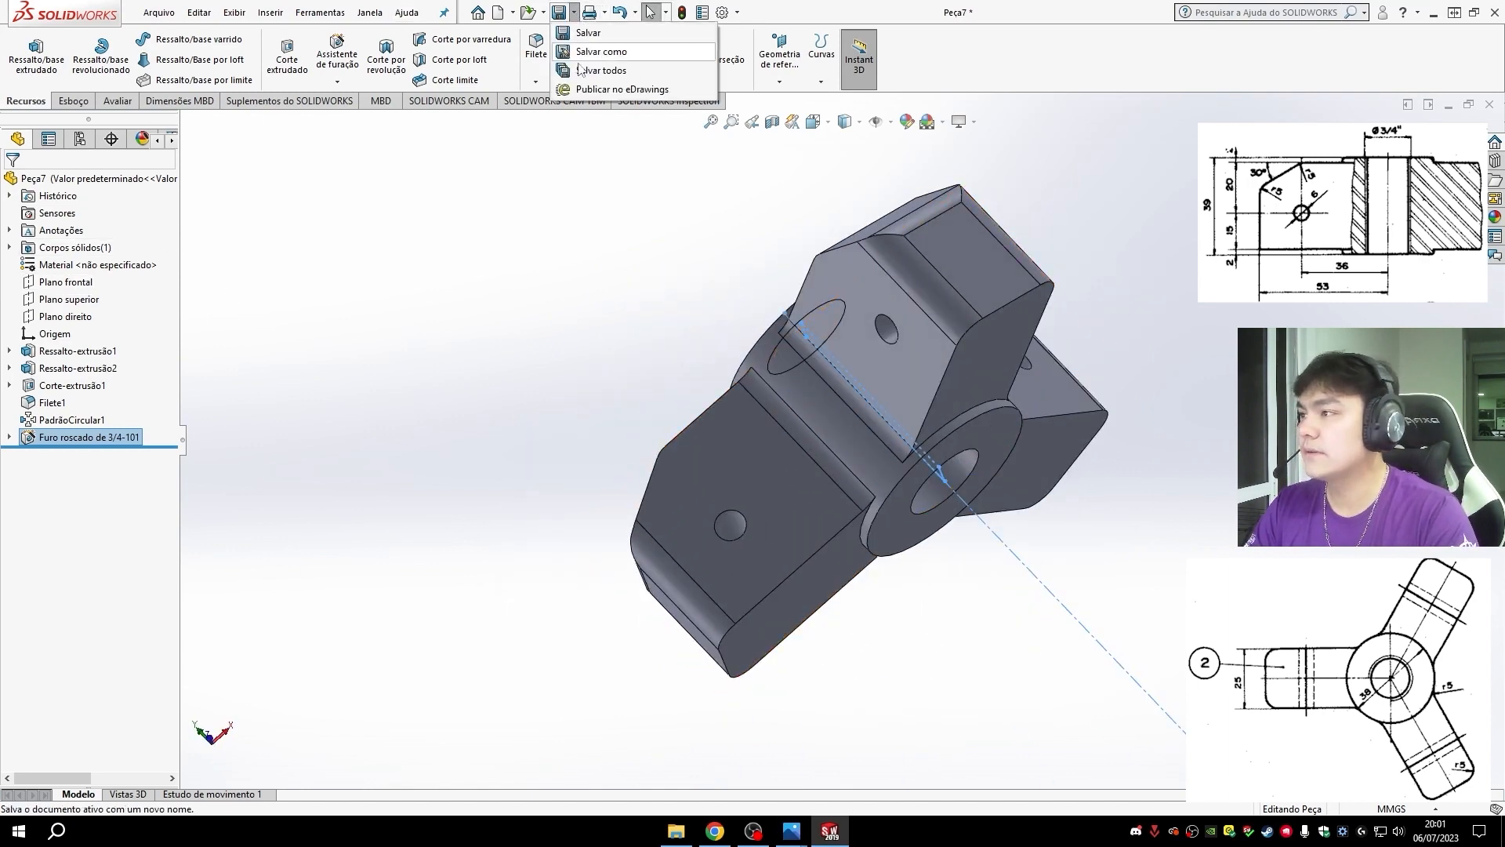
{"action": "left_click", "coordinate": [596, 51]}
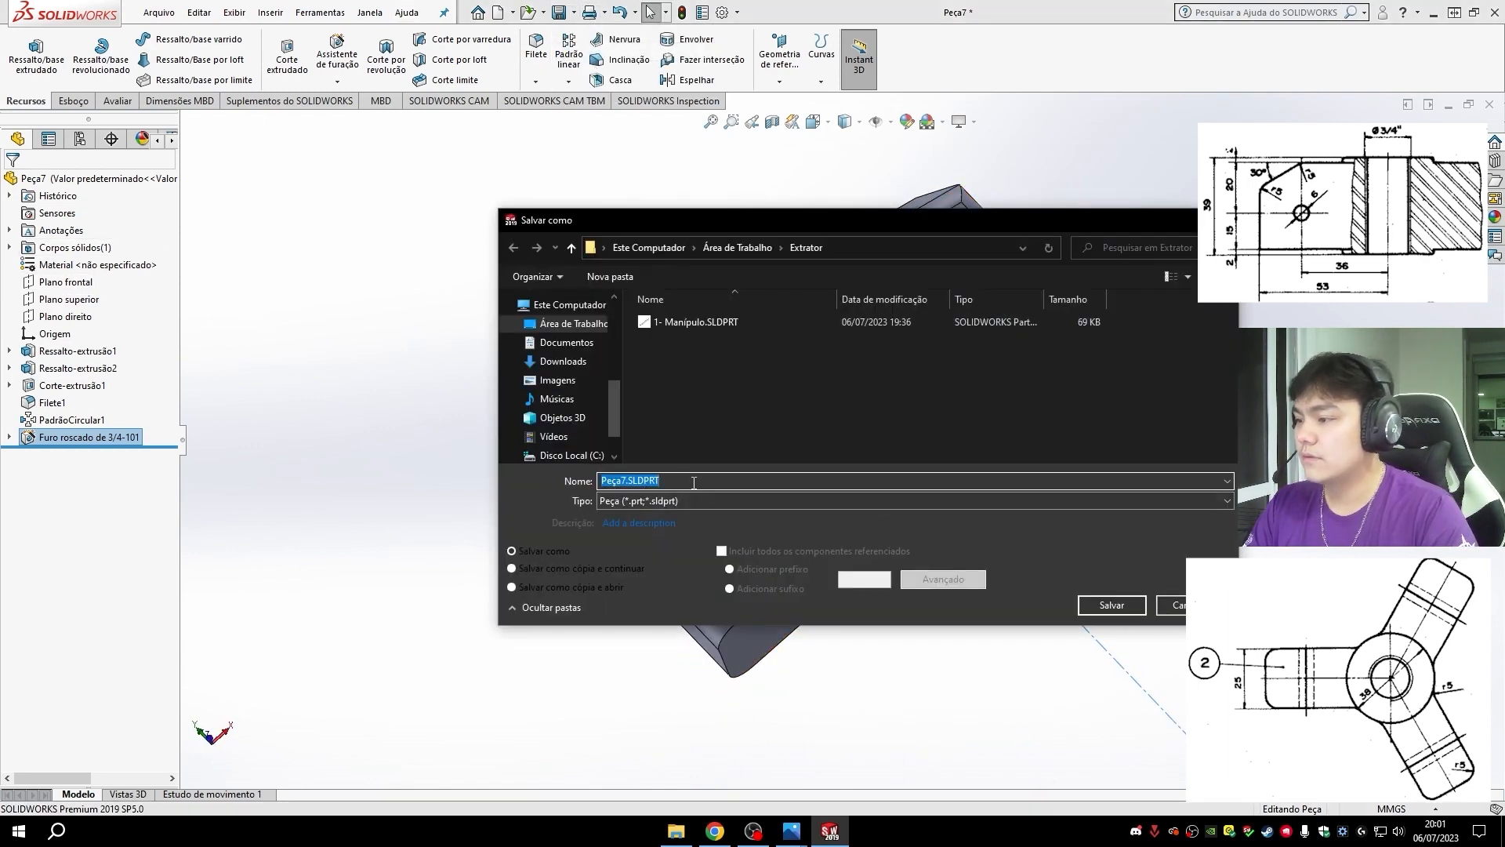
{"action": "type", "text": "2- Aranha"}
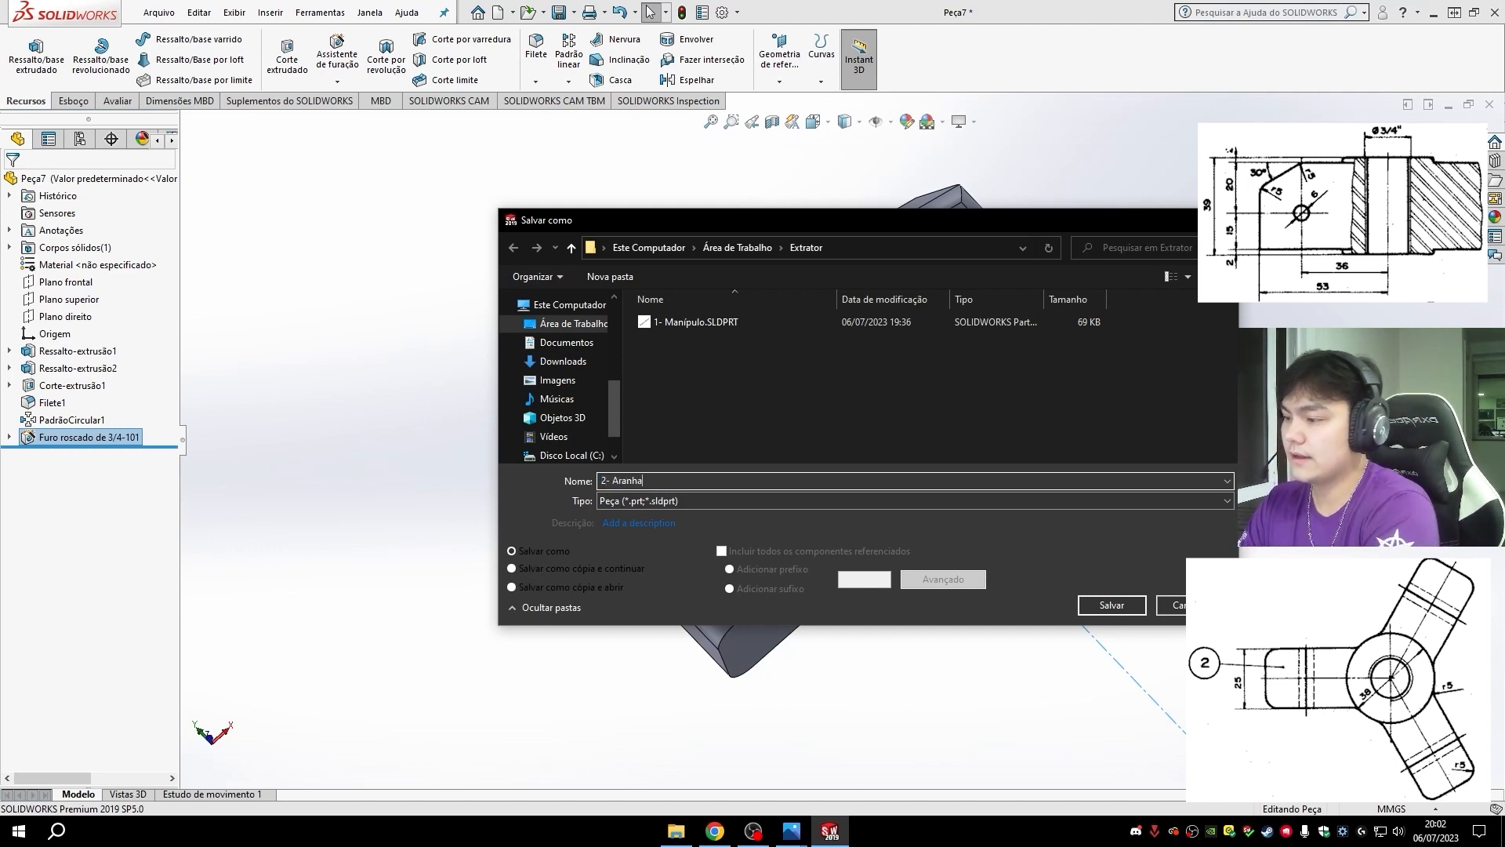
{"action": "left_click", "coordinate": [1111, 604]}
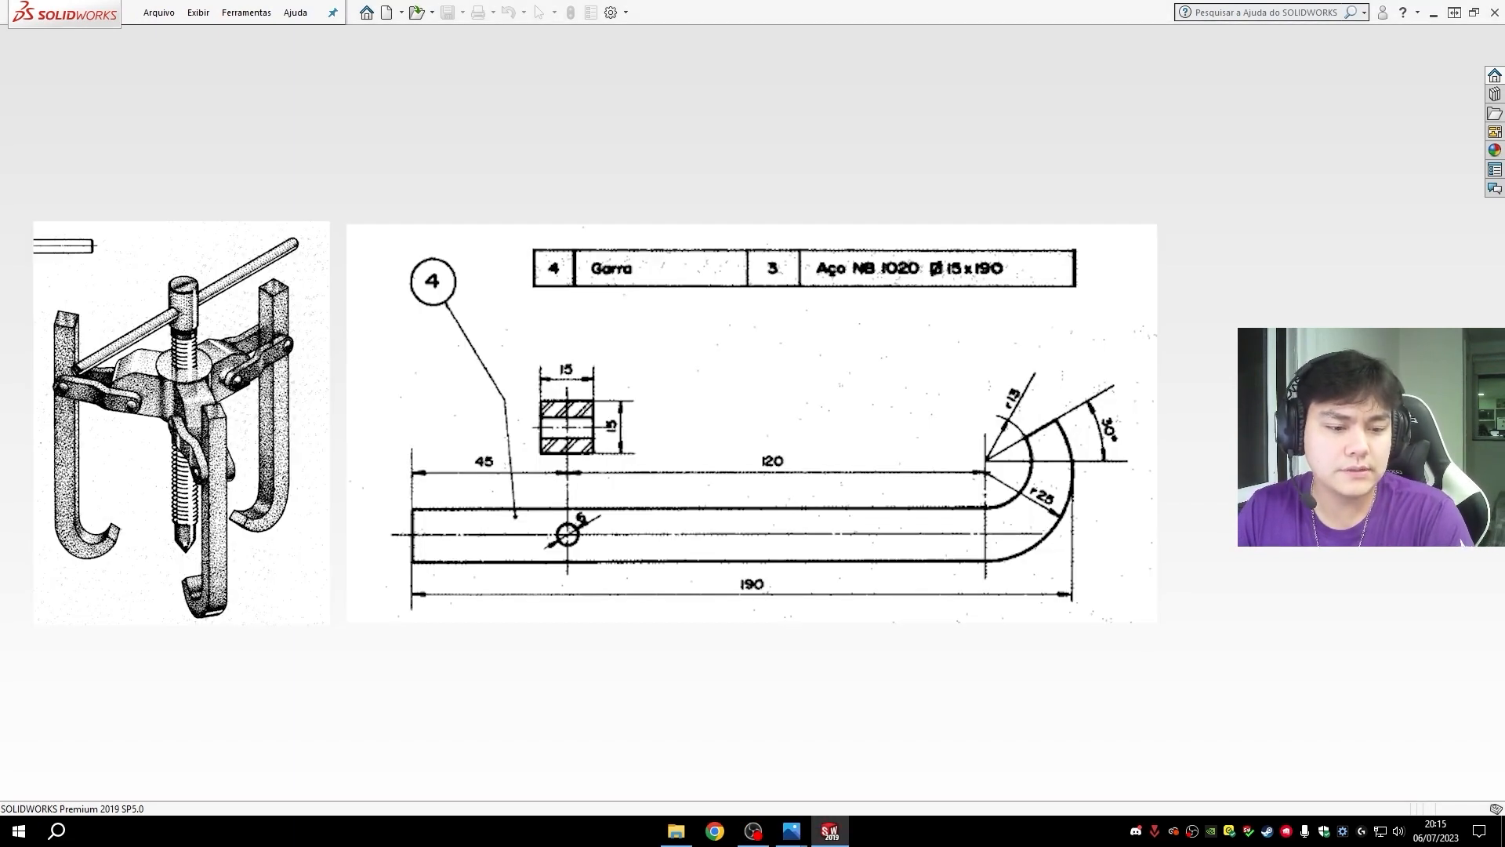
- Create a new part document and start a sketch on the front plane (Plano frontal)
{"action": "key", "text": "alt+Tab"}
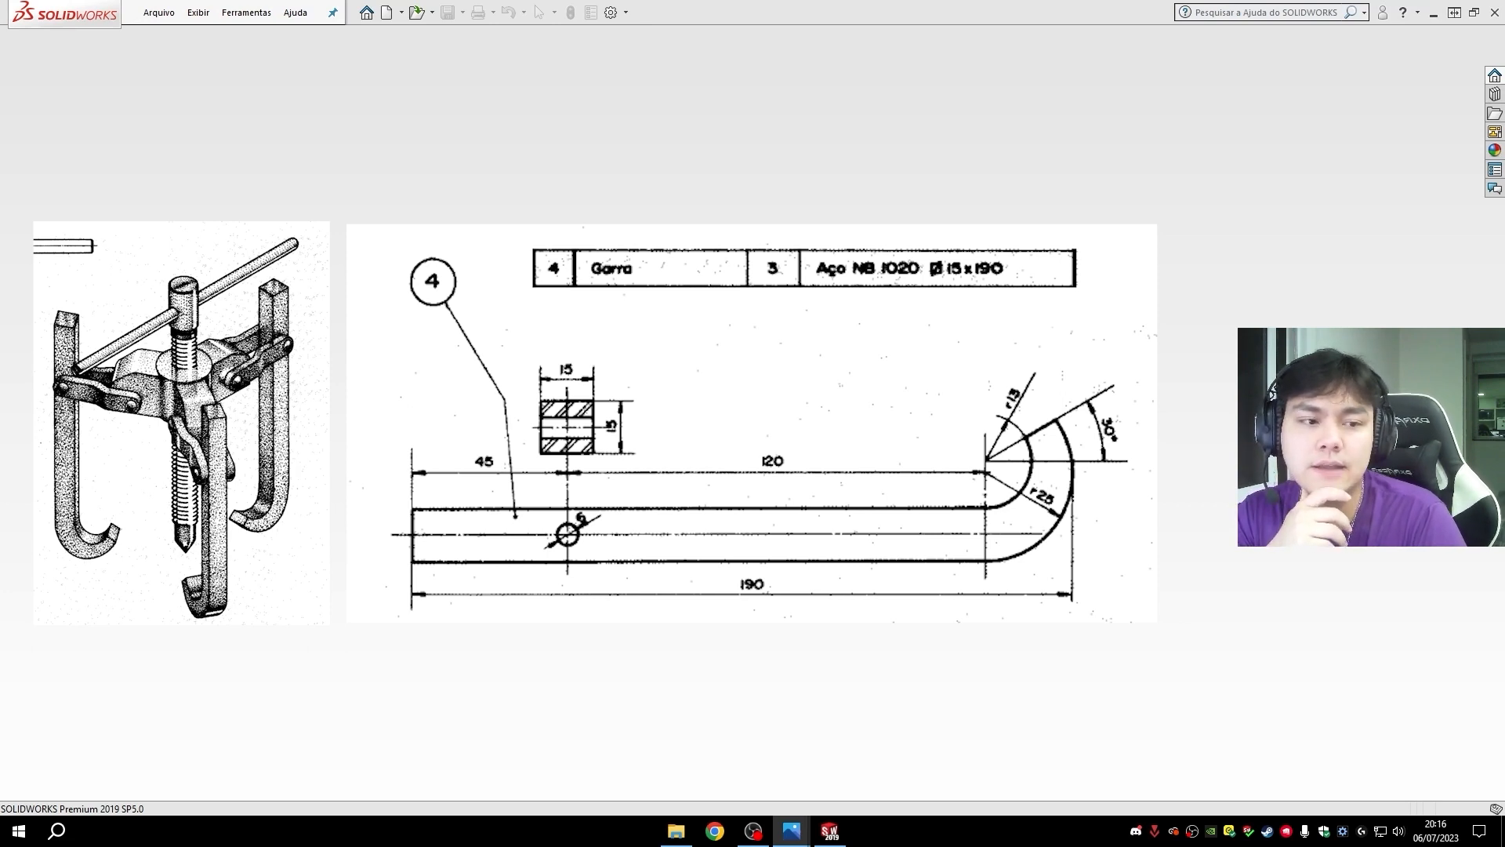
{"action": "left_click", "coordinate": [388, 13]}
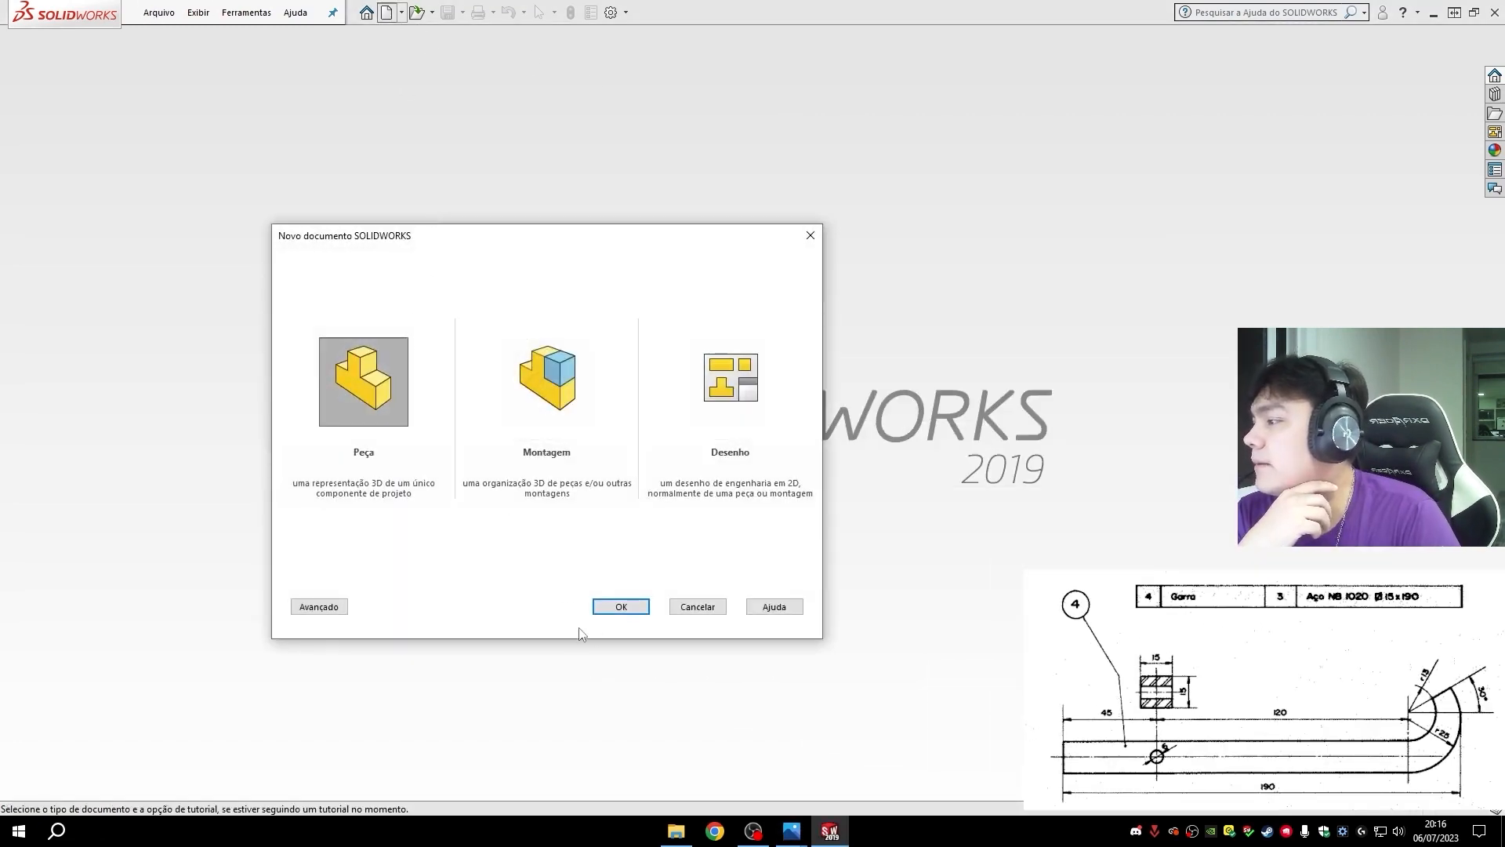
{"action": "left_click", "coordinate": [621, 606]}
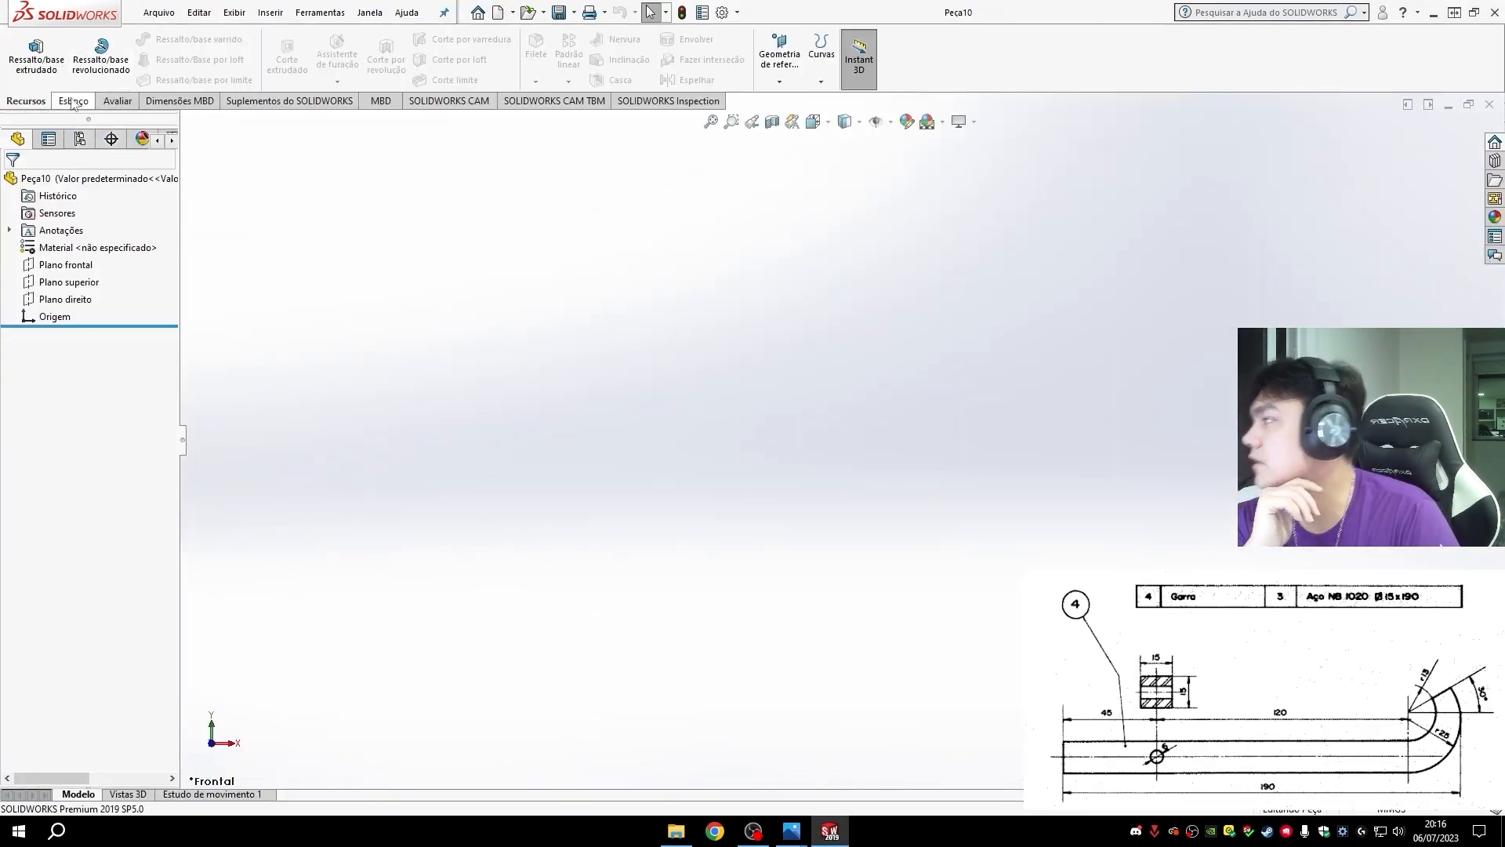
{"action": "left_click", "coordinate": [71, 100]}
{"action": "left_click", "coordinate": [36, 69]}
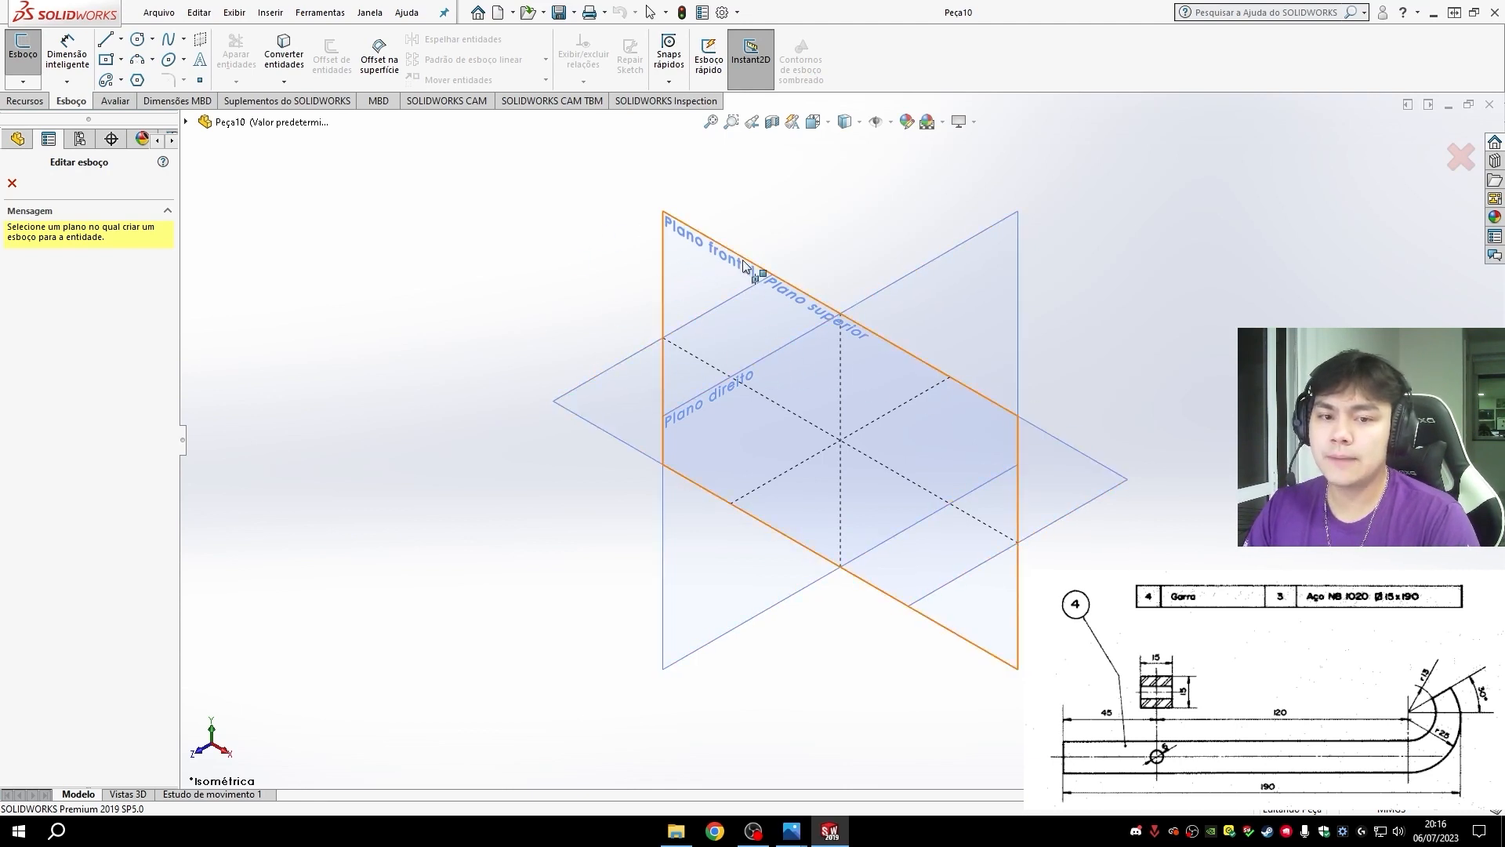
{"action": "left_click", "coordinate": [715, 269]}
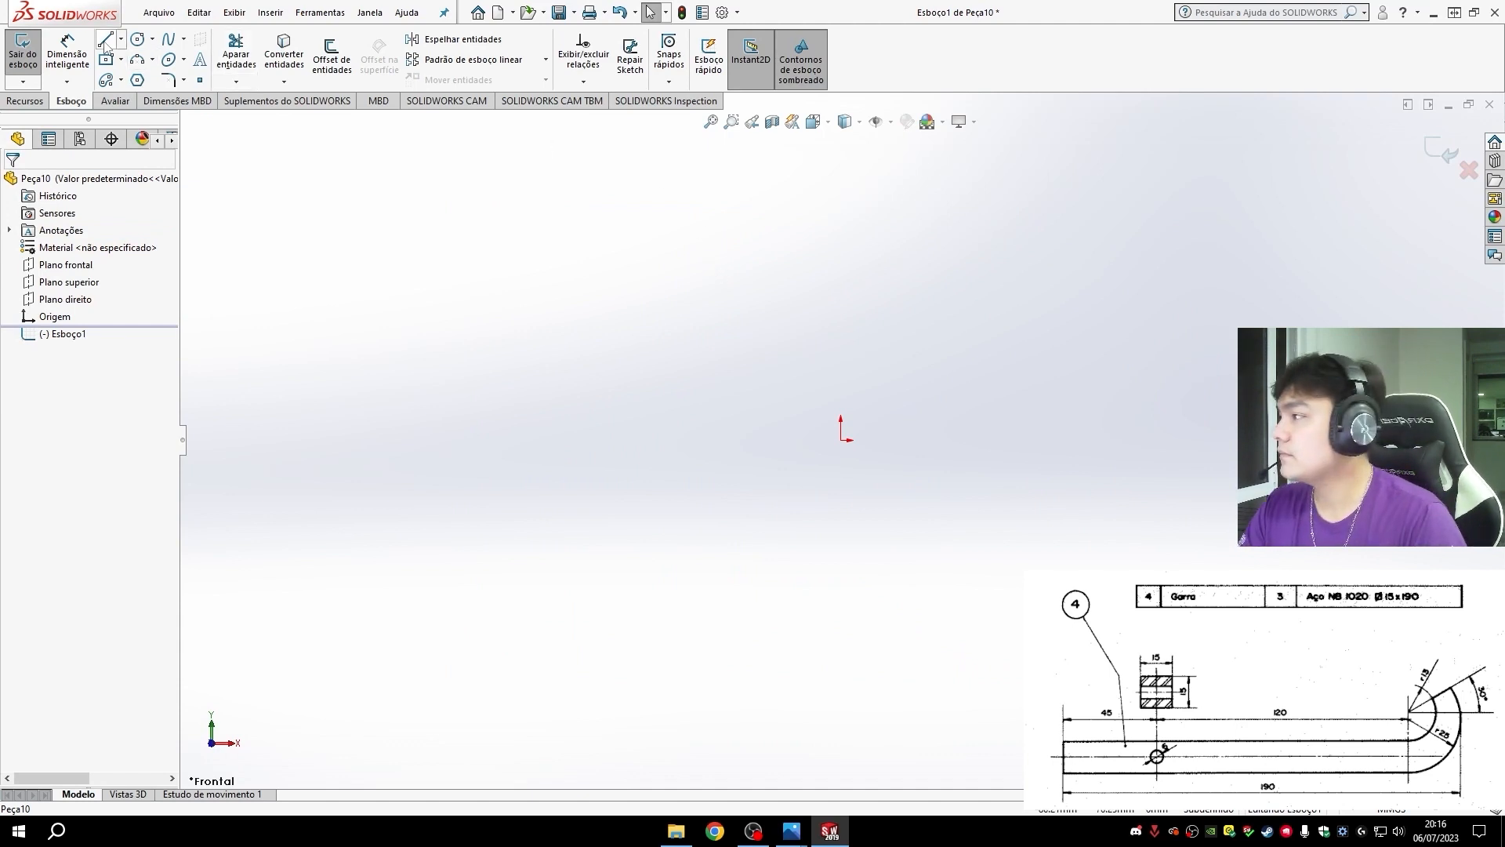
- Sketch a vertical centerline about 176 mm long straight down from the origin
{"action": "left_click", "coordinate": [120, 41]}
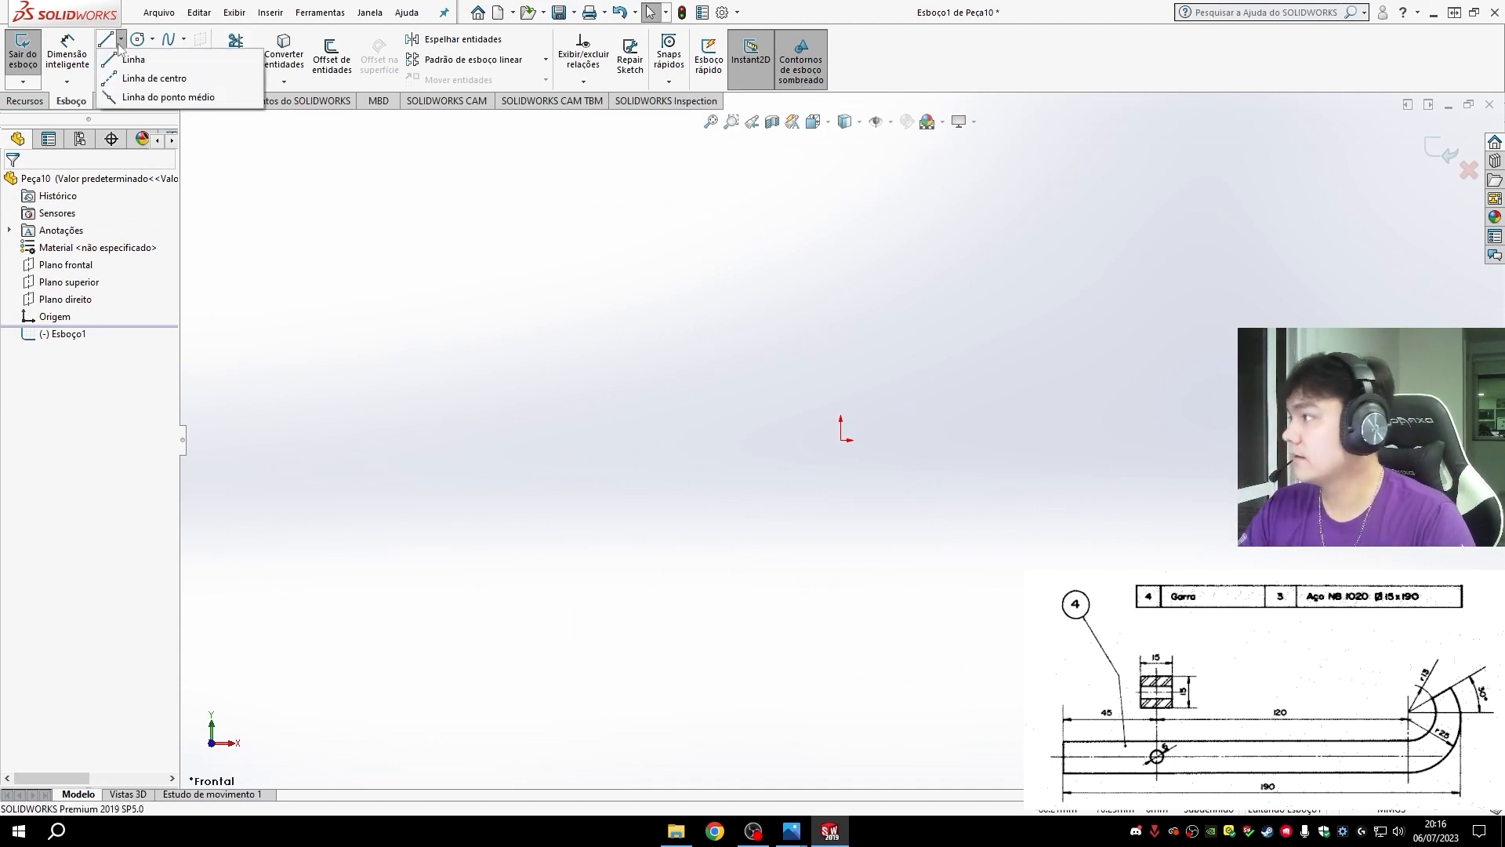
{"action": "left_click", "coordinate": [129, 59]}
{"action": "left_click", "coordinate": [841, 441]}
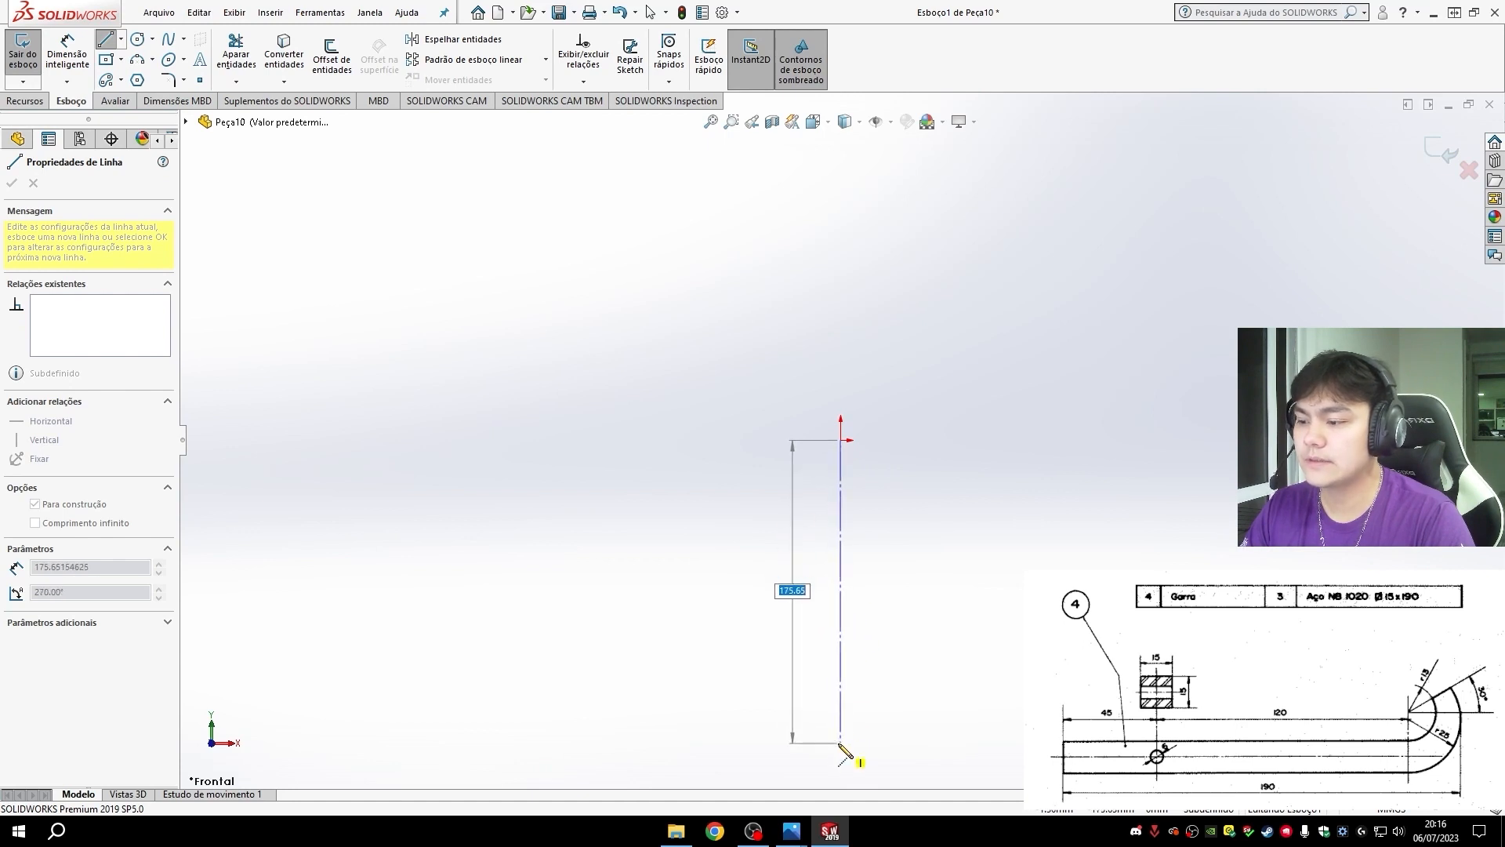
{"action": "double_click", "coordinate": [840, 741]}
{"action": "key", "text": "Escape"}
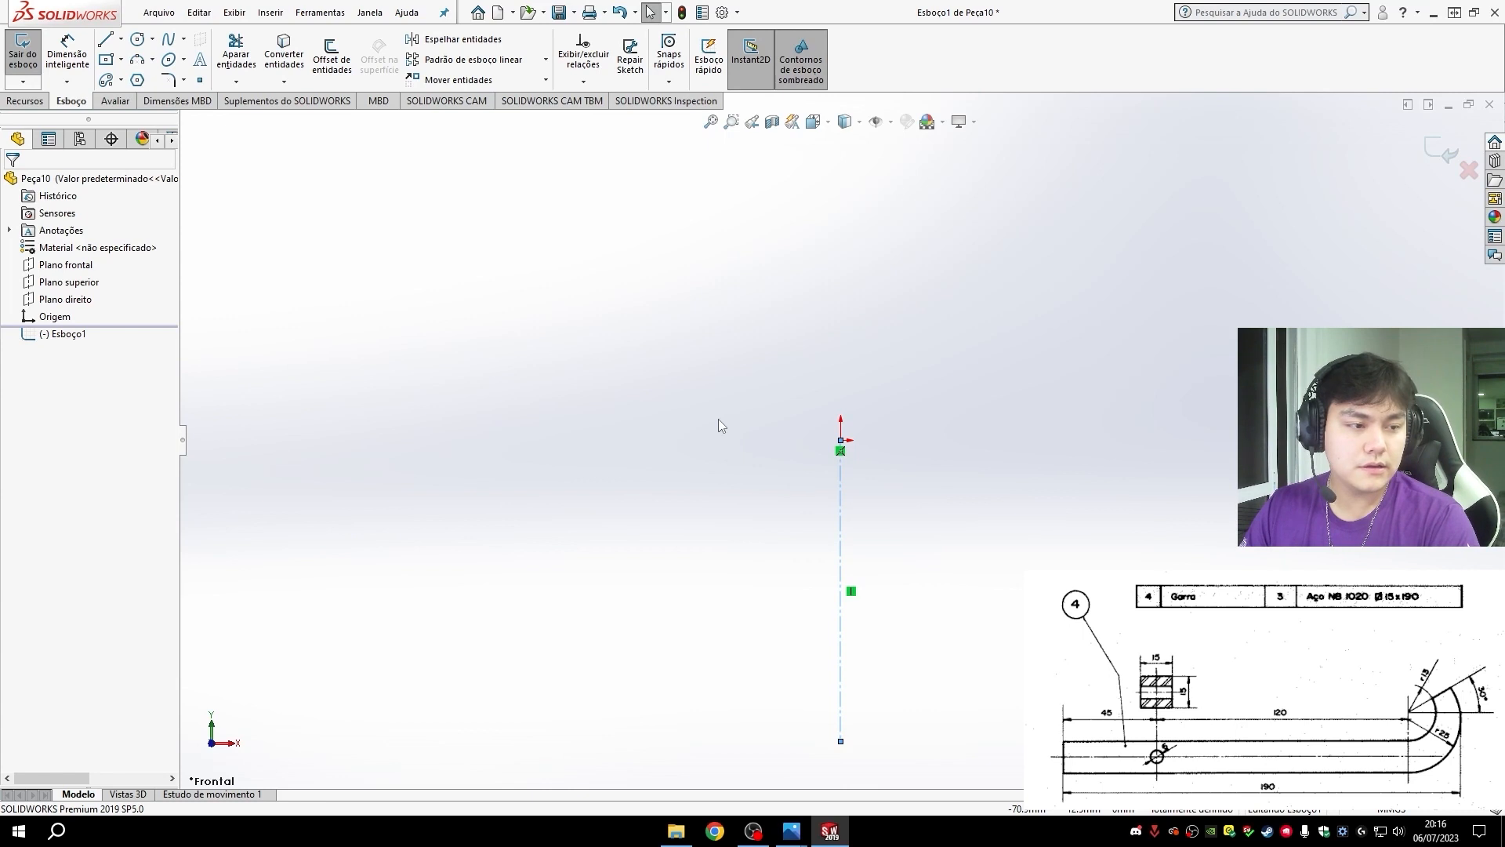
- Dimension the vertical centerline's length as 190 mm
{"action": "left_click", "coordinate": [67, 55]}
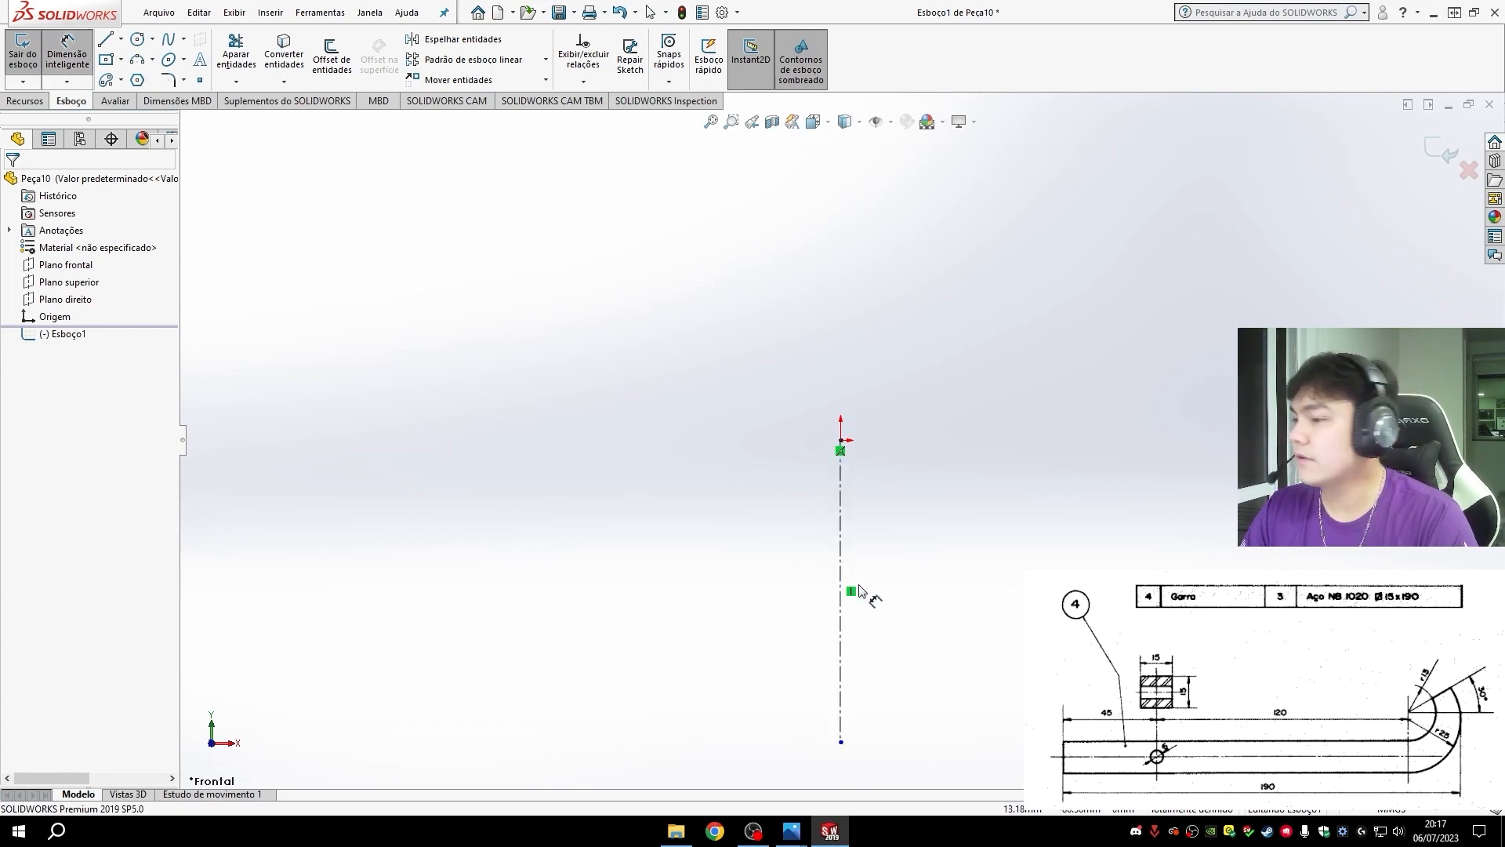
{"action": "left_click", "coordinate": [840, 572]}
{"action": "left_click", "coordinate": [735, 584]}
{"action": "type", "text": "190"}
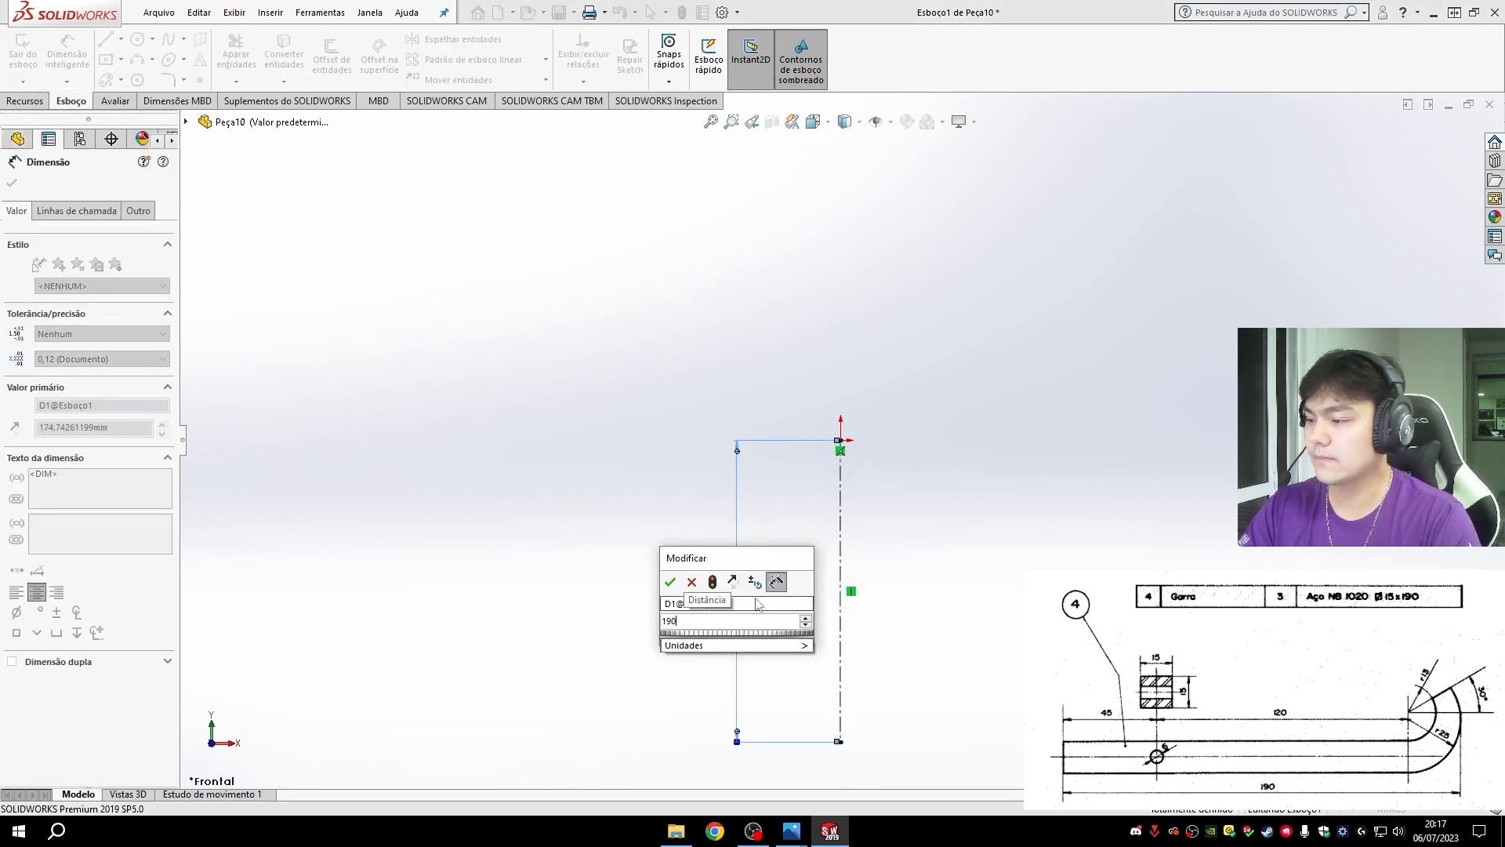
{"action": "key", "text": "Return"}
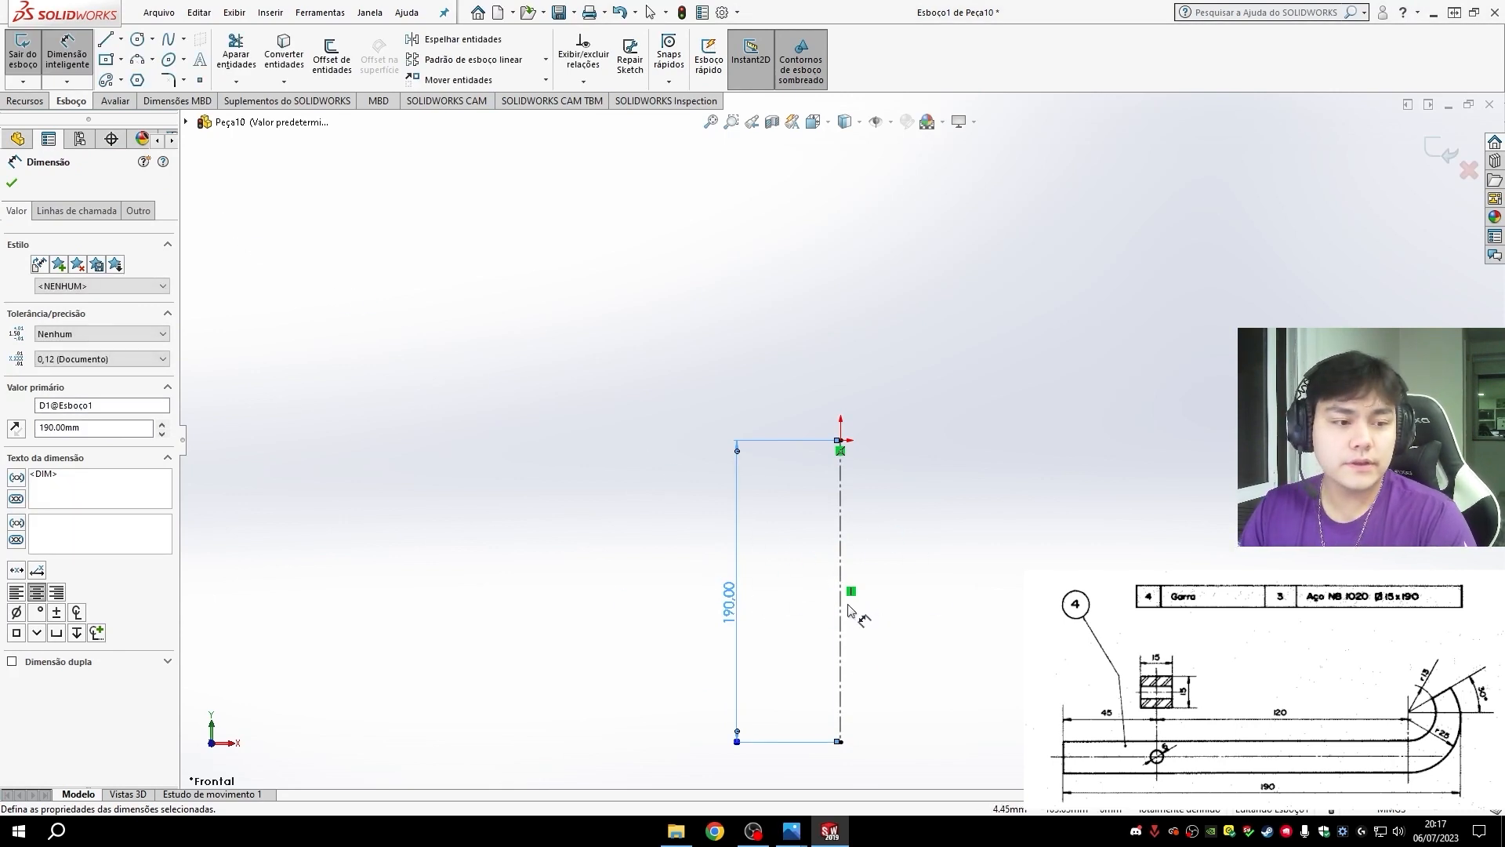
- Sketch the claw's outer edge from the origin: a line about 140 mm down the centerline, continued by a tangent arc hooking right
{"action": "left_click", "coordinate": [121, 39]}
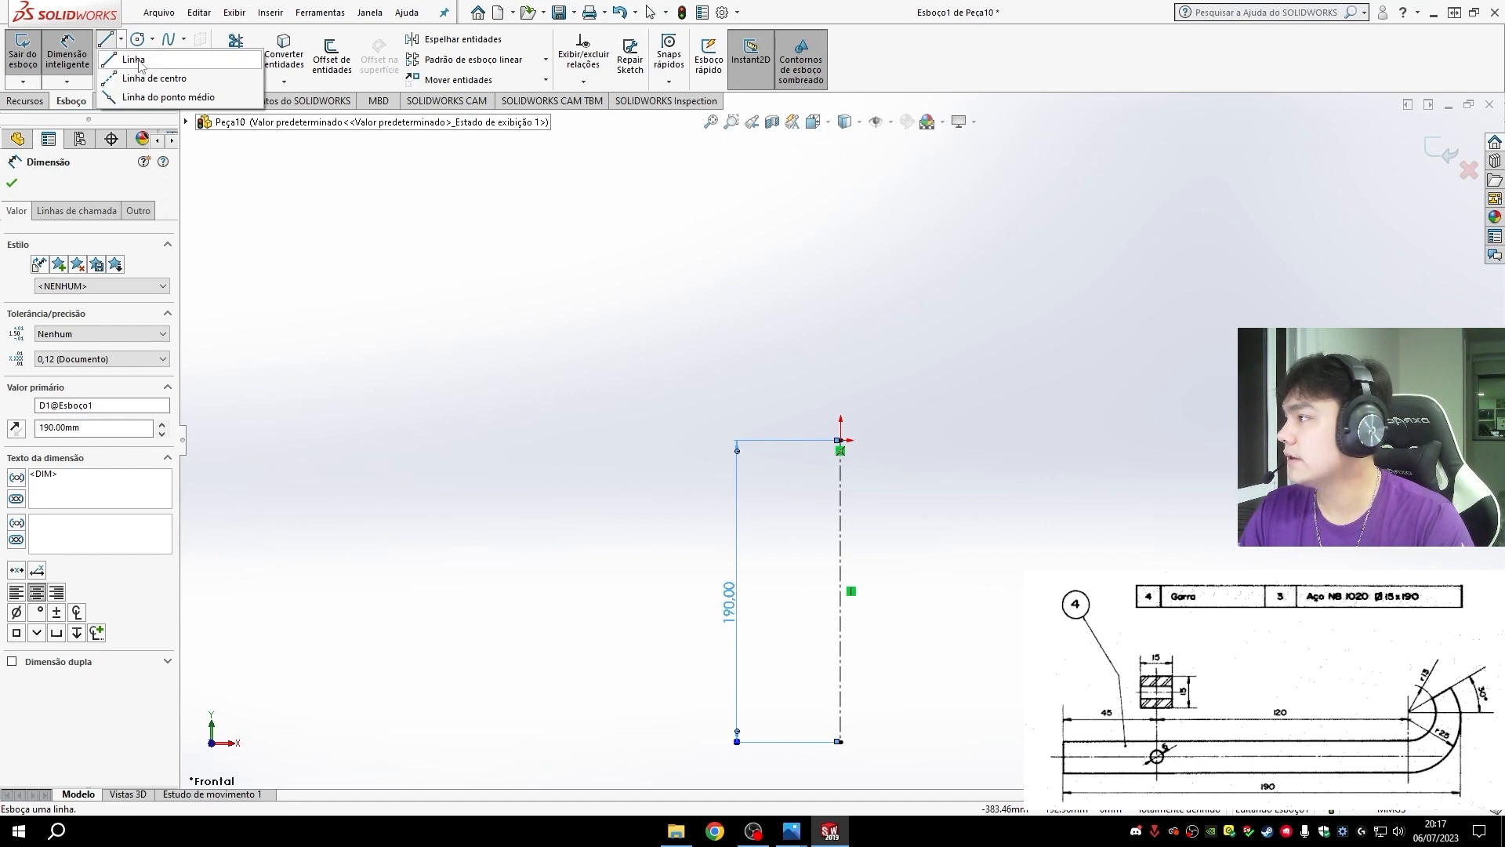
{"action": "left_click", "coordinate": [147, 61]}
{"action": "scroll", "coordinate": [867, 446], "scroll_direction": "down", "scroll_amount": 4}
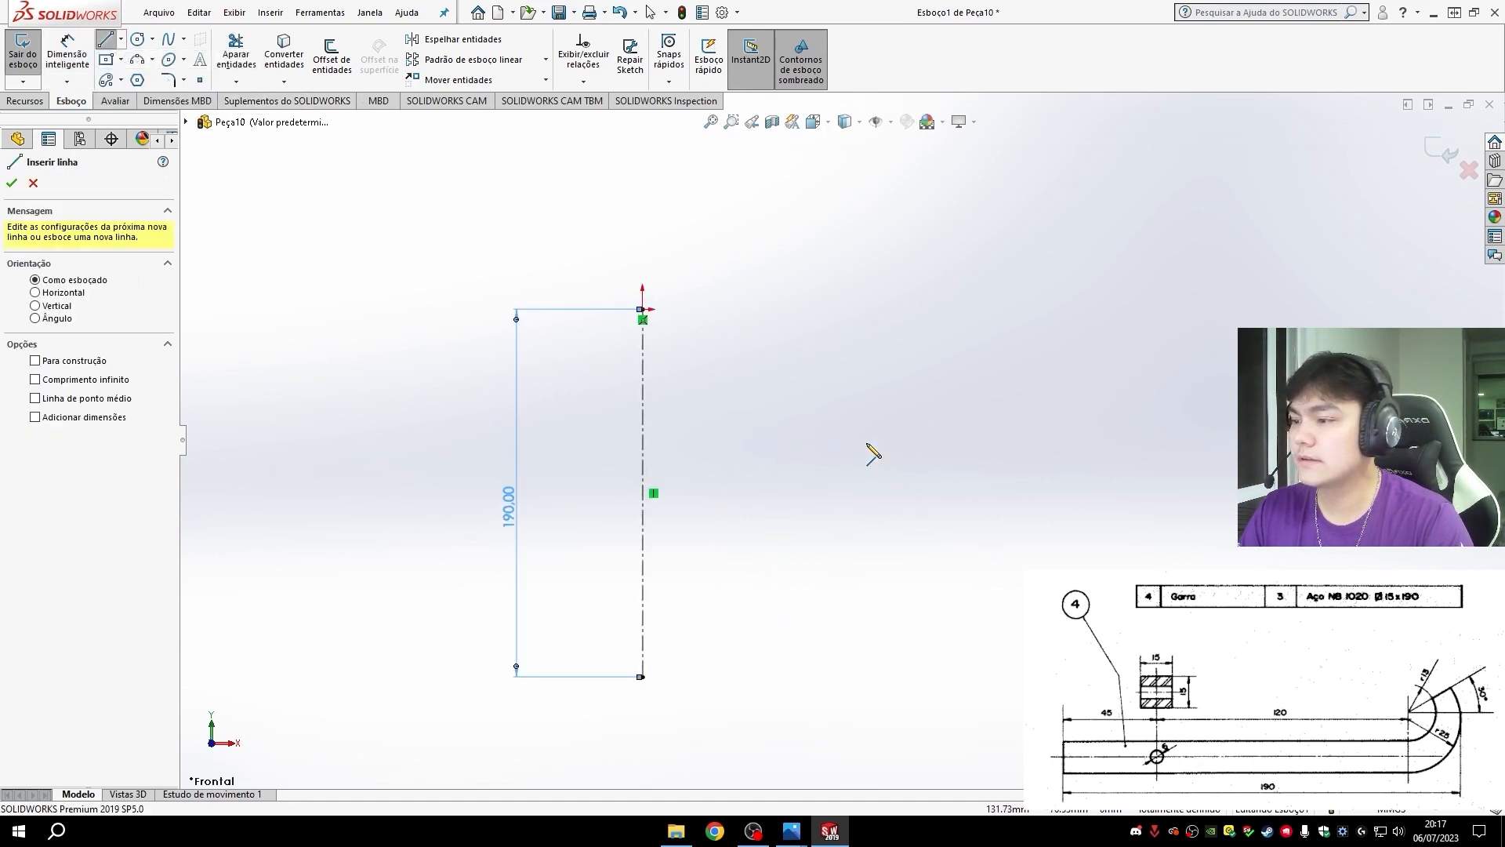
{"action": "scroll", "coordinate": [784, 486], "scroll_direction": "up", "scroll_amount": 3}
{"action": "scroll", "coordinate": [729, 584], "scroll_direction": "down", "scroll_amount": 1}
{"action": "scroll", "coordinate": [779, 437], "scroll_direction": "down", "scroll_amount": 1}
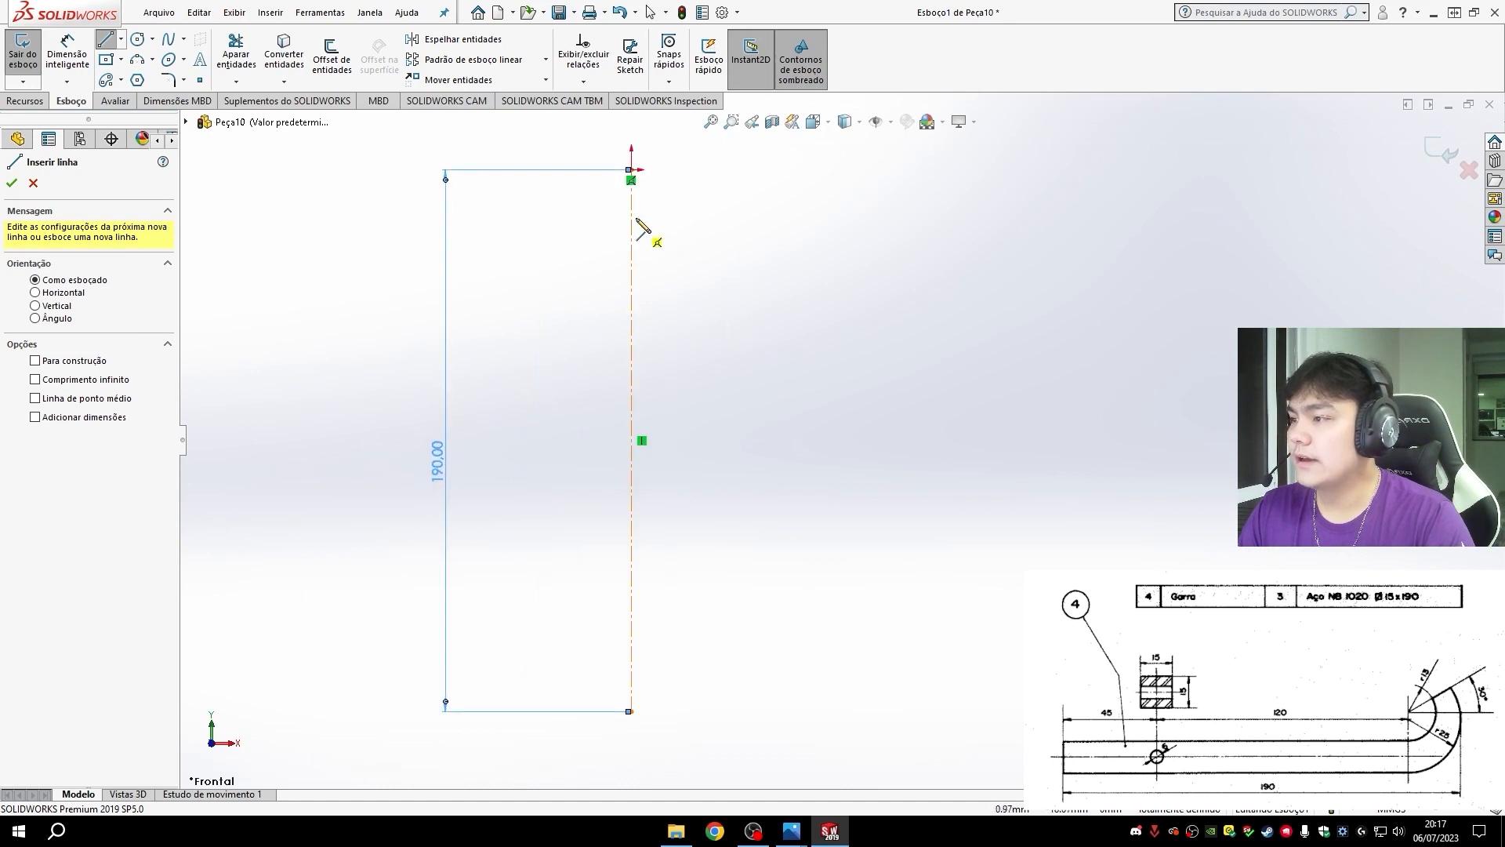
{"action": "left_click", "coordinate": [632, 170]}
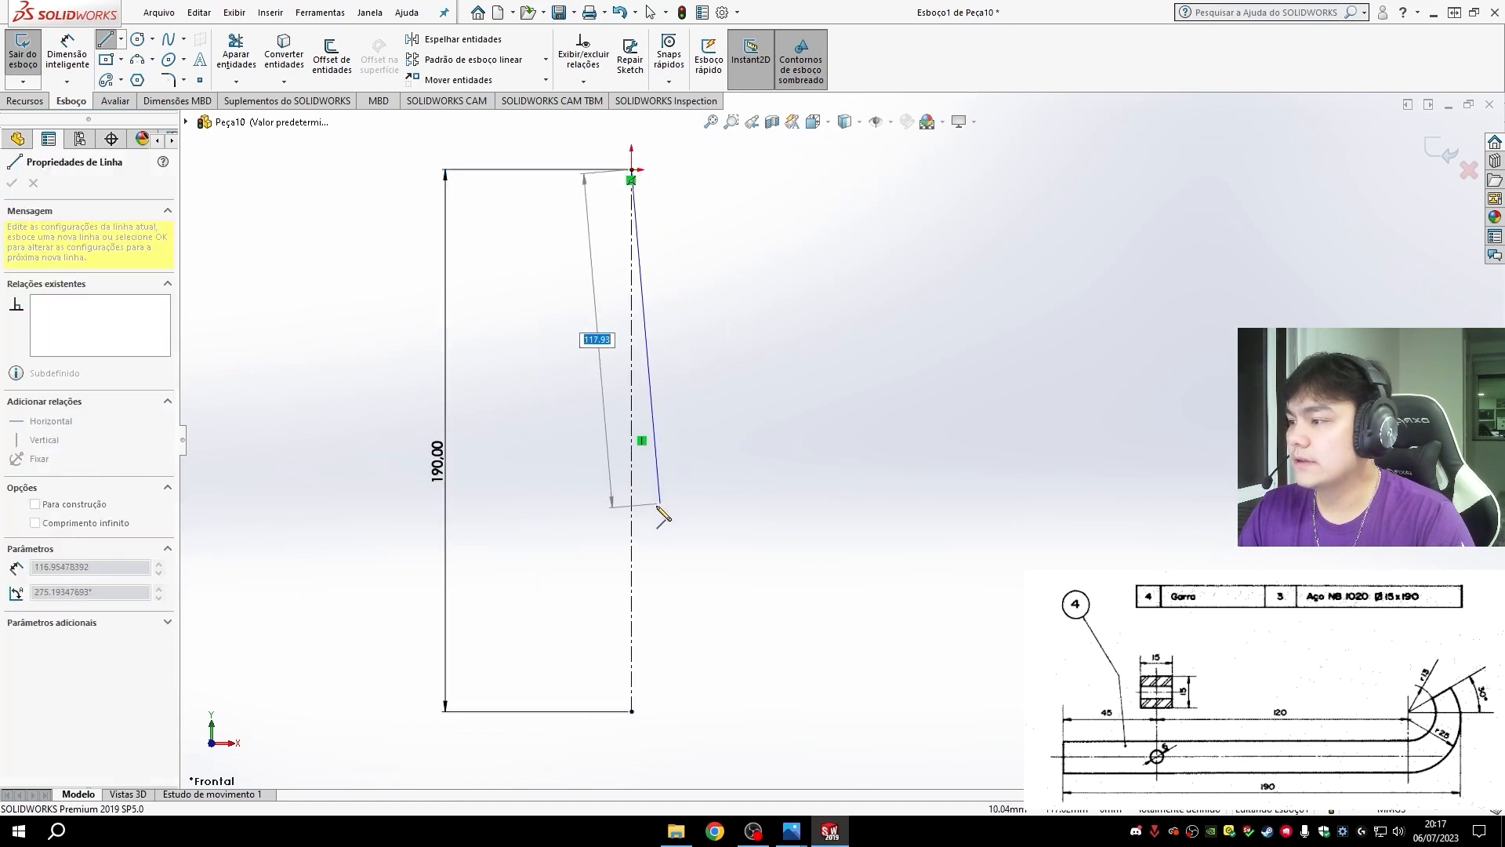
{"action": "left_click", "coordinate": [632, 567]}
{"action": "mouse_move", "coordinate": [633, 570]}
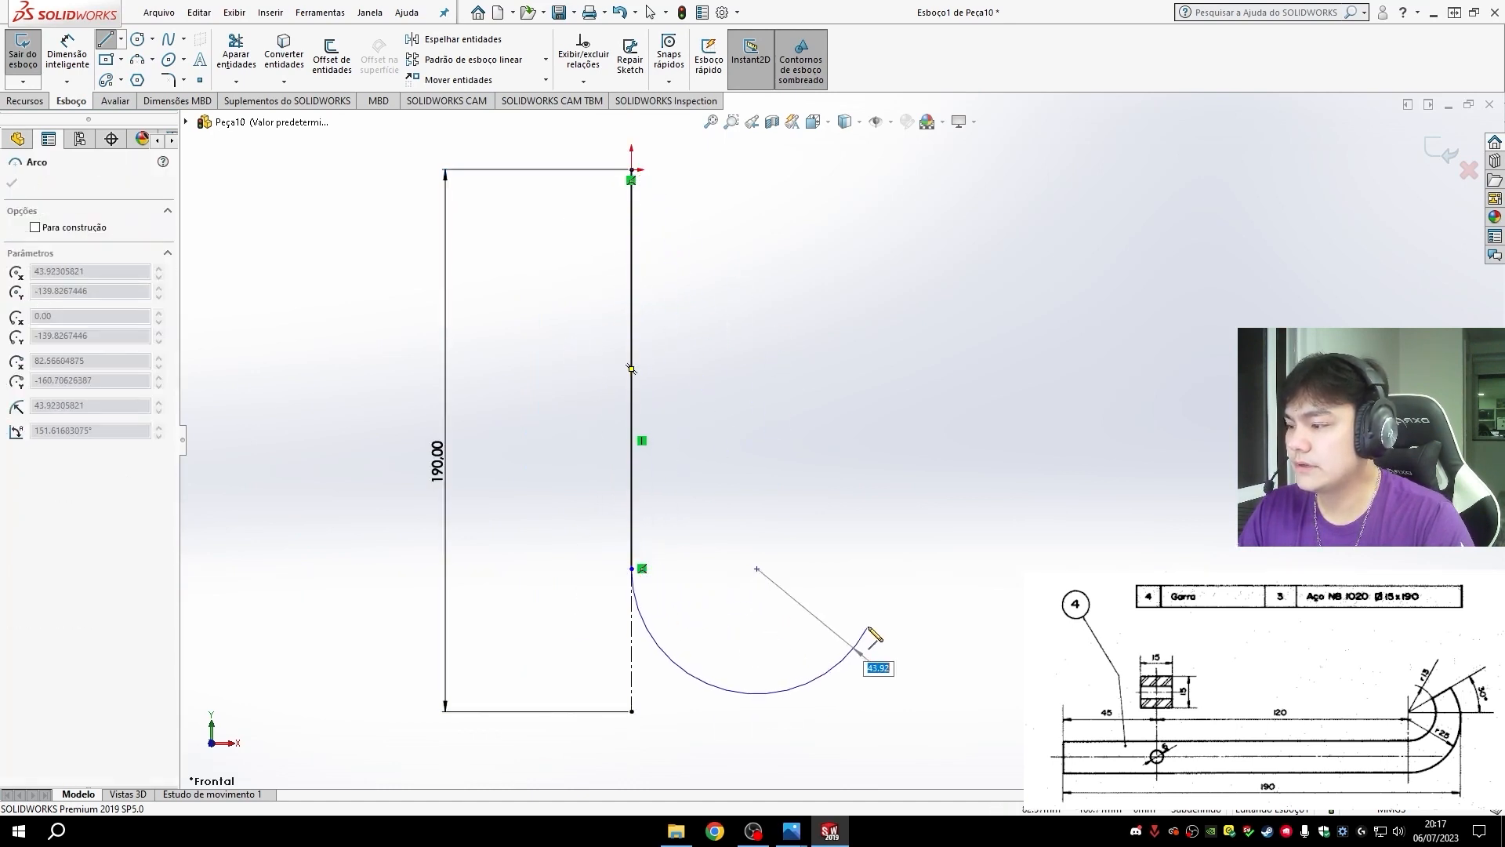
{"action": "left_click", "coordinate": [835, 654]}
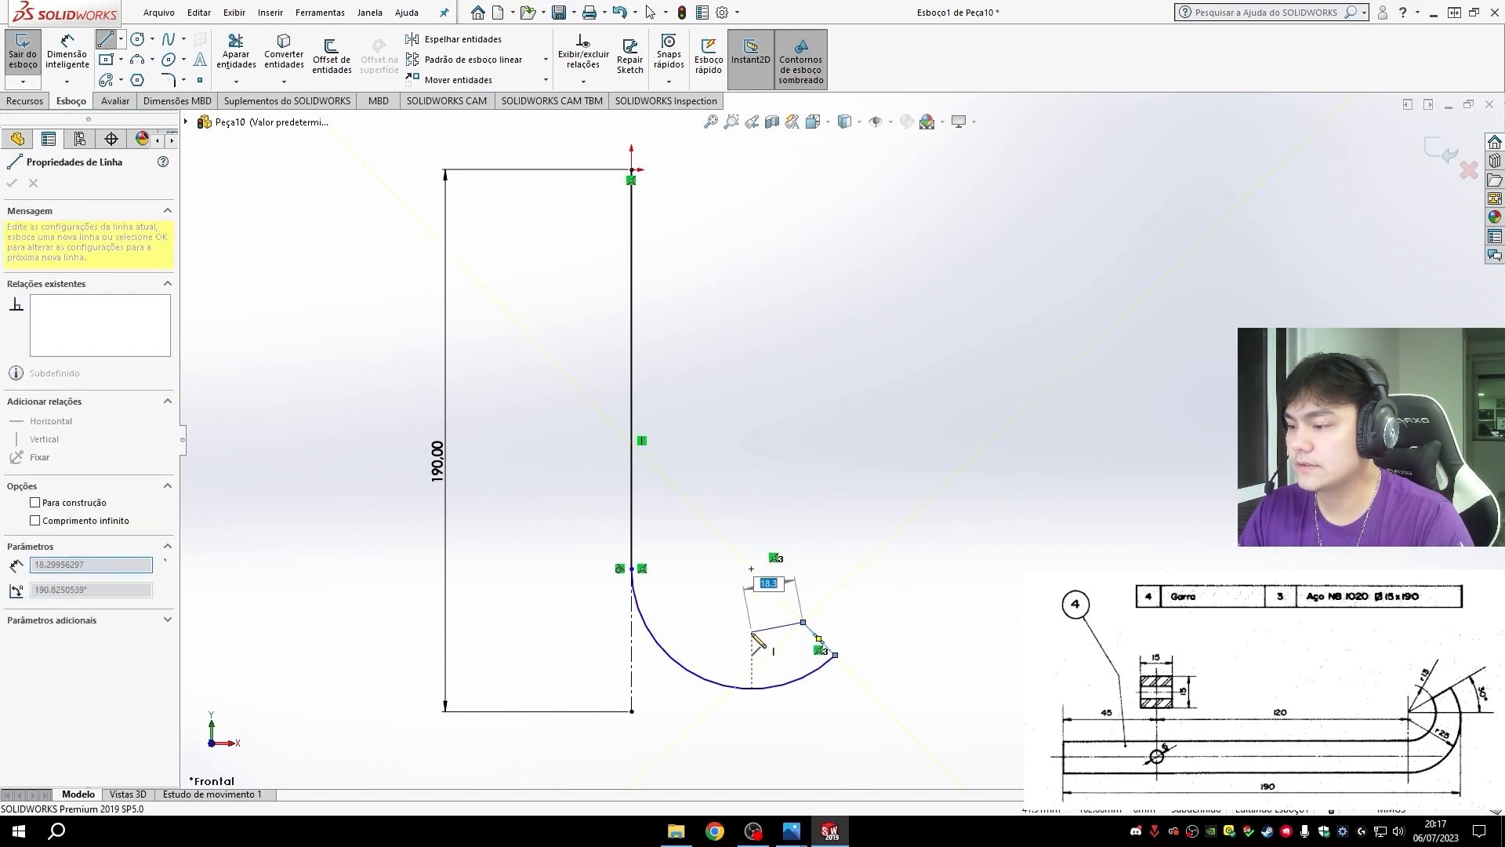
- Close the claw profile with a short end line, an inner arc of about 26 mm radius, a vertical inner line and a horizontal top edge
{"action": "left_click", "coordinate": [803, 622]}
{"action": "mouse_move", "coordinate": [803, 621]}
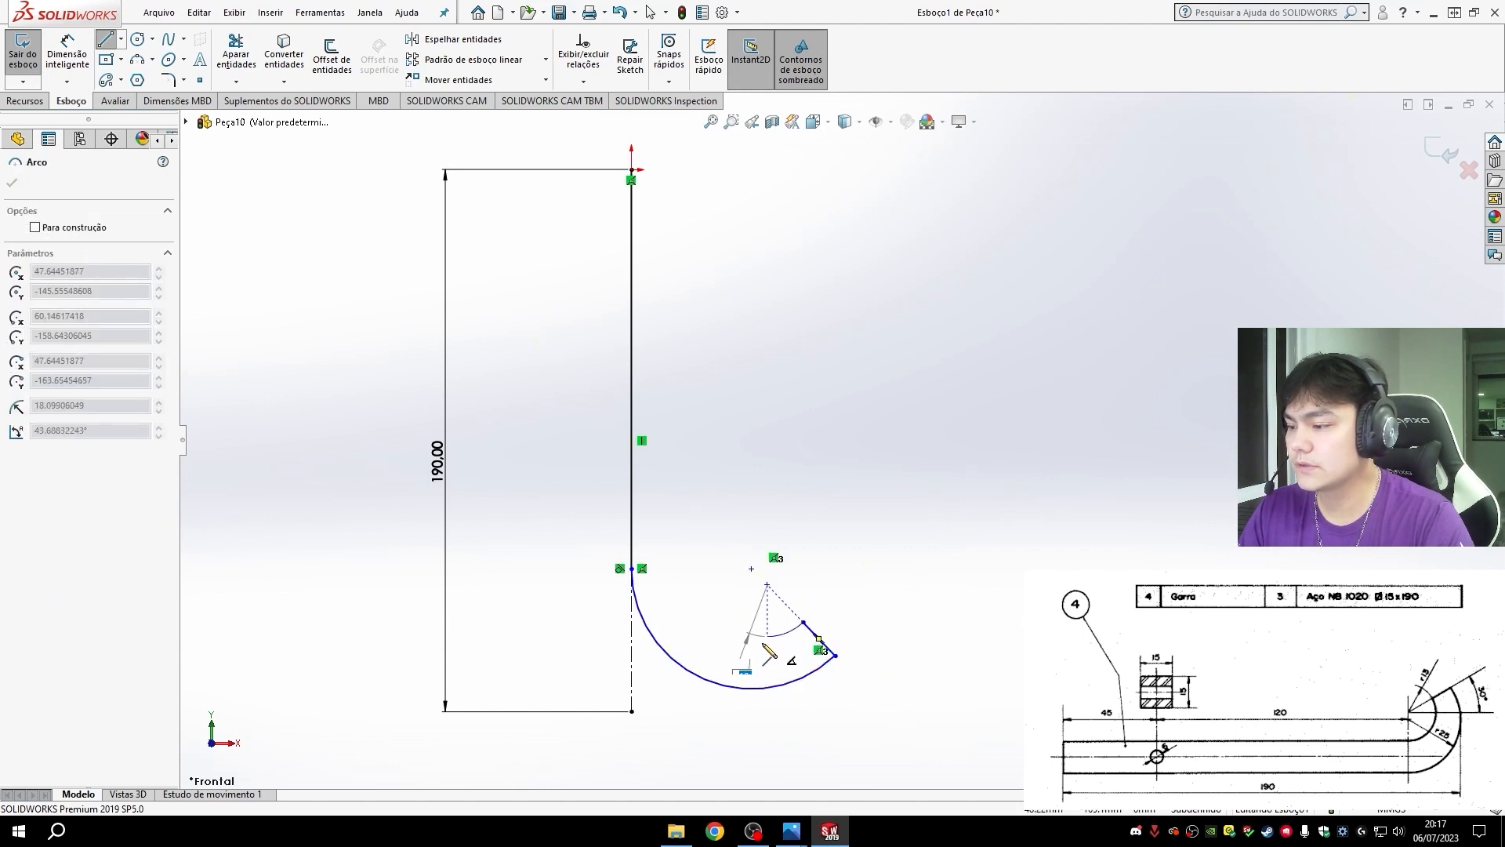
{"action": "left_click", "coordinate": [675, 562]}
{"action": "left_click", "coordinate": [675, 169]}
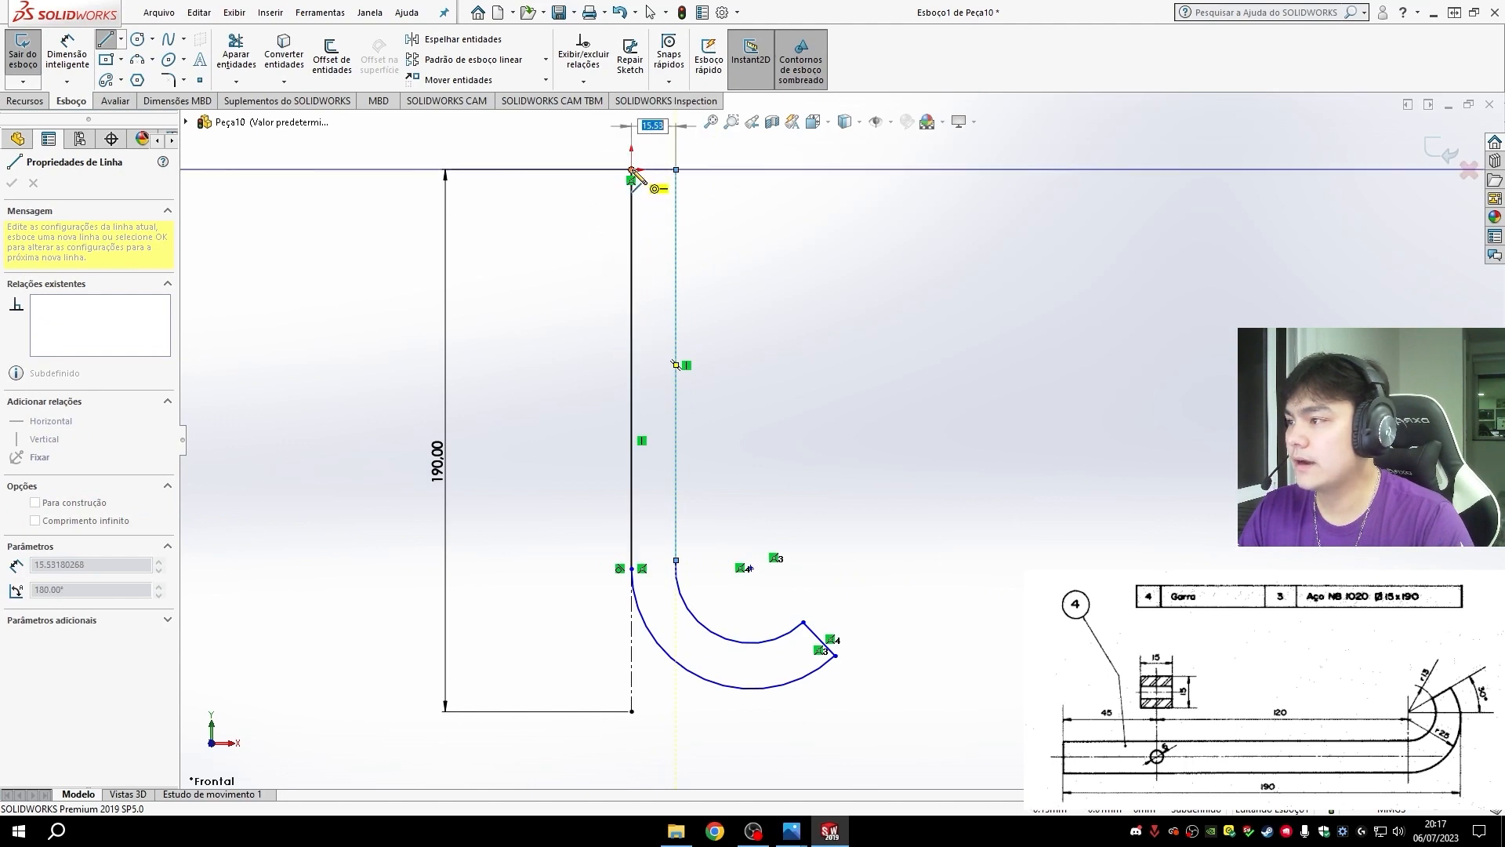
{"action": "left_click", "coordinate": [632, 169]}
{"action": "key", "text": "Escape"}
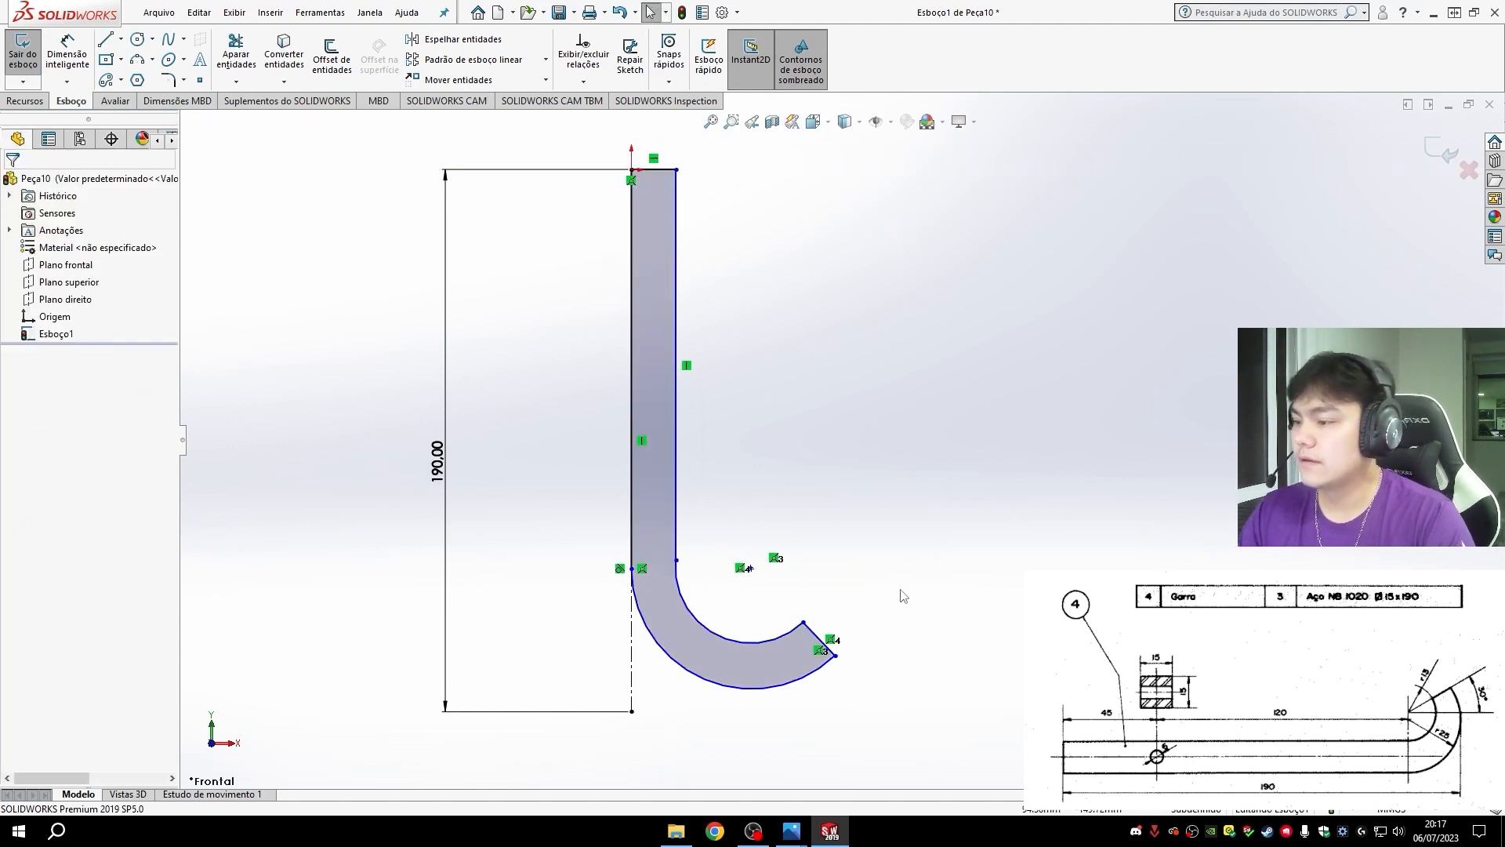
- Dimension the width of the claw profile's horizontal top edge as 15 mm
{"action": "left_click", "coordinate": [76, 64]}
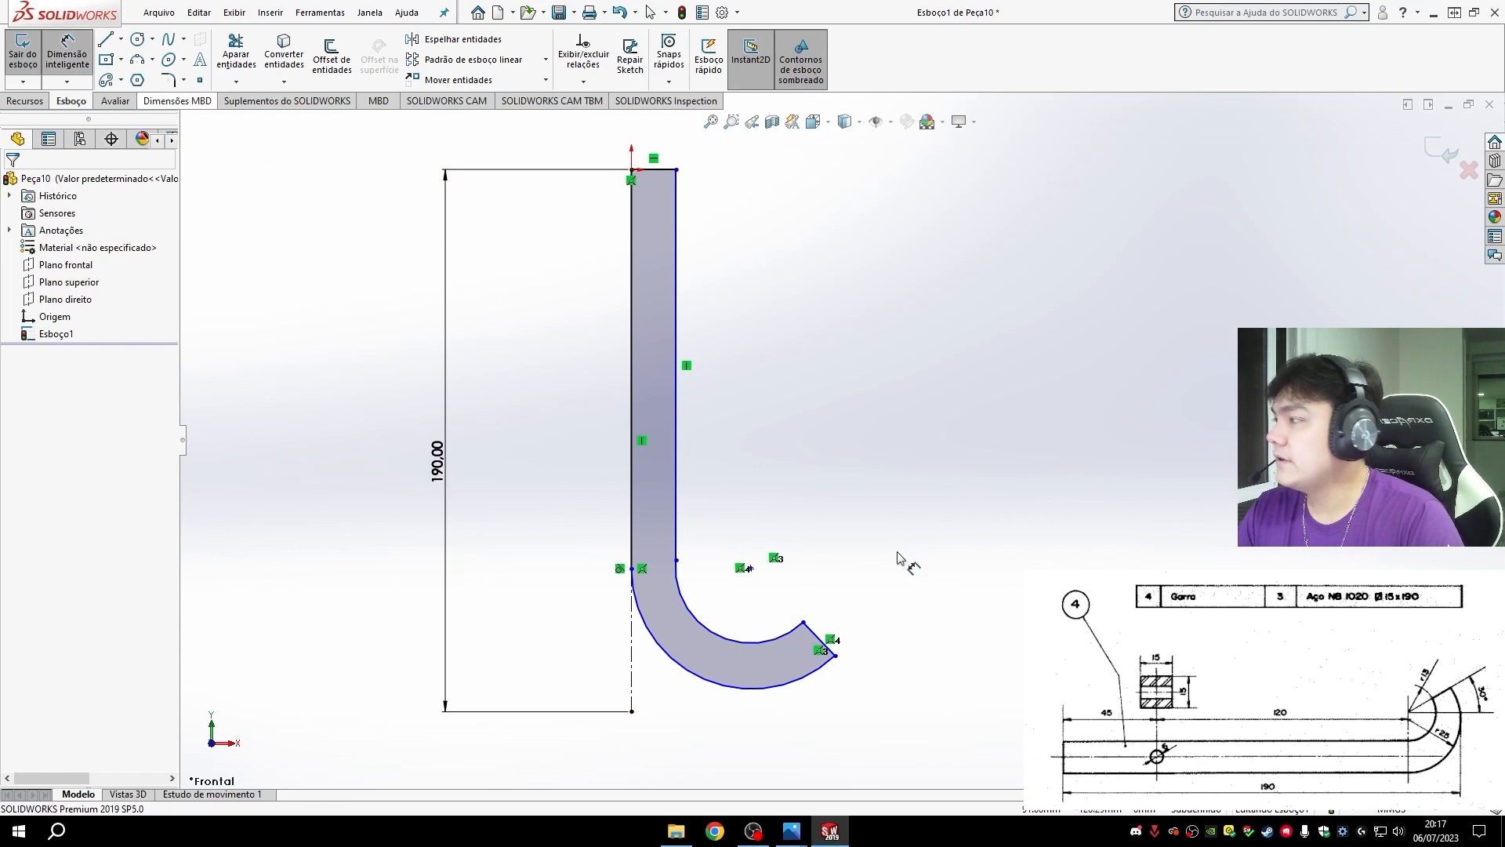
{"action": "left_click", "coordinate": [664, 169]}
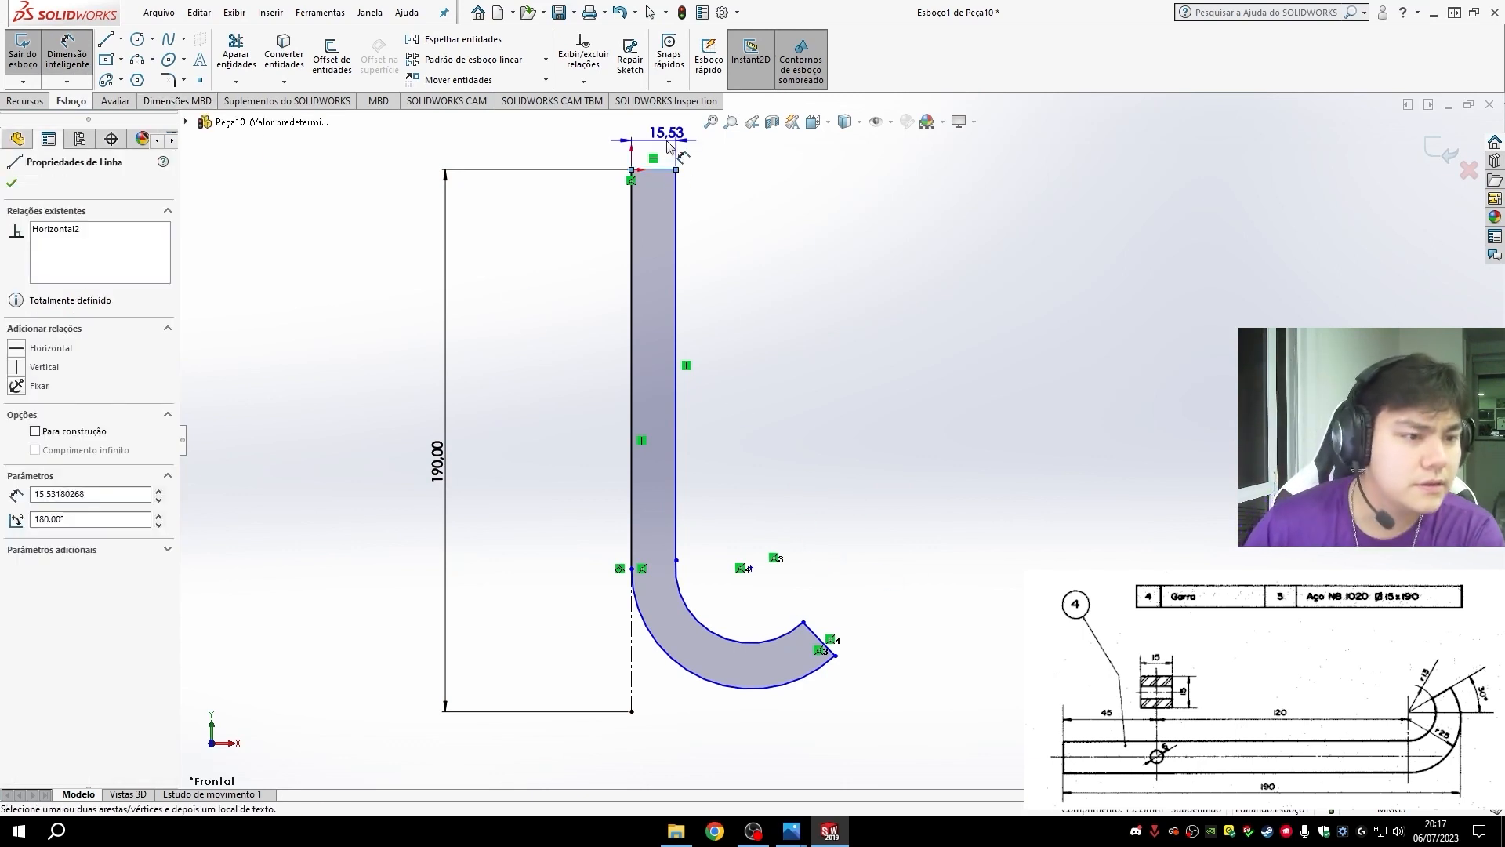
{"action": "left_click", "coordinate": [667, 143]}
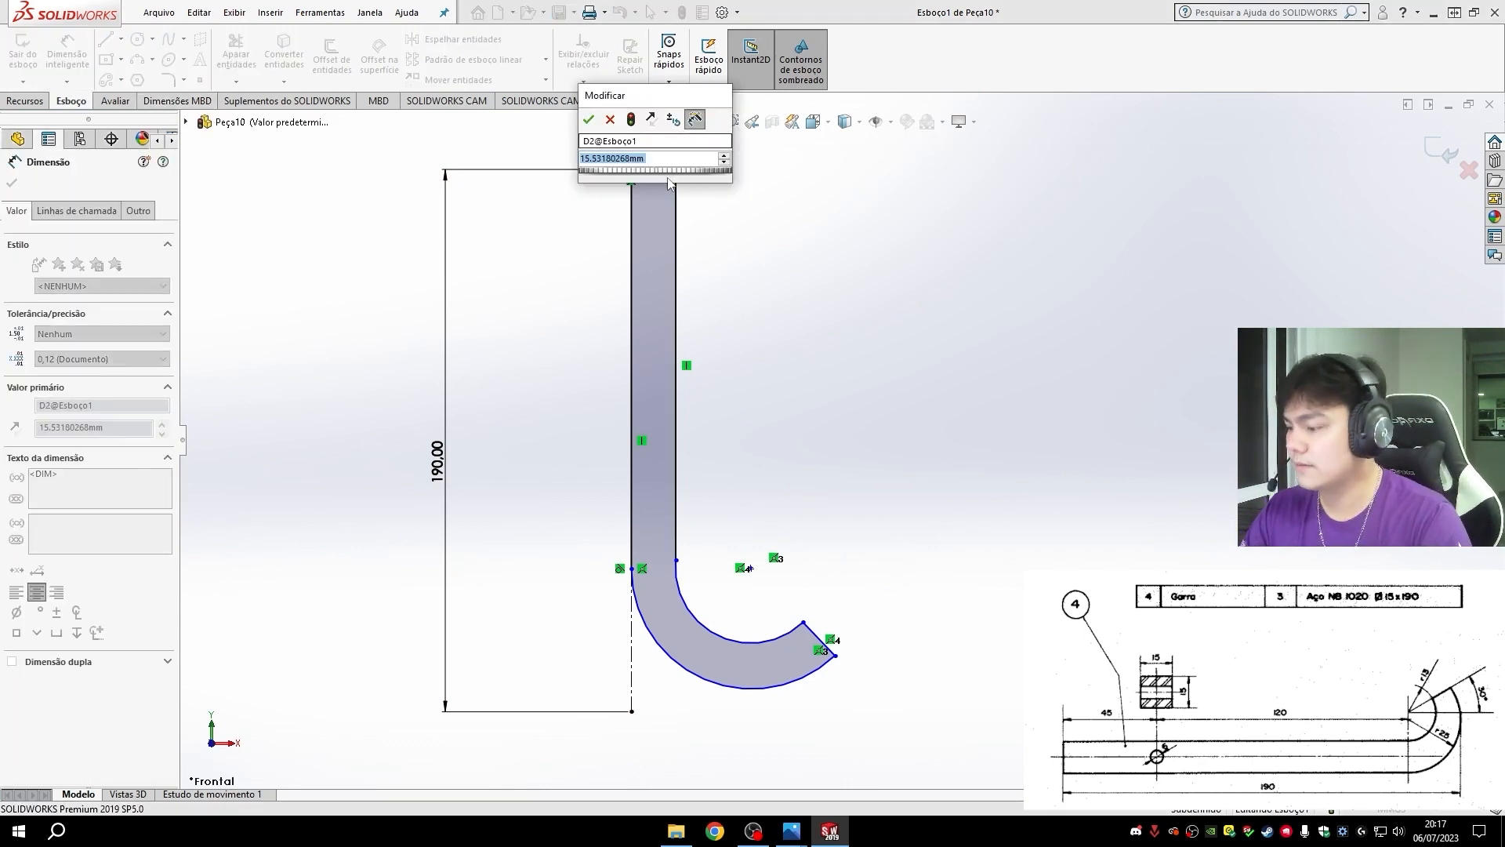
{"action": "type", "text": "15"}
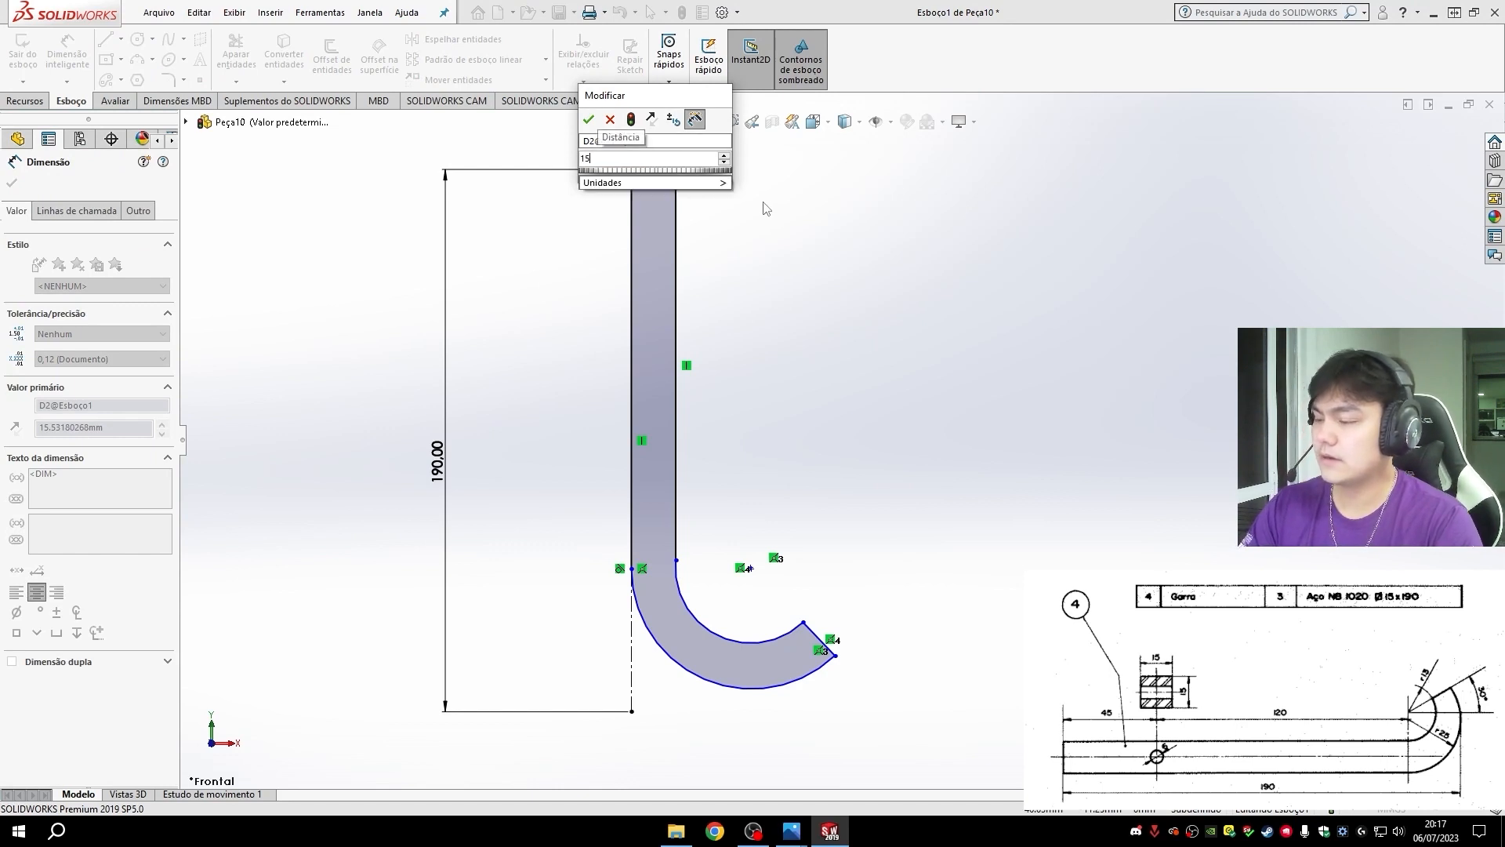
{"action": "key", "text": "Return"}
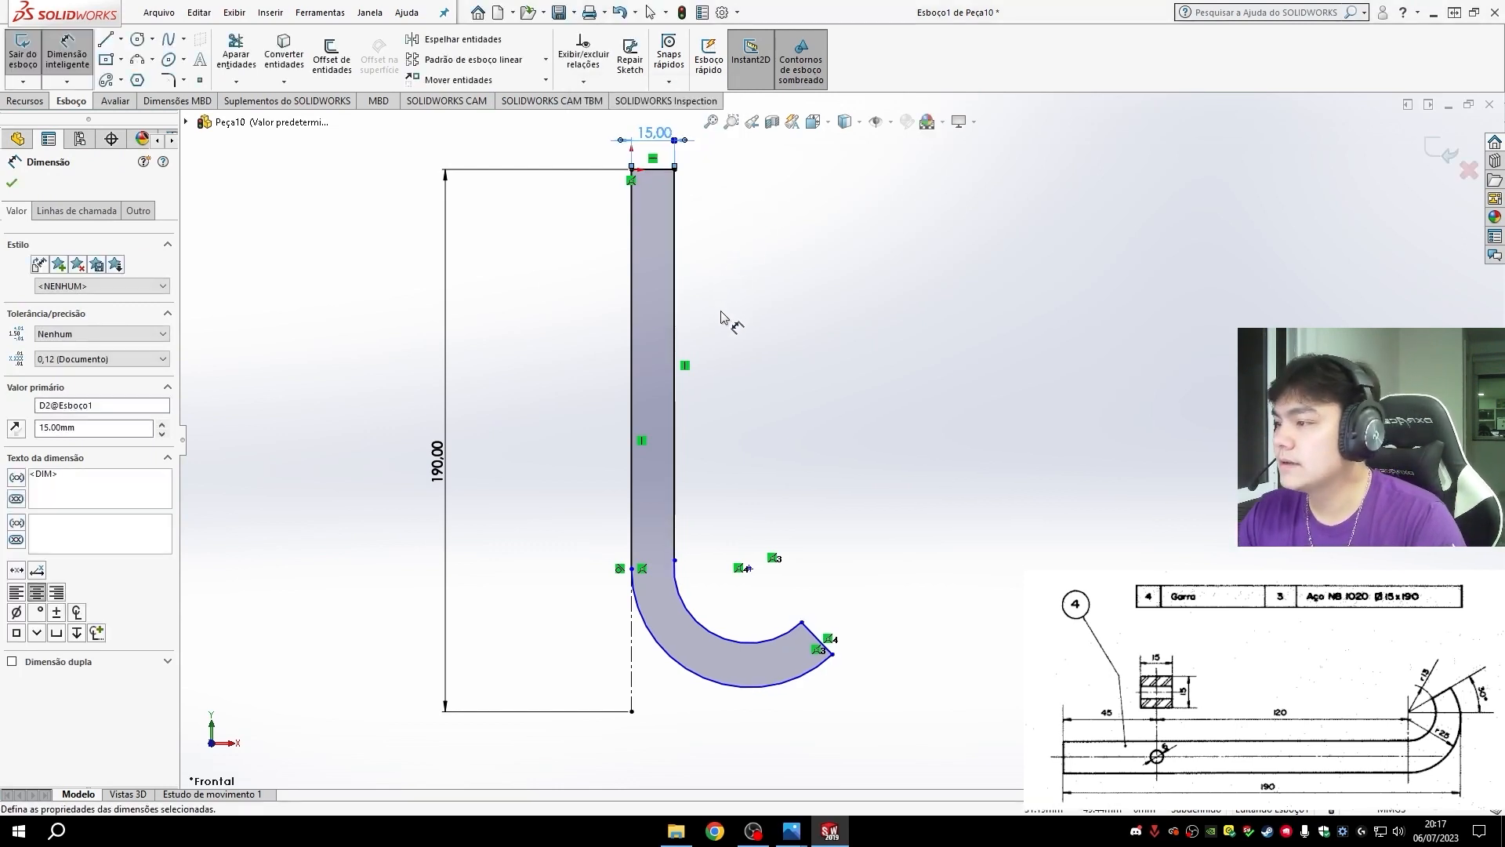
- Dimension the straight inner edge of the claw, from its top corner to the start of the inner arc, as 165 mm
{"action": "left_click", "coordinate": [674, 560]}
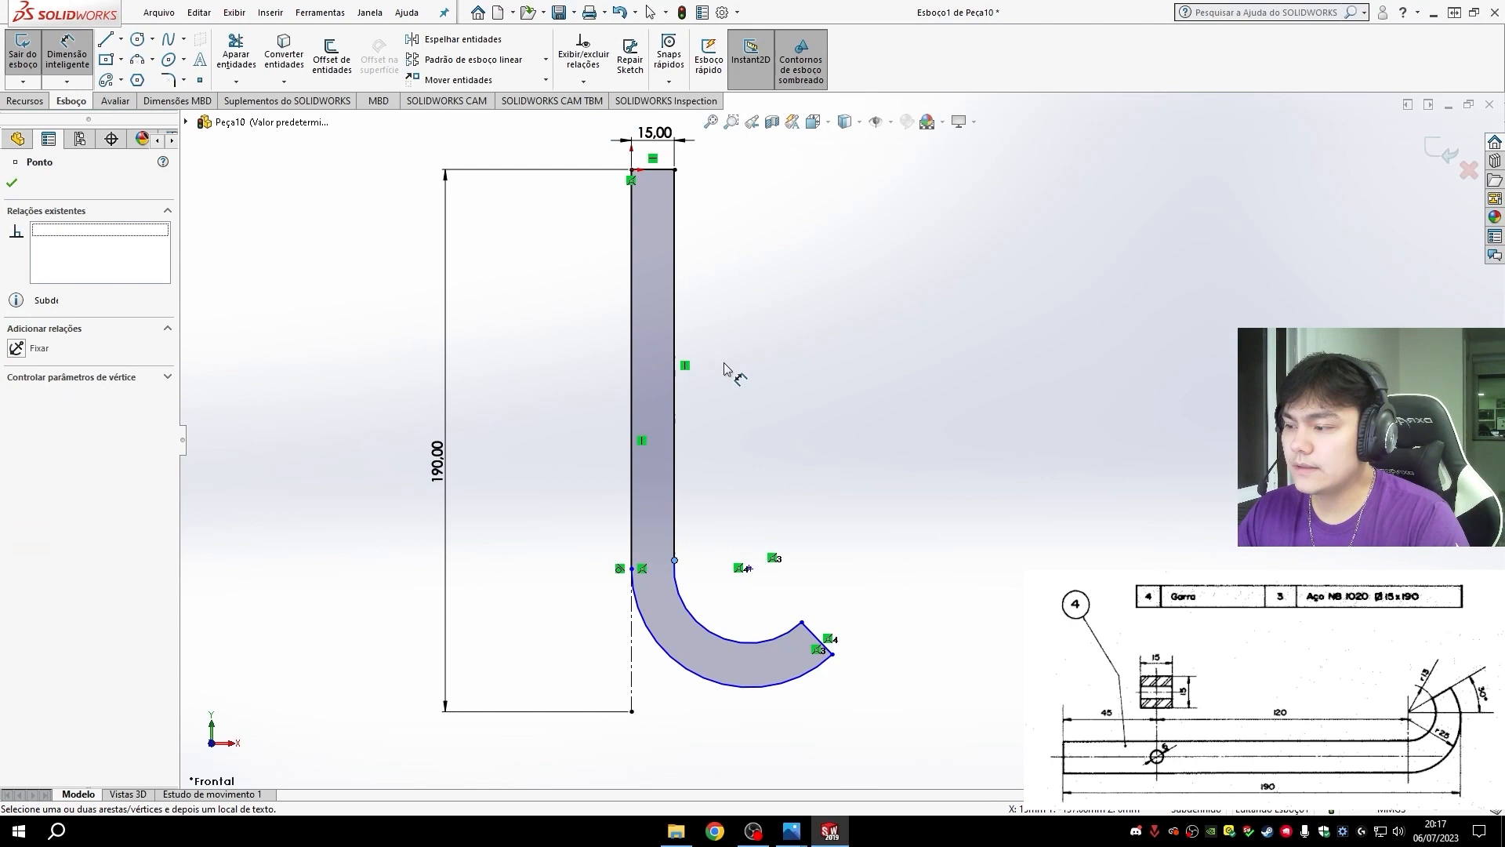
{"action": "left_click", "coordinate": [674, 170]}
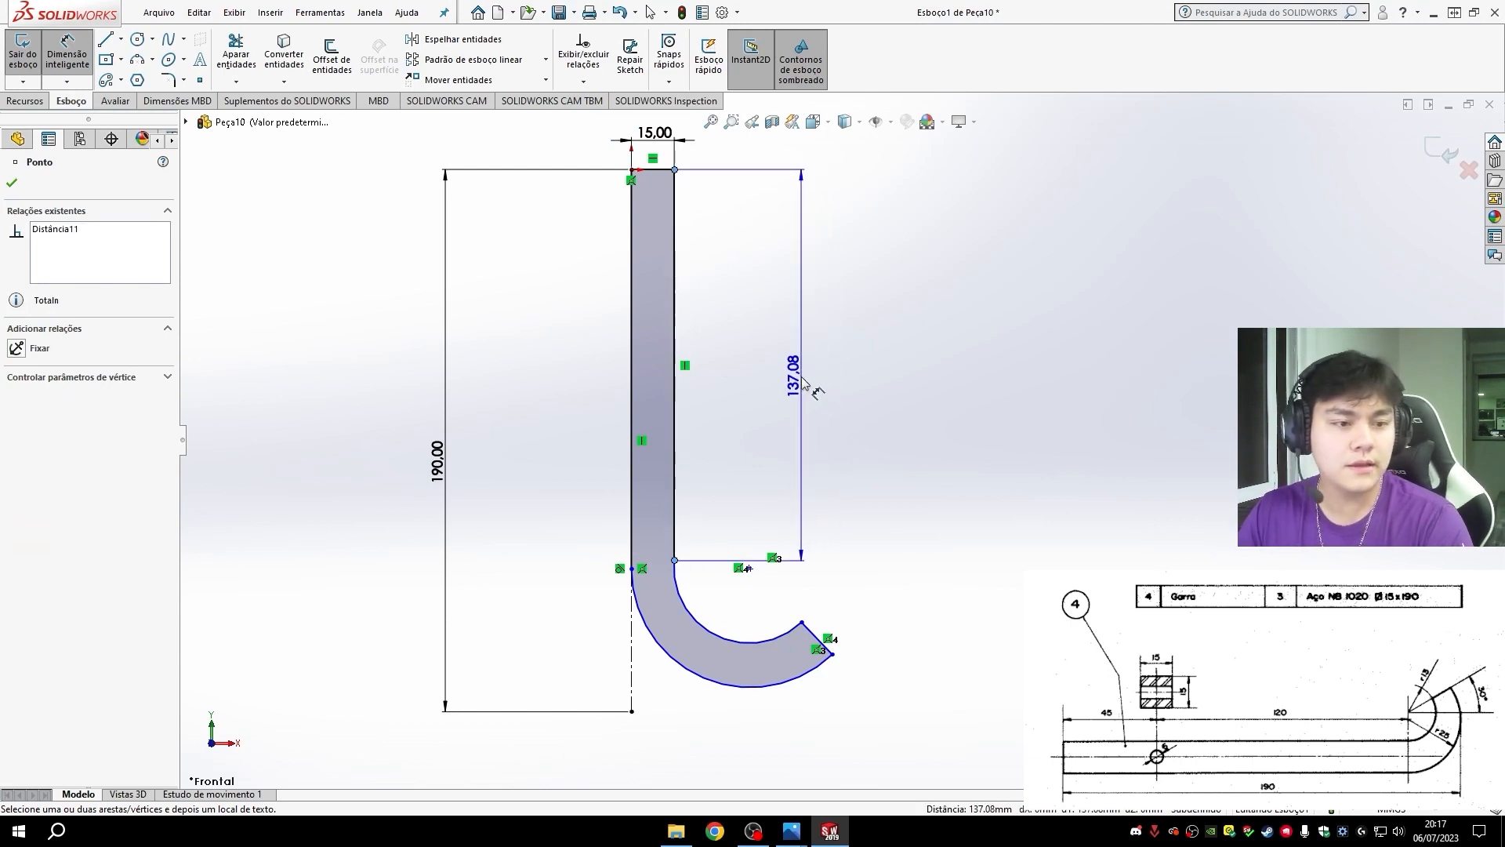
{"action": "left_click", "coordinate": [798, 383]}
{"action": "type", "text": "165"}
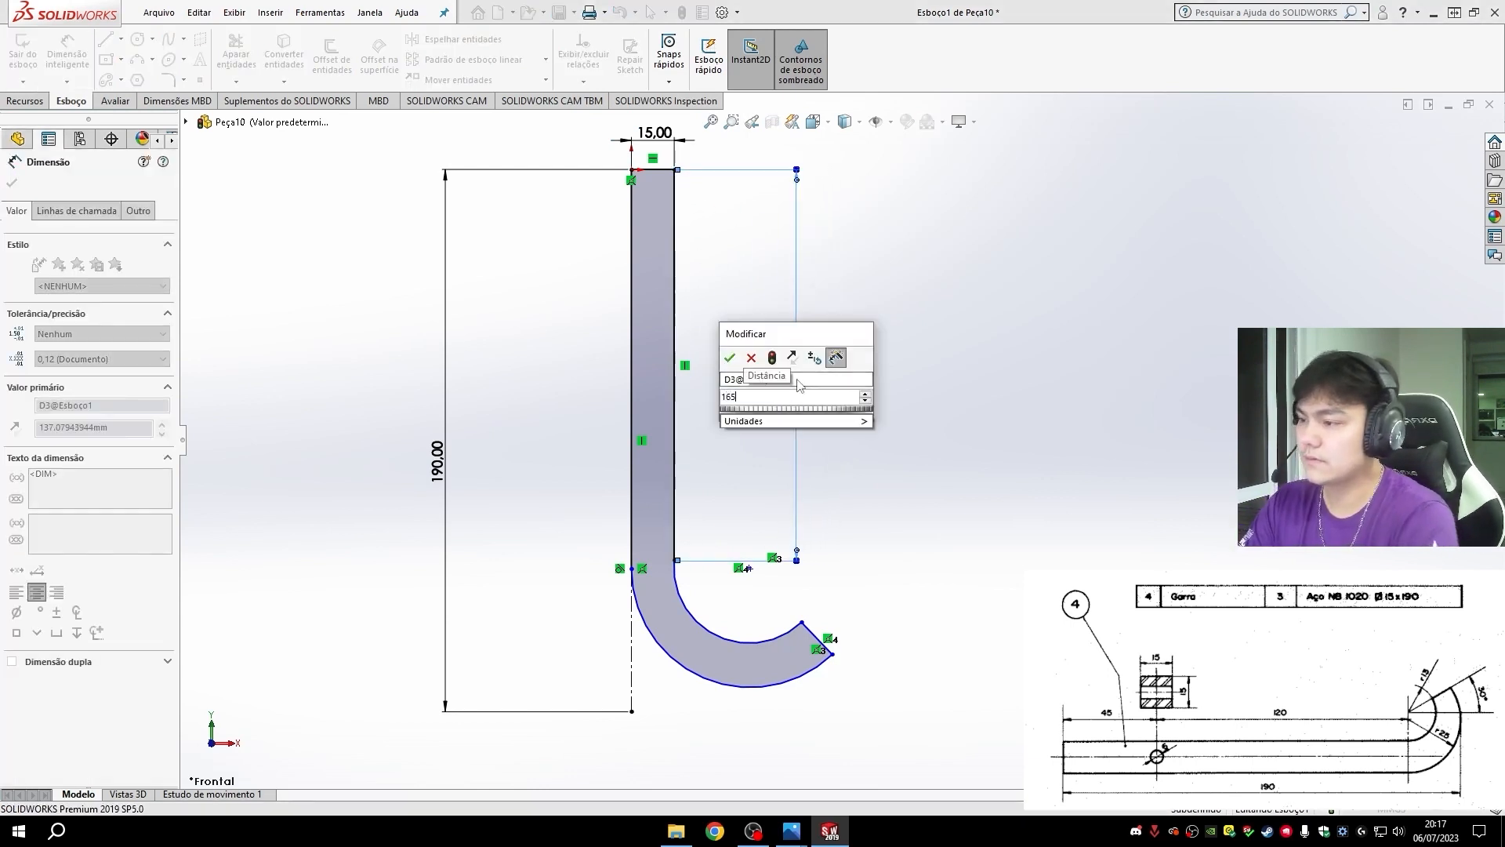
{"action": "key", "text": "Return"}
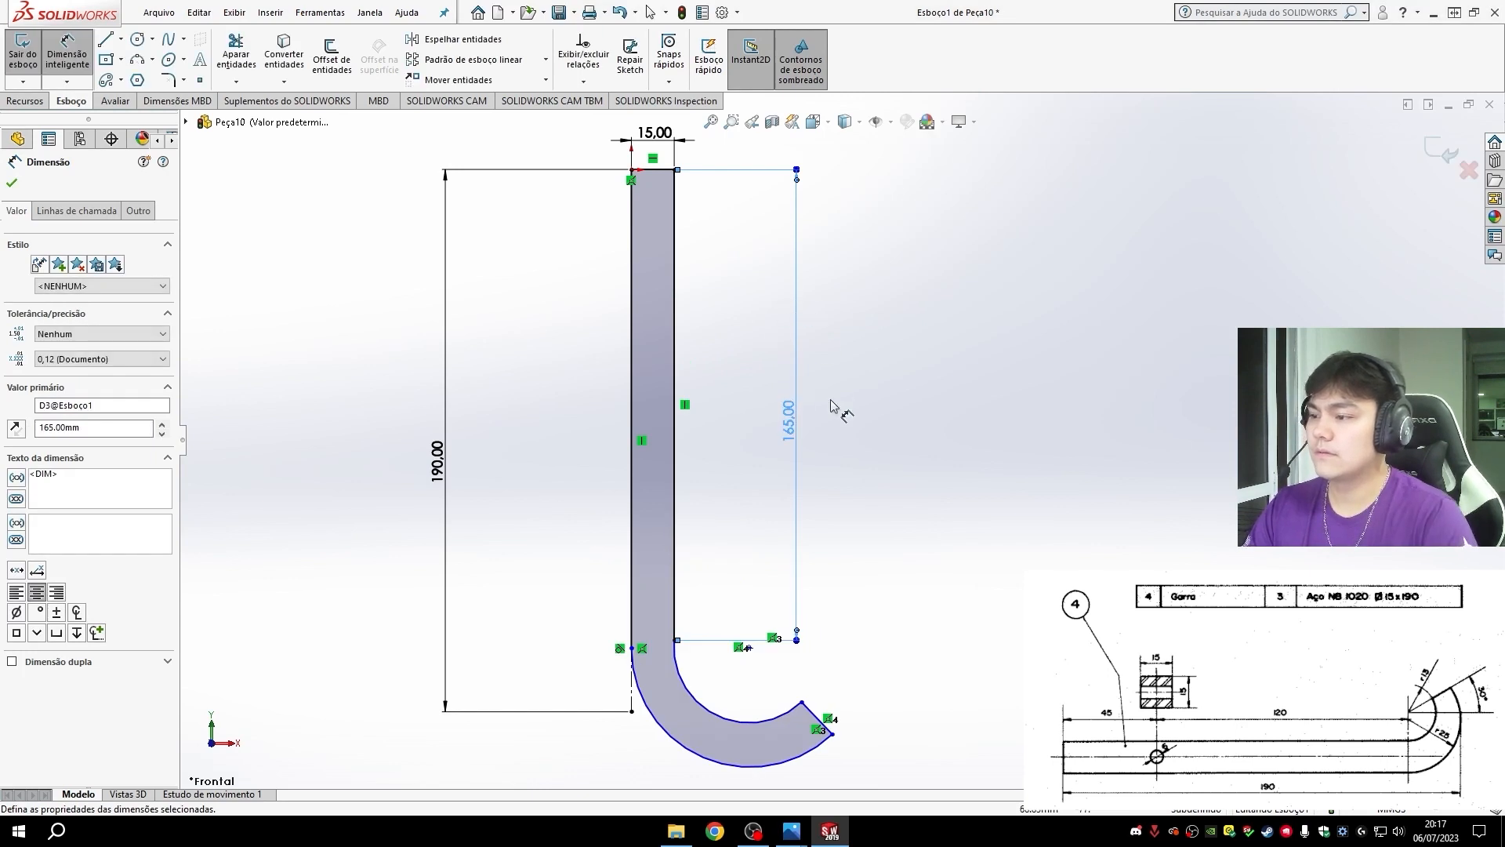
{"action": "key", "text": "Escape"}
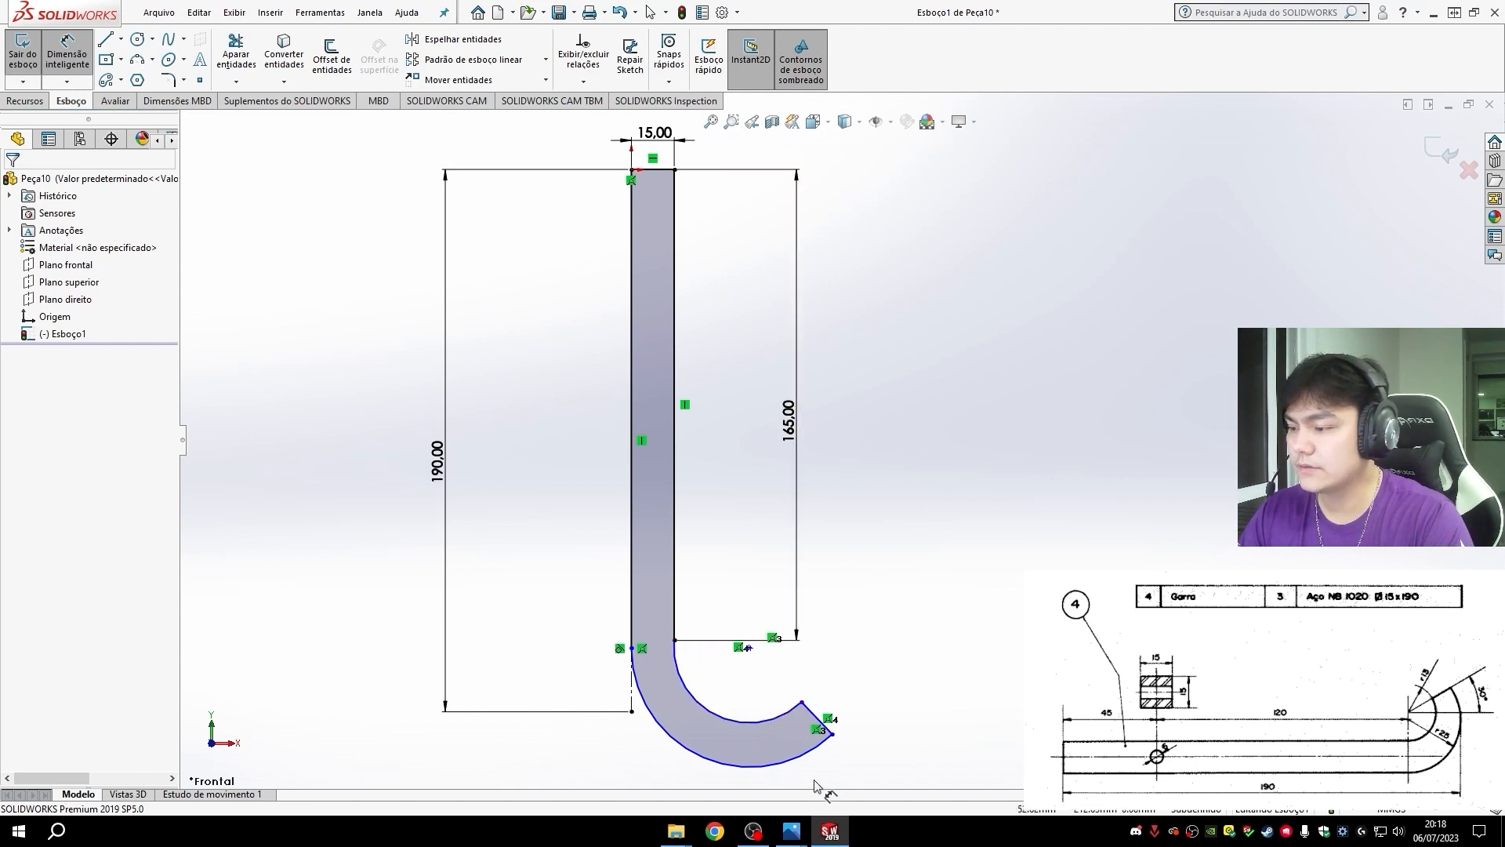
- Dimension the radius of the claw hook's outer arc as 25 mm
{"action": "left_click", "coordinate": [702, 766]}
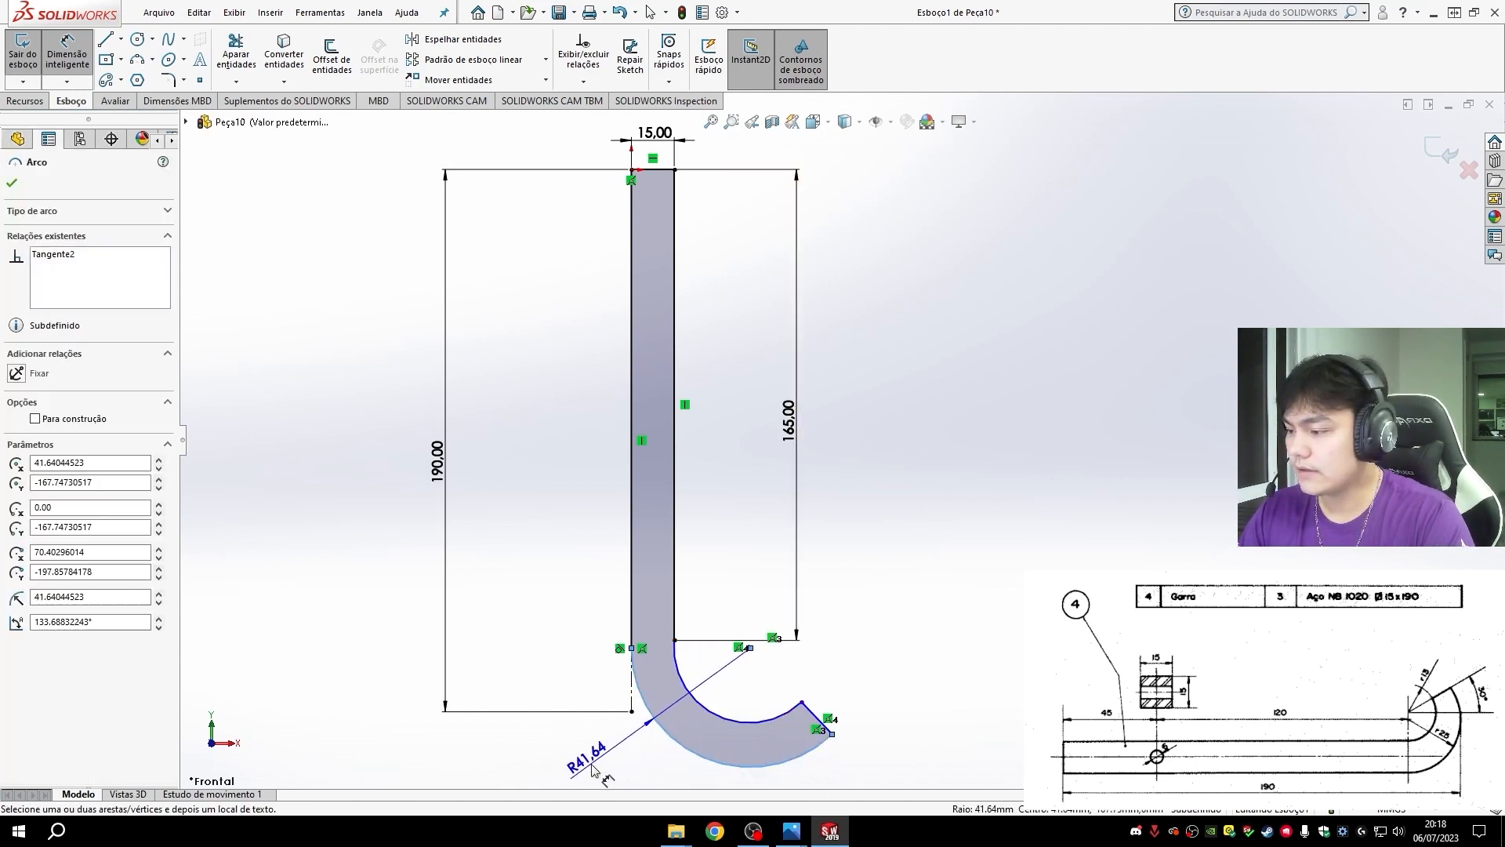
{"action": "left_click", "coordinate": [612, 749]}
{"action": "type", "text": "25"}
{"action": "key", "text": "Return"}
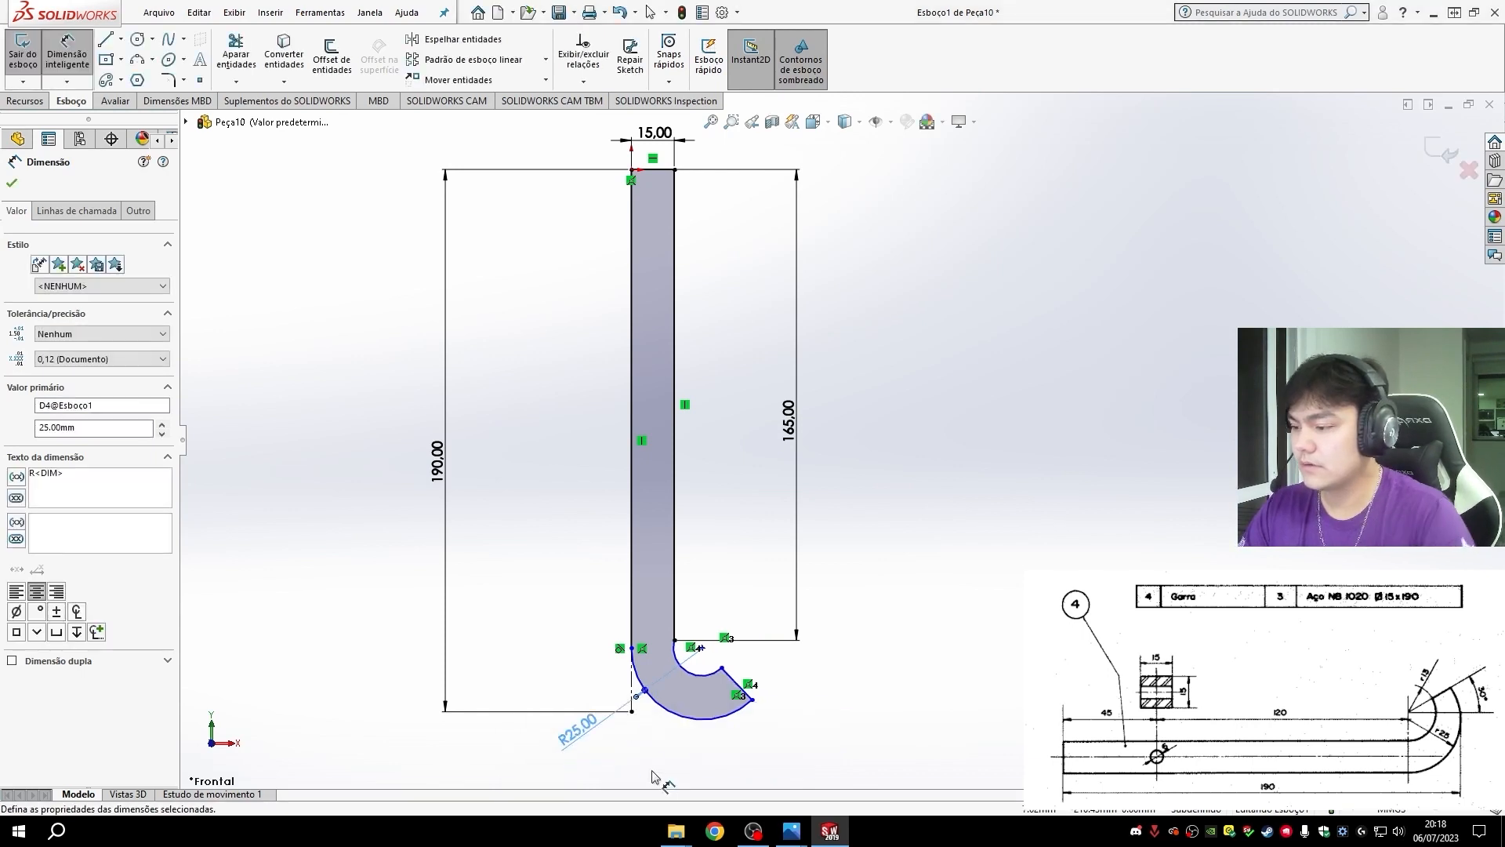
- Dimension the radius of the hook's inner arc as 13 mm and place the dimension to the right of the hook
{"action": "left_click", "coordinate": [712, 662]}
{"action": "left_click", "coordinate": [638, 757]}
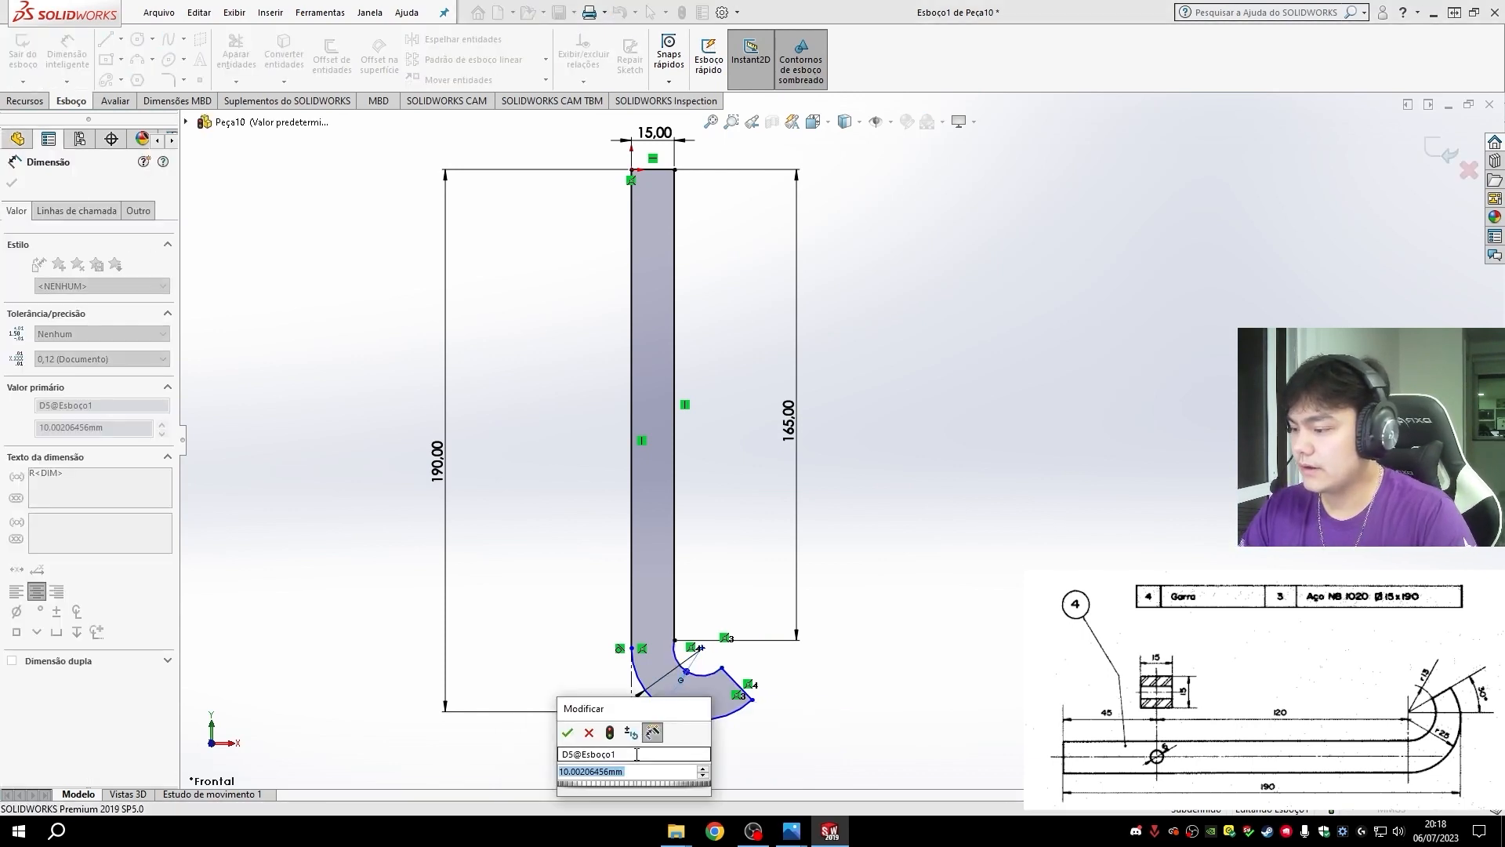
{"action": "type", "text": "13"}
{"action": "key", "text": "Return"}
{"action": "left_click_drag", "start_coordinate": [639, 757], "coordinate": [772, 650]}
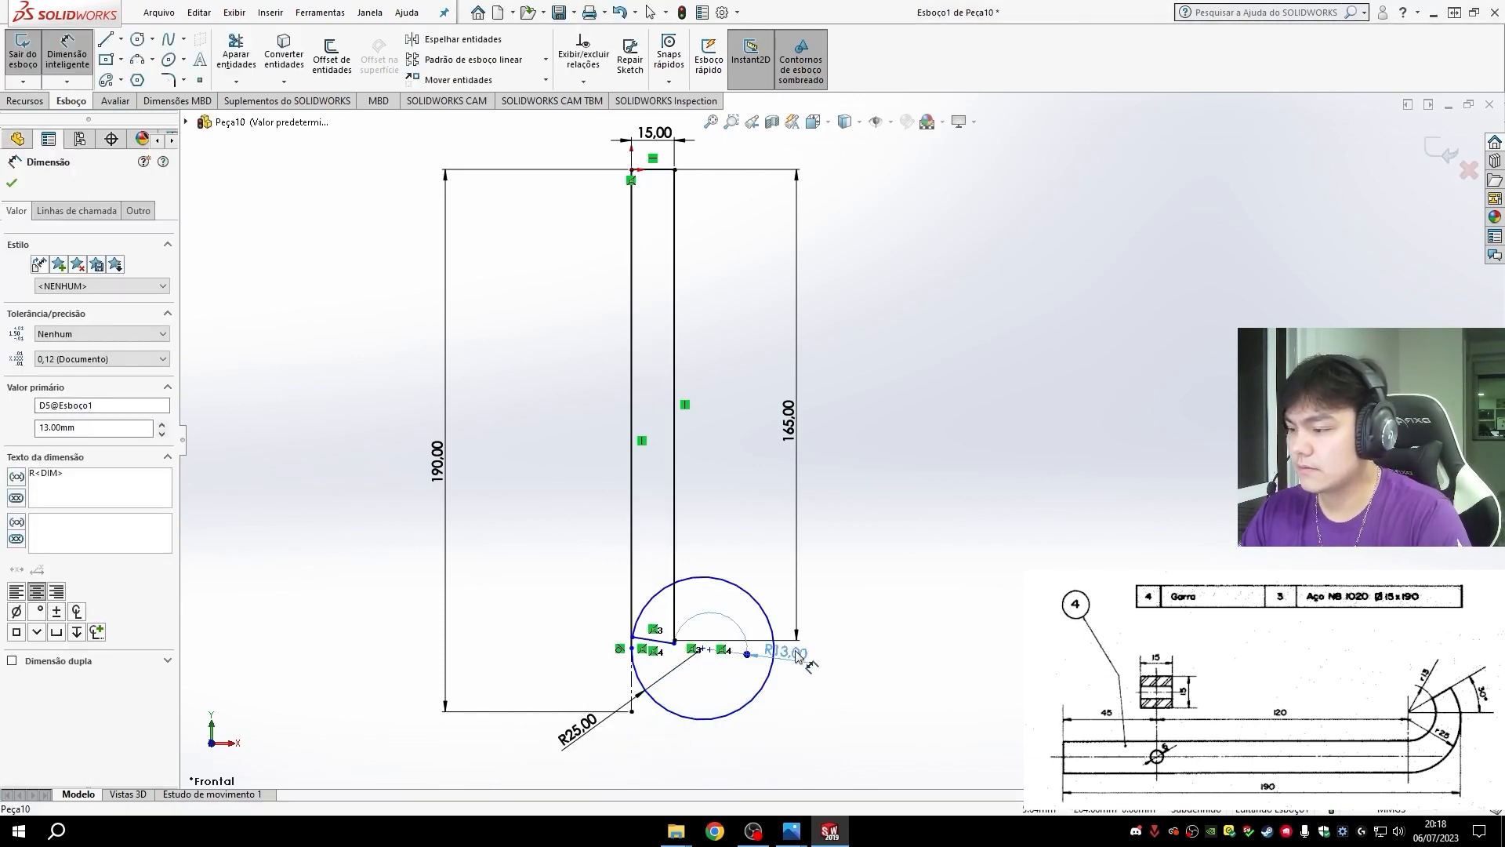
- Swing the end point of the collapsed hook around to its right side and reposition the 13 mm radius dimension outside the profile
{"action": "left_click", "coordinate": [632, 635]}
{"action": "left_click", "coordinate": [821, 637]}
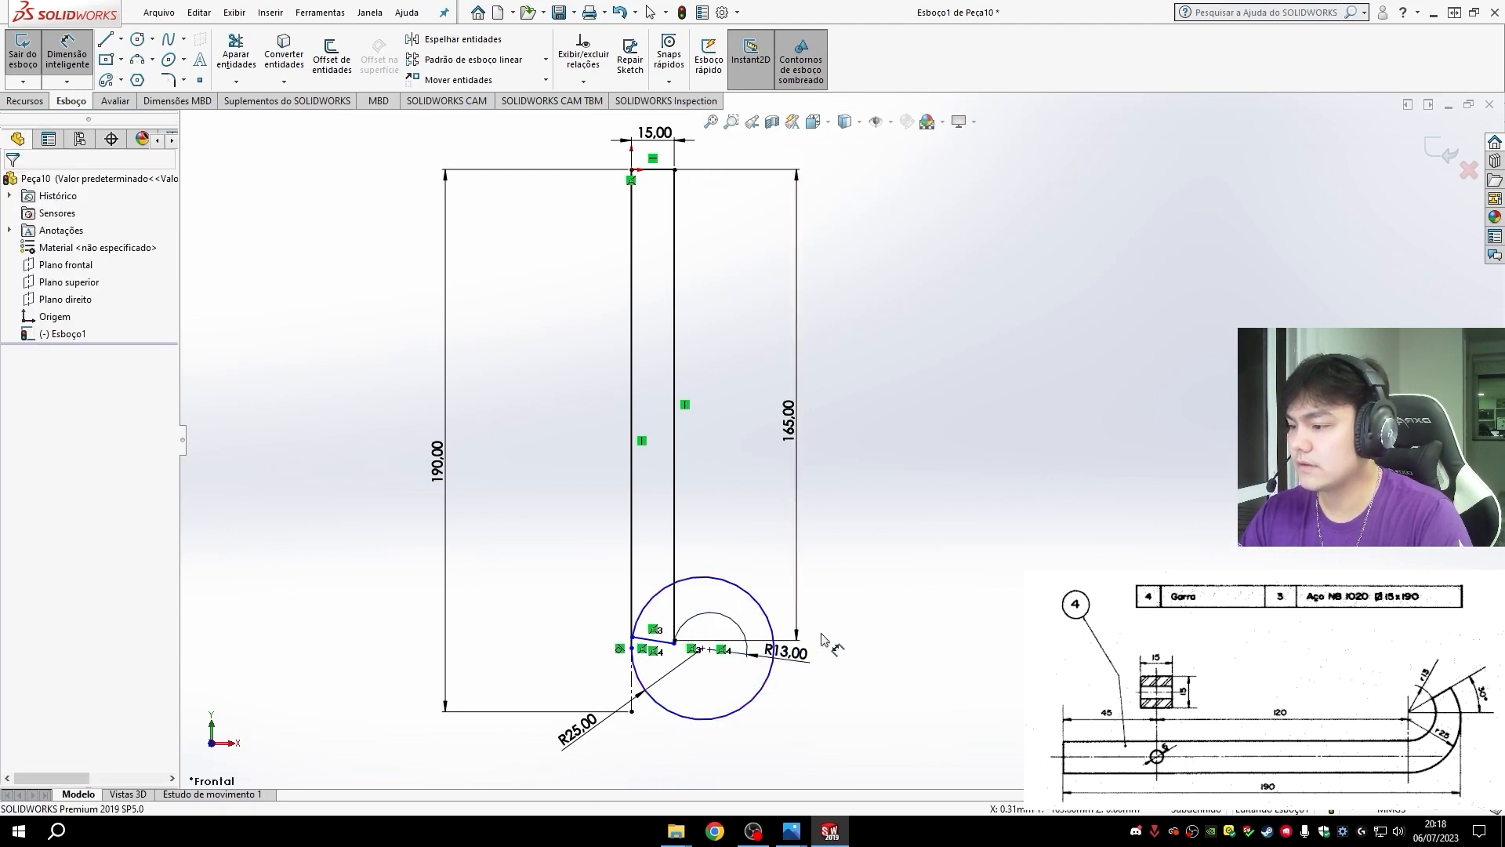
{"action": "left_click", "coordinate": [638, 642]}
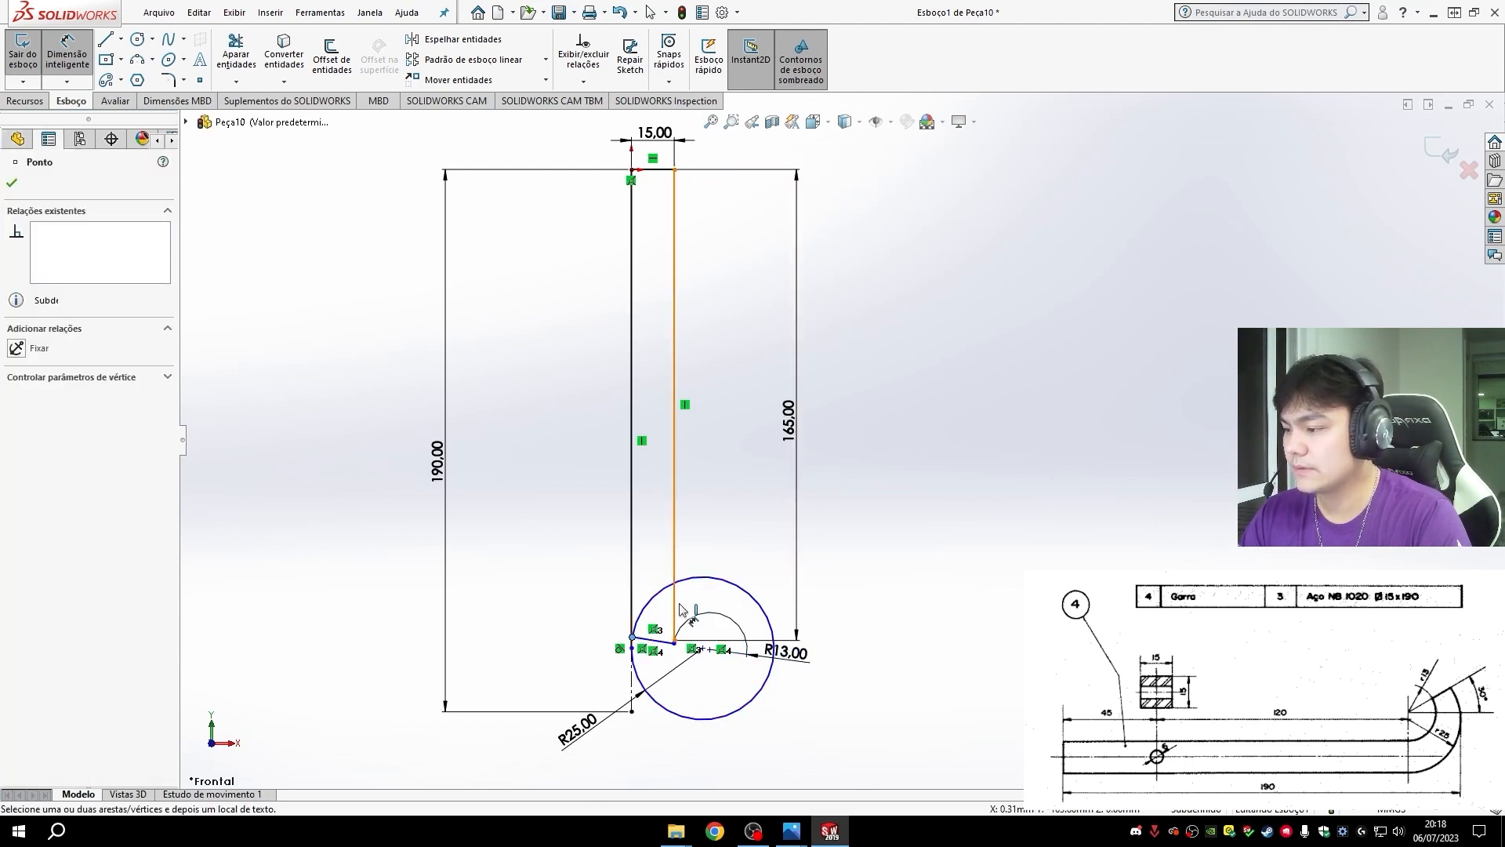
{"action": "key", "text": "Escape"}
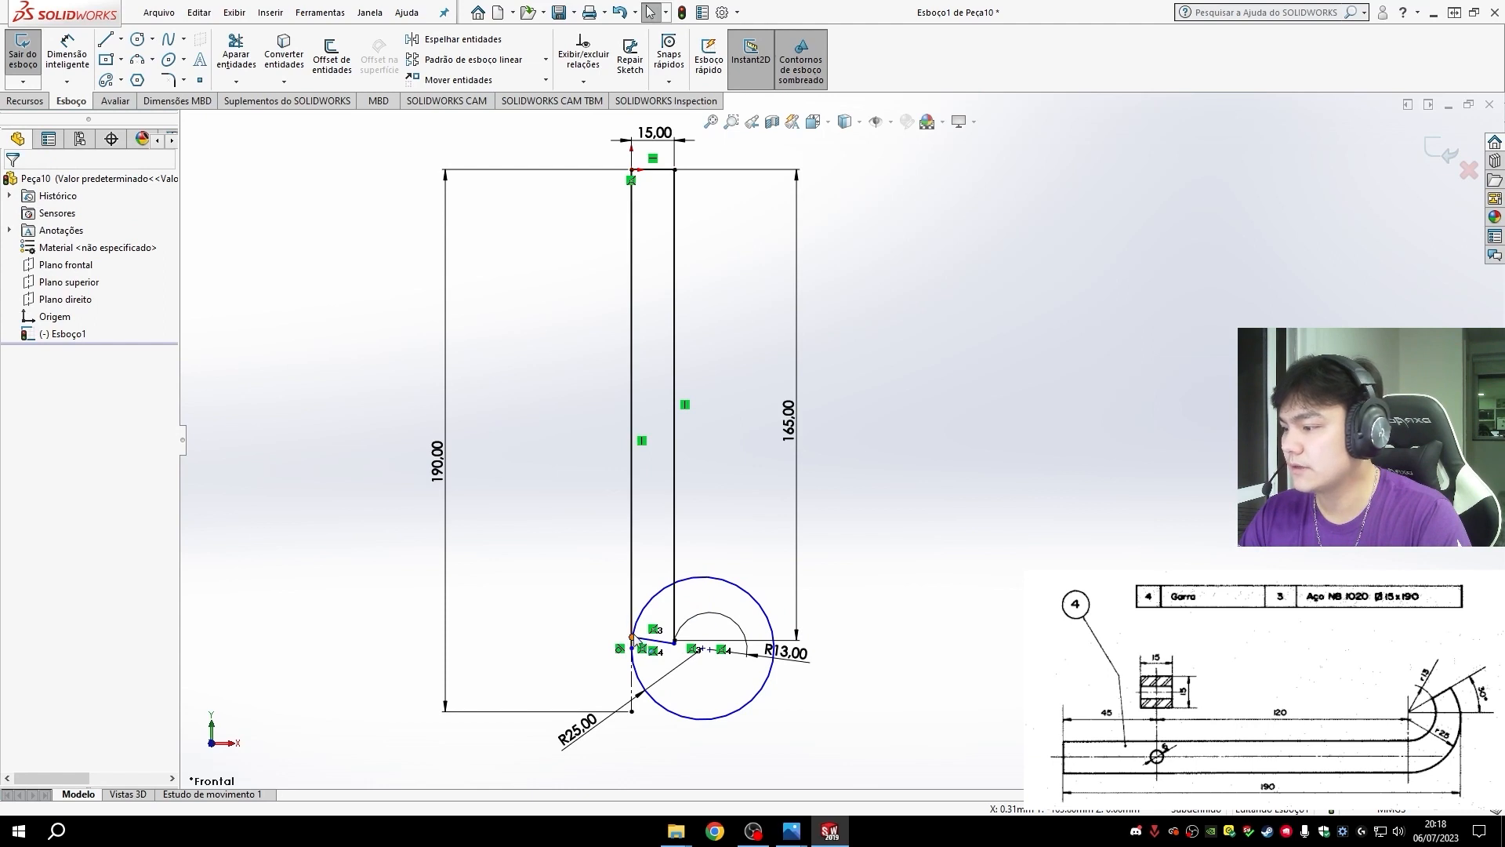
{"action": "mouse_move", "coordinate": [633, 636]}
{"action": "left_mouse_down"}
{"action": "mouse_move", "coordinate": [763, 618]}
{"action": "mouse_move", "coordinate": [760, 657]}
{"action": "mouse_move", "coordinate": [749, 637]}
{"action": "mouse_move", "coordinate": [769, 602]}
{"action": "mouse_move", "coordinate": [779, 671]}
{"action": "left_mouse_up"}
{"action": "left_click", "coordinate": [780, 645]}
{"action": "left_click", "coordinate": [816, 682]}
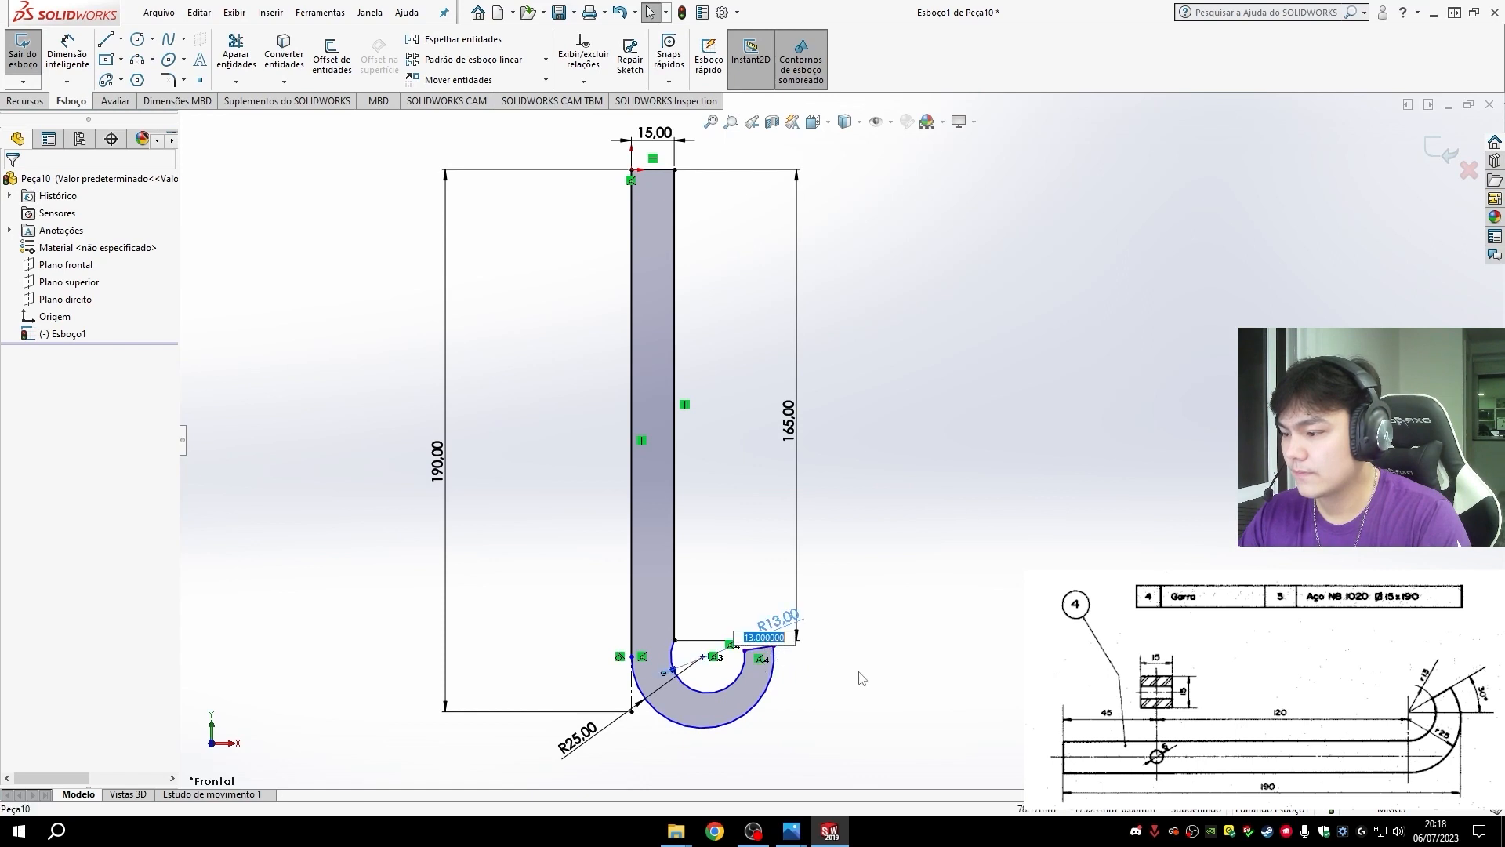
{"action": "scroll", "coordinate": [784, 659], "scroll_direction": "up", "scroll_amount": 2}
{"action": "scroll", "coordinate": [778, 615], "scroll_direction": "down", "scroll_amount": 4}
{"action": "scroll", "coordinate": [776, 615], "scroll_direction": "down", "scroll_amount": 3}
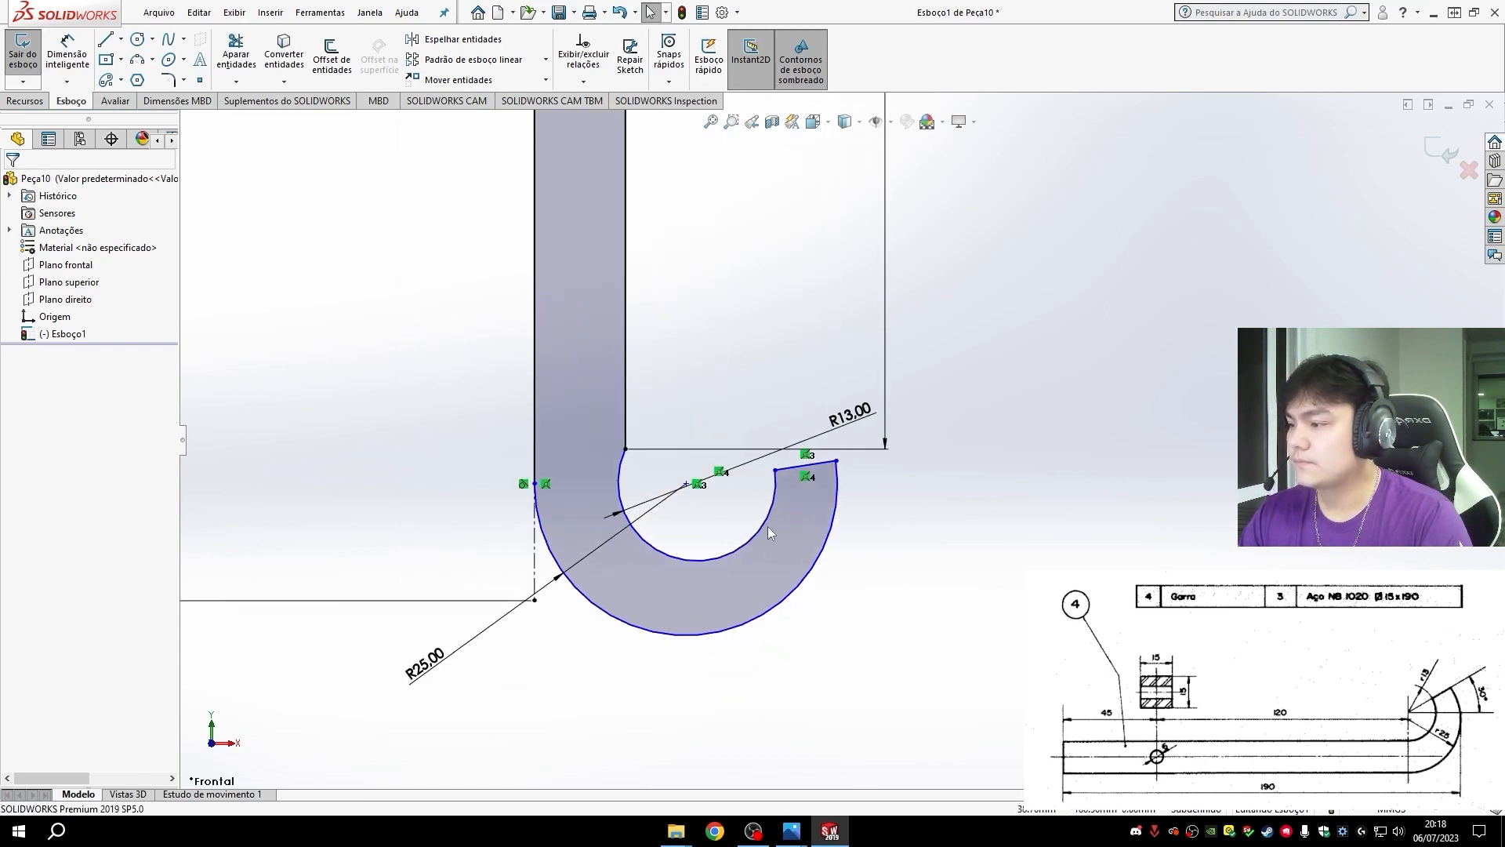
{"action": "mouse_move", "coordinate": [843, 420]}
{"action": "left_mouse_down"}
{"action": "mouse_move", "coordinate": [868, 449]}
{"action": "mouse_move", "coordinate": [941, 655]}
{"action": "left_mouse_up"}
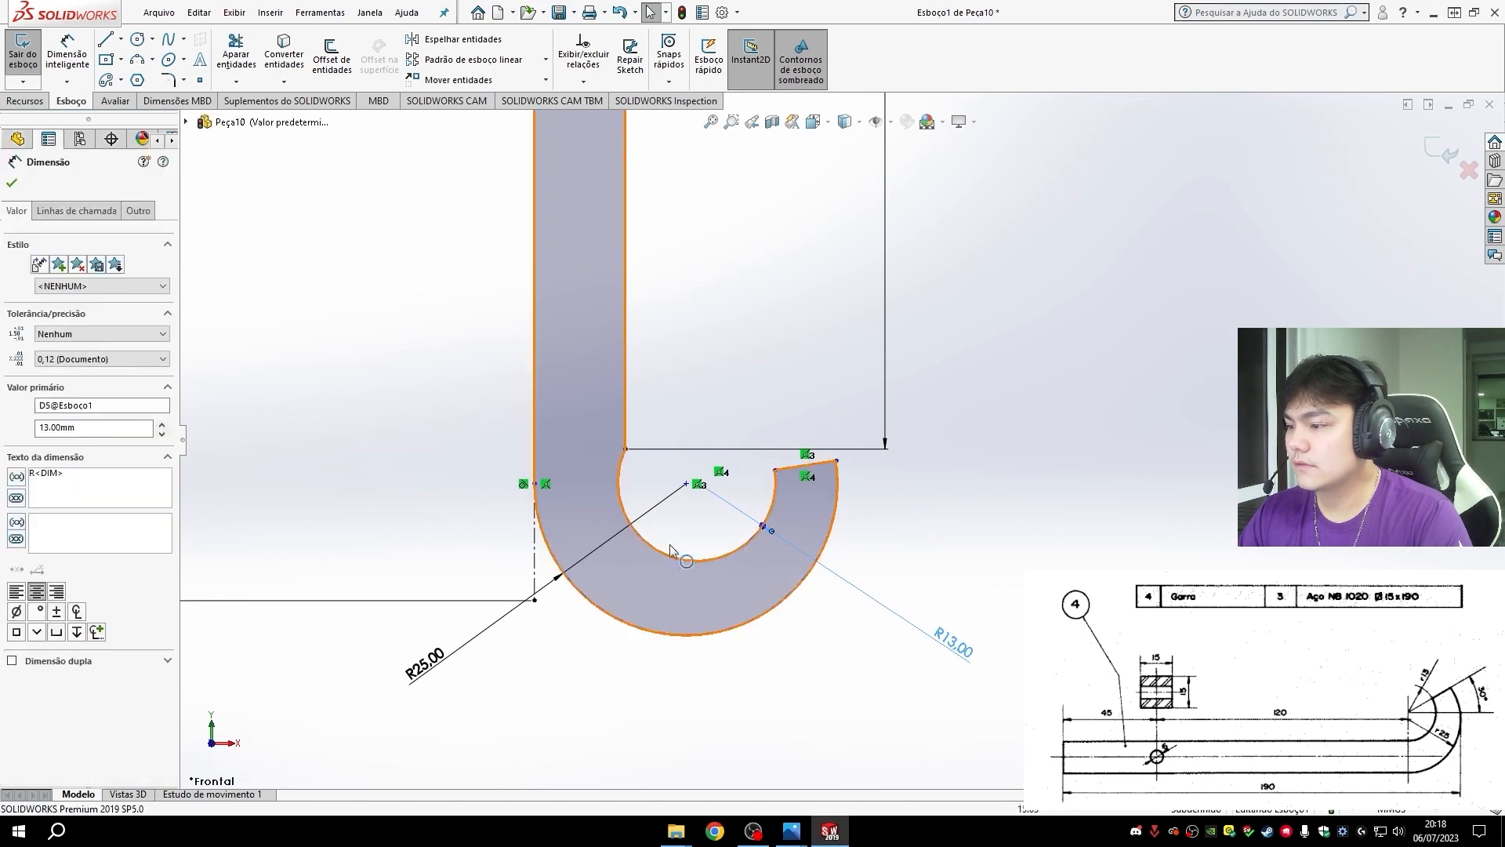
{"action": "left_click", "coordinate": [121, 39]}
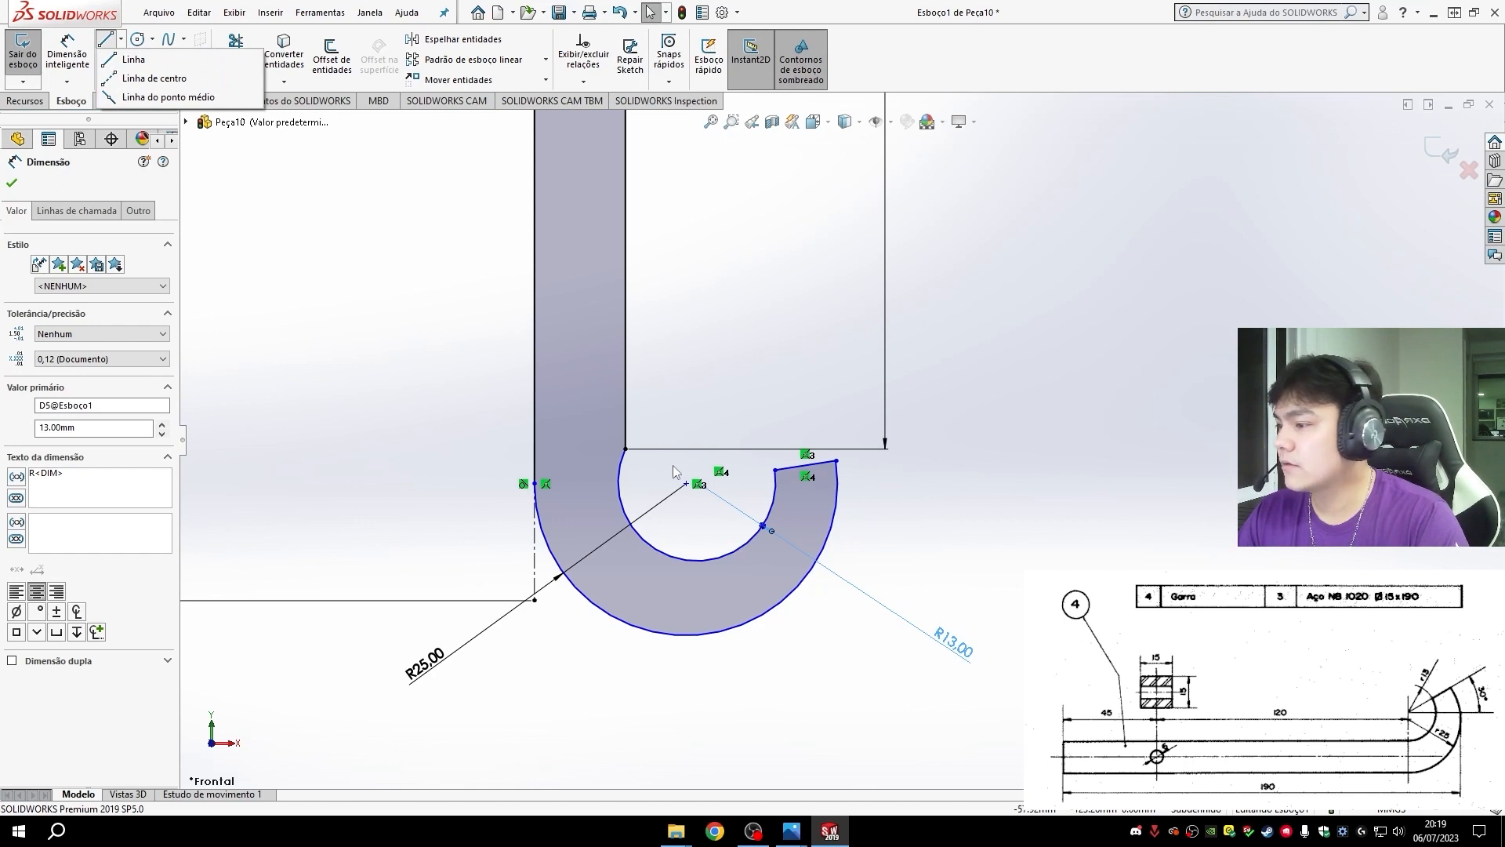
{"action": "left_click", "coordinate": [152, 80]}
{"action": "scroll", "coordinate": [713, 506], "scroll_direction": "down", "scroll_amount": 2}
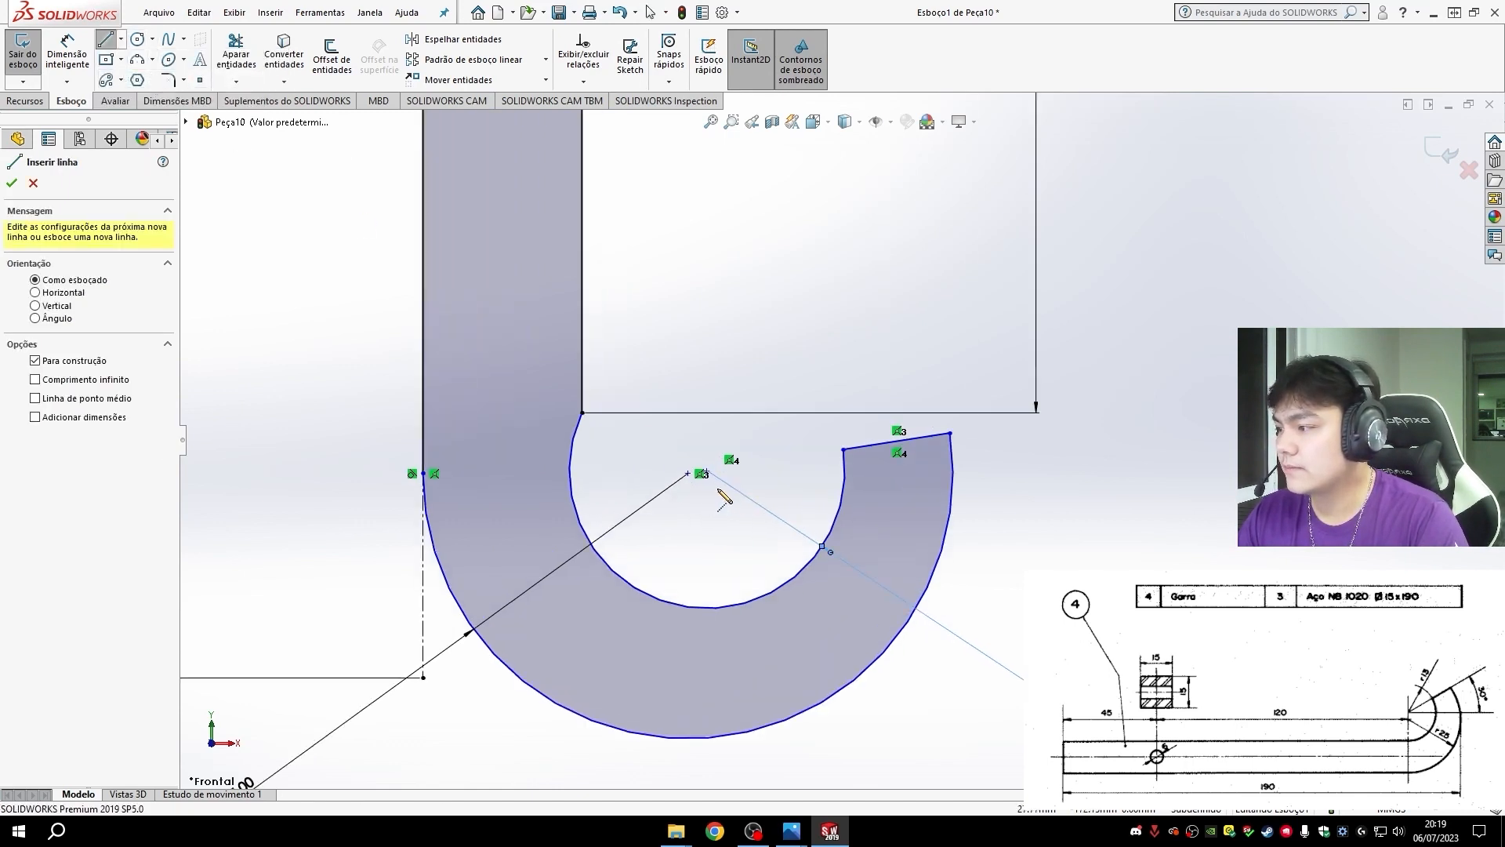
{"action": "key", "text": "Escape"}
- Make the inner arc tangent to the straight inner edge and pull the hook's end back down below the arc centers
{"action": "scroll", "coordinate": [835, 443], "scroll_direction": "up", "scroll_amount": 4}
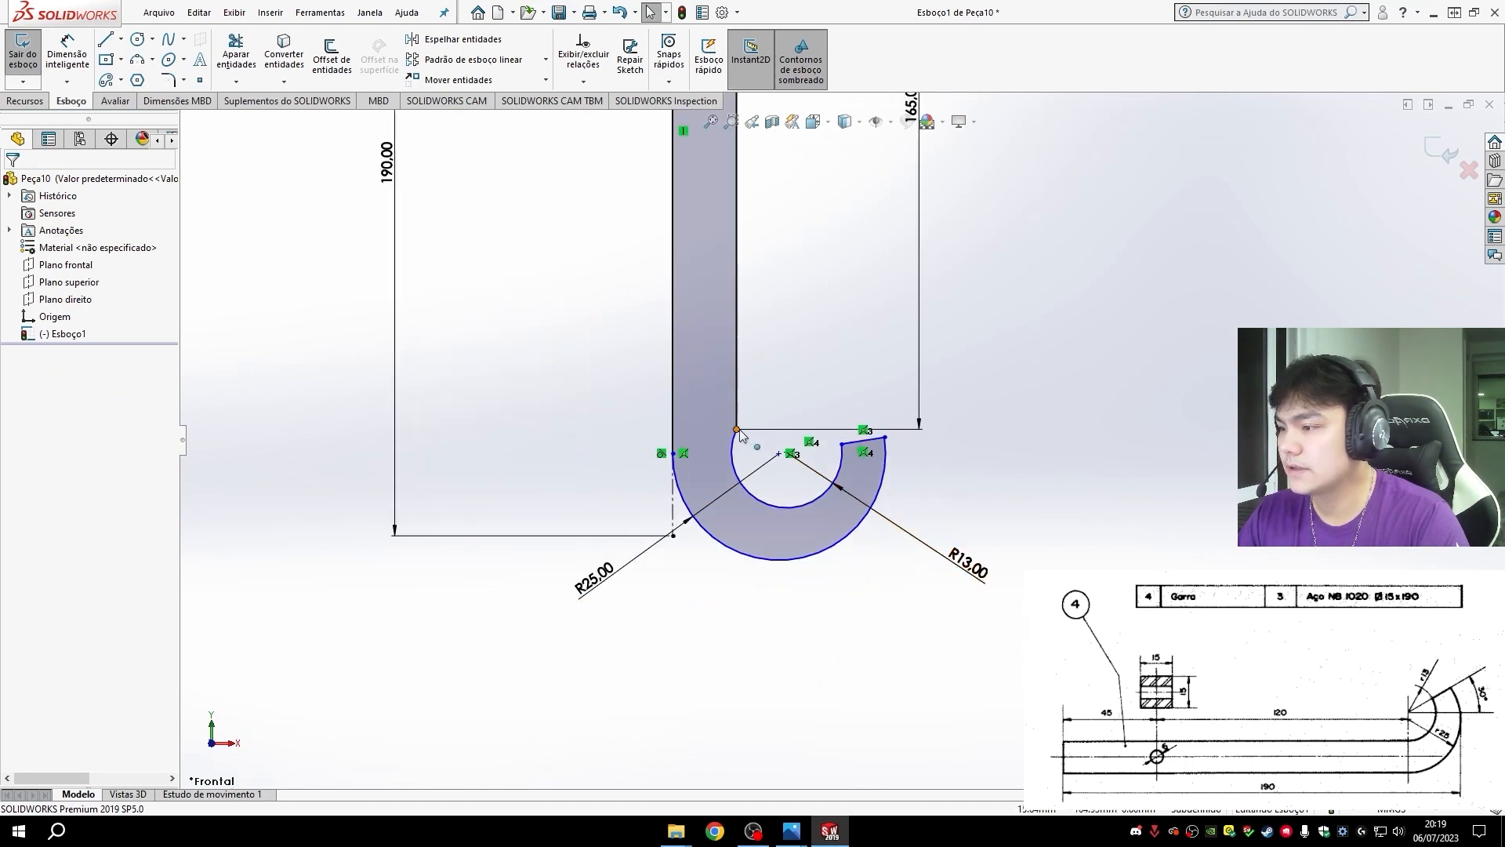
{"action": "left_click", "coordinate": [772, 504]}
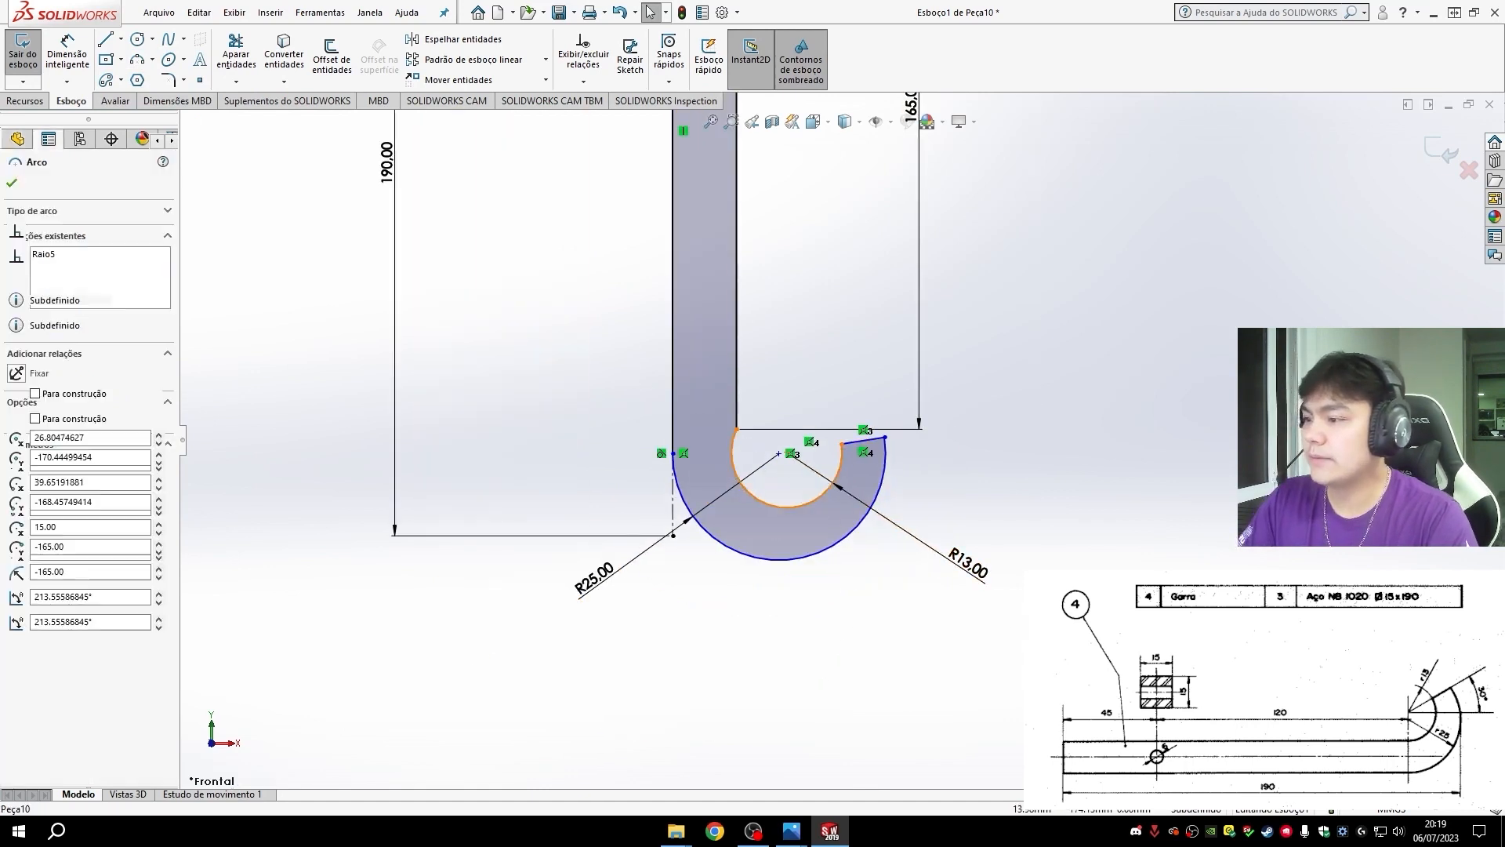
{"action": "left_click", "coordinate": [736, 364], "text": "ctrl"}
{"action": "left_click", "coordinate": [22, 439]}
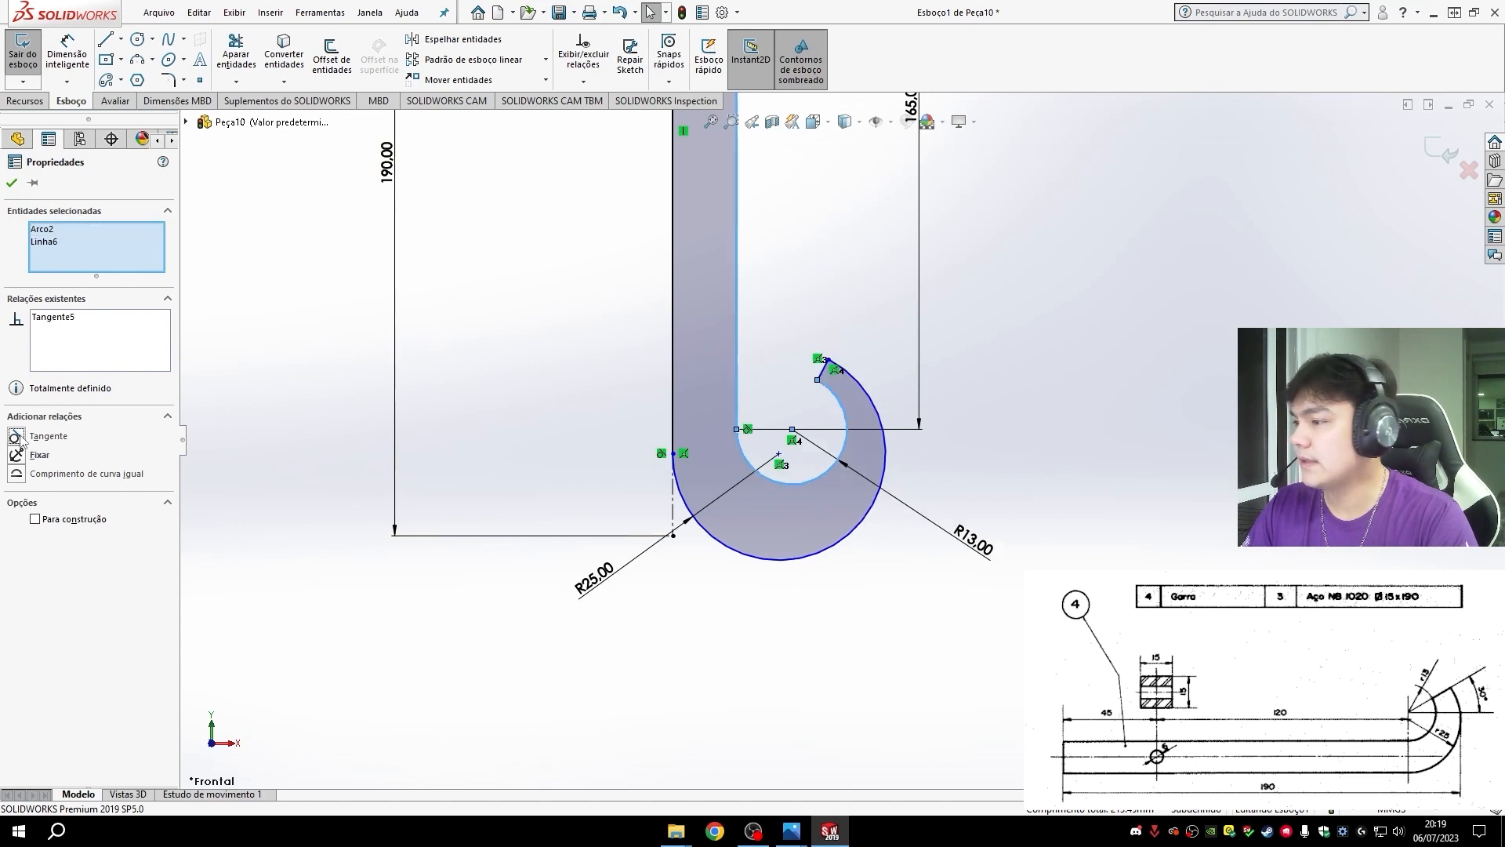
{"action": "key", "text": "Escape"}
{"action": "left_click_drag", "start_coordinate": [829, 359], "coordinate": [944, 488]}
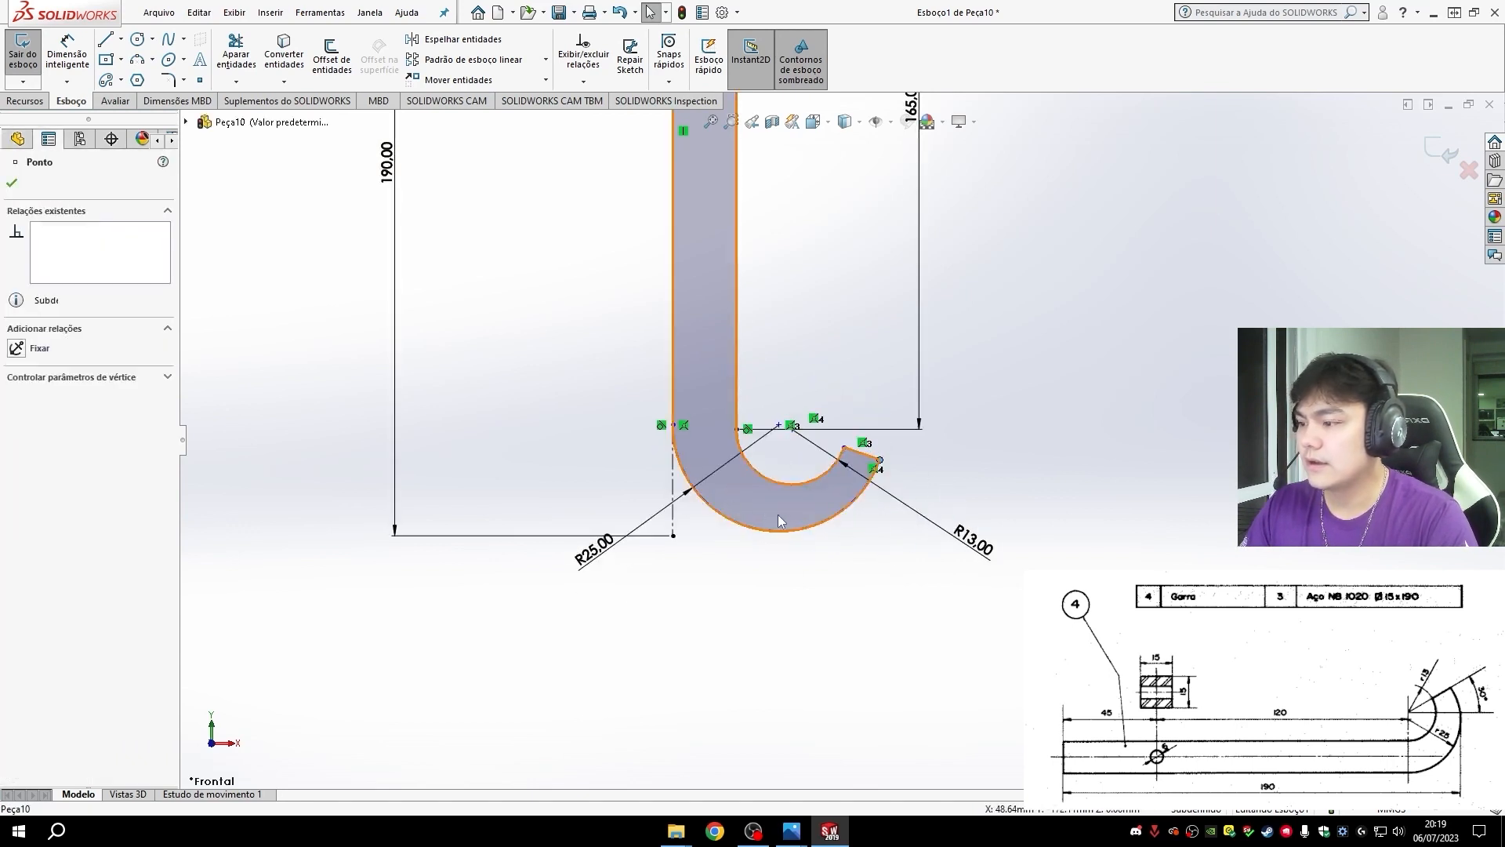
- Draw a horizontal centerline about 56 mm long to the right from the lower end of the vertical centerline
{"action": "left_click", "coordinate": [136, 39]}
{"action": "left_click", "coordinate": [121, 39]}
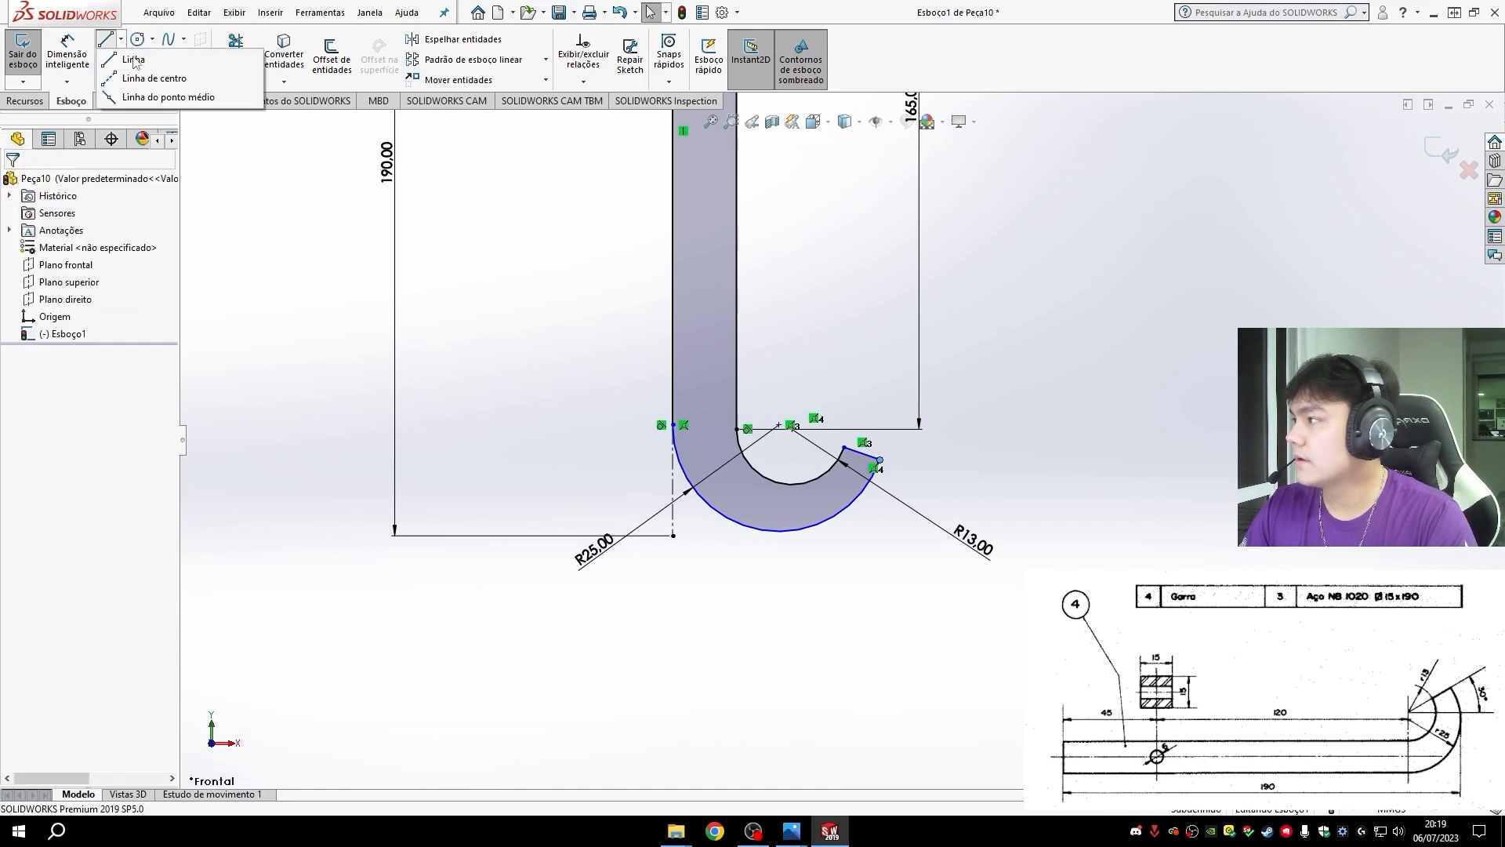
{"action": "left_click", "coordinate": [140, 67]}
{"action": "left_click", "coordinate": [672, 536]}
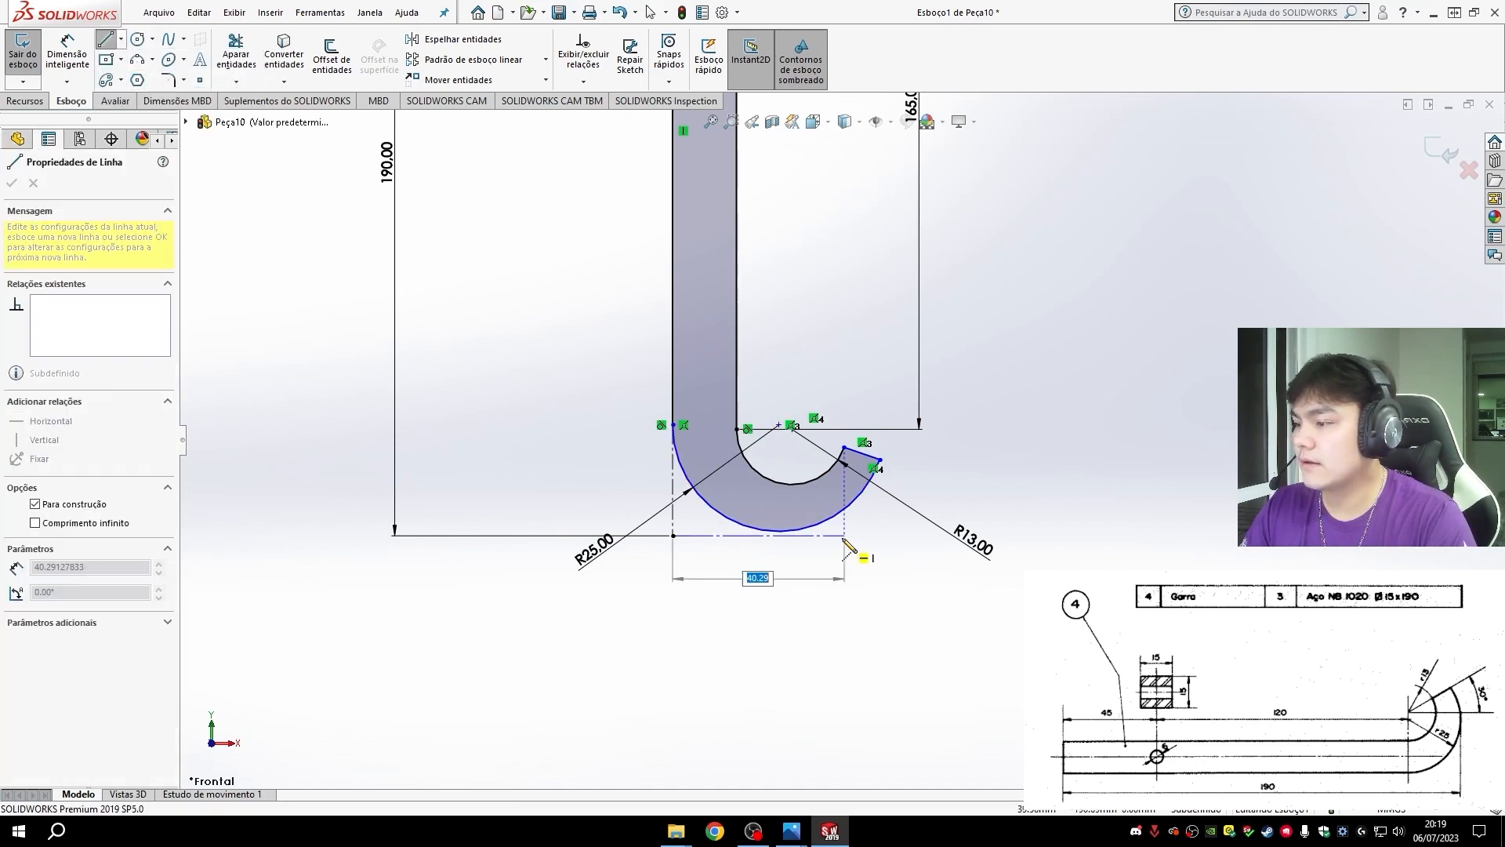
{"action": "left_click", "coordinate": [914, 536]}
{"action": "key", "text": "Escape"}
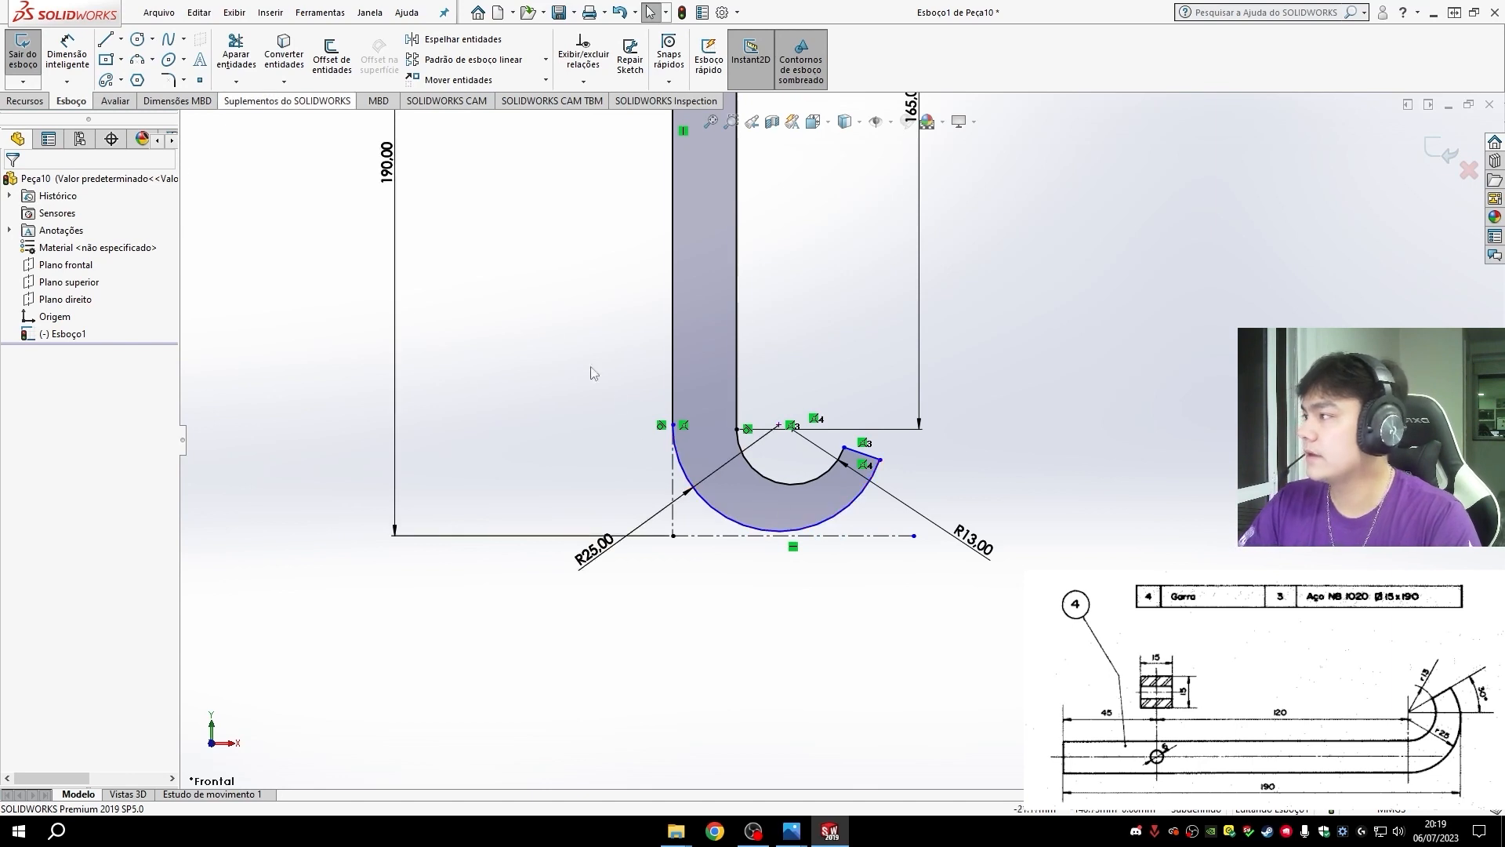
- Make the hook's outer arc tangent to the horizontal centerline below it
{"action": "left_click", "coordinate": [831, 524]}
{"action": "left_click", "coordinate": [844, 537], "text": "ctrl"}
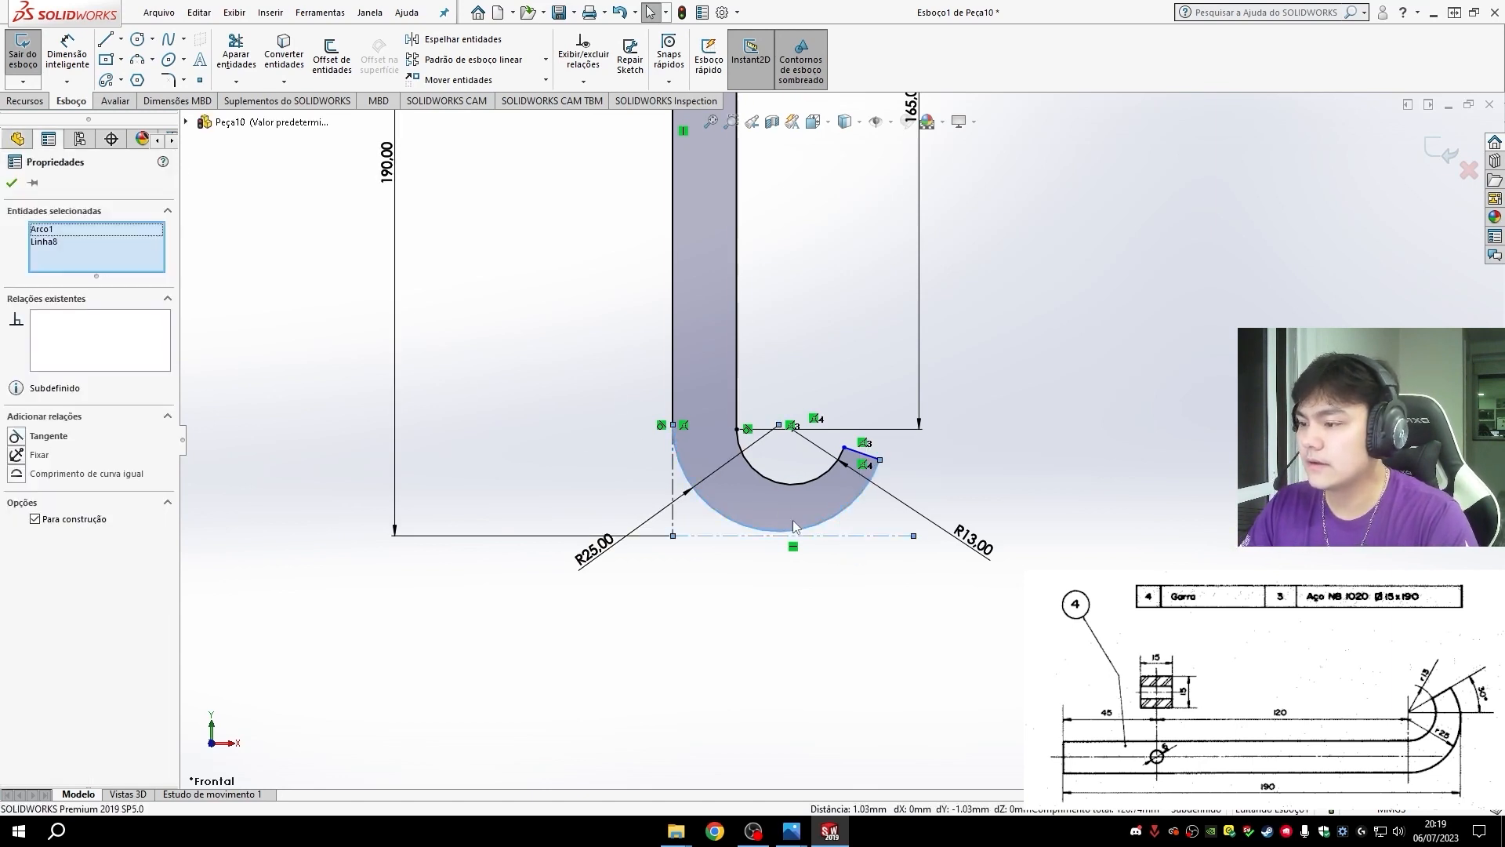
{"action": "left_click", "coordinate": [21, 442]}
{"action": "left_click", "coordinate": [872, 652]}
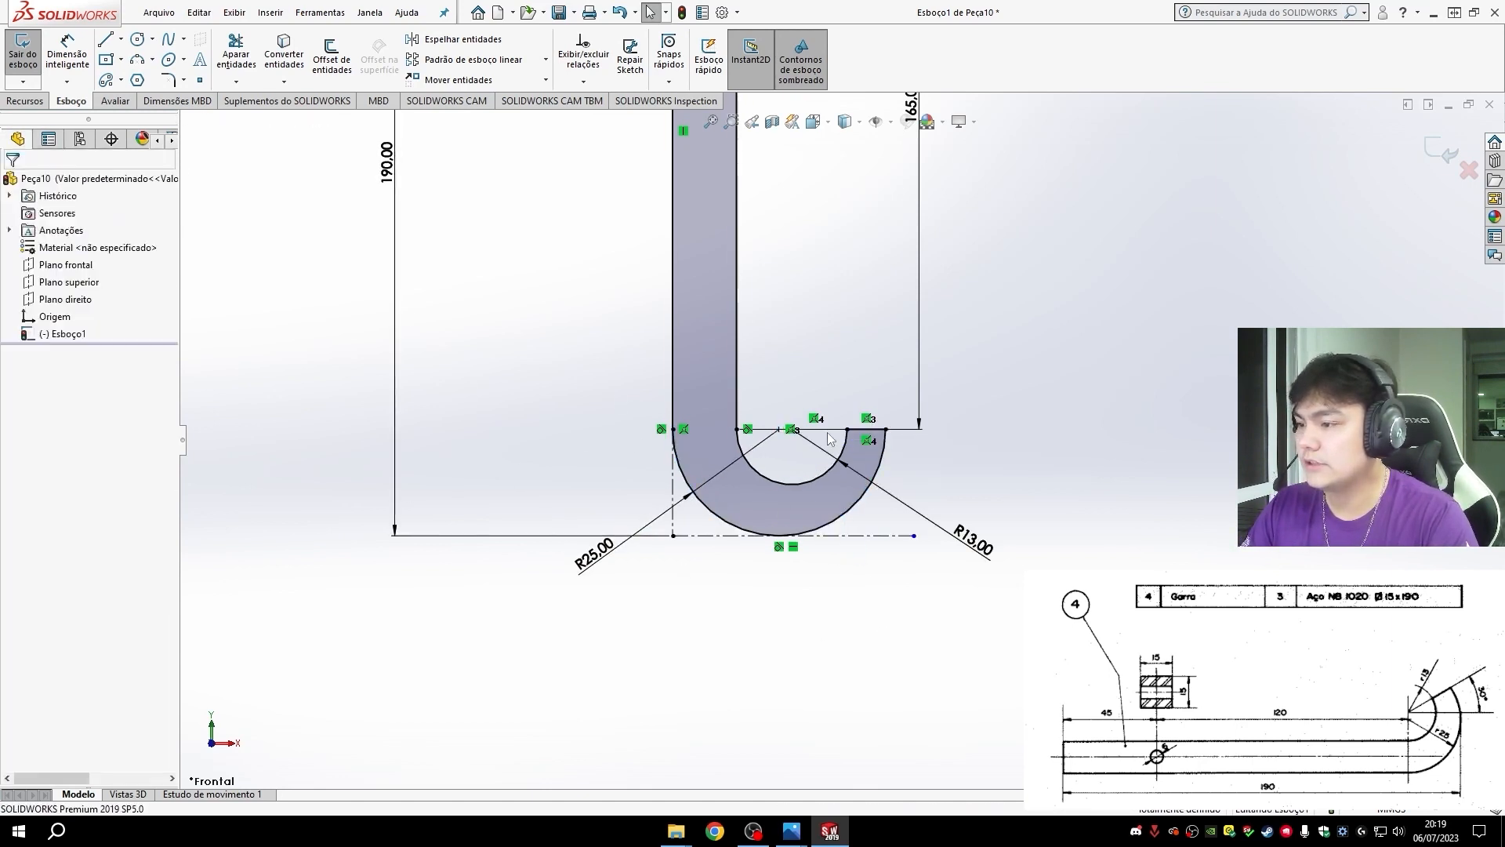
- Delete the extra coincident relation on the hook's short end line and move its outer end point down along the outer arc
{"action": "left_click_drag", "start_coordinate": [885, 430], "coordinate": [892, 490]}
{"action": "left_click", "coordinate": [867, 441]}
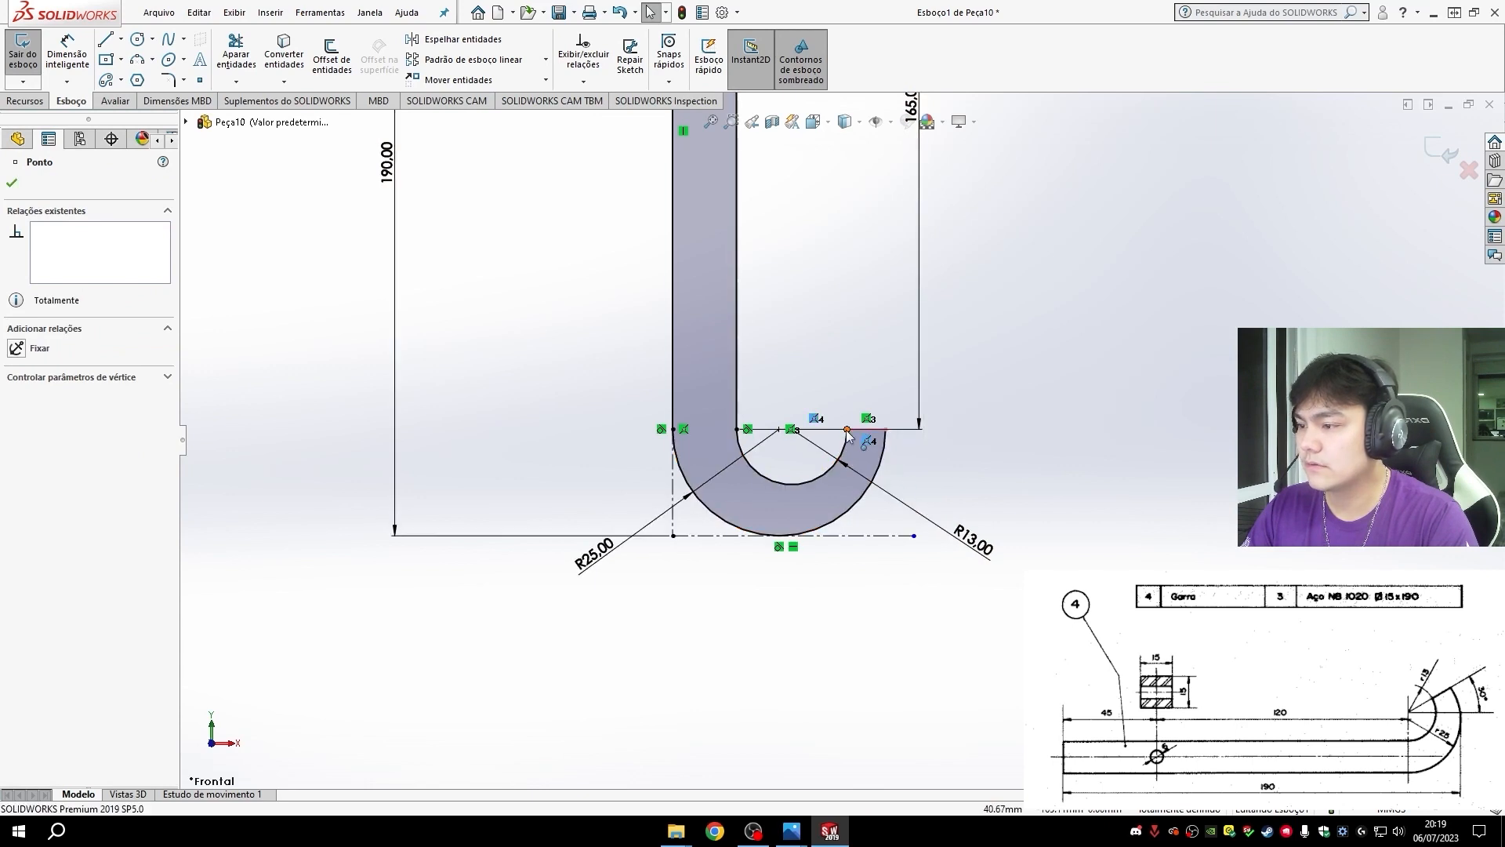
{"action": "key", "text": "Delete"}
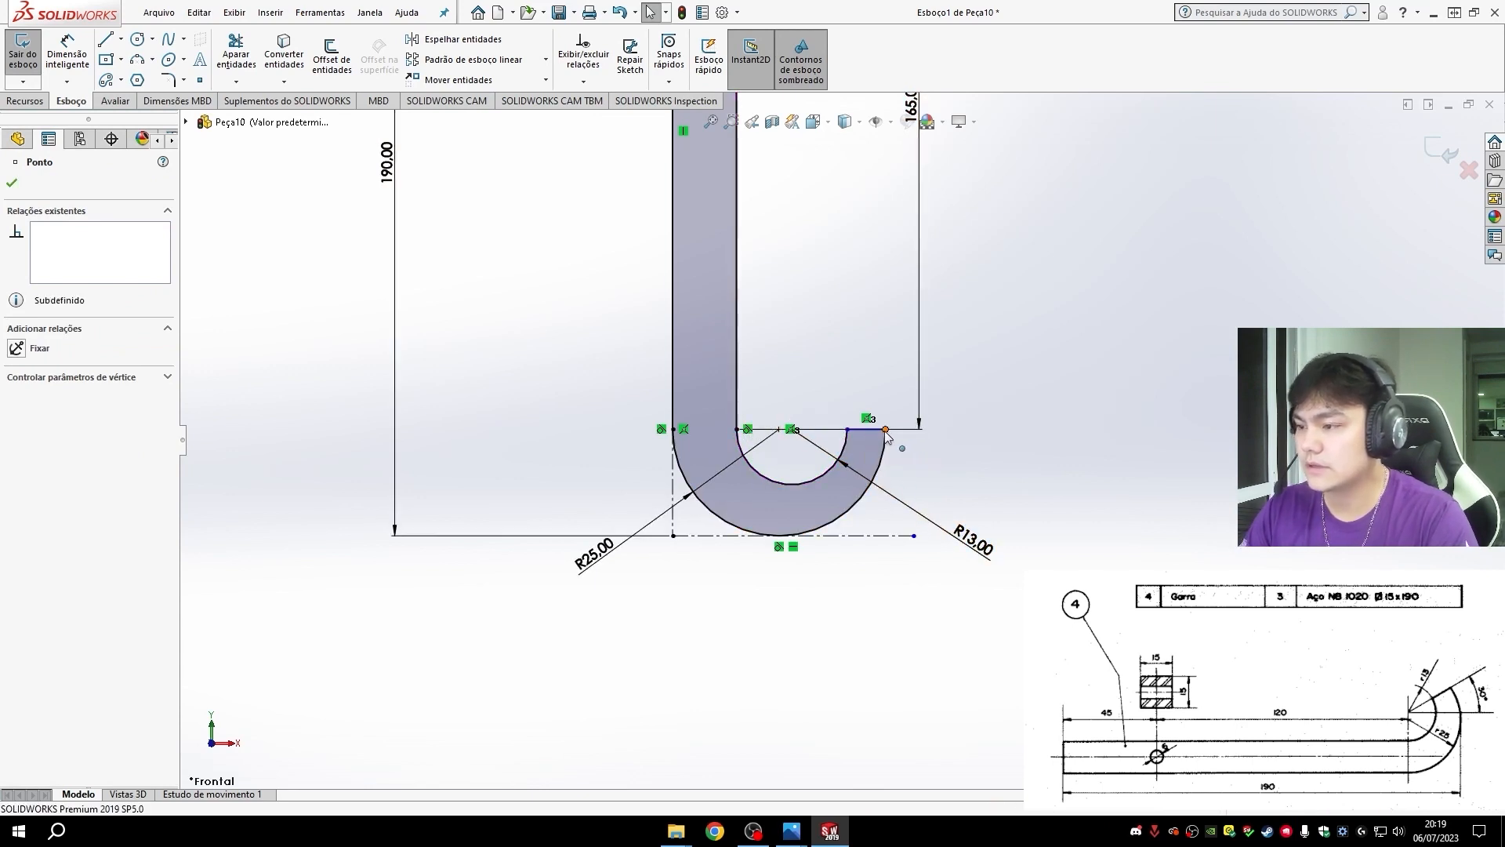
{"action": "left_click_drag", "start_coordinate": [886, 430], "coordinate": [862, 496]}
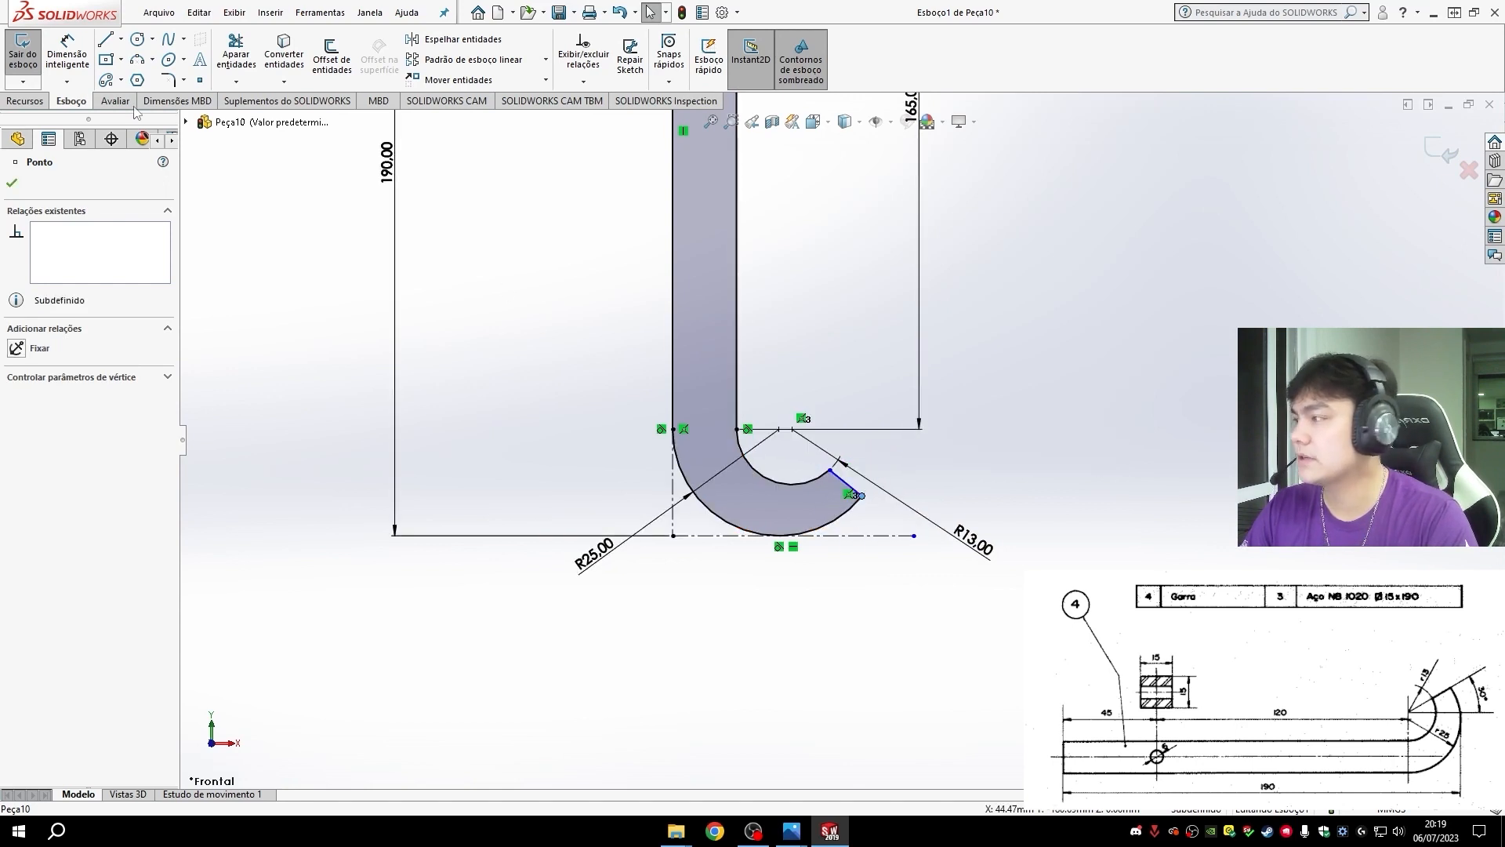
- Draw a vertical centerline about 32 mm long from the inner arc's center down past the outer arc
{"action": "left_click", "coordinate": [121, 38]}
{"action": "left_click", "coordinate": [156, 69]}
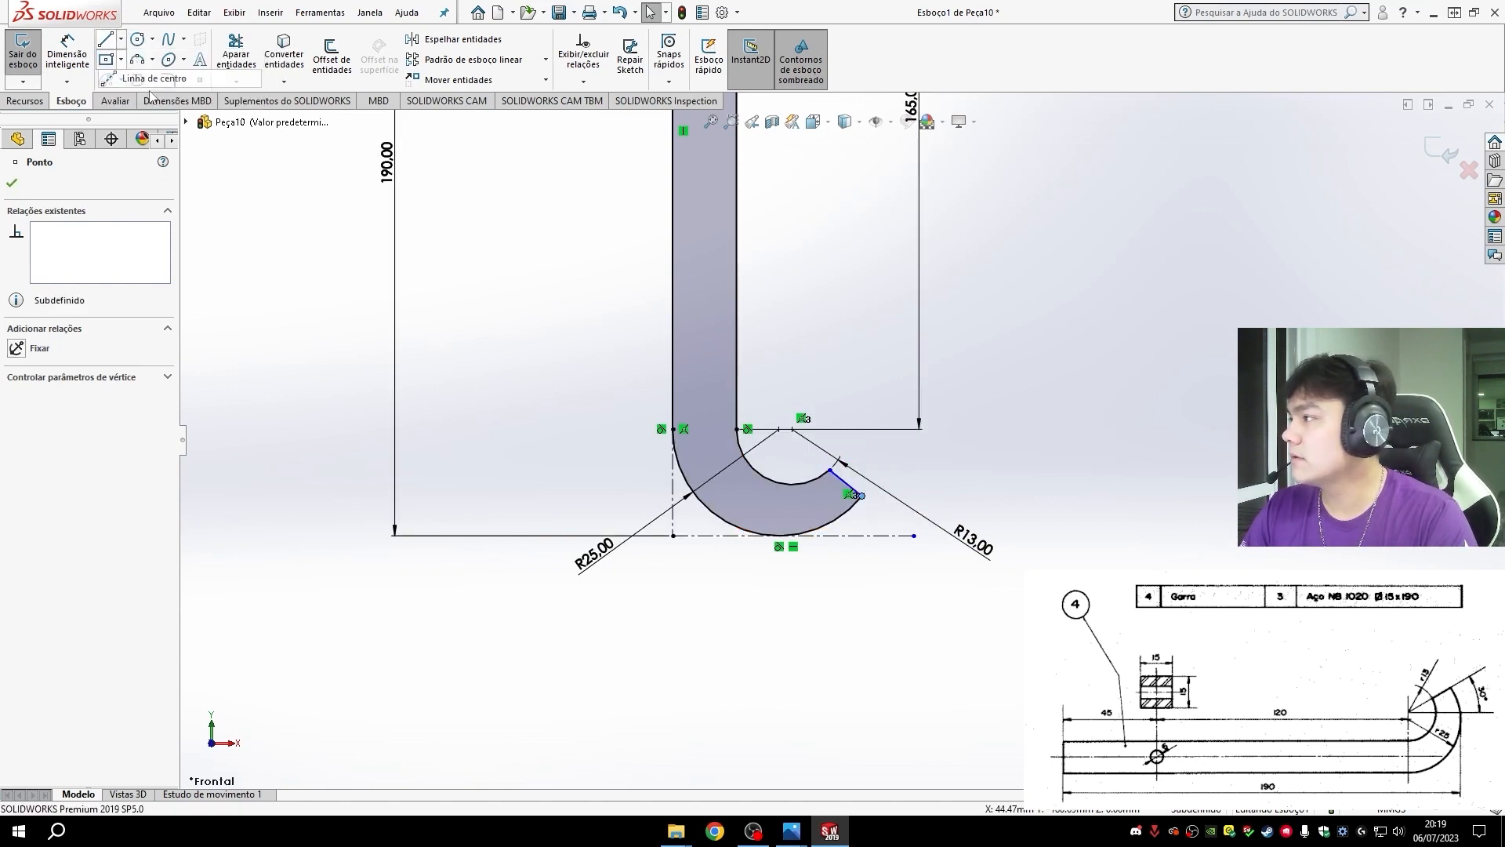
{"action": "left_click", "coordinate": [793, 430]}
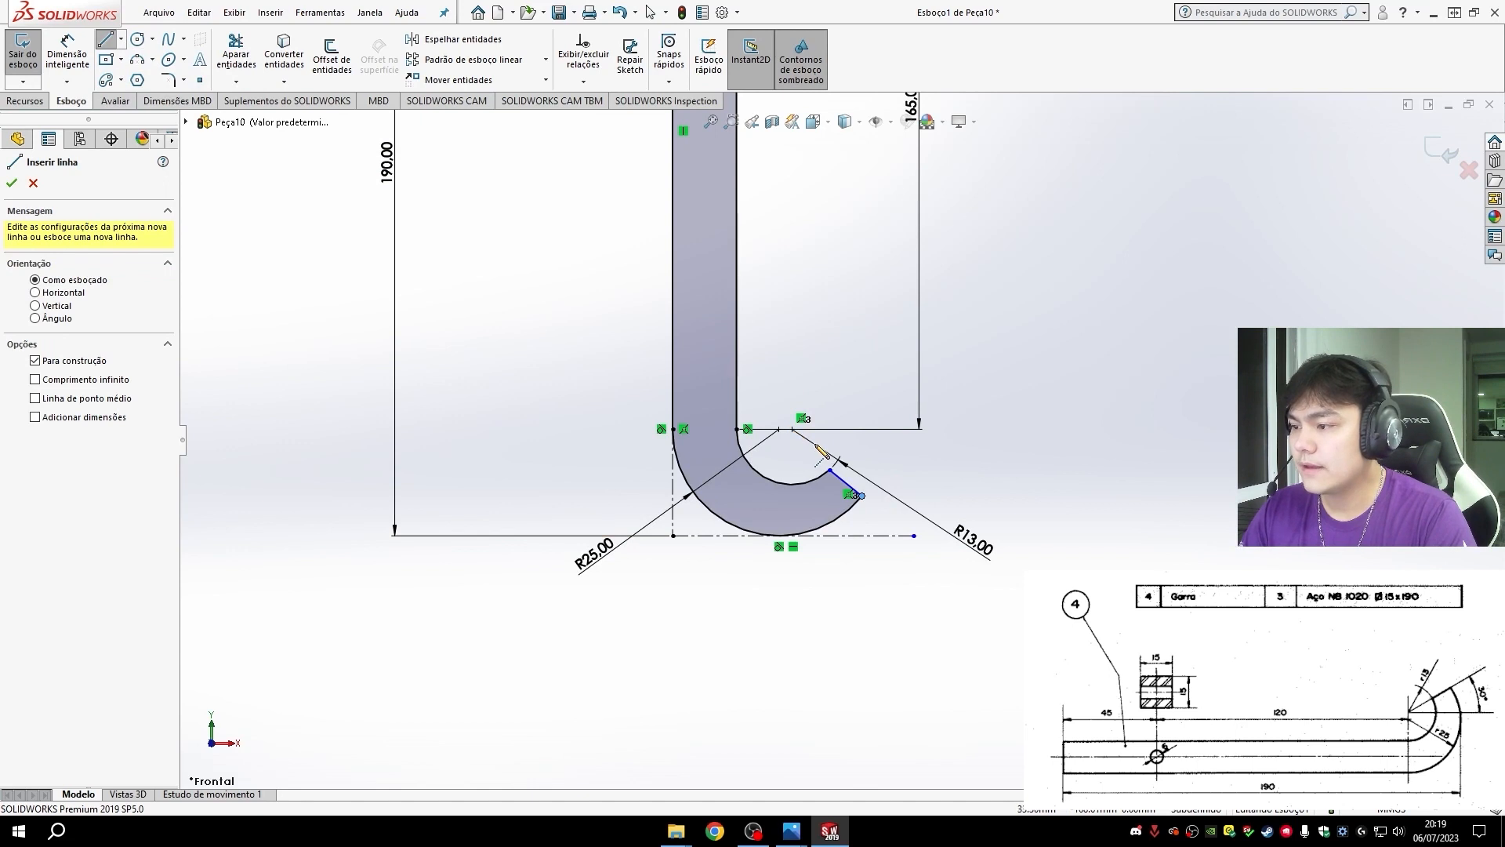
{"action": "scroll", "coordinate": [821, 453], "scroll_direction": "down", "scroll_amount": 3}
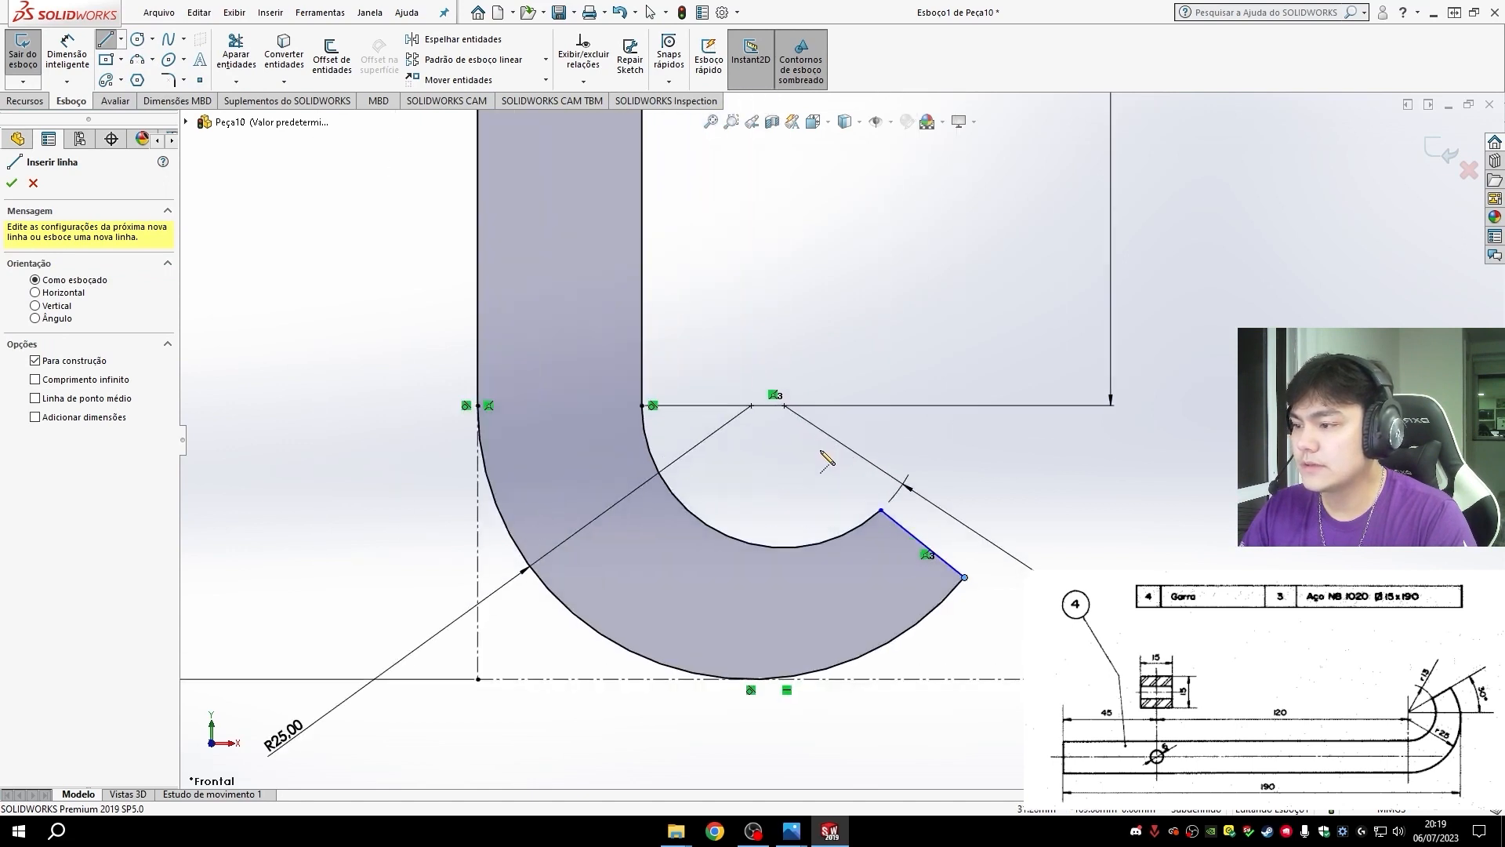
{"action": "left_click", "coordinate": [784, 406]}
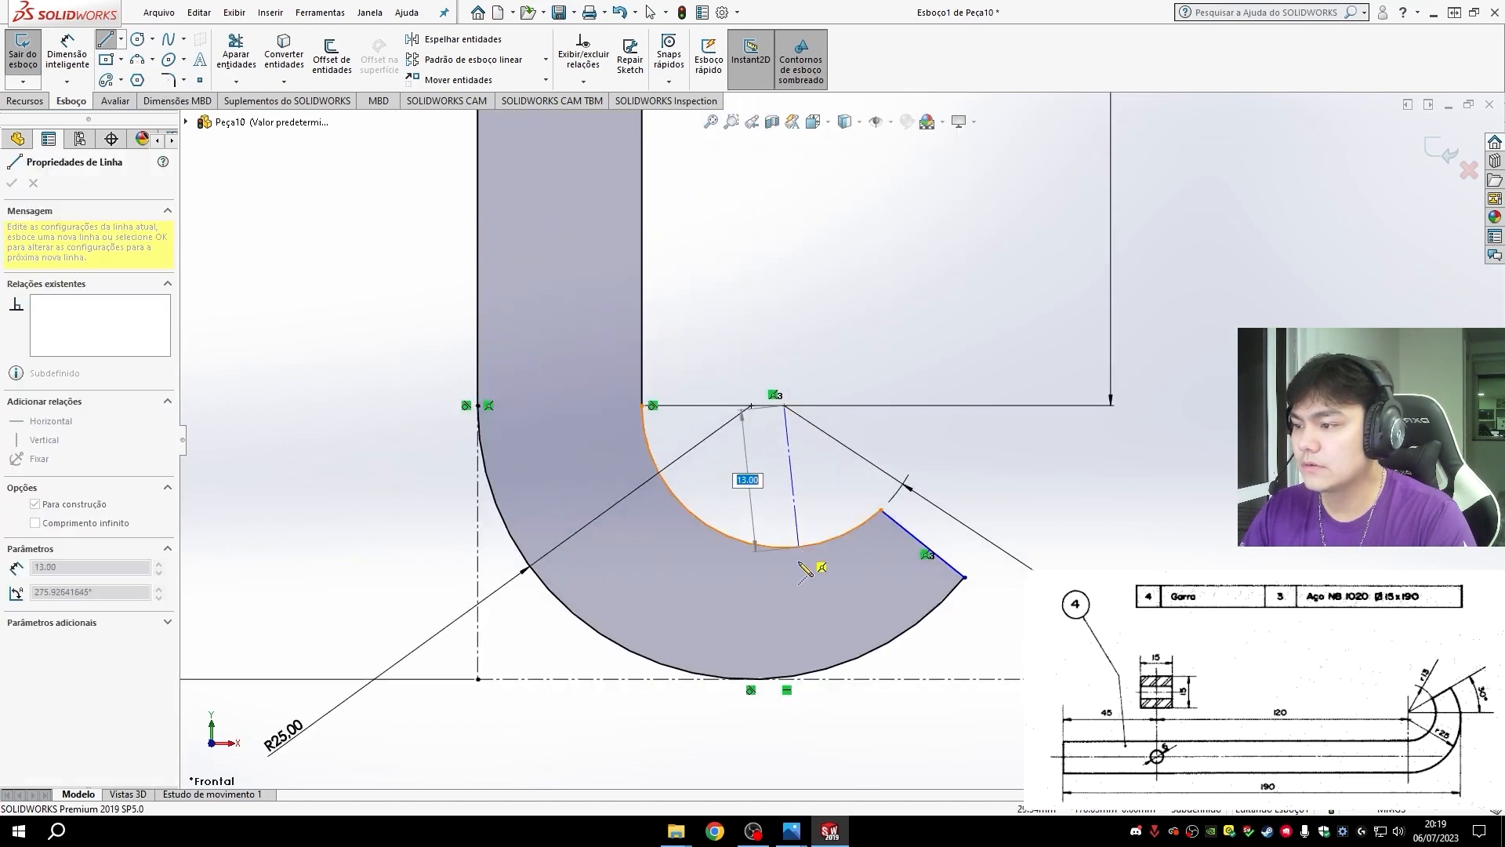
{"action": "double_click", "coordinate": [783, 768]}
- Dimension the angle between the hook's short end line and the vertical centerline as 30°
{"action": "left_click", "coordinate": [66, 55]}
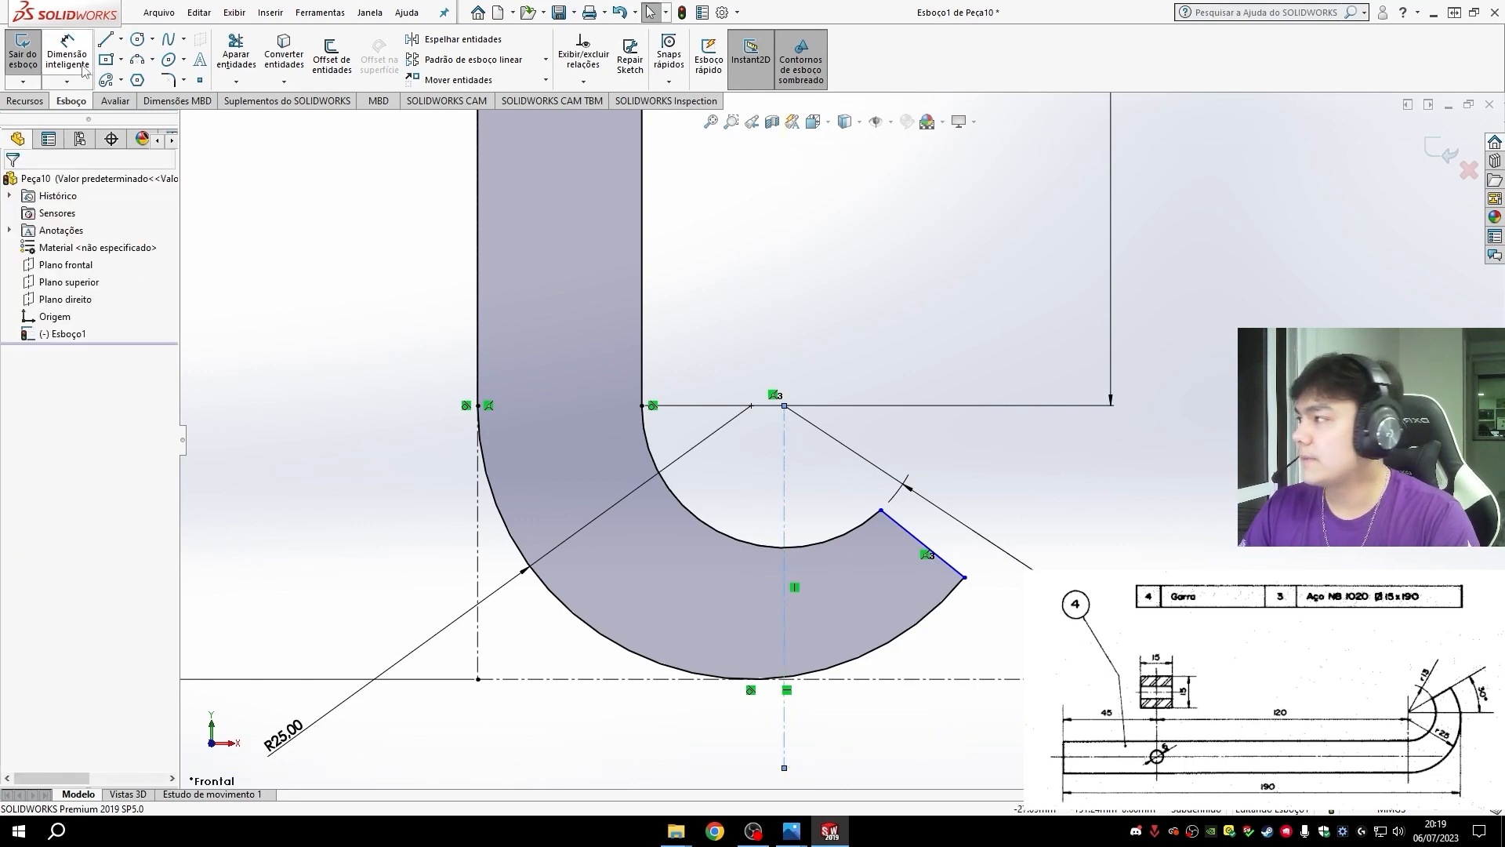
{"action": "left_click", "coordinate": [925, 547]}
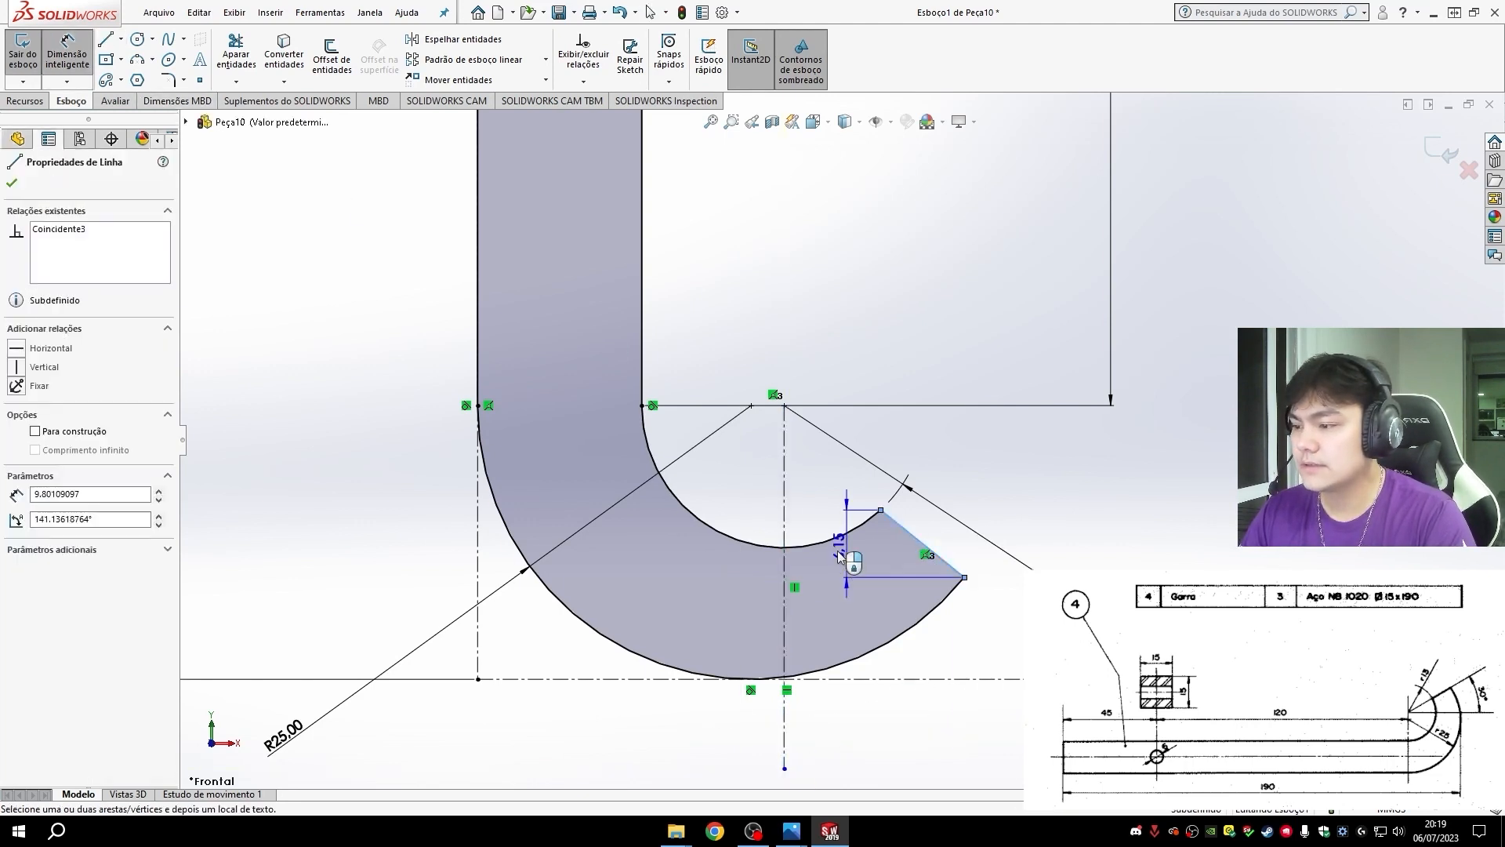
{"action": "left_click", "coordinate": [784, 580]}
{"action": "left_click", "coordinate": [932, 707]}
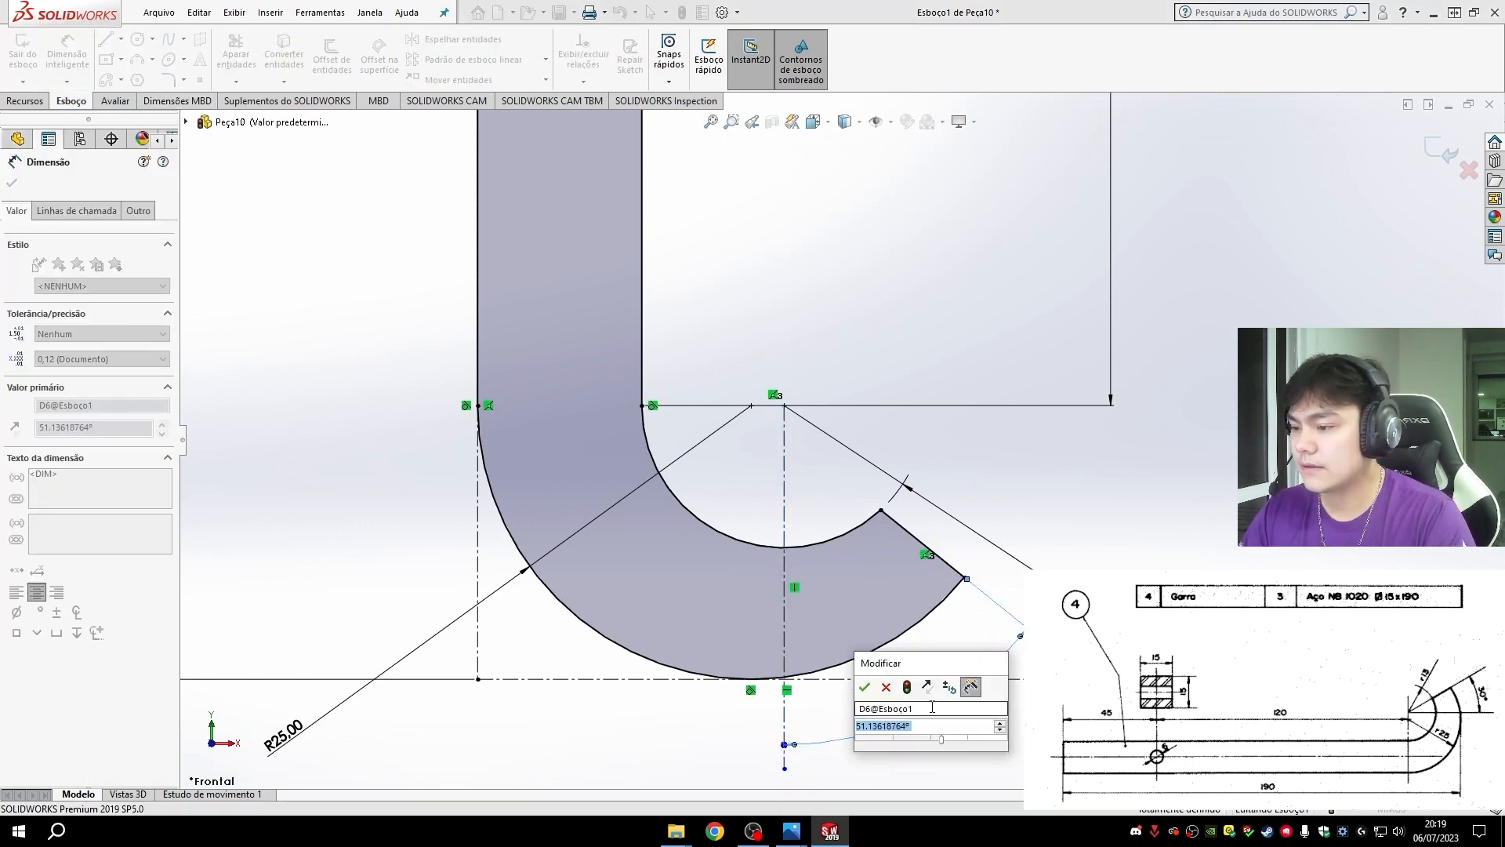
{"action": "type", "text": "30"}
{"action": "key", "text": "Return"}
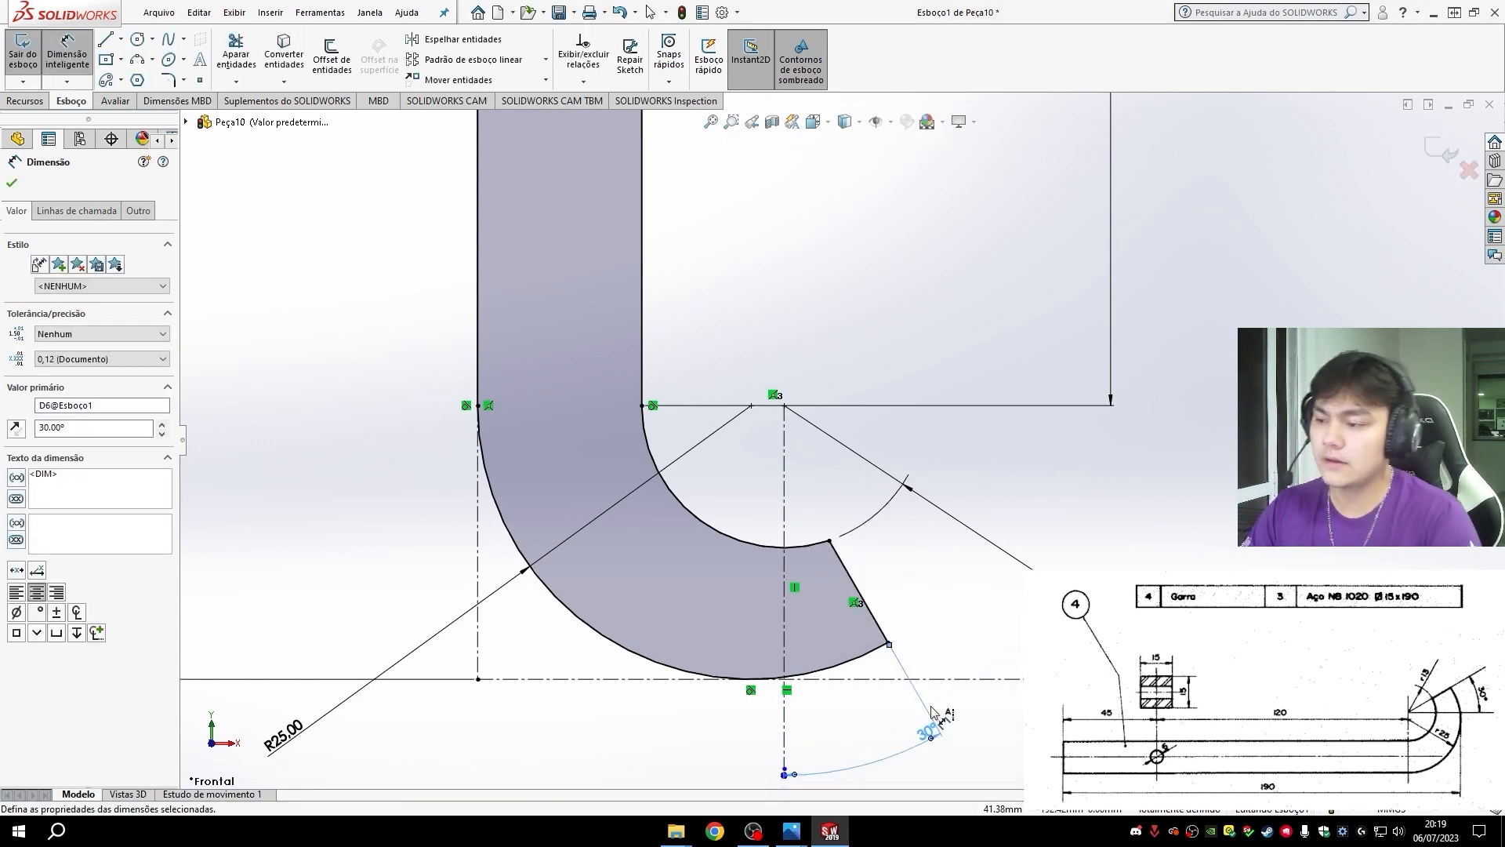
- Extrude the hook profile 15 mm from the mid plane
{"action": "scroll", "coordinate": [838, 439], "scroll_direction": "down", "scroll_amount": 8}
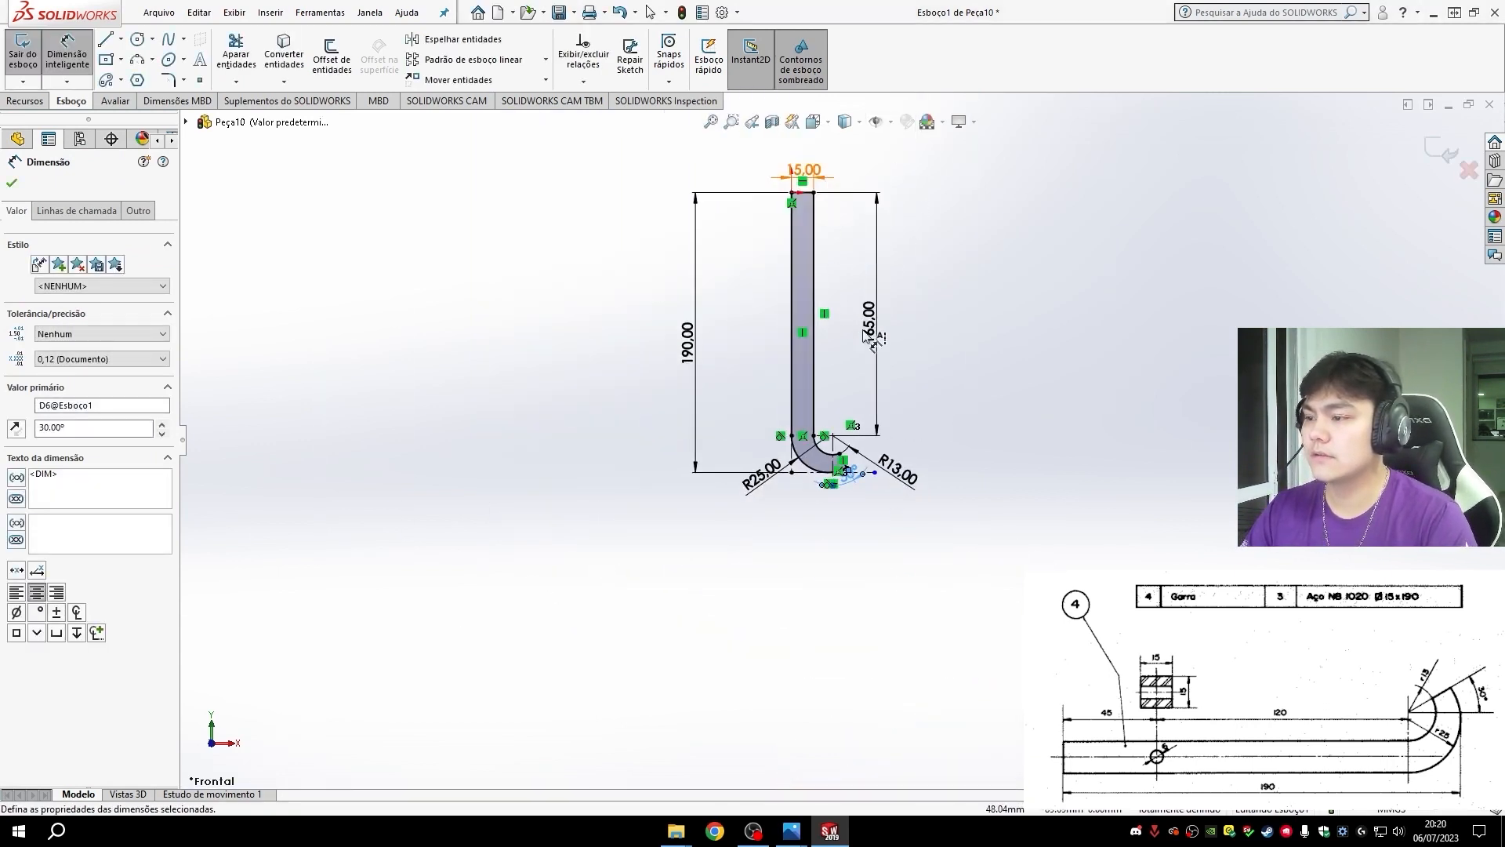
{"action": "scroll", "coordinate": [837, 407], "scroll_direction": "up", "scroll_amount": 5}
{"action": "scroll", "coordinate": [776, 337], "scroll_direction": "down", "scroll_amount": 6}
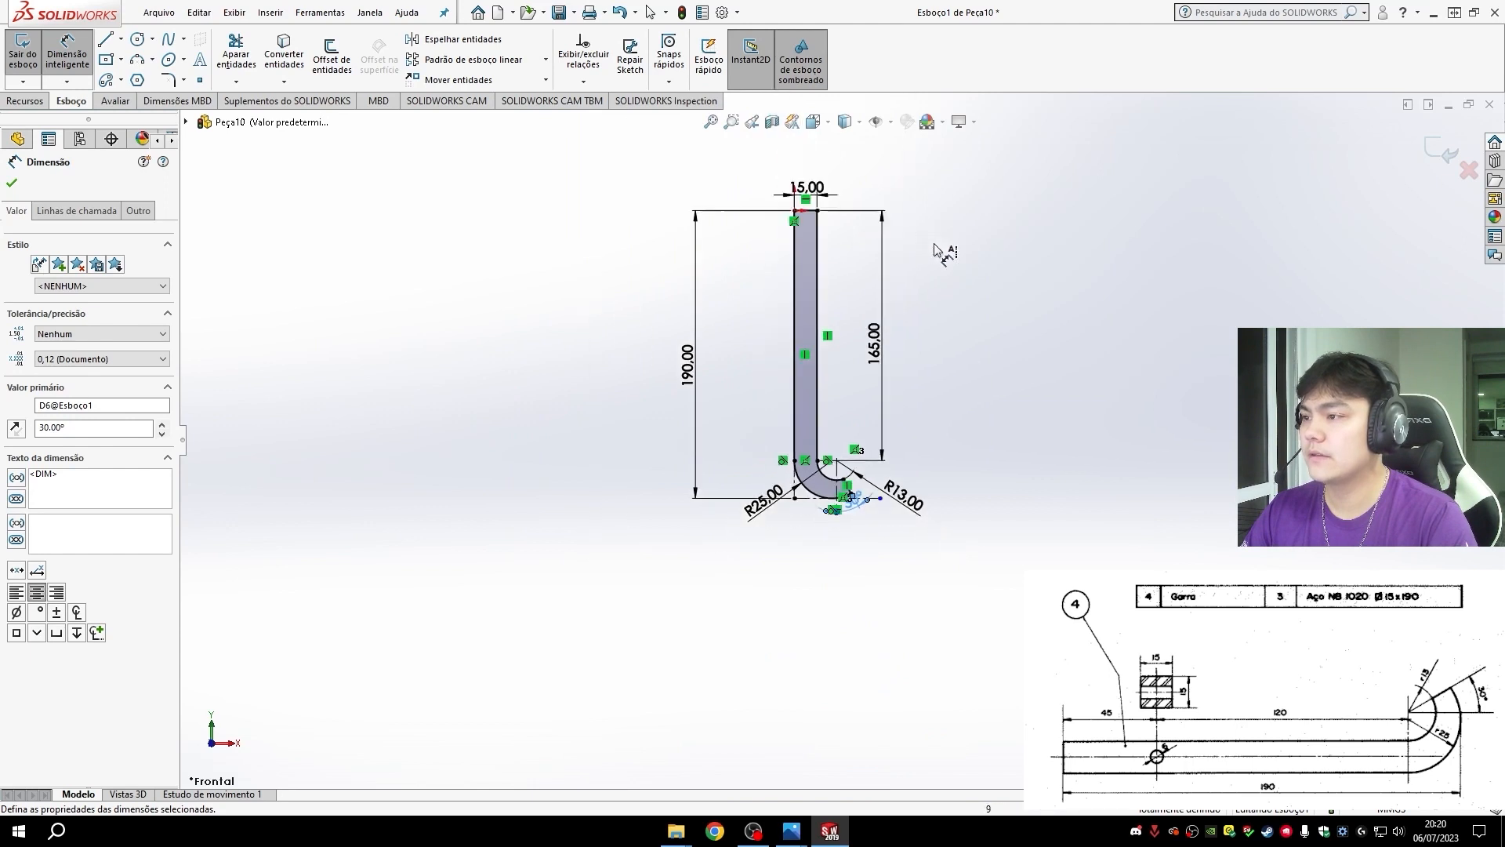
{"action": "scroll", "coordinate": [850, 395], "scroll_direction": "up", "scroll_amount": 2}
{"action": "left_click", "coordinate": [26, 101]}
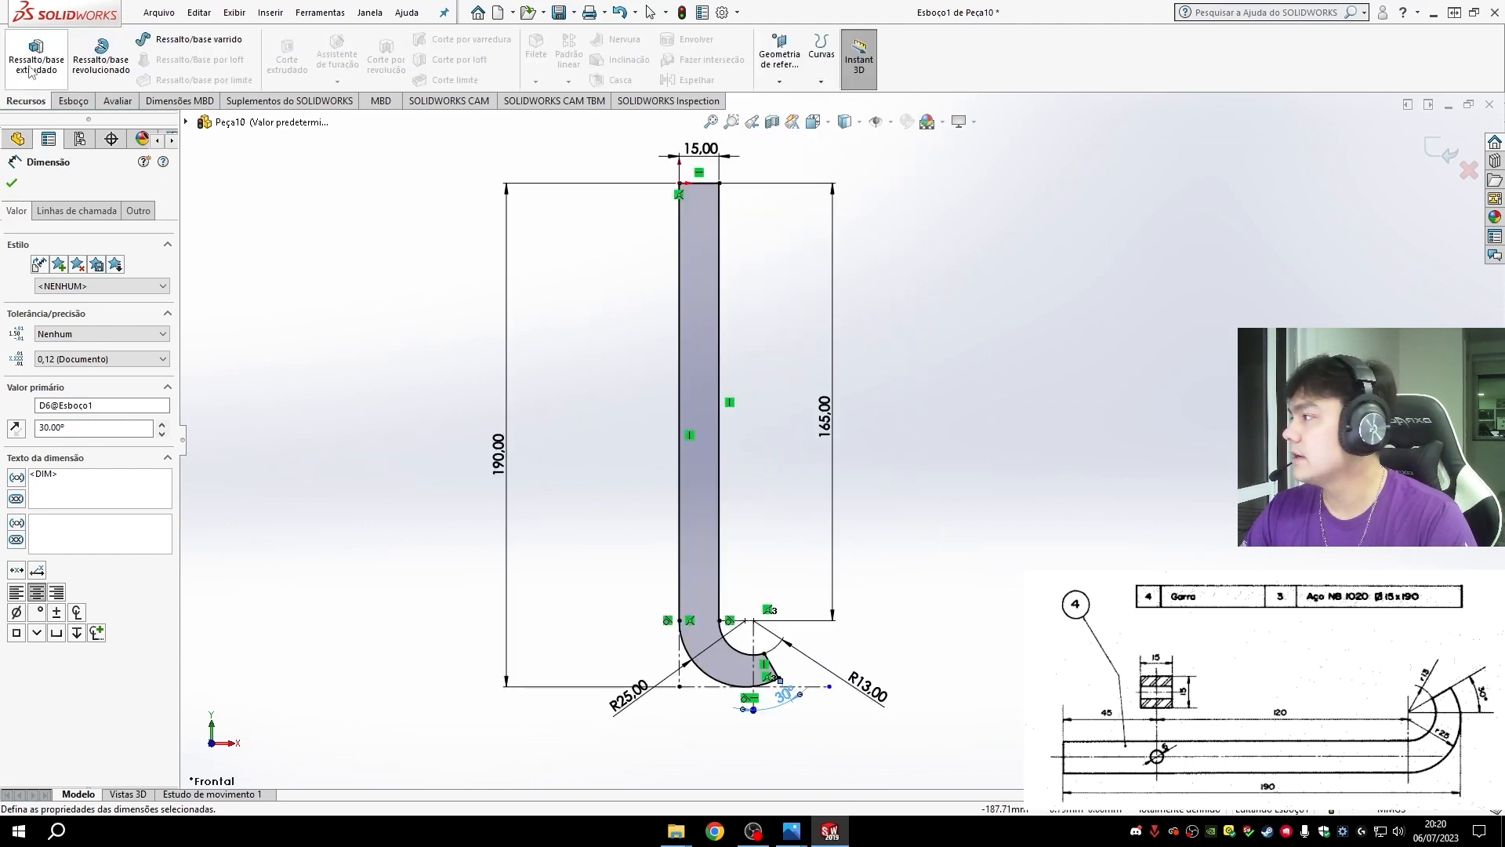
{"action": "left_click", "coordinate": [30, 70]}
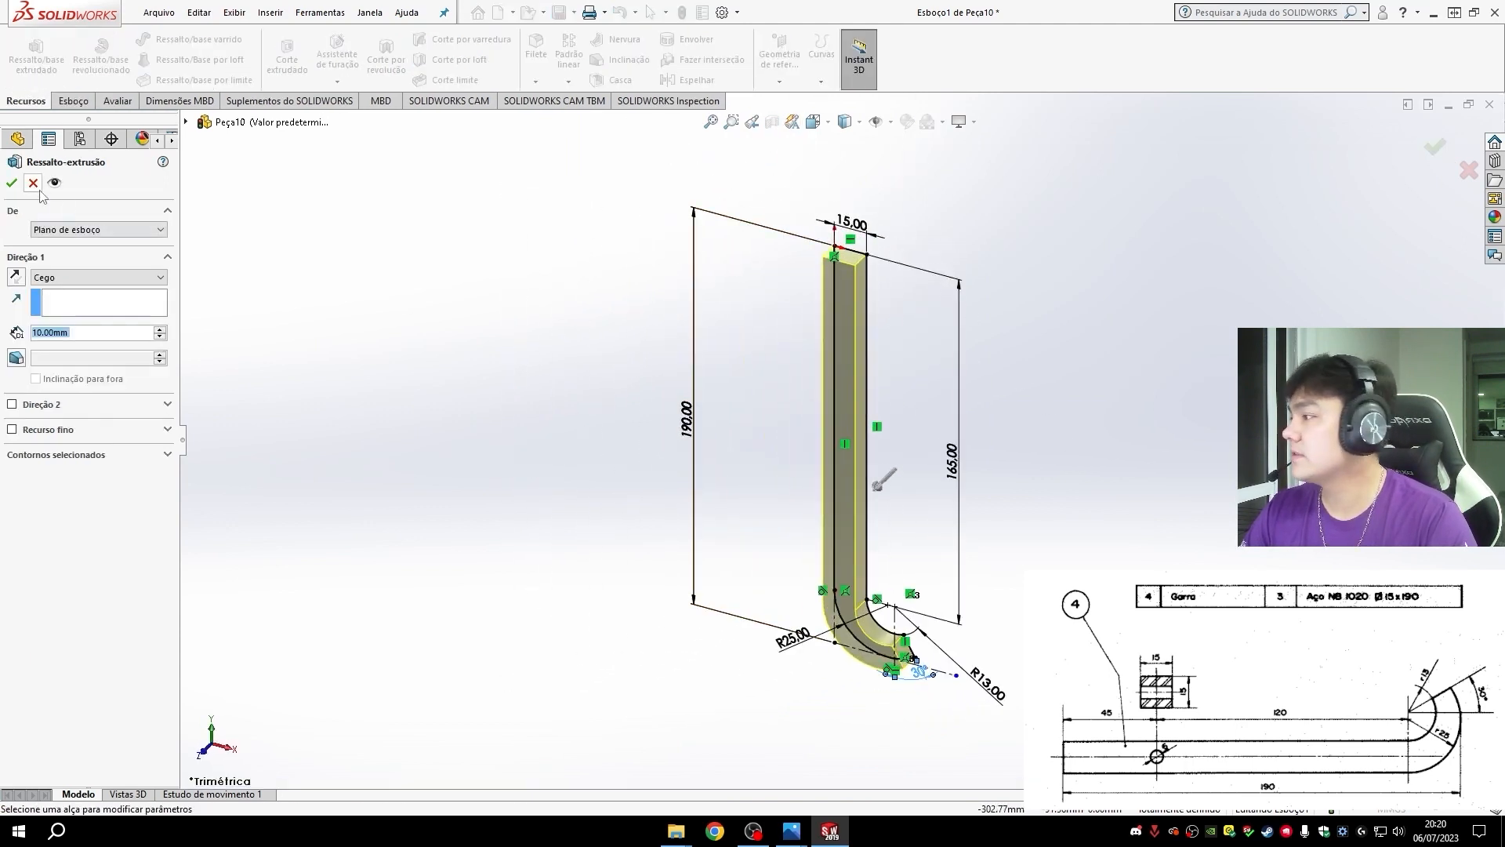
{"action": "middle_click_drag", "start_coordinate": [985, 363], "coordinate": [951, 392]}
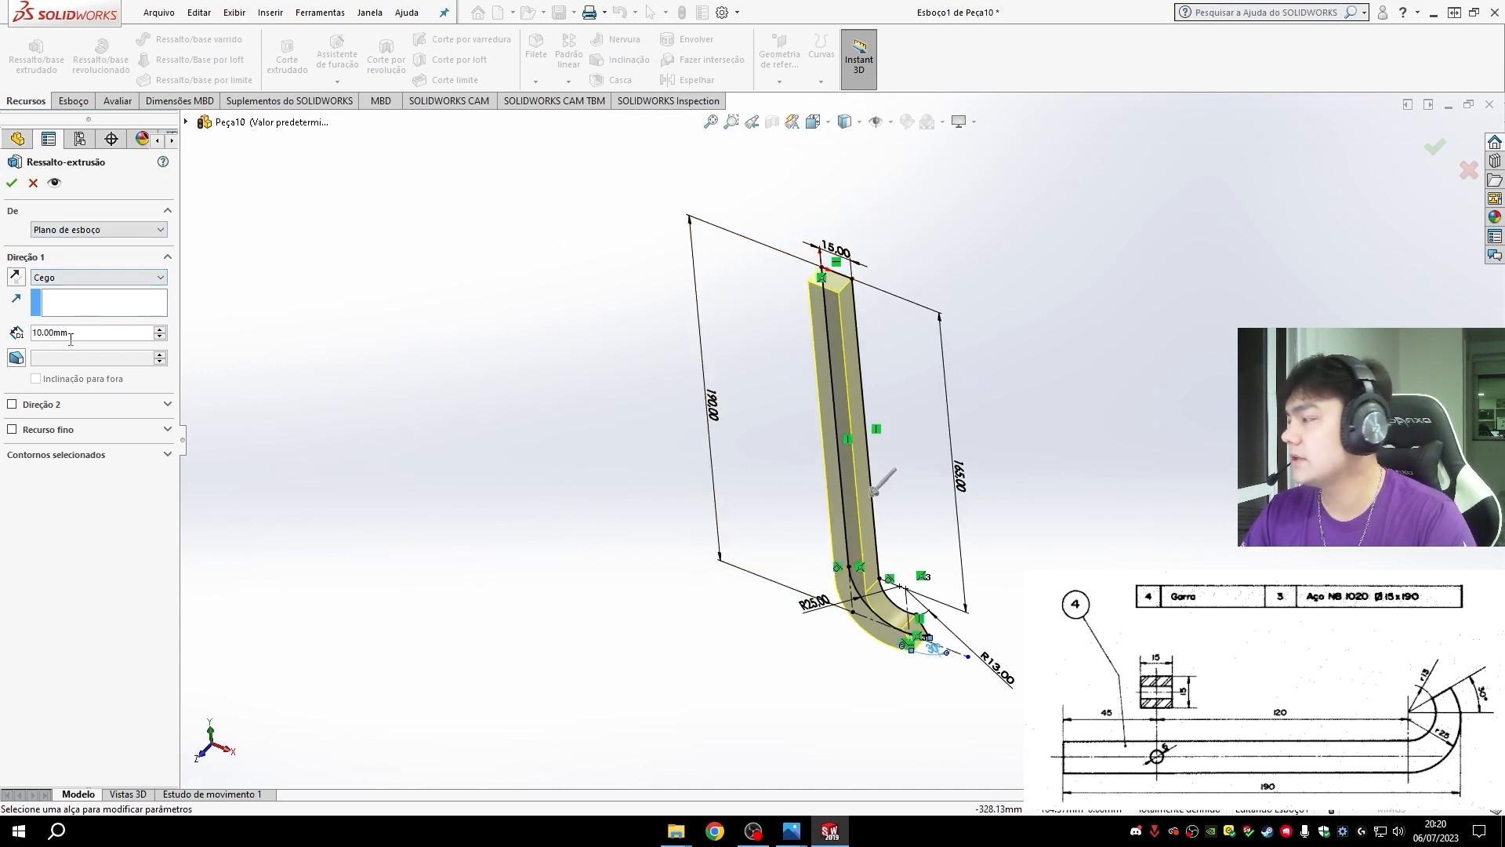
{"action": "left_click", "coordinate": [45, 276]}
{"action": "left_click", "coordinate": [78, 338]}
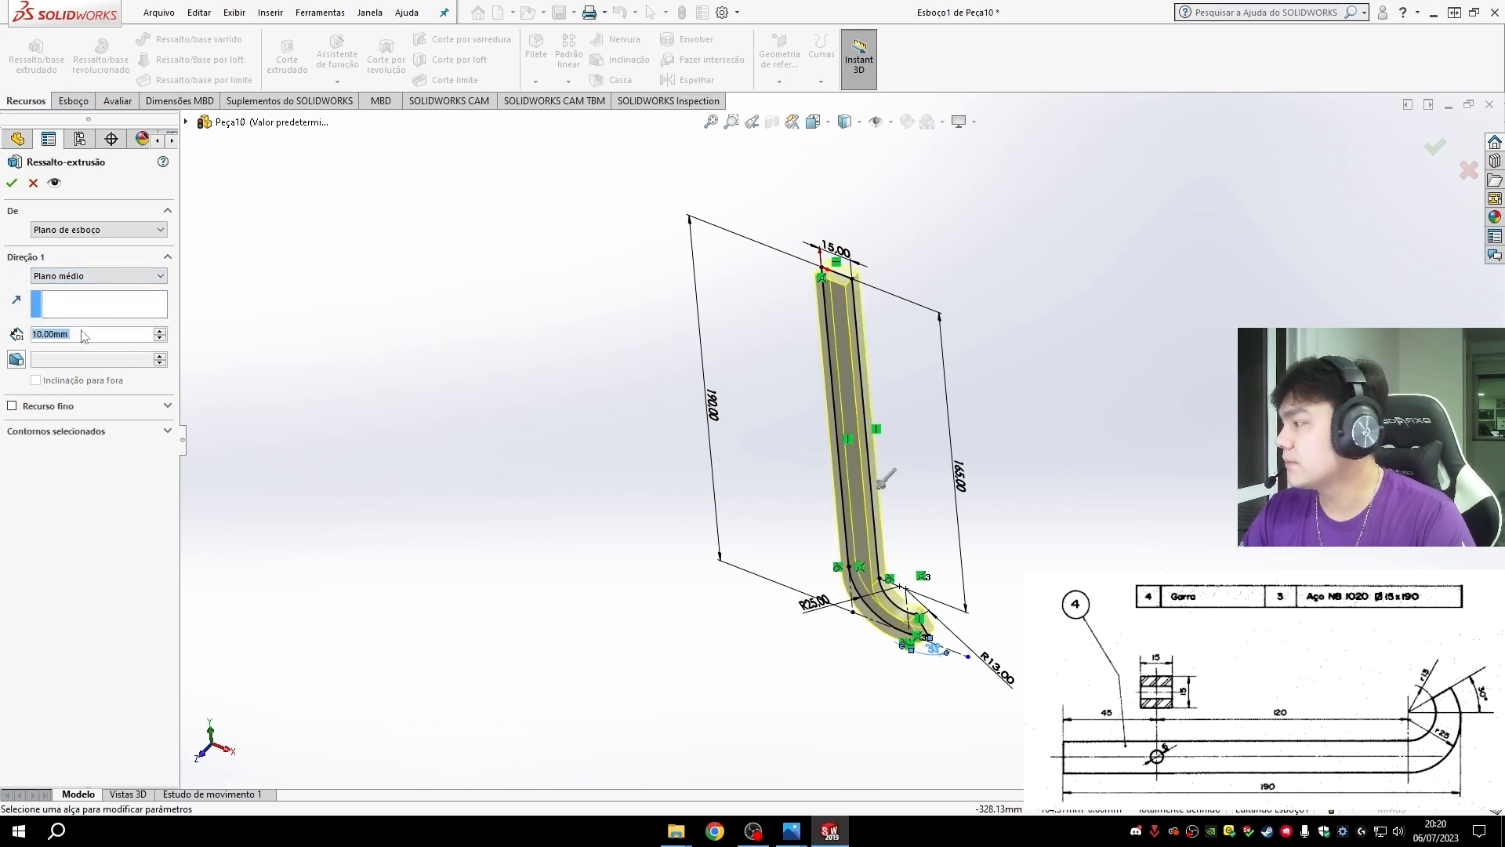
{"action": "type", "text": "15"}
{"action": "key", "text": "Return"}
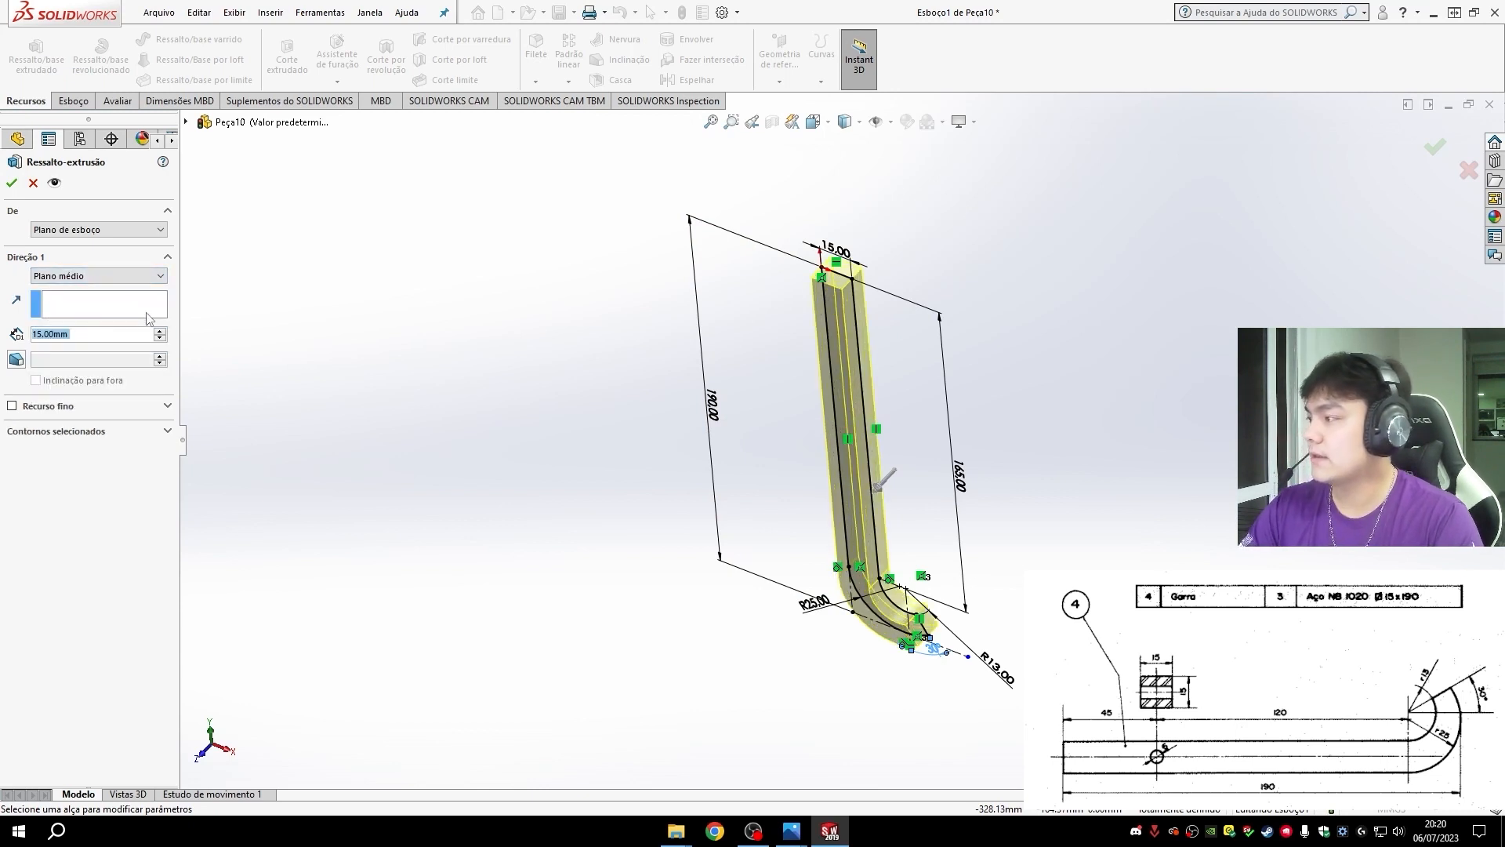
{"action": "left_click", "coordinate": [12, 182]}
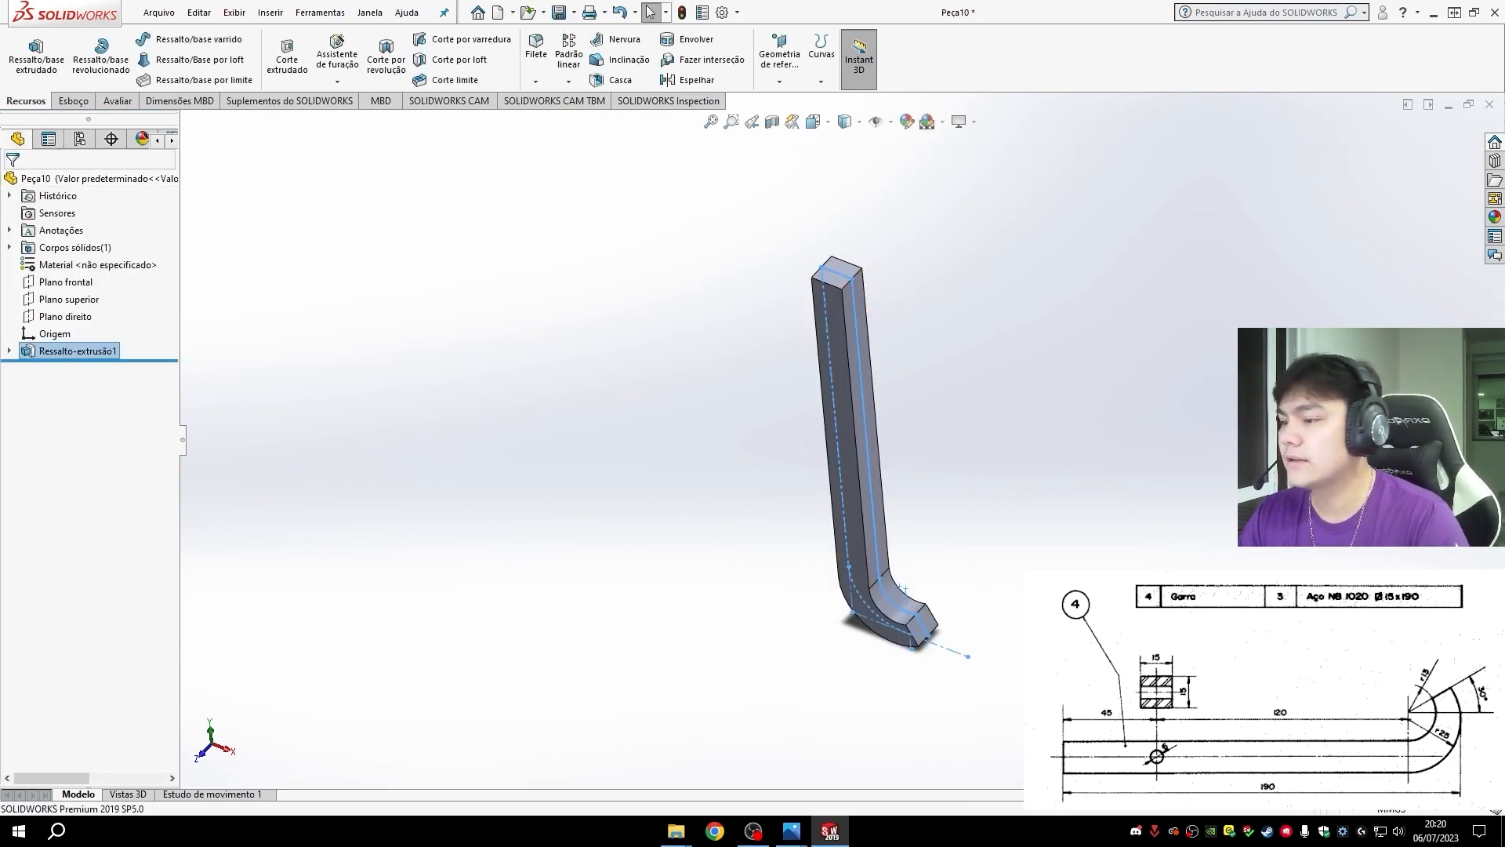
- Start a new sketch on the extruded hook's flat front face
{"action": "left_click", "coordinate": [950, 629]}
{"action": "mouse_move", "coordinate": [1001, 652]}
{"action": "middle_mouse_down"}
{"action": "mouse_move", "coordinate": [1030, 618]}
{"action": "mouse_move", "coordinate": [890, 384]}
{"action": "middle_mouse_up"}
{"action": "left_click", "coordinate": [857, 317]}
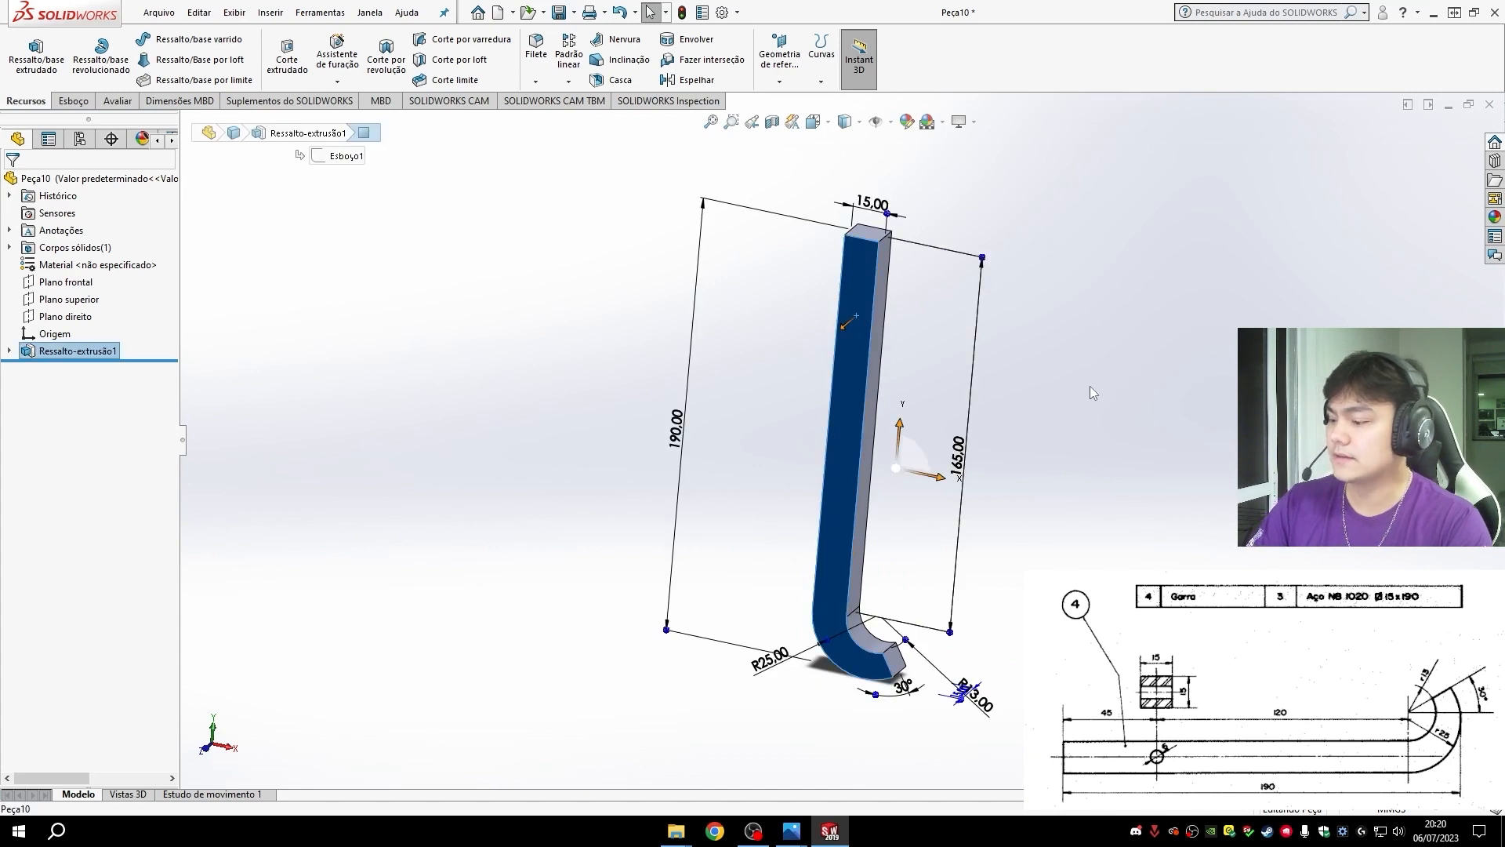
{"action": "key", "text": "ctrl+8"}
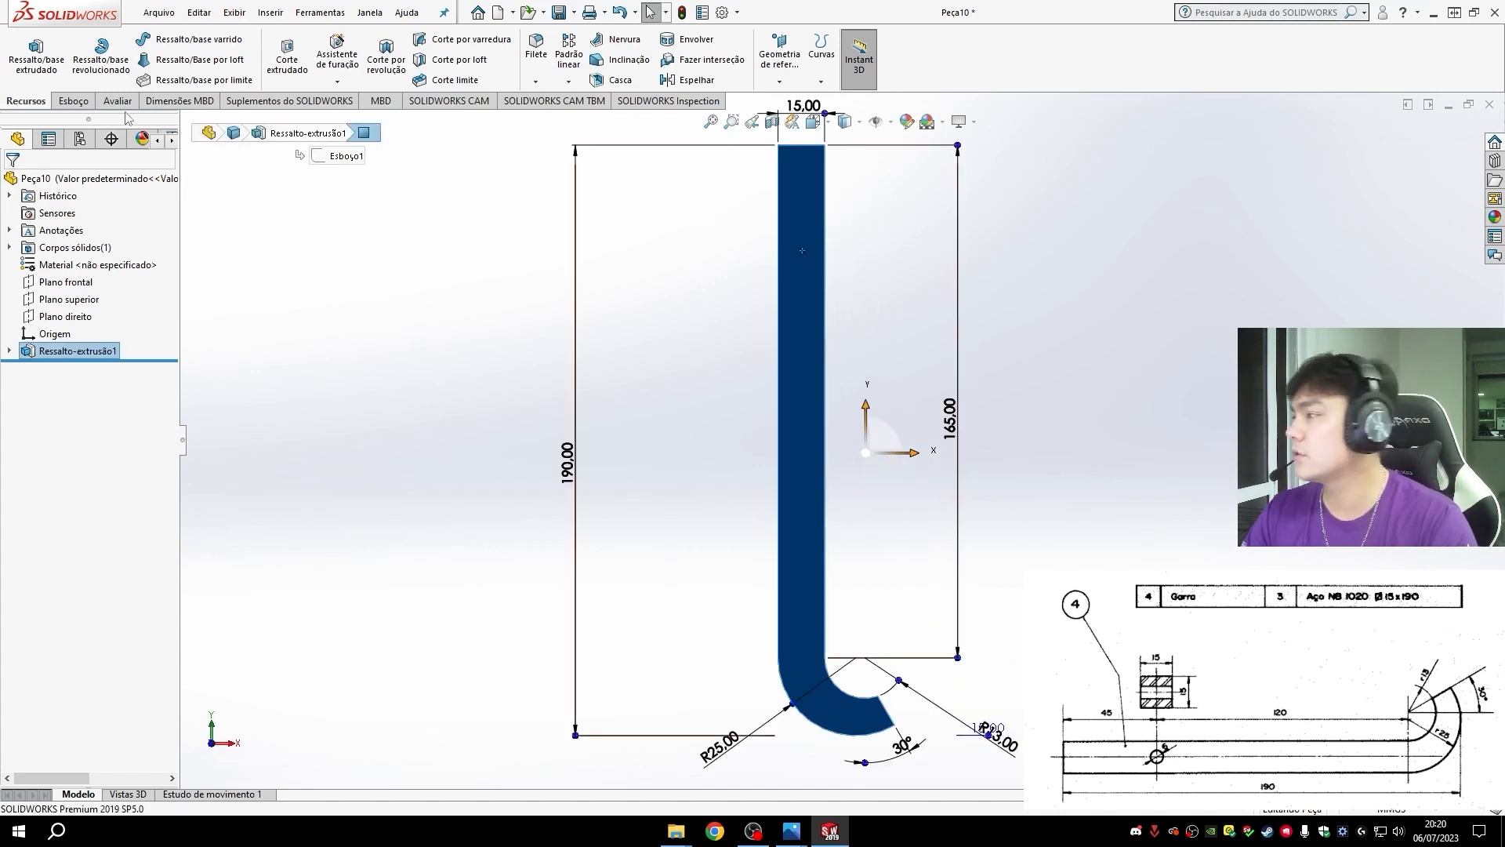
{"action": "left_click", "coordinate": [72, 102]}
{"action": "left_click", "coordinate": [23, 51]}
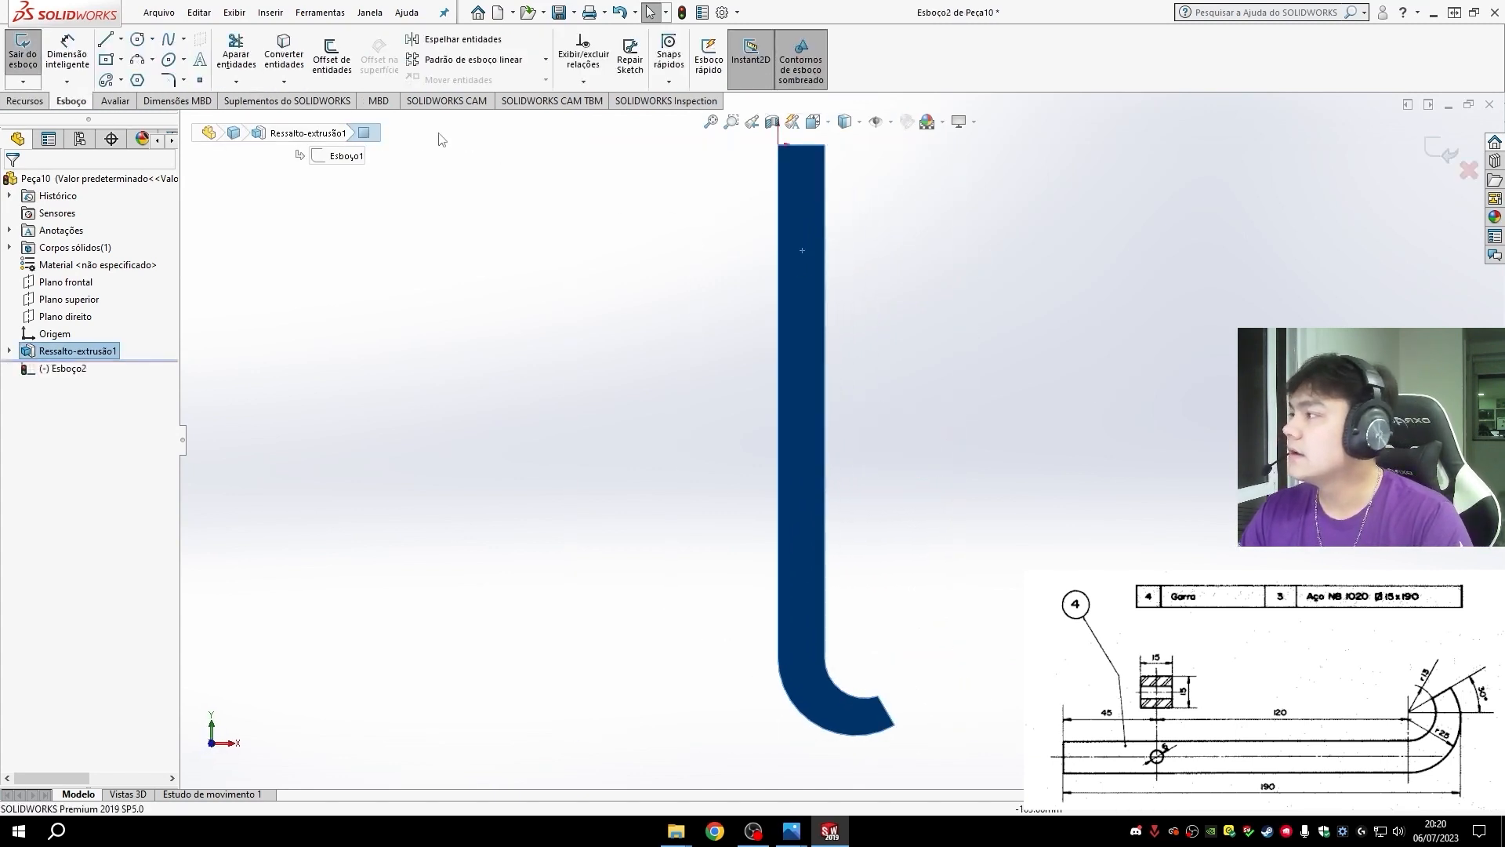
- Draw a vertical centerline about 25 mm long down from the midpoint of the shank's top edge
{"action": "scroll", "coordinate": [727, 447], "scroll_direction": "down", "scroll_amount": 5}
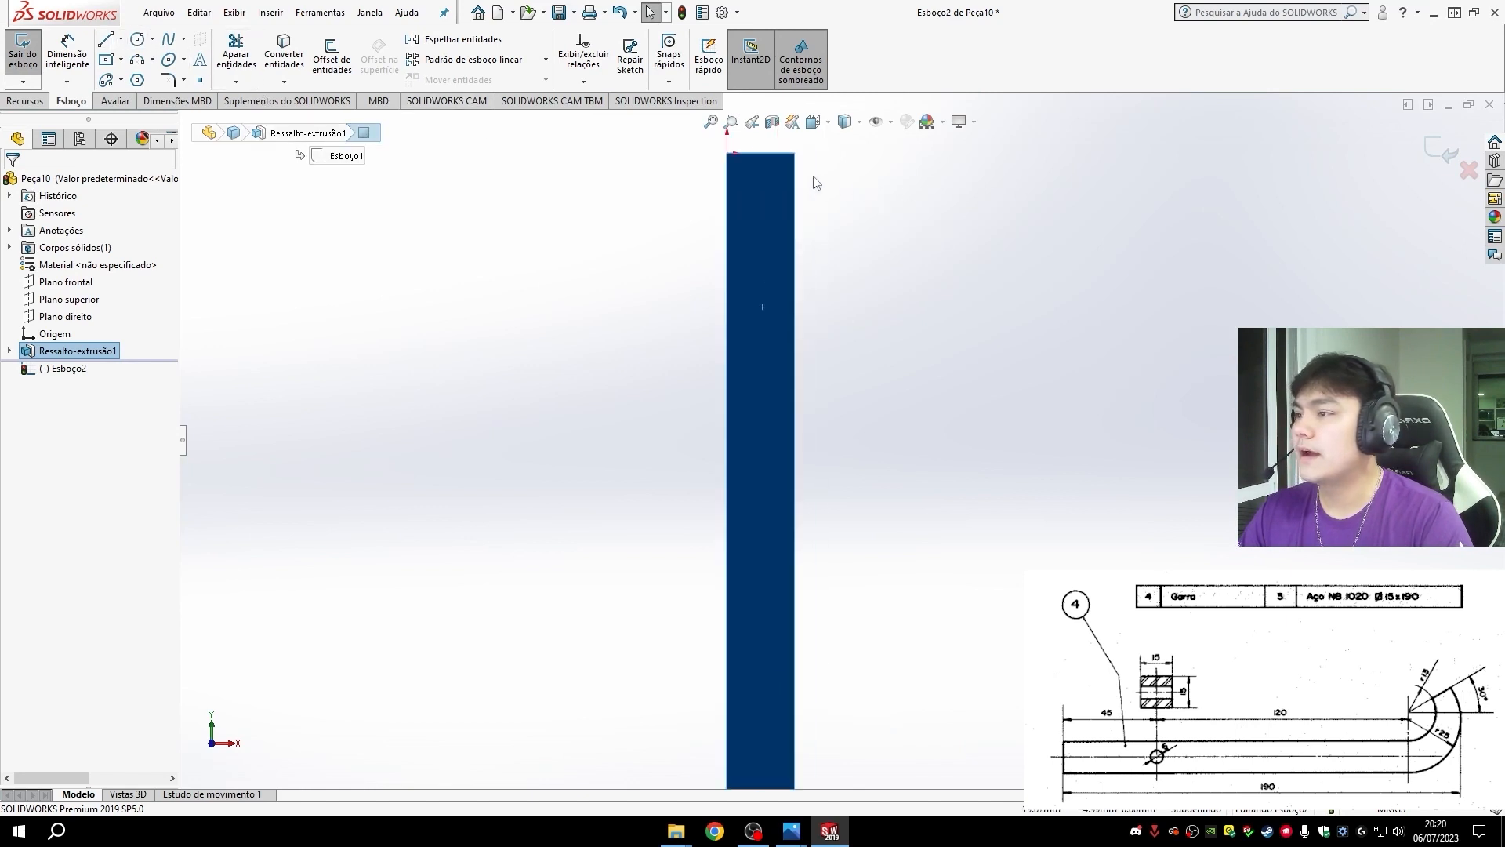
{"action": "left_click", "coordinate": [136, 40]}
{"action": "left_click", "coordinate": [120, 39]}
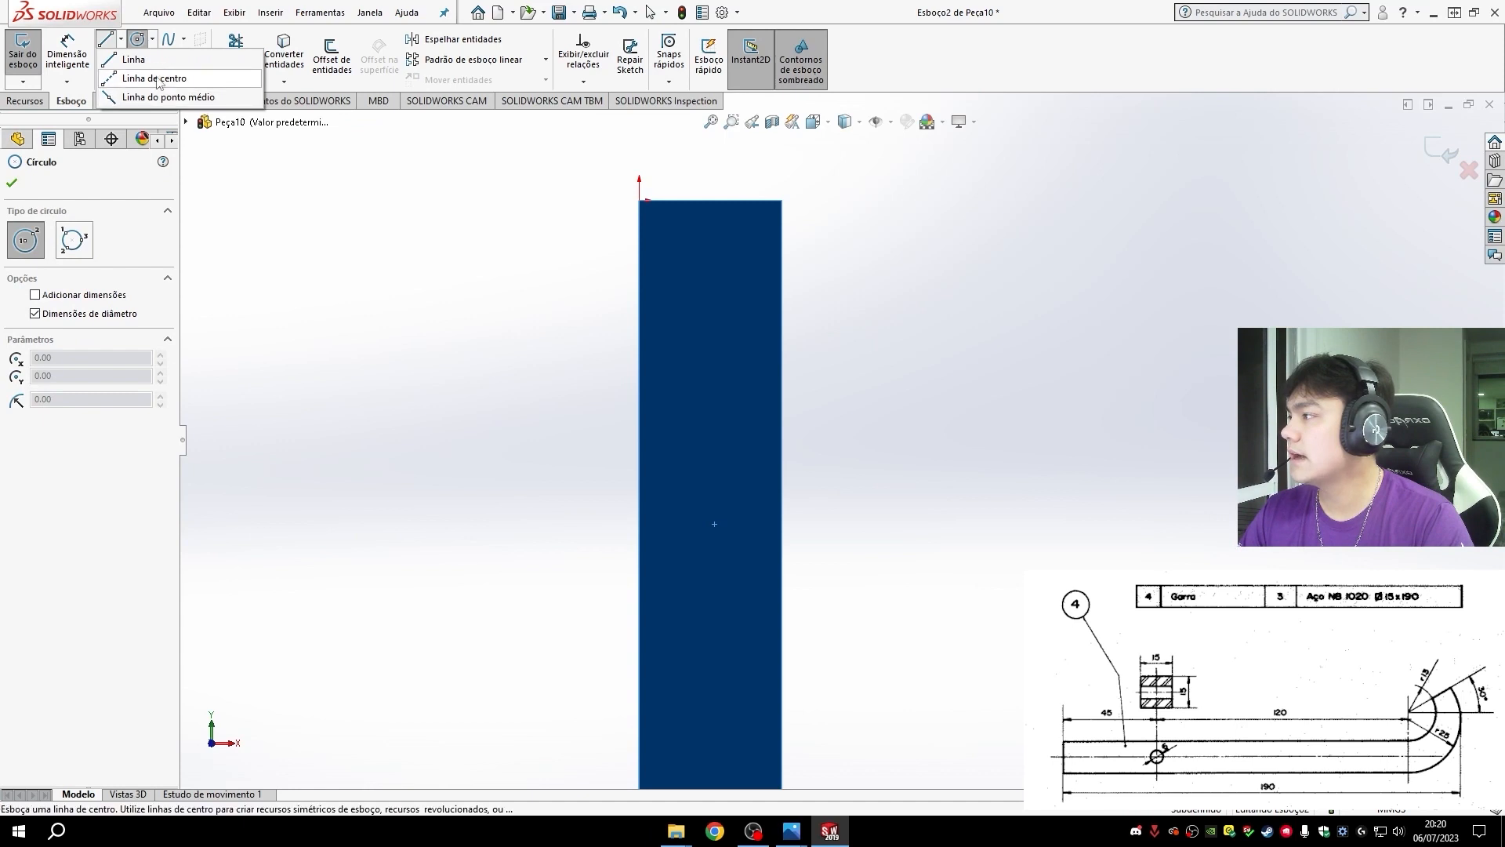
{"action": "left_click", "coordinate": [149, 78]}
{"action": "left_click", "coordinate": [710, 201]}
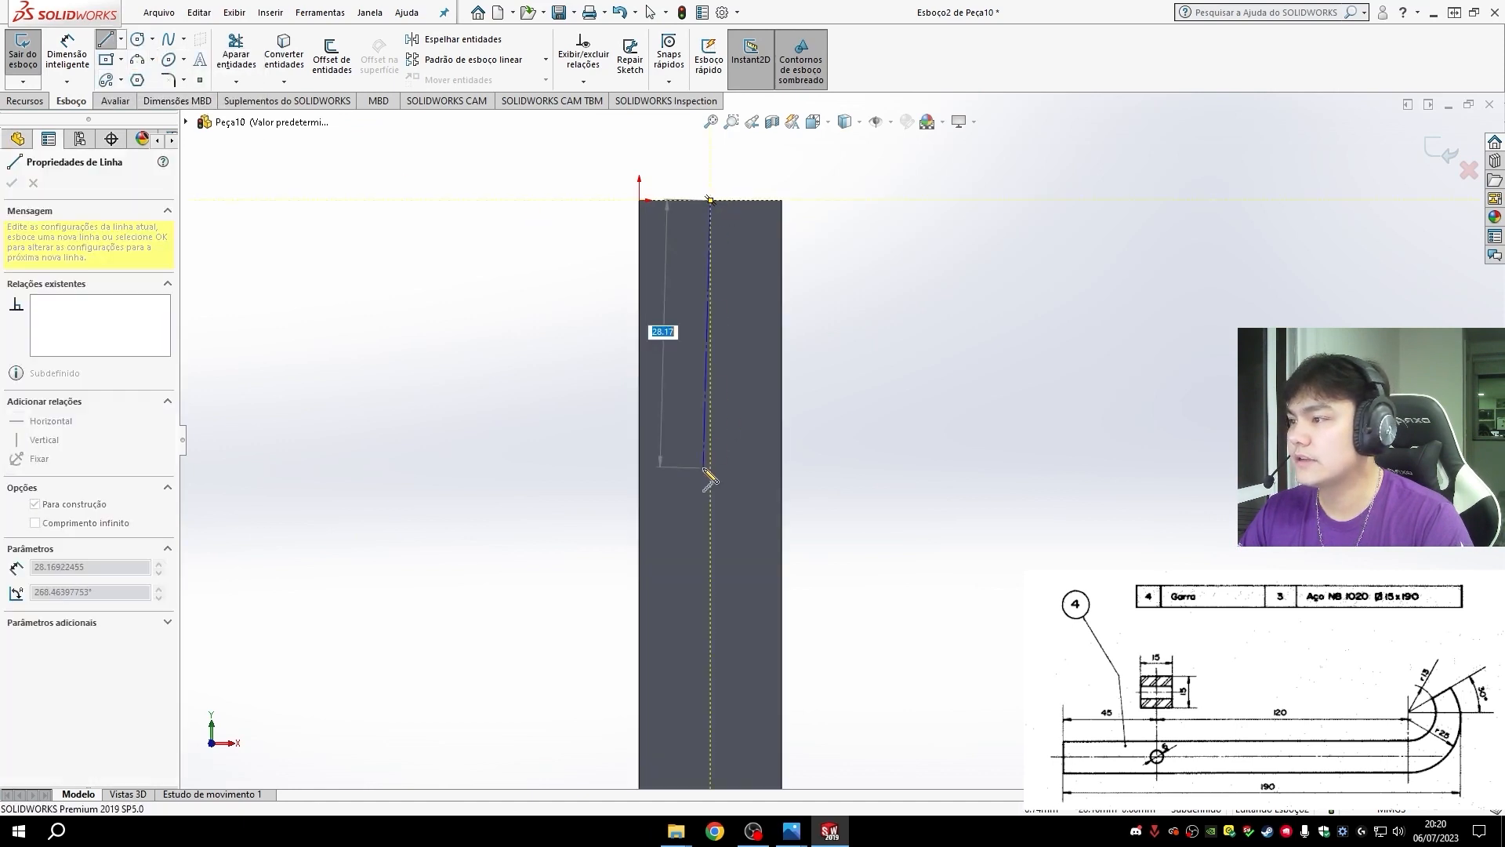
{"action": "left_click", "coordinate": [710, 438]}
{"action": "key", "text": "Escape"}
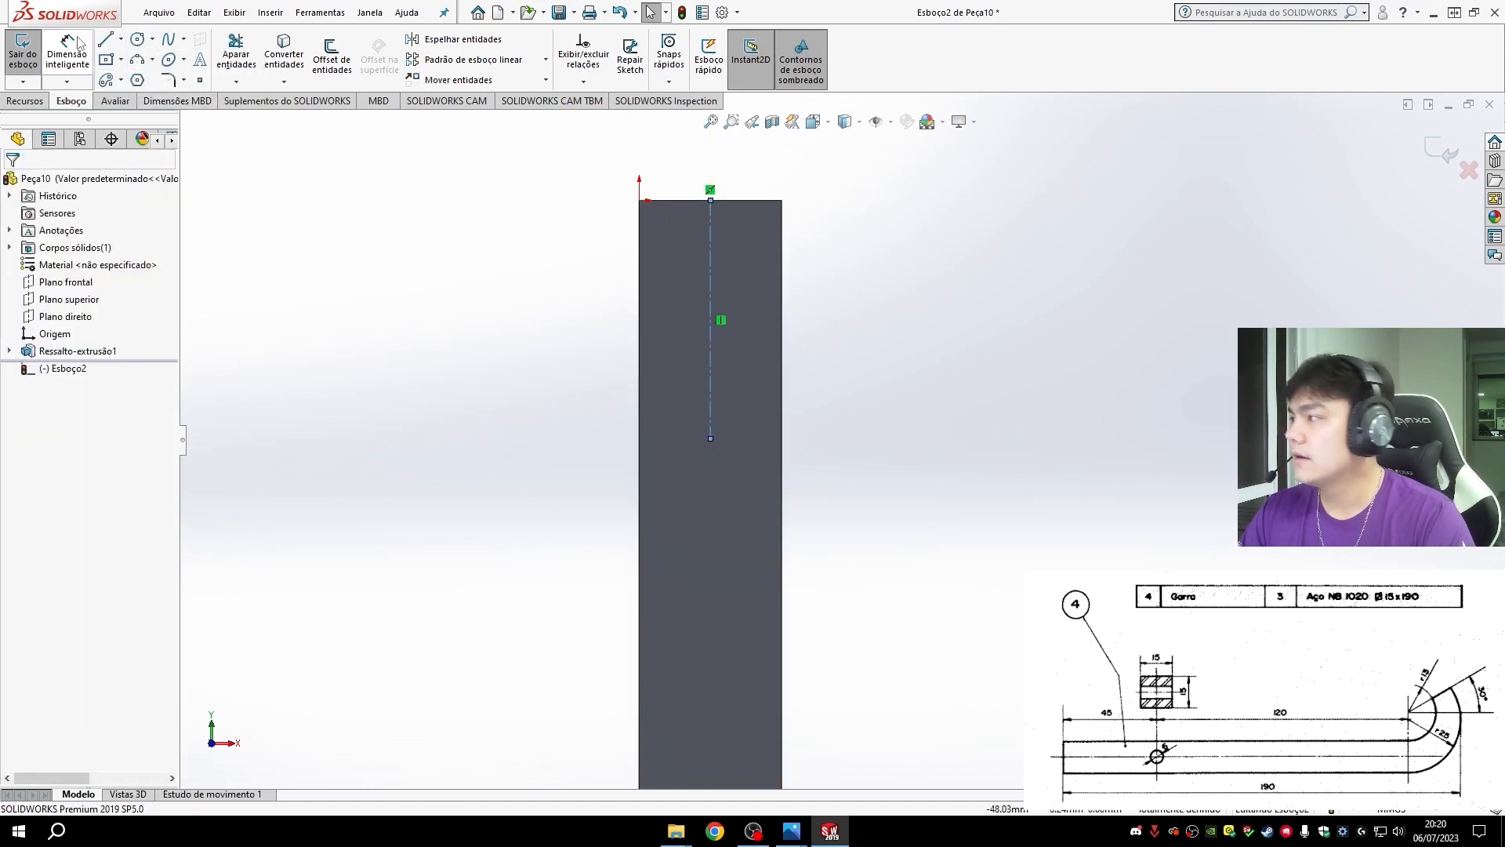
- Draw a circle about 17 mm in diameter on the shank, just beside the centerline's lower end
{"action": "left_click", "coordinate": [137, 39]}
{"action": "left_click", "coordinate": [710, 438]}
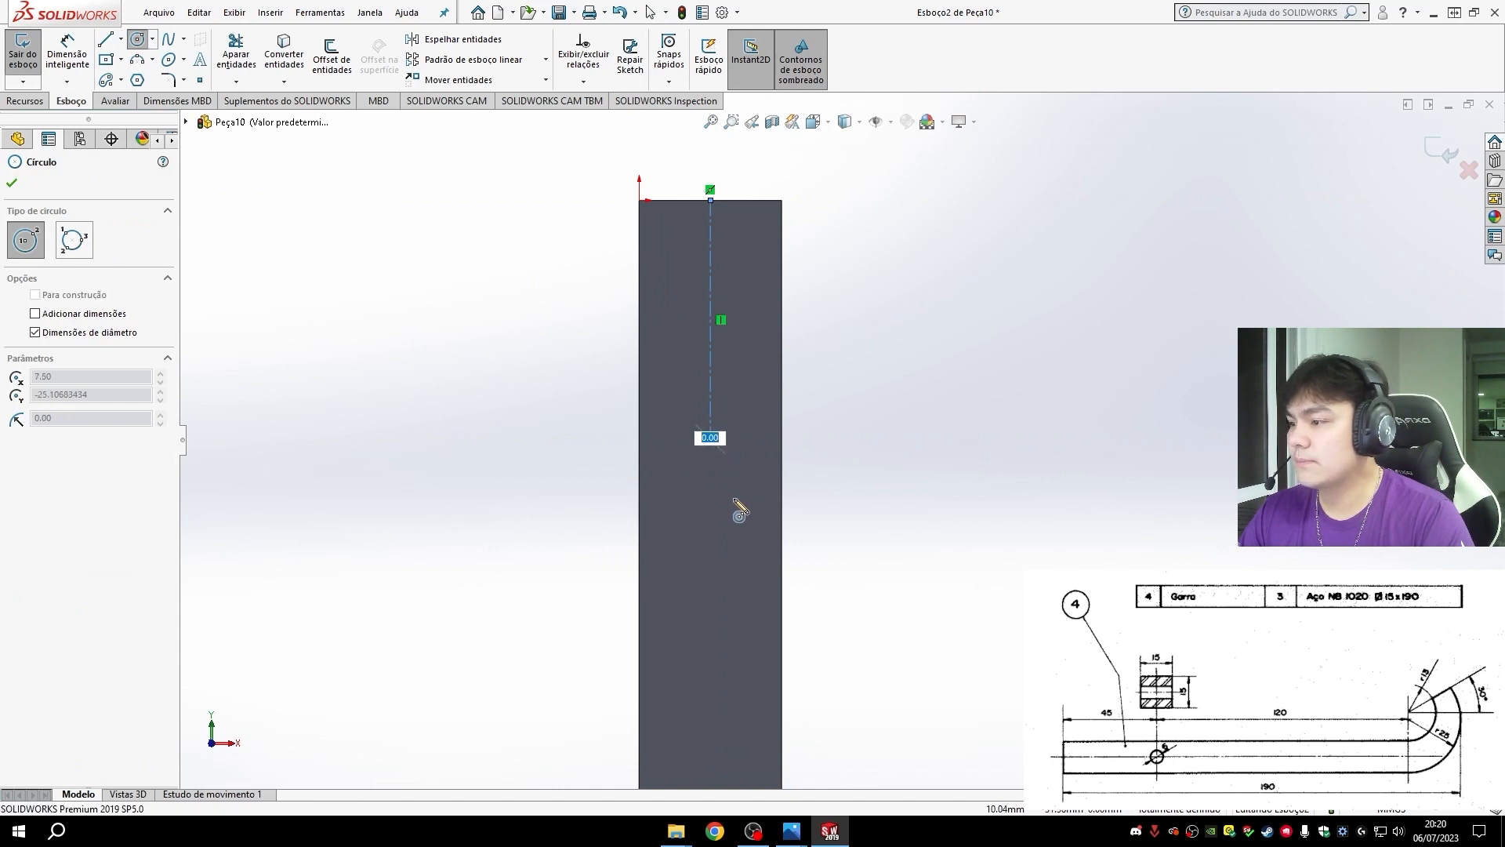
{"action": "left_click", "coordinate": [744, 489]}
{"action": "left_click", "coordinate": [821, 486]}
{"action": "key", "text": "Escape"}
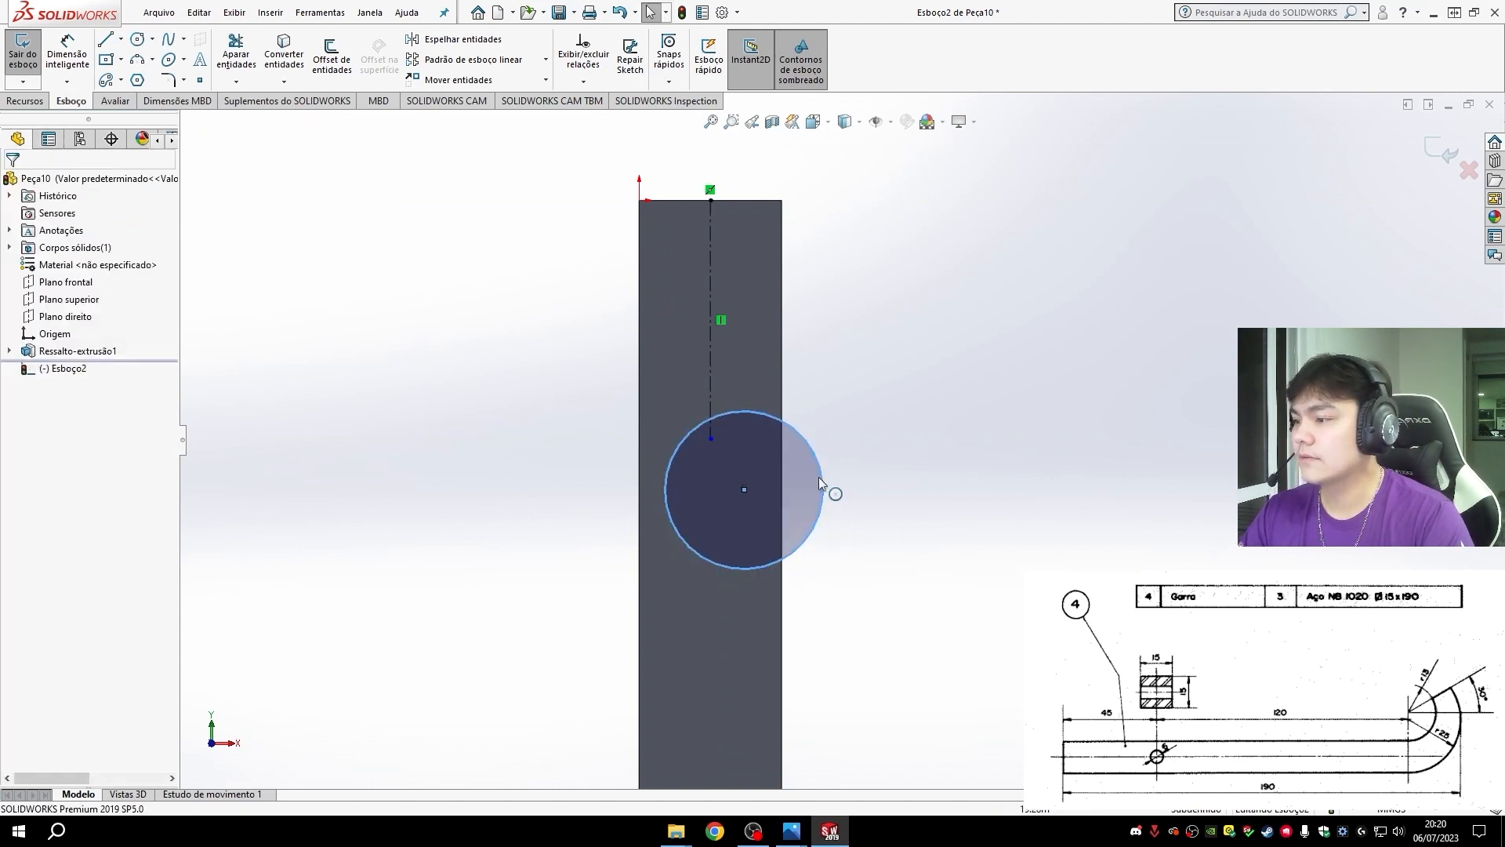
- Merge the circle's center with the lower end point of the centerline
{"action": "left_click", "coordinate": [744, 489]}
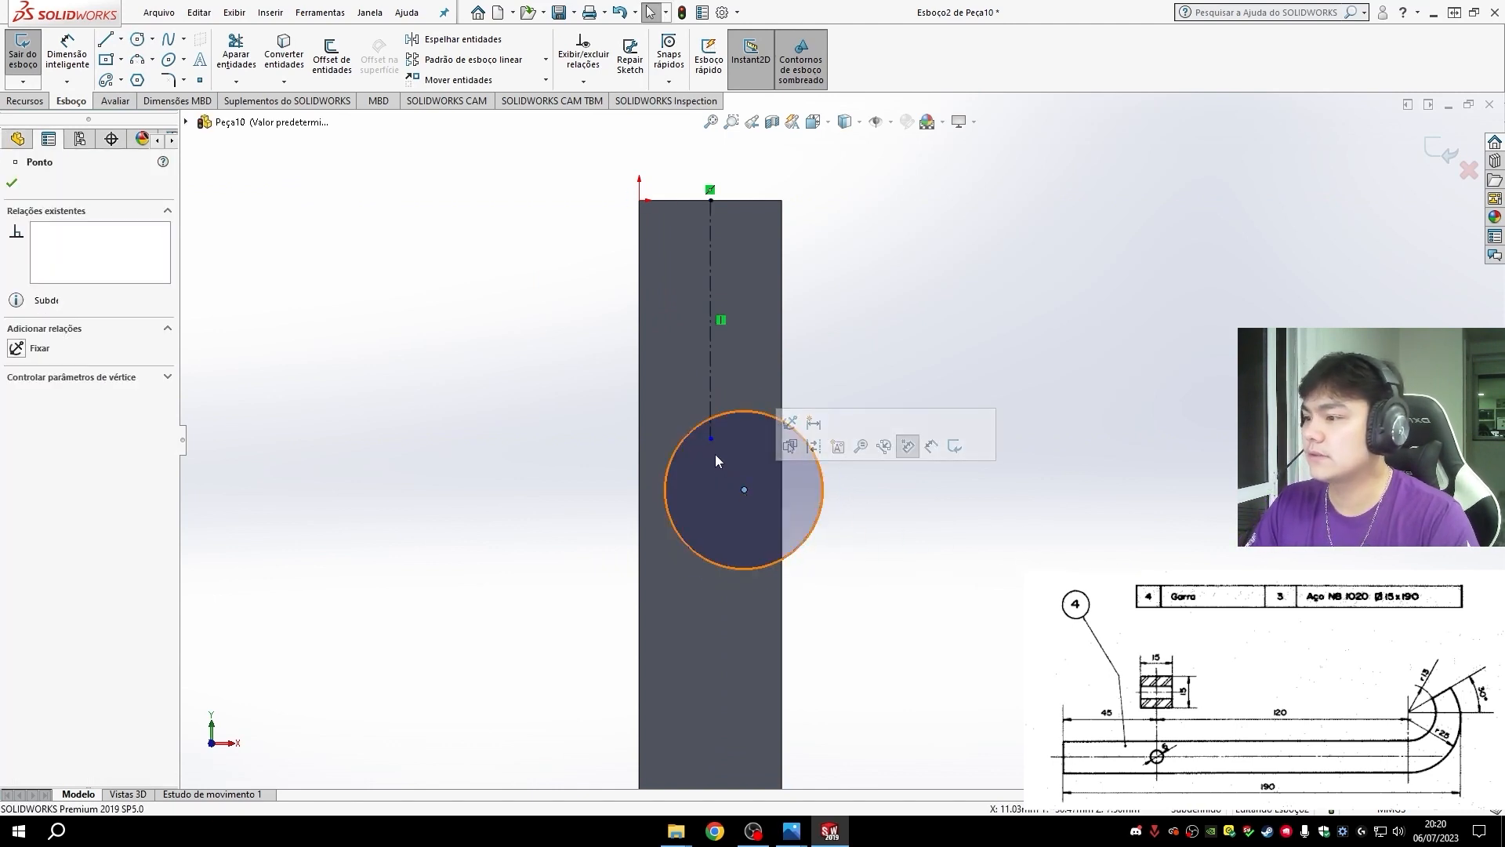
{"action": "left_click", "coordinate": [710, 438], "text": "ctrl"}
{"action": "left_click", "coordinate": [16, 494]}
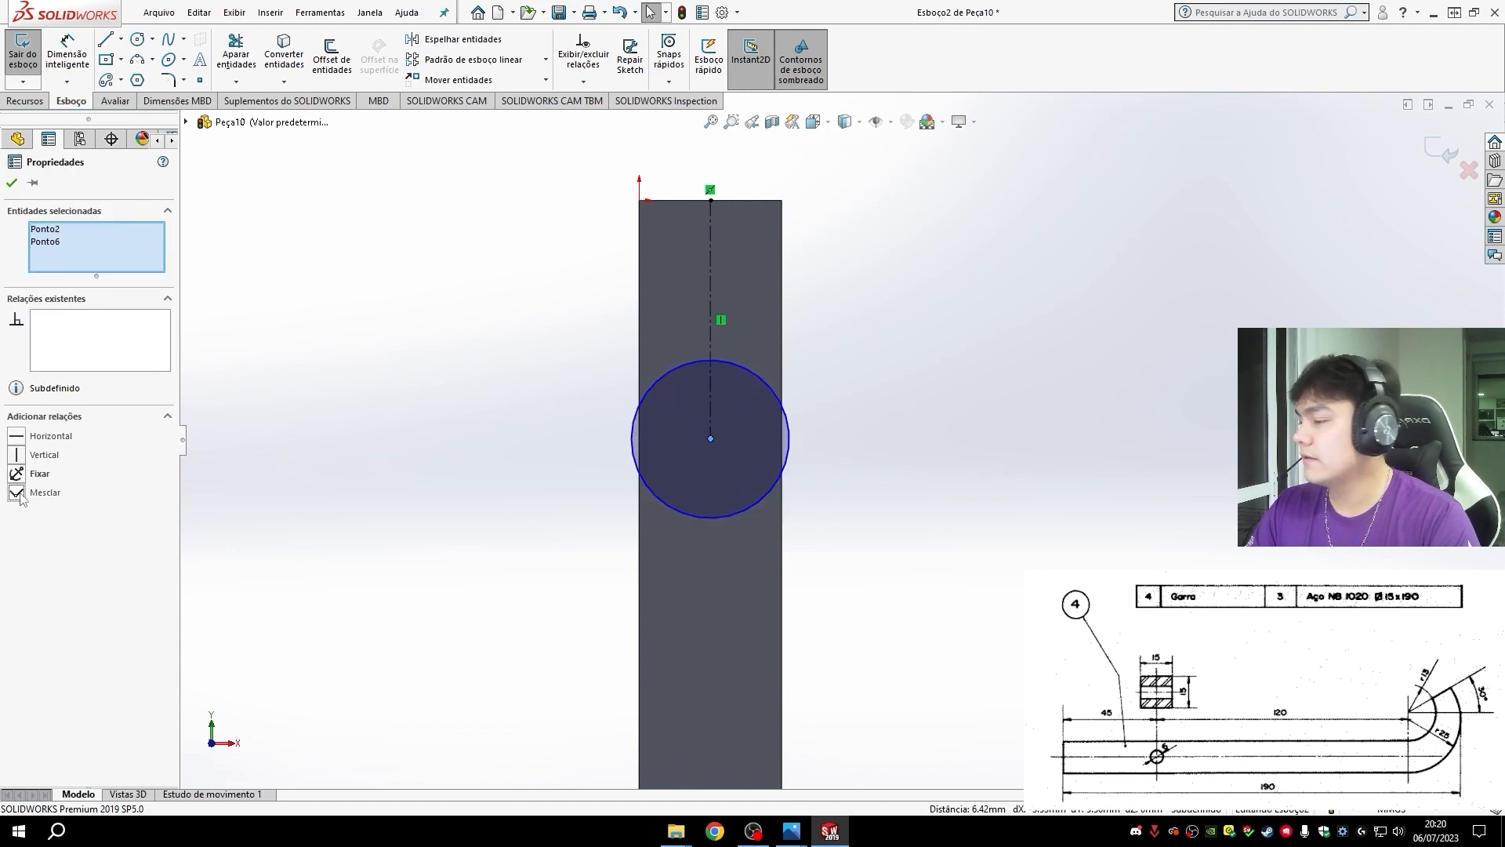
{"action": "left_click", "coordinate": [991, 506]}
- Dimension the circle's diameter as 6 mm
{"action": "left_click", "coordinate": [68, 56]}
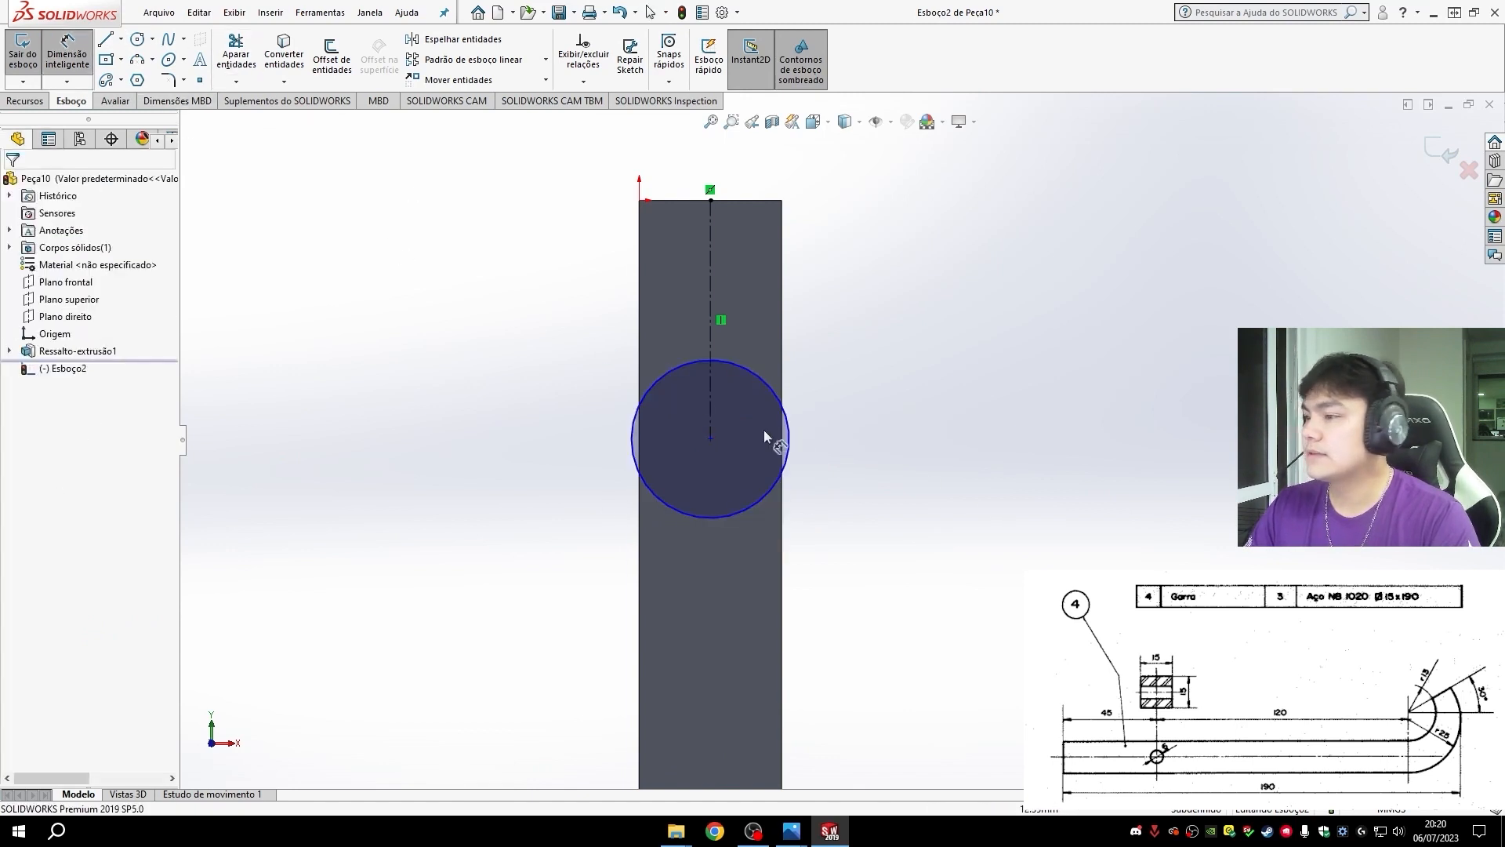
{"action": "left_click", "coordinate": [787, 440]}
{"action": "left_click", "coordinate": [907, 454]}
{"action": "type", "text": "6"}
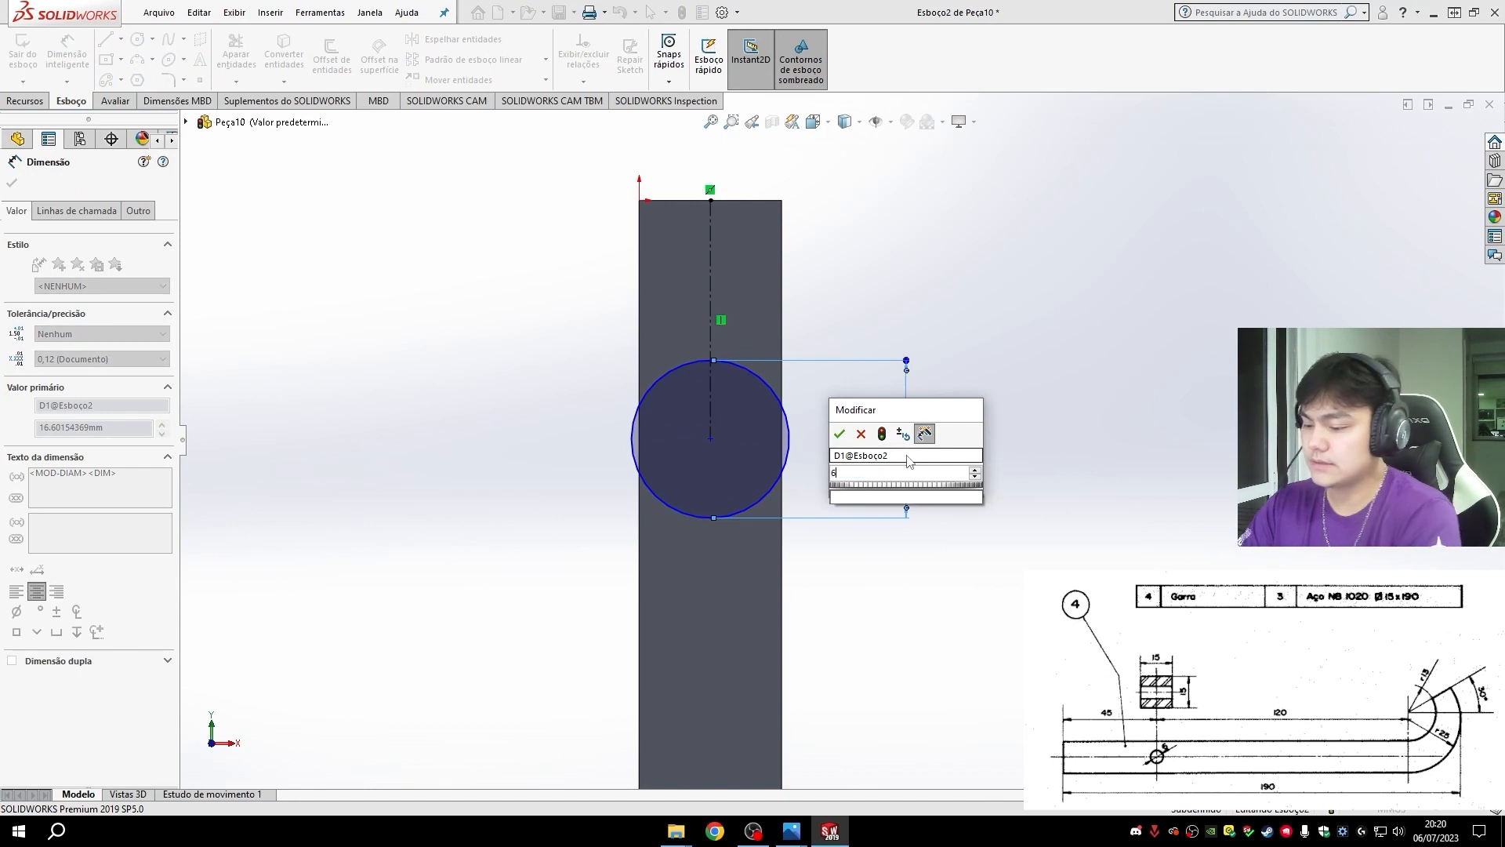
{"action": "key", "text": "Return"}
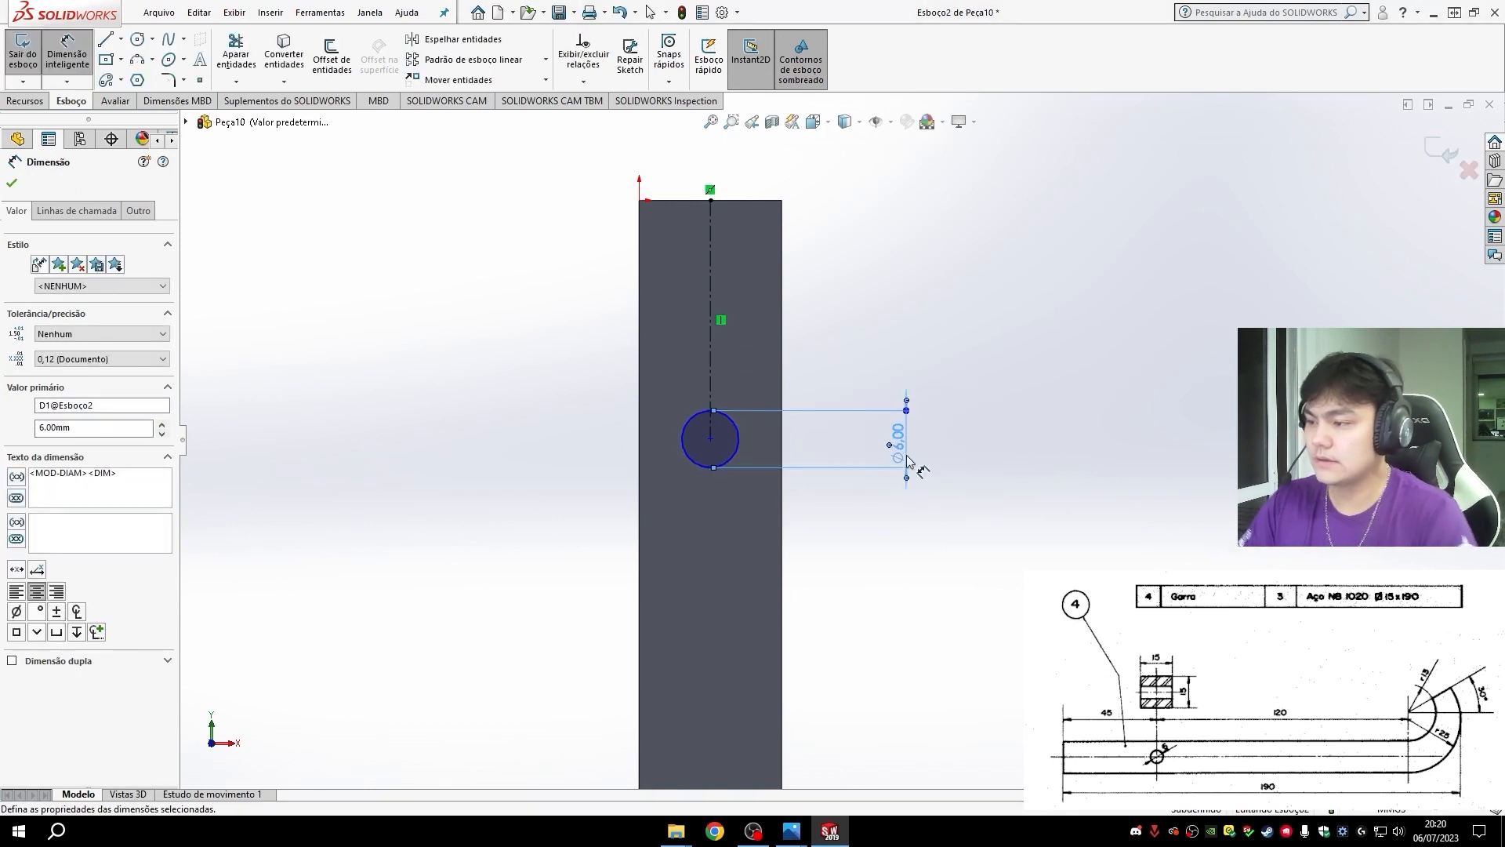
- Dimension the distance from the shank's top edge to the circle's center as 45 mm
{"action": "left_click", "coordinate": [710, 201]}
{"action": "left_click", "coordinate": [710, 438]}
{"action": "left_click", "coordinate": [464, 368]}
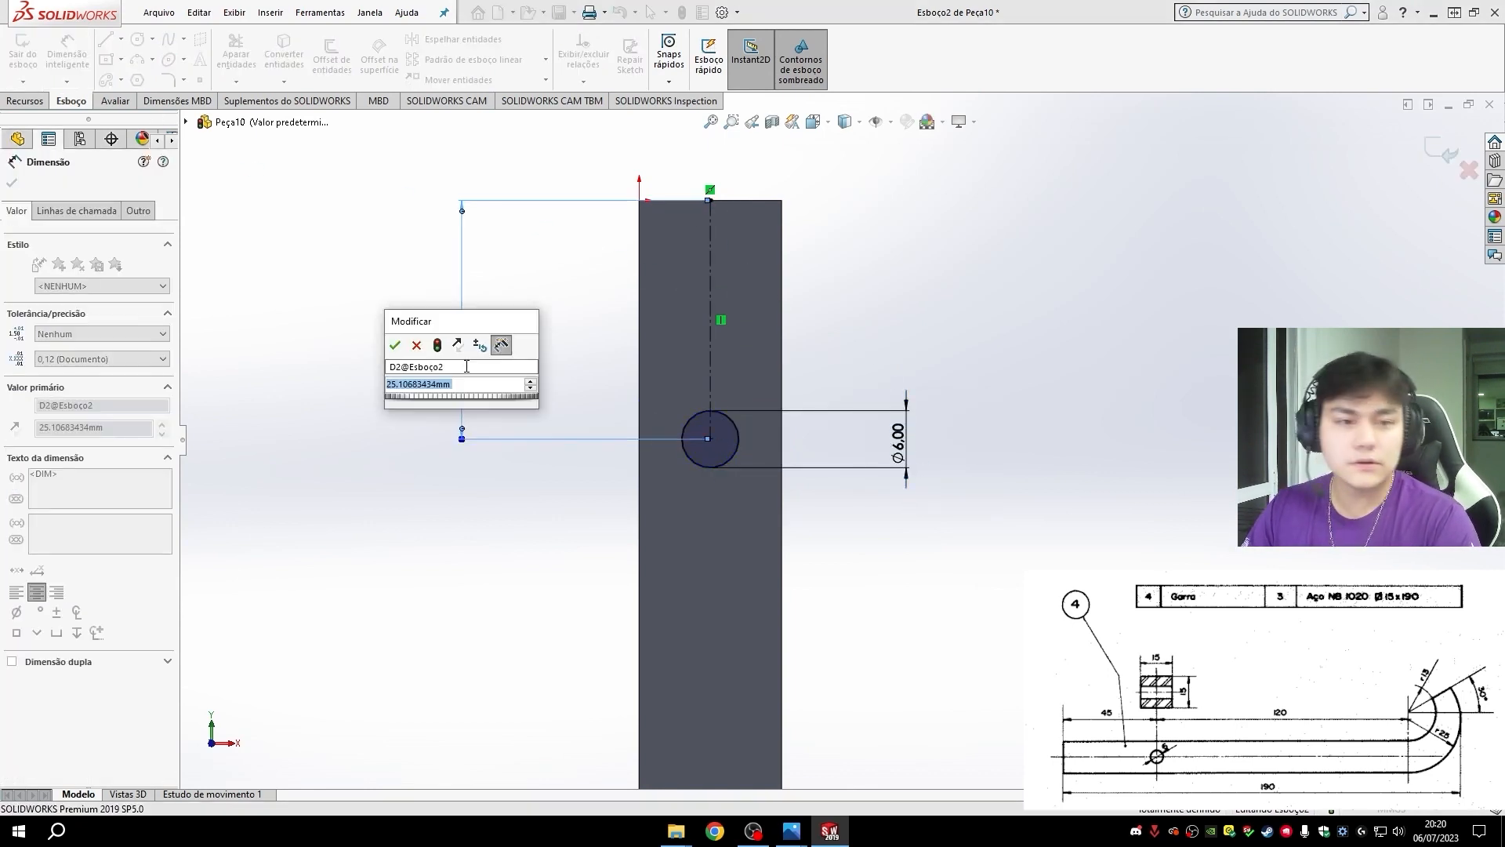
{"action": "type", "text": "45"}
{"action": "key", "text": "Return"}
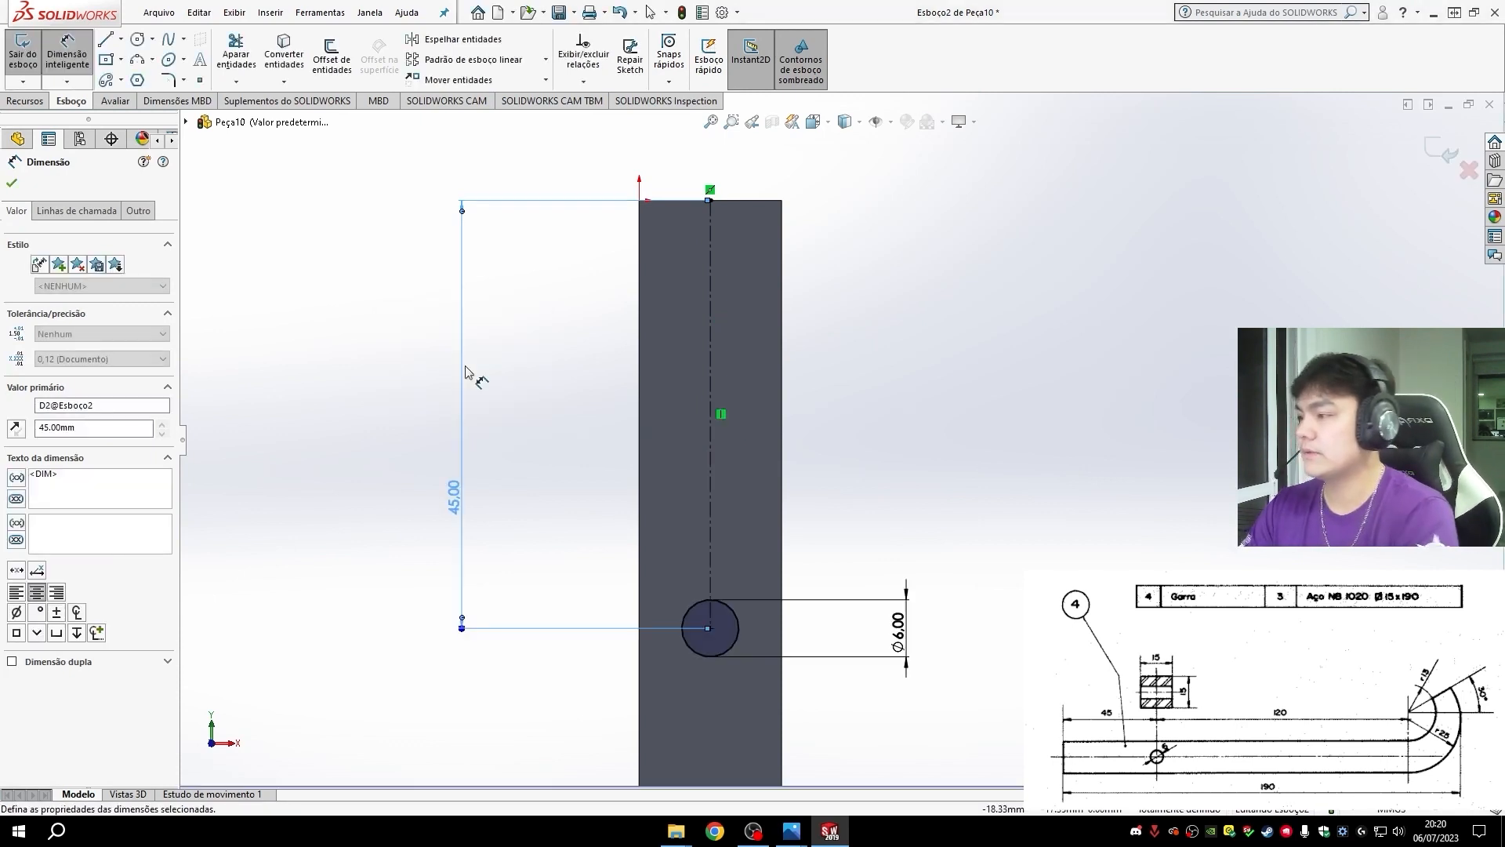
- Cut the 6 mm circle through the shank with an extruded cut using the up-to-next end condition (Até o próximo)
{"action": "scroll", "coordinate": [803, 605], "scroll_direction": "up", "scroll_amount": 5}
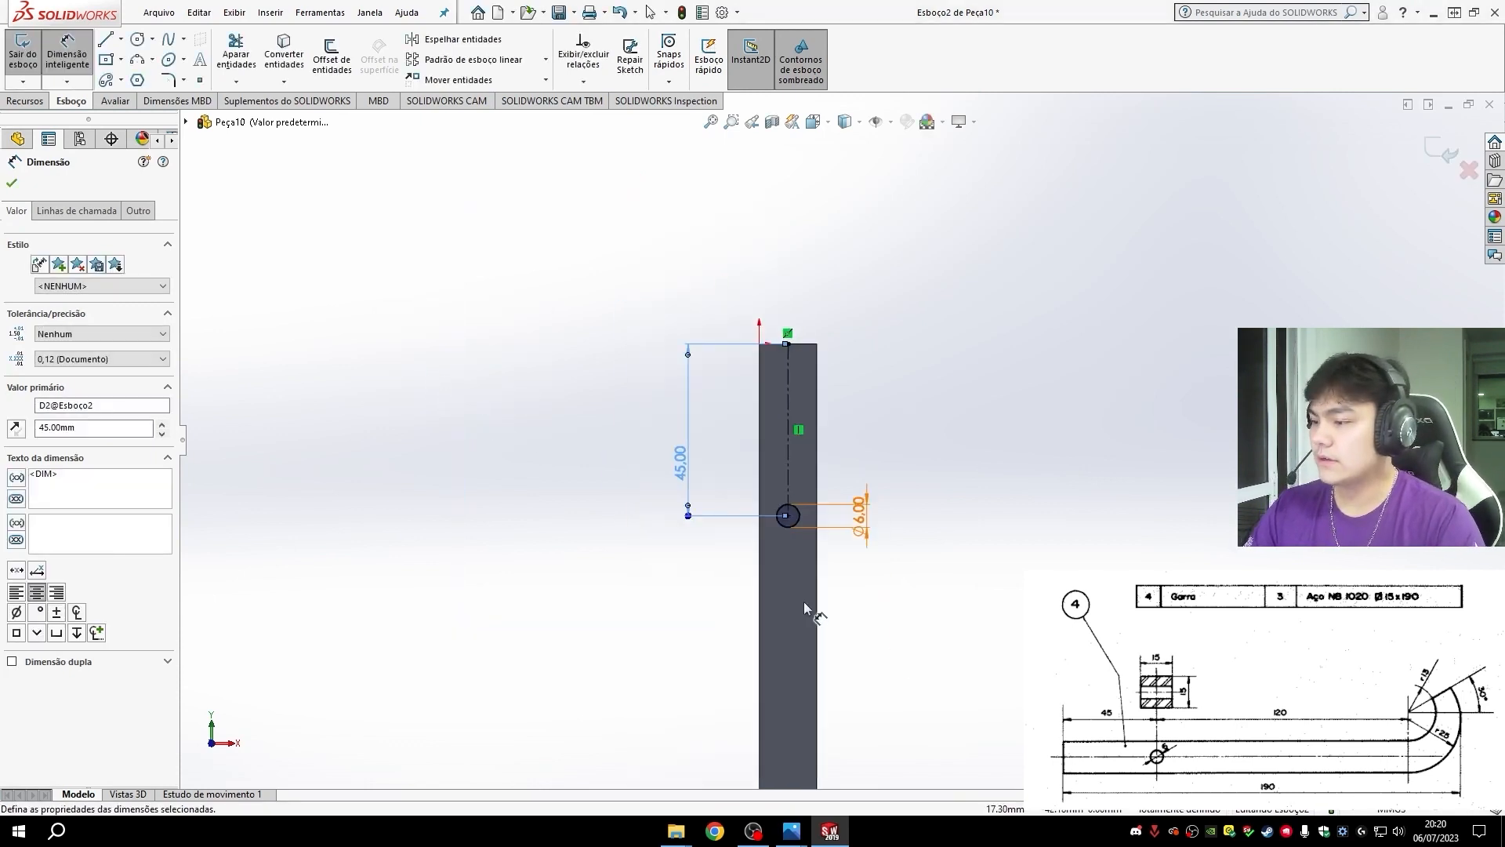
{"action": "left_click", "coordinate": [33, 102]}
{"action": "left_click", "coordinate": [287, 55]}
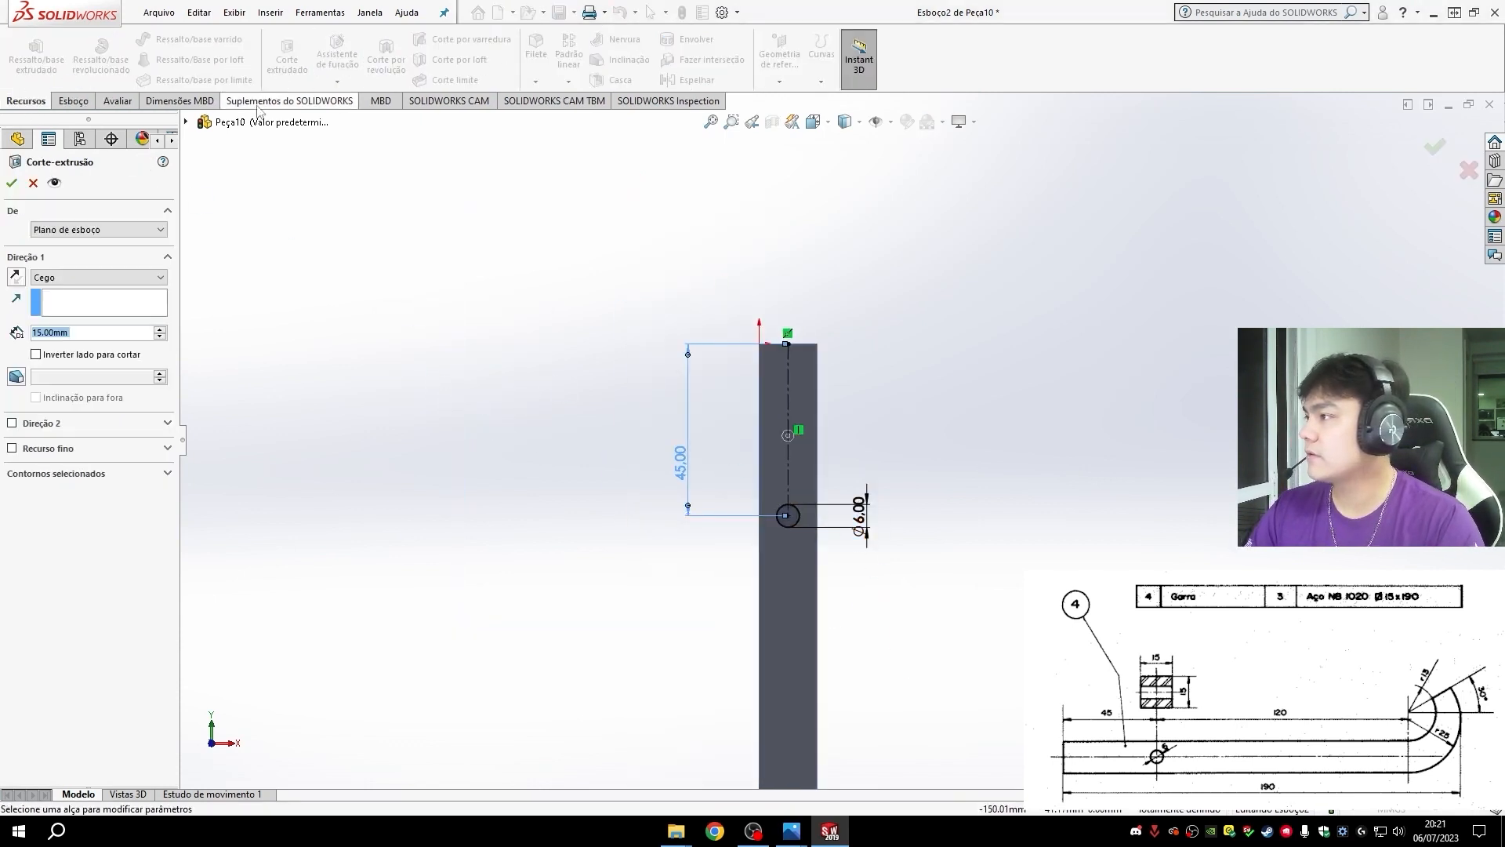
{"action": "left_click", "coordinate": [66, 278]}
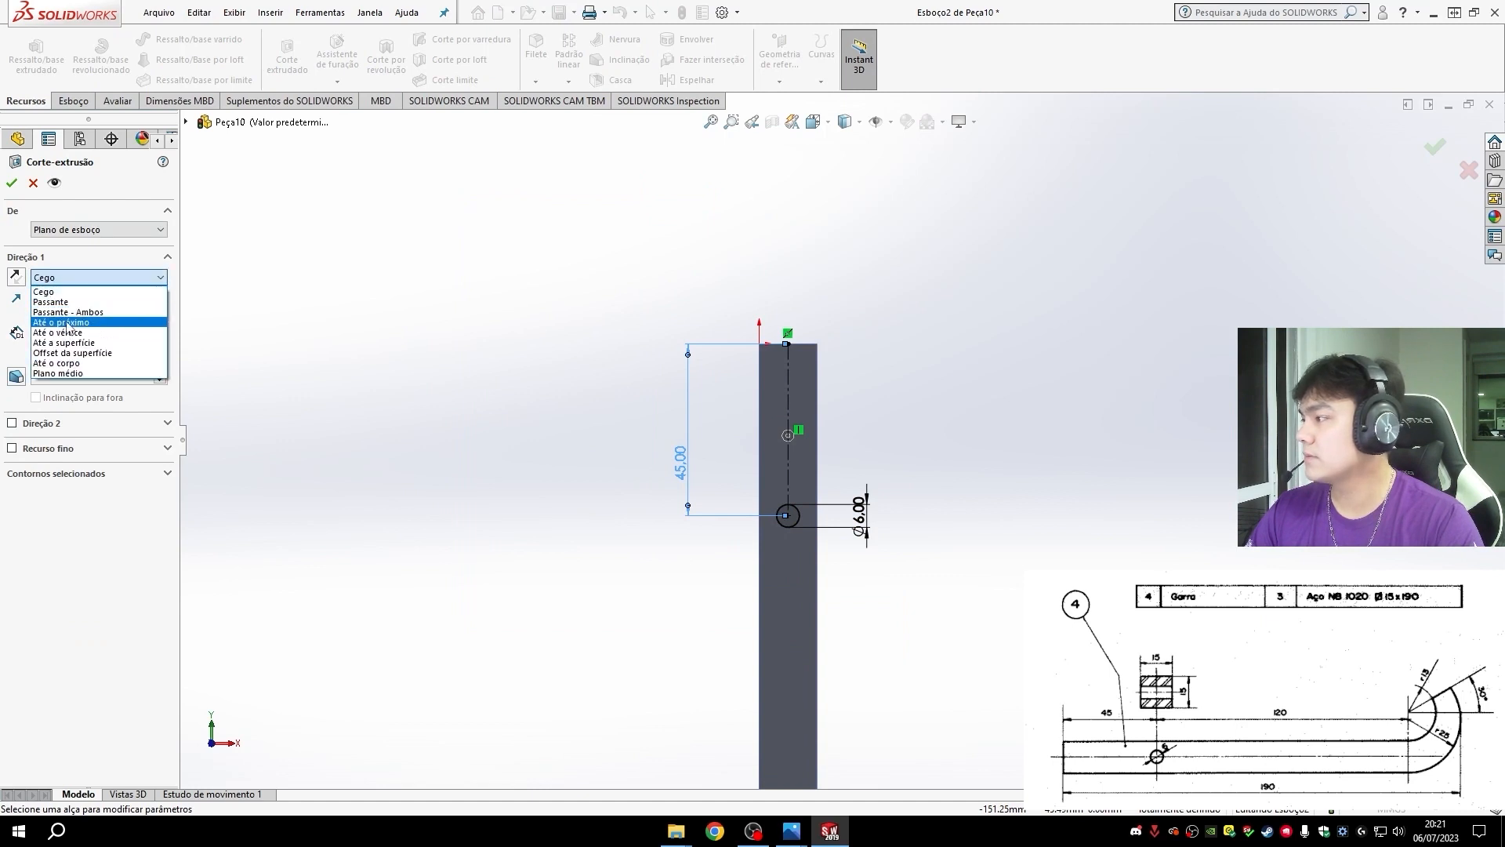
{"action": "left_click", "coordinate": [61, 322]}
{"action": "mouse_move", "coordinate": [927, 624]}
{"action": "middle_mouse_down"}
{"action": "mouse_move", "coordinate": [907, 552]}
{"action": "mouse_move", "coordinate": [267, 295]}
{"action": "middle_mouse_up"}
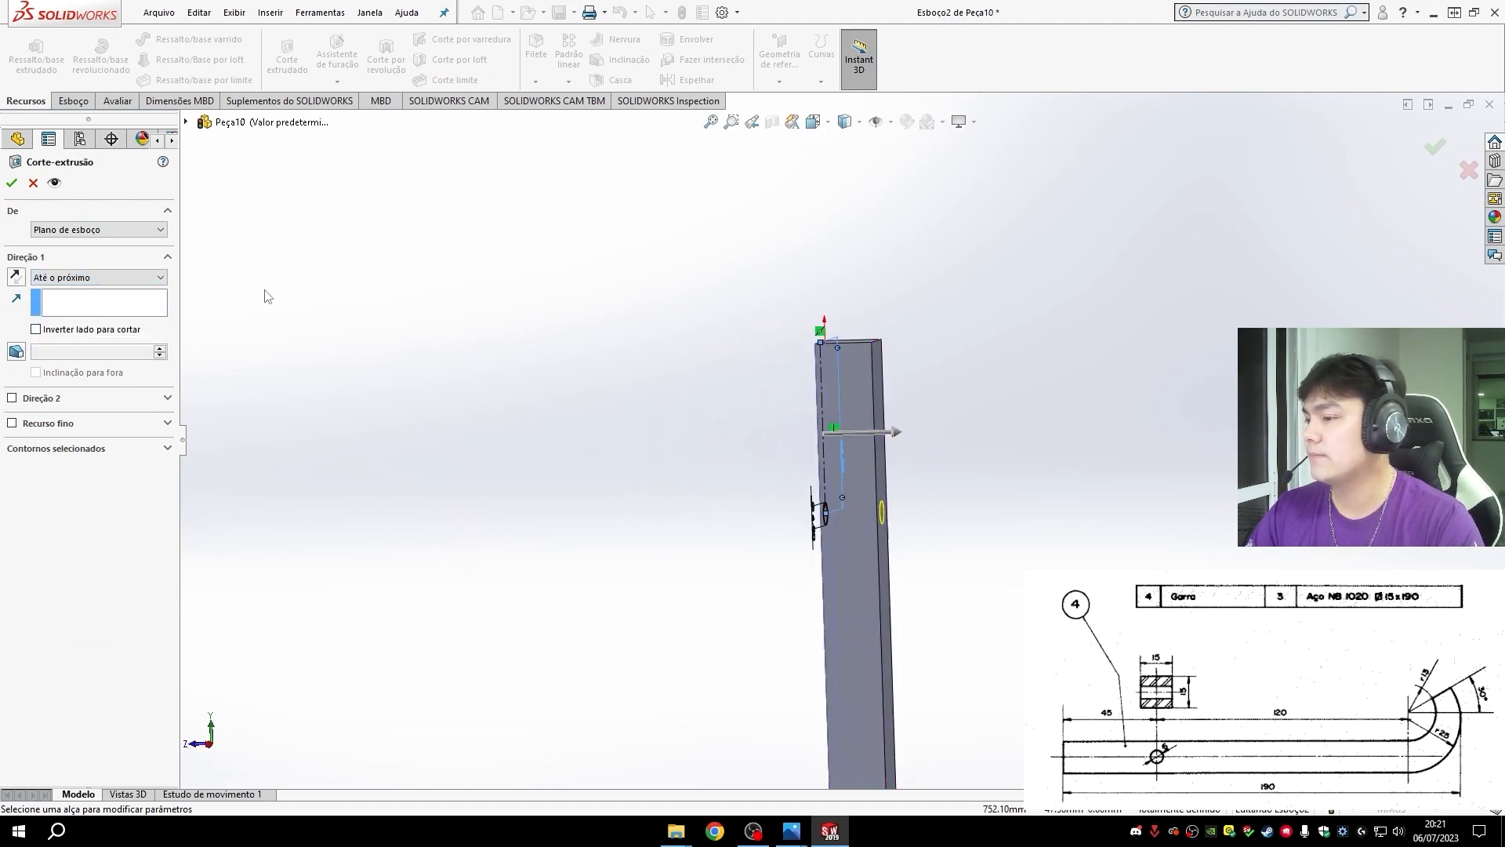
{"action": "left_click", "coordinate": [8, 182]}
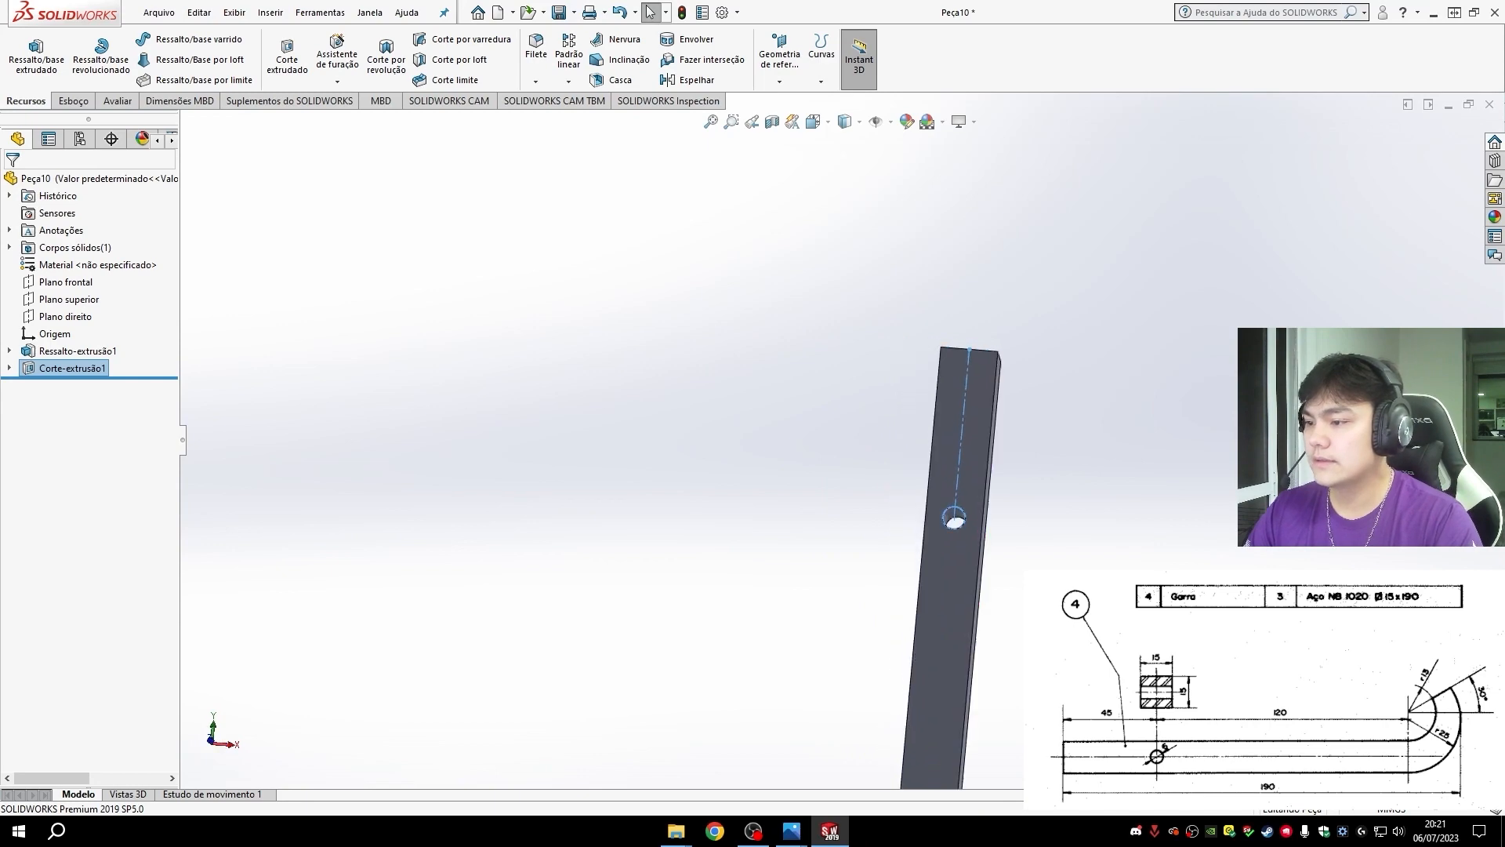
{"action": "key", "text": "ctrl+7"}
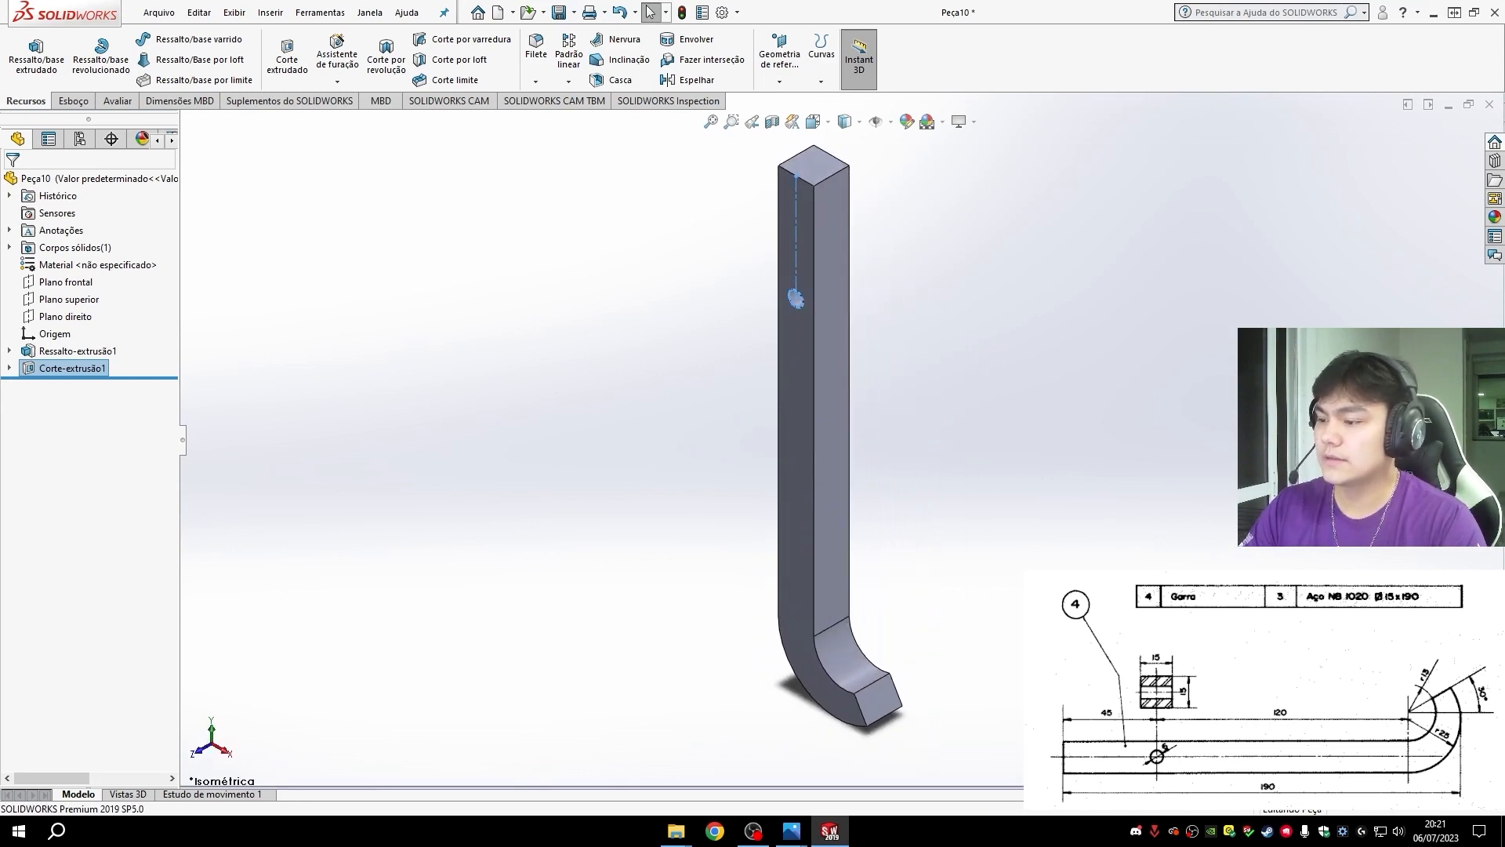
- Save the part as "4- Garra" in the Extrator folder
{"action": "left_click", "coordinate": [663, 185]}
{"action": "left_click", "coordinate": [574, 11]}
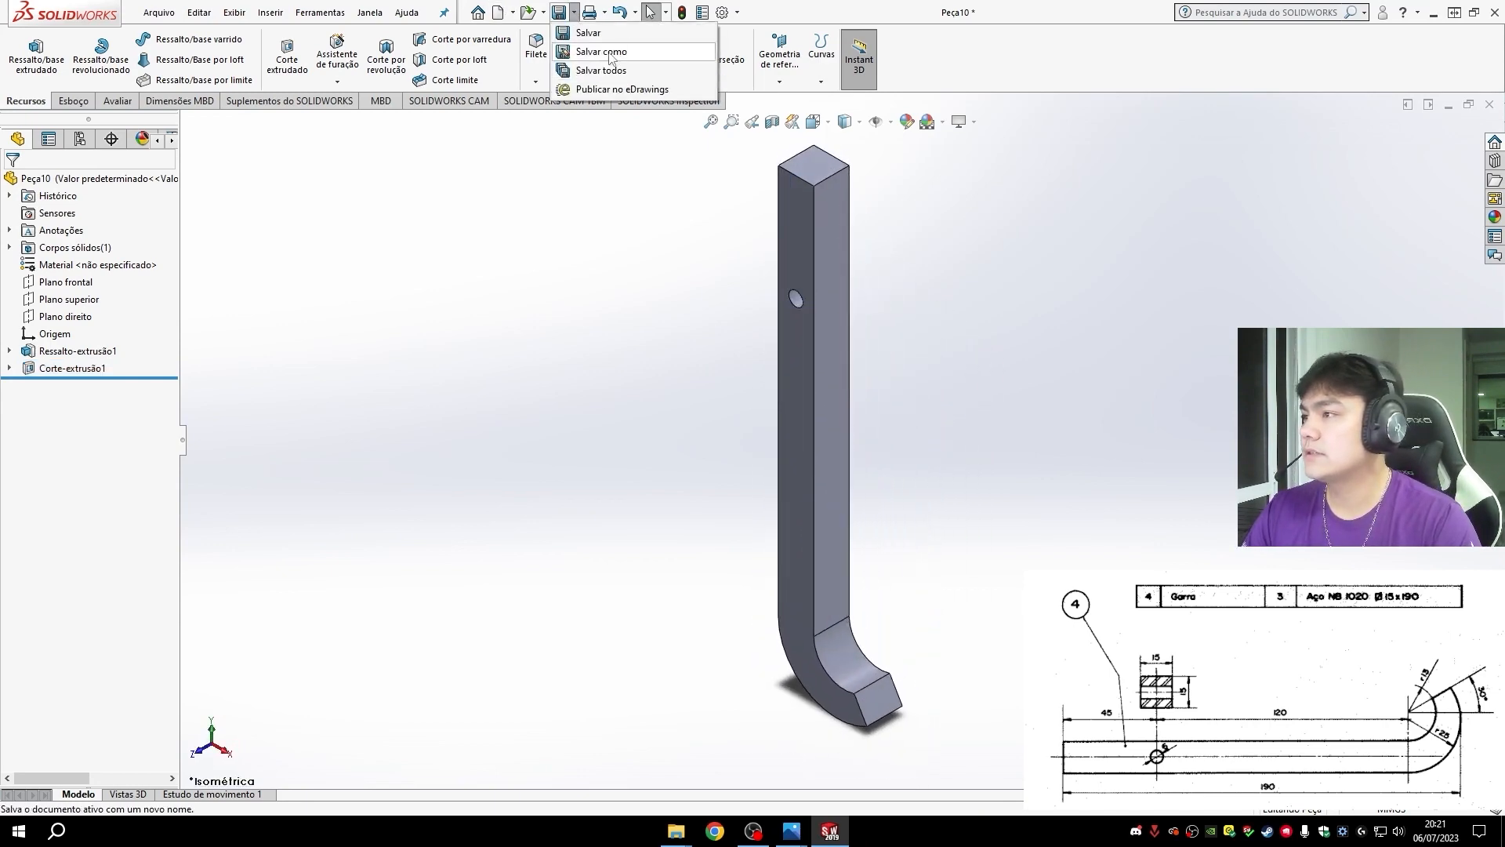
{"action": "left_click", "coordinate": [600, 49]}
{"action": "type", "text": "4- Garra"}
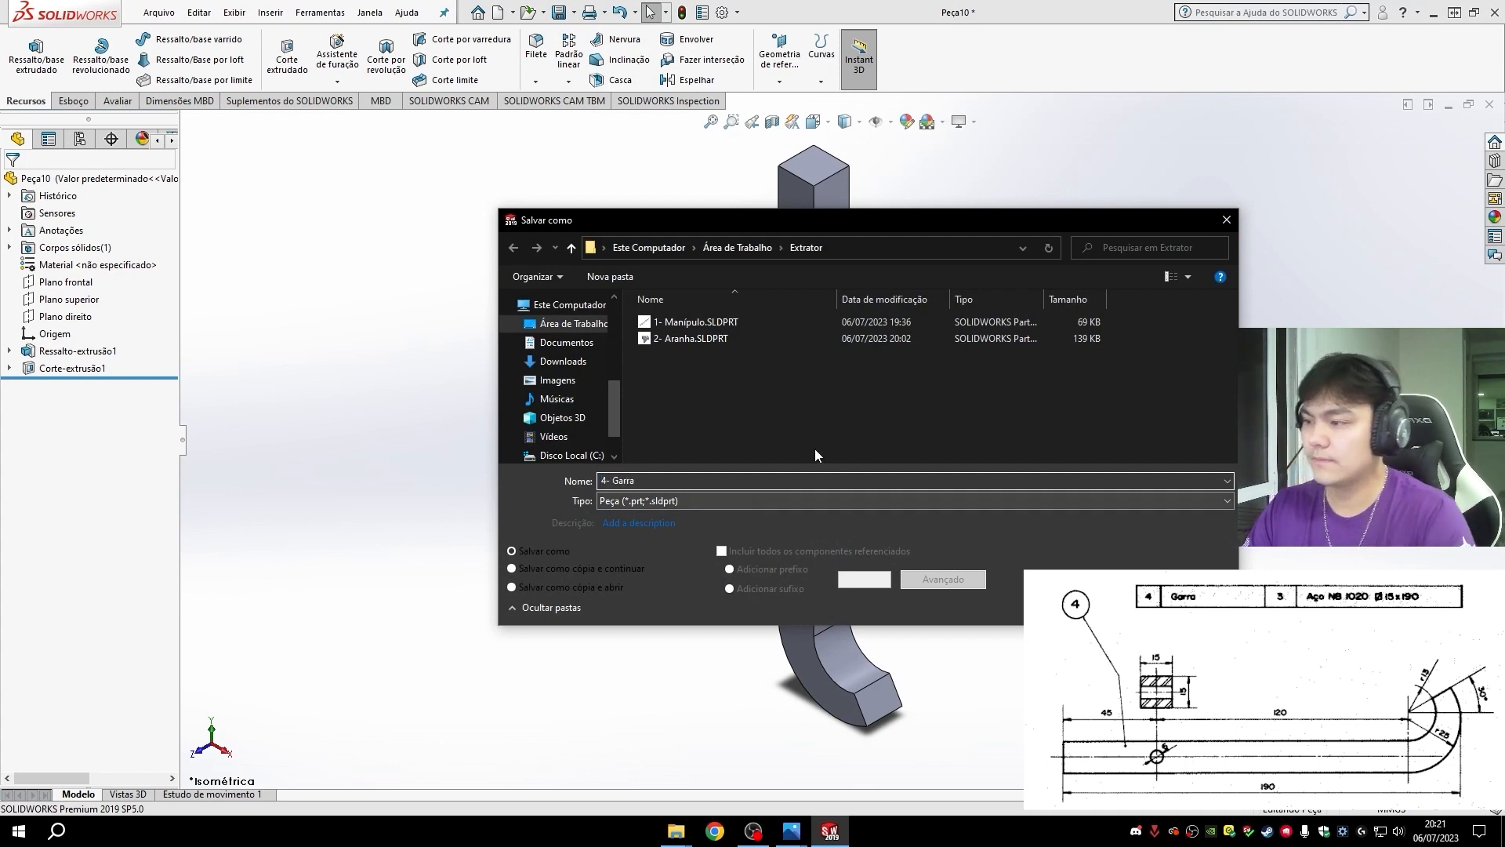
{"action": "key", "text": "Return"}
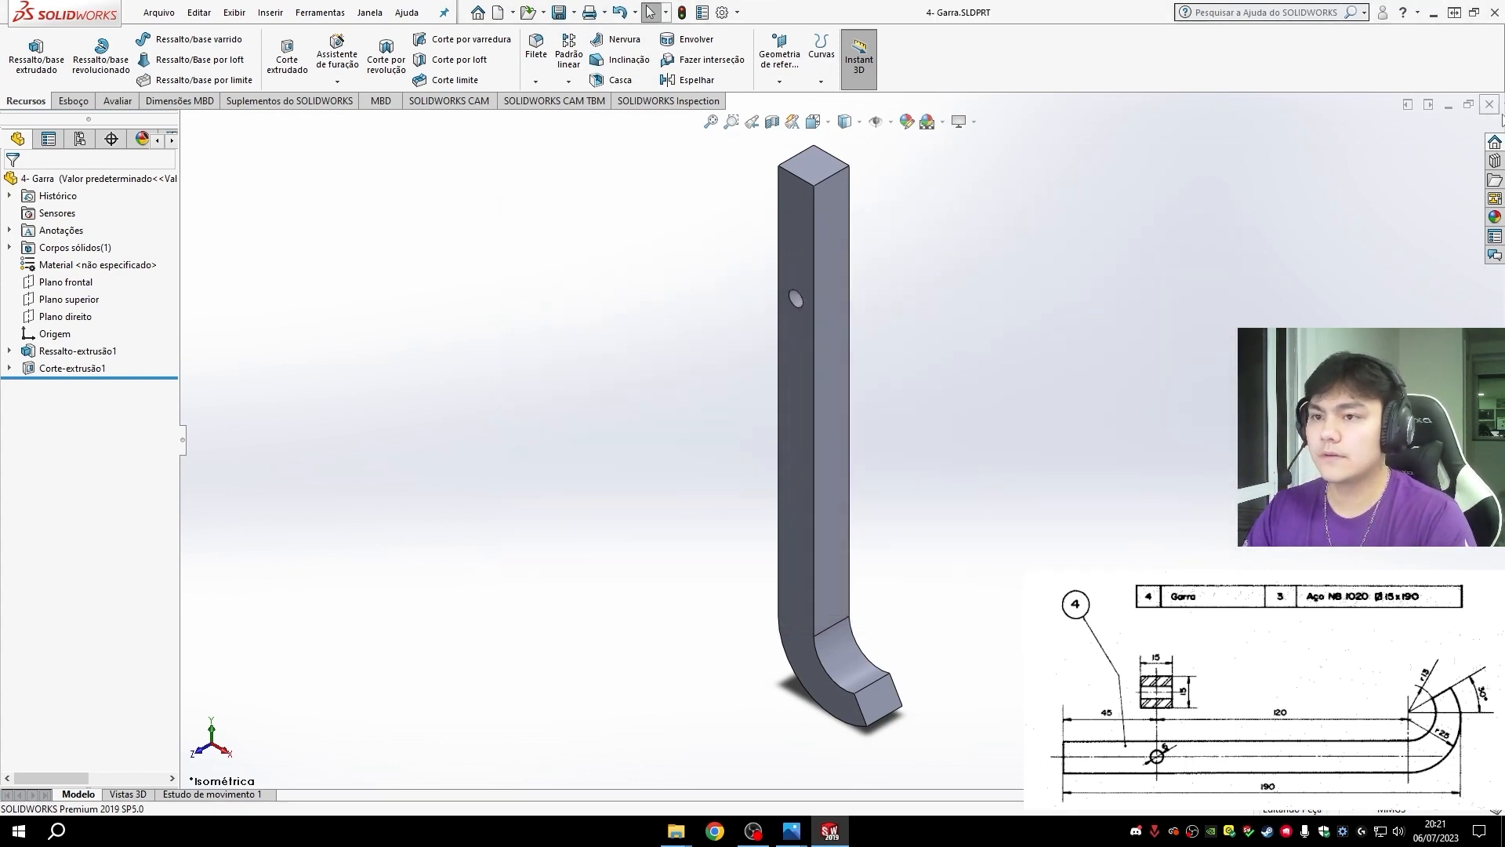
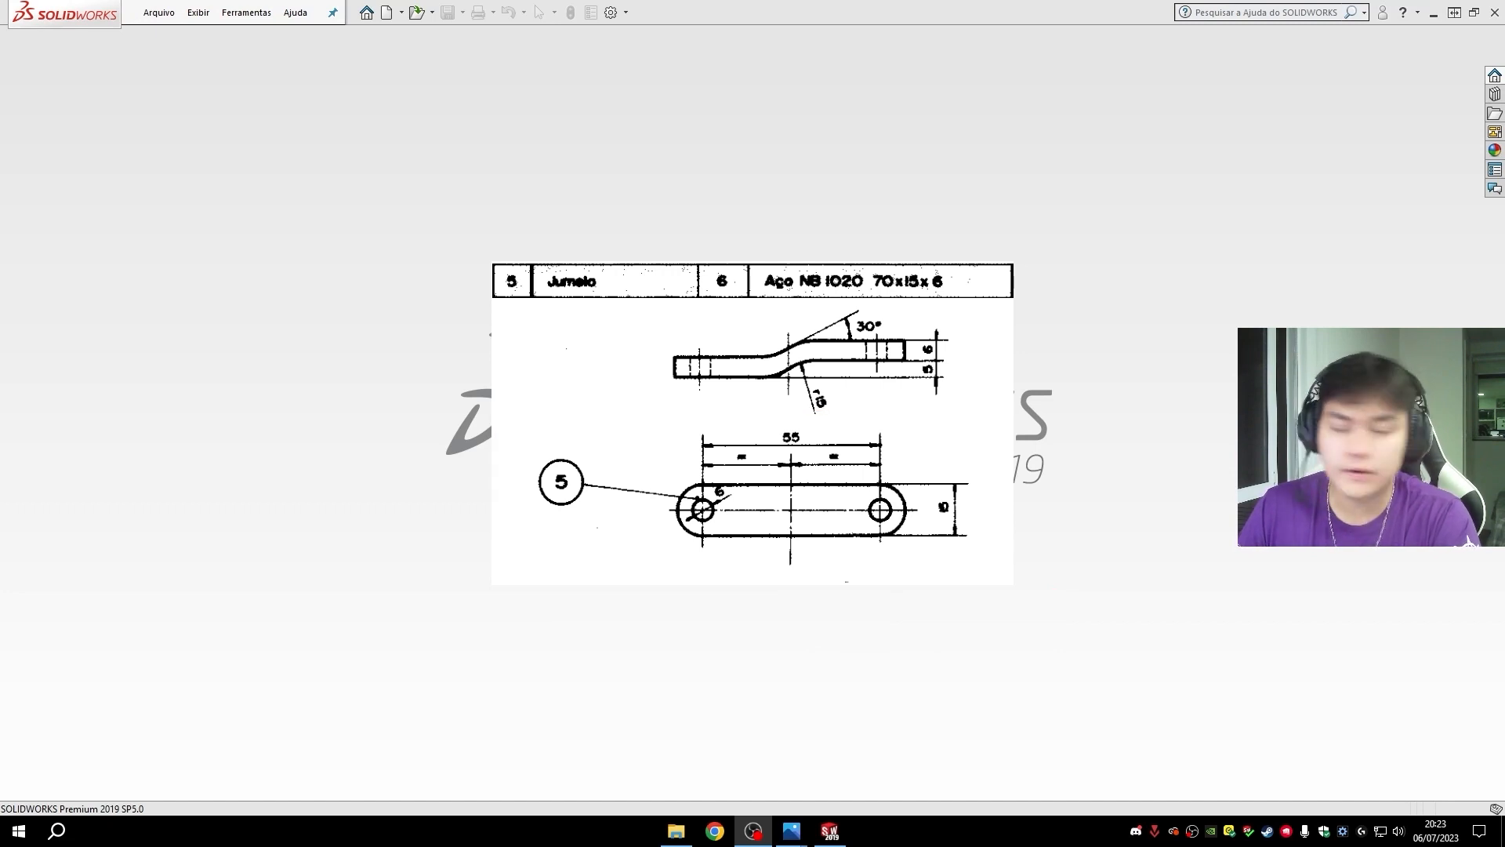
- Create a new part and start a sketch on the top plane (Plano superior)
{"action": "left_click", "coordinate": [401, 13]}
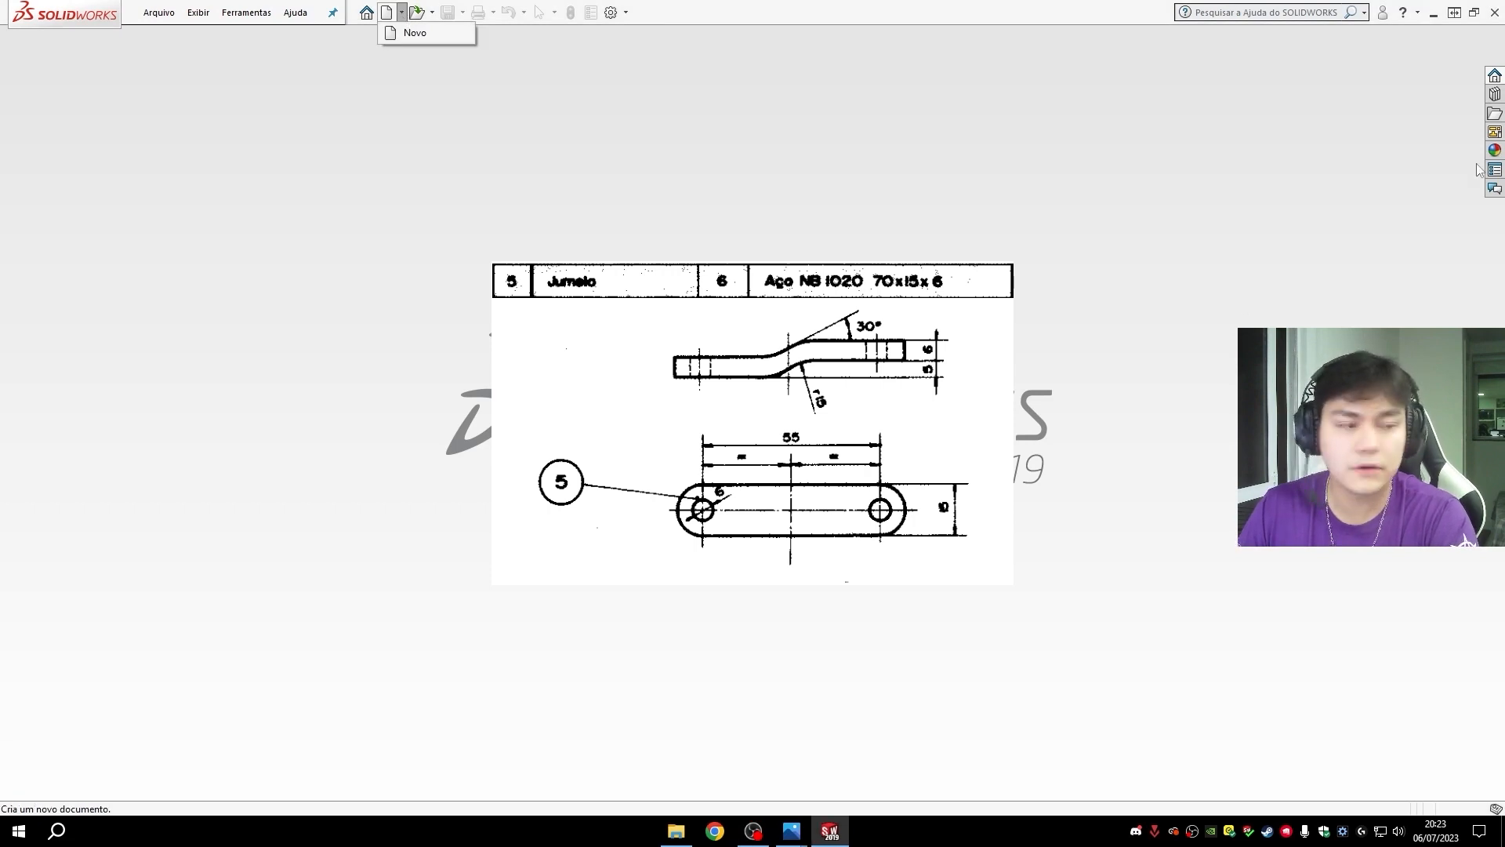
{"action": "left_click", "coordinate": [414, 33]}
{"action": "left_click", "coordinate": [621, 605]}
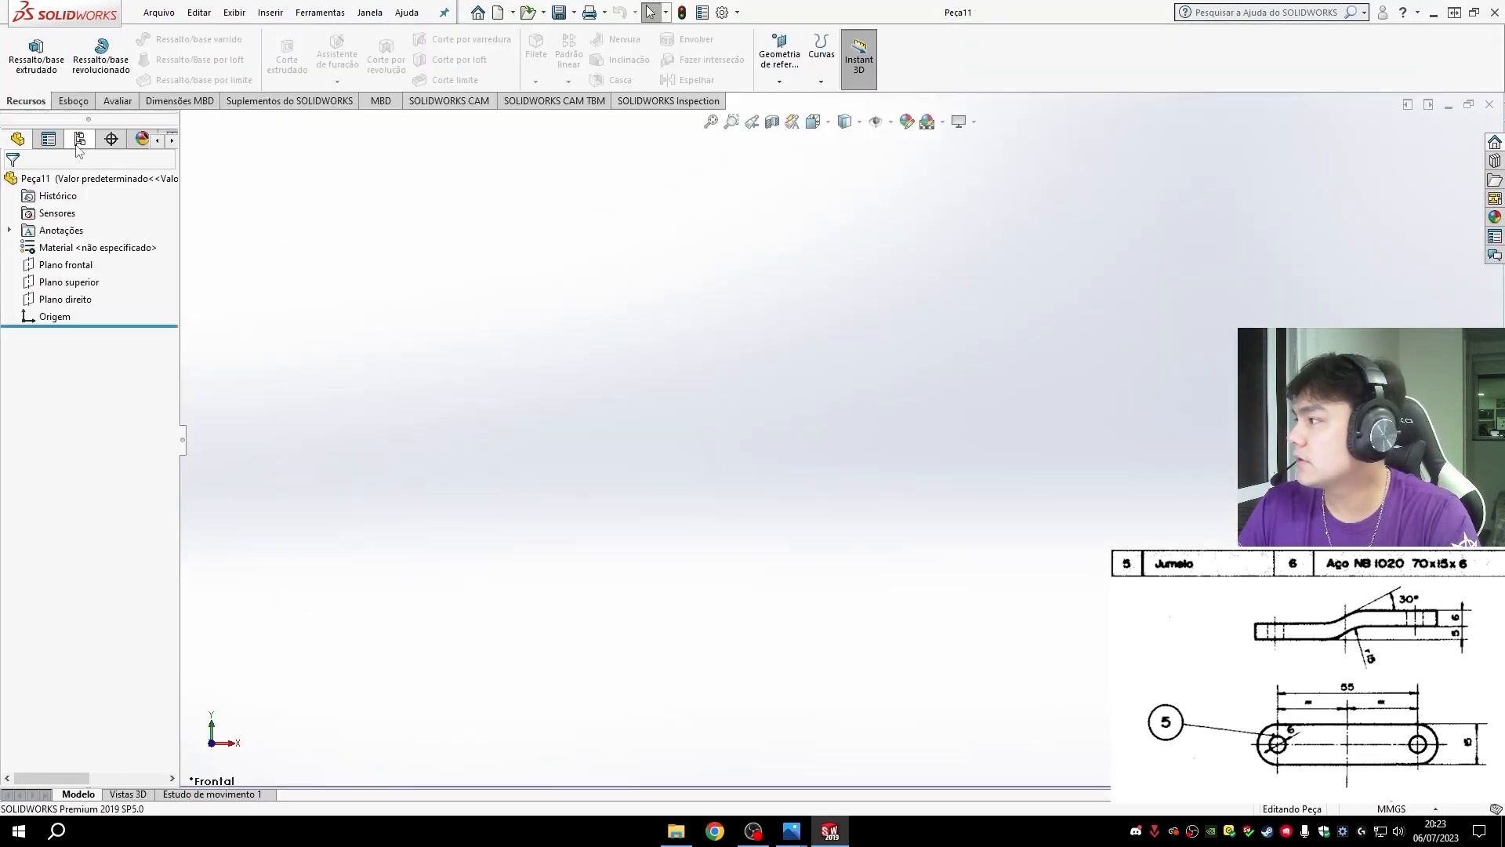
{"action": "left_click", "coordinate": [73, 101]}
{"action": "left_click", "coordinate": [23, 47]}
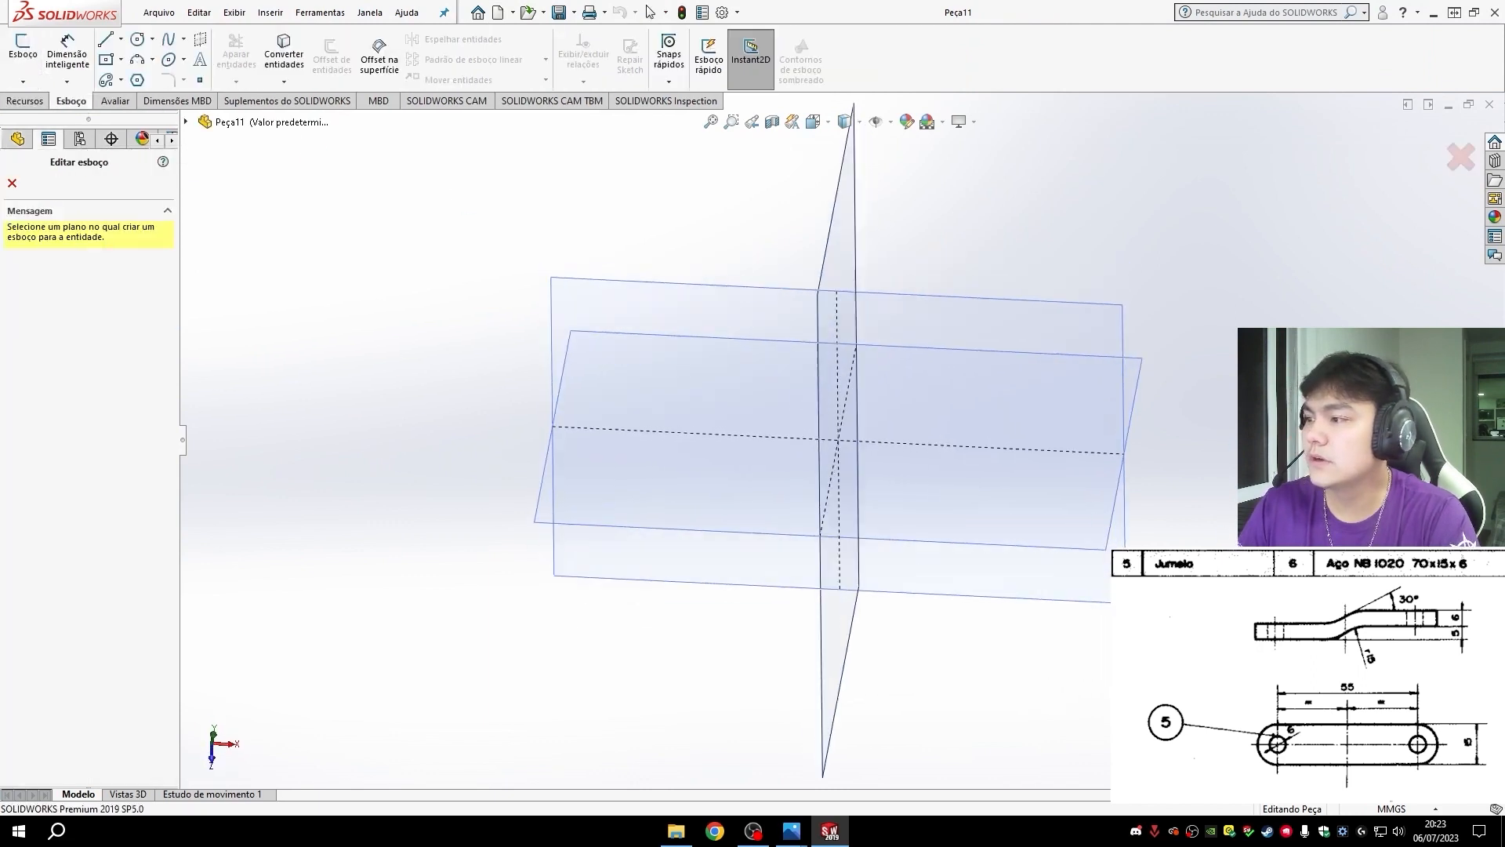
{"action": "left_click", "coordinate": [696, 315]}
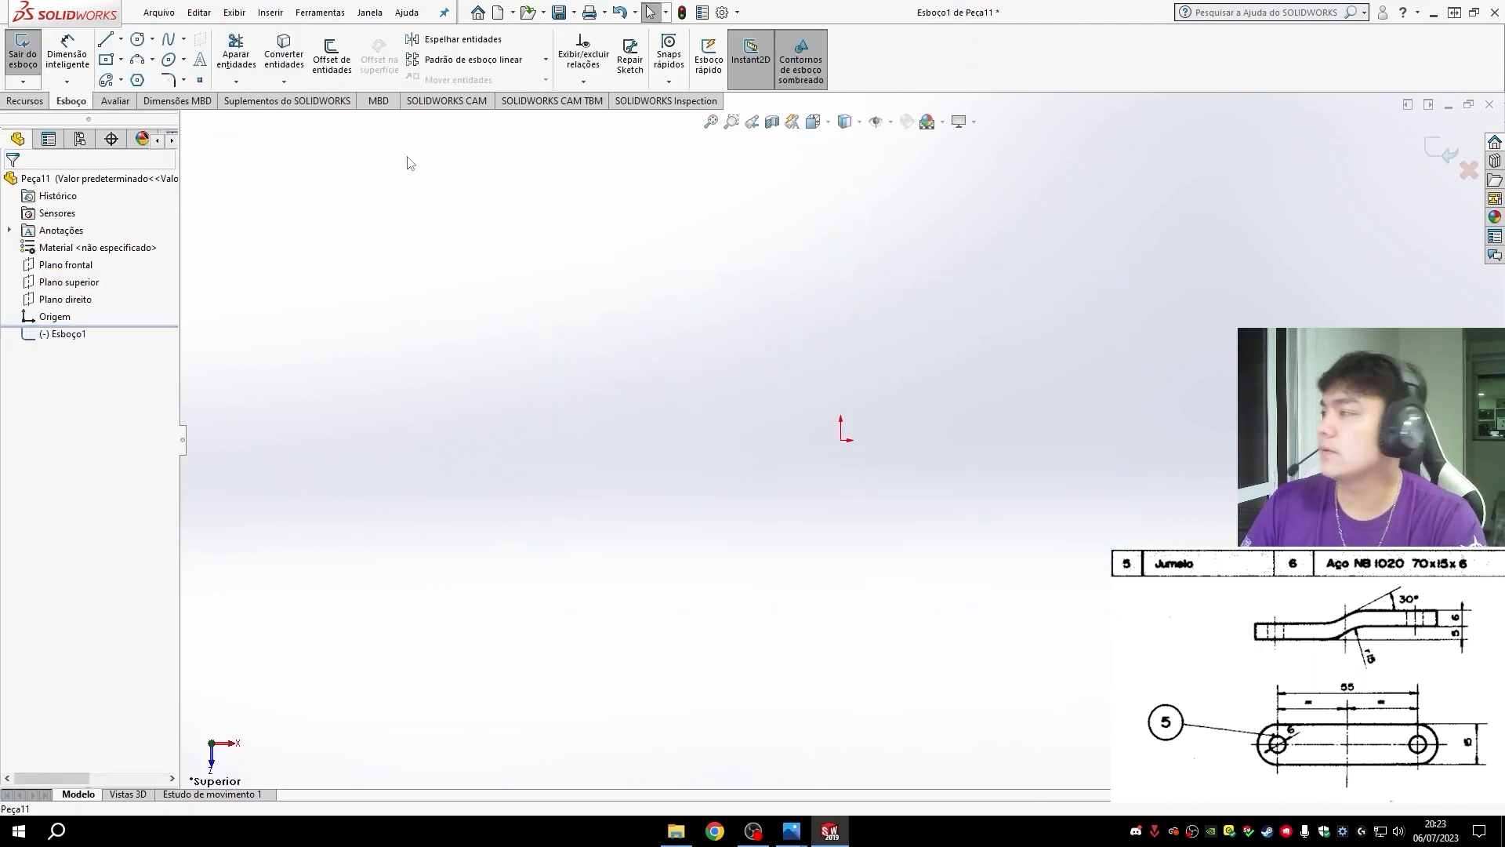
- Sketch a closed stepped bar profile from the origin, with a lower run about 34 mm long, ends about 13 mm high and parallel slanted lines
{"action": "left_click", "coordinate": [114, 50]}
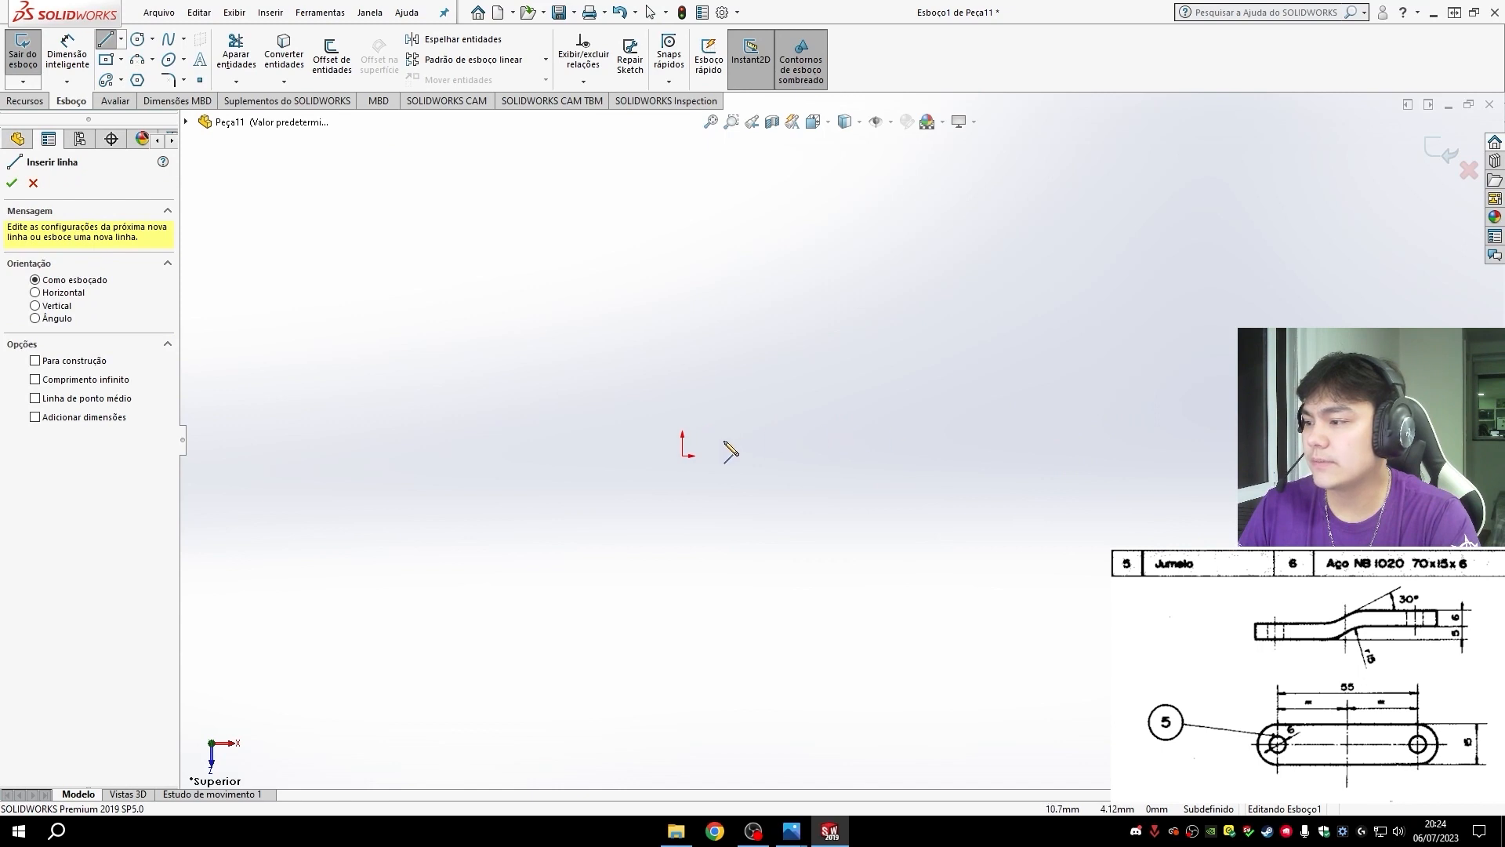
{"action": "left_click", "coordinate": [683, 456]}
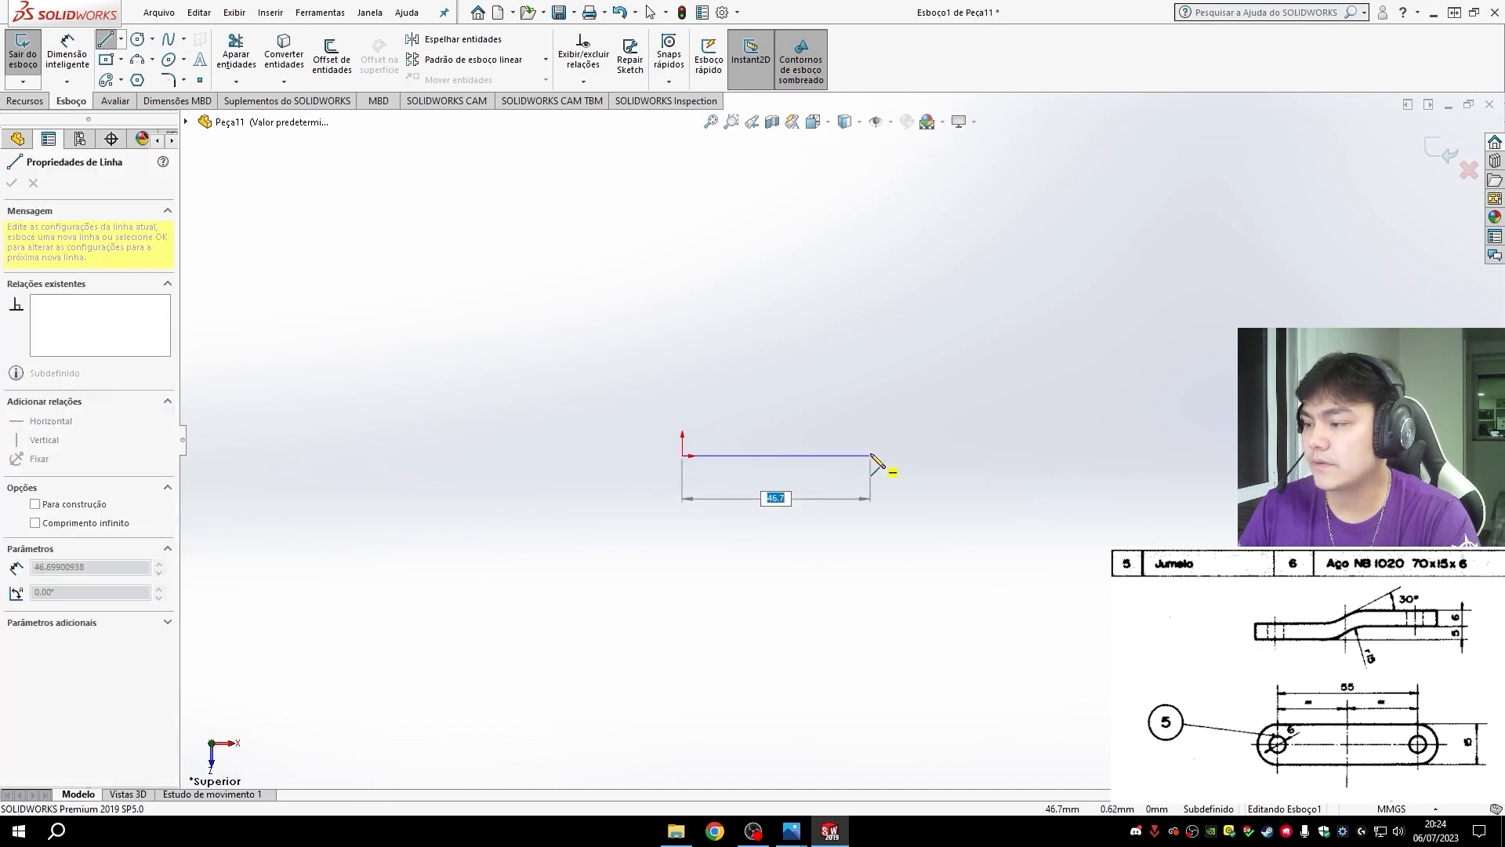
{"action": "left_click", "coordinate": [820, 455]}
{"action": "left_click", "coordinate": [922, 405]}
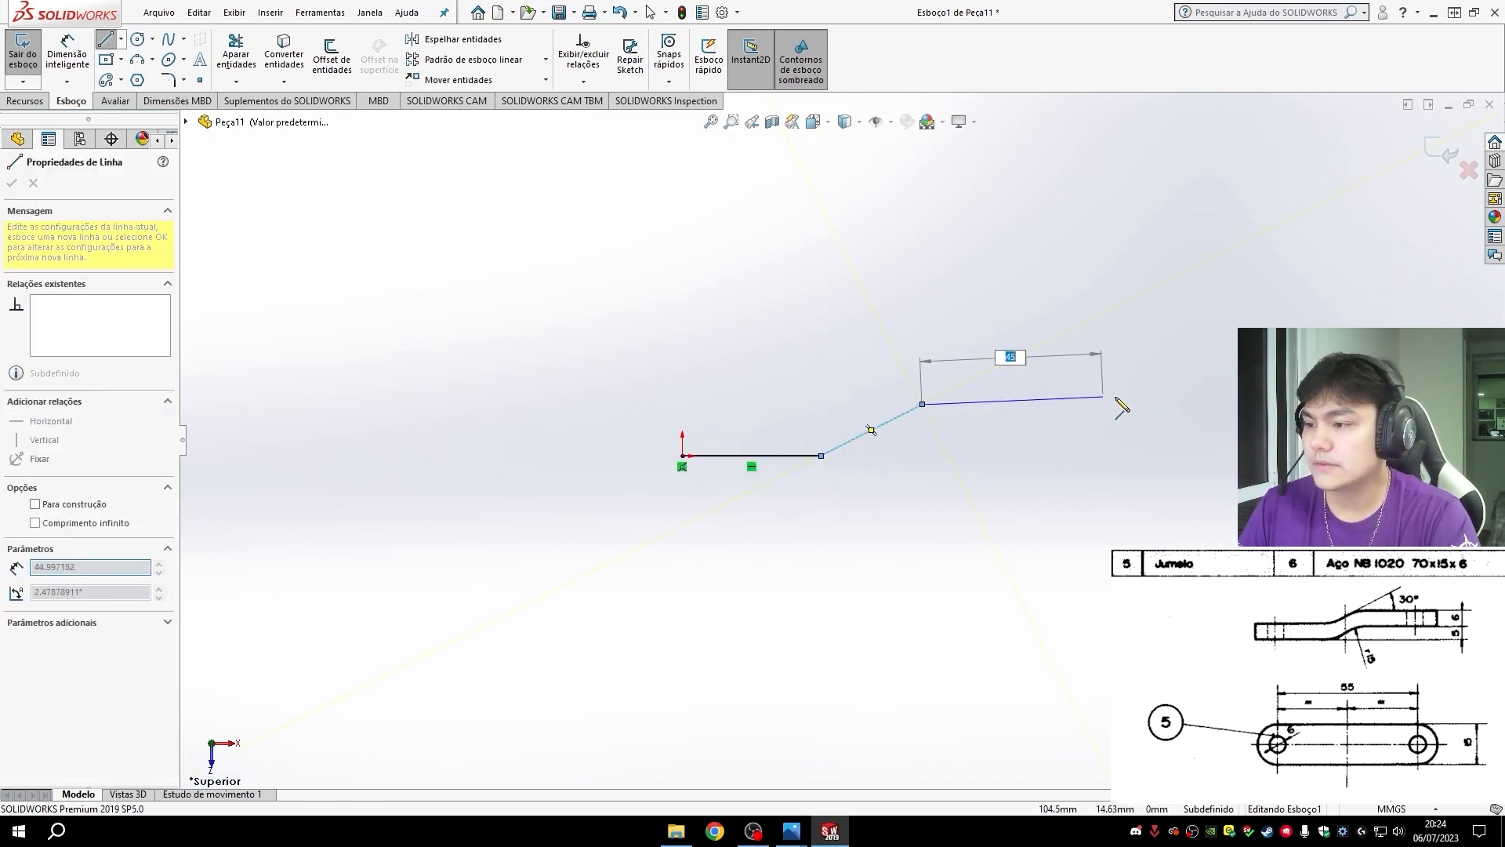
{"action": "left_click", "coordinate": [1094, 404]}
{"action": "left_click", "coordinate": [1094, 353]}
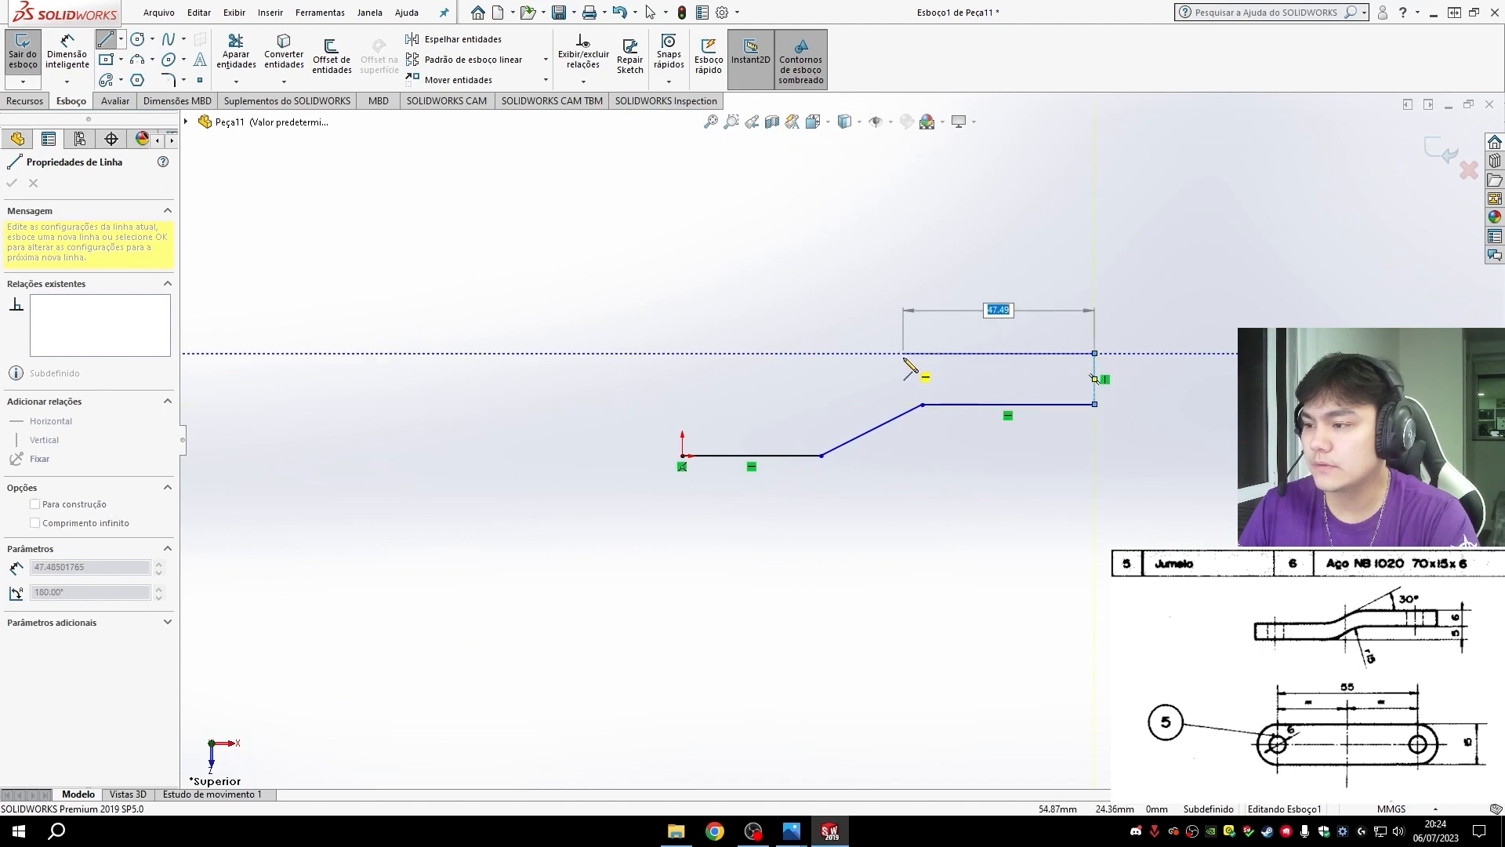
{"action": "left_click", "coordinate": [922, 352]}
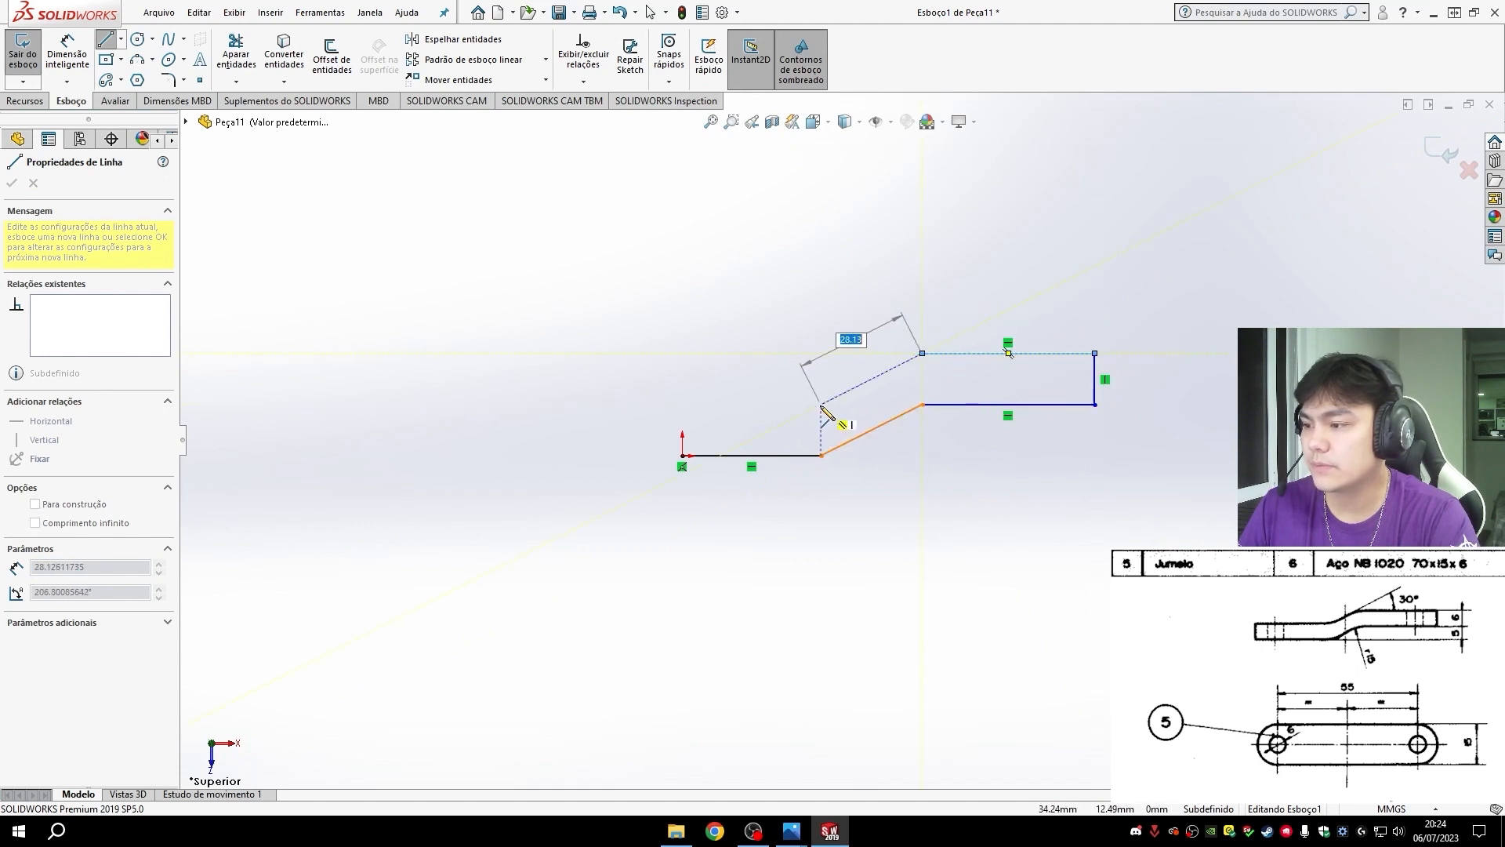
{"action": "left_click", "coordinate": [682, 404]}
{"action": "left_click", "coordinate": [682, 456]}
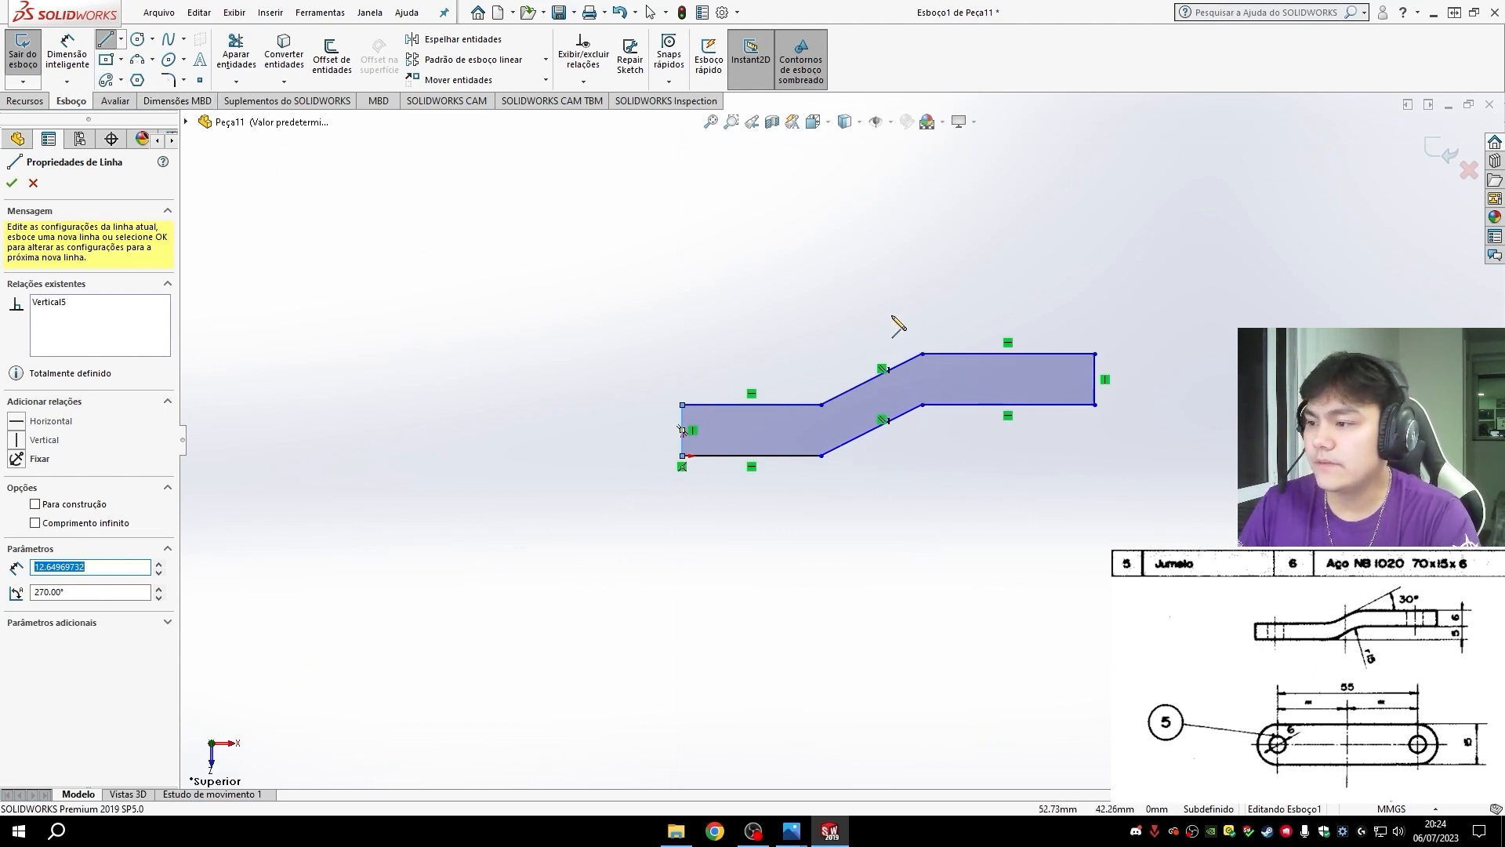
{"action": "key", "text": "Escape"}
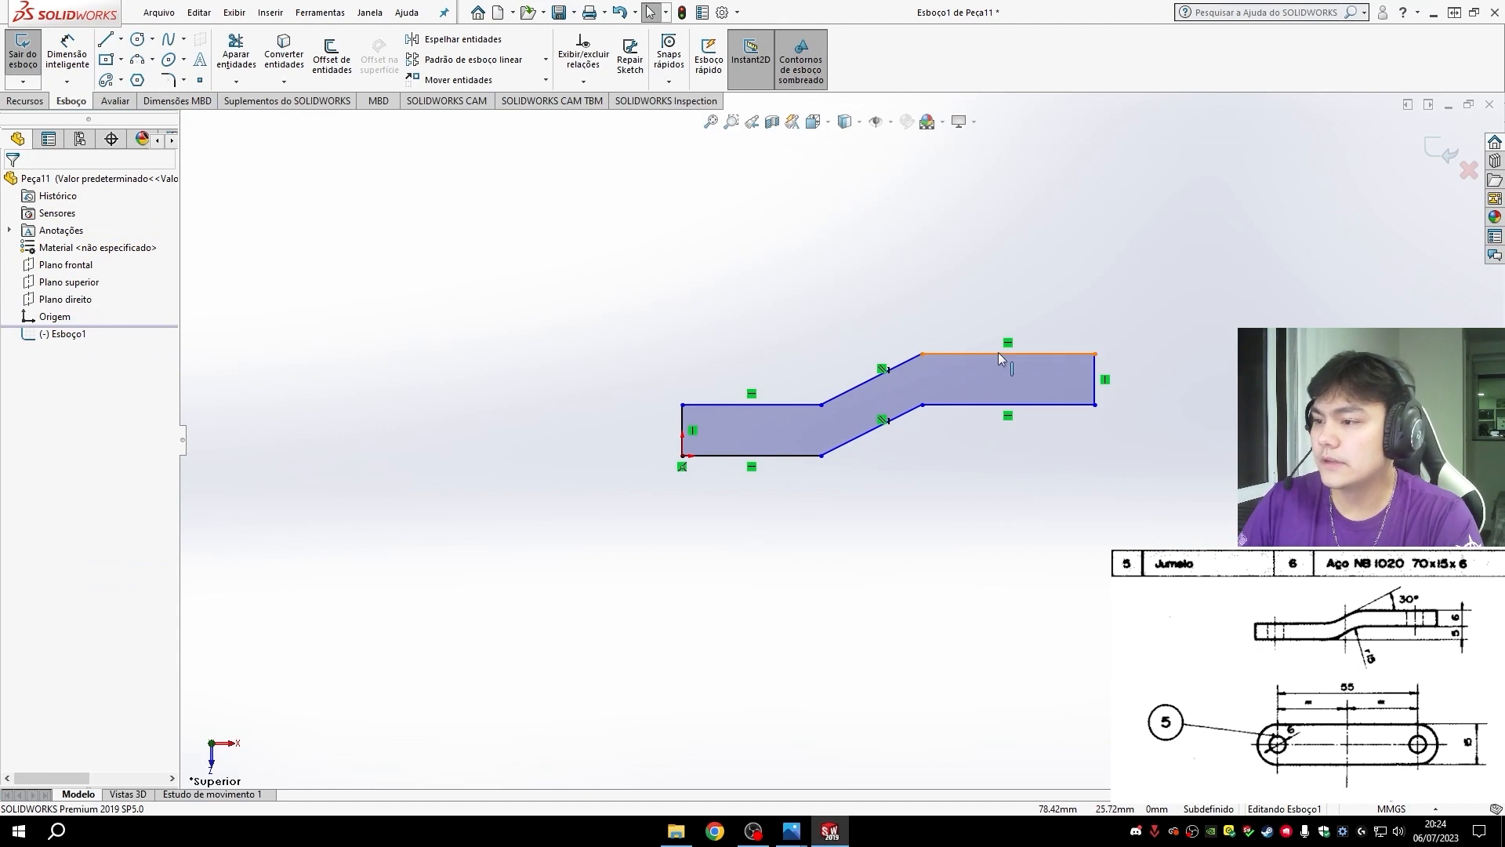
- Apply an Equal relation (Igual) to the profile's four horizontal lines
{"action": "left_click", "coordinate": [998, 353]}
{"action": "left_click", "coordinate": [980, 404], "text": "ctrl"}
{"action": "left_click", "coordinate": [788, 404], "text": "ctrl"}
{"action": "left_click", "coordinate": [776, 455], "text": "ctrl"}
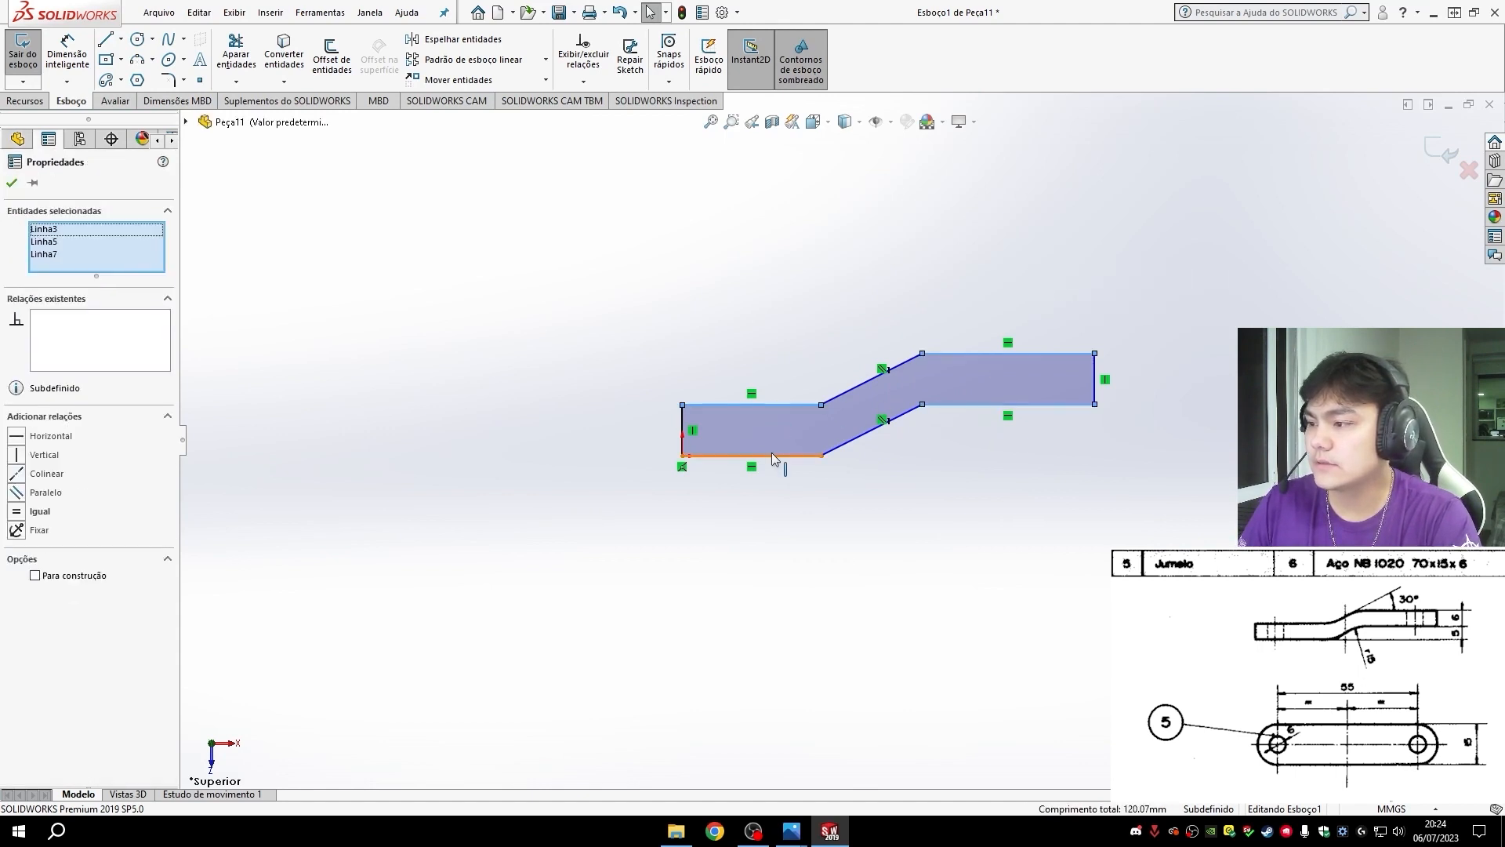
{"action": "left_click", "coordinate": [30, 516]}
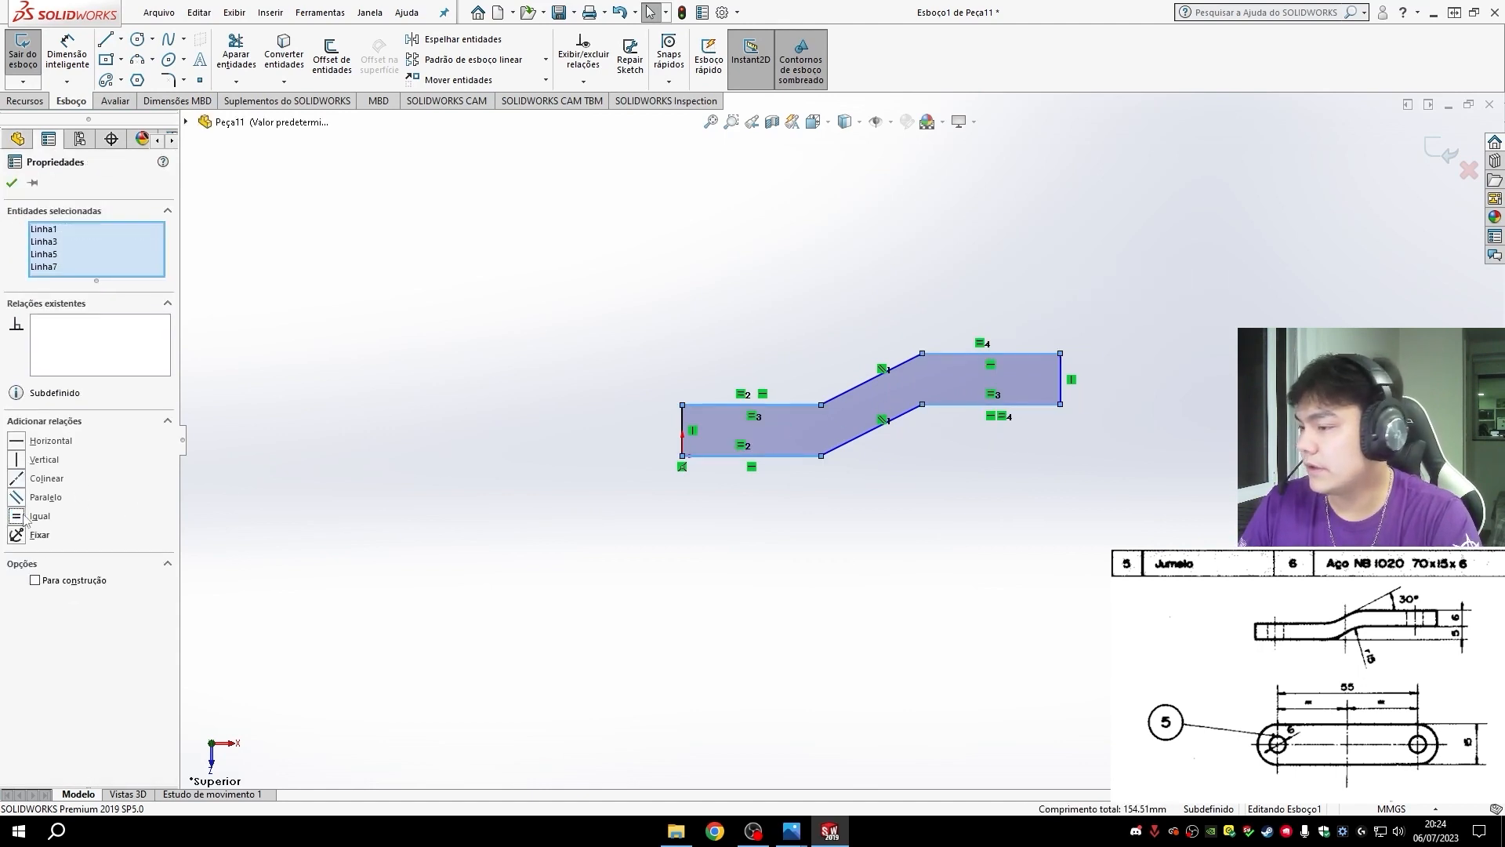
{"action": "left_click", "coordinate": [1012, 500]}
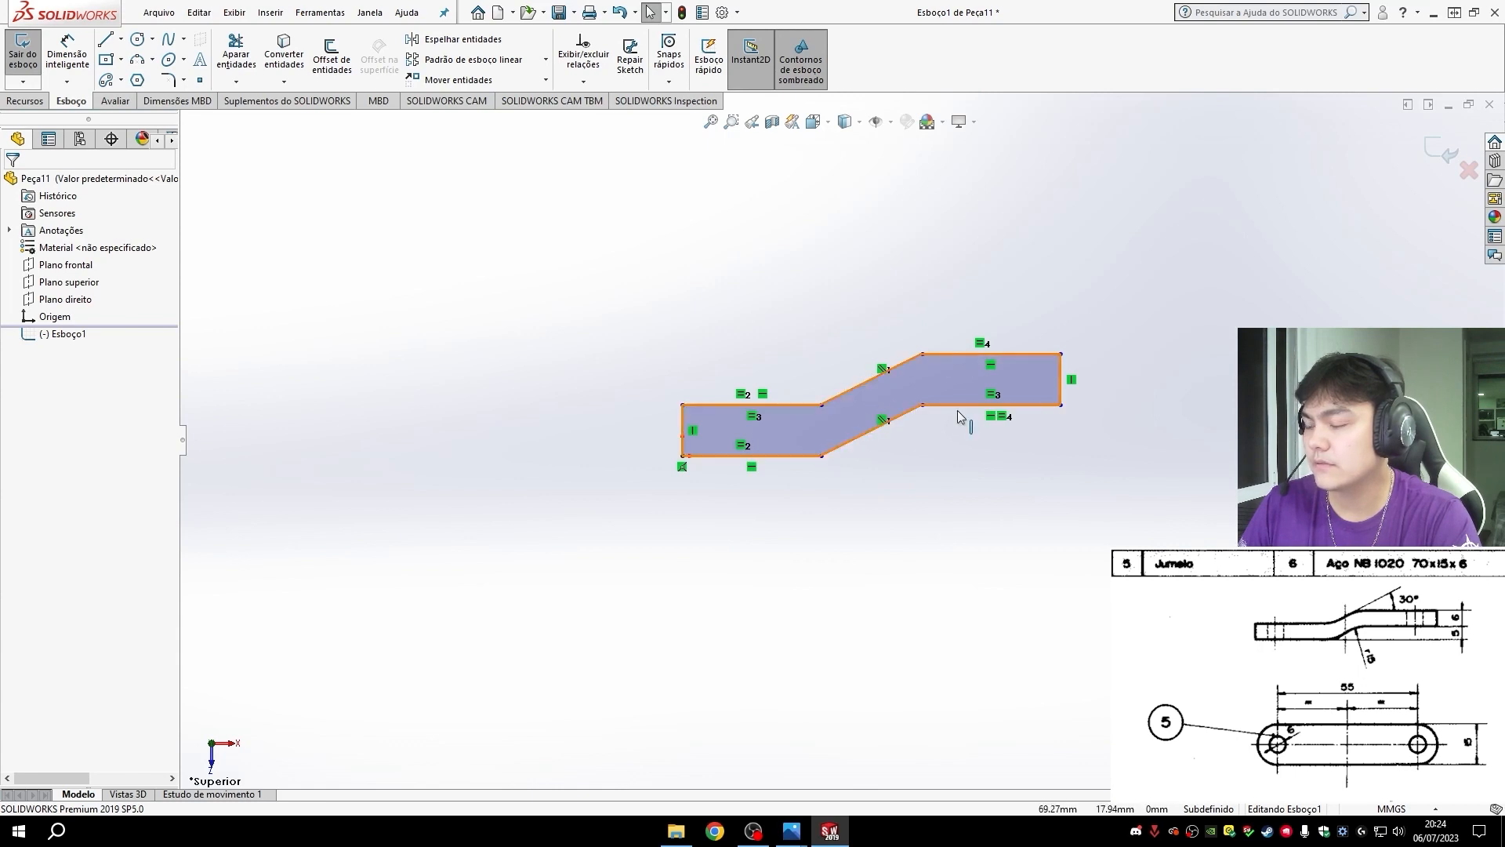
- Dimension the vertical end edge of the raised section as 6 mm
{"action": "left_click", "coordinate": [84, 67]}
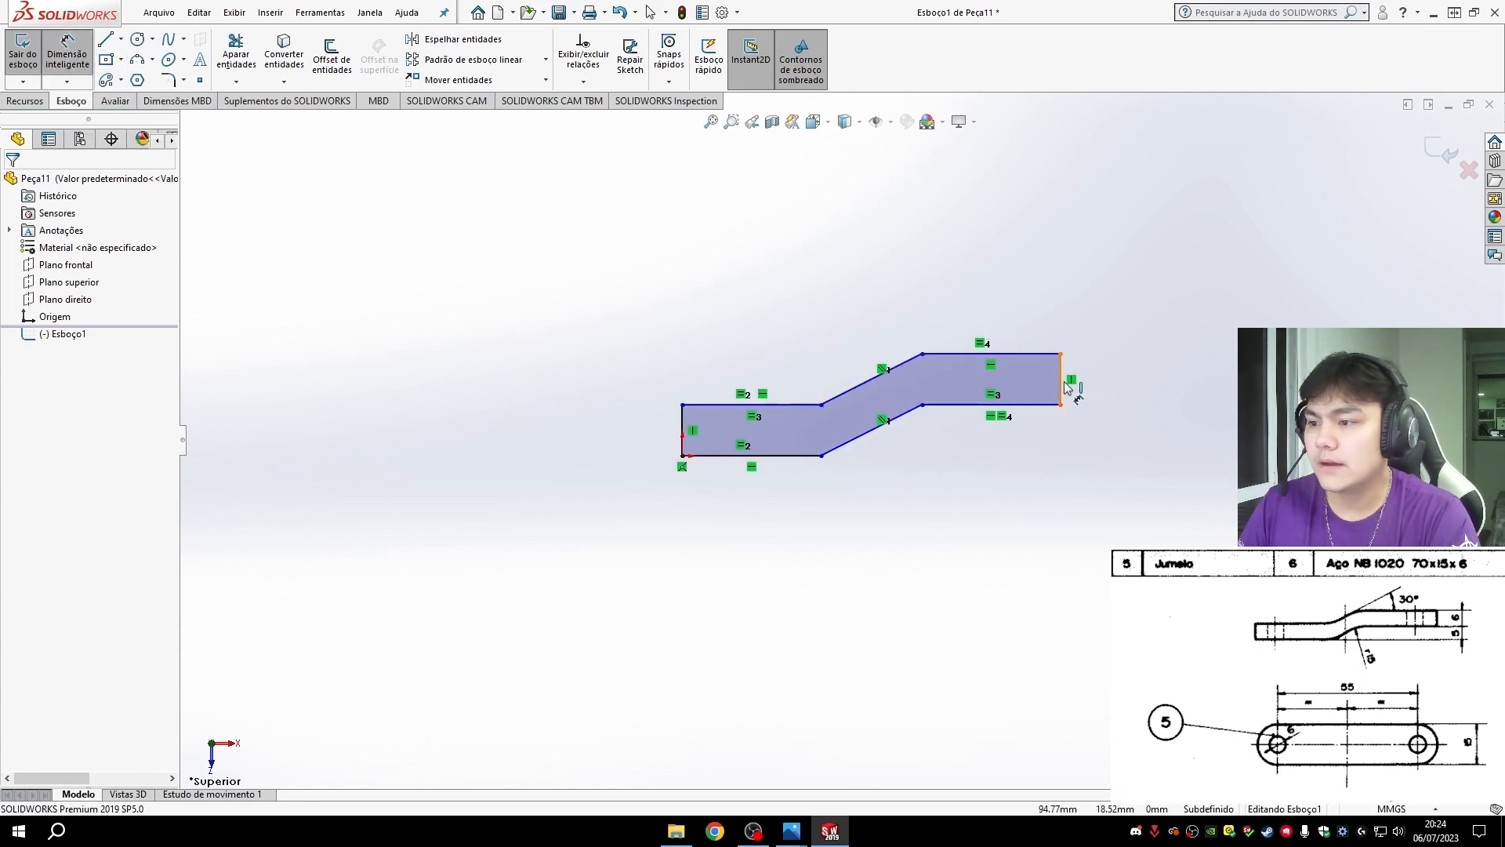
{"action": "left_click", "coordinate": [1062, 387]}
{"action": "left_click", "coordinate": [1130, 392]}
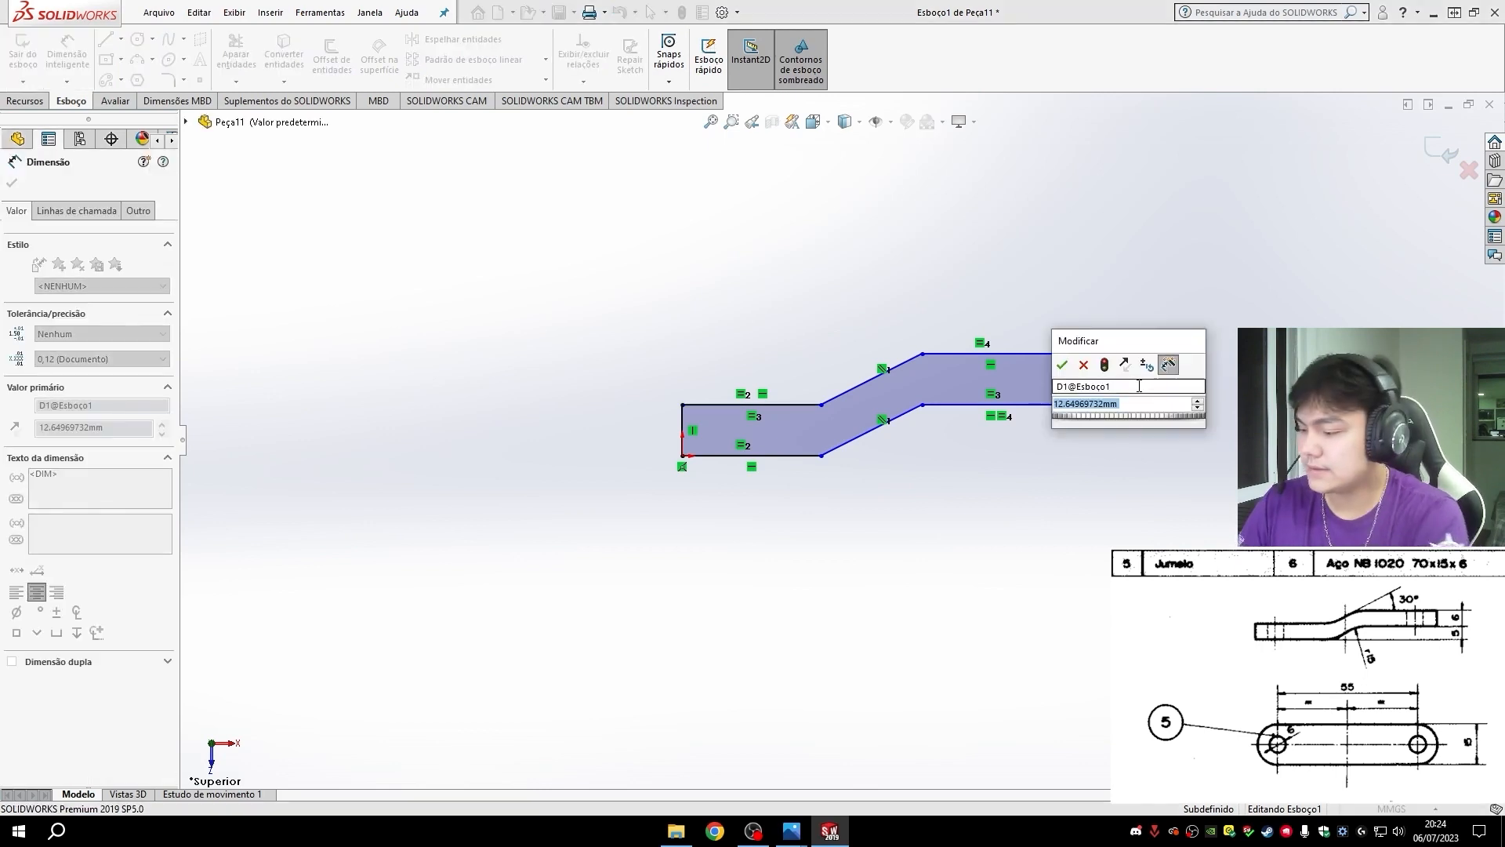
{"action": "type", "text": "6"}
{"action": "key", "text": "Return"}
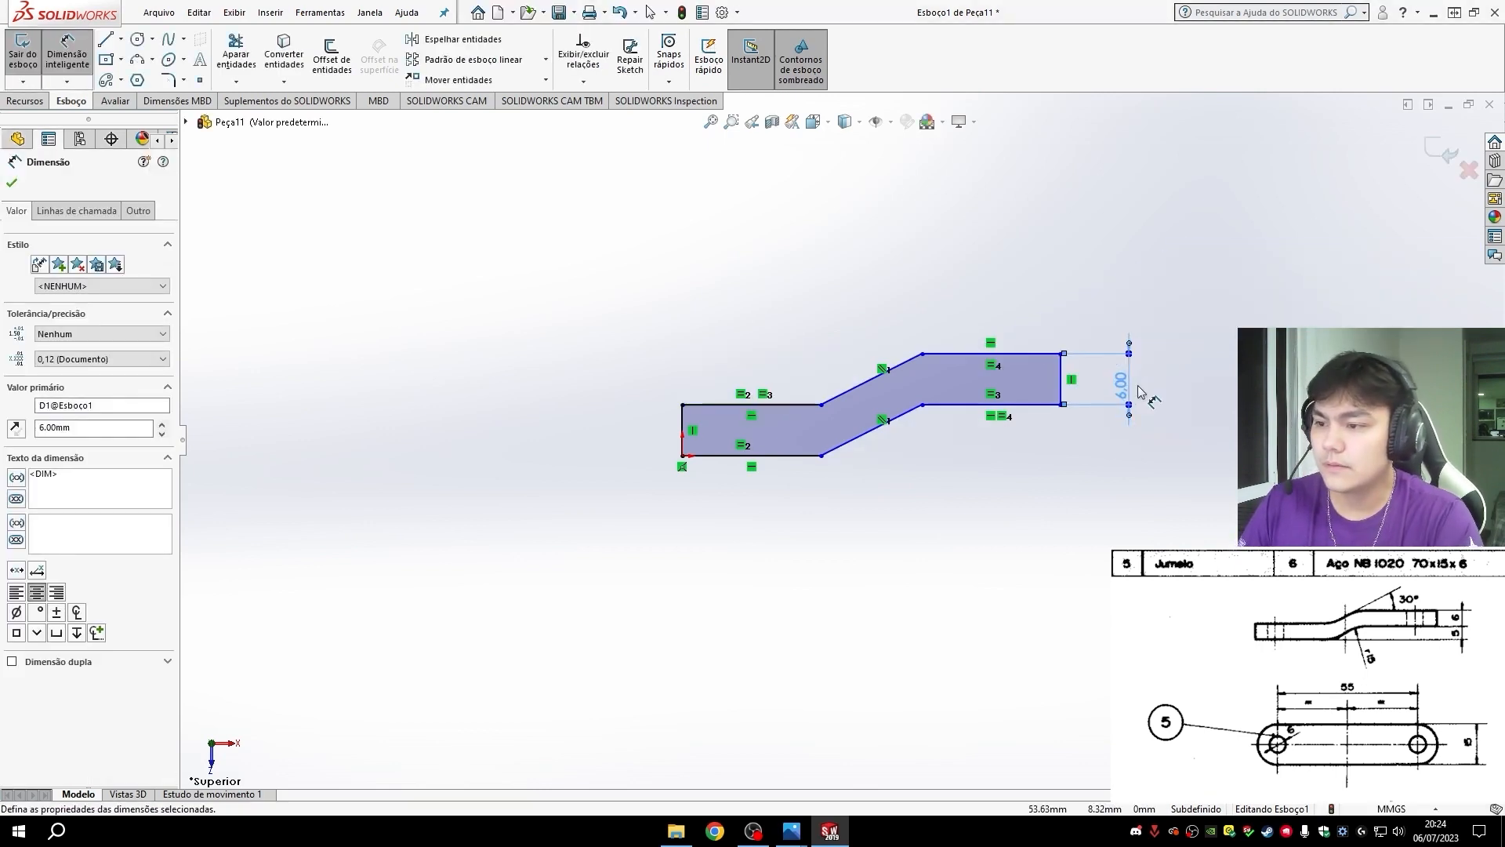
- Dimension the vertical offset between the two lower horizontal lines of the profile as 5 mm
{"action": "left_click", "coordinate": [1000, 404]}
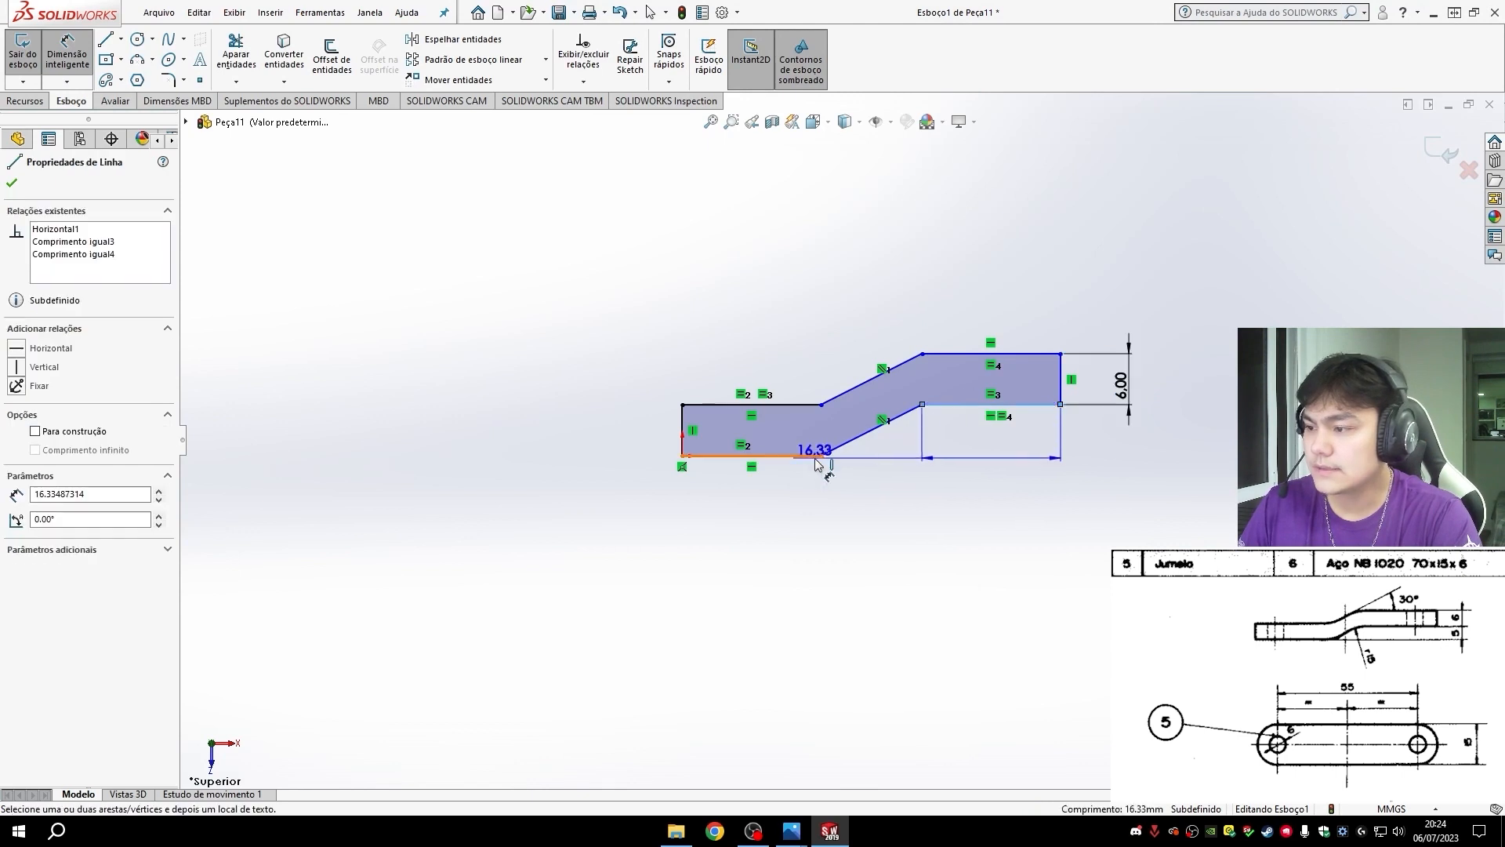
{"action": "left_click", "coordinate": [809, 456]}
{"action": "left_click", "coordinate": [1121, 436]}
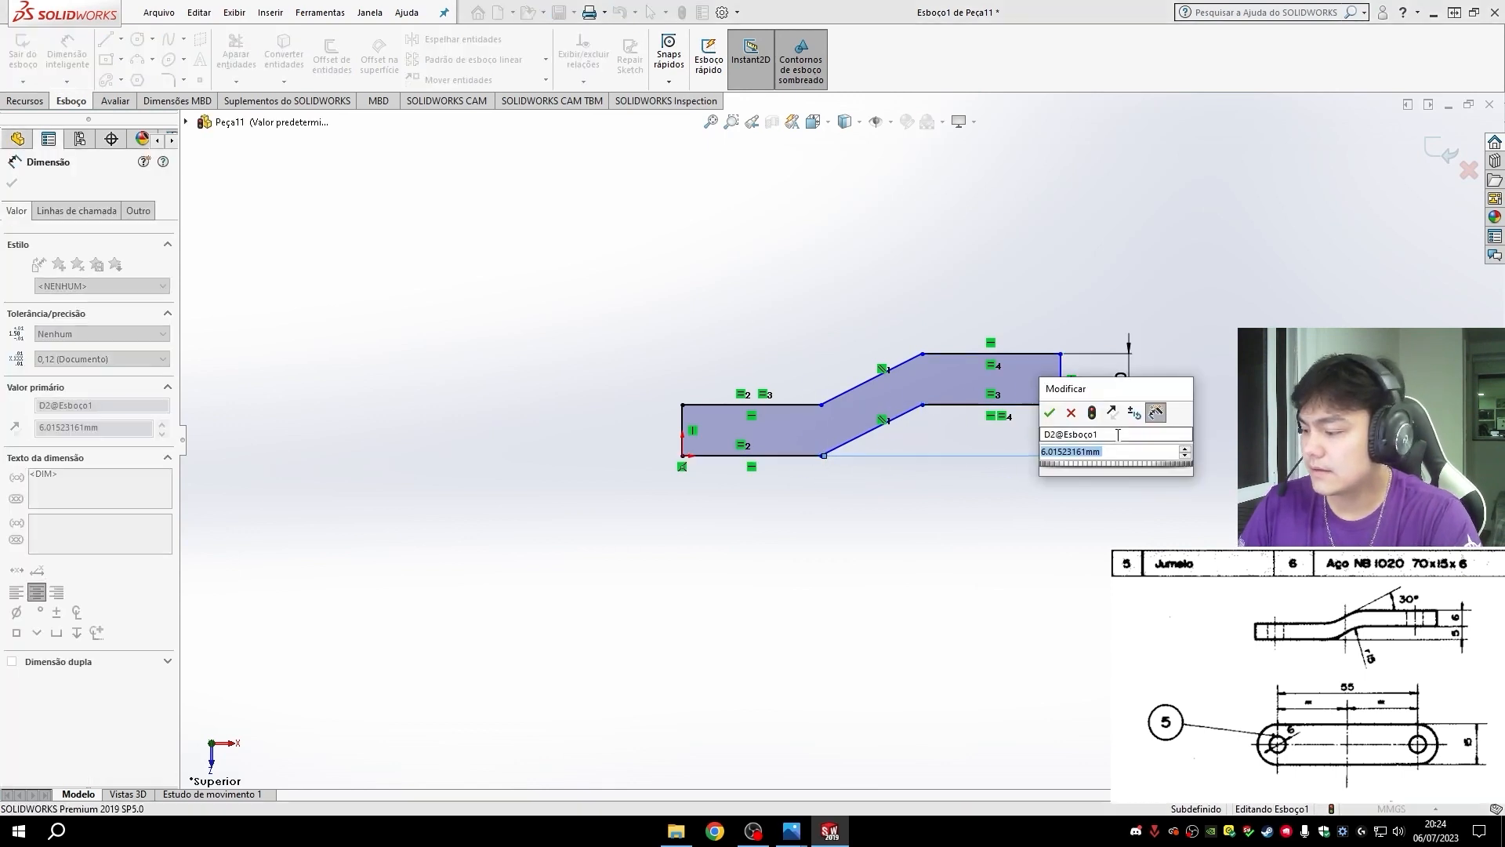
{"action": "type", "text": "5"}
{"action": "key", "text": "Return"}
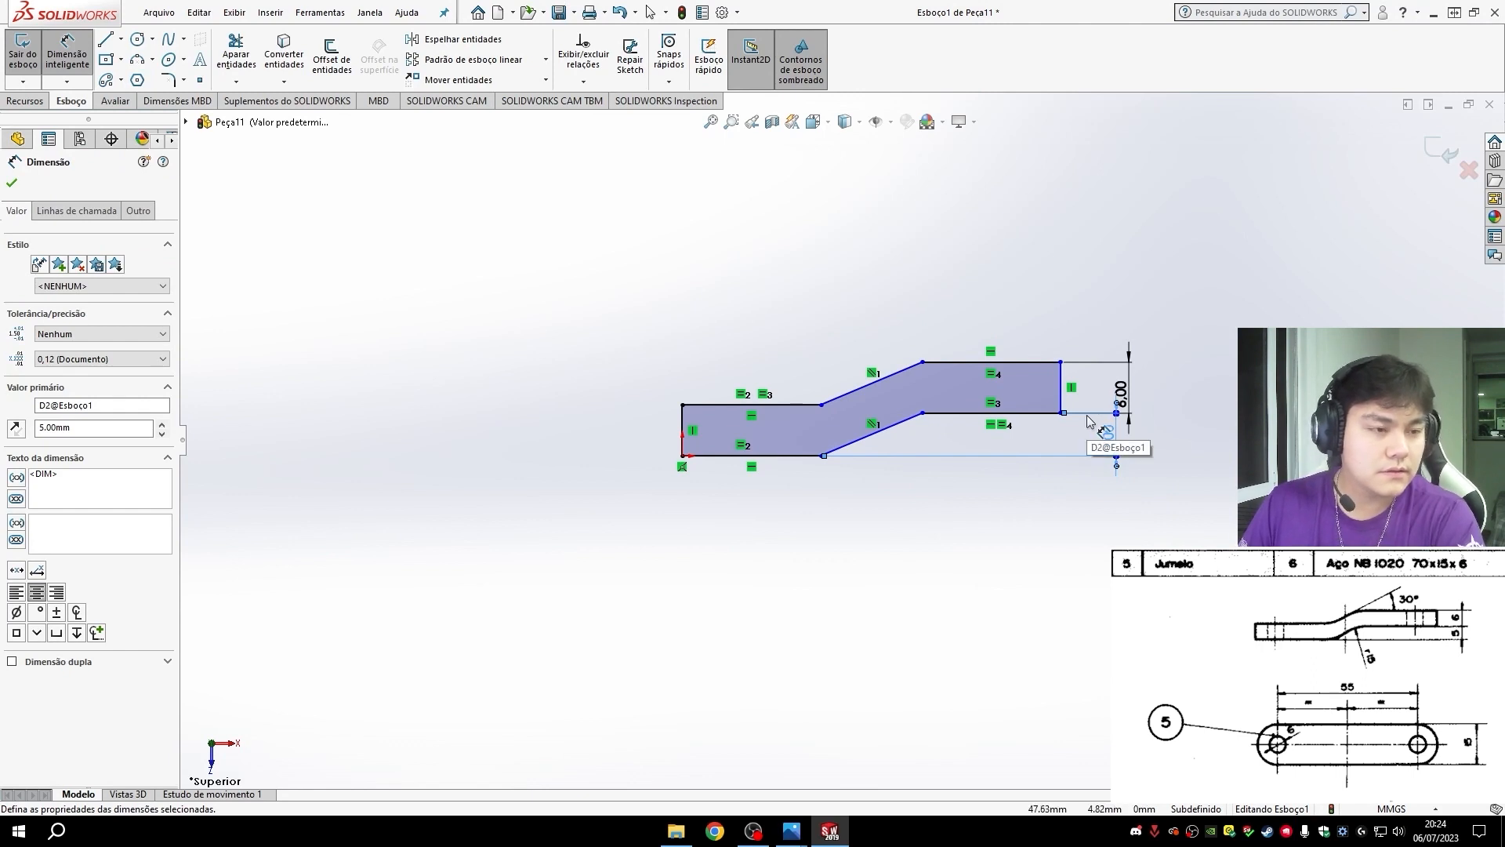
- Dimension the angle between the upper slanted line and the raised section's top line as 30°
{"action": "left_click", "coordinate": [955, 369]}
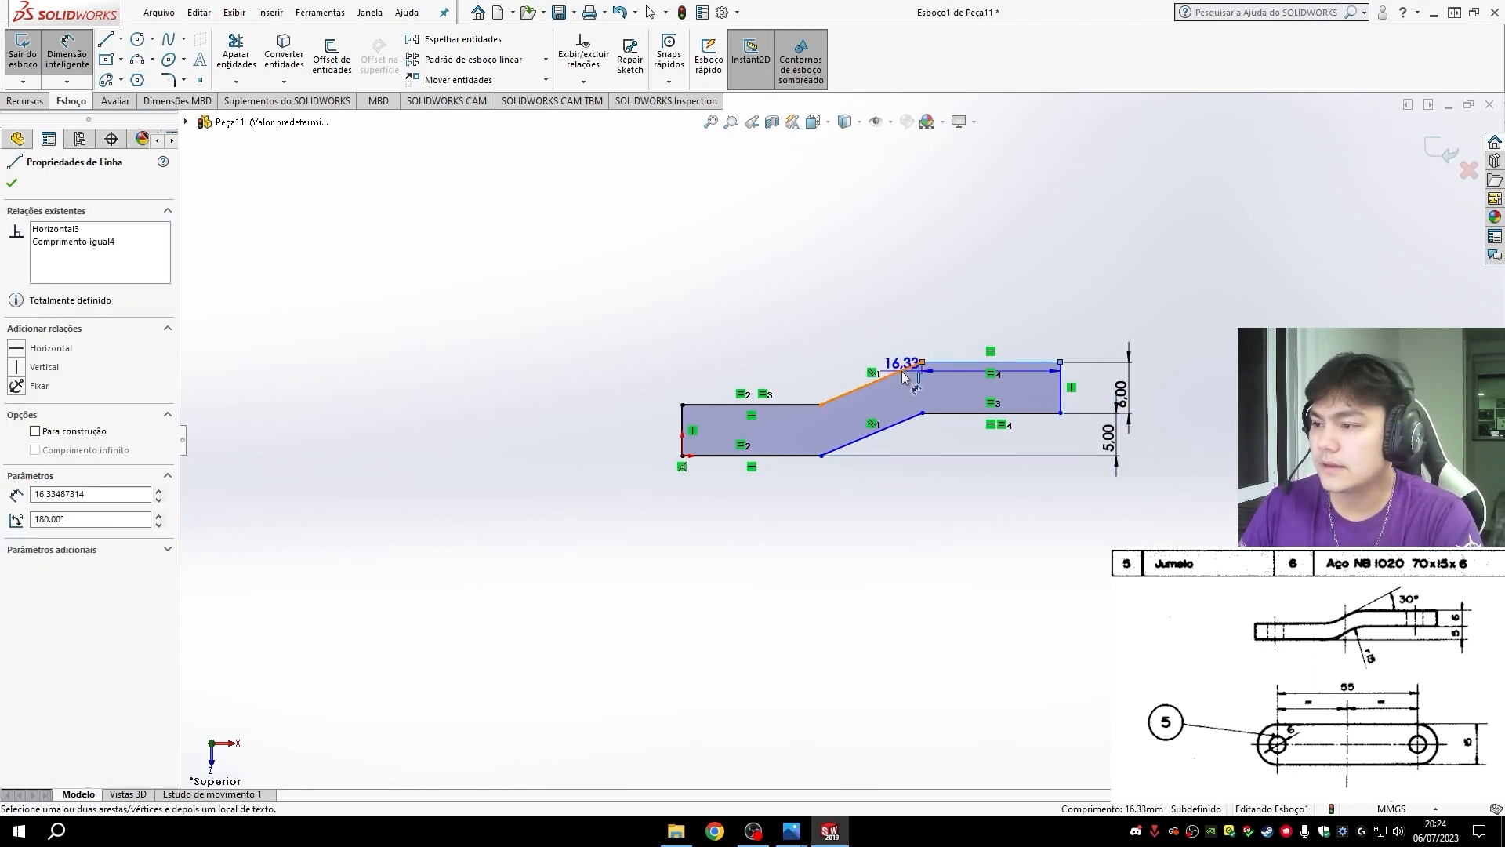
{"action": "left_click", "coordinate": [885, 377]}
{"action": "left_click", "coordinate": [1033, 337]}
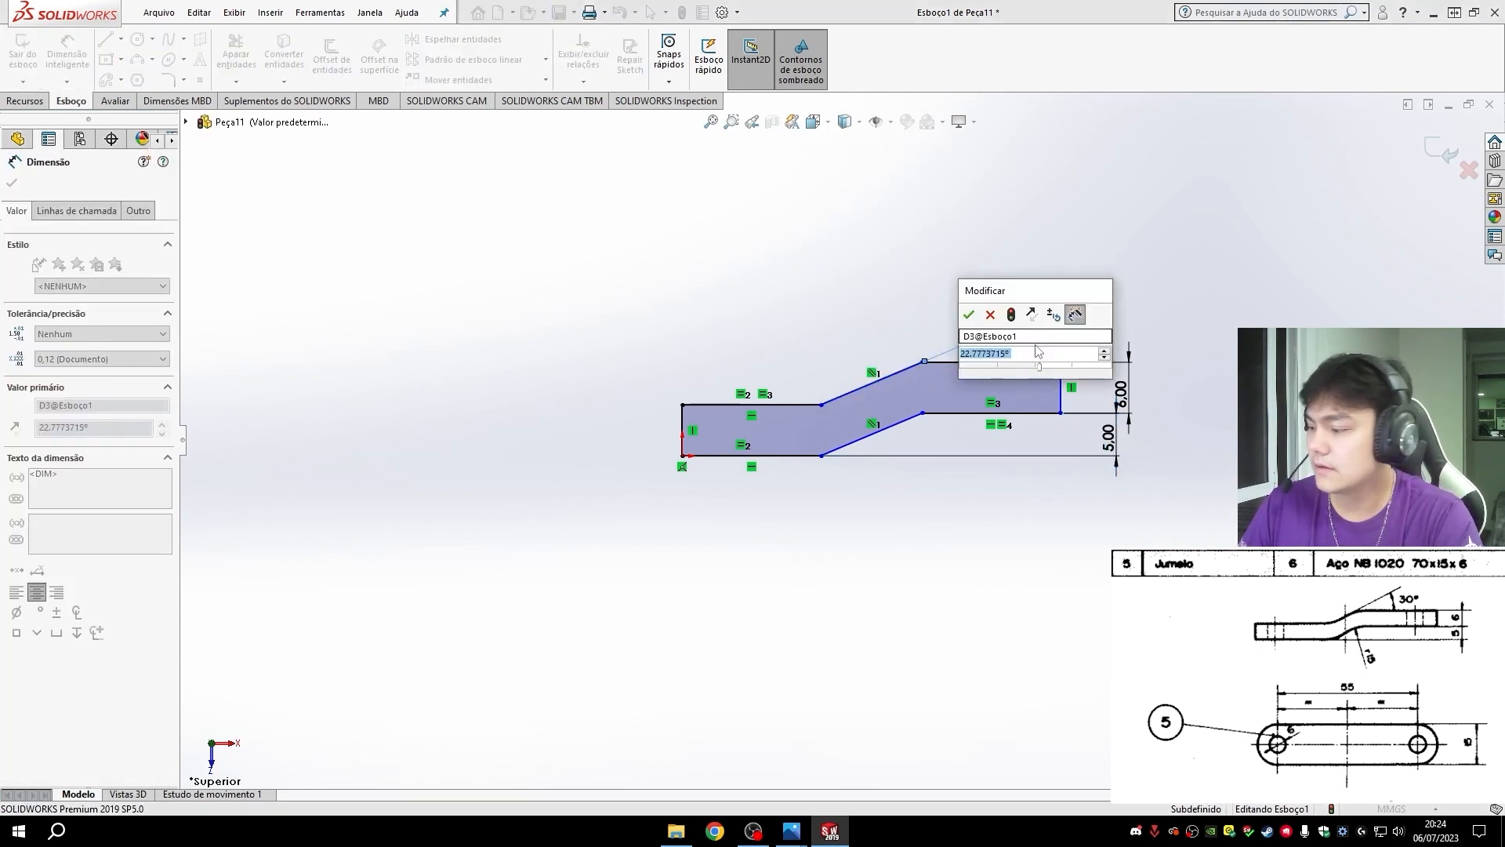
{"action": "type", "text": "30"}
{"action": "key", "text": "Return"}
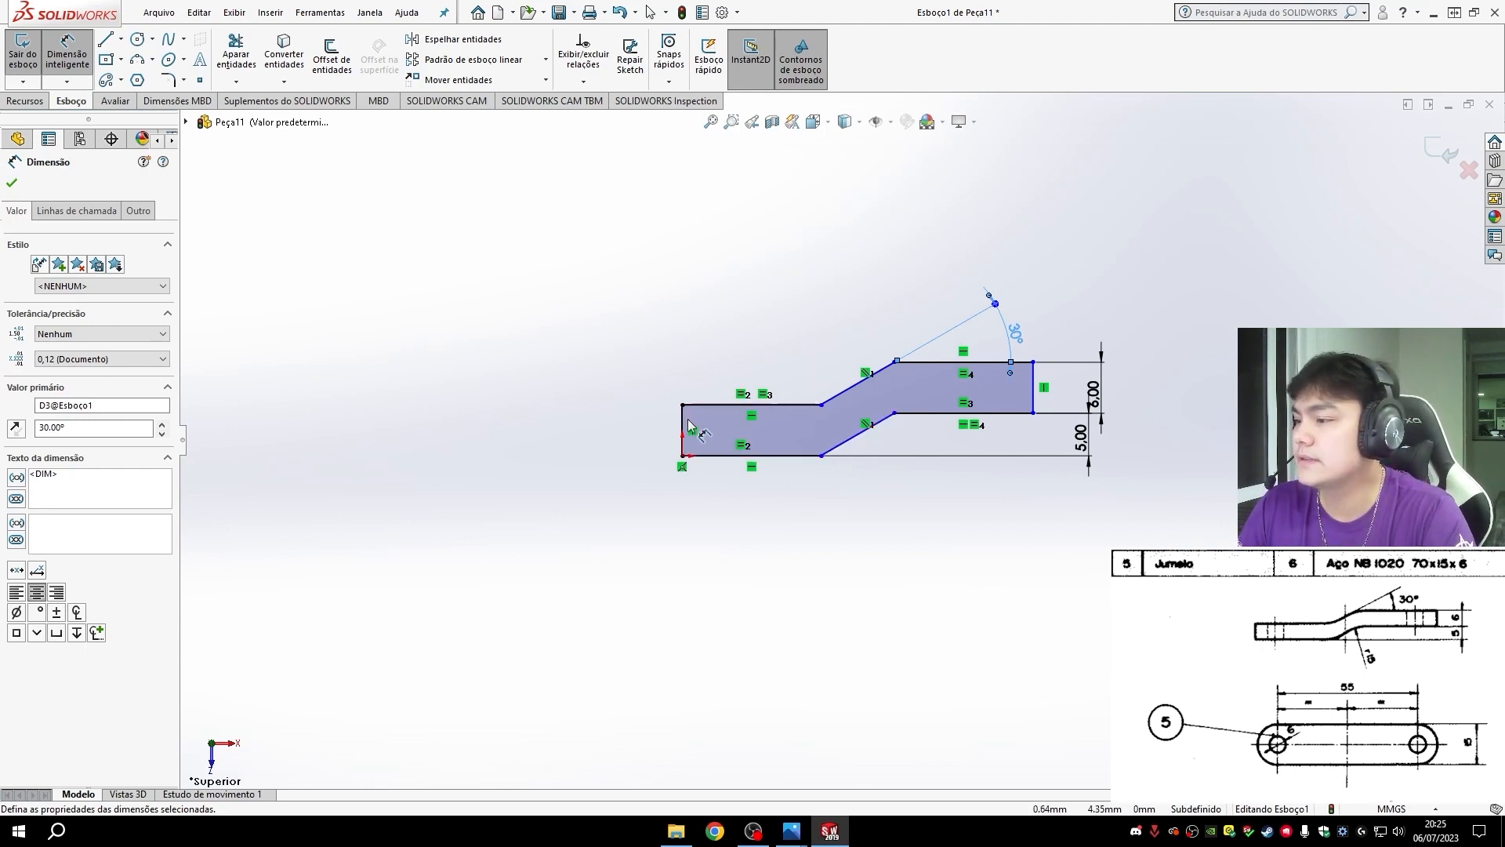
- Dimension the profile's overall length between its two vertical end edges as 70 mm
{"action": "left_click", "coordinate": [1034, 374]}
{"action": "left_click", "coordinate": [682, 430]}
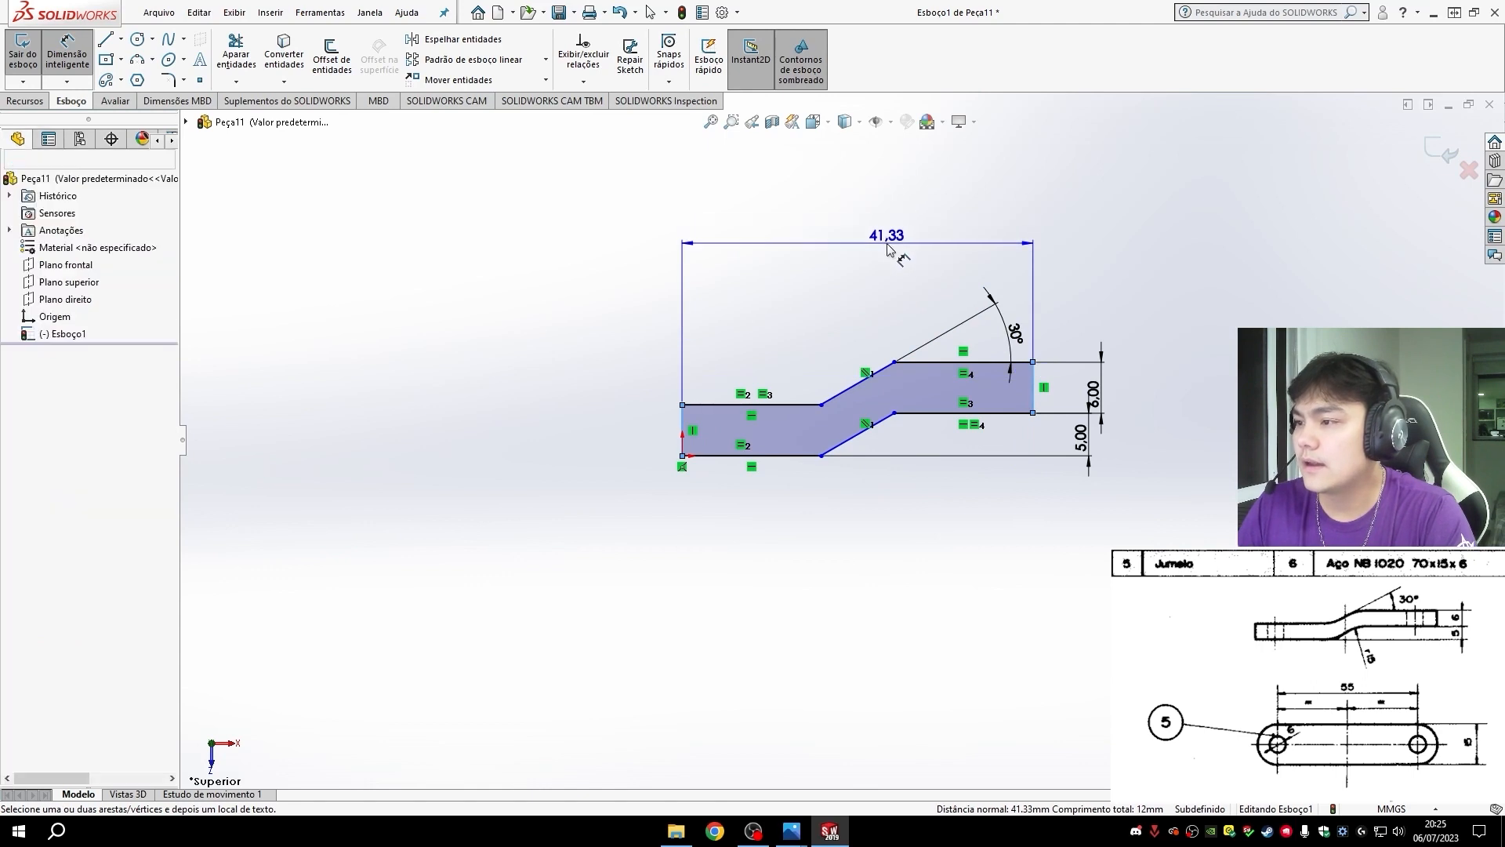
{"action": "left_click", "coordinate": [890, 239]}
{"action": "type", "text": "70"}
{"action": "key", "text": "Return"}
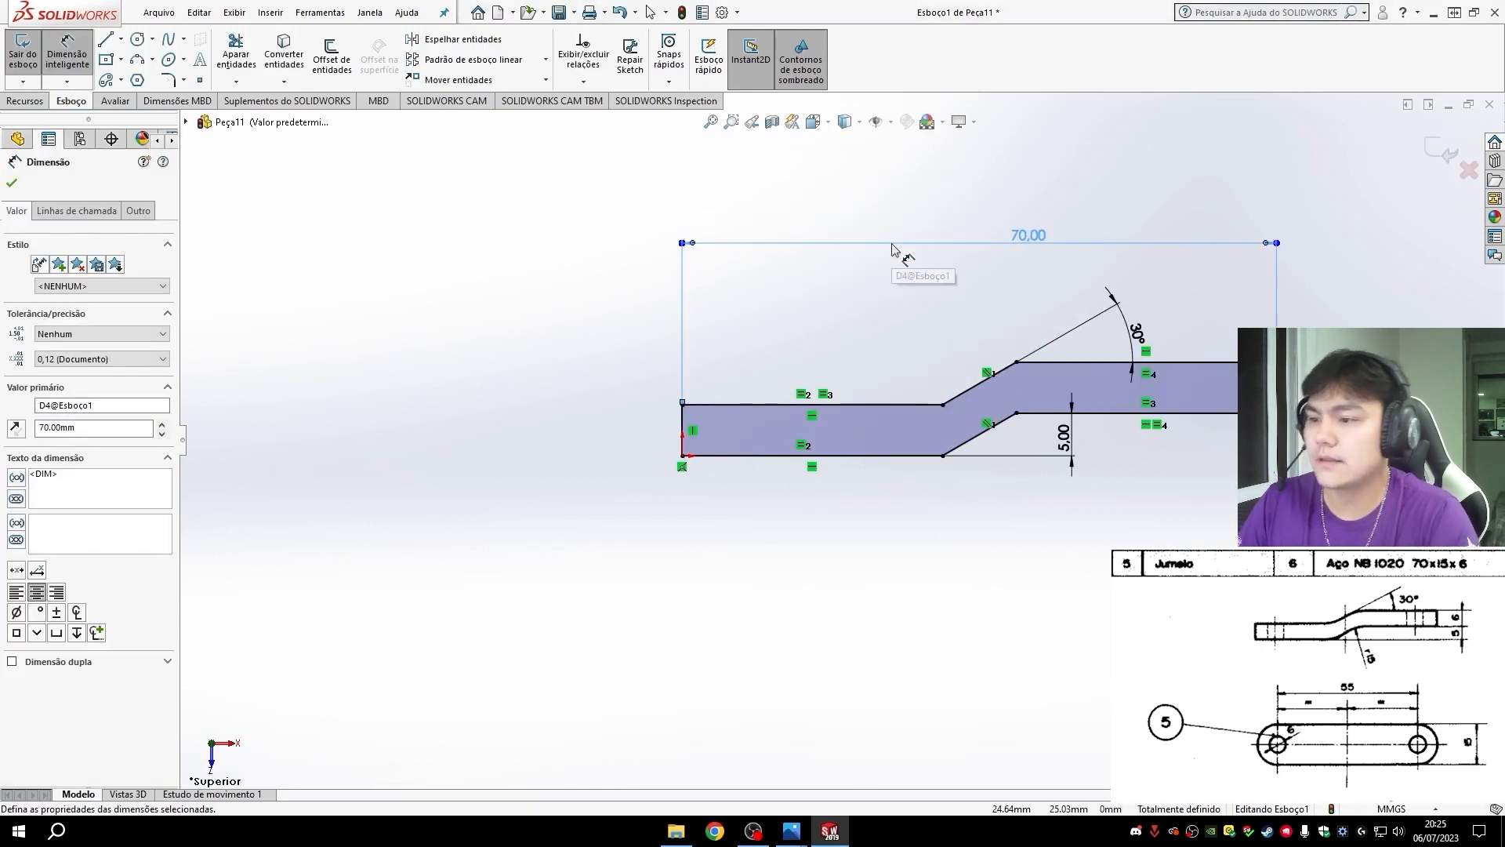
{"action": "scroll", "coordinate": [862, 435], "scroll_direction": "up", "scroll_amount": 3}
{"action": "scroll", "coordinate": [1066, 412], "scroll_direction": "down", "scroll_amount": 2}
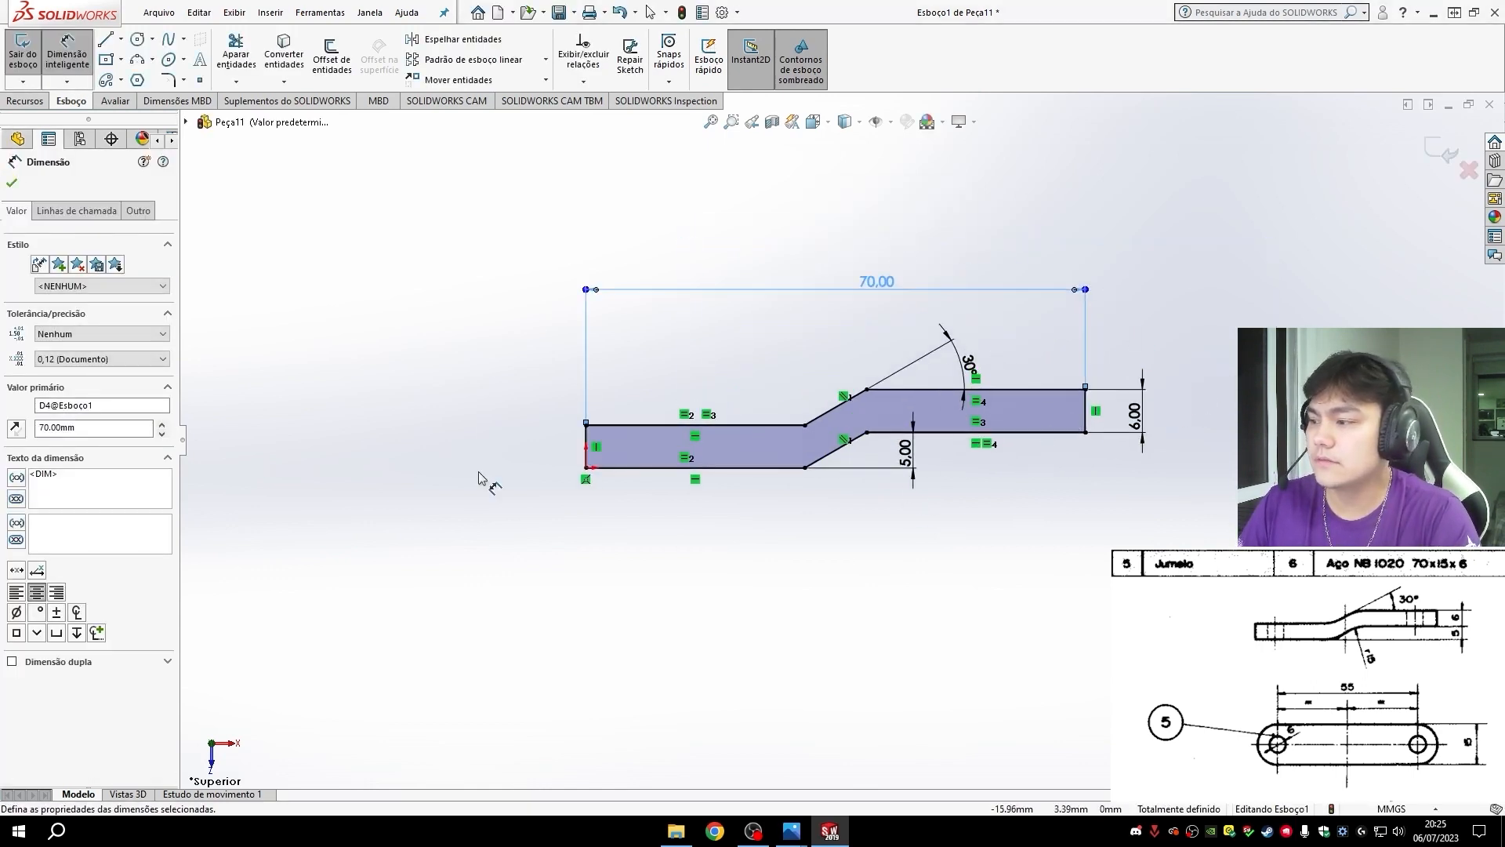
- Extrude the stepped profile to a blind depth of 15 mm
{"action": "left_click", "coordinate": [25, 100]}
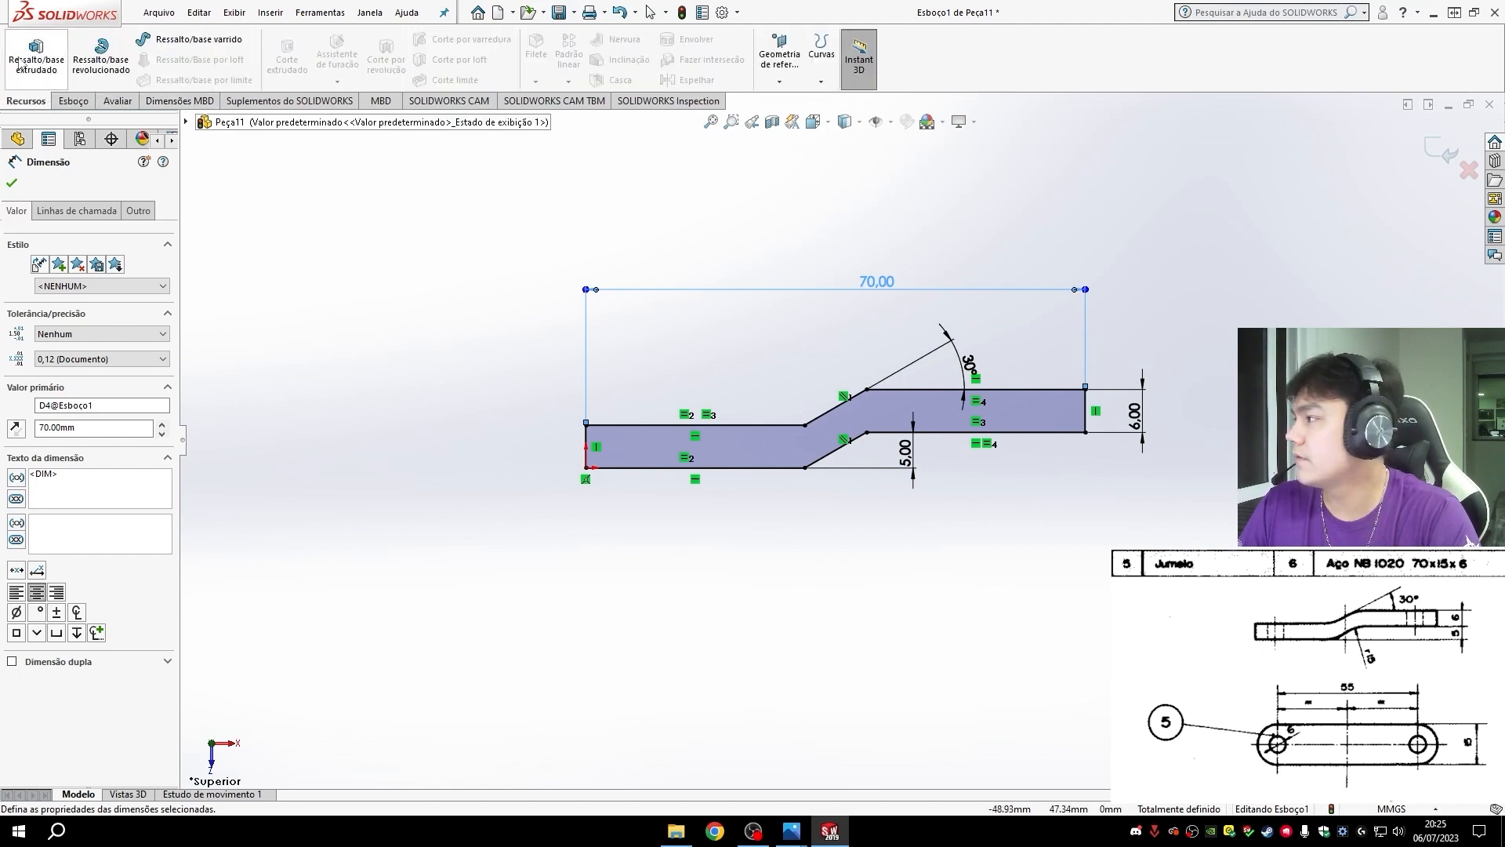
{"action": "left_click", "coordinate": [53, 78]}
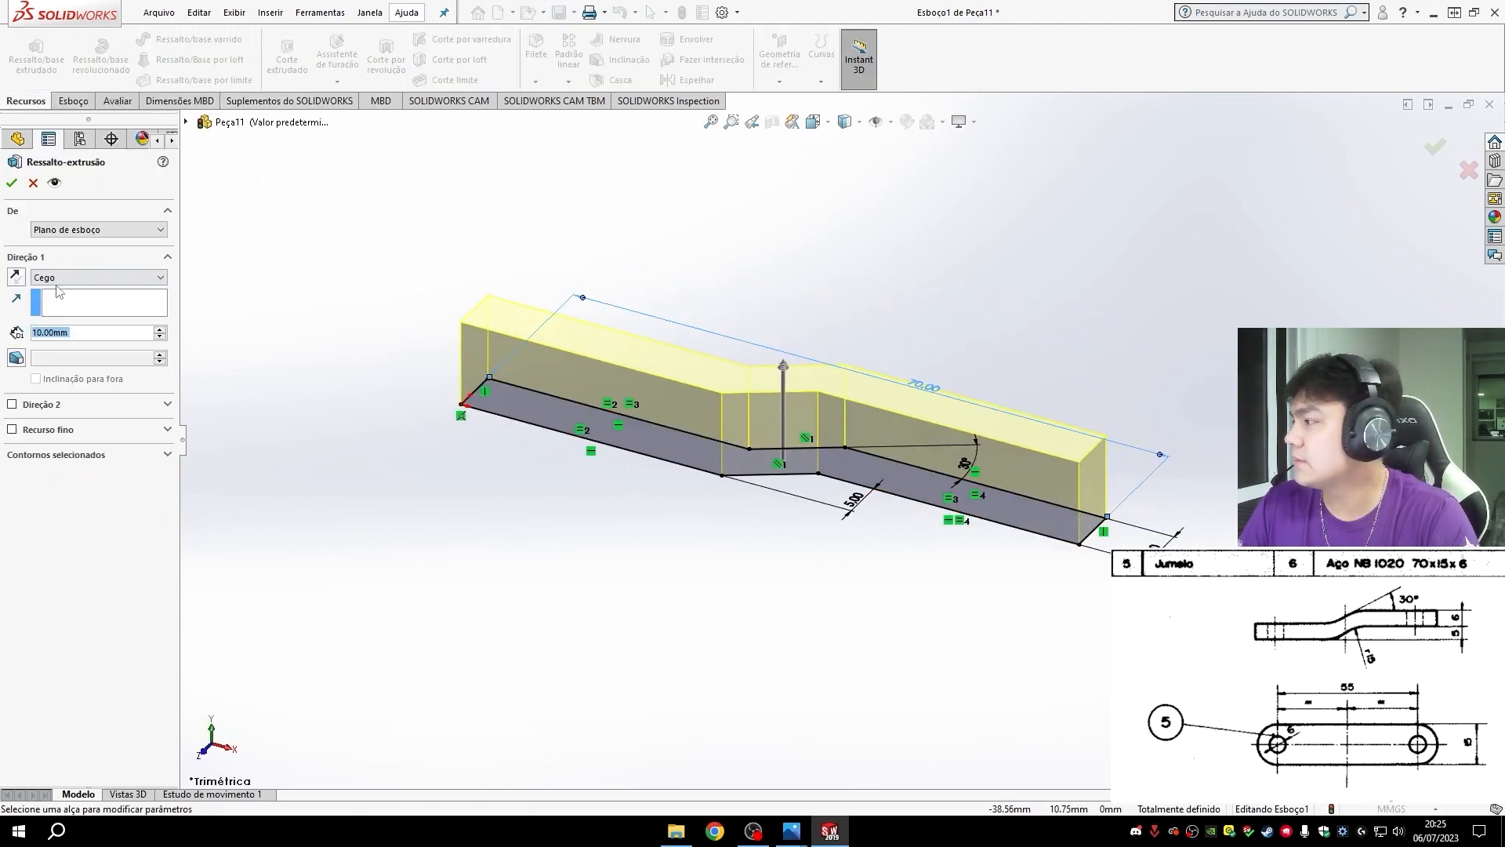
{"action": "double_click", "coordinate": [91, 332]}
{"action": "type", "text": "15"}
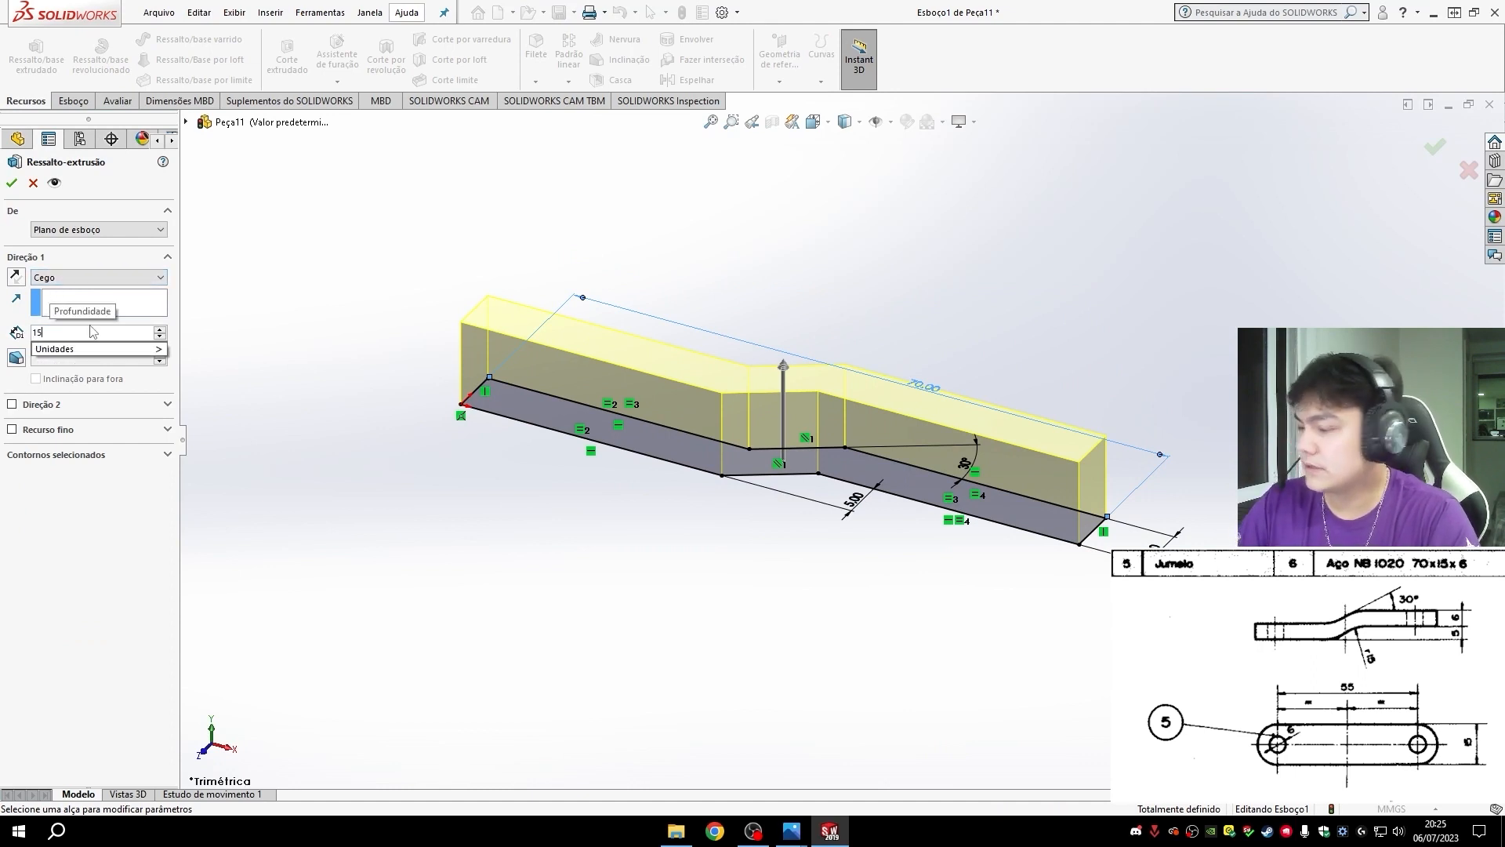
{"action": "key", "text": "Return"}
{"action": "left_click", "coordinate": [11, 183]}
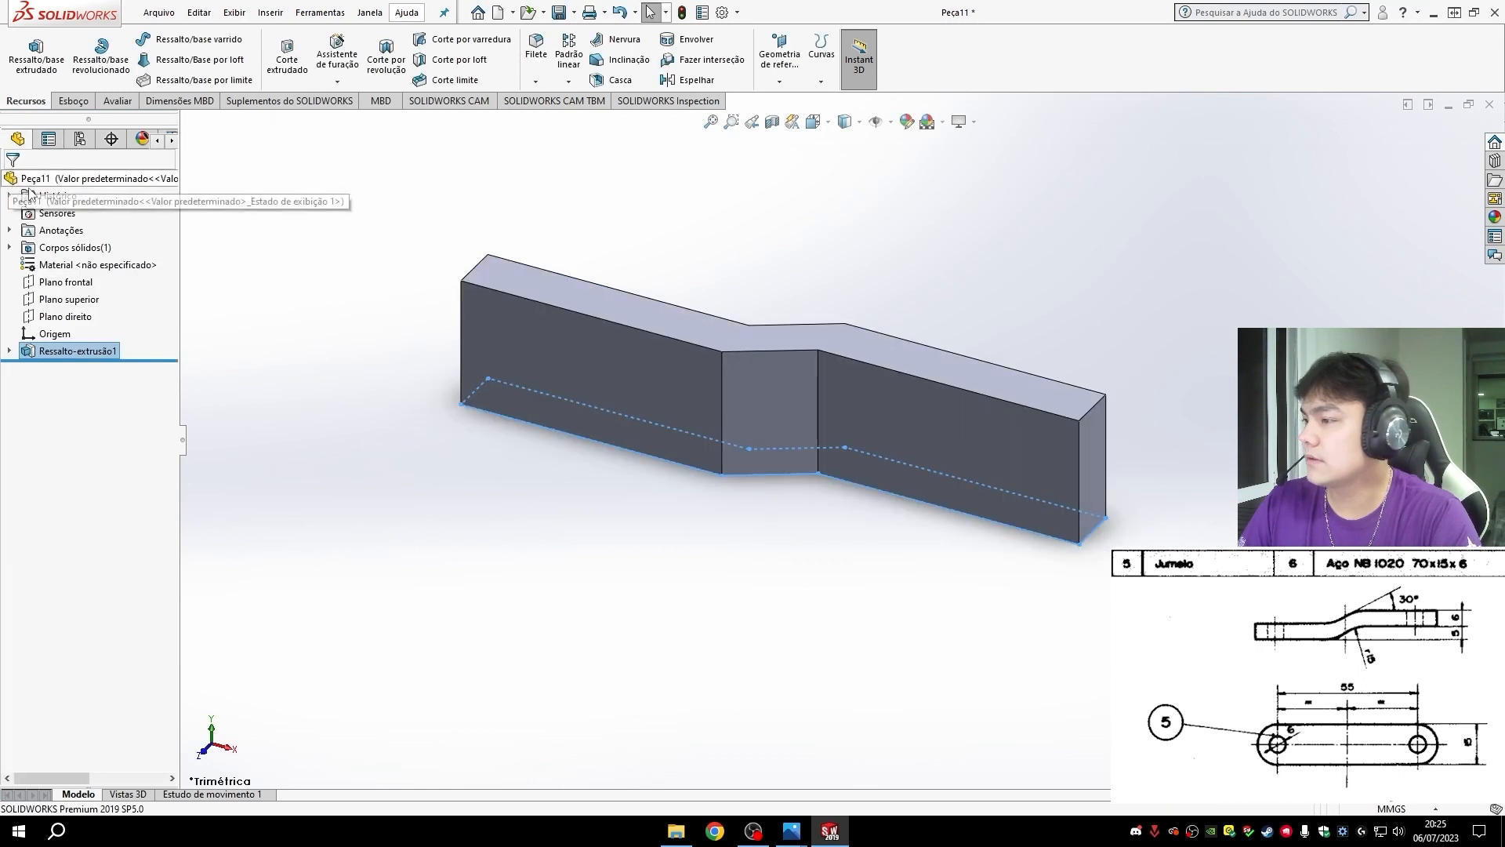
- Fillet the four short corner edges at the link's two ends with a 7.5 mm radius
{"action": "middle_click_drag", "start_coordinate": [932, 303], "coordinate": [731, 586]}
{"action": "key", "text": "ctrl+7"}
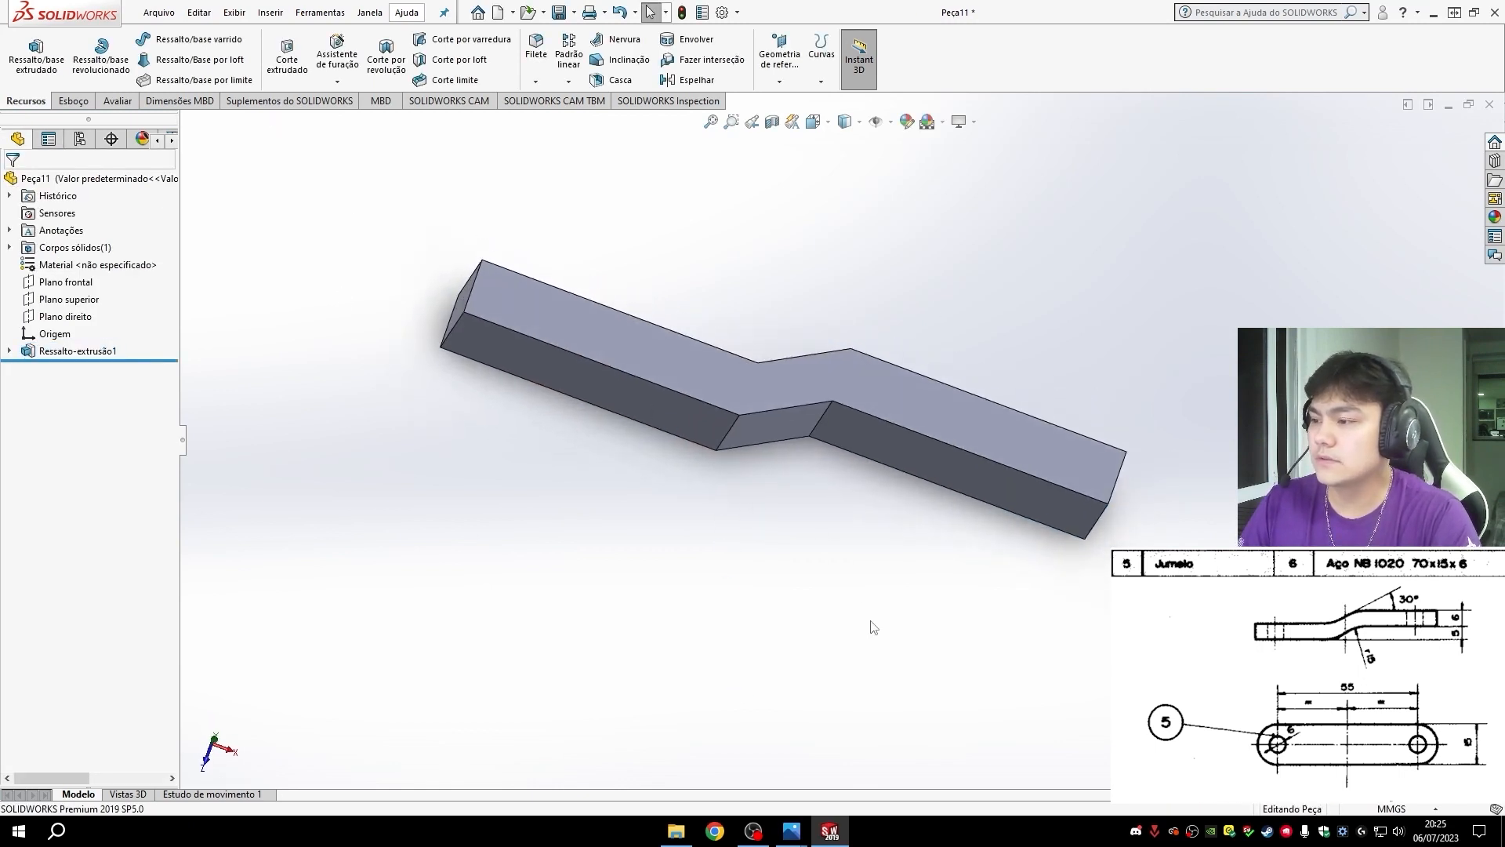
{"action": "scroll", "coordinate": [880, 501], "scroll_direction": "down", "scroll_amount": 5}
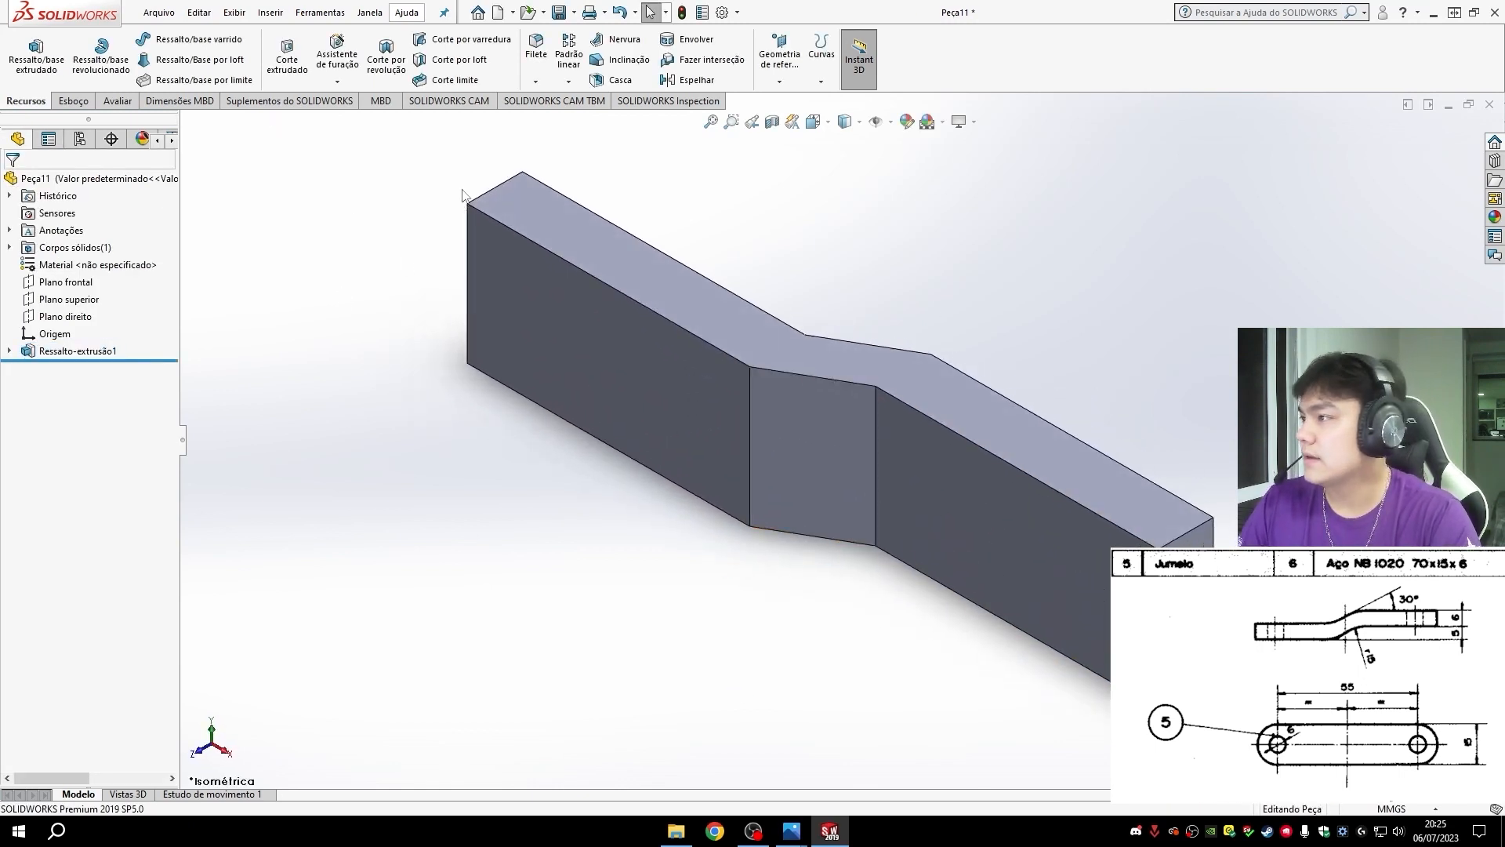
{"action": "left_click", "coordinate": [535, 62]}
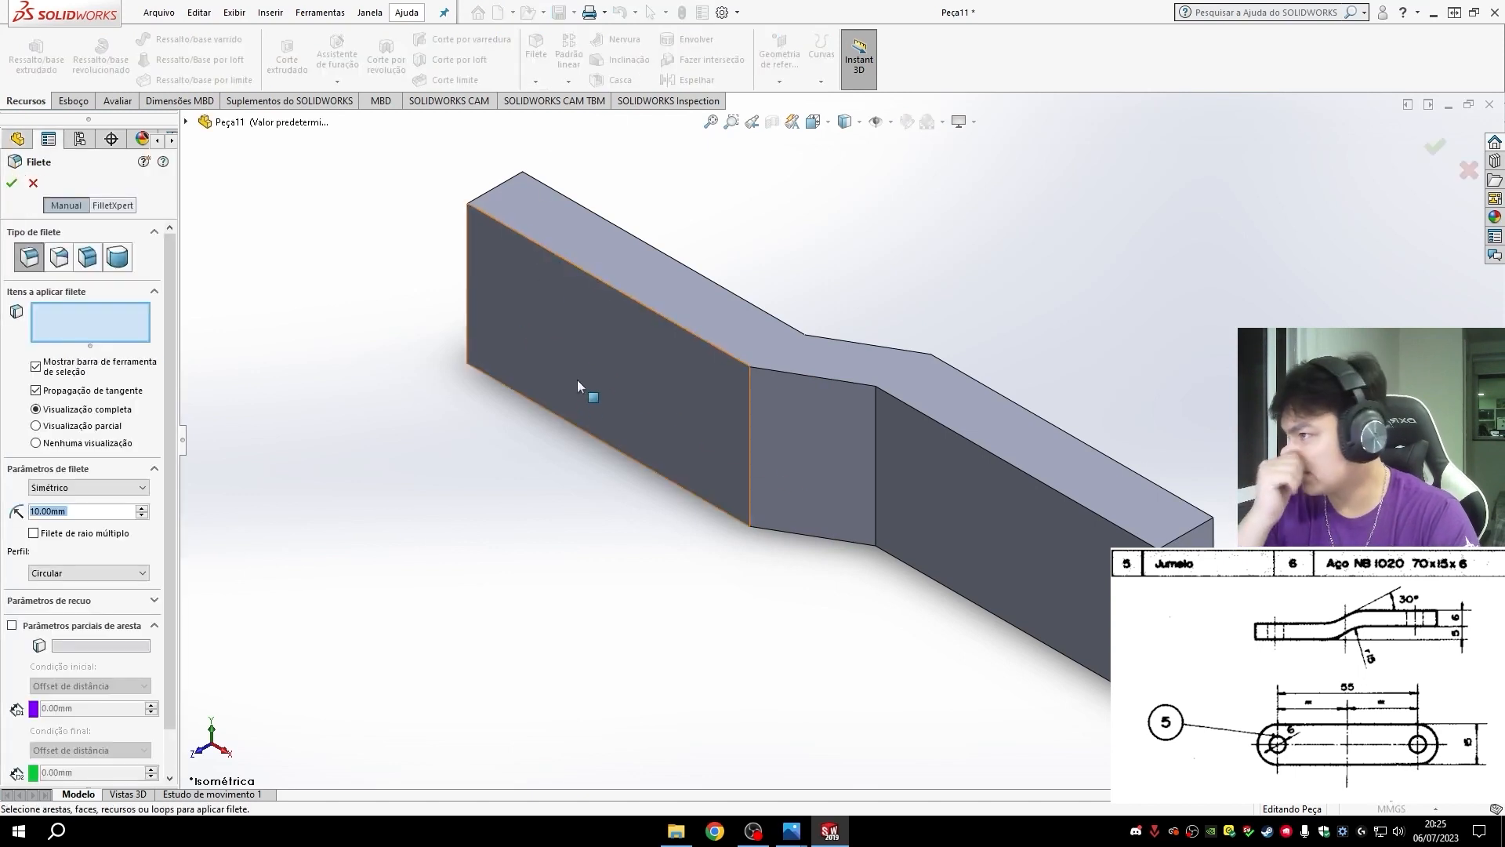
{"action": "middle_click_drag", "start_coordinate": [588, 393], "coordinate": [1067, 462]}
{"action": "left_click", "coordinate": [673, 353]}
{"action": "left_click", "coordinate": [901, 318]}
{"action": "left_click", "coordinate": [949, 606]}
{"action": "left_click", "coordinate": [1066, 537]}
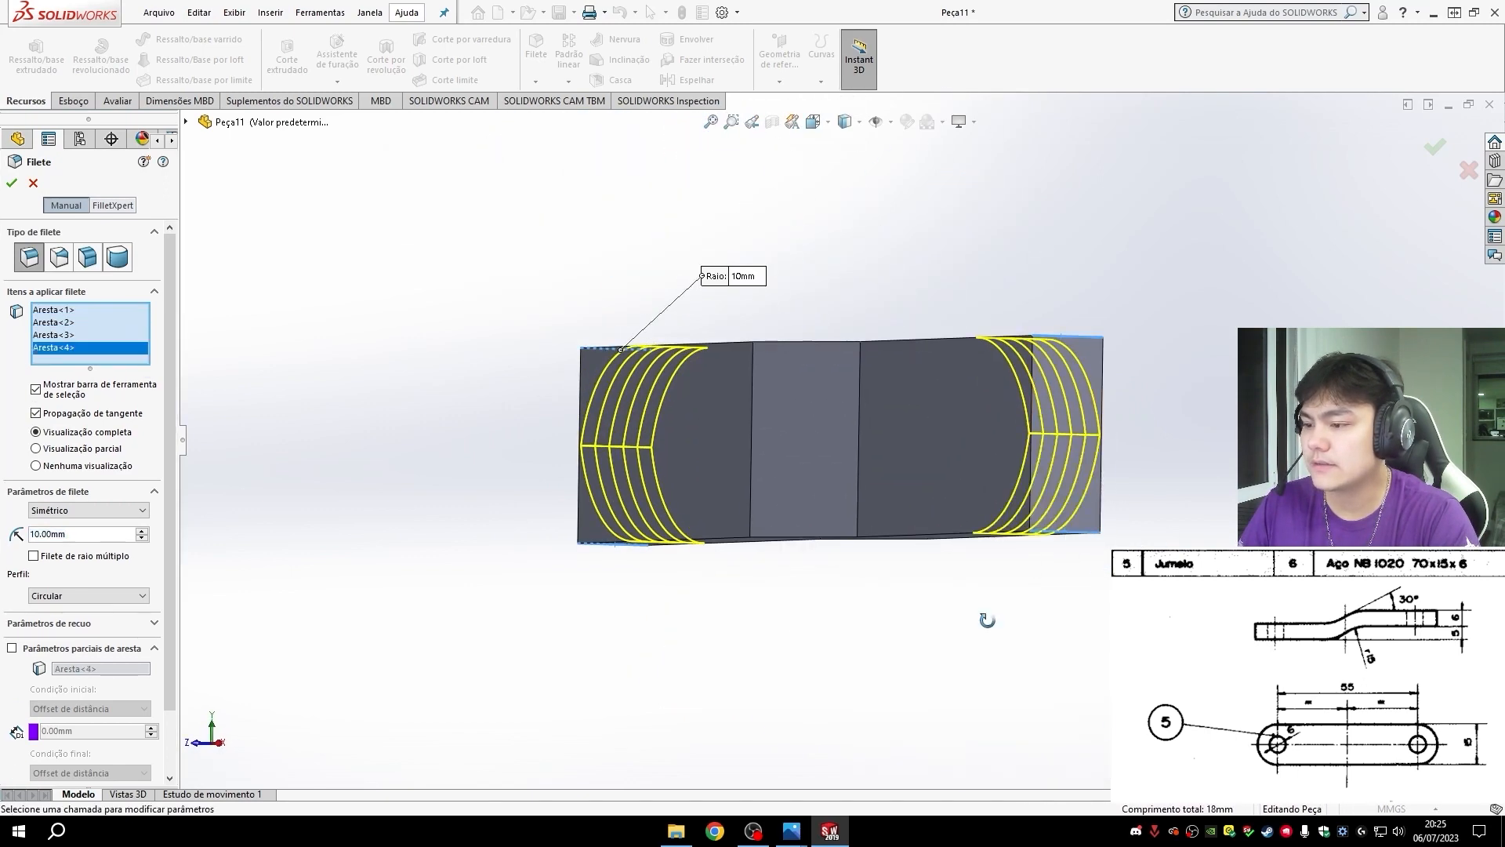
{"action": "middle_click_drag", "start_coordinate": [984, 618], "coordinate": [1092, 665]}
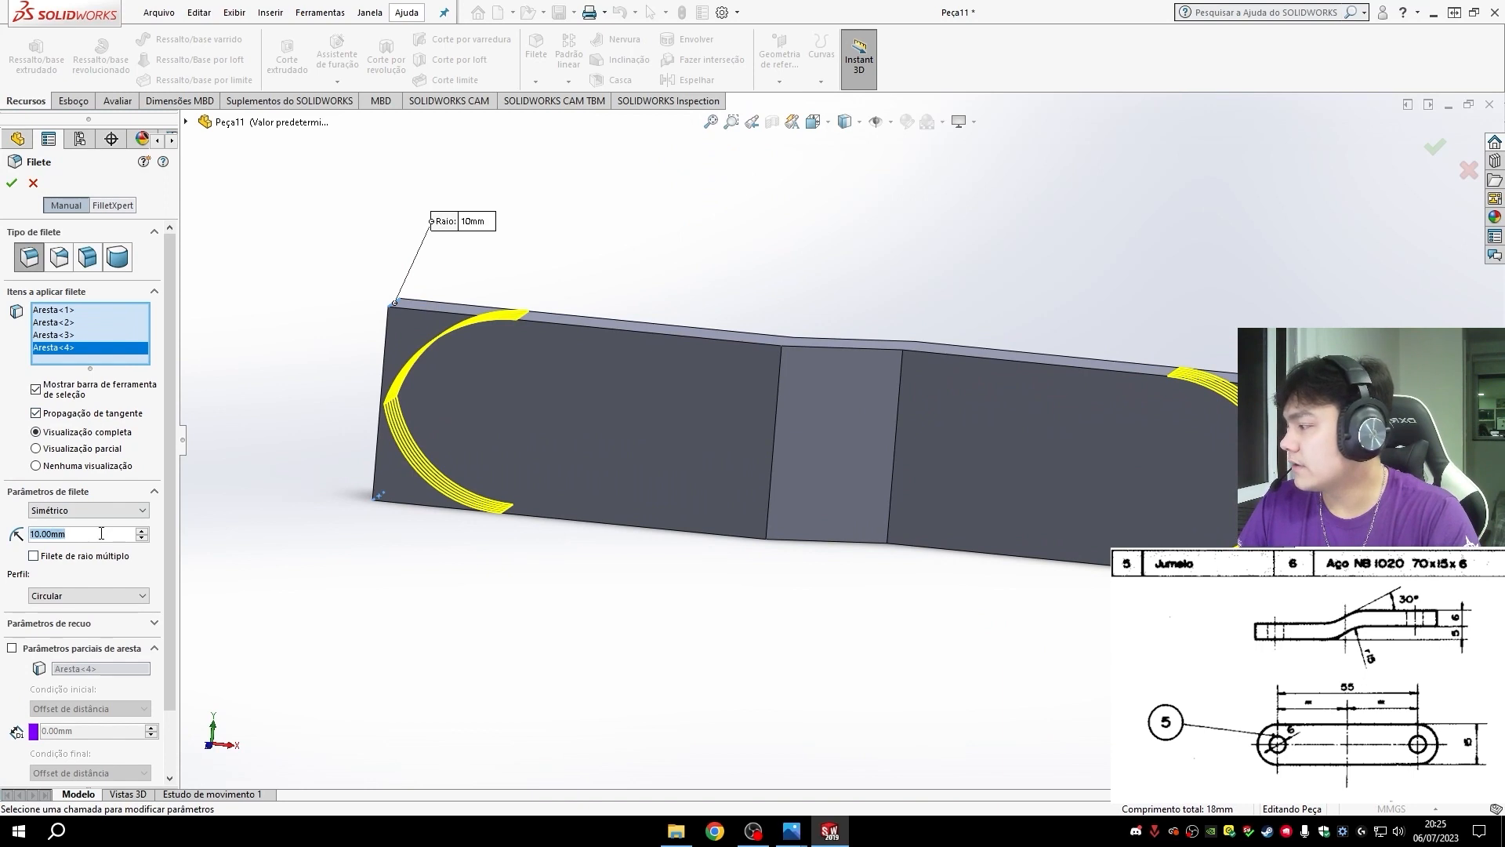
{"action": "type", "text": "7.5"}
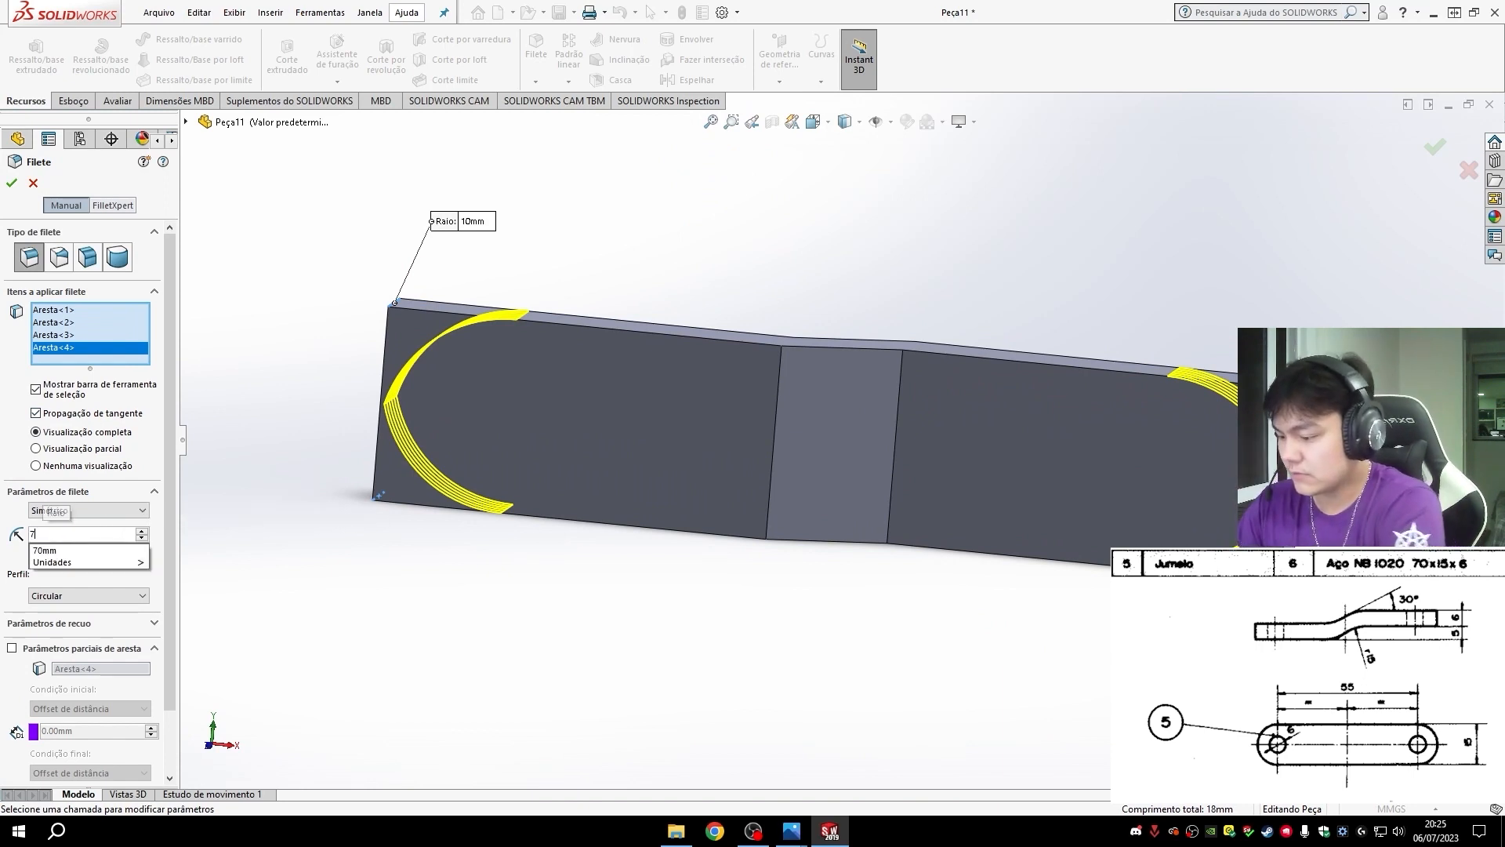
{"action": "key", "text": "Return"}
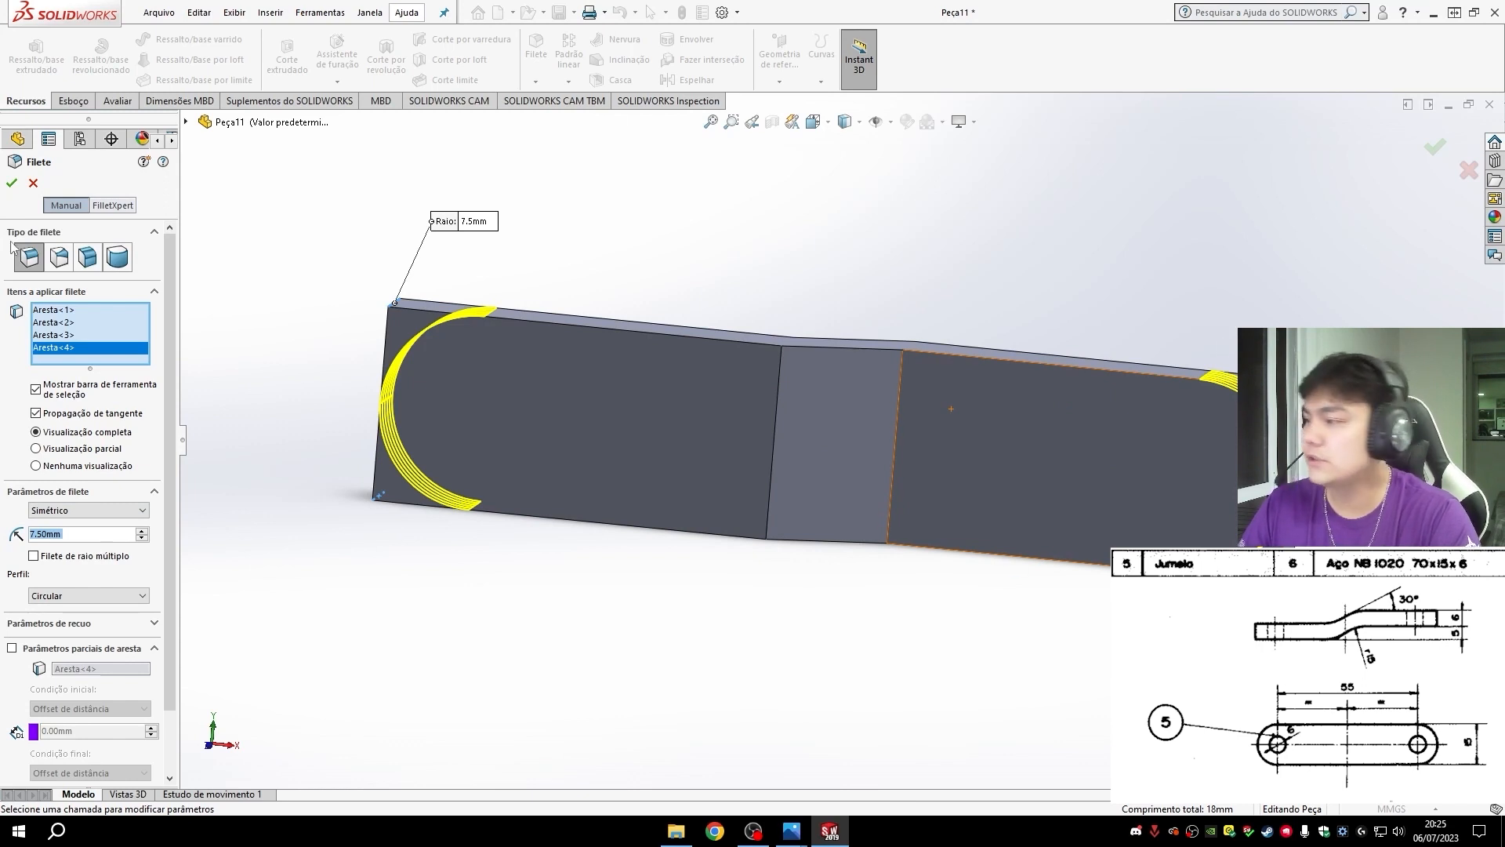
{"action": "left_click", "coordinate": [12, 184]}
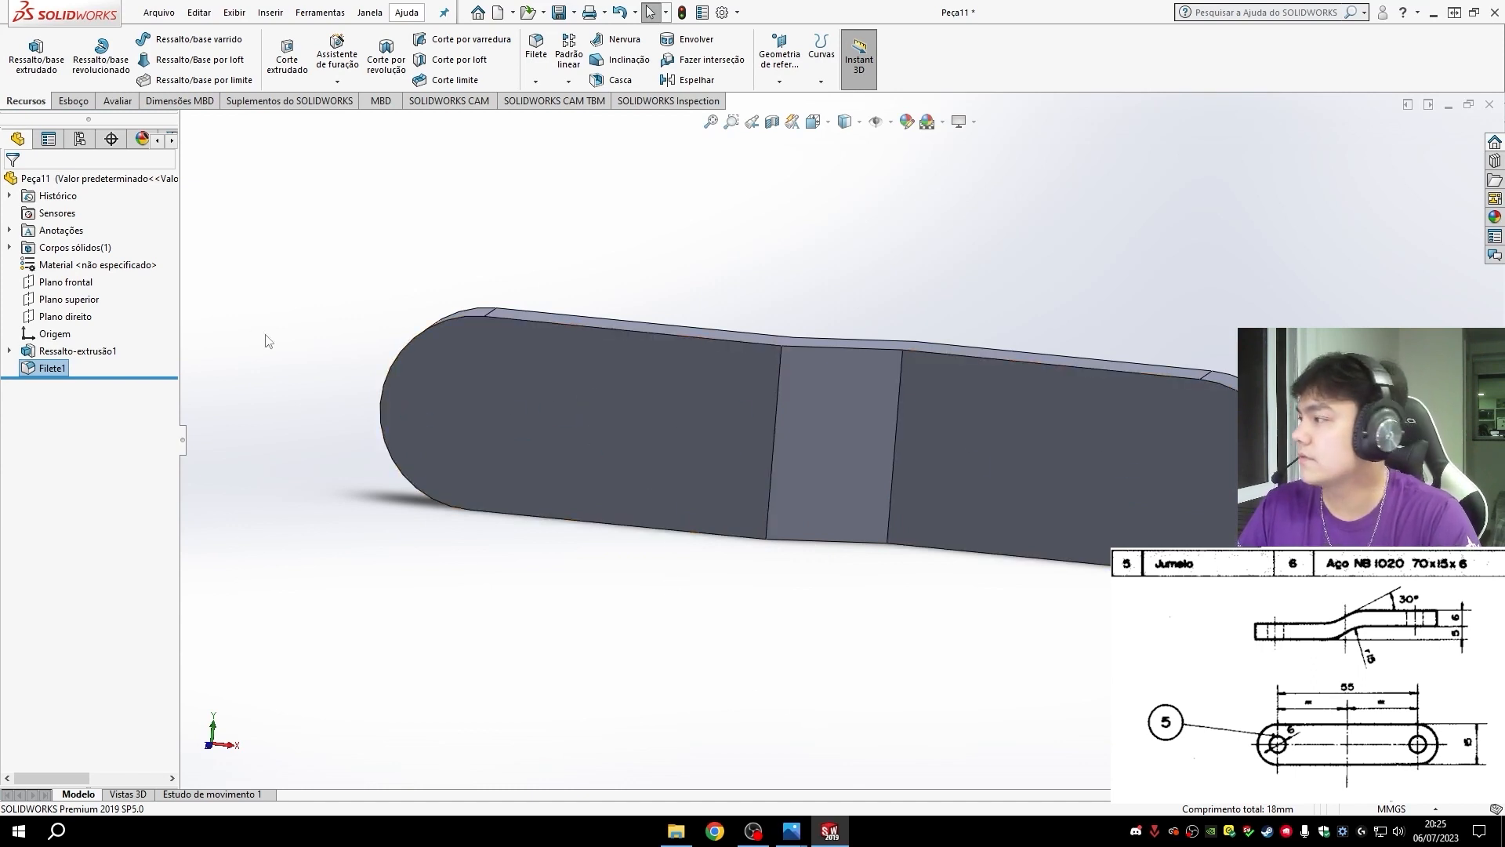
- Sketch a circle about 4.2 mm in diameter on the origin-side arm's flat face, concentric with its rounded end
{"action": "left_click", "coordinate": [536, 428]}
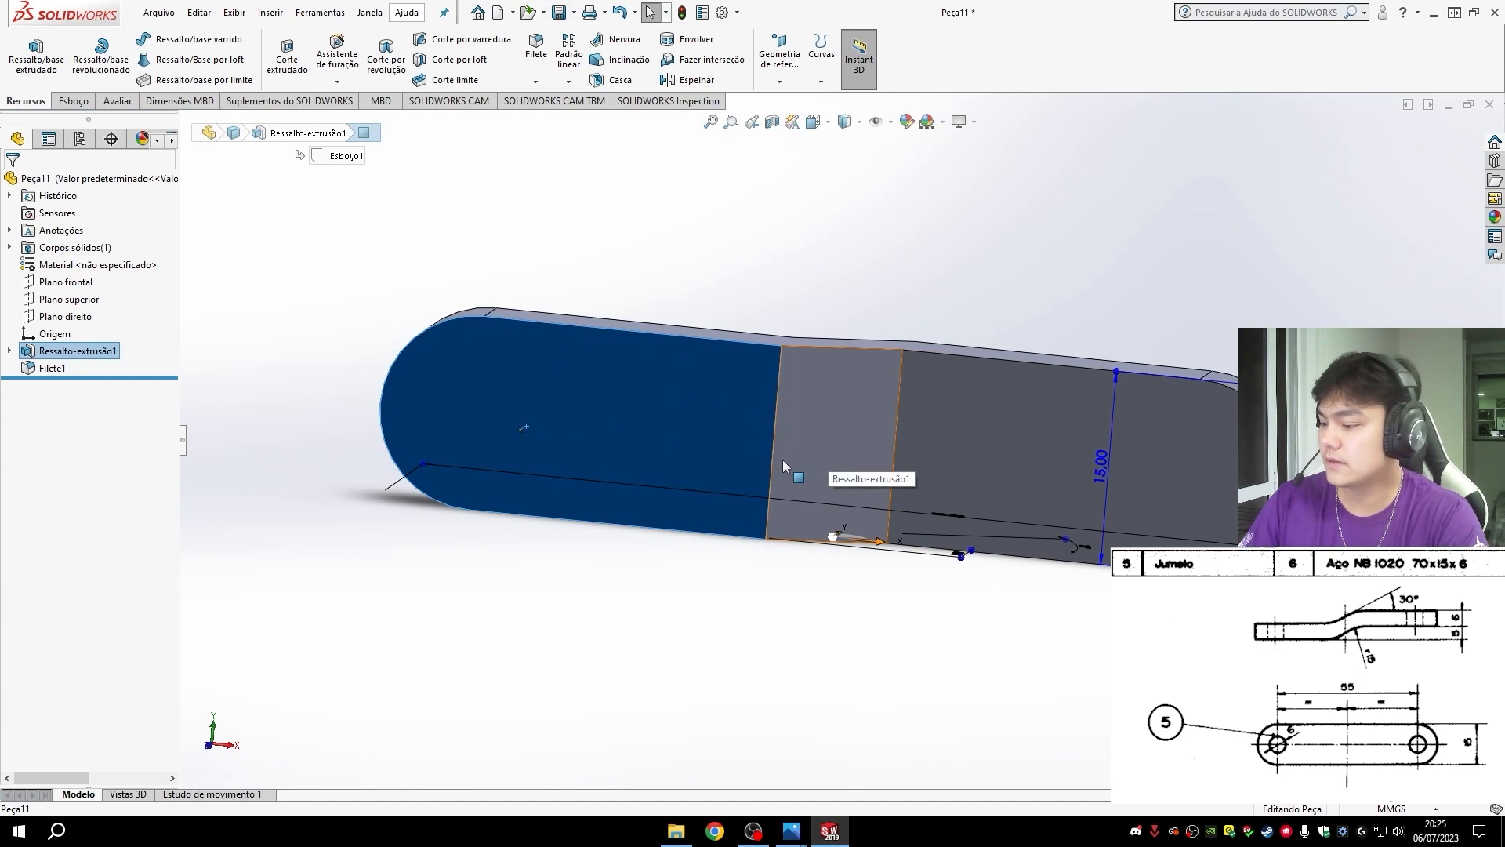
{"action": "key", "text": "ctrl+8"}
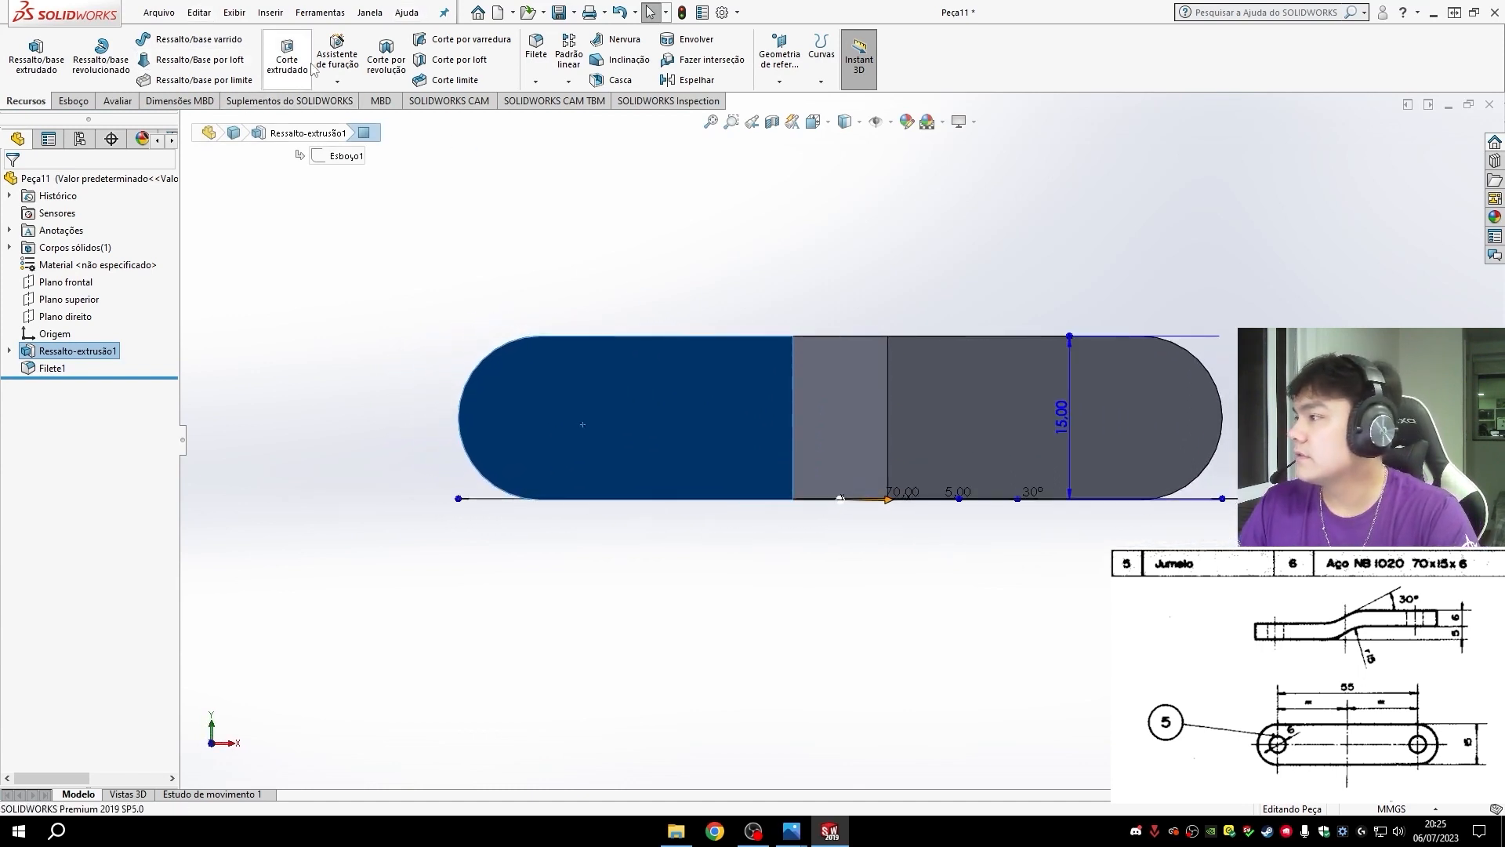
{"action": "left_click", "coordinate": [74, 100]}
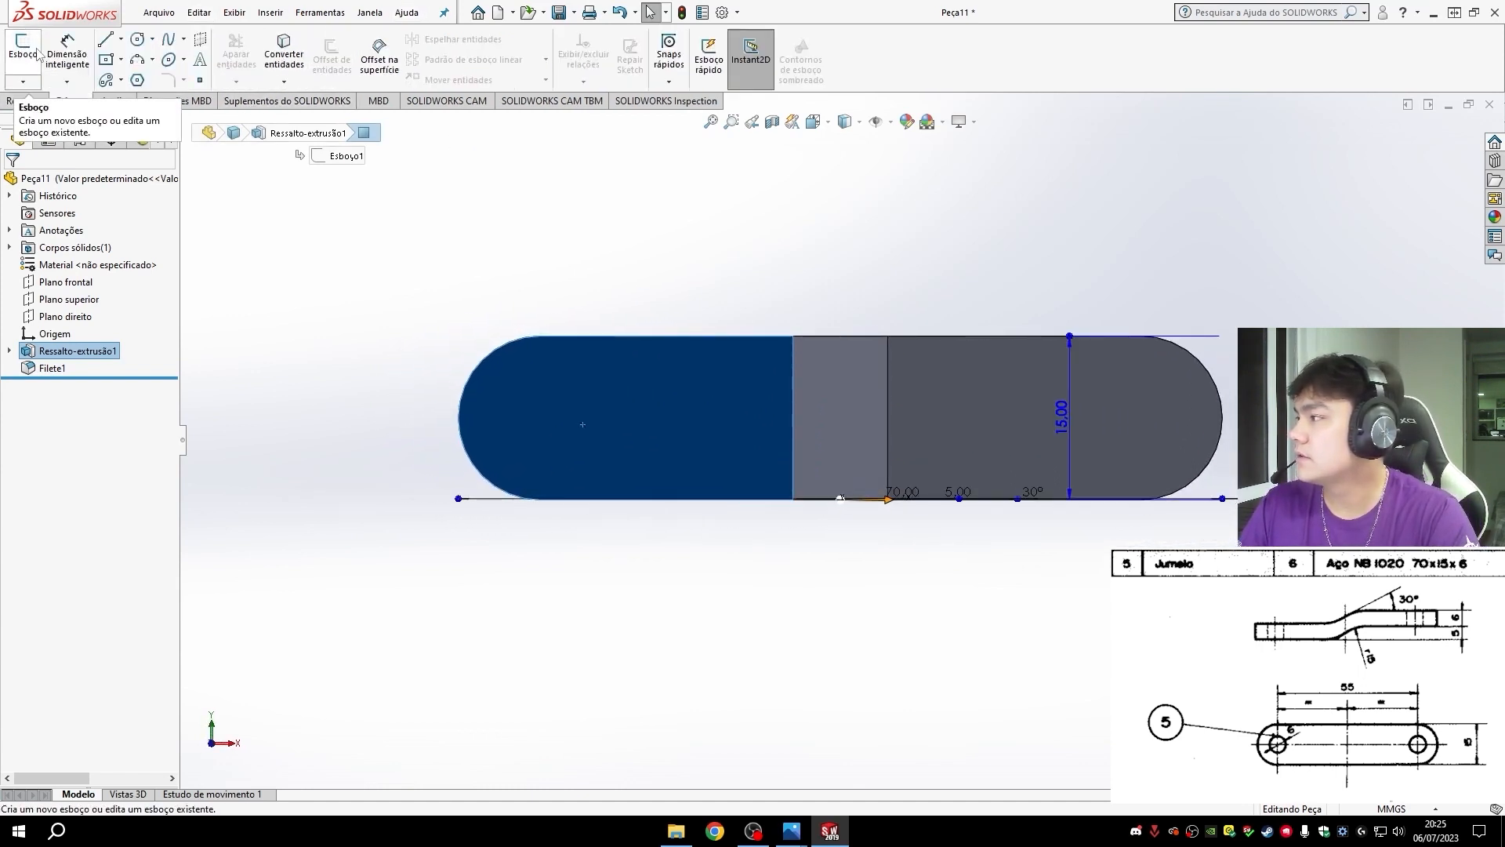
{"action": "left_click", "coordinate": [38, 59]}
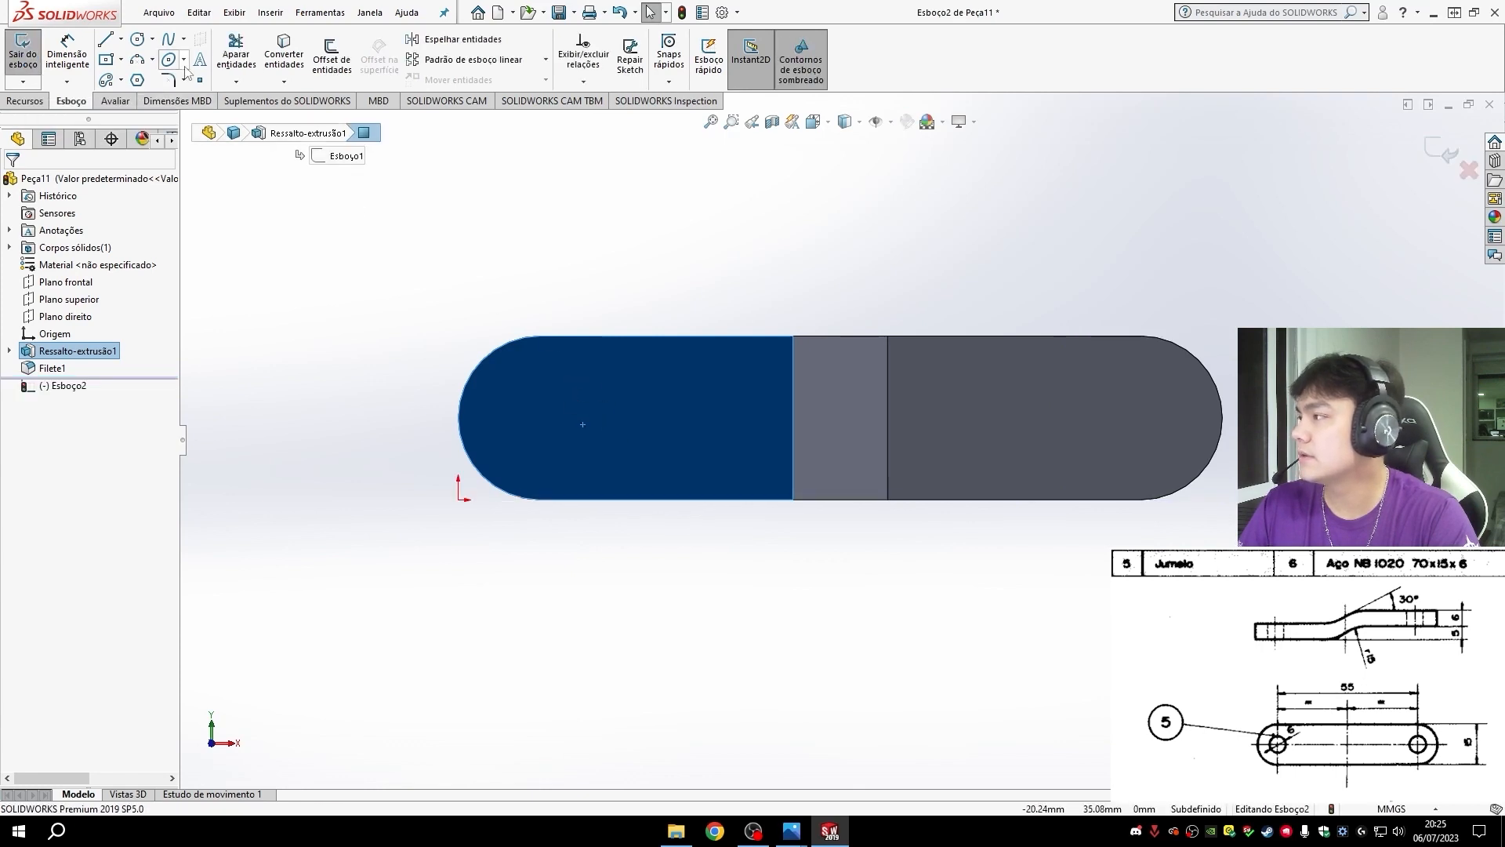
{"action": "left_click", "coordinate": [137, 39]}
{"action": "scroll", "coordinate": [564, 380], "scroll_direction": "down", "scroll_amount": 2}
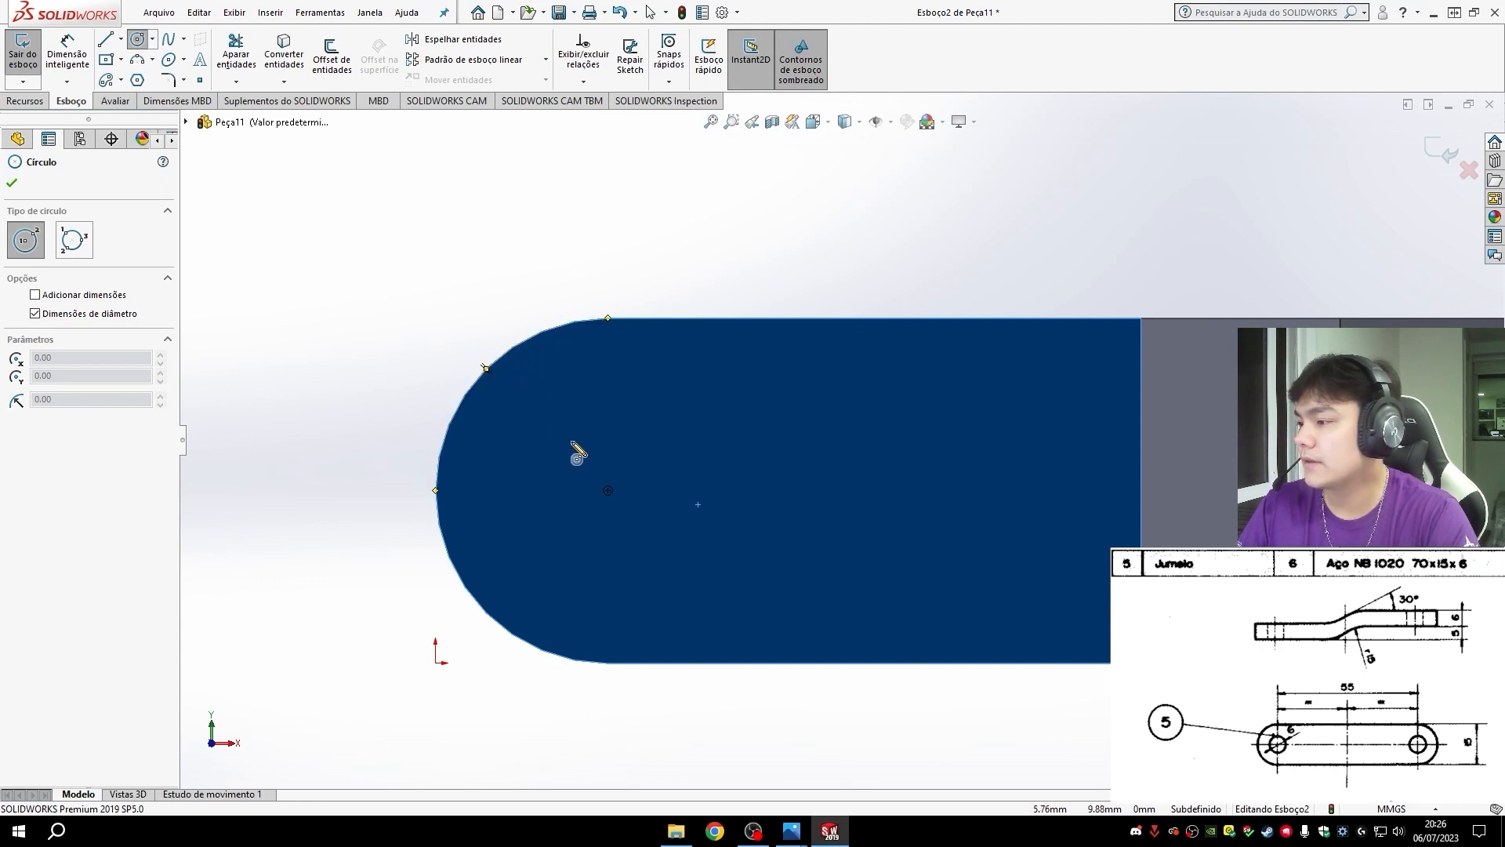
{"action": "left_click", "coordinate": [609, 491]}
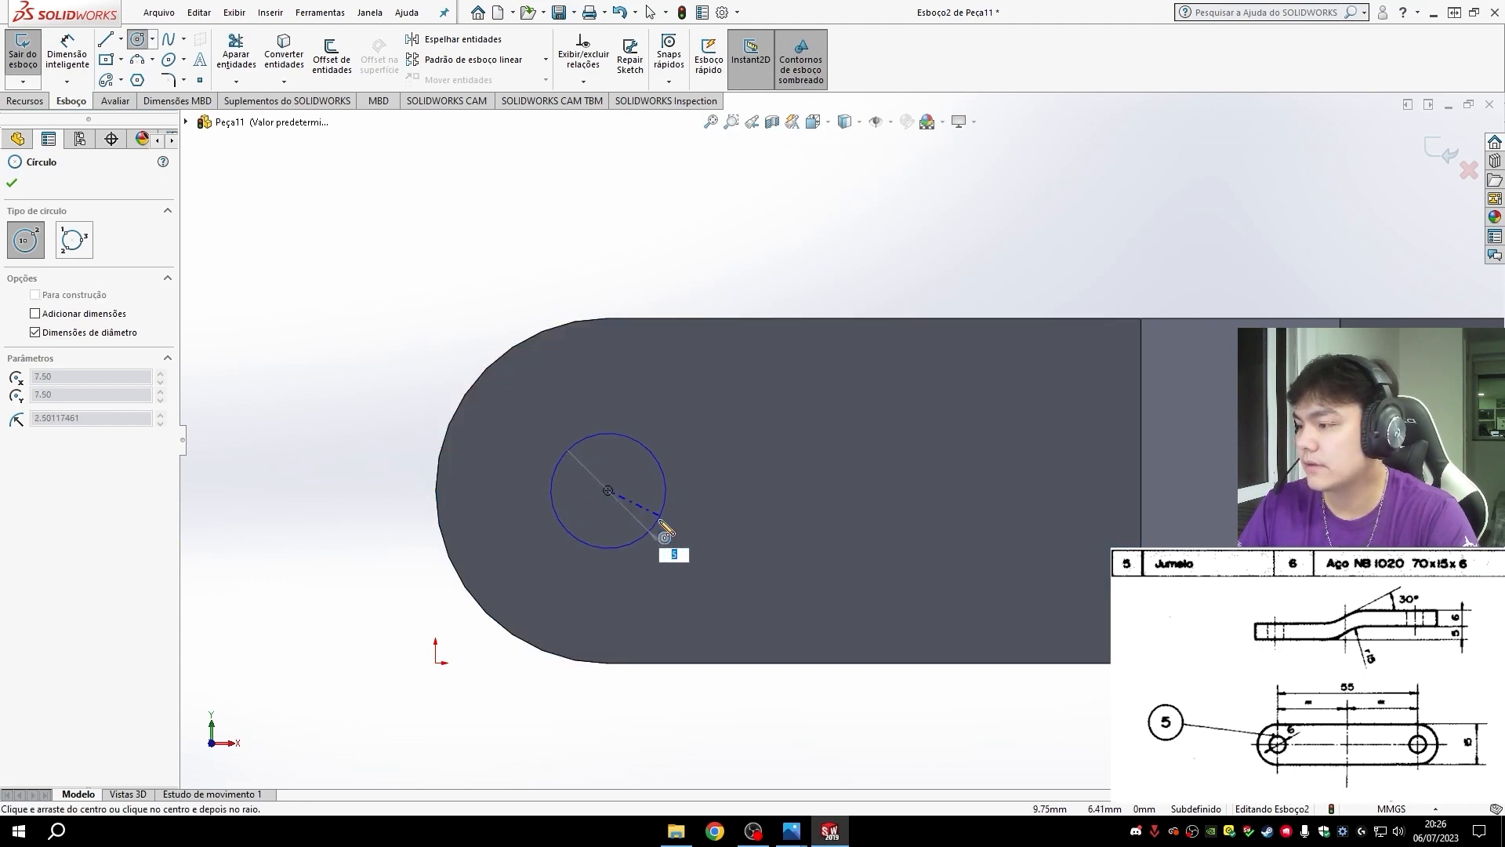
{"action": "left_click", "coordinate": [649, 518]}
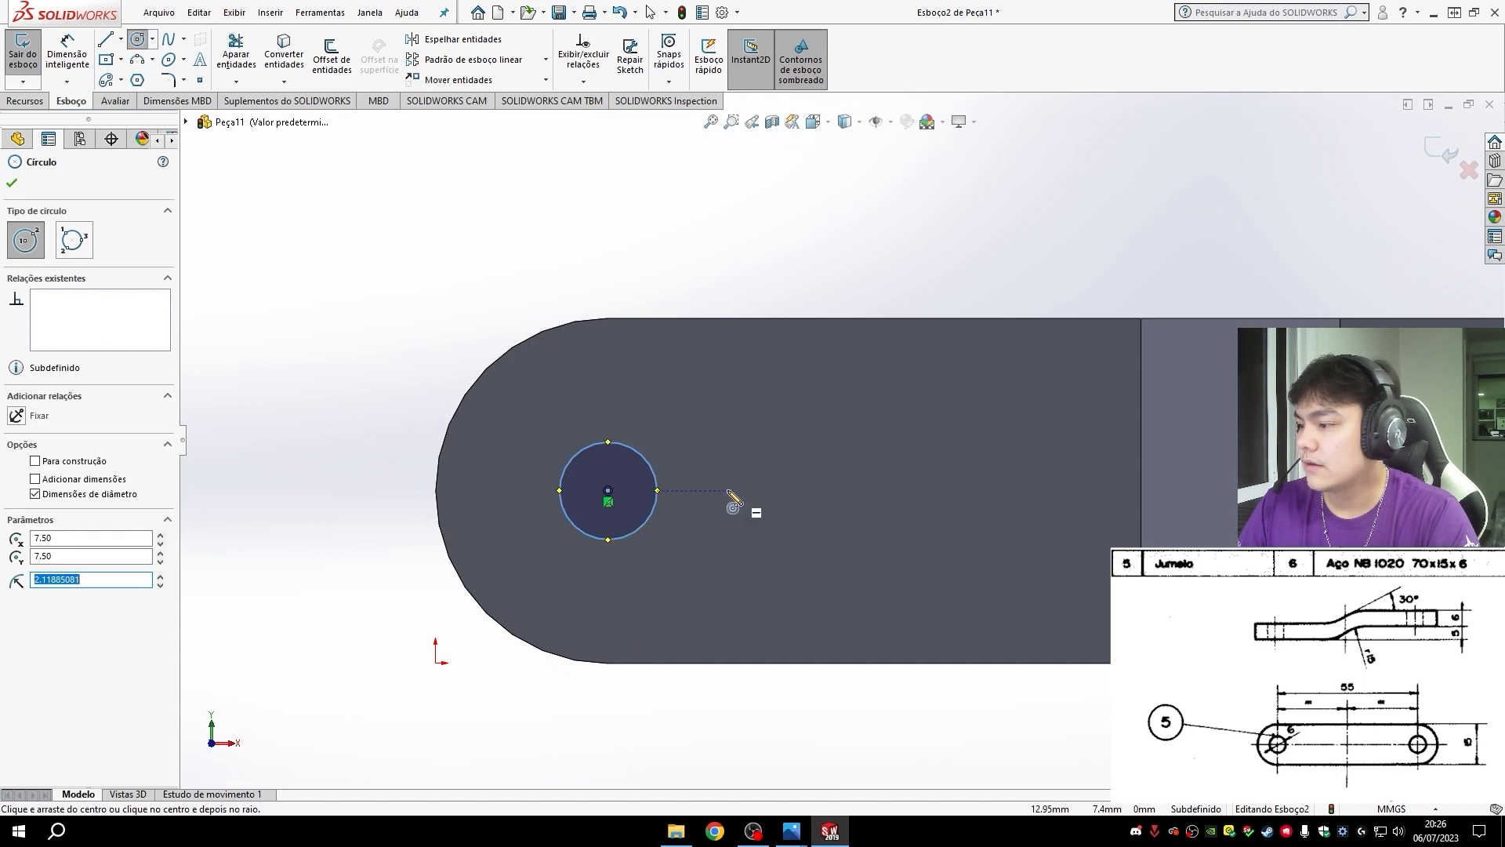
- Dimension the diameter of the circle at the origin-side end as 6 mm
{"action": "left_click", "coordinate": [68, 55]}
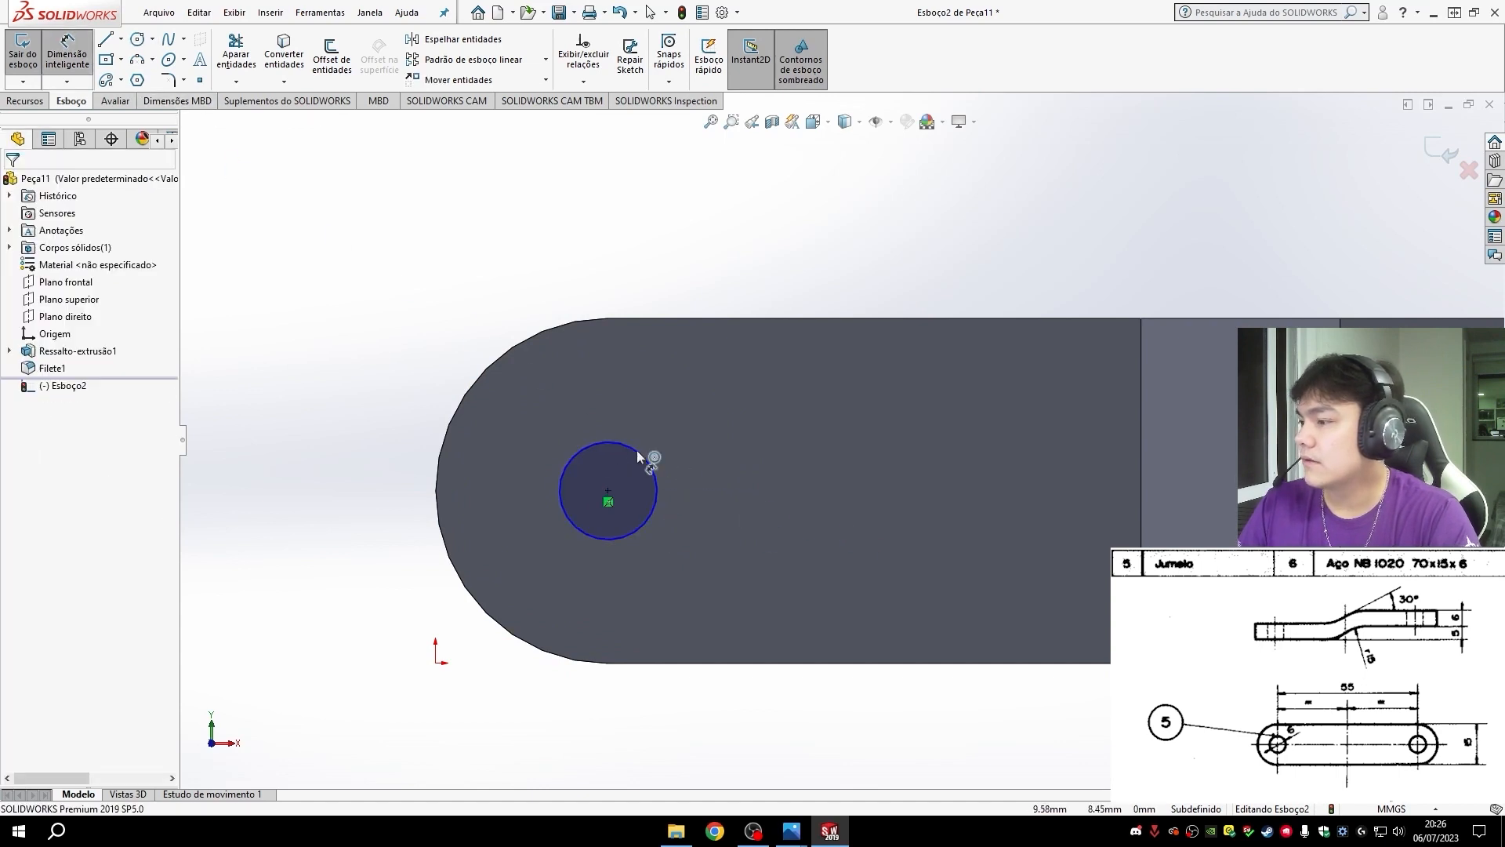
{"action": "left_click", "coordinate": [657, 503]}
{"action": "left_click", "coordinate": [738, 507]}
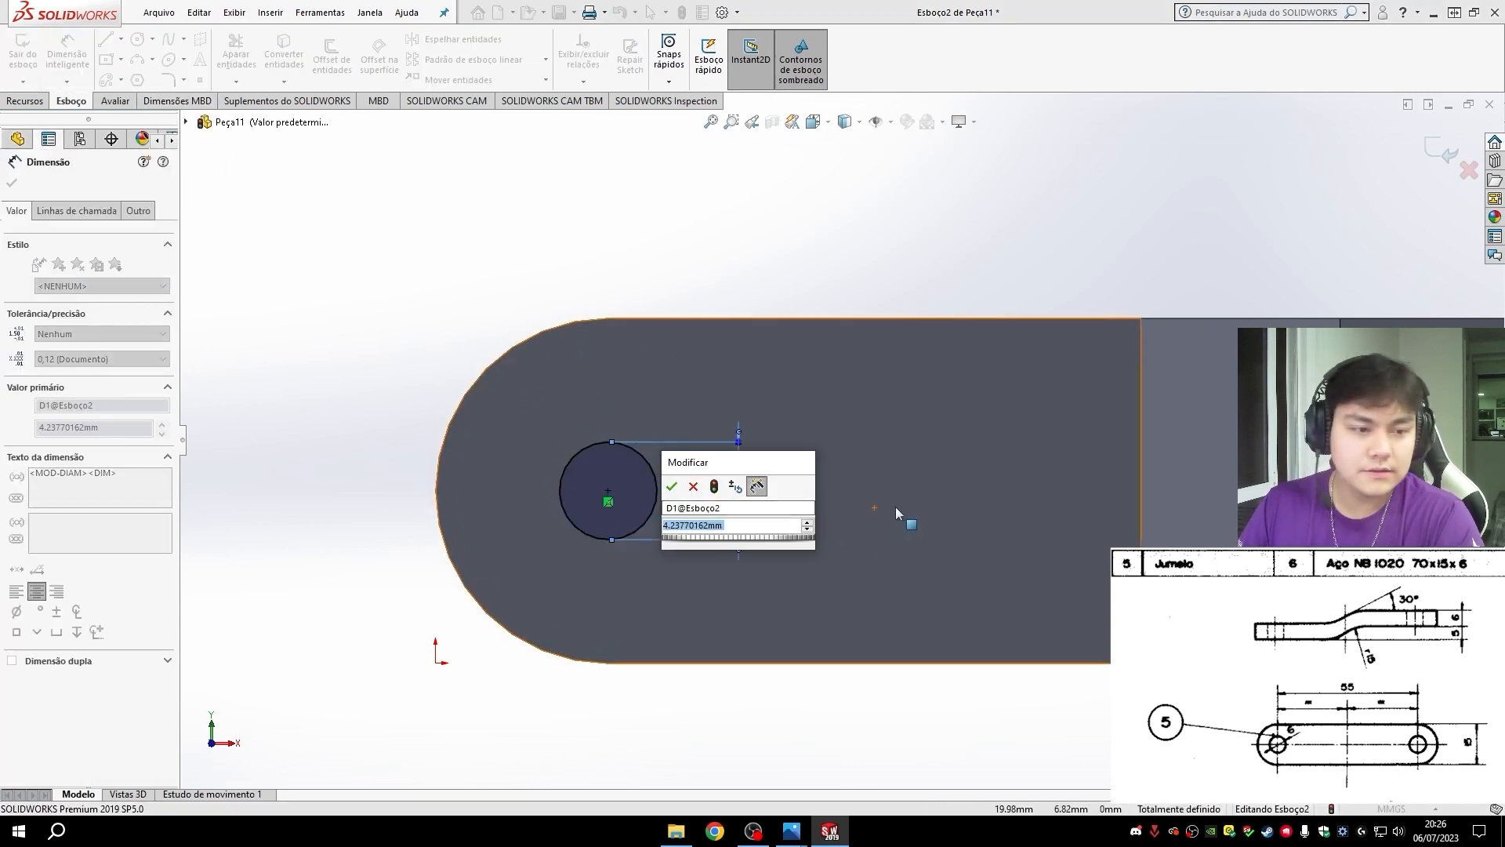
{"action": "type", "text": "6"}
{"action": "key", "text": "Return"}
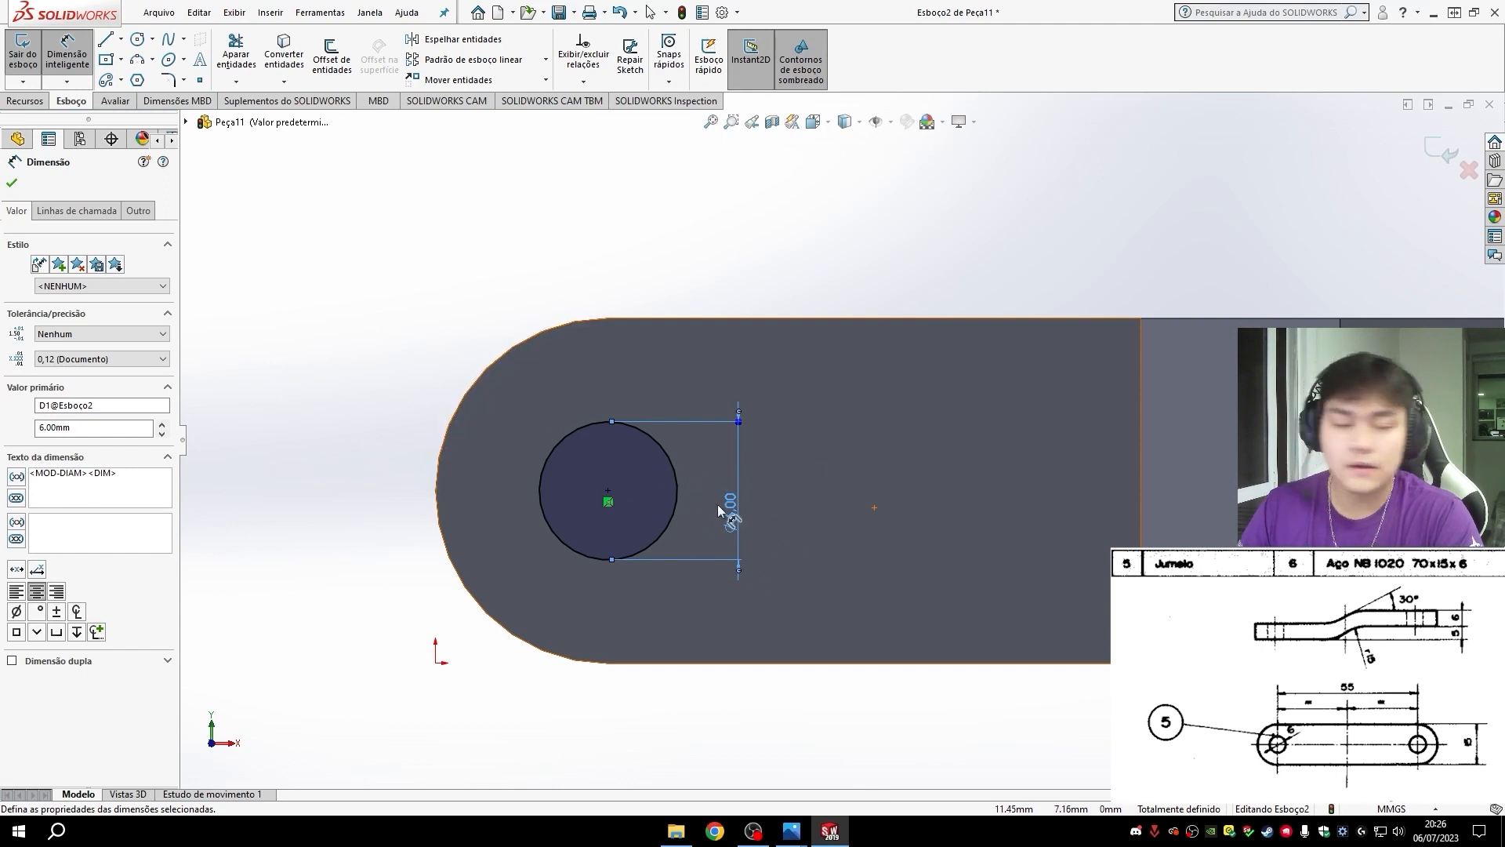
- Sketch a second circle about 5.6 mm in diameter, concentric with the link's opposite rounded end
{"action": "scroll", "coordinate": [852, 565], "scroll_direction": "up", "scroll_amount": 5}
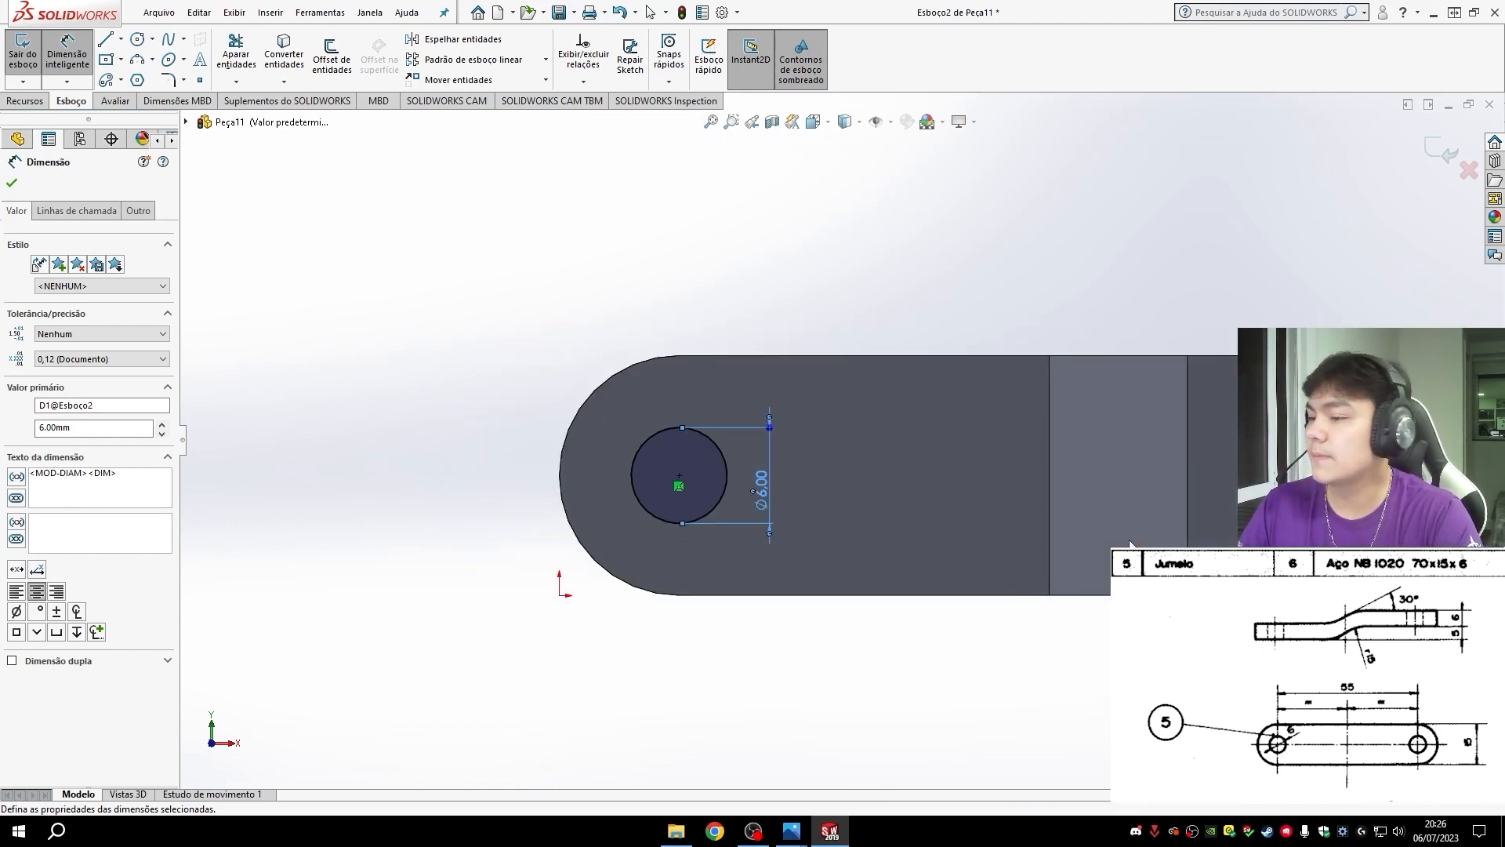
{"action": "scroll", "coordinate": [929, 421], "scroll_direction": "down", "scroll_amount": 3}
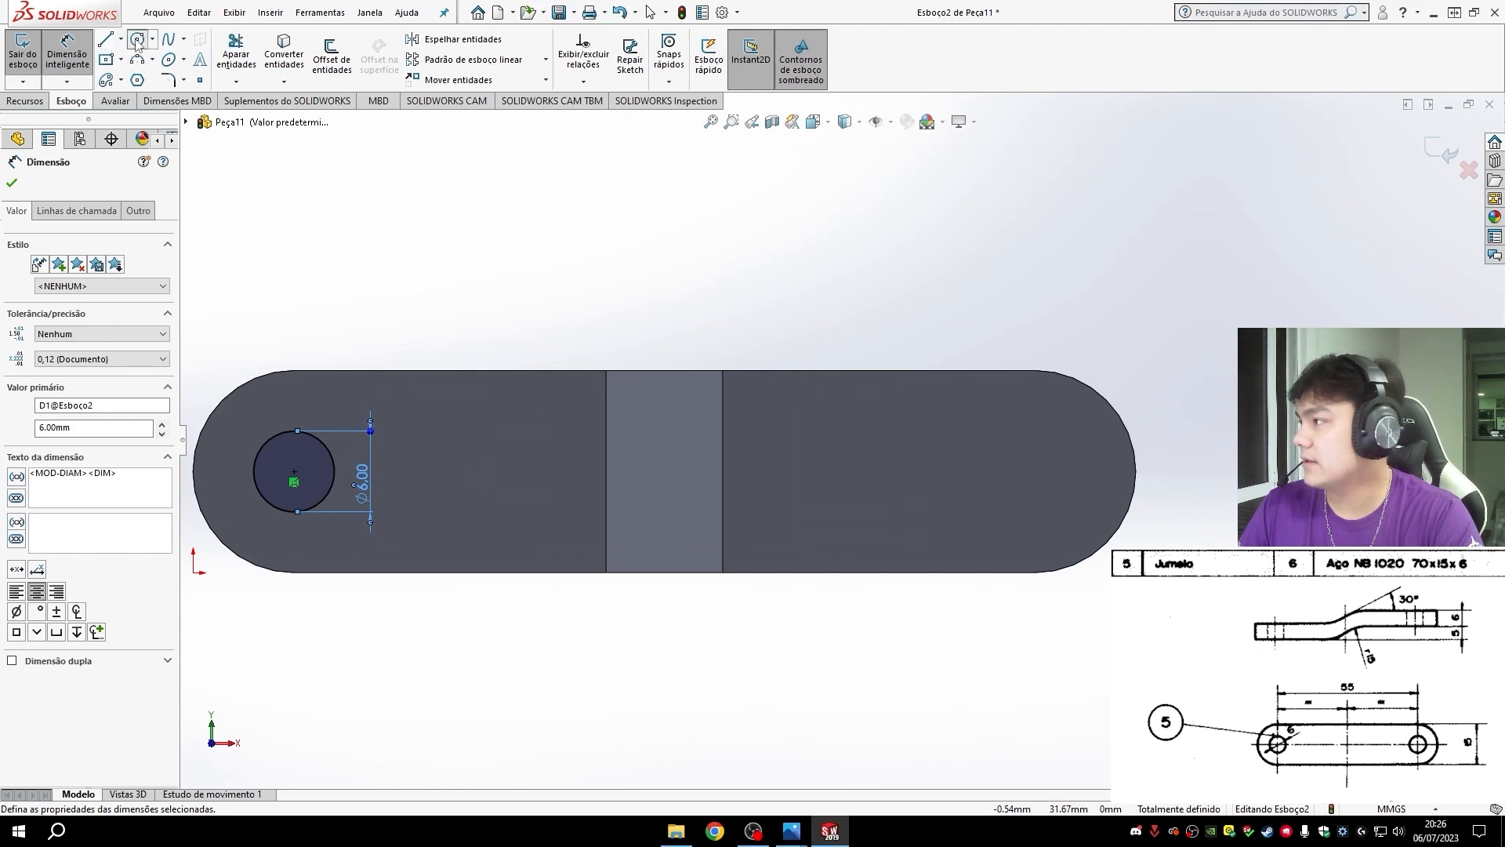
{"action": "left_click", "coordinate": [138, 39]}
{"action": "scroll", "coordinate": [1175, 429], "scroll_direction": "down", "scroll_amount": 2}
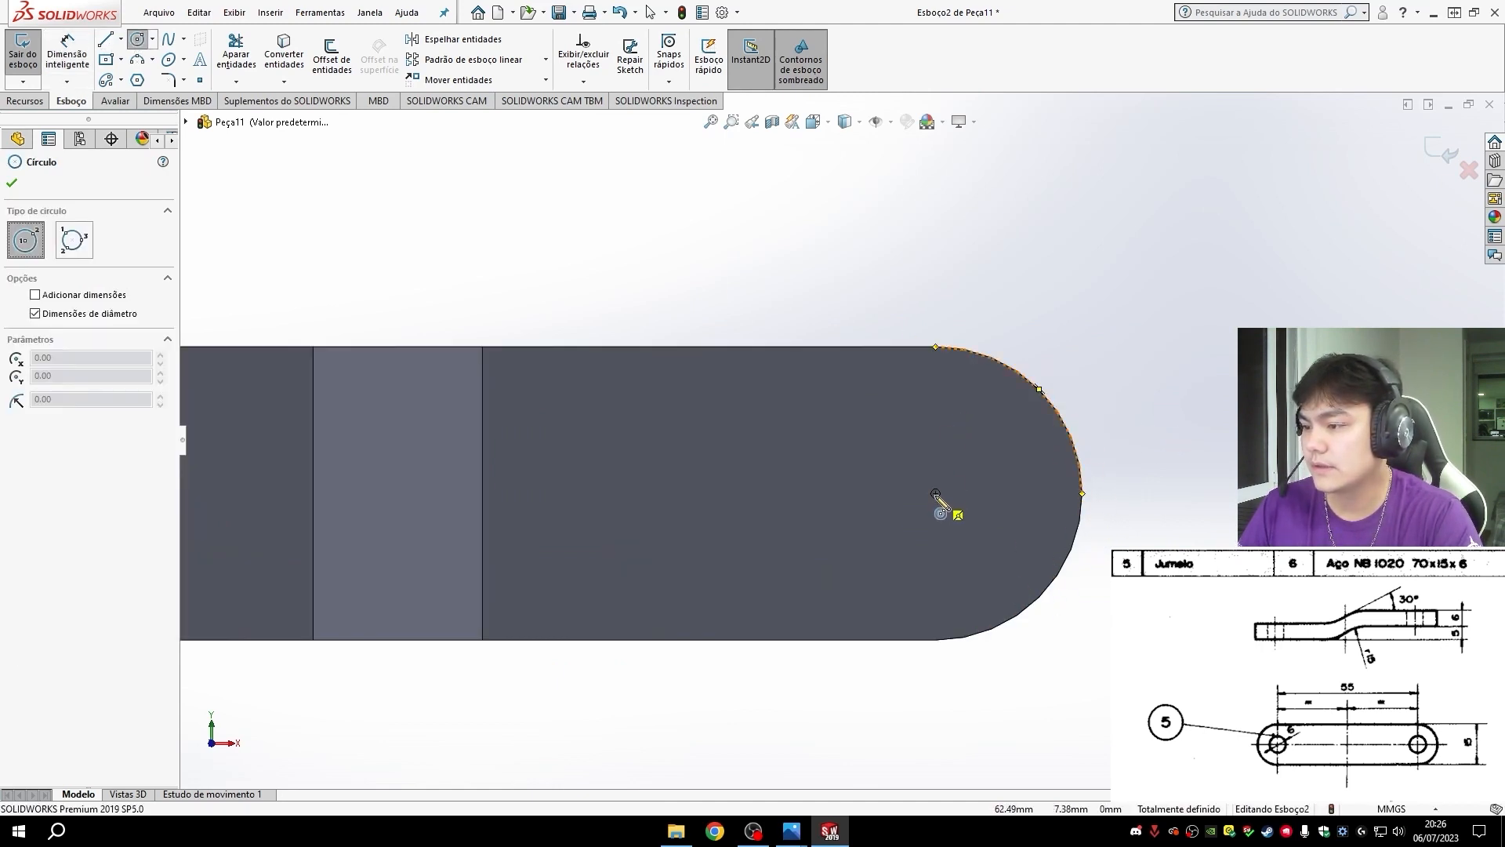
{"action": "left_click_drag", "start_coordinate": [935, 494], "coordinate": [990, 496]}
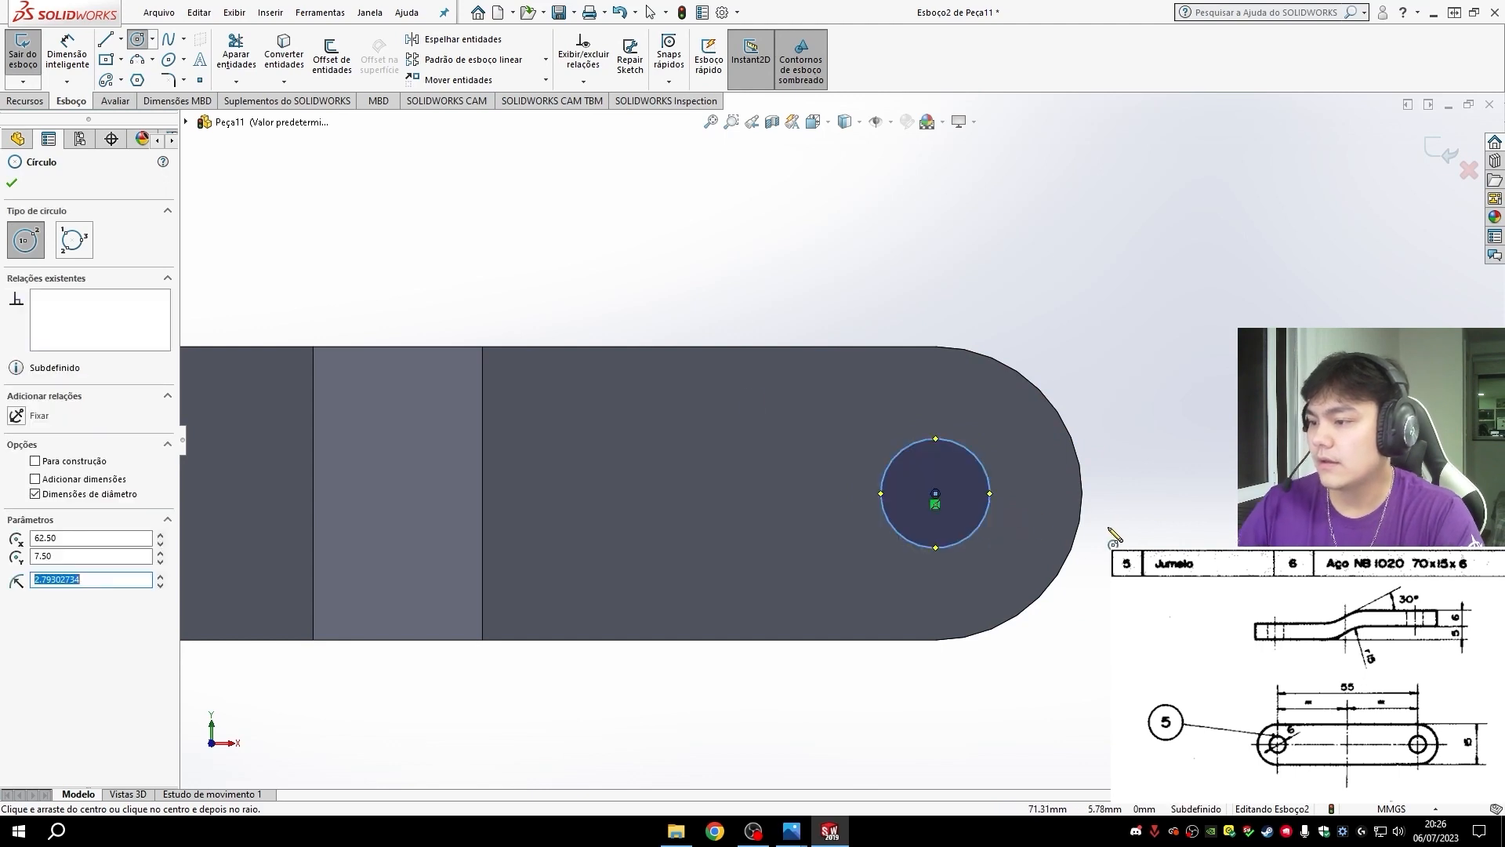
- Dimension the diameter of the circle at the end opposite the origin as 6 mm
{"action": "left_click", "coordinate": [67, 52]}
{"action": "left_click", "coordinate": [876, 491]}
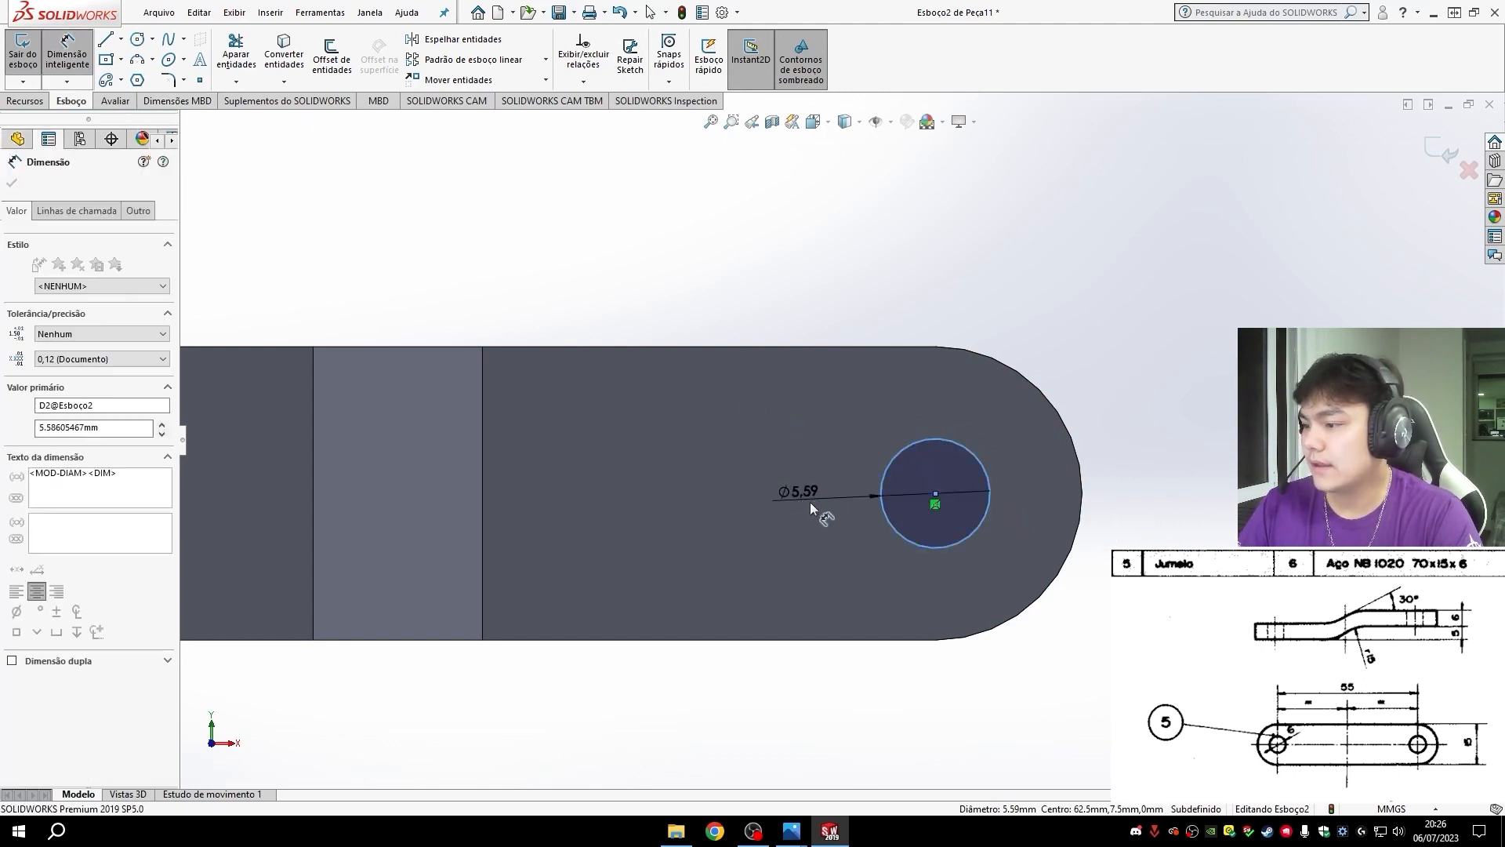
{"action": "left_click", "coordinate": [795, 501]}
{"action": "type", "text": "6"}
{"action": "key", "text": "Return"}
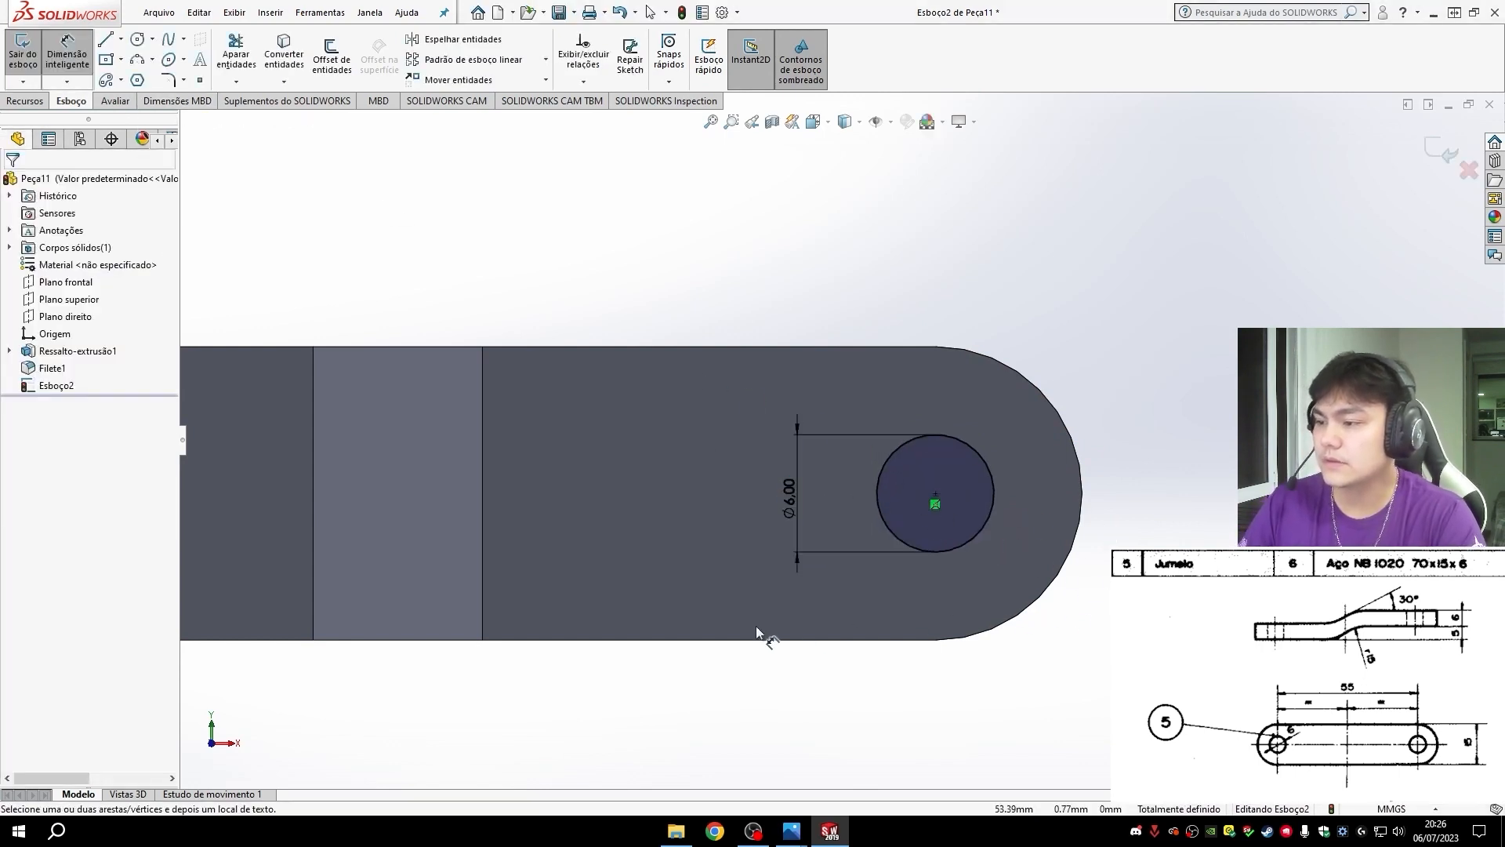
- Cut both 6 mm circles through the whole link with an extruded cut using the Passante (through all) end condition
{"action": "middle_click_drag", "start_coordinate": [755, 626], "coordinate": [764, 820]}
{"action": "scroll", "coordinate": [759, 682], "scroll_direction": "up", "scroll_amount": 5}
{"action": "mouse_move", "coordinate": [811, 598]}
{"action": "middle_mouse_down"}
{"action": "mouse_move", "coordinate": [839, 668]}
{"action": "mouse_move", "coordinate": [849, 622]}
{"action": "mouse_move", "coordinate": [1184, 439]}
{"action": "mouse_move", "coordinate": [1024, 554]}
{"action": "middle_mouse_up"}
{"action": "key", "text": "ctrl+8"}
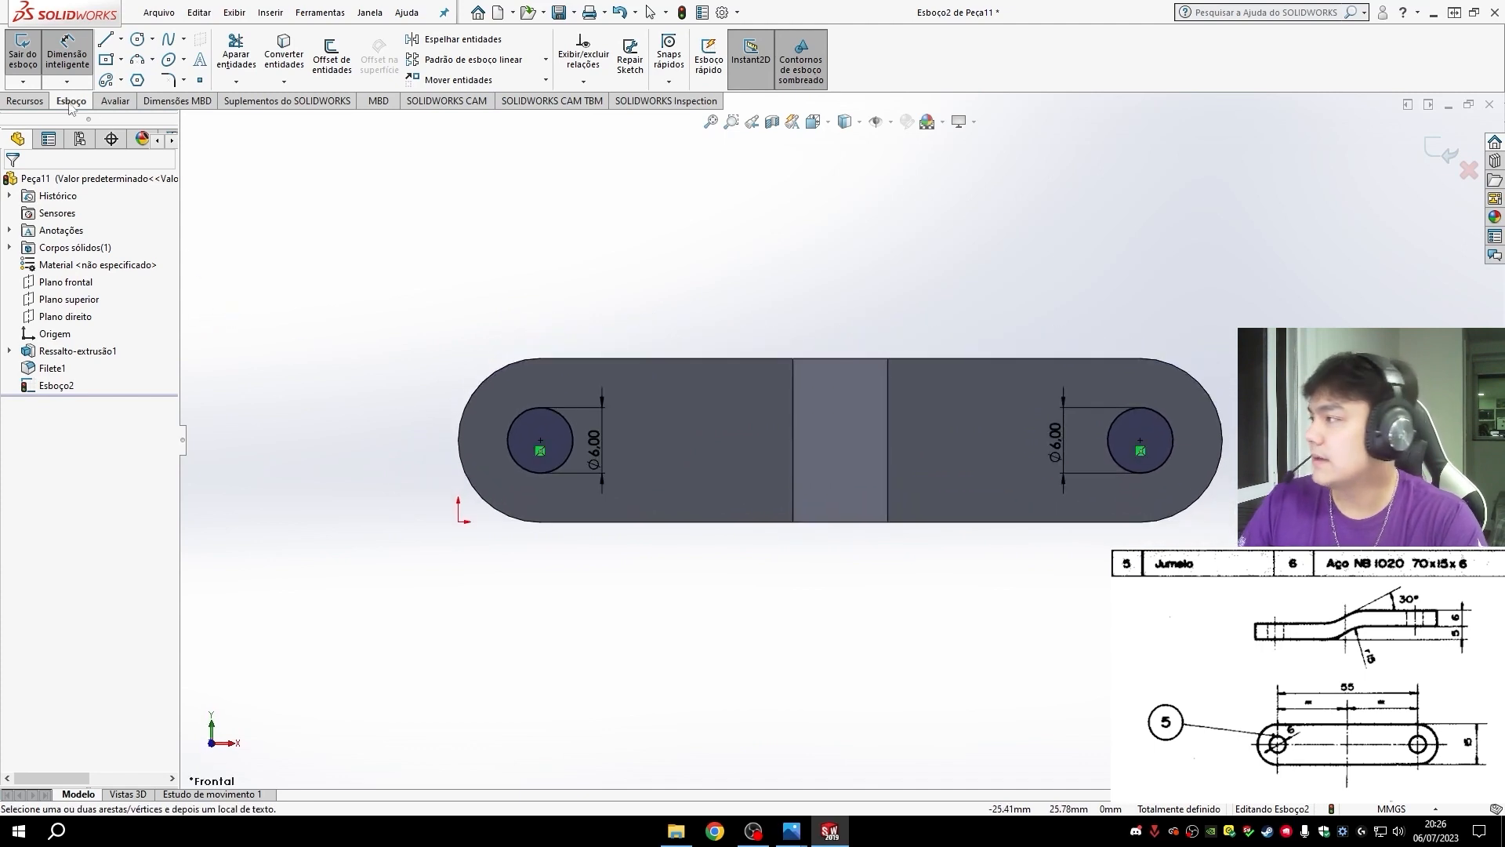
{"action": "left_click", "coordinate": [26, 101]}
{"action": "left_click", "coordinate": [284, 66]}
{"action": "left_click", "coordinate": [87, 278]}
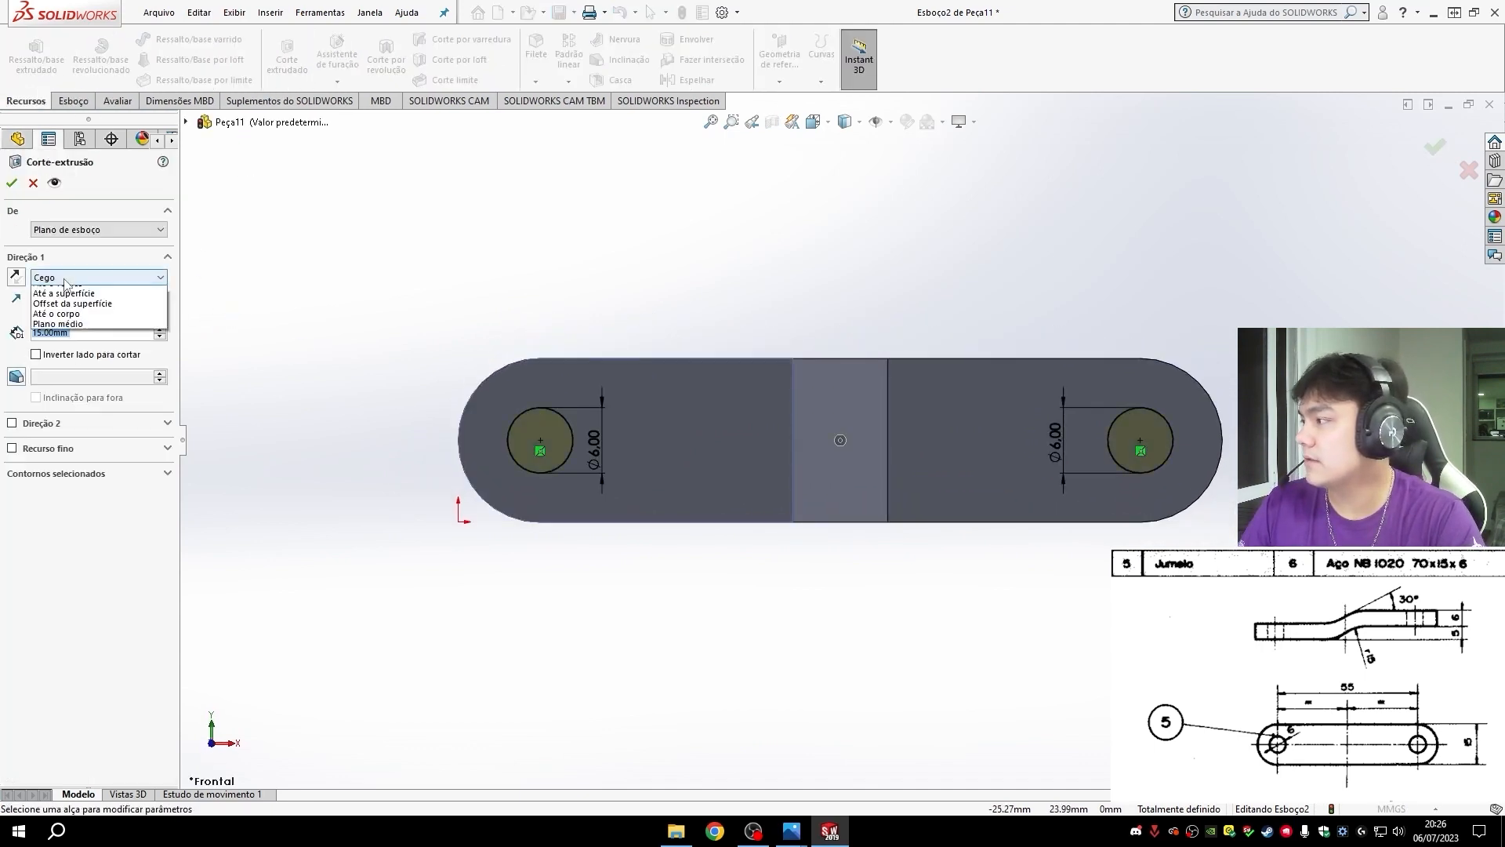
{"action": "left_click", "coordinate": [63, 302]}
{"action": "middle_click_drag", "start_coordinate": [907, 548], "coordinate": [836, 671]}
{"action": "key", "text": "ctrl+7"}
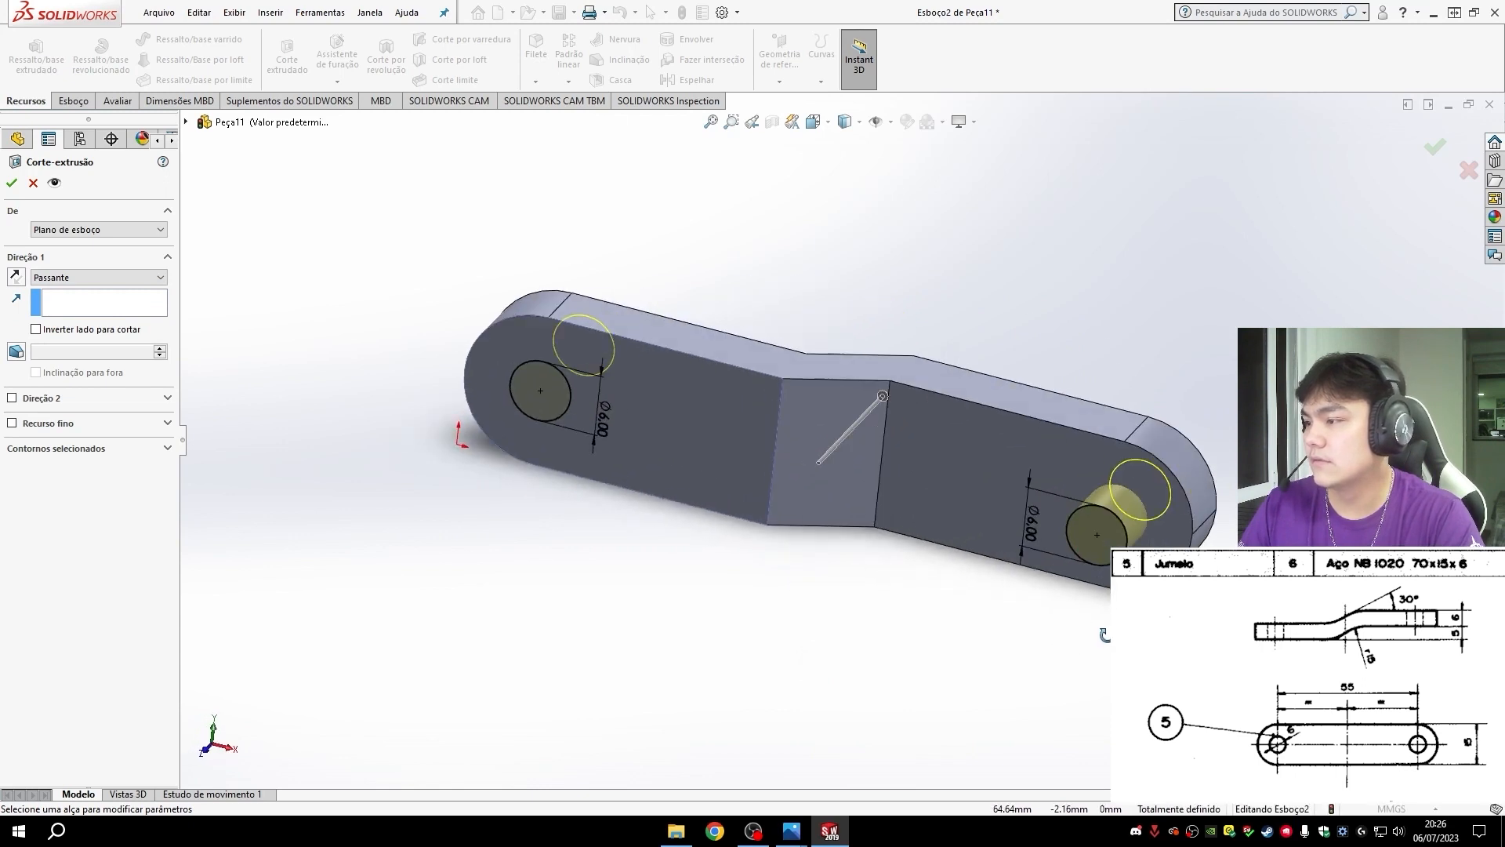
{"action": "left_click", "coordinate": [12, 185]}
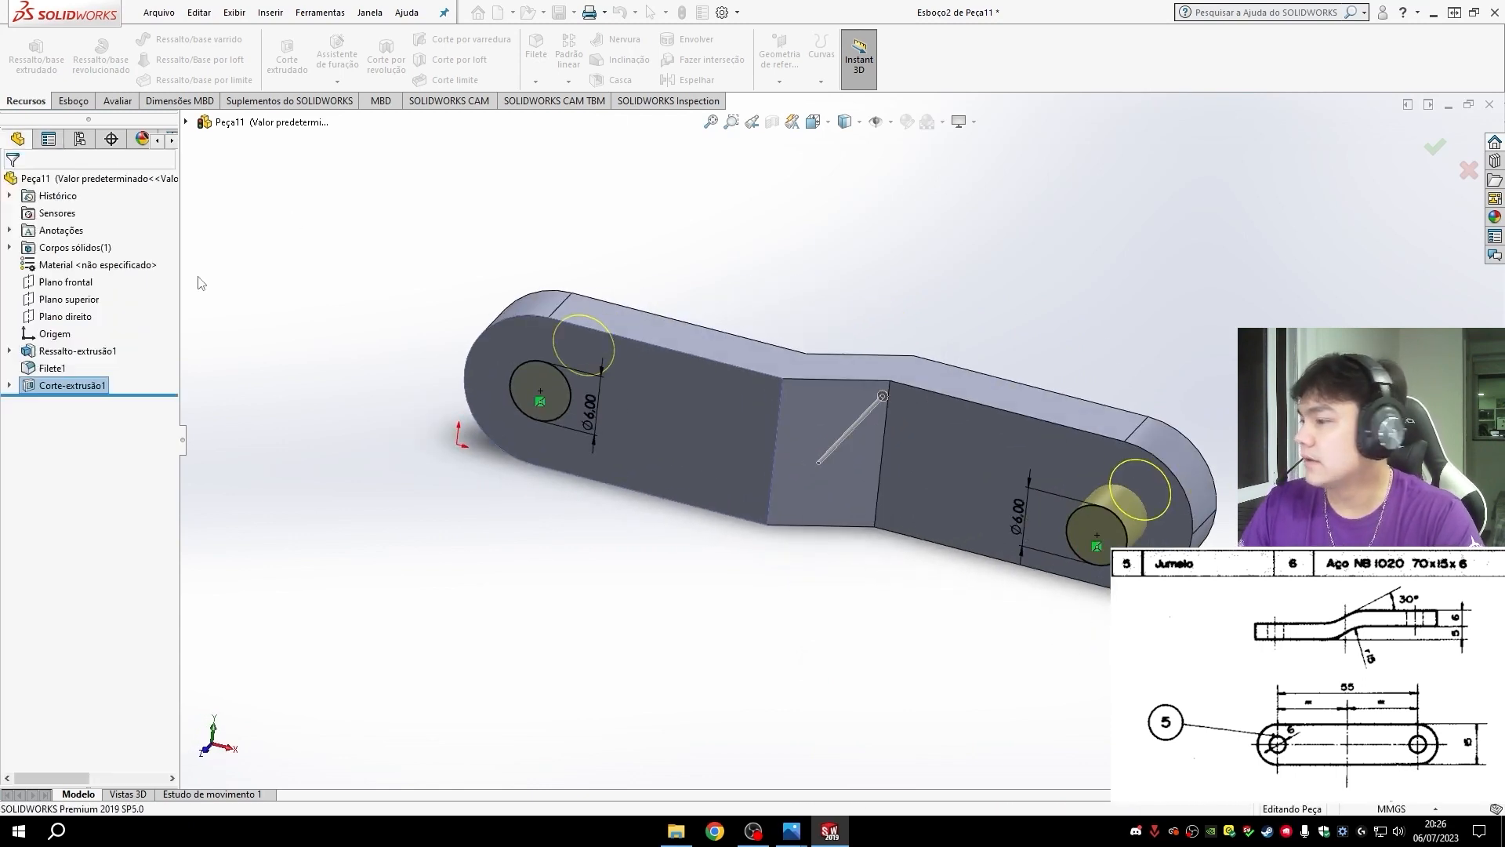
- Fillet the four bend edges on both faces of the stepped link with a symmetric 15 mm radius
{"action": "middle_click_drag", "start_coordinate": [862, 729], "coordinate": [935, 698]}
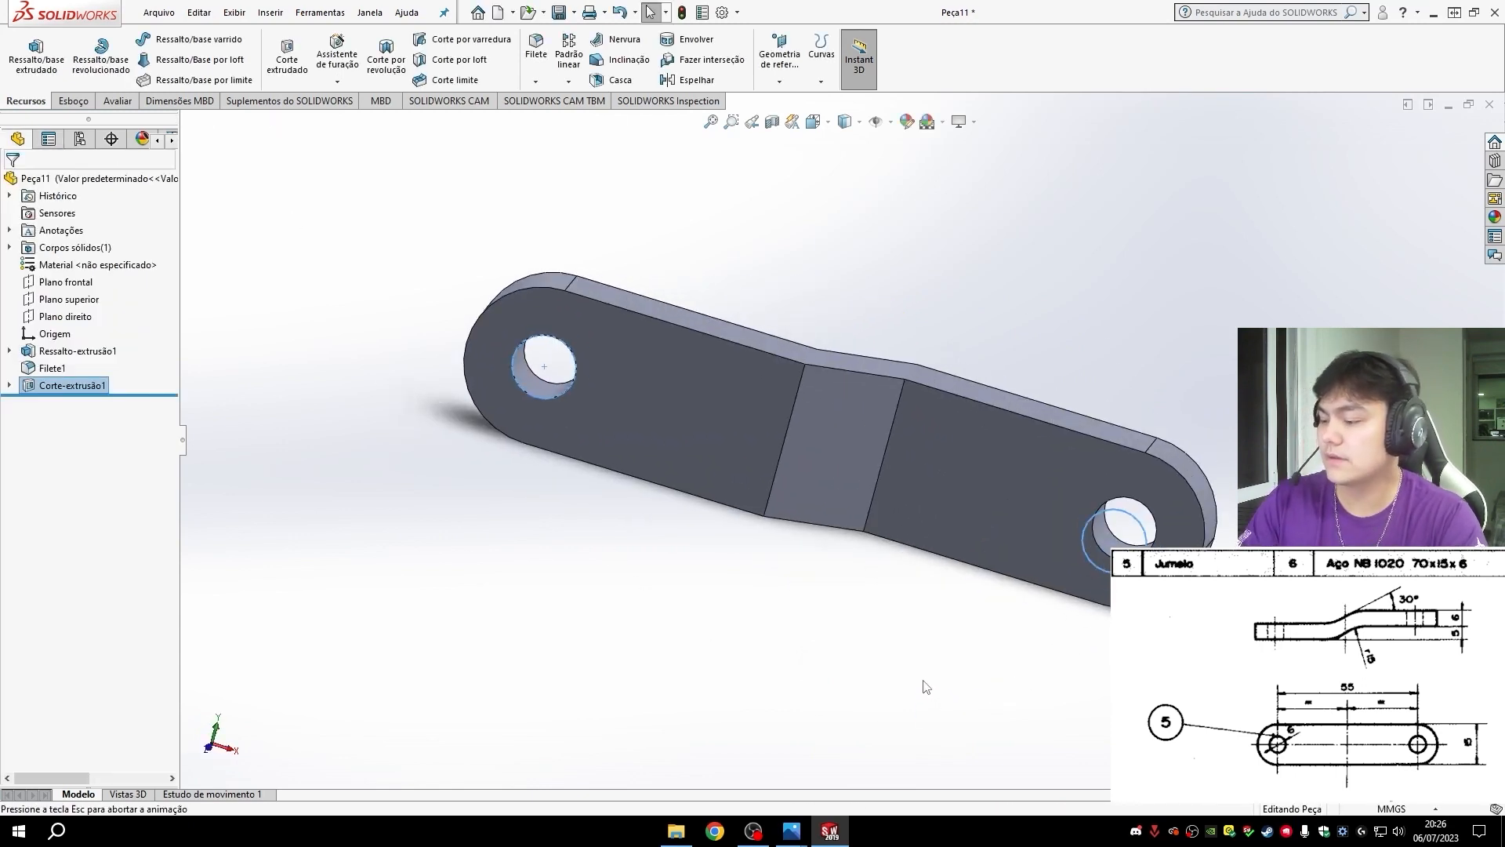
{"action": "key", "text": "ctrl+1"}
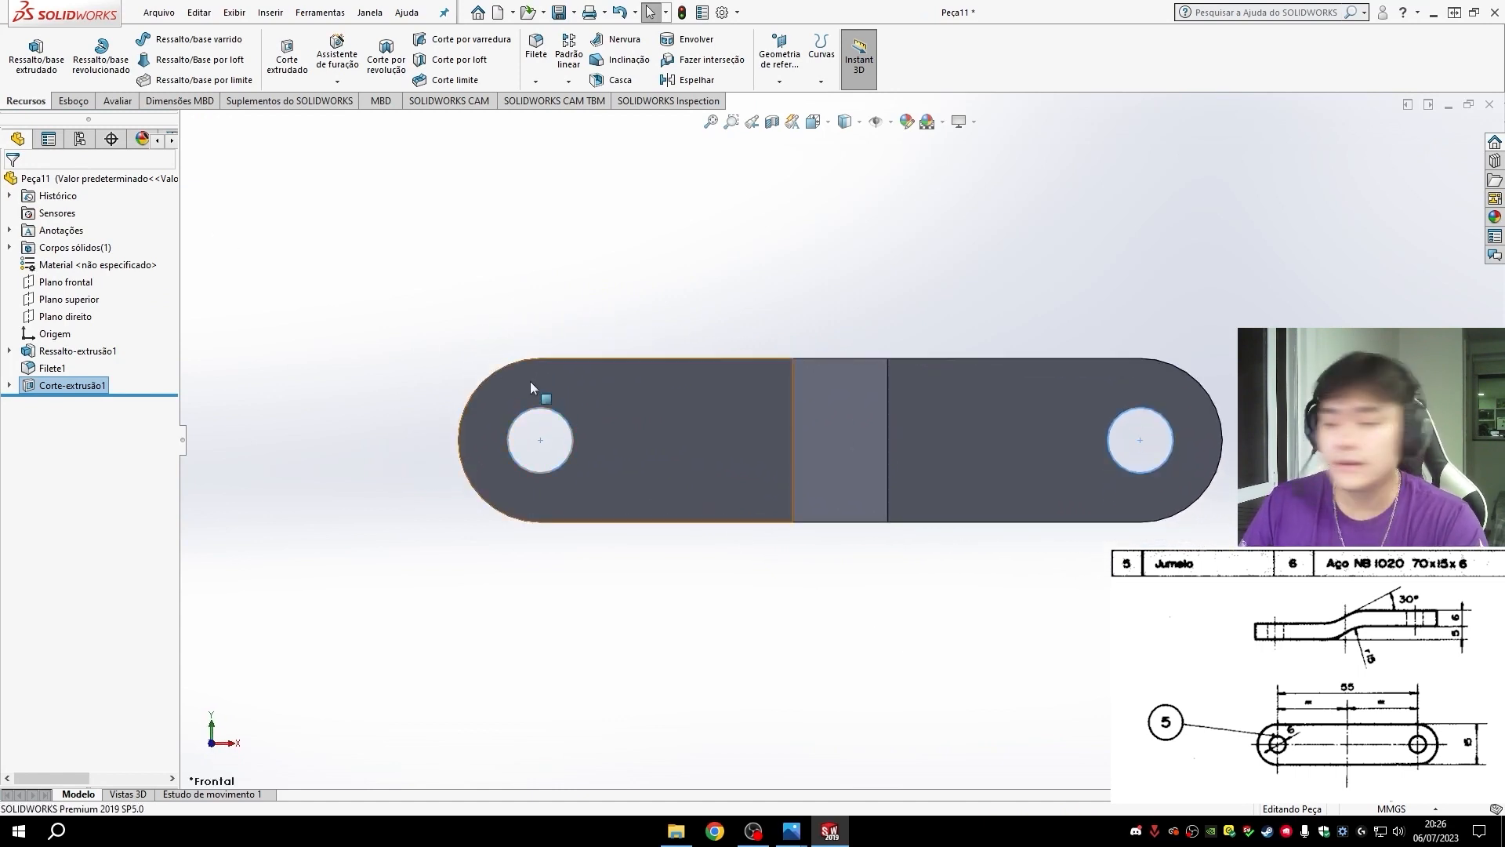
{"action": "middle_click_drag", "start_coordinate": [531, 392], "coordinate": [854, 419]}
{"action": "middle_click_drag", "start_coordinate": [896, 574], "coordinate": [696, 439]}
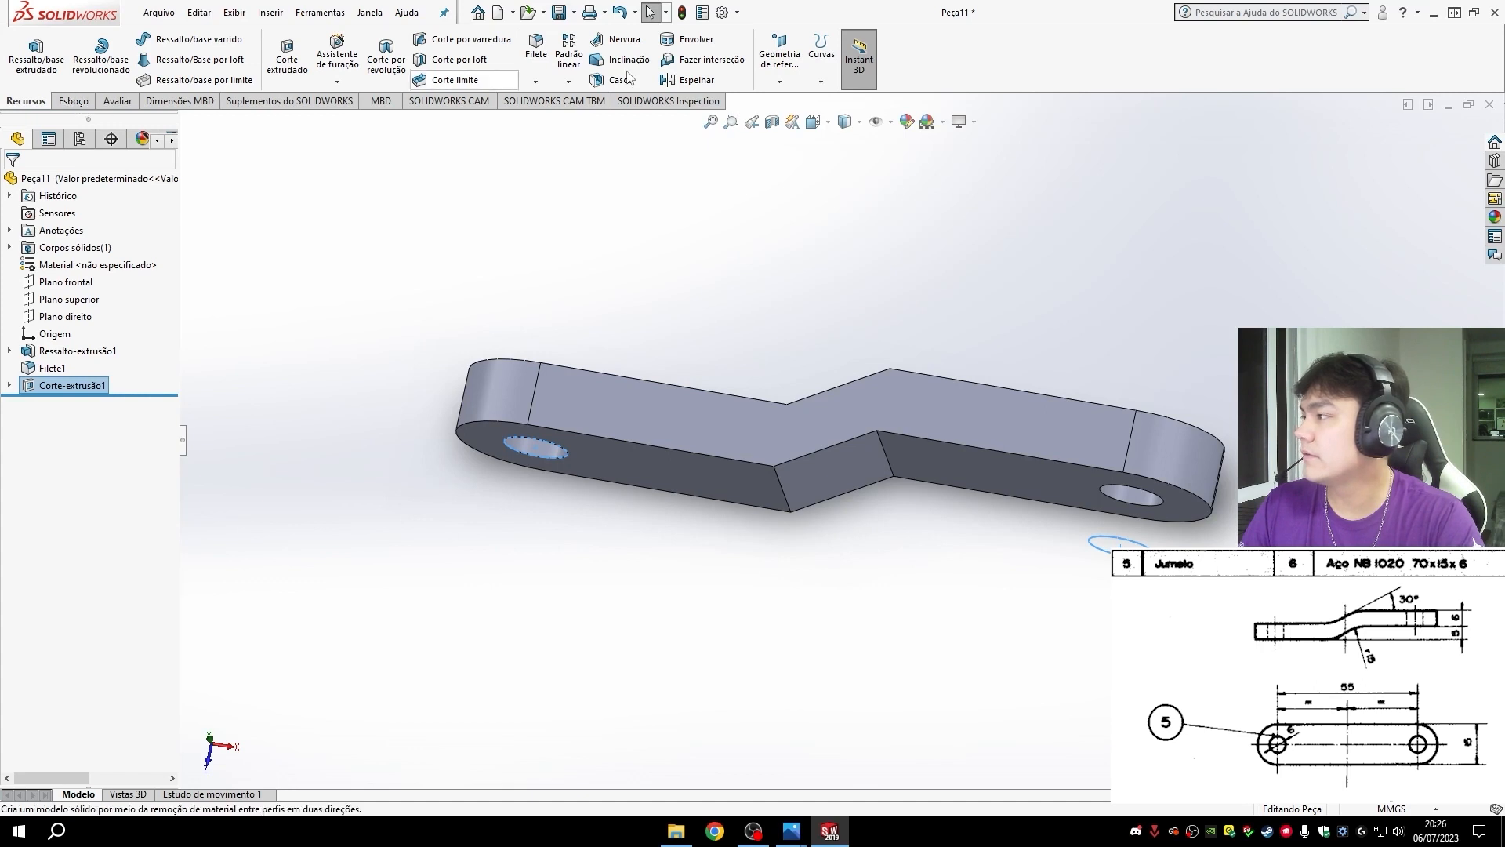
{"action": "left_click", "coordinate": [536, 49]}
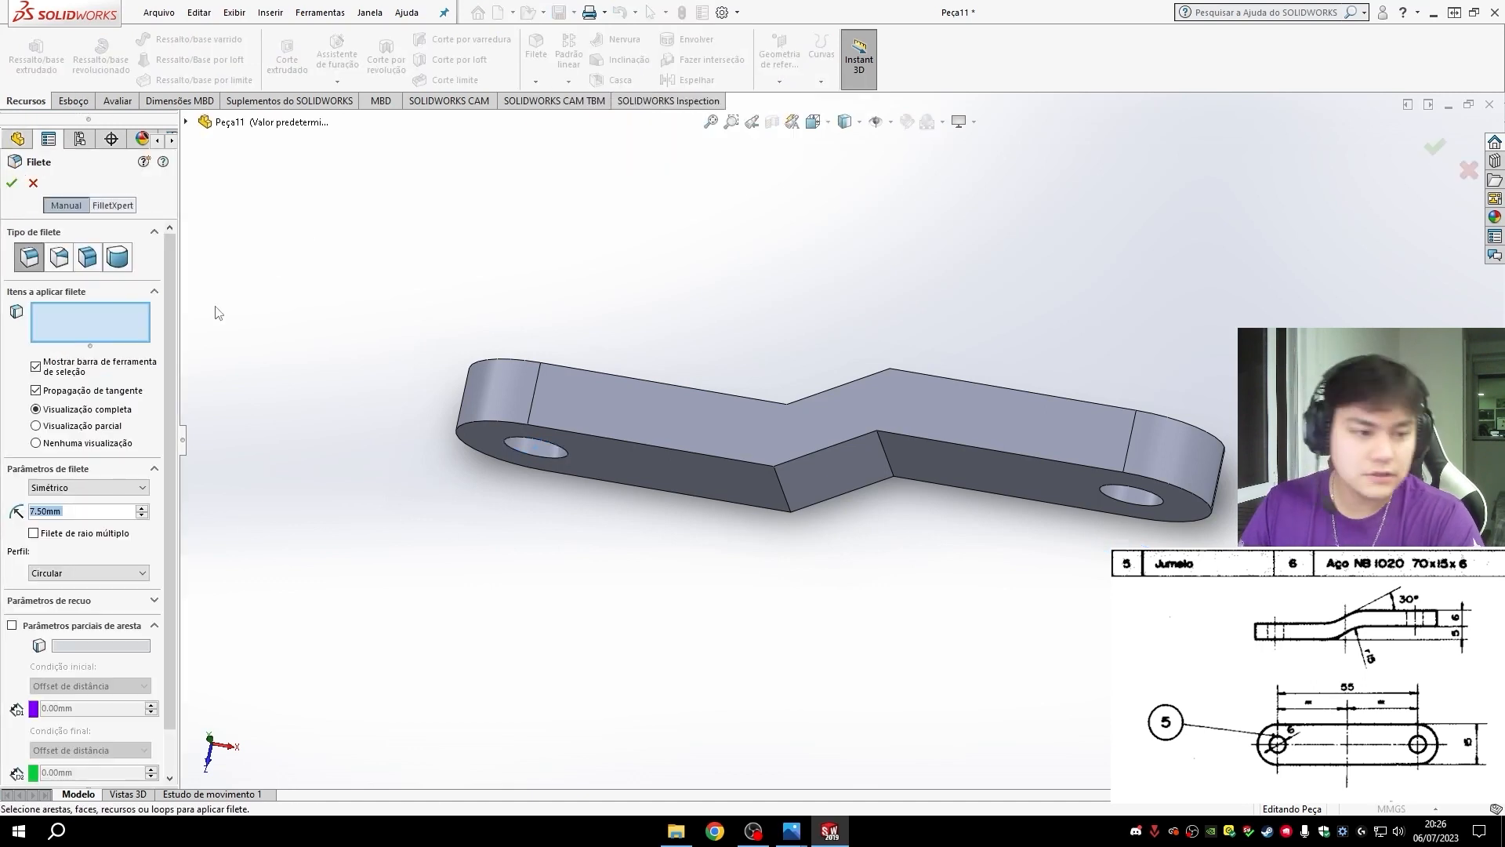
{"action": "type", "text": "15"}
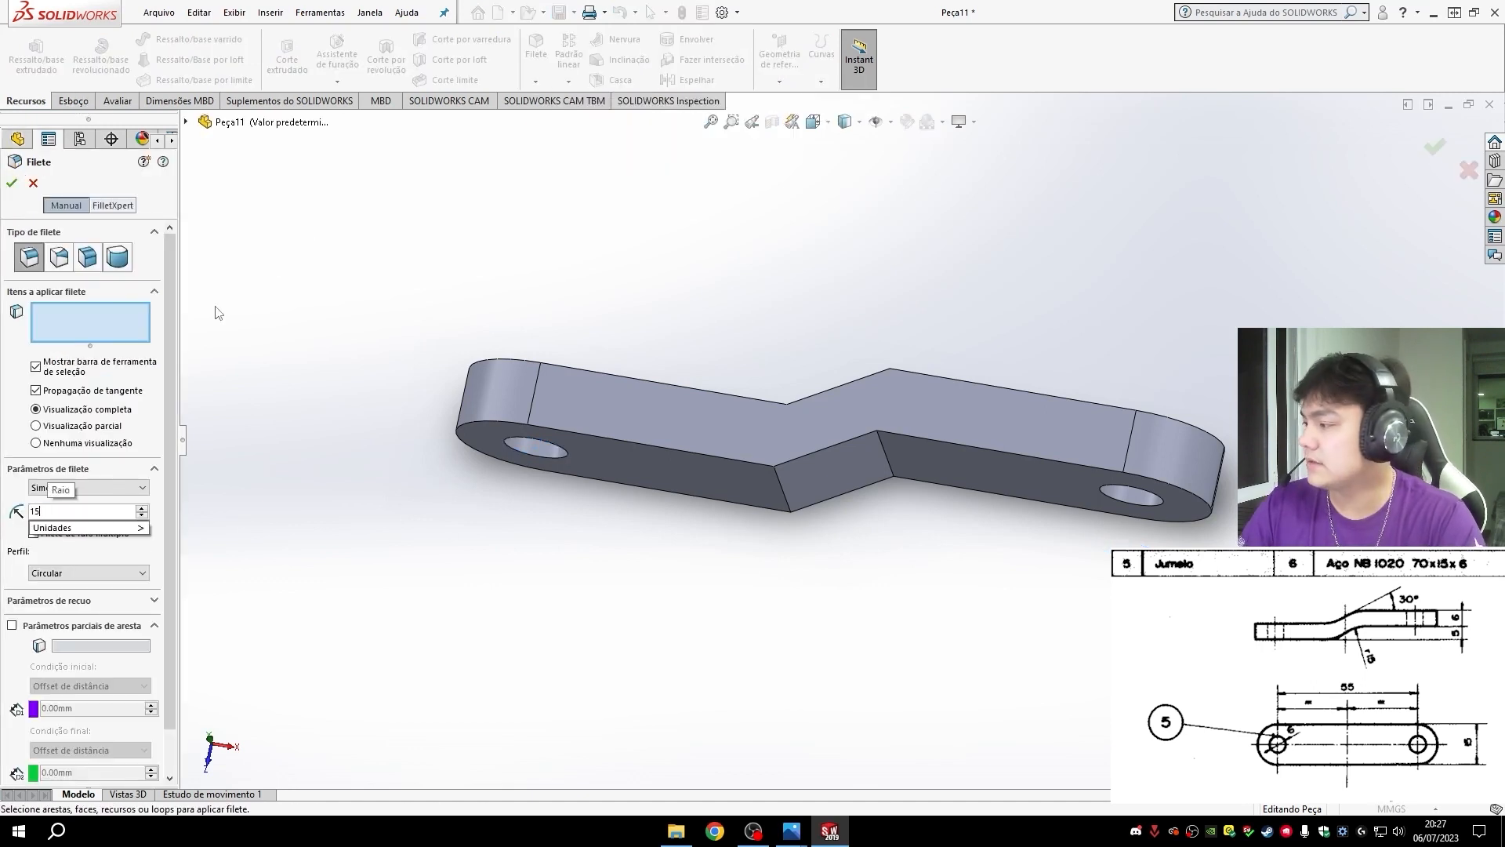
{"action": "key", "text": "Return"}
{"action": "left_click", "coordinate": [781, 490]}
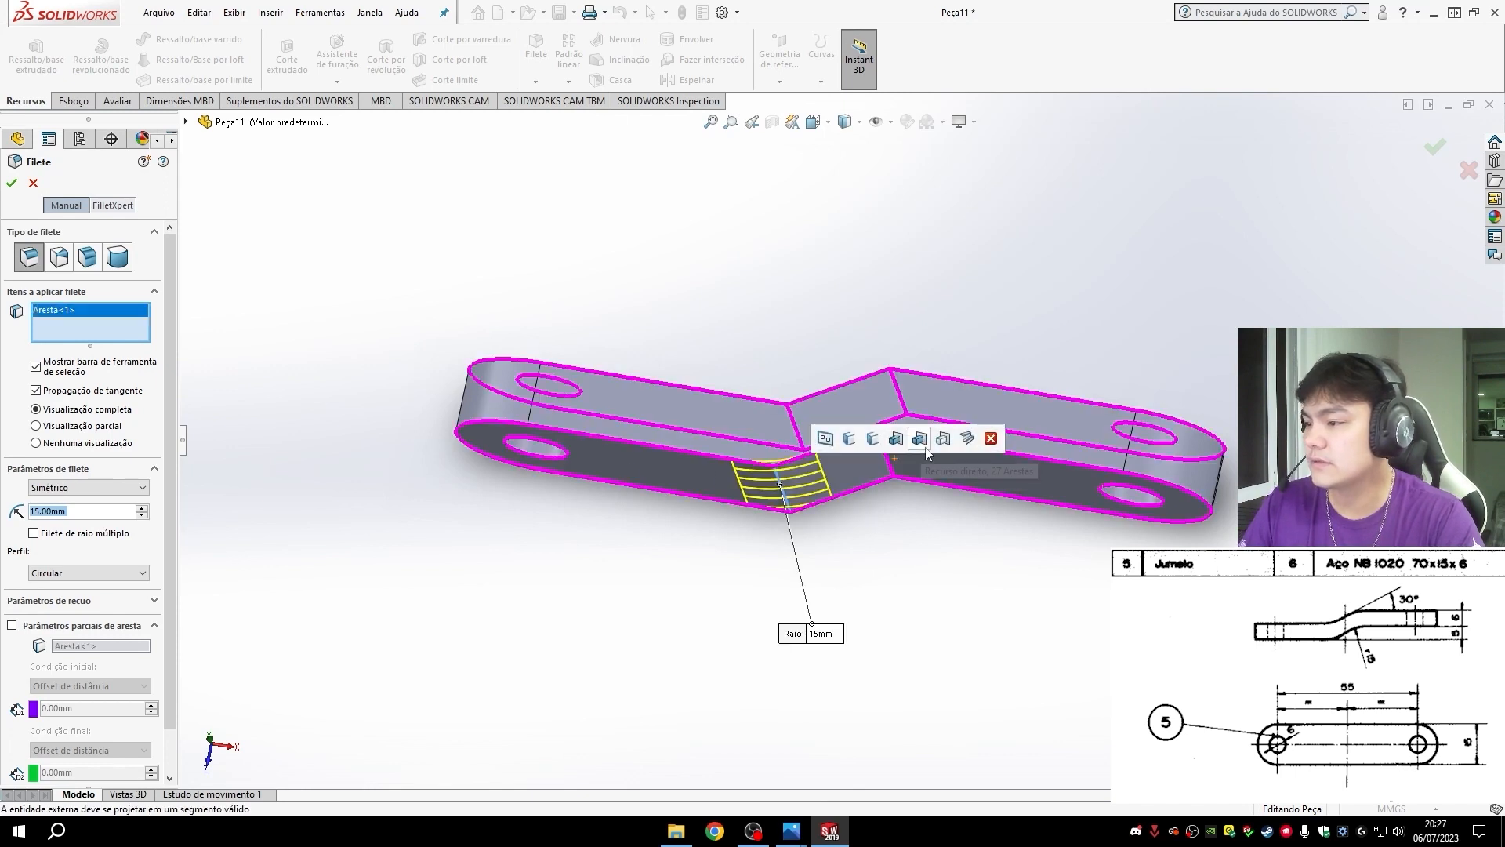
{"action": "left_click", "coordinate": [890, 465]}
{"action": "middle_click_drag", "start_coordinate": [909, 575], "coordinate": [807, 441]}
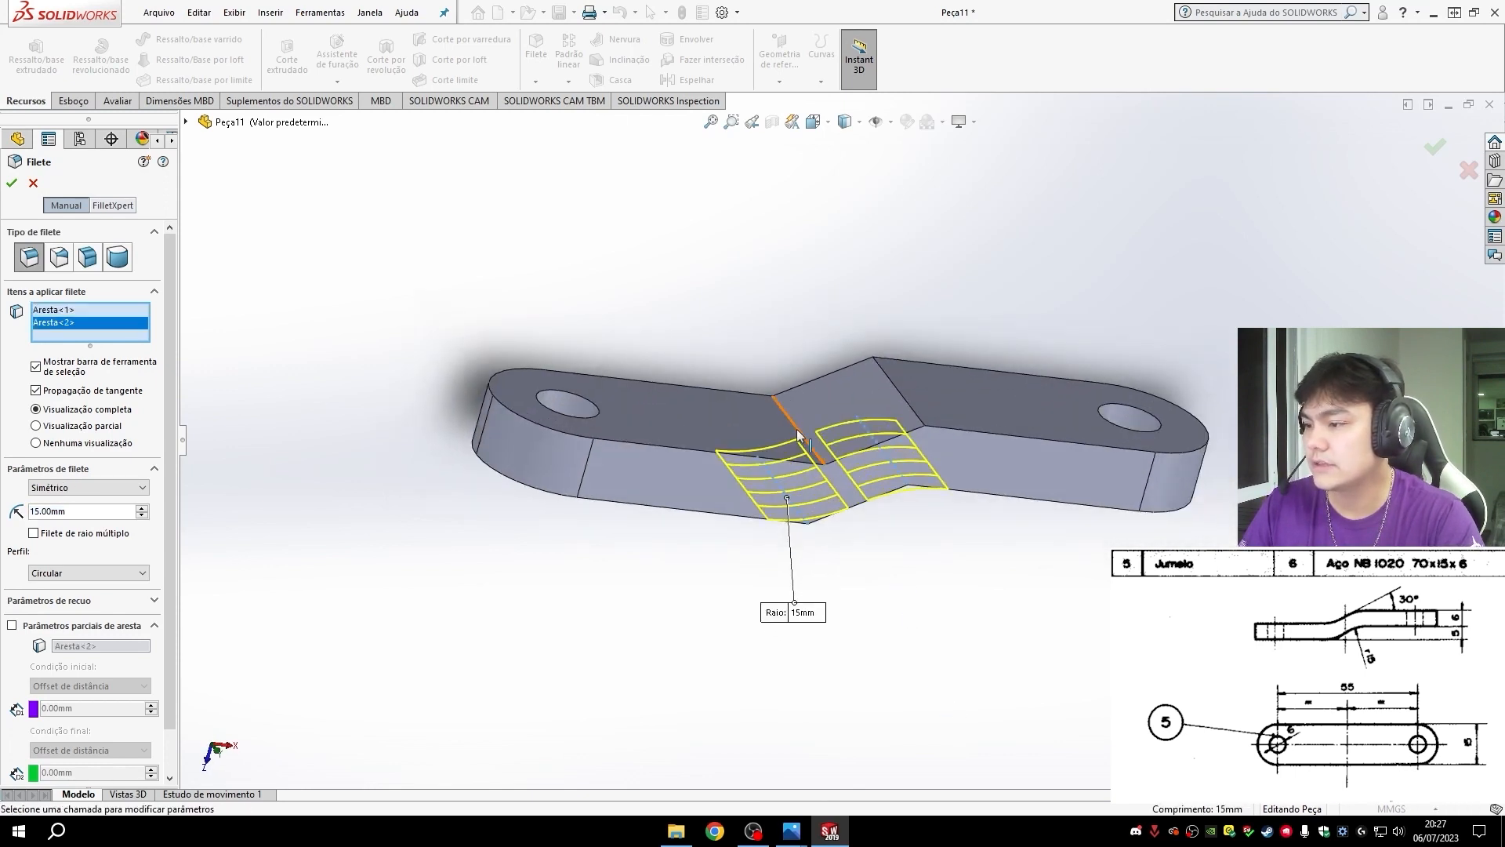
{"action": "left_click", "coordinate": [913, 406]}
{"action": "left_click", "coordinate": [913, 407]}
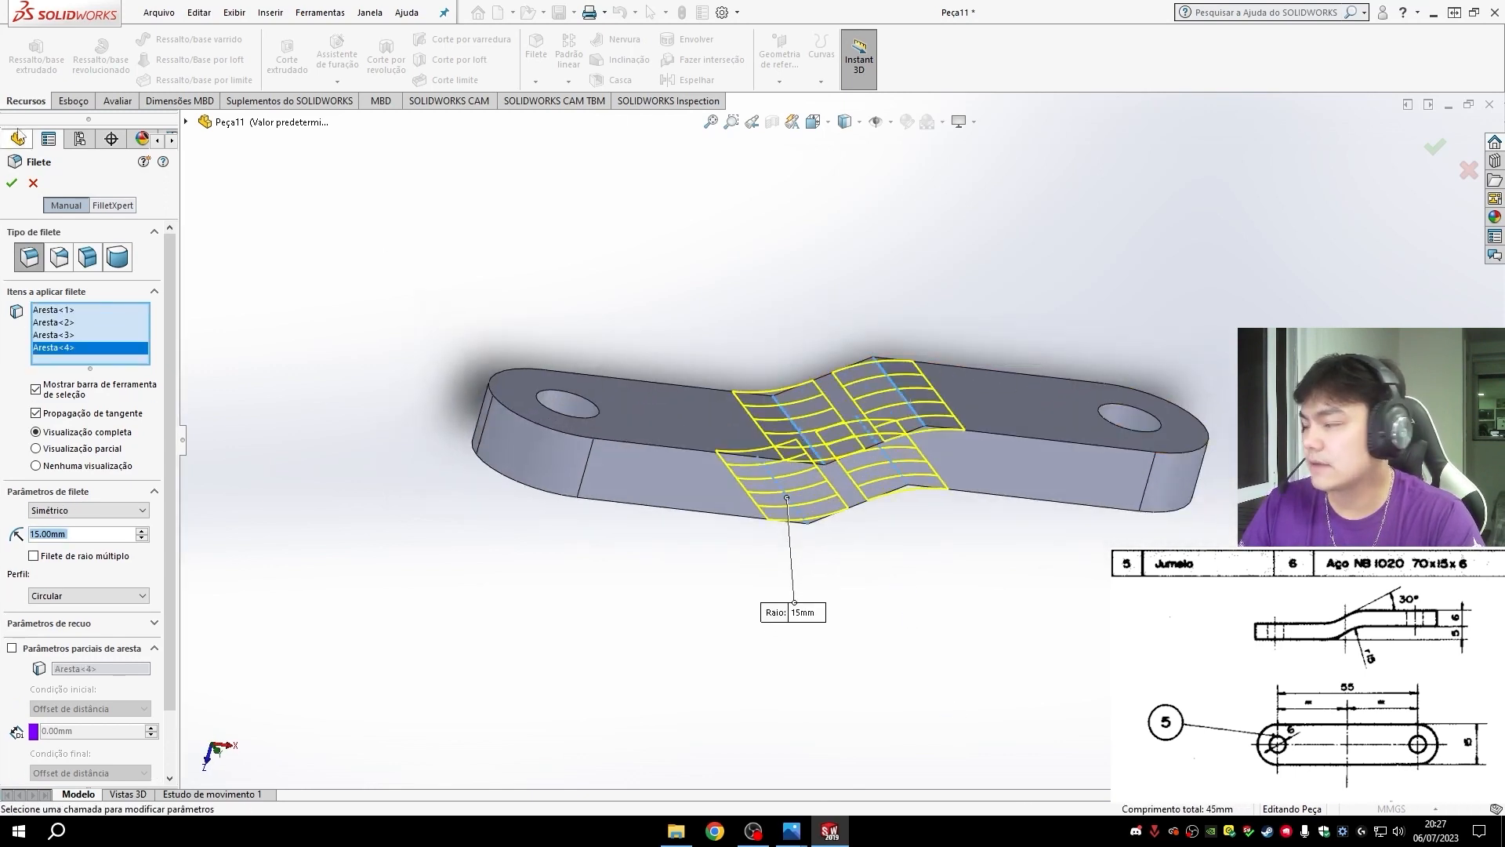
{"action": "left_click", "coordinate": [12, 184]}
- Save the link as a part file named "5- Jumelo" in the Extrator folder
{"action": "middle_click_drag", "start_coordinate": [1097, 725], "coordinate": [996, 514]}
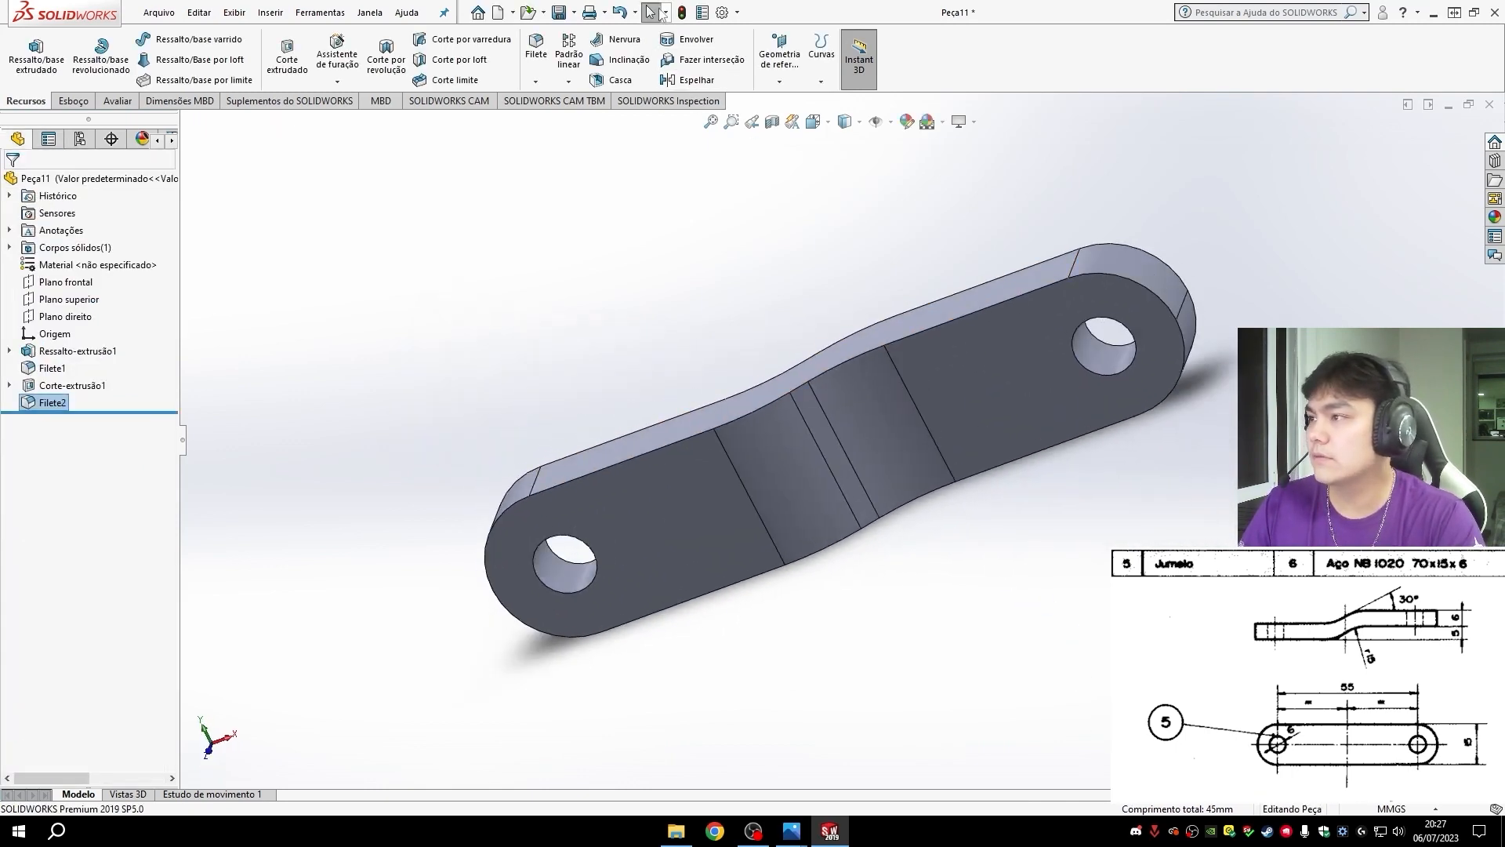
{"action": "left_click", "coordinate": [575, 13]}
{"action": "left_click", "coordinate": [608, 51]}
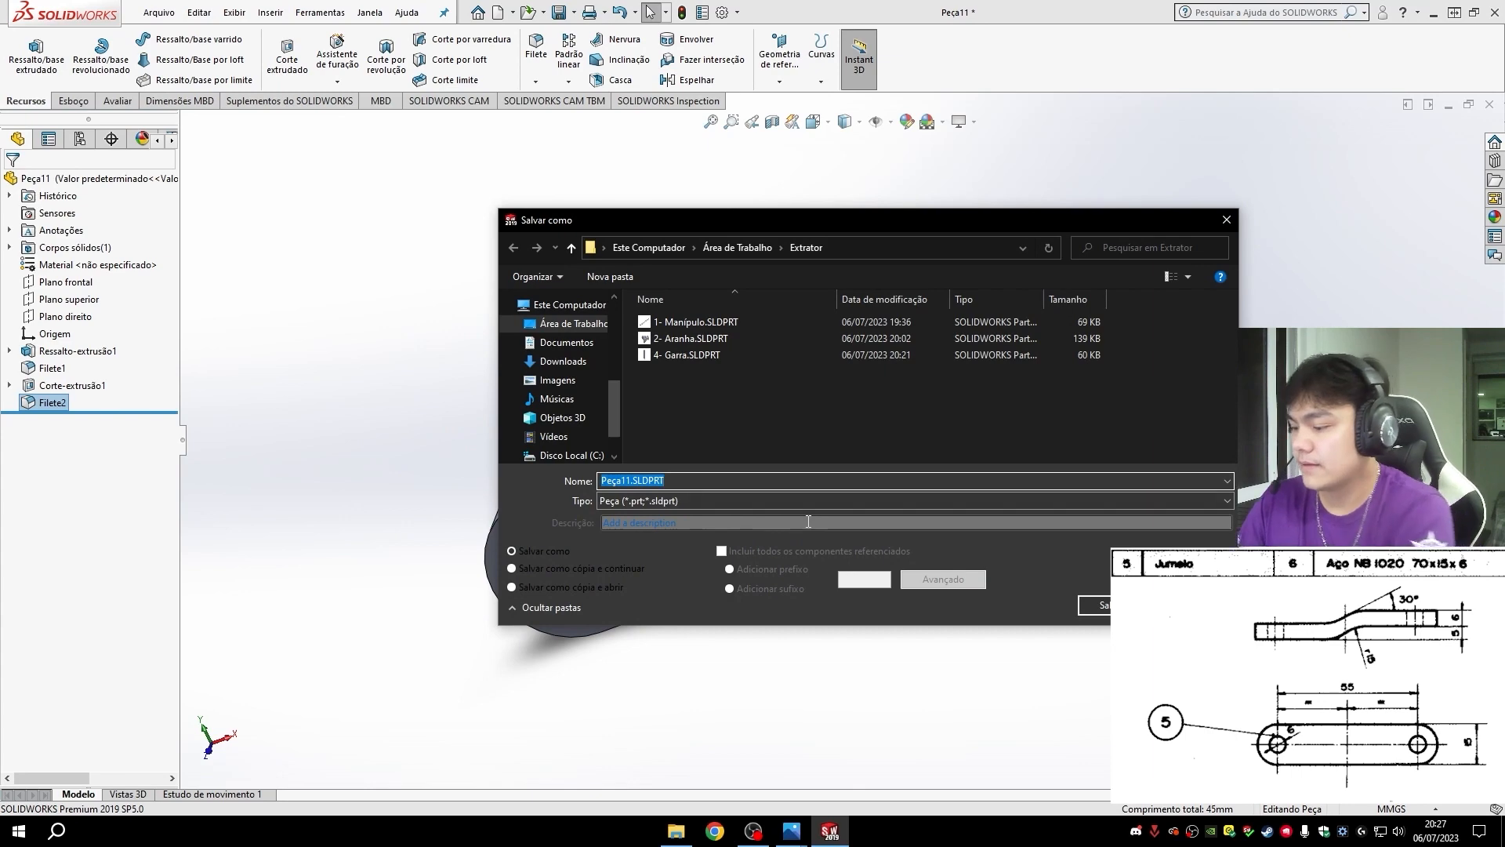
{"action": "type", "text": "5- Jumeio"}
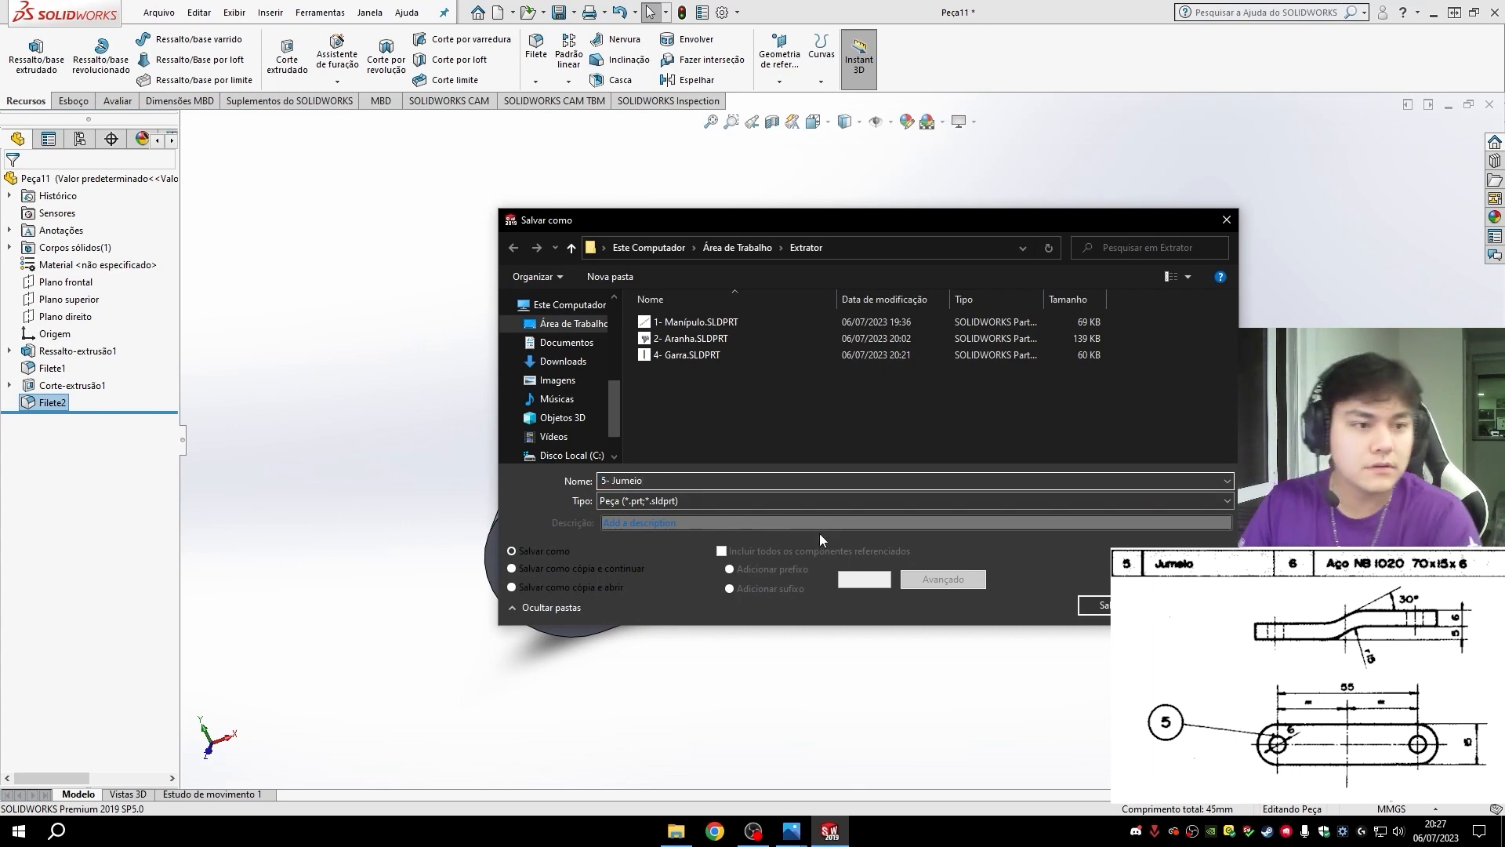
{"action": "key", "text": "Return"}
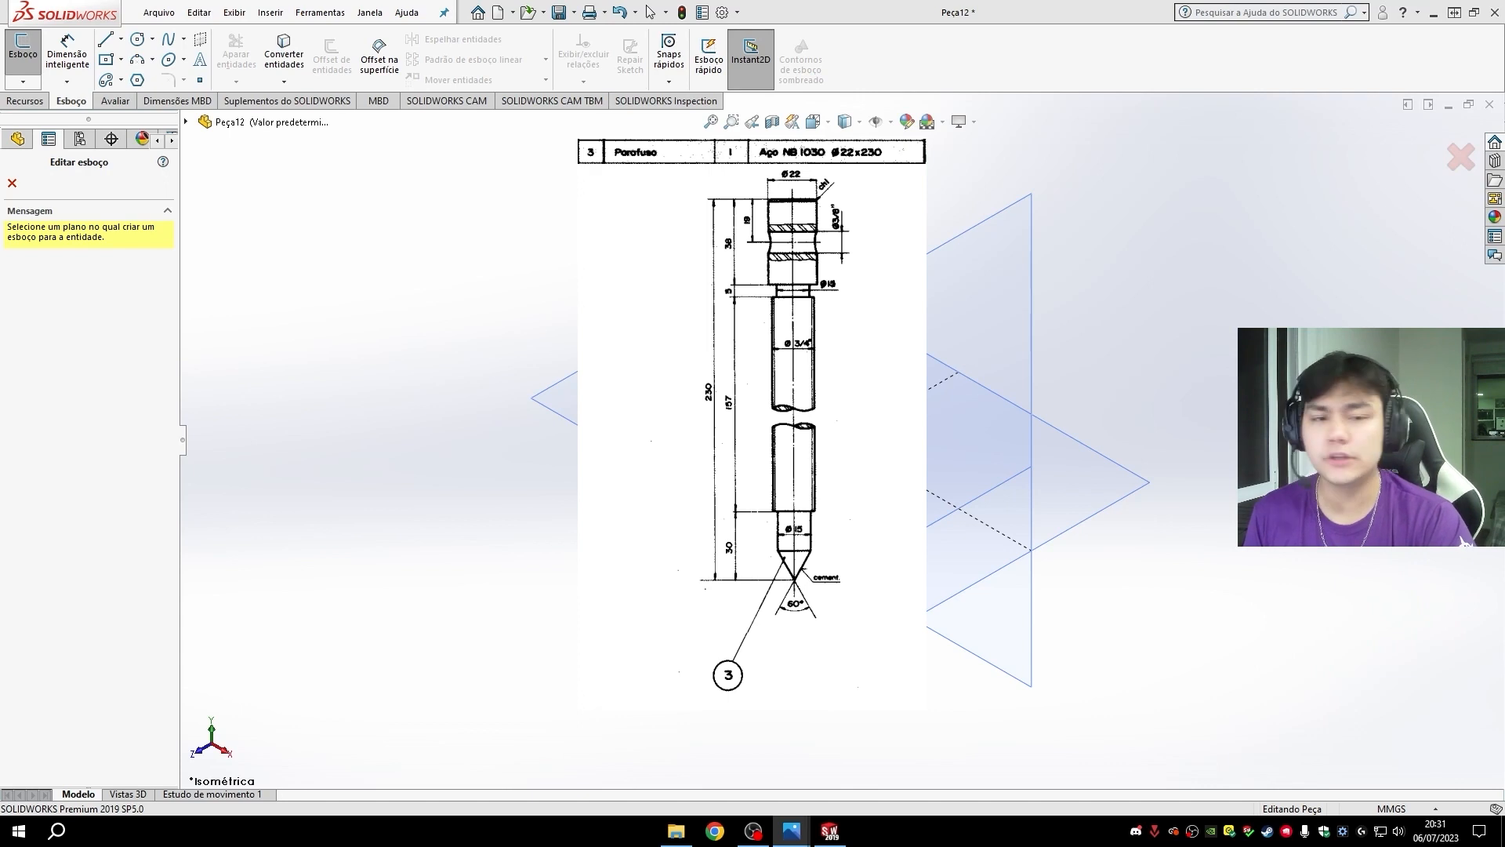
- Start a sketch on the front plane and draw a vertical centerline about 165 mm long downward from the origin
{"action": "left_click", "coordinate": [689, 253]}
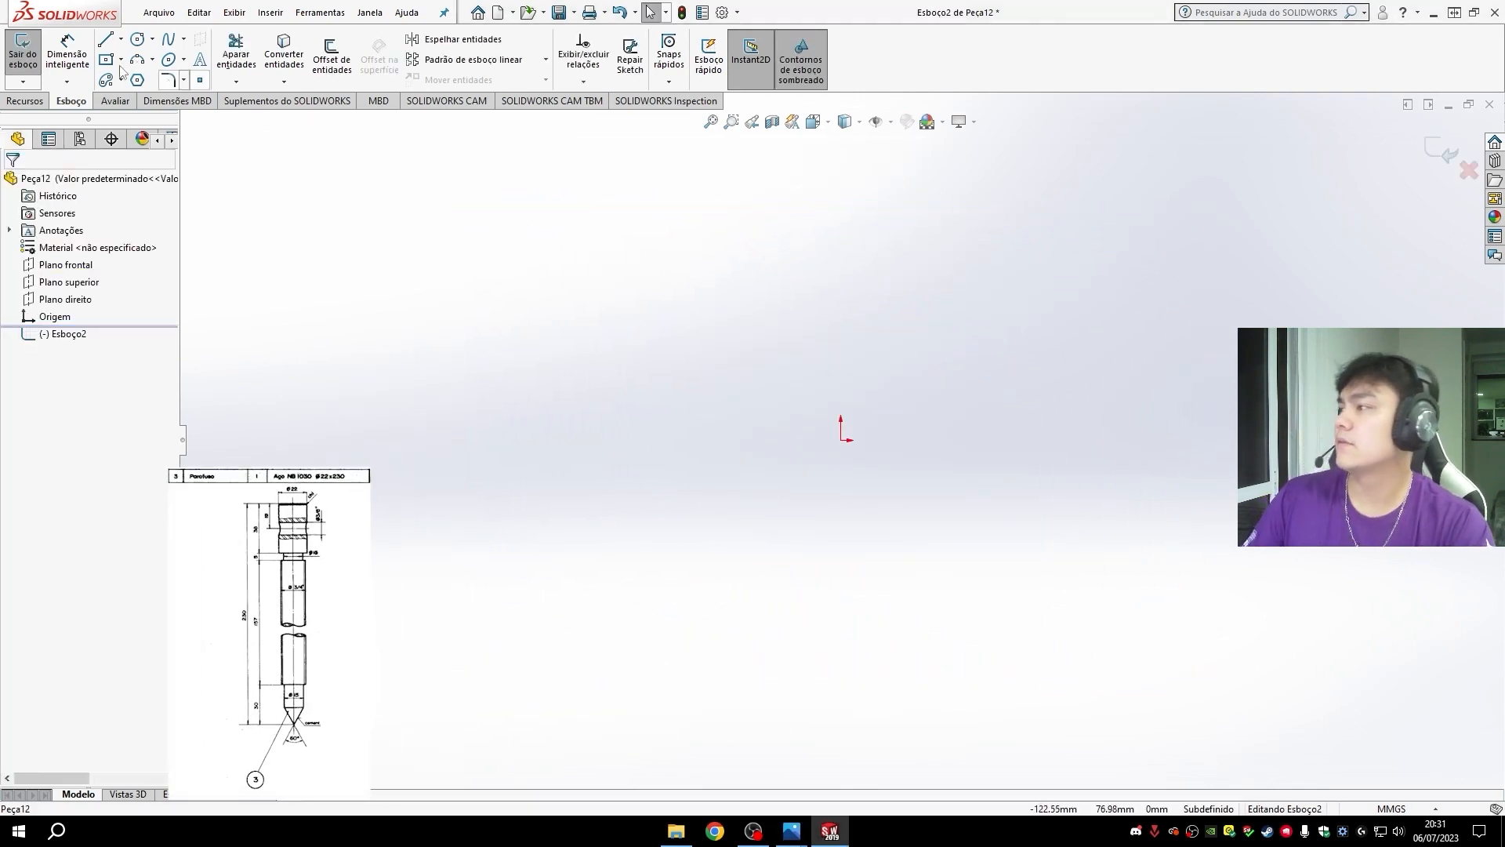
{"action": "left_click", "coordinate": [120, 38]}
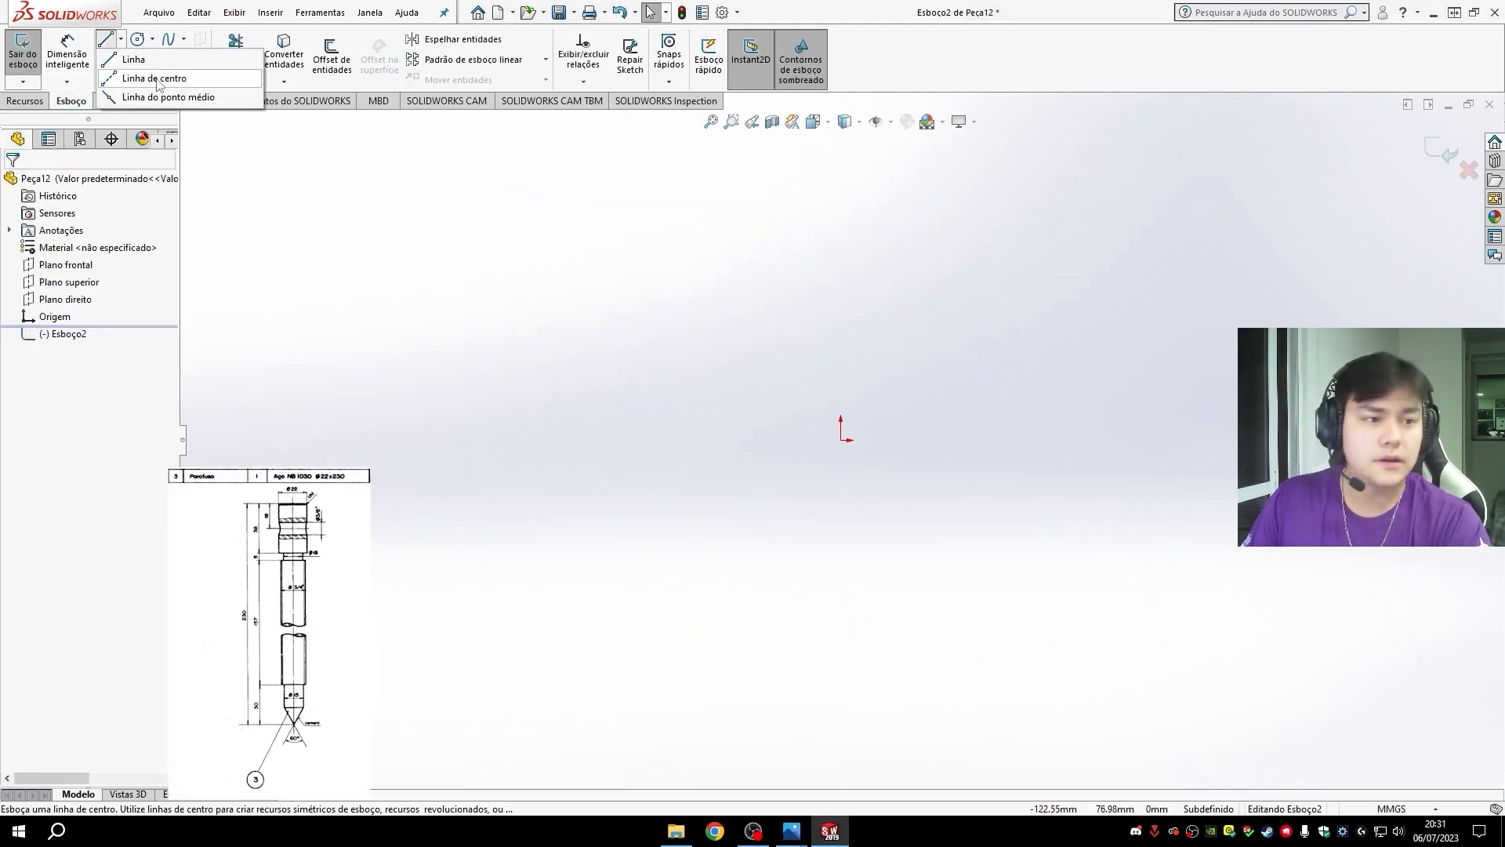
{"action": "left_click", "coordinate": [155, 78]}
{"action": "left_click", "coordinate": [840, 440]}
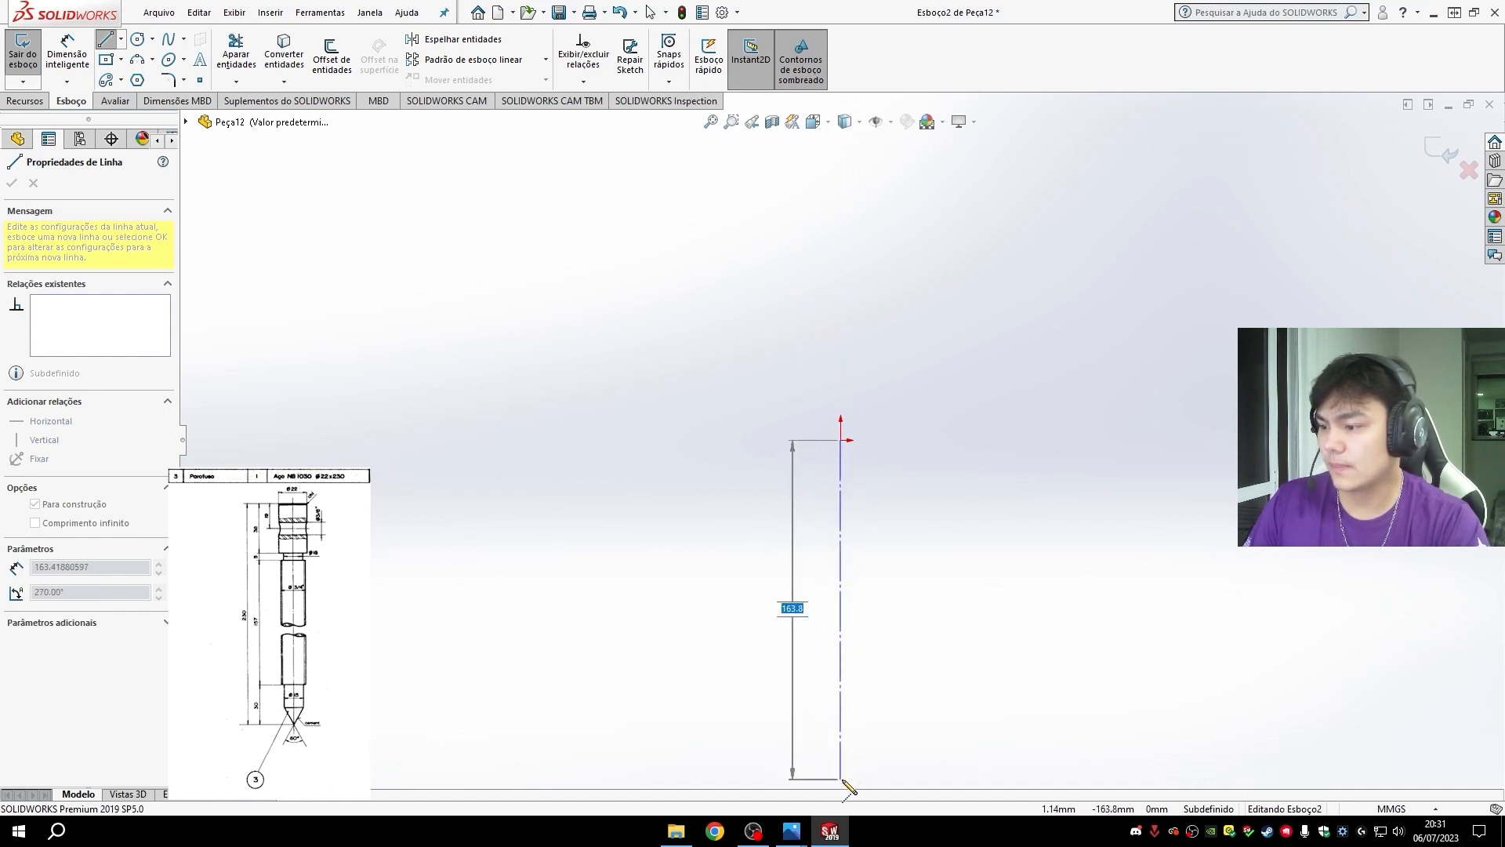
{"action": "left_click", "coordinate": [841, 781]}
{"action": "key", "text": "Escape"}
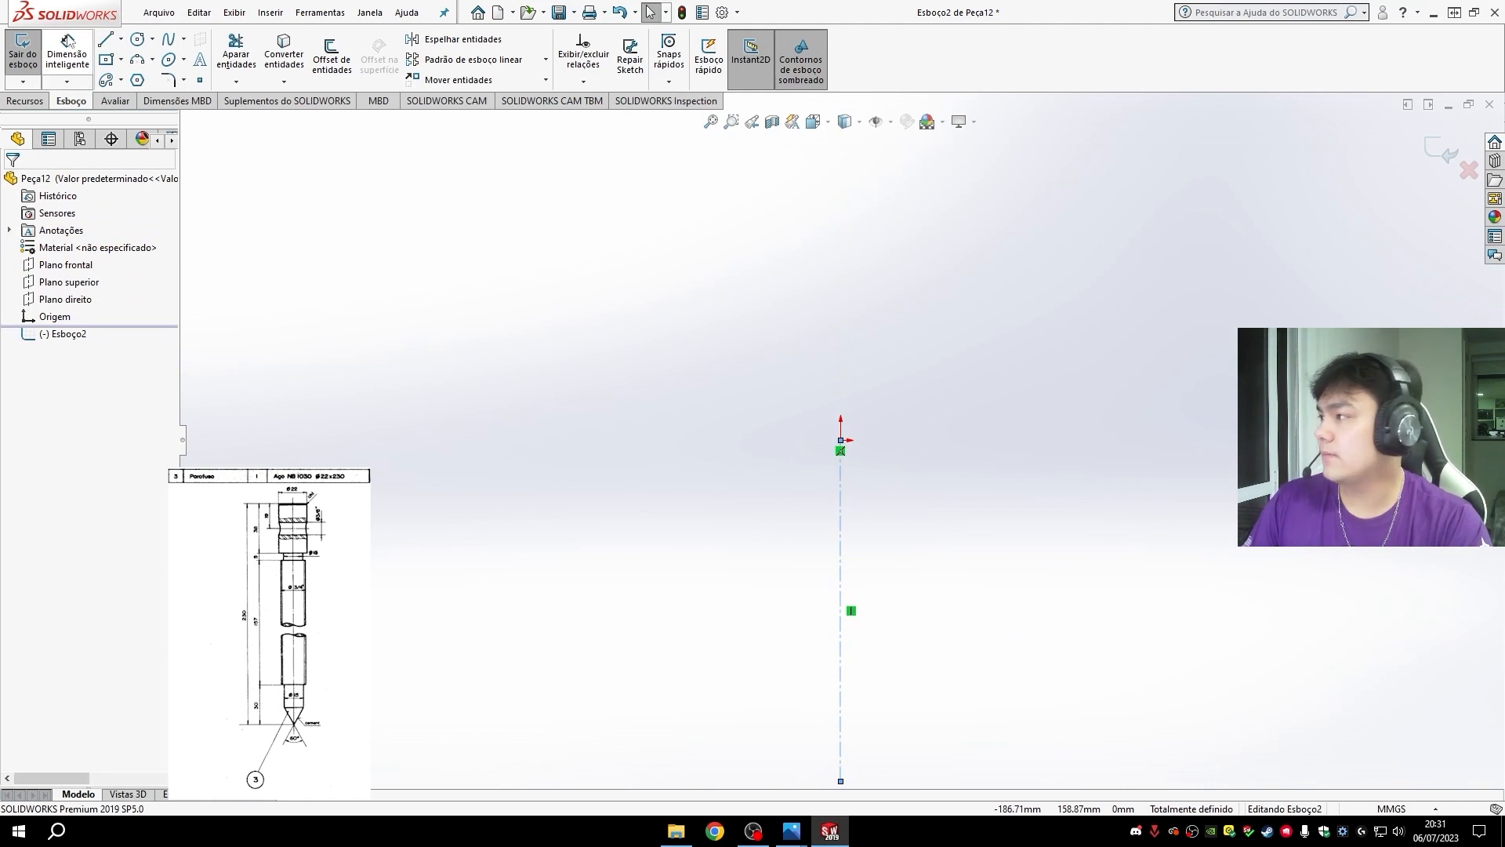
- Sketch the screw's half-profile head and neck from the origin: about 14 mm outward, 27 mm down, inward to about 7 mm radius, 16 mm down
{"action": "left_click", "coordinate": [105, 39]}
{"action": "scroll", "coordinate": [897, 504], "scroll_direction": "up", "scroll_amount": 3}
{"action": "scroll", "coordinate": [958, 631], "scroll_direction": "down", "scroll_amount": 3}
{"action": "scroll", "coordinate": [854, 435], "scroll_direction": "down", "scroll_amount": 2}
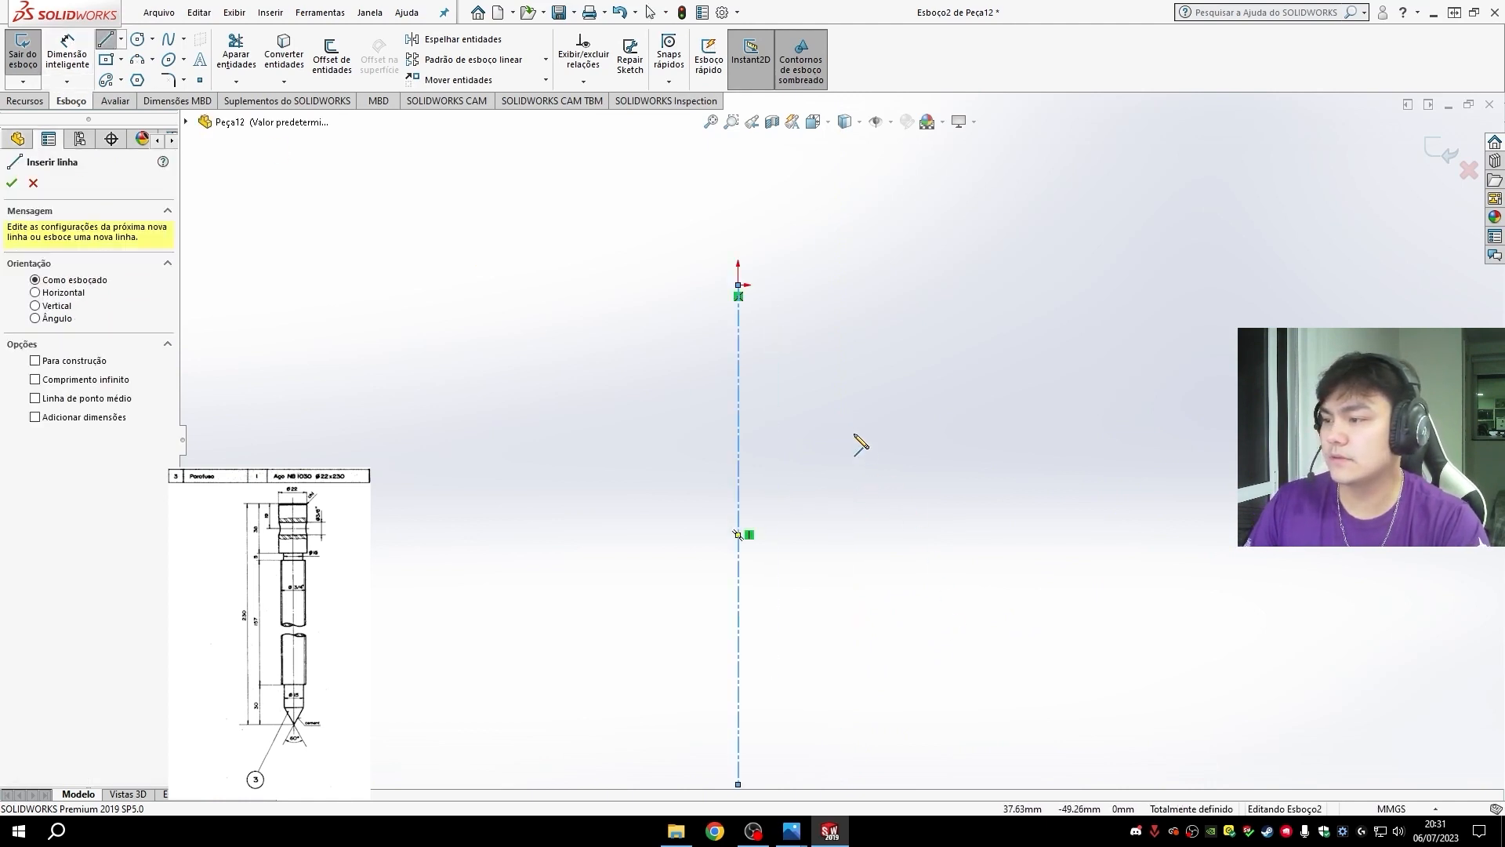
{"action": "scroll", "coordinate": [854, 436], "scroll_direction": "up", "scroll_amount": 2}
{"action": "scroll", "coordinate": [940, 624], "scroll_direction": "down", "scroll_amount": 1}
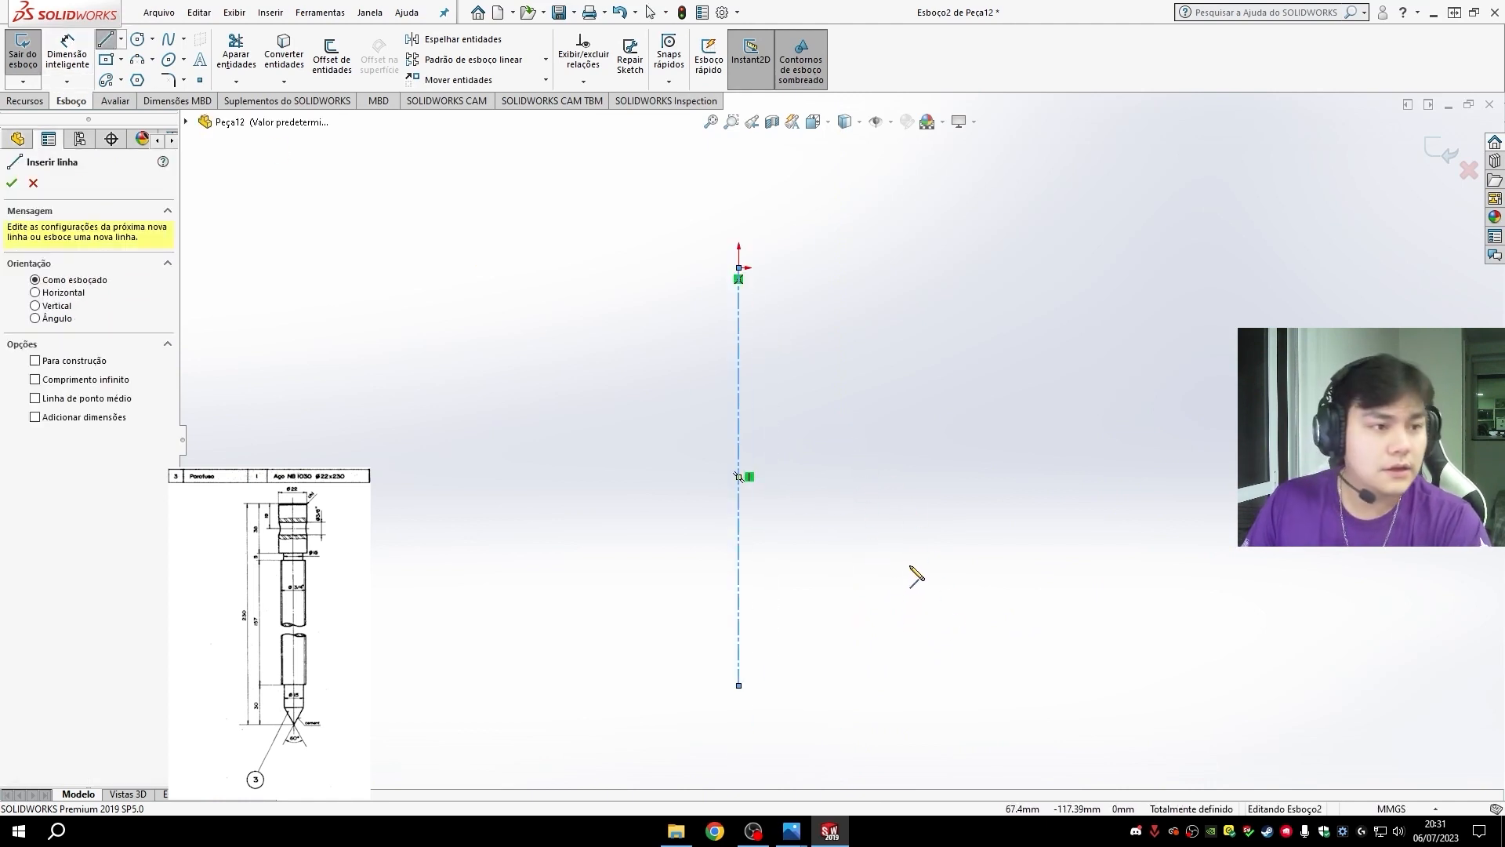
{"action": "left_click", "coordinate": [738, 268]}
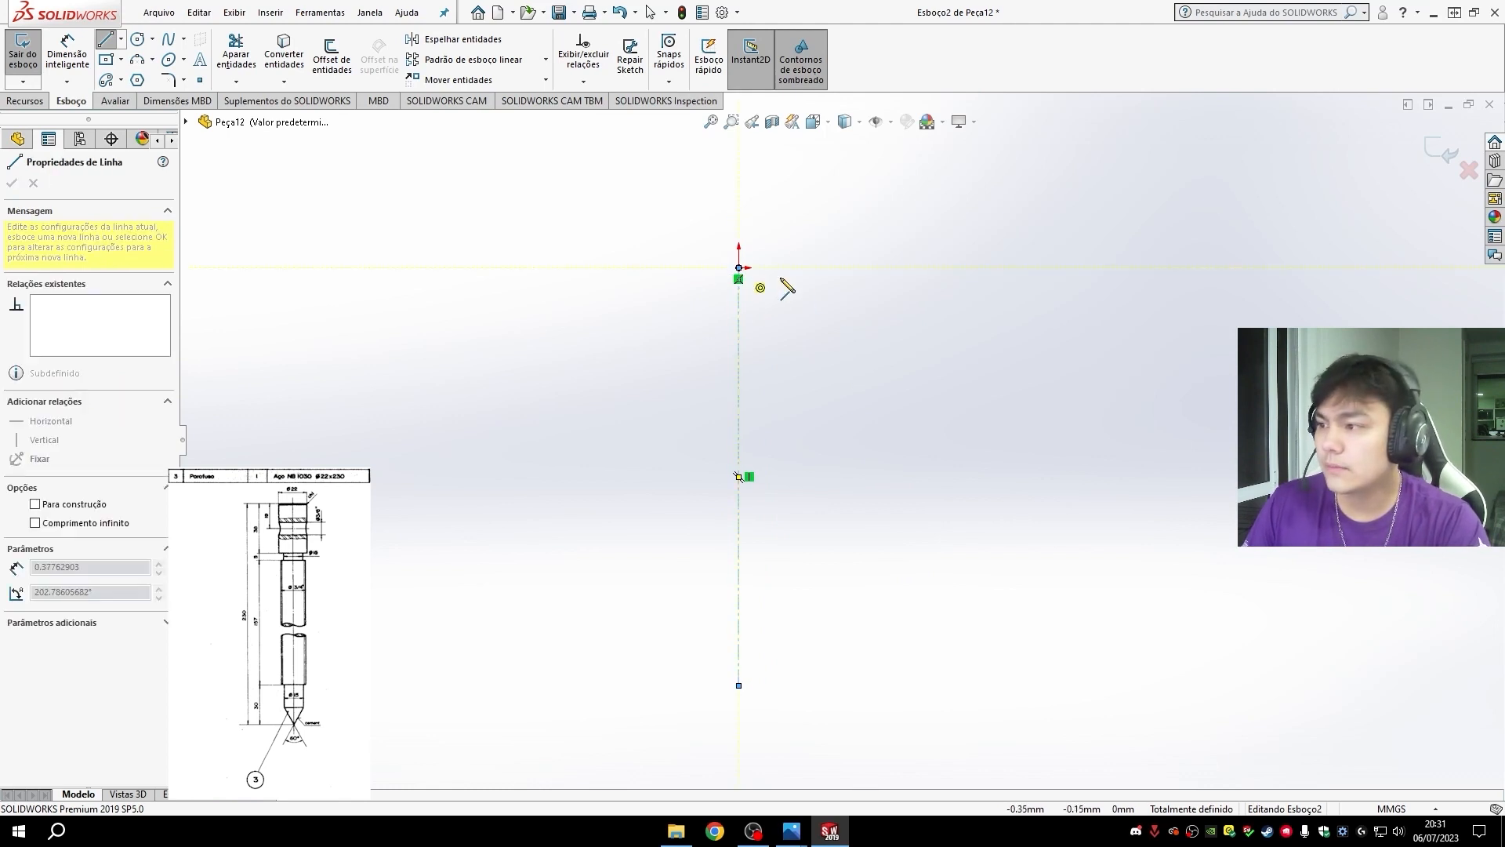
{"action": "left_click", "coordinate": [774, 268]}
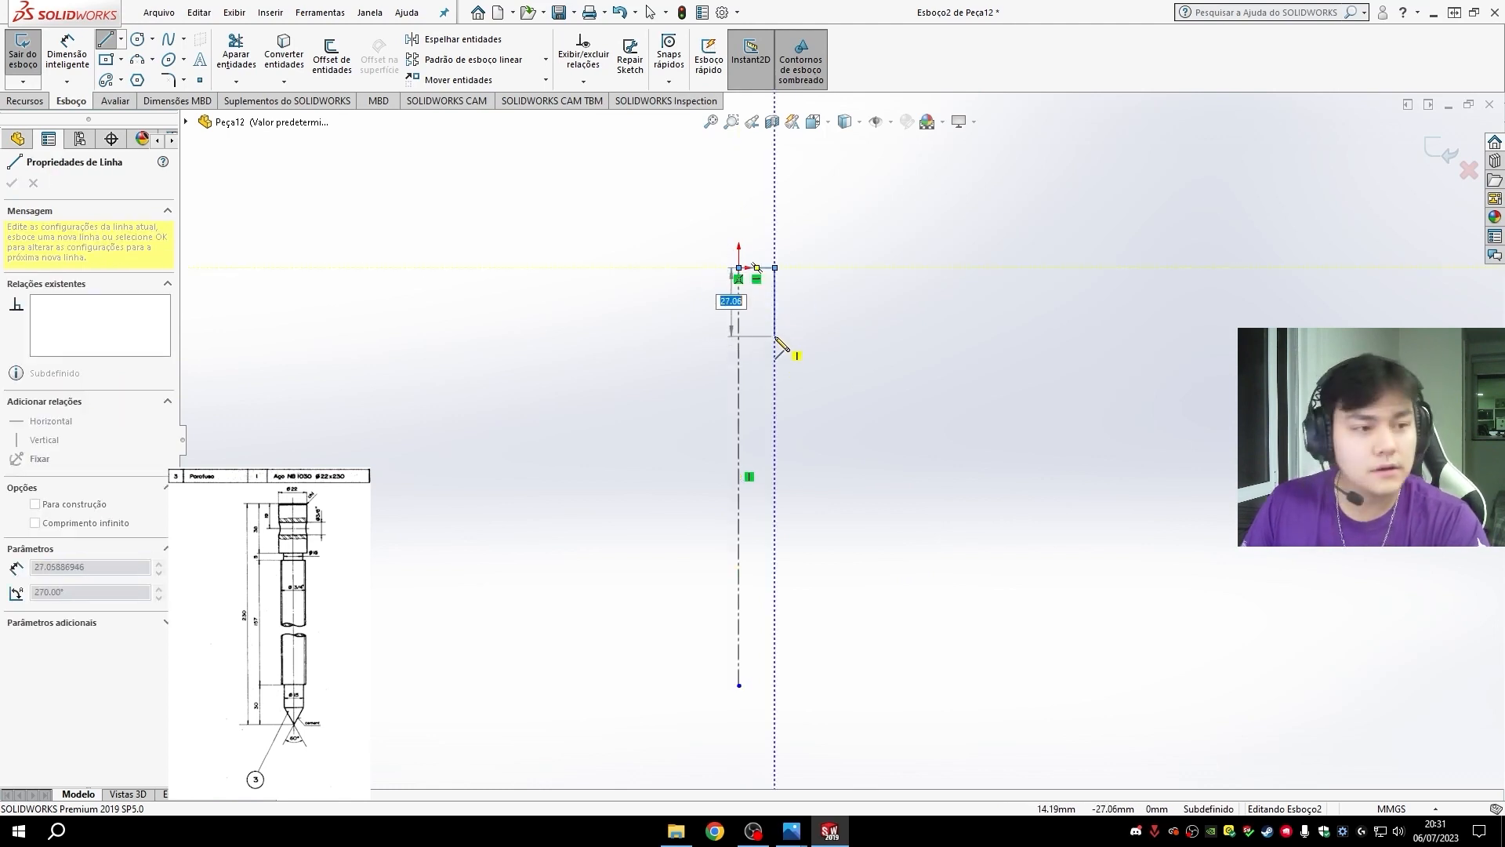
{"action": "left_click", "coordinate": [774, 335]}
{"action": "left_click", "coordinate": [756, 335]}
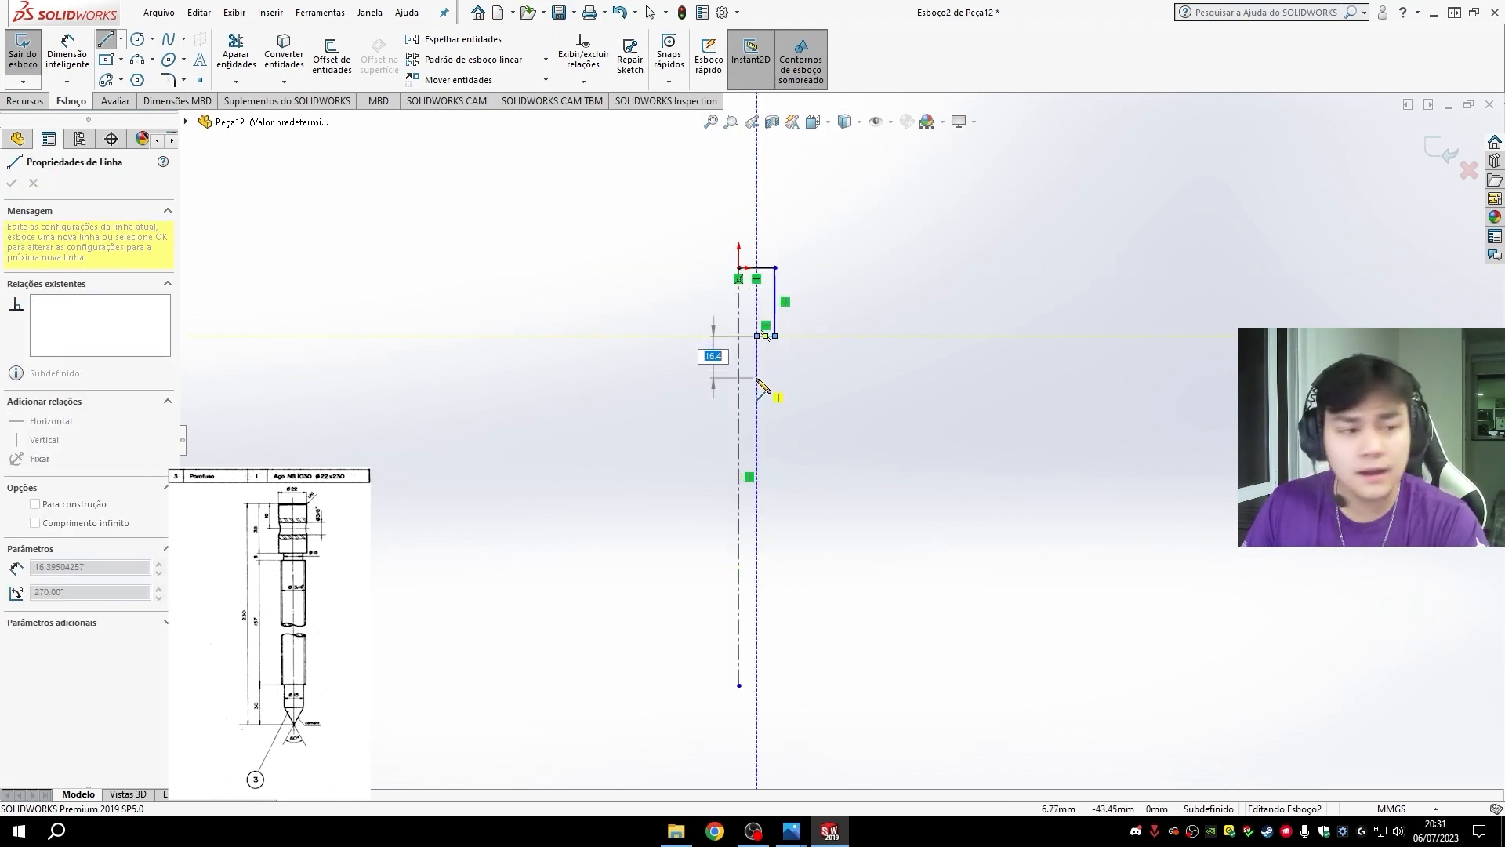
{"action": "left_click", "coordinate": [757, 377]}
- Continue the half profile with an outward shoulder, a shaft about 92 mm long, an inward step and a slanted tip ending at the centerline's lower endpoint
{"action": "left_click", "coordinate": [775, 377]}
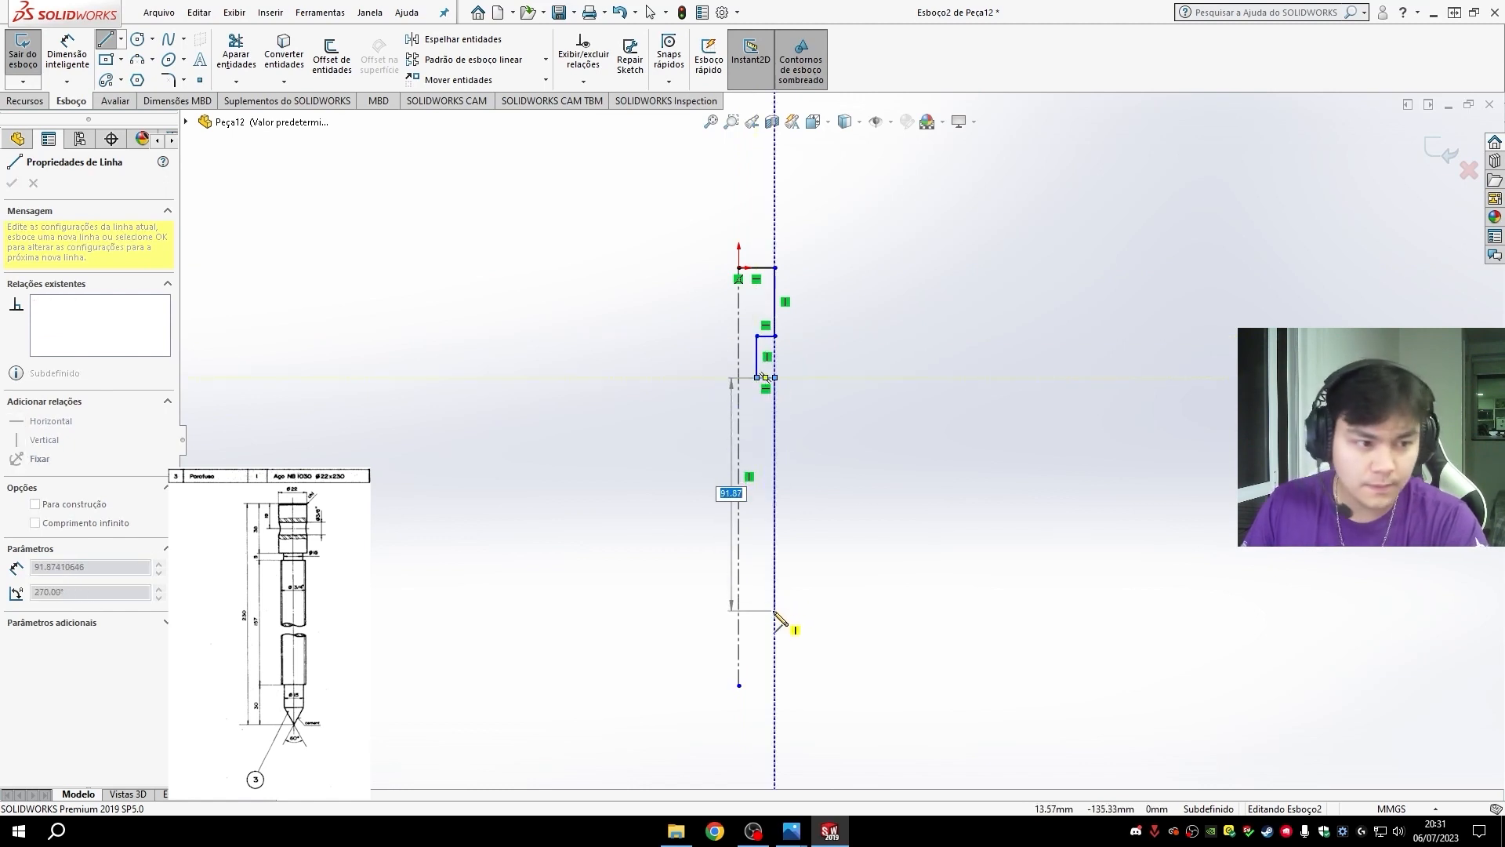
{"action": "left_click", "coordinate": [774, 610]}
{"action": "left_click", "coordinate": [756, 609]}
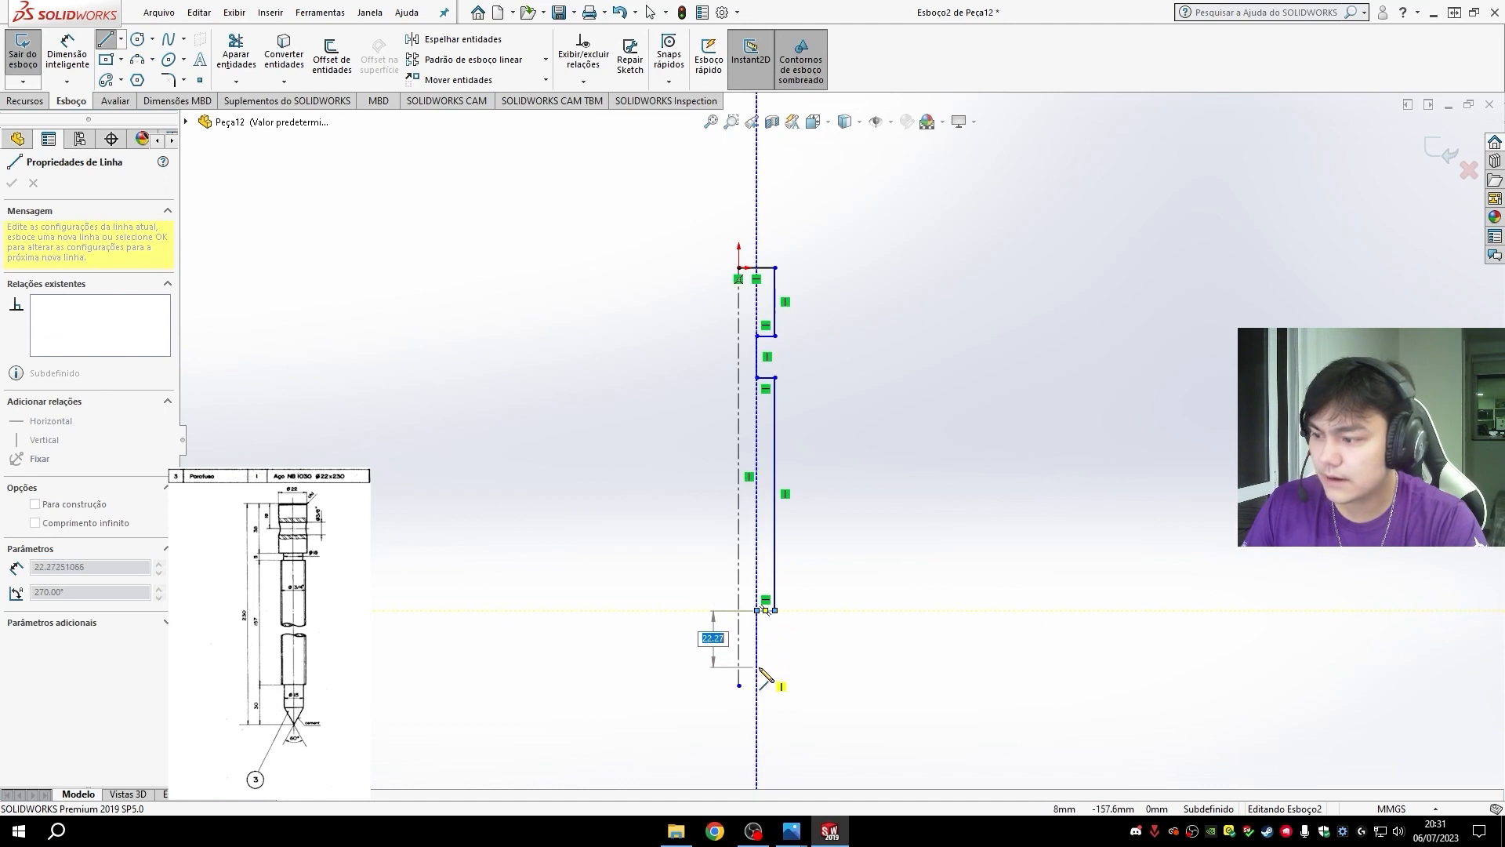
{"action": "left_click", "coordinate": [756, 650]}
{"action": "left_click", "coordinate": [739, 685]}
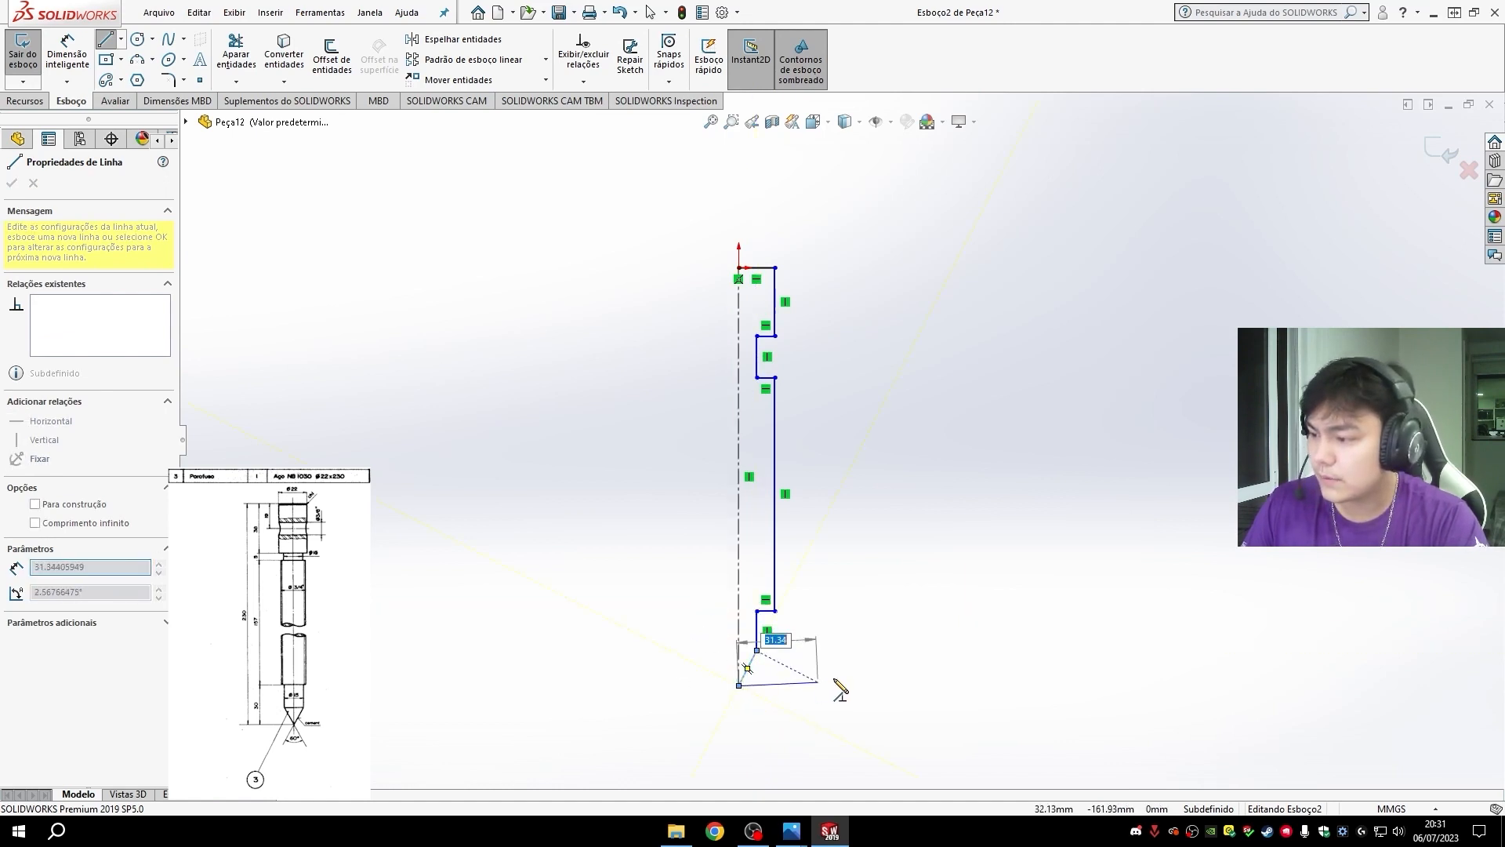
{"action": "key", "text": "Escape"}
- Dimension the centerline's length as 230 mm
{"action": "left_click", "coordinate": [68, 55]}
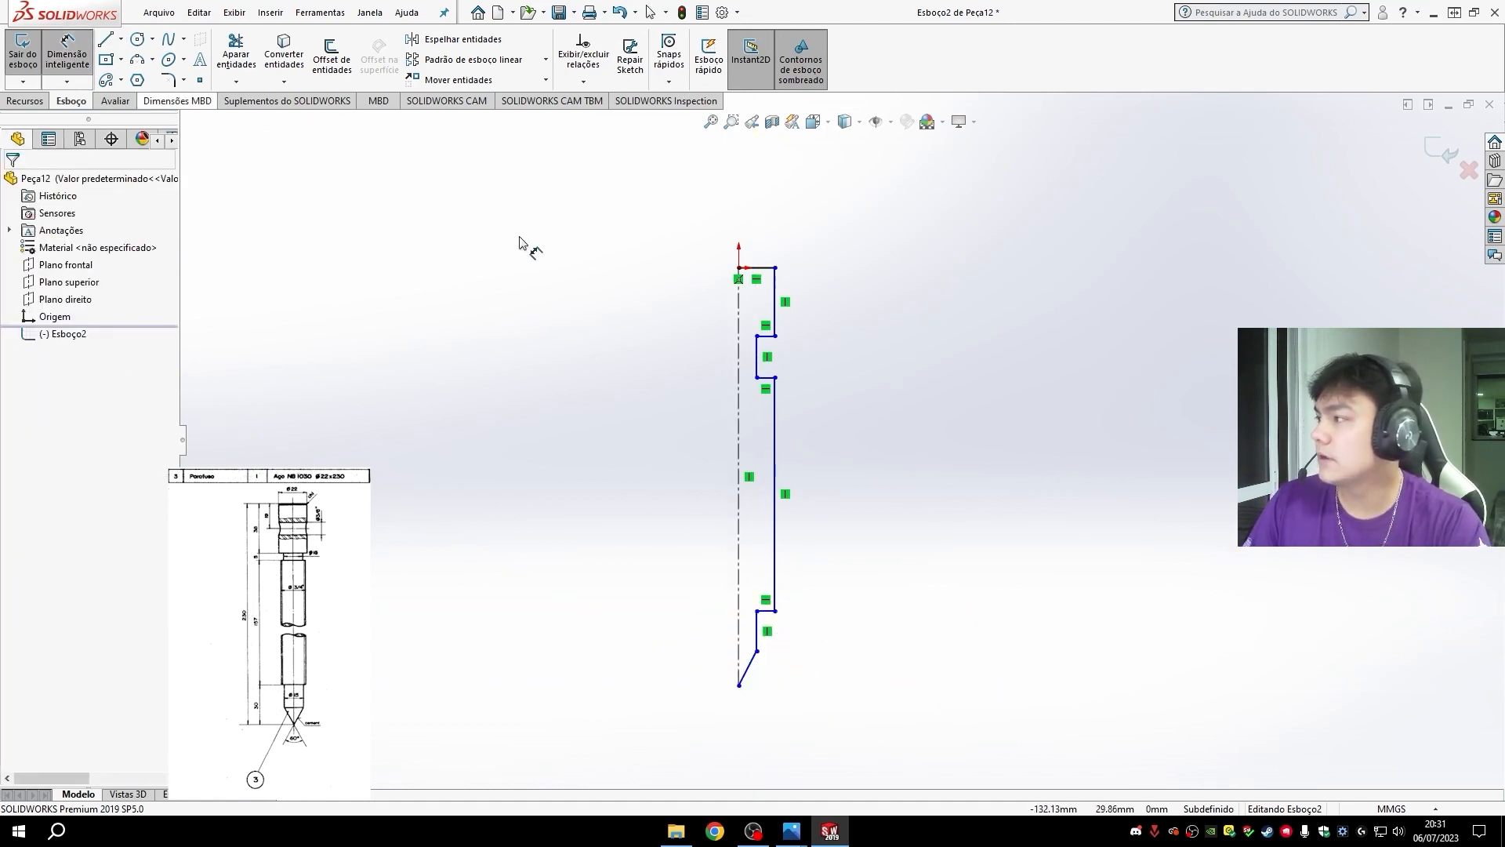
{"action": "left_click", "coordinate": [740, 447]}
{"action": "left_click", "coordinate": [562, 474]}
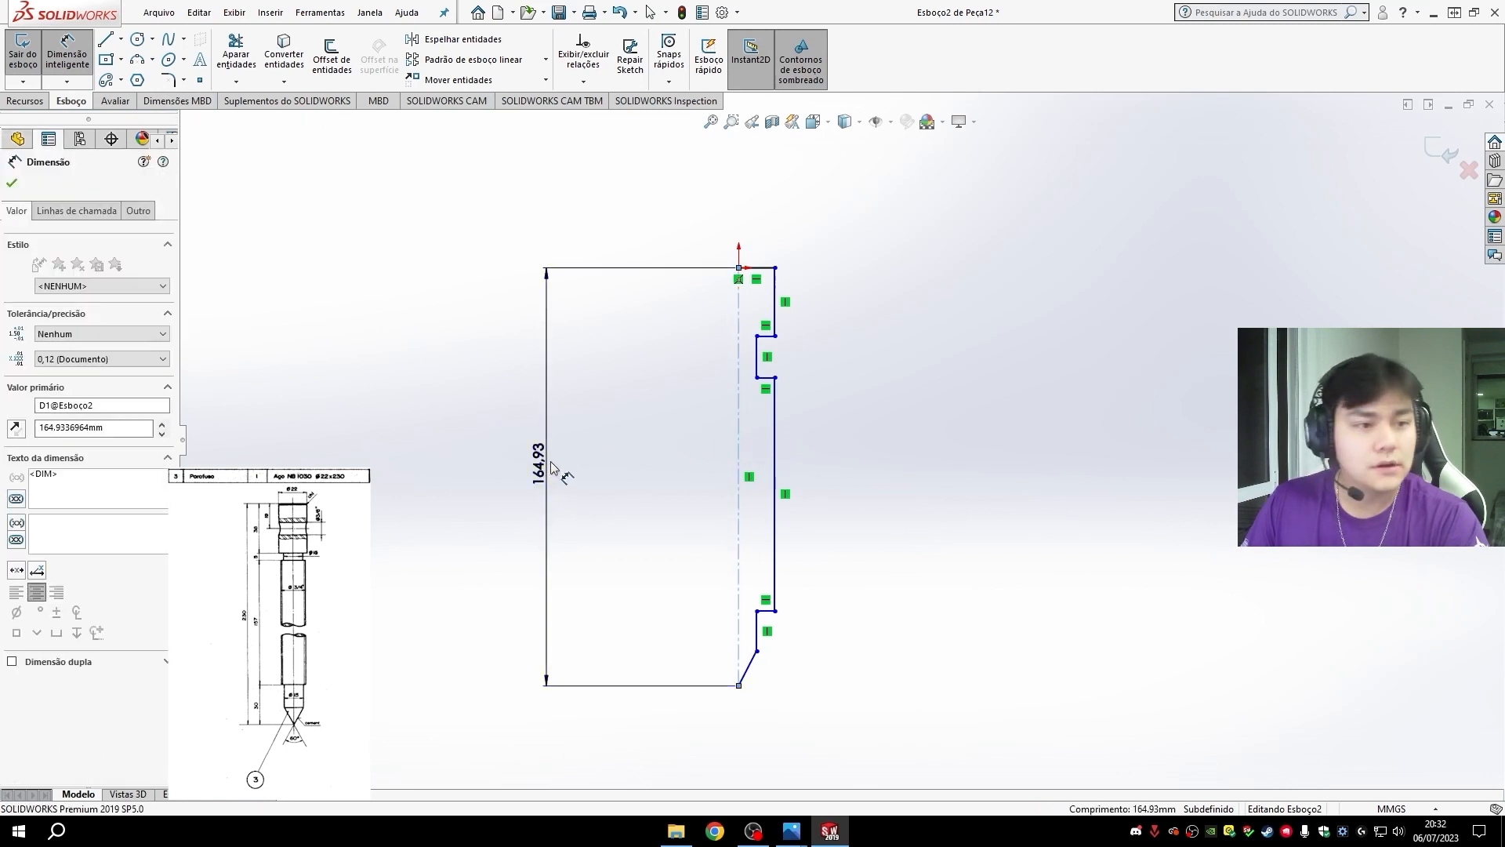
{"action": "type", "text": "230"}
{"action": "key", "text": "Return"}
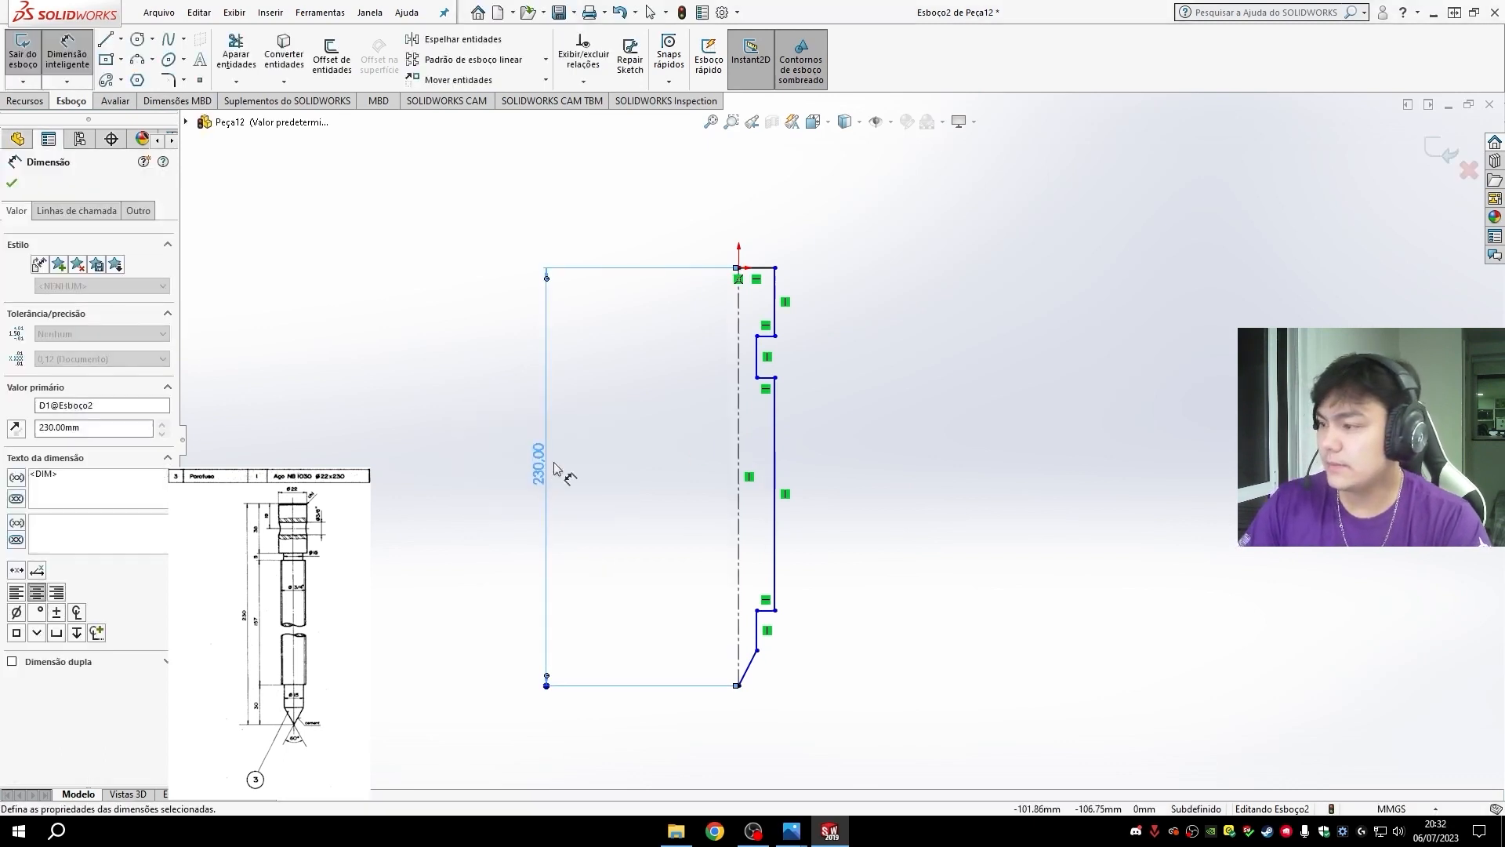
- Dimension the vertical length of the screw head, from its top corner to the neck shoulder, as 38 mm
{"action": "scroll", "coordinate": [797, 538], "scroll_direction": "down", "scroll_amount": 2}
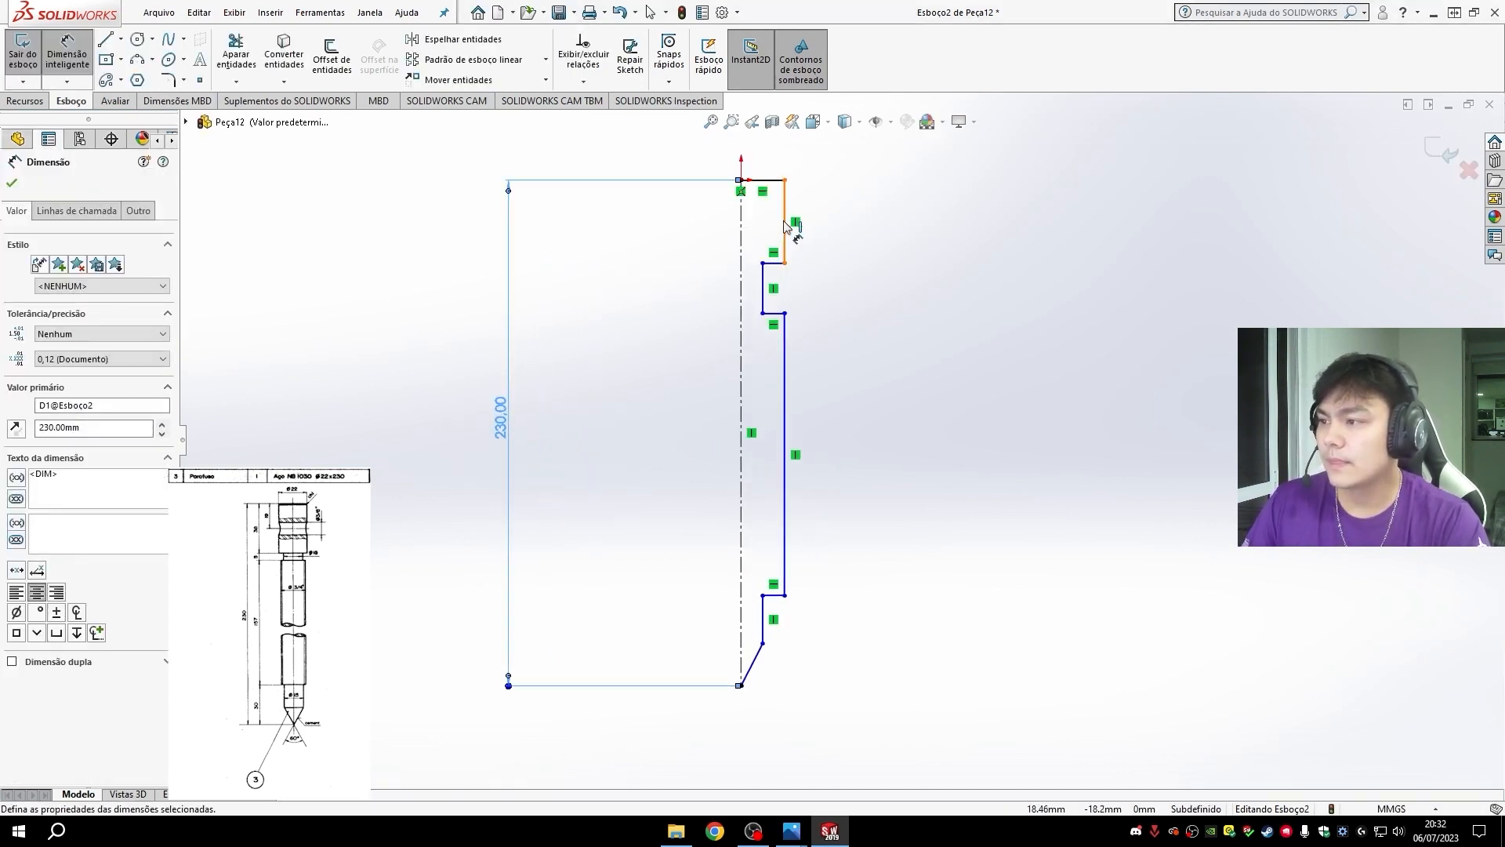
{"action": "left_click", "coordinate": [785, 181]}
{"action": "left_click", "coordinate": [785, 263]}
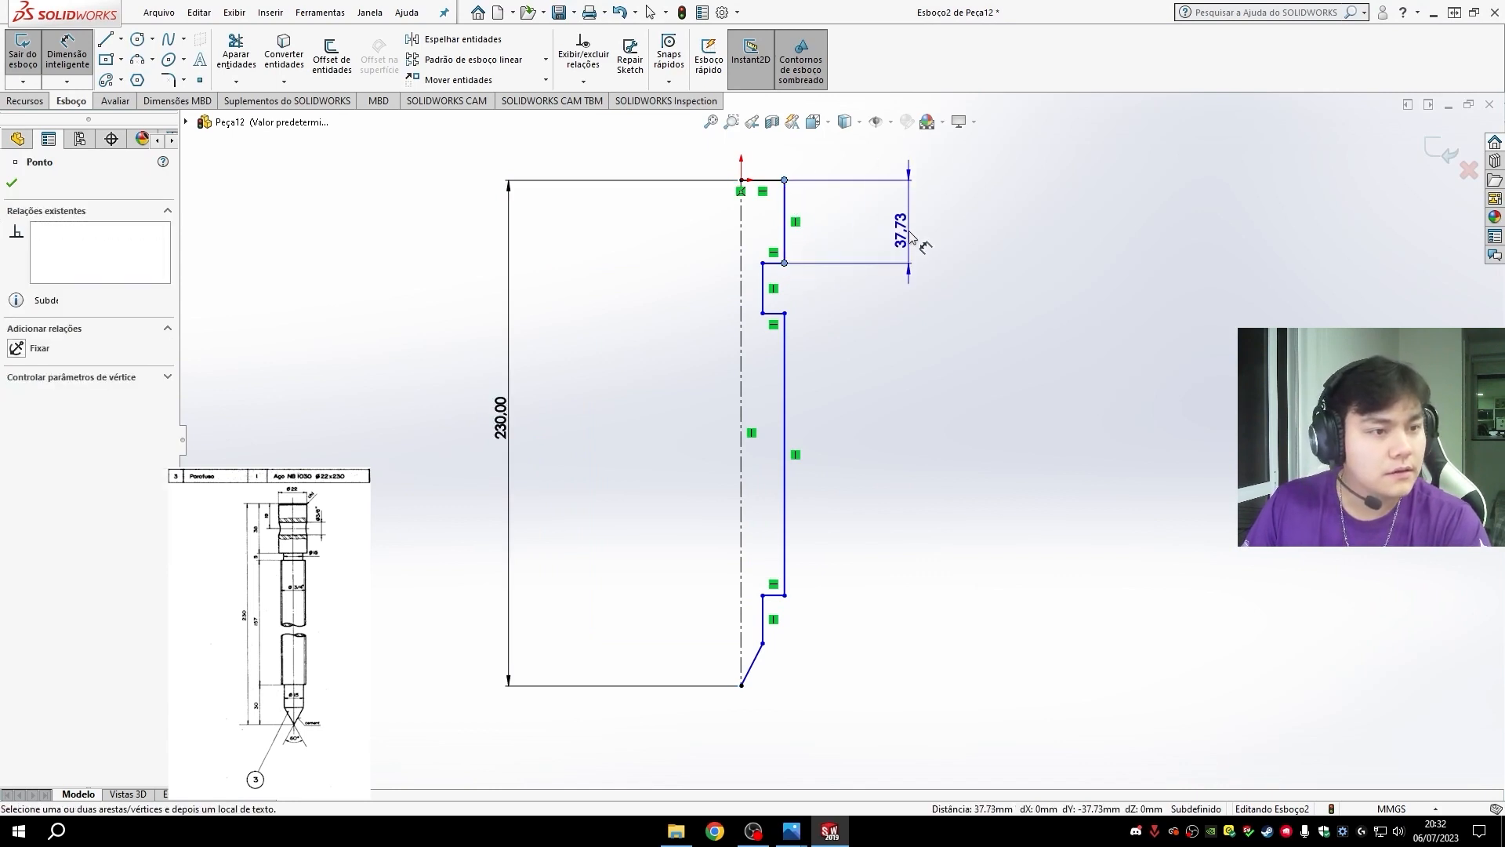
{"action": "left_click", "coordinate": [911, 236]}
{"action": "type", "text": "38"}
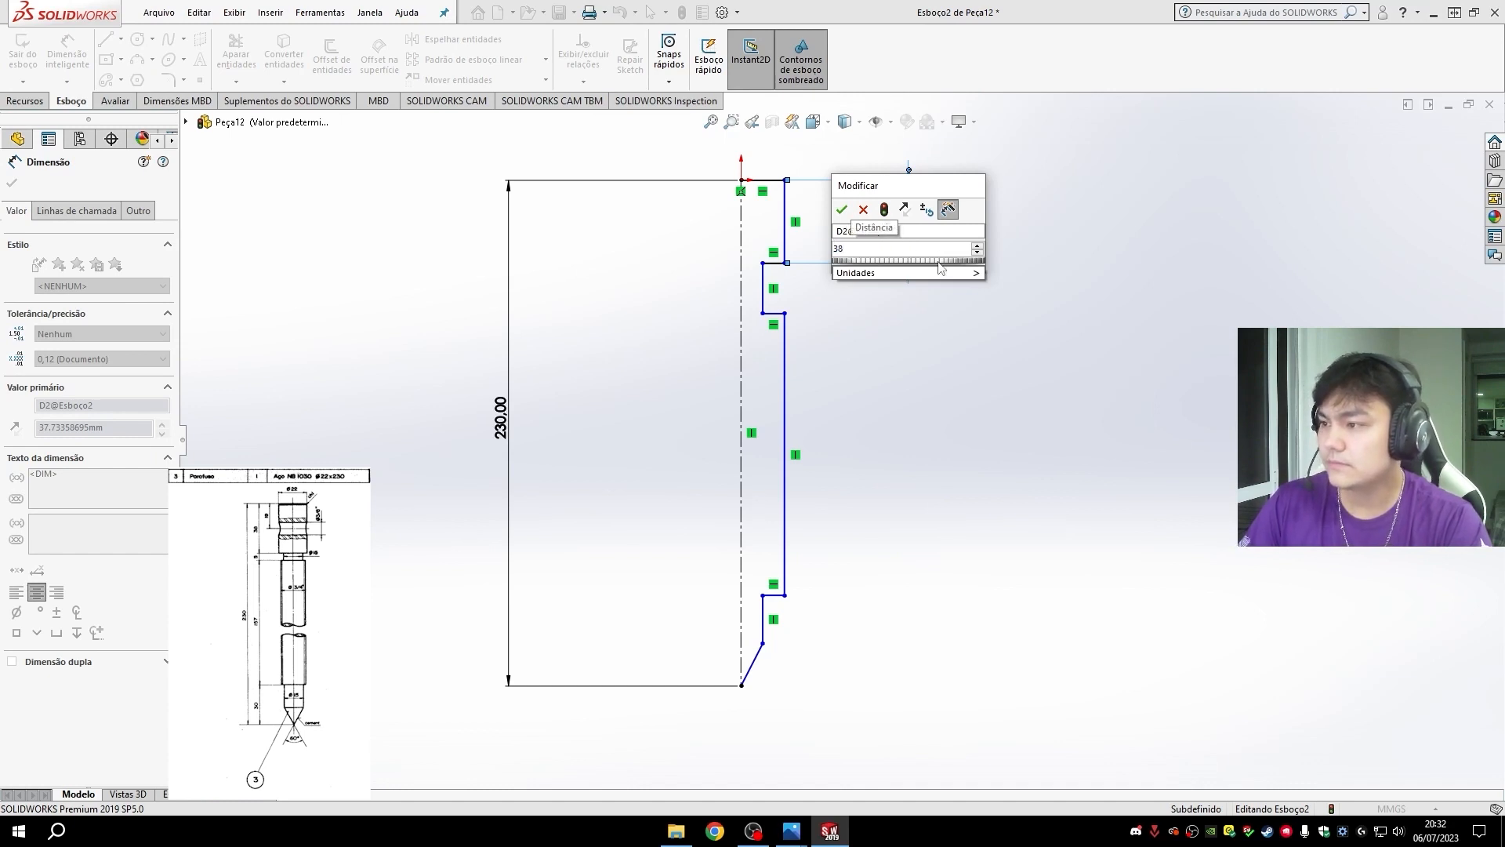
{"action": "key", "text": "Return"}
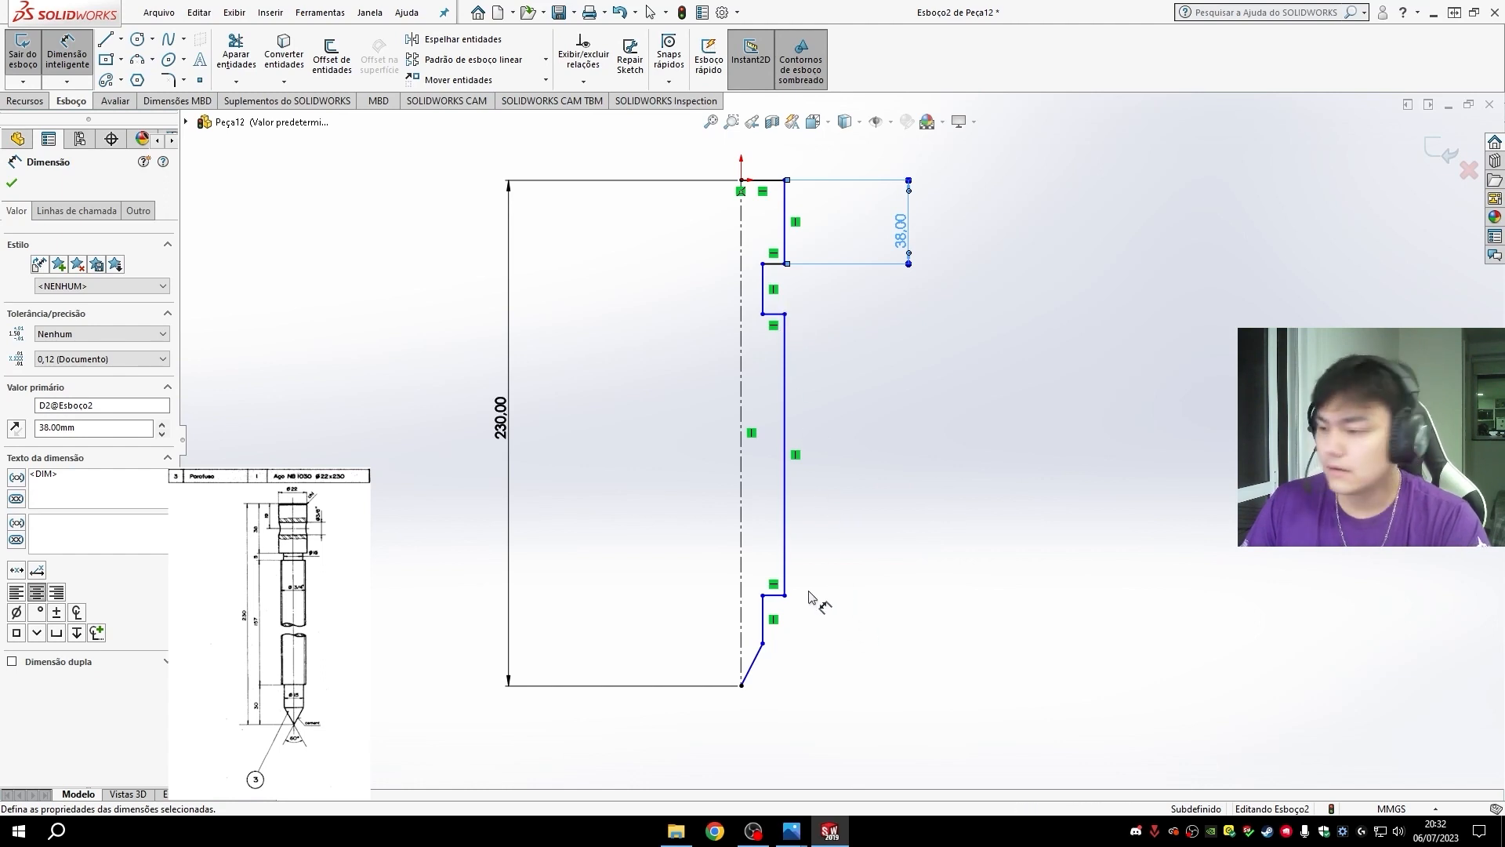
- Dimension the vertical distance from the shaft's lower shoulder to the tip point as 30 mm
{"action": "left_click", "coordinate": [785, 597]}
{"action": "left_click", "coordinate": [742, 686]}
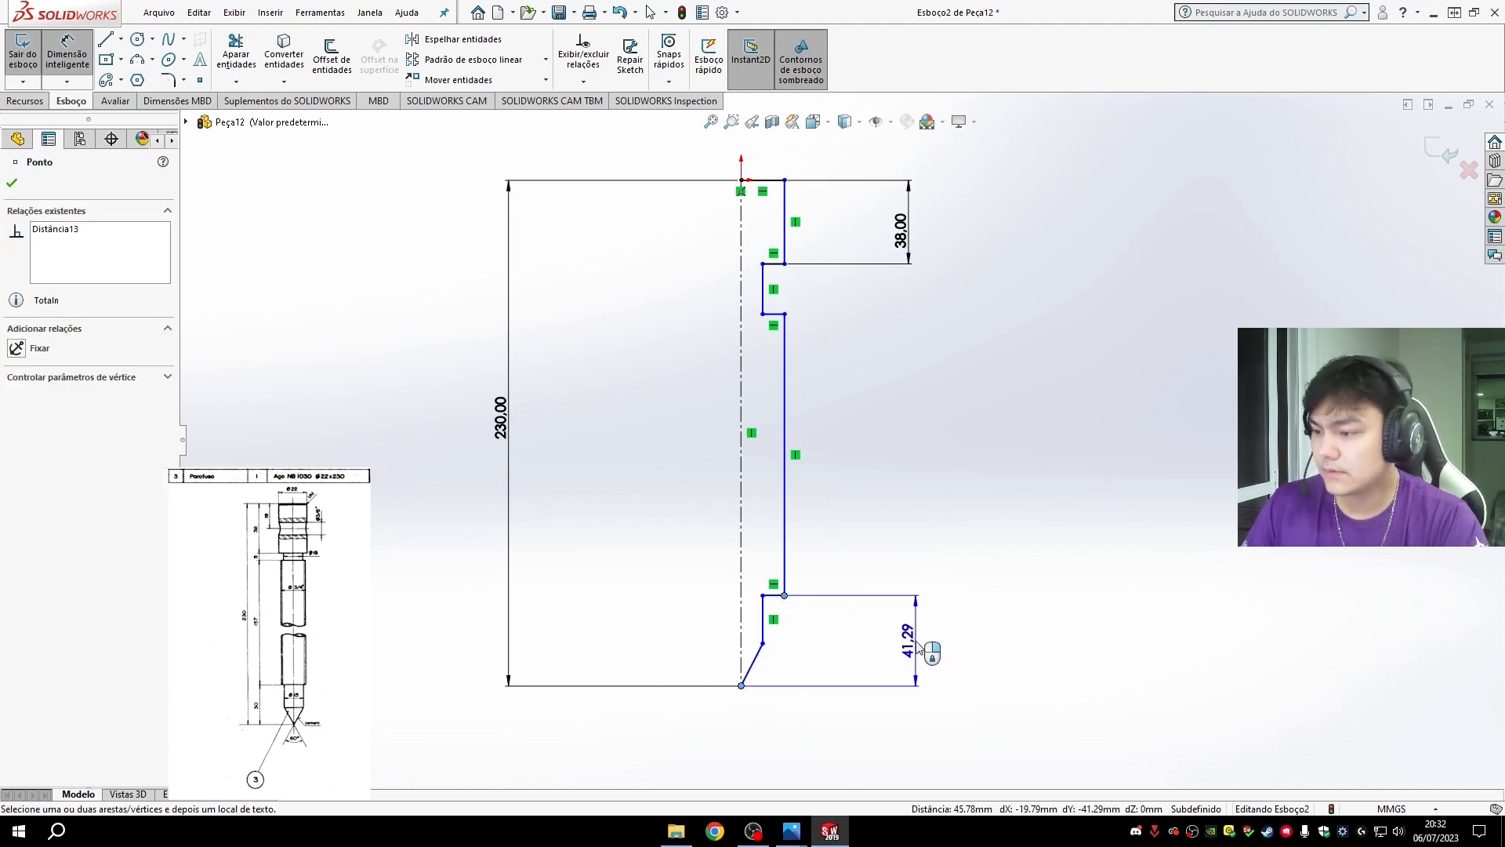
{"action": "left_click", "coordinate": [916, 641]}
{"action": "type", "text": "30"}
{"action": "key", "text": "Return"}
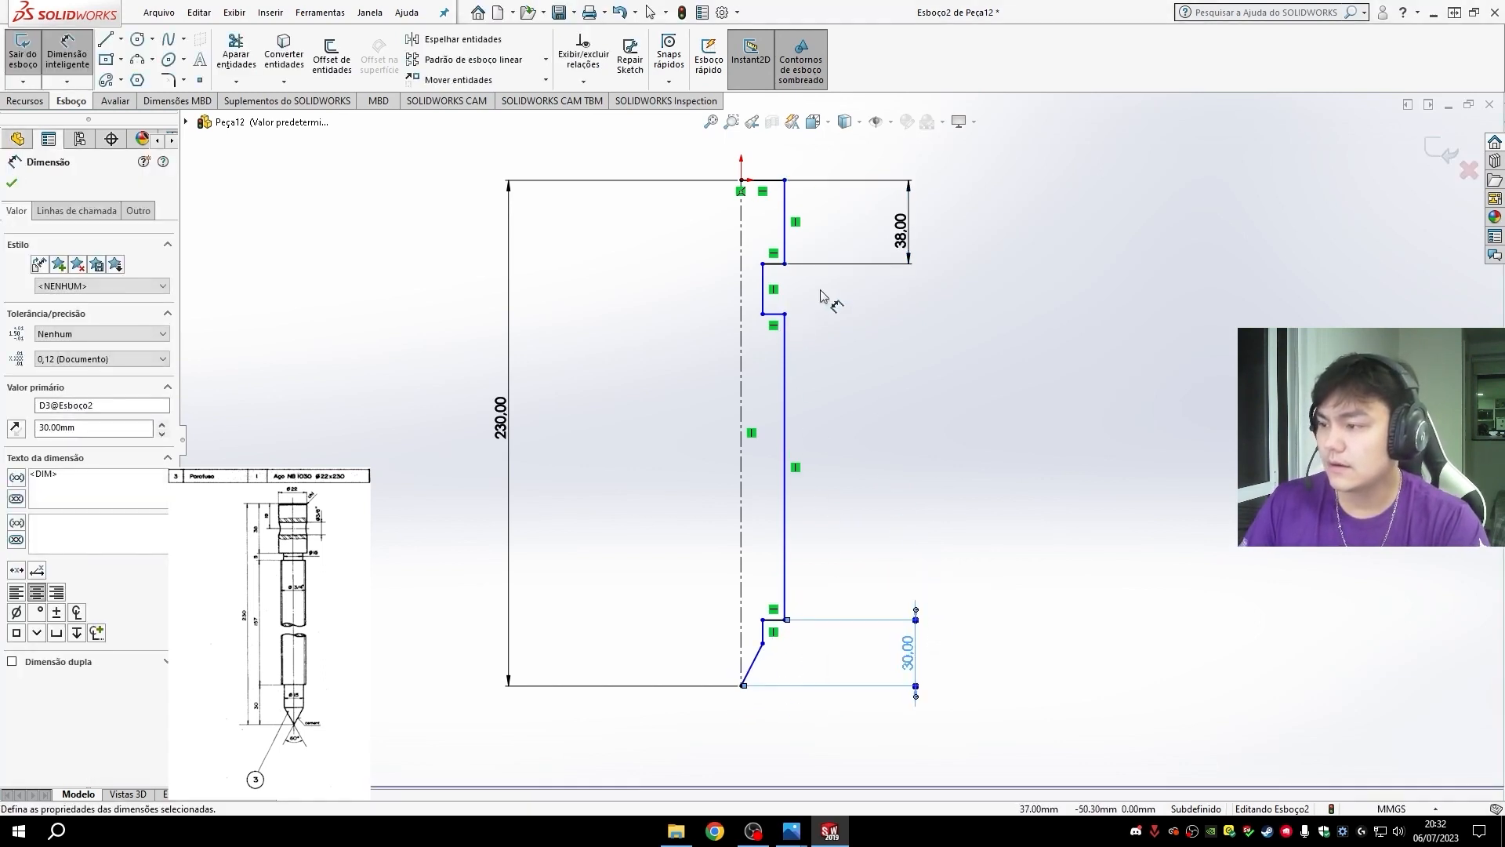
- Dimension the vertical length of the screw's long shaft, from the neck's lower shoulder to the shaft's lower shoulder, as 157 mm
{"action": "left_click", "coordinate": [784, 314]}
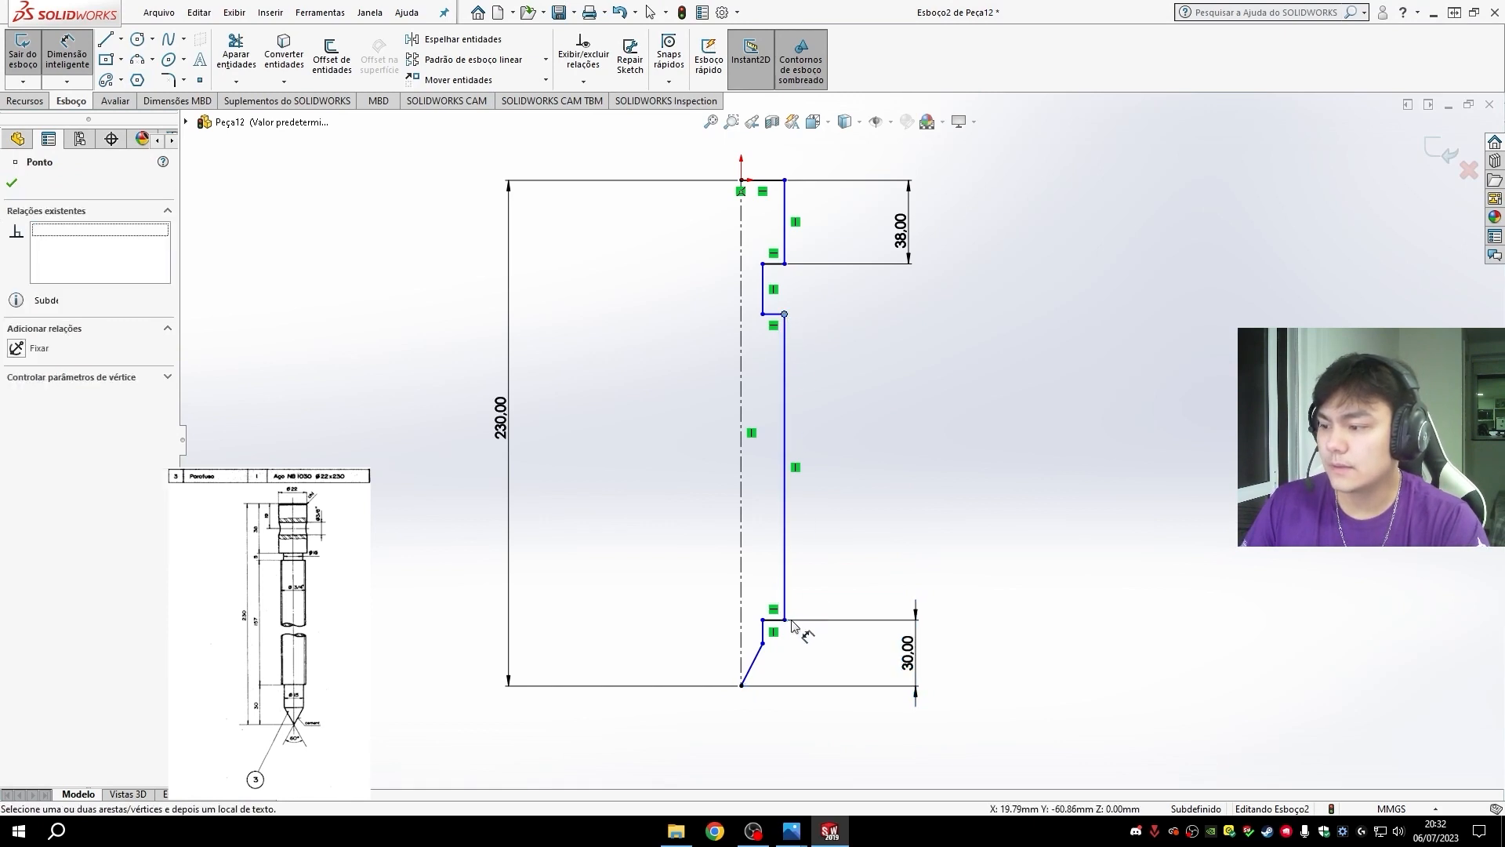
{"action": "left_click", "coordinate": [786, 619]}
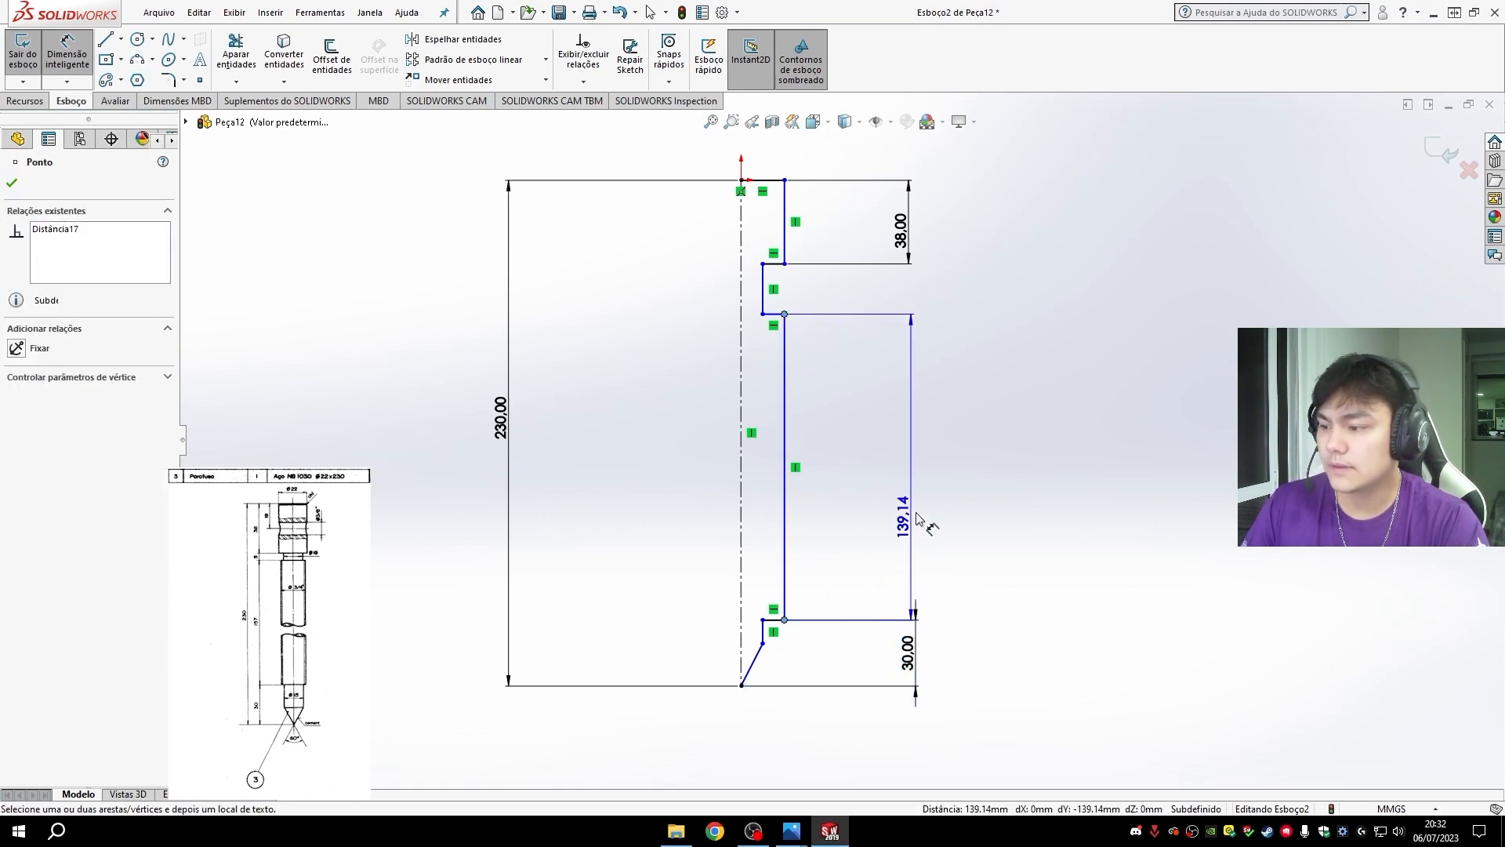
{"action": "left_click", "coordinate": [913, 463]}
{"action": "type", "text": "157"}
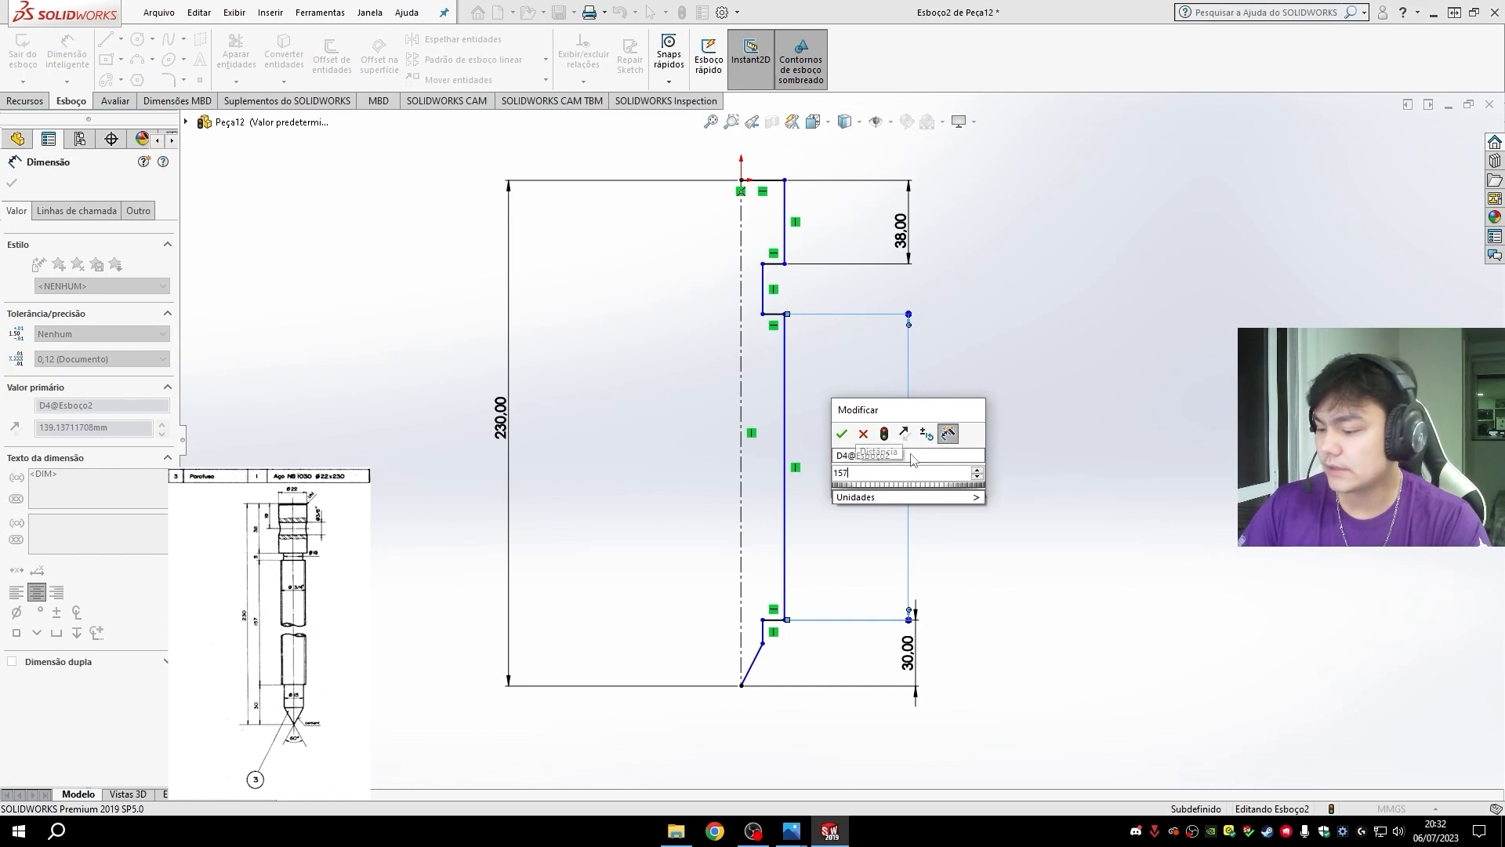
{"action": "key", "text": "Return"}
- Dimension the screw head's diameter across the centerline as 22 mm
{"action": "scroll", "coordinate": [817, 498], "scroll_direction": "up", "scroll_amount": 1}
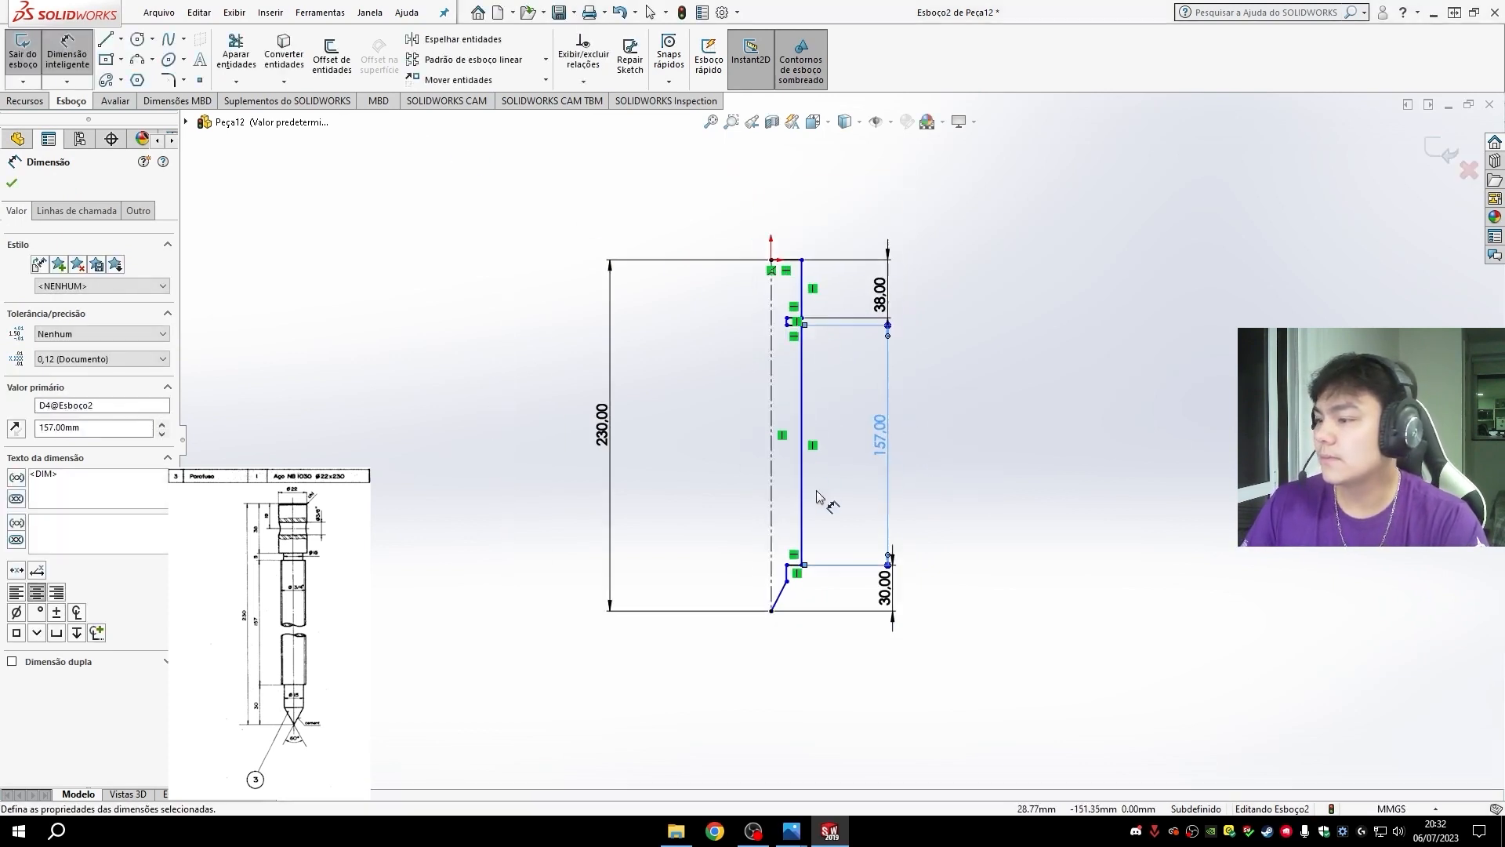
{"action": "scroll", "coordinate": [824, 439], "scroll_direction": "down", "scroll_amount": 3}
{"action": "scroll", "coordinate": [827, 279], "scroll_direction": "down", "scroll_amount": 3}
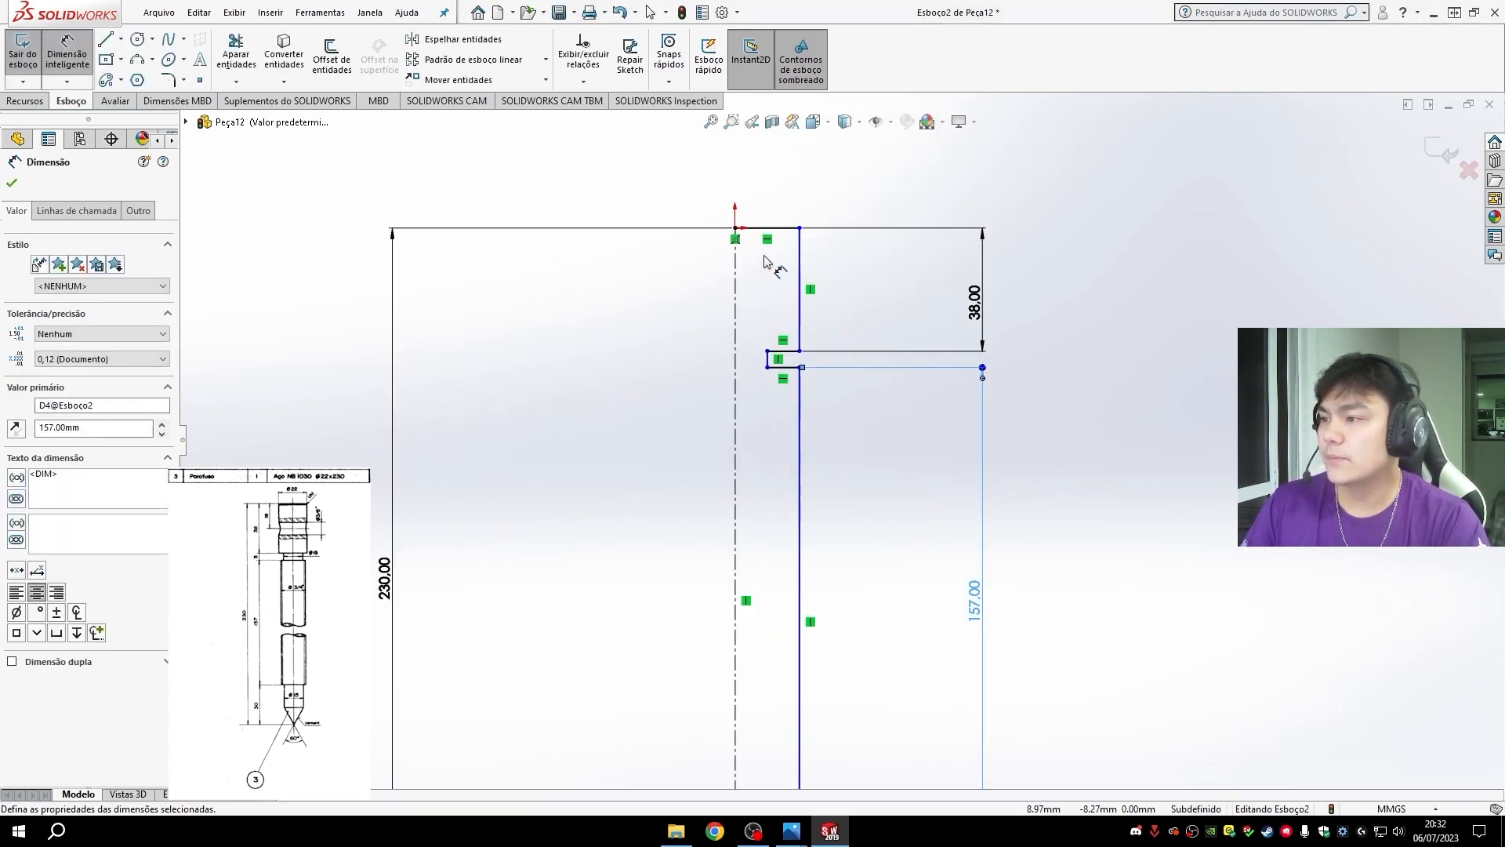
{"action": "left_click", "coordinate": [800, 276]}
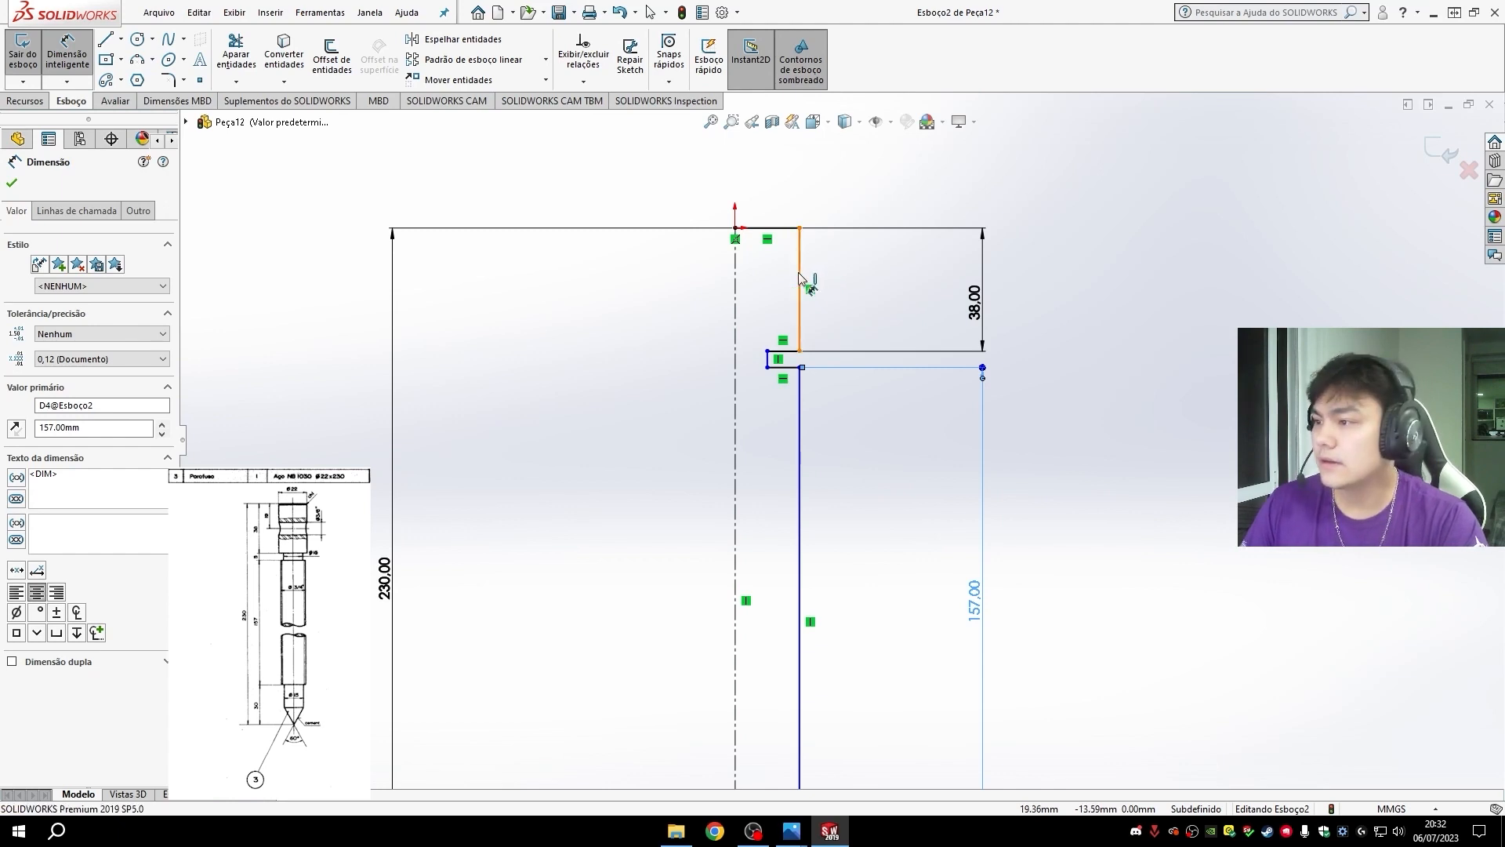
{"action": "left_click", "coordinate": [735, 290]}
{"action": "left_click", "coordinate": [725, 179]}
{"action": "type", "text": "22"}
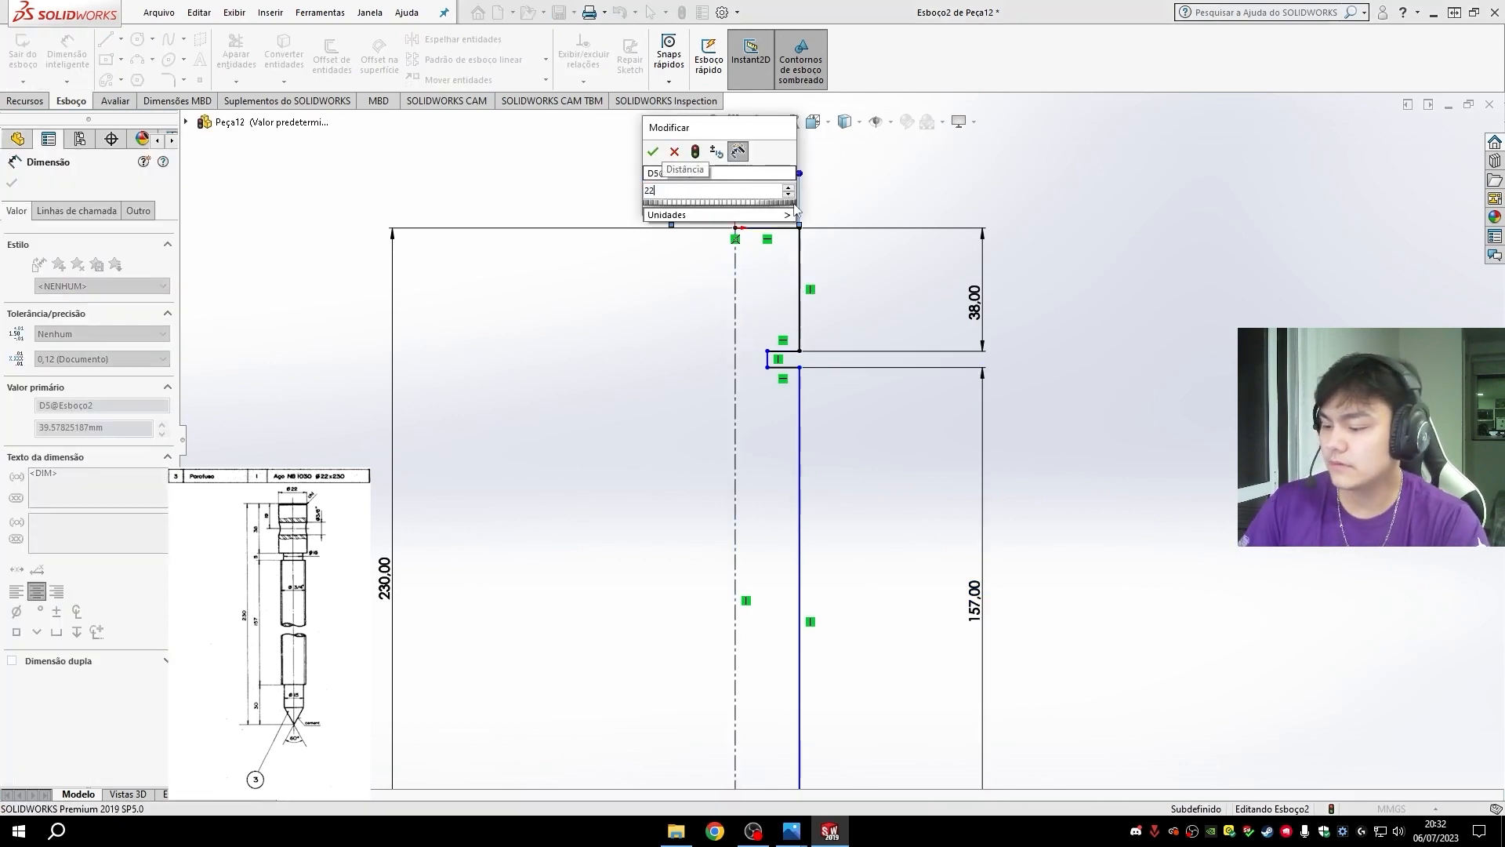
{"action": "key", "text": "Return"}
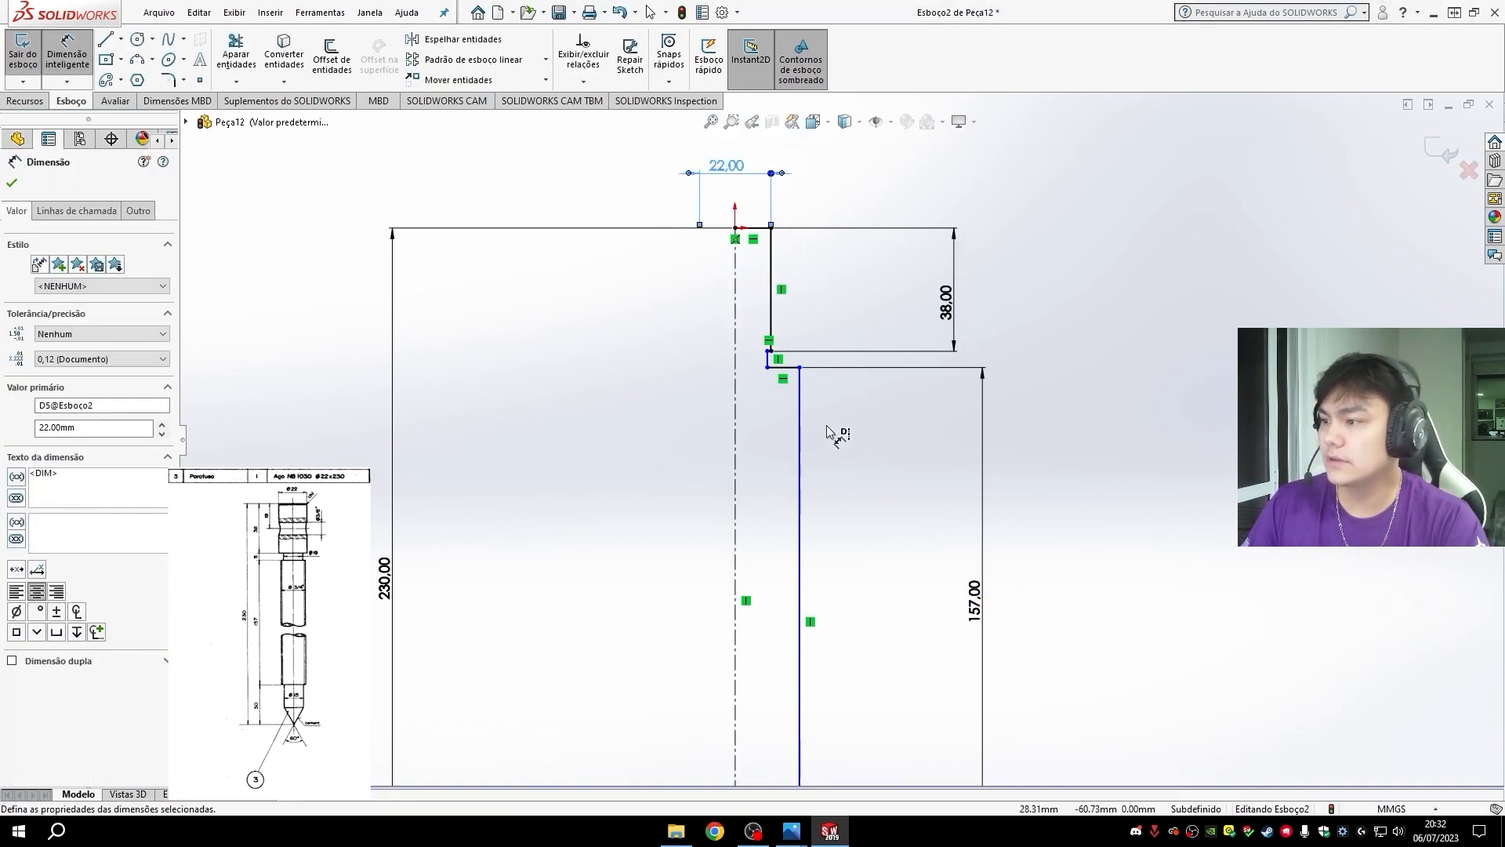
- Dimension the diameter of the neck below the head across the centerline as 15 mm
{"action": "left_click", "coordinate": [768, 359]}
{"action": "left_click", "coordinate": [736, 359]}
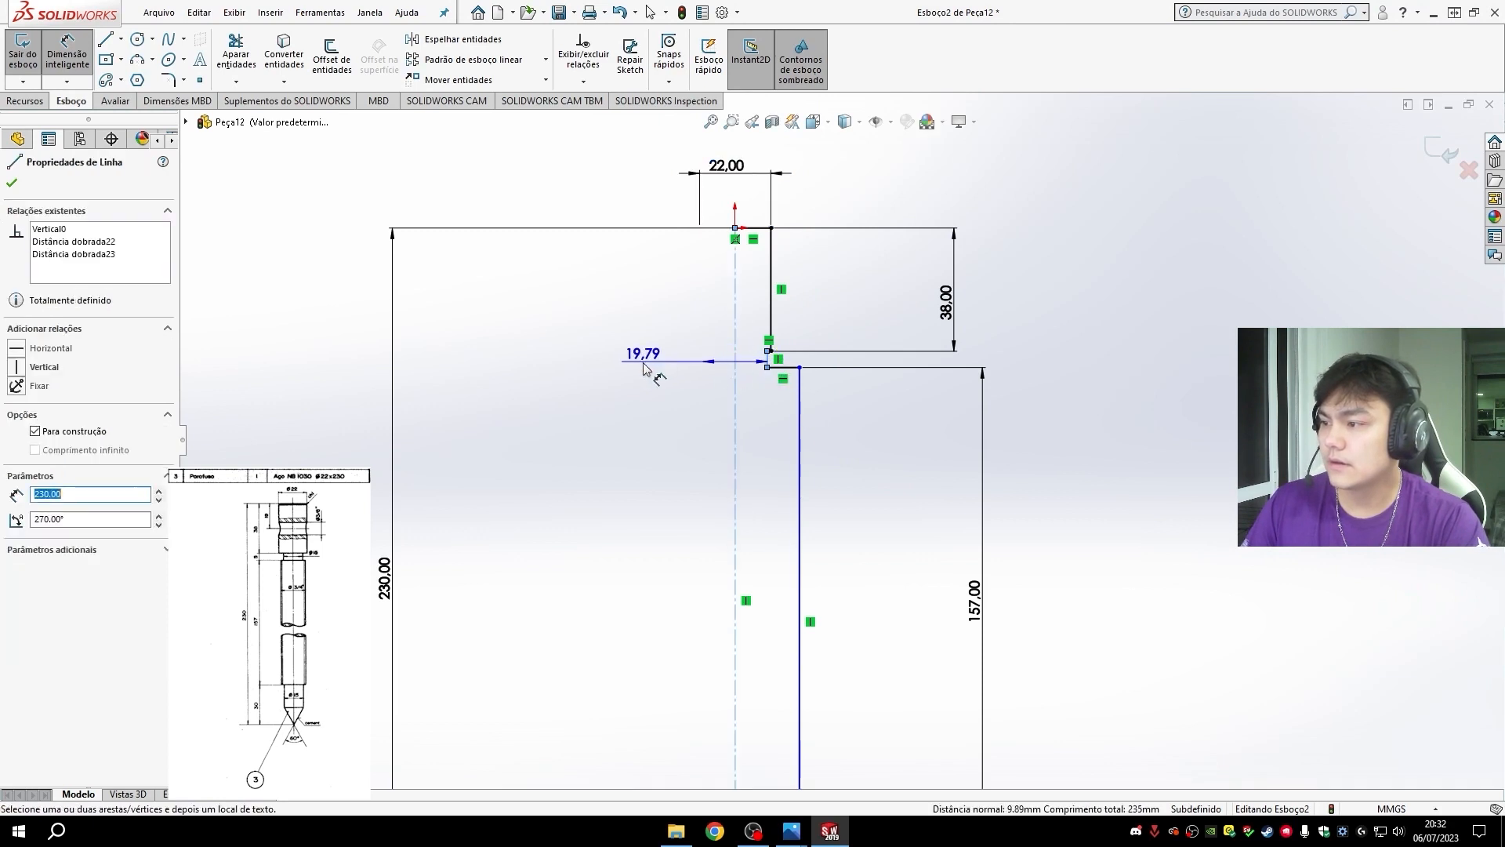
{"action": "left_click", "coordinate": [642, 368]}
{"action": "type", "text": "15"}
{"action": "key", "text": "Return"}
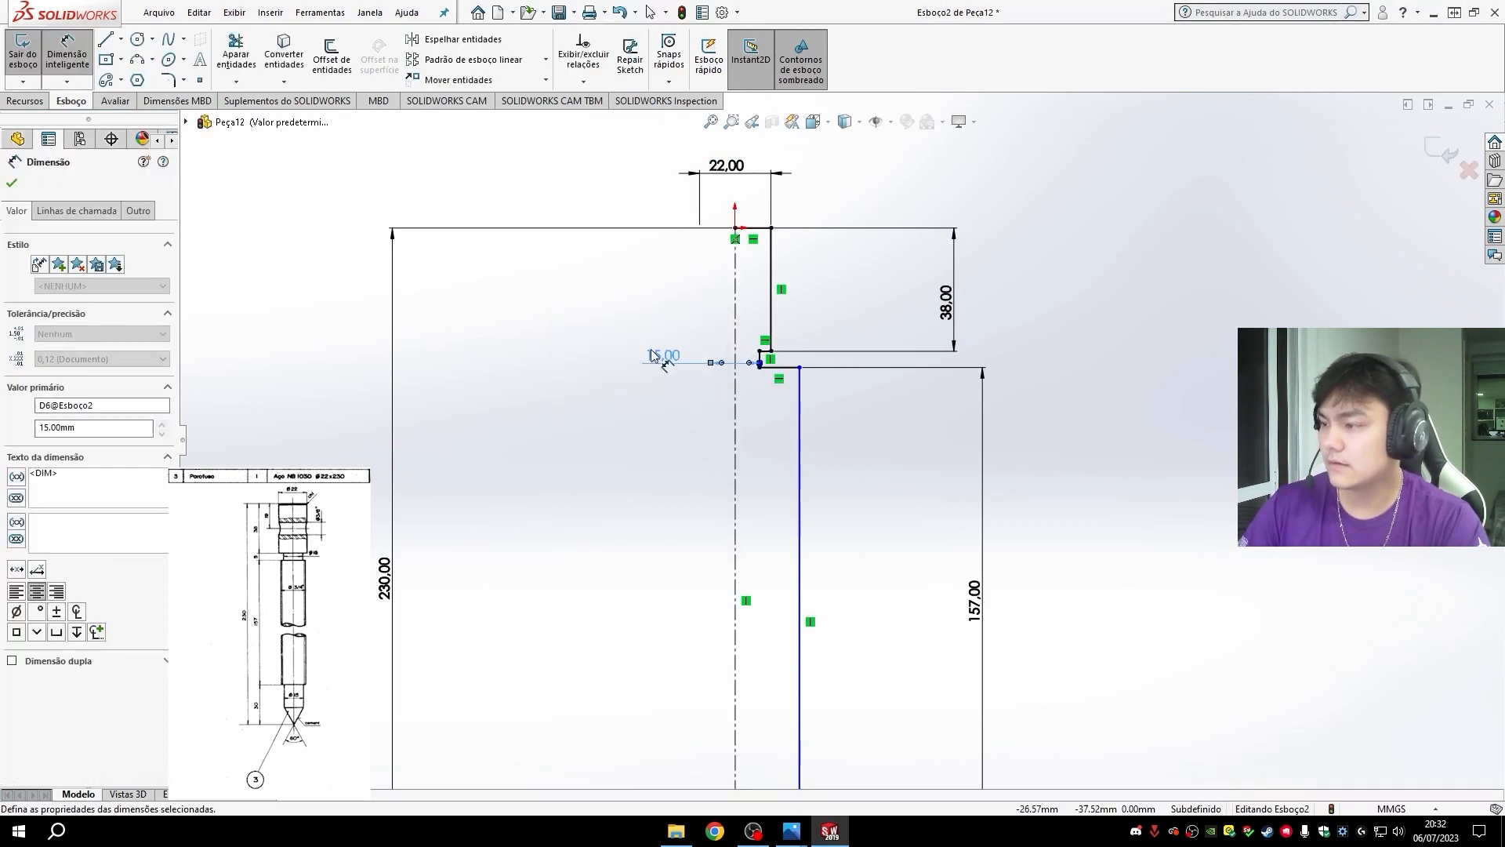
- Dimension the long shaft's diameter across the centerline as 3/4" and place the dimension text clear of the profile
{"action": "left_click", "coordinate": [800, 480]}
{"action": "left_click", "coordinate": [736, 500]}
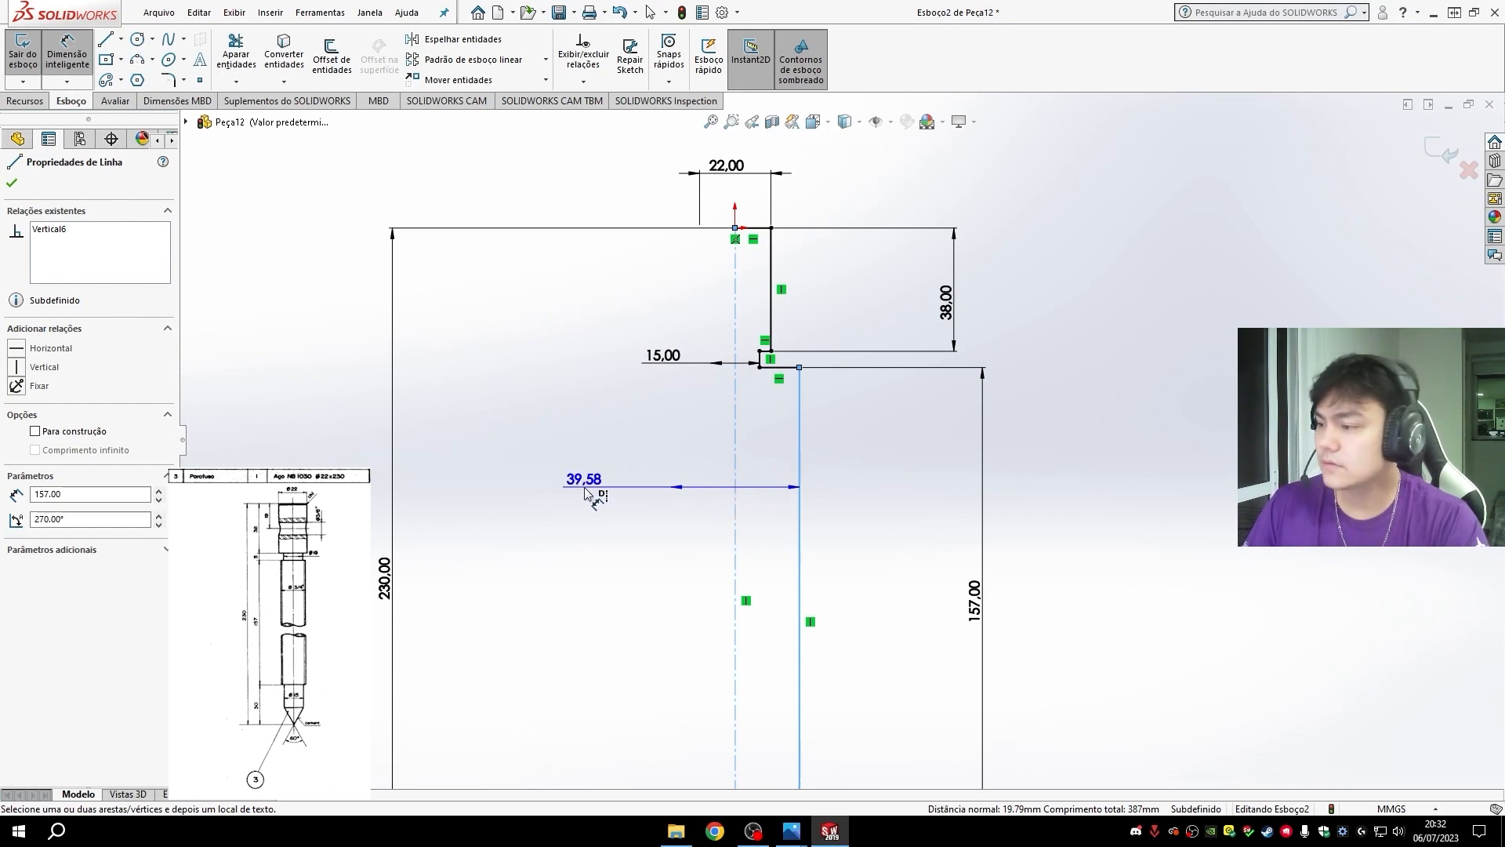
{"action": "left_click", "coordinate": [665, 505]}
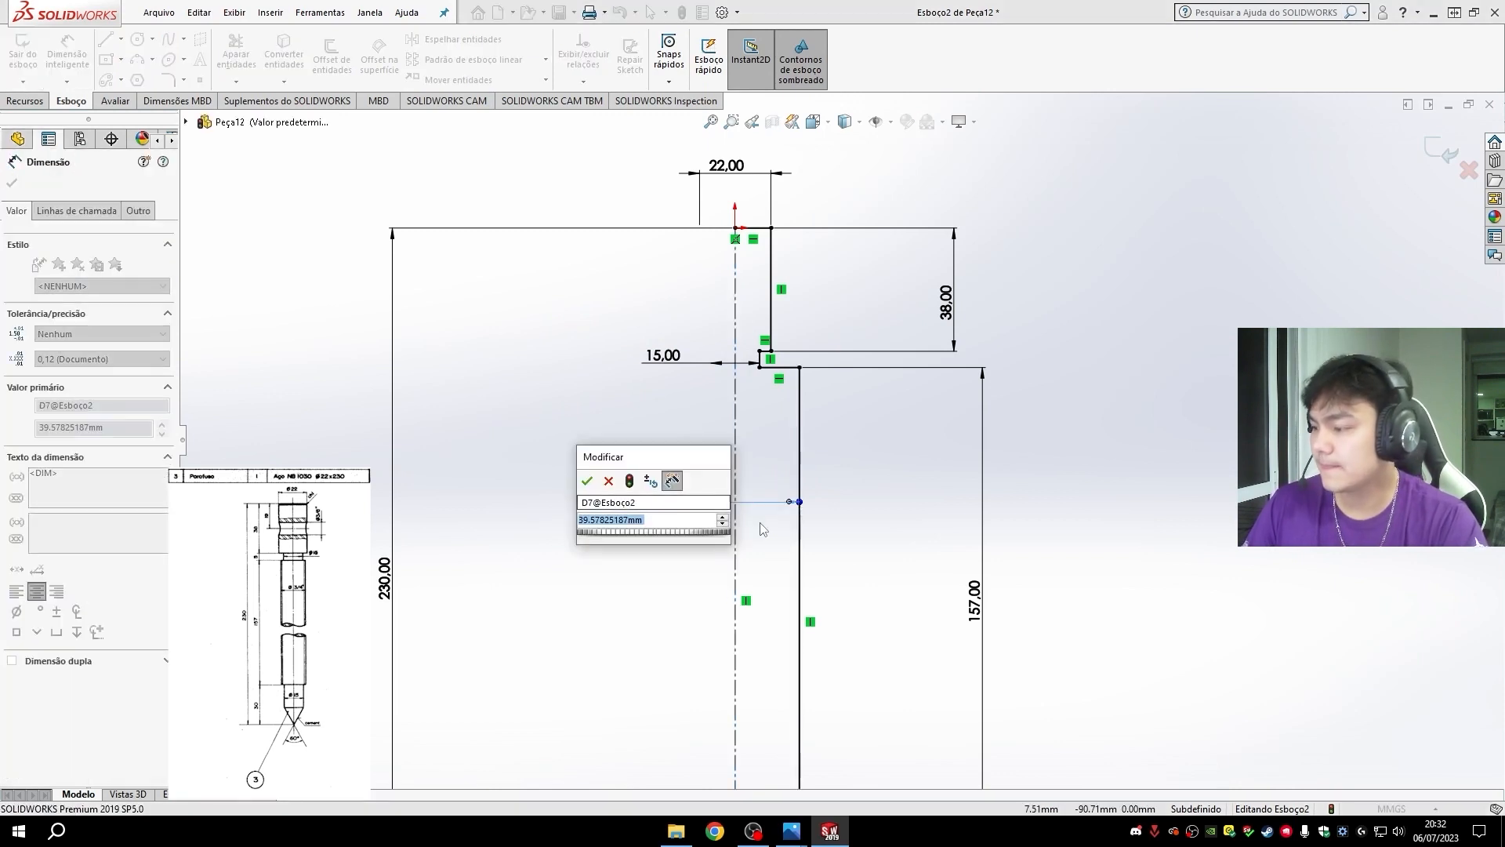
{"action": "type", "text": "3/4\""}
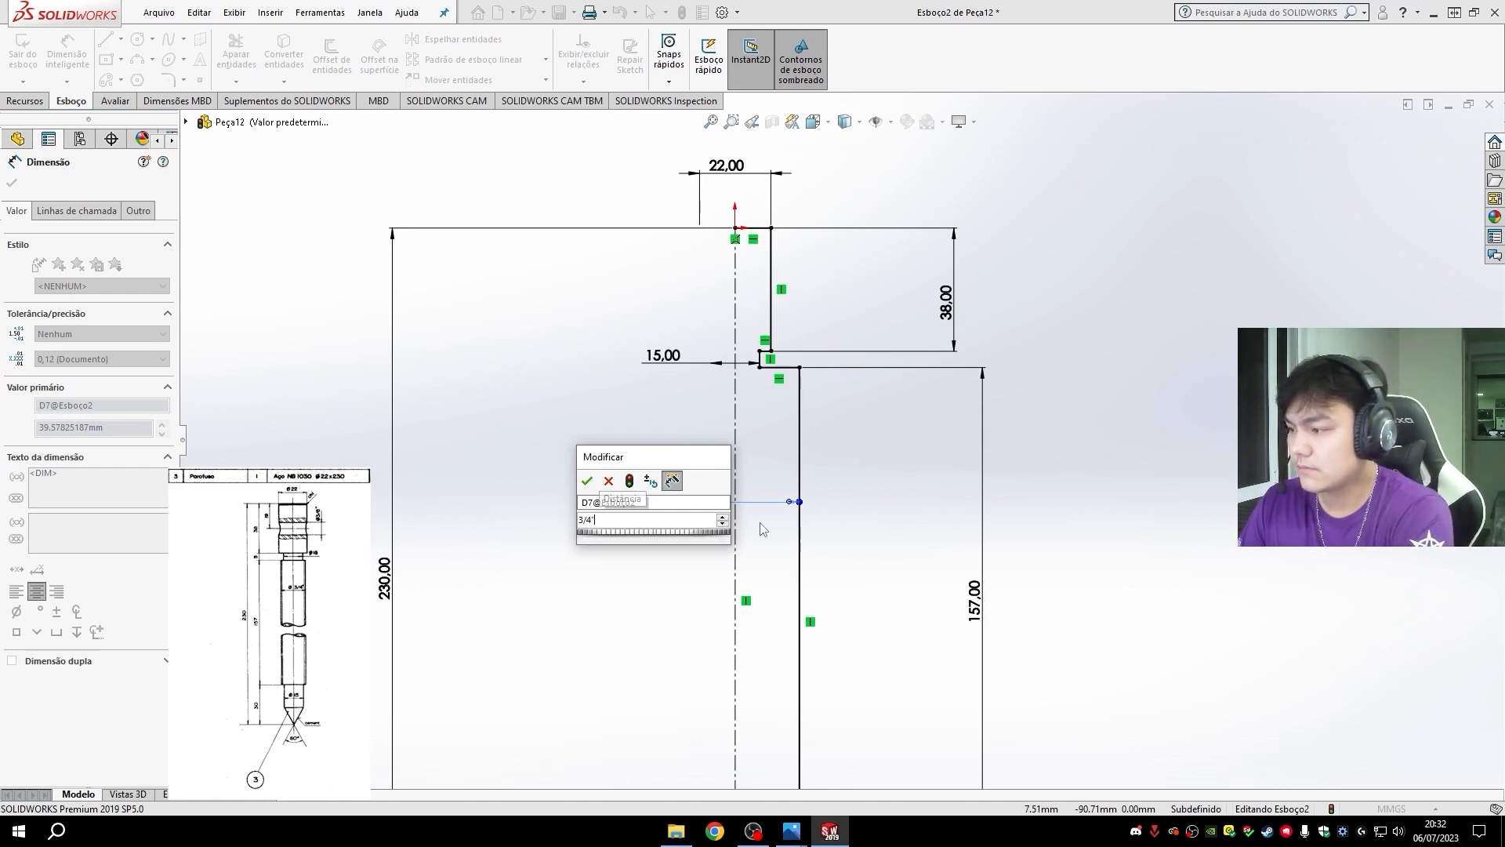
{"action": "key", "text": "Return"}
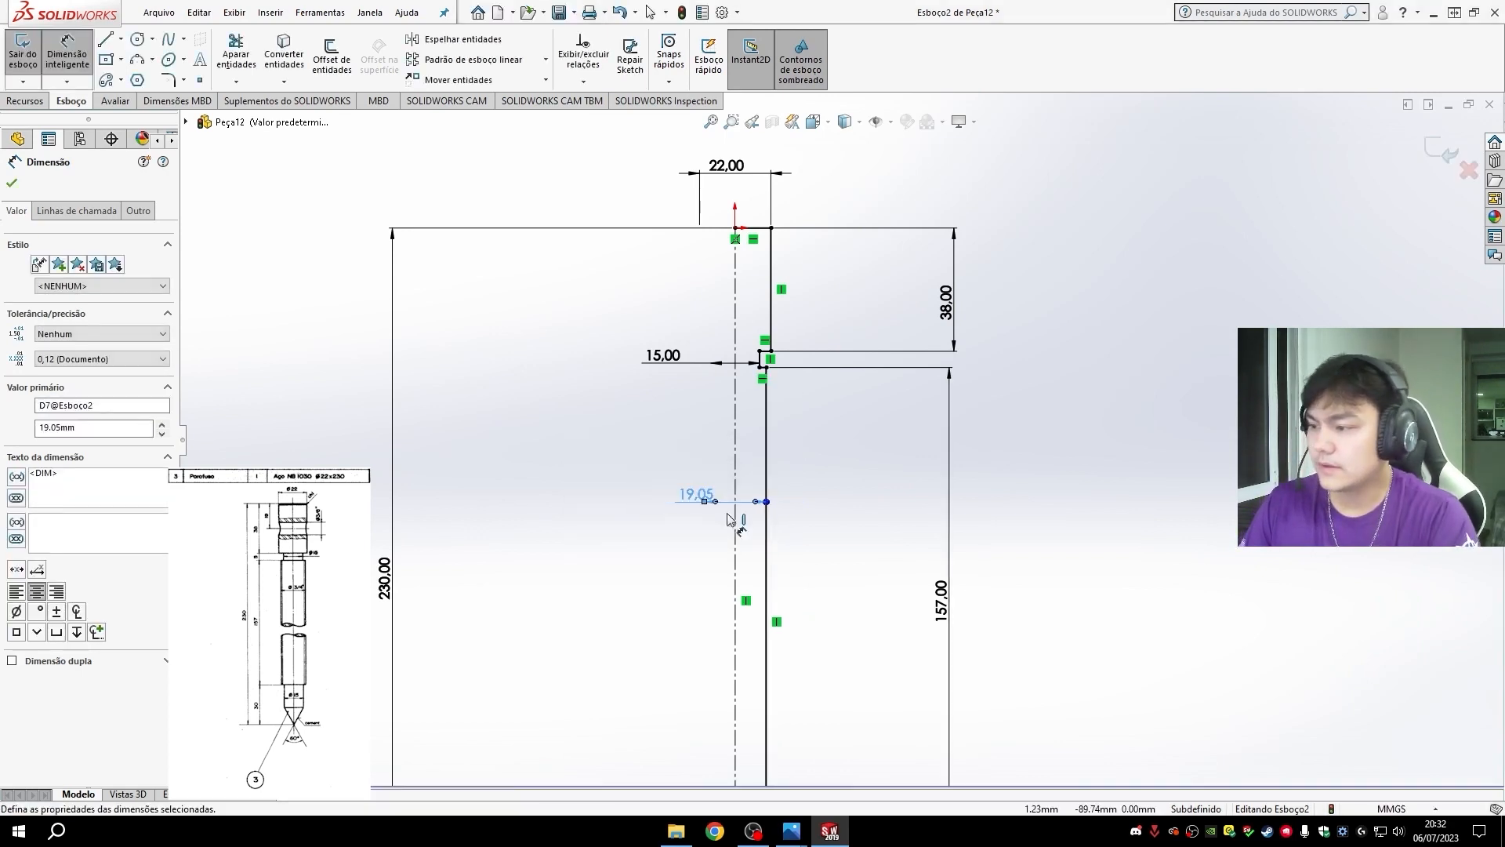
{"action": "left_click_drag", "start_coordinate": [703, 505], "coordinate": [675, 508]}
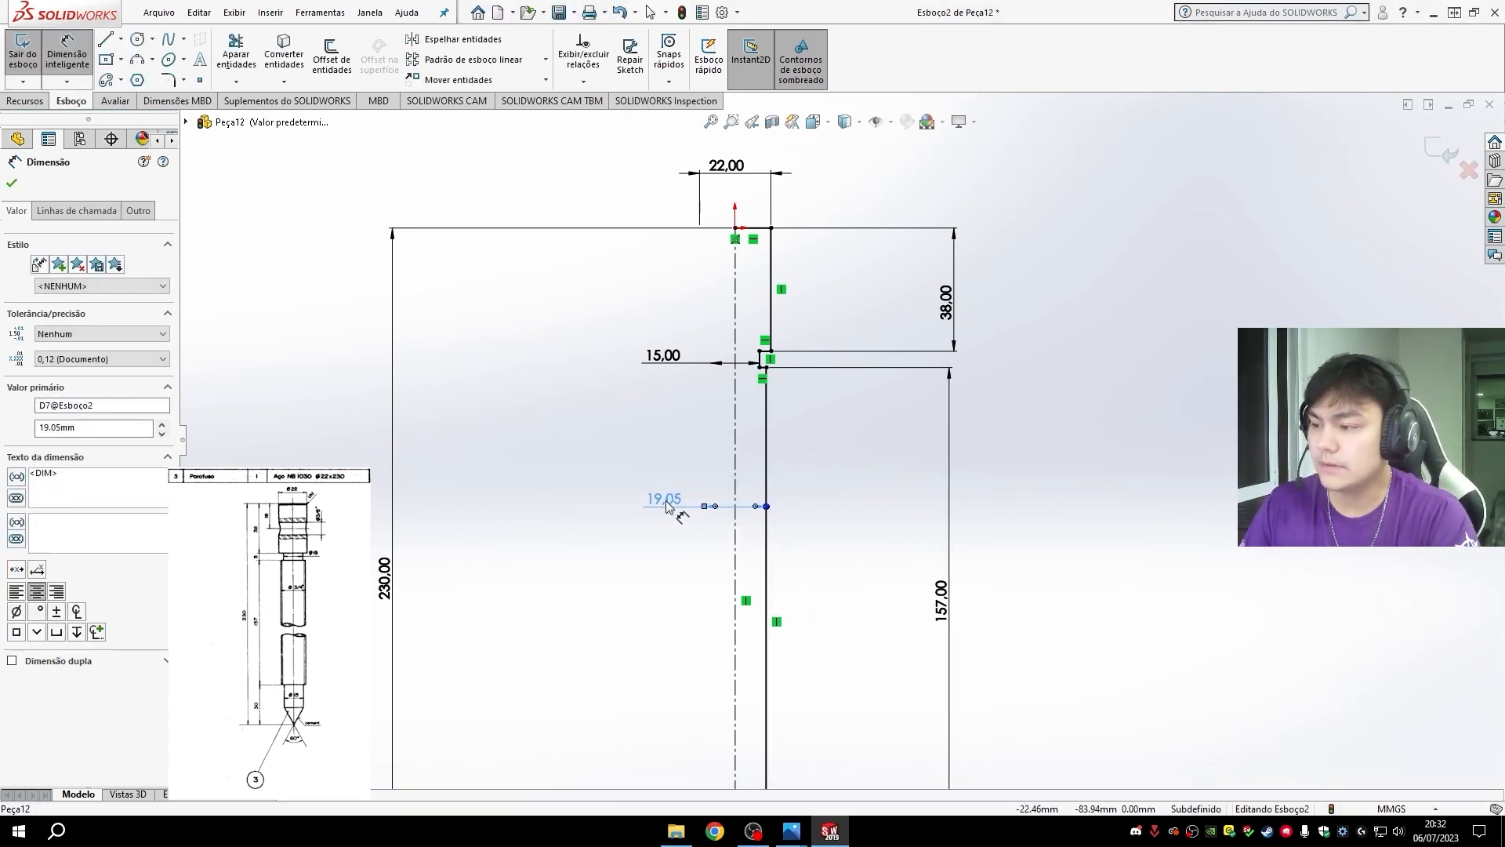
- Dimension the diameter of the short section above the slanted tip across the centerline as 15 mm
{"action": "scroll", "coordinate": [823, 570], "scroll_direction": "up", "scroll_amount": 3}
{"action": "scroll", "coordinate": [812, 671], "scroll_direction": "down", "scroll_amount": 6}
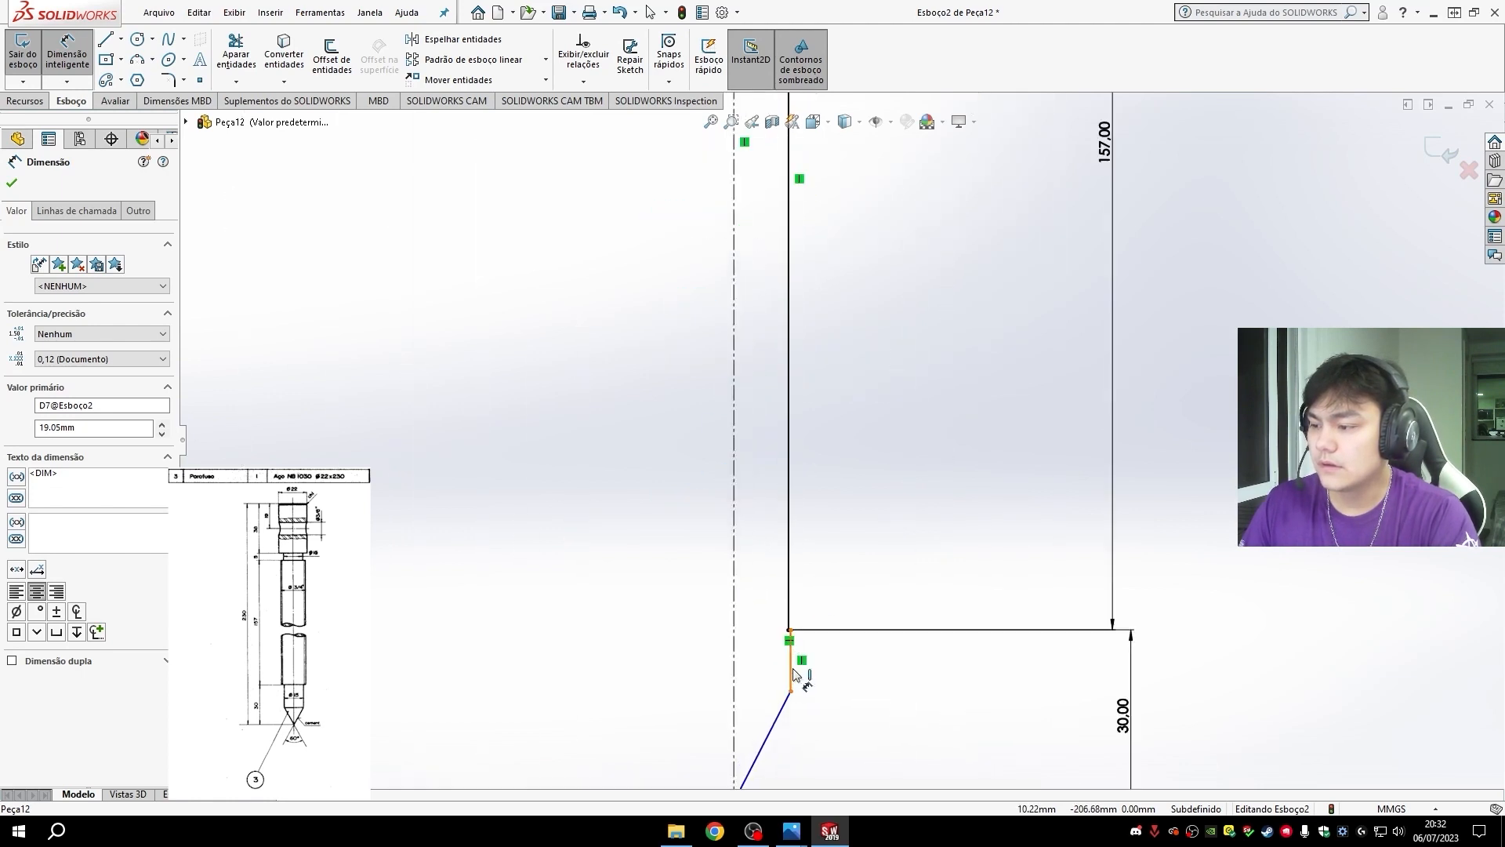
{"action": "left_click", "coordinate": [796, 674]}
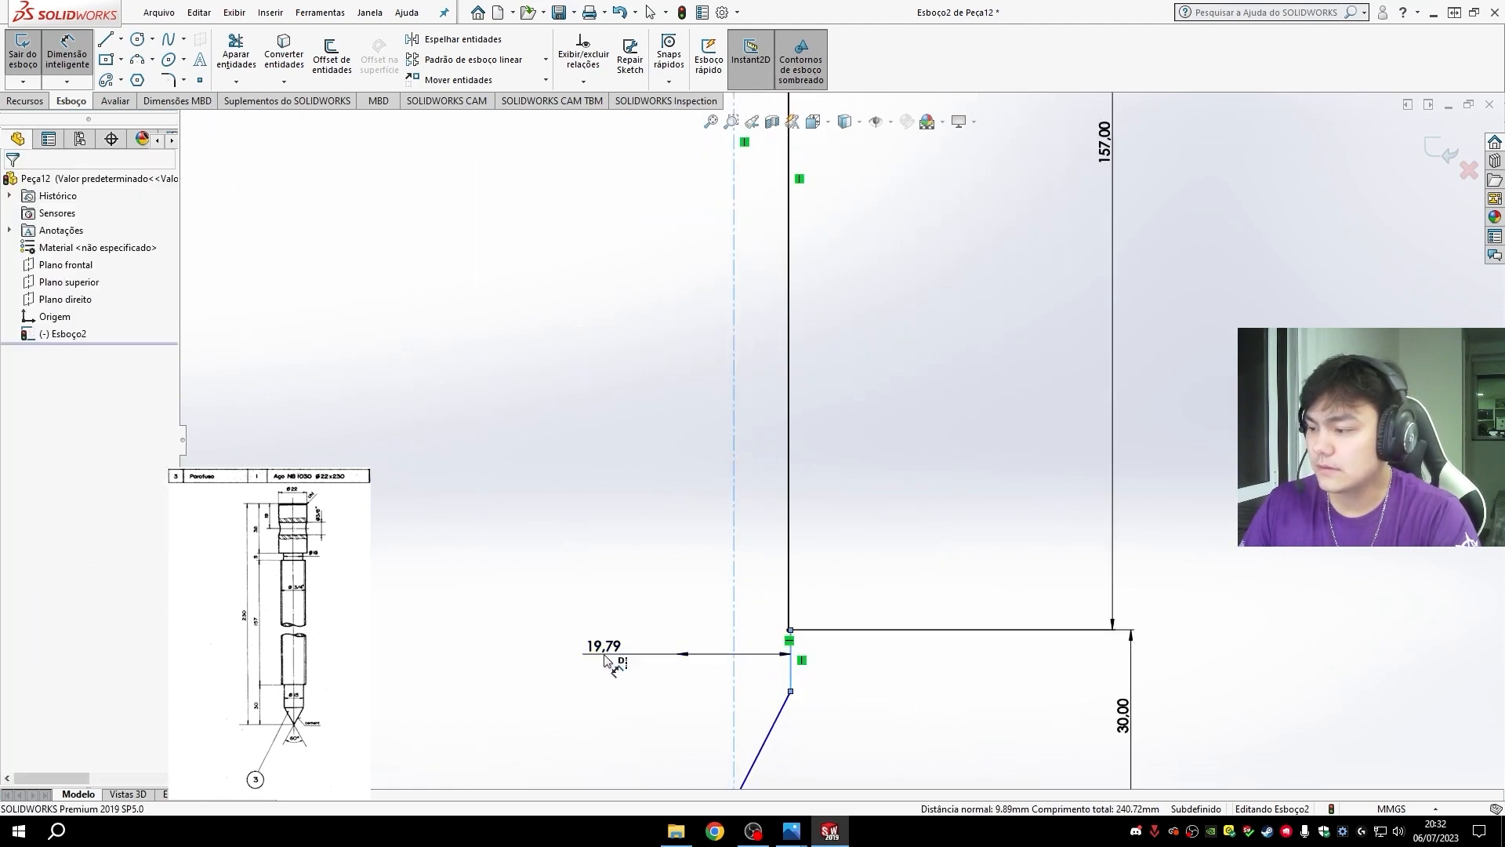
{"action": "left_click", "coordinate": [605, 660]}
{"action": "type", "text": "15"}
{"action": "key", "text": "Return"}
- Dimension the angle between the slanted tip line and the centerline as 30 degrees
{"action": "scroll", "coordinate": [800, 680], "scroll_direction": "up", "scroll_amount": 1}
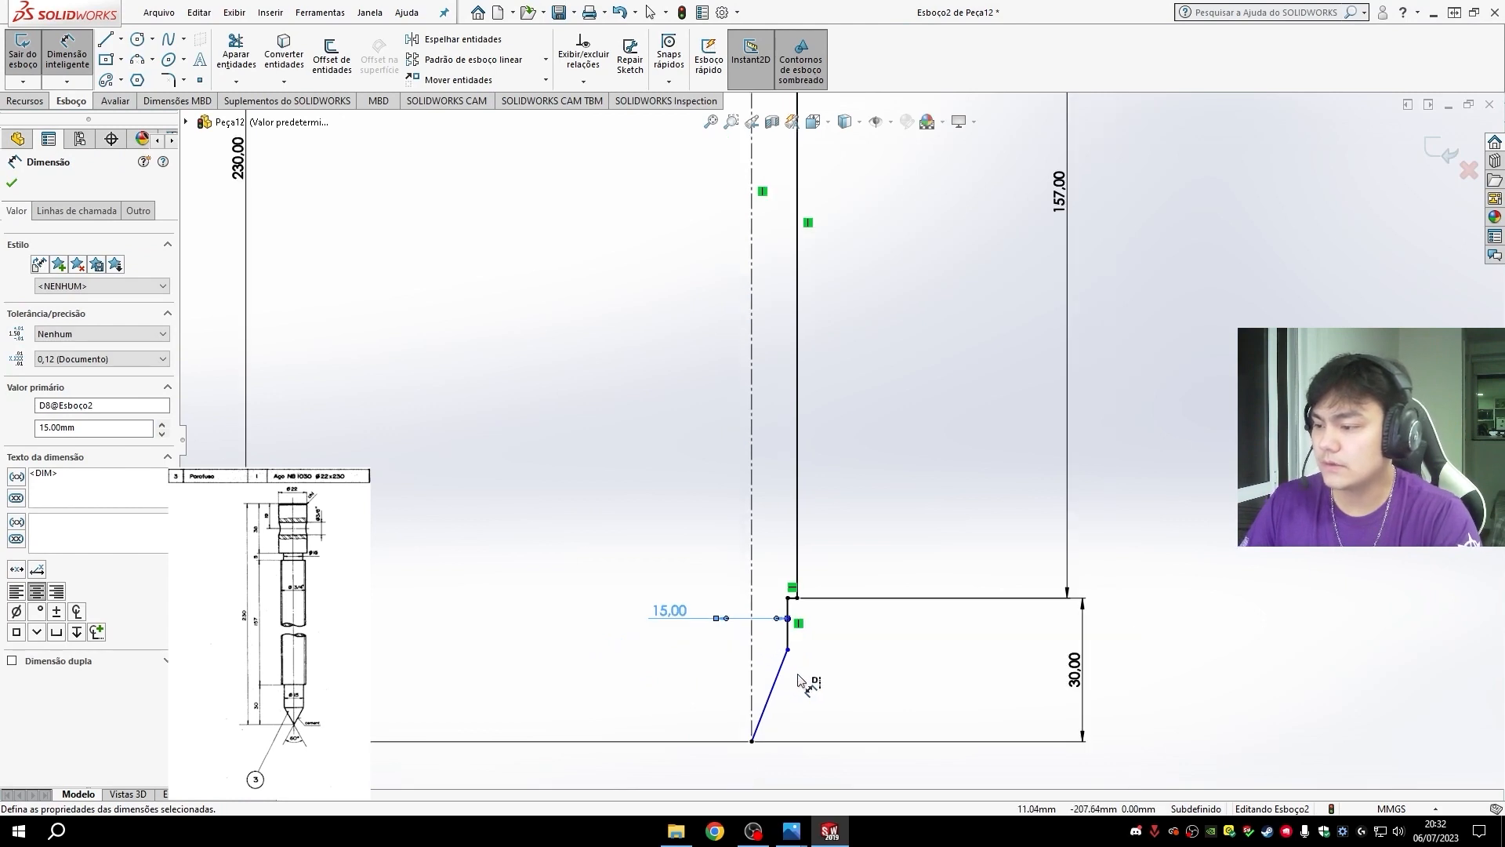
{"action": "scroll", "coordinate": [803, 684], "scroll_direction": "up", "scroll_amount": 2}
{"action": "scroll", "coordinate": [823, 664], "scroll_direction": "down", "scroll_amount": 3}
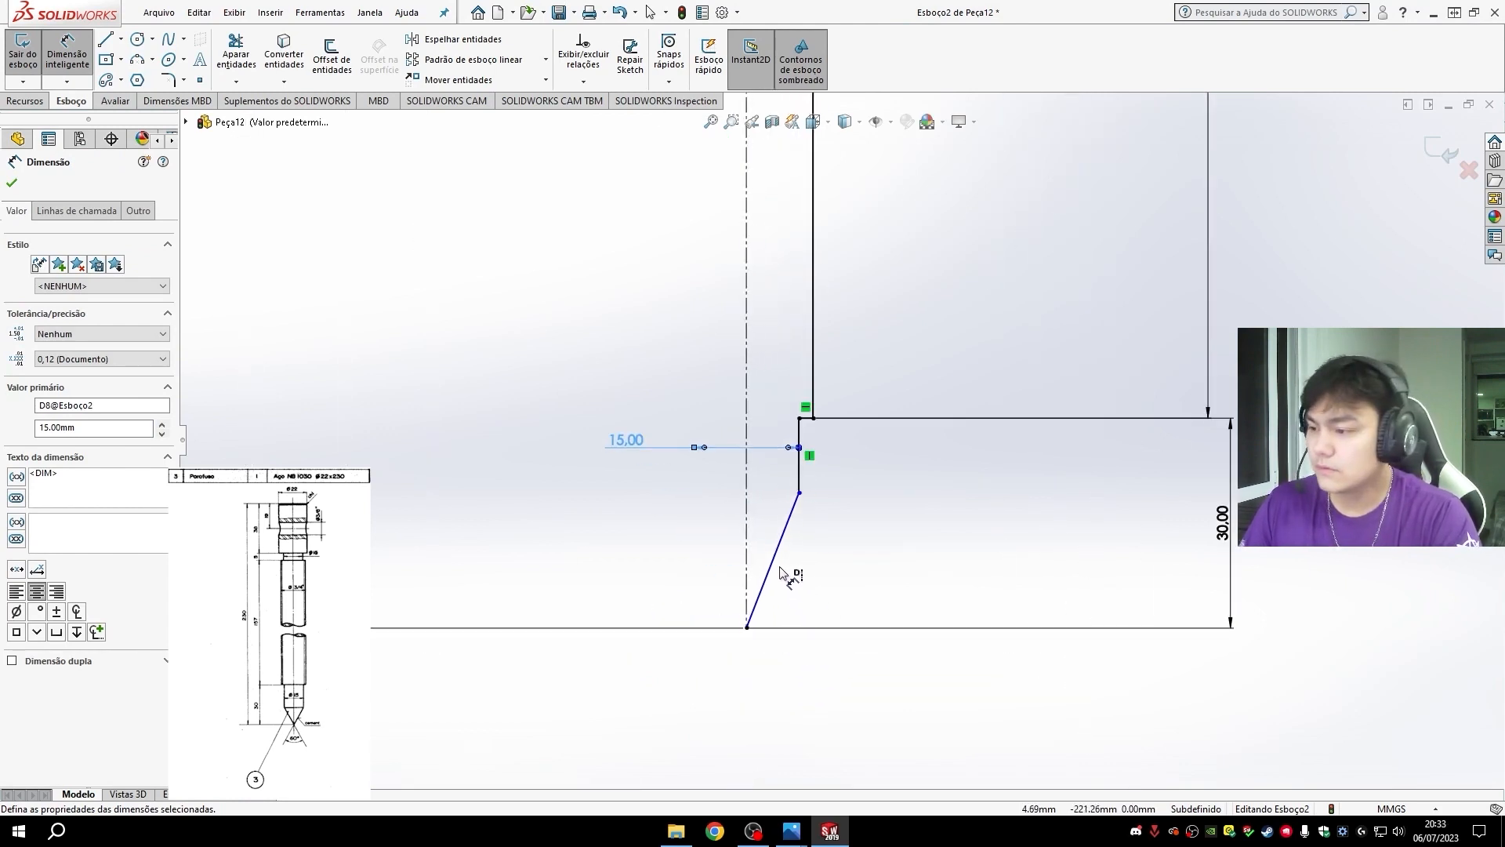
{"action": "left_click", "coordinate": [782, 572]}
{"action": "left_click", "coordinate": [746, 552]}
{"action": "left_click", "coordinate": [781, 536]}
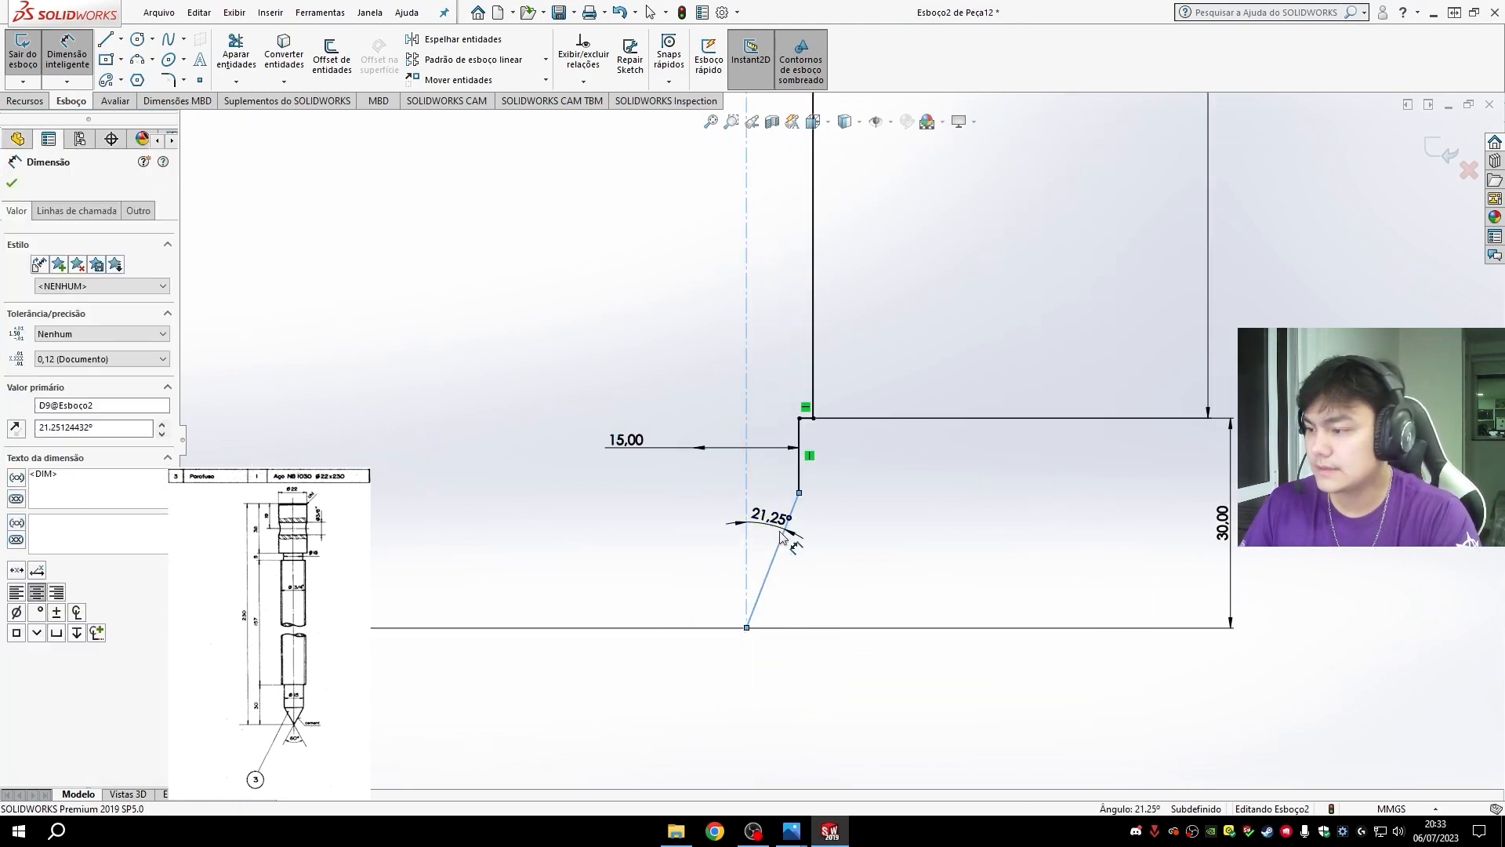
{"action": "type", "text": "30"}
{"action": "key", "text": "Return"}
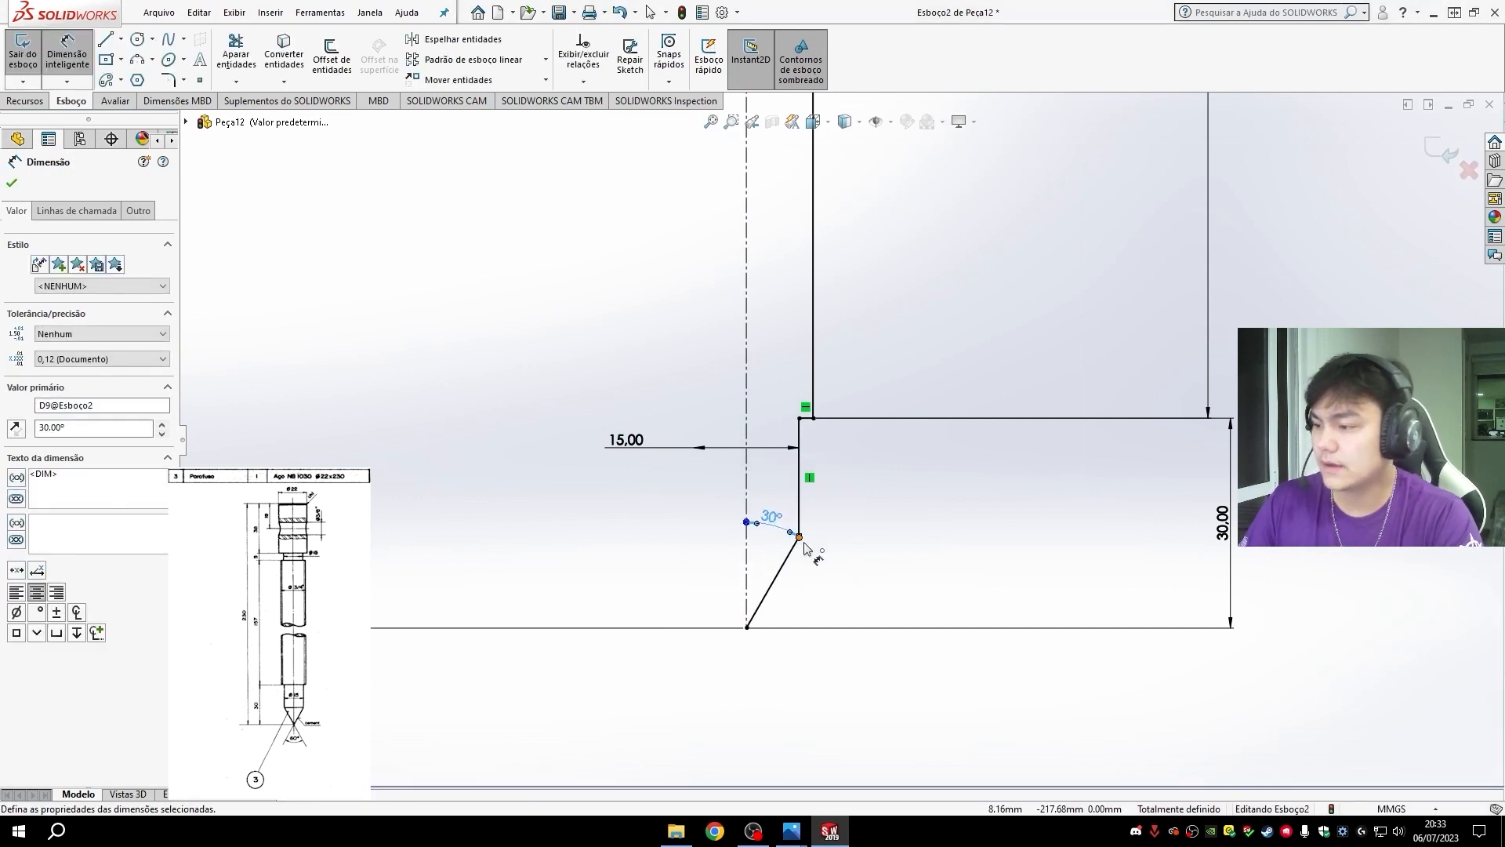
- Revolve the half profile 360 degrees around the centerline into a solid, accepting the automatic closing of the open sketch
{"action": "scroll", "coordinate": [928, 317], "scroll_direction": "up", "scroll_amount": 2}
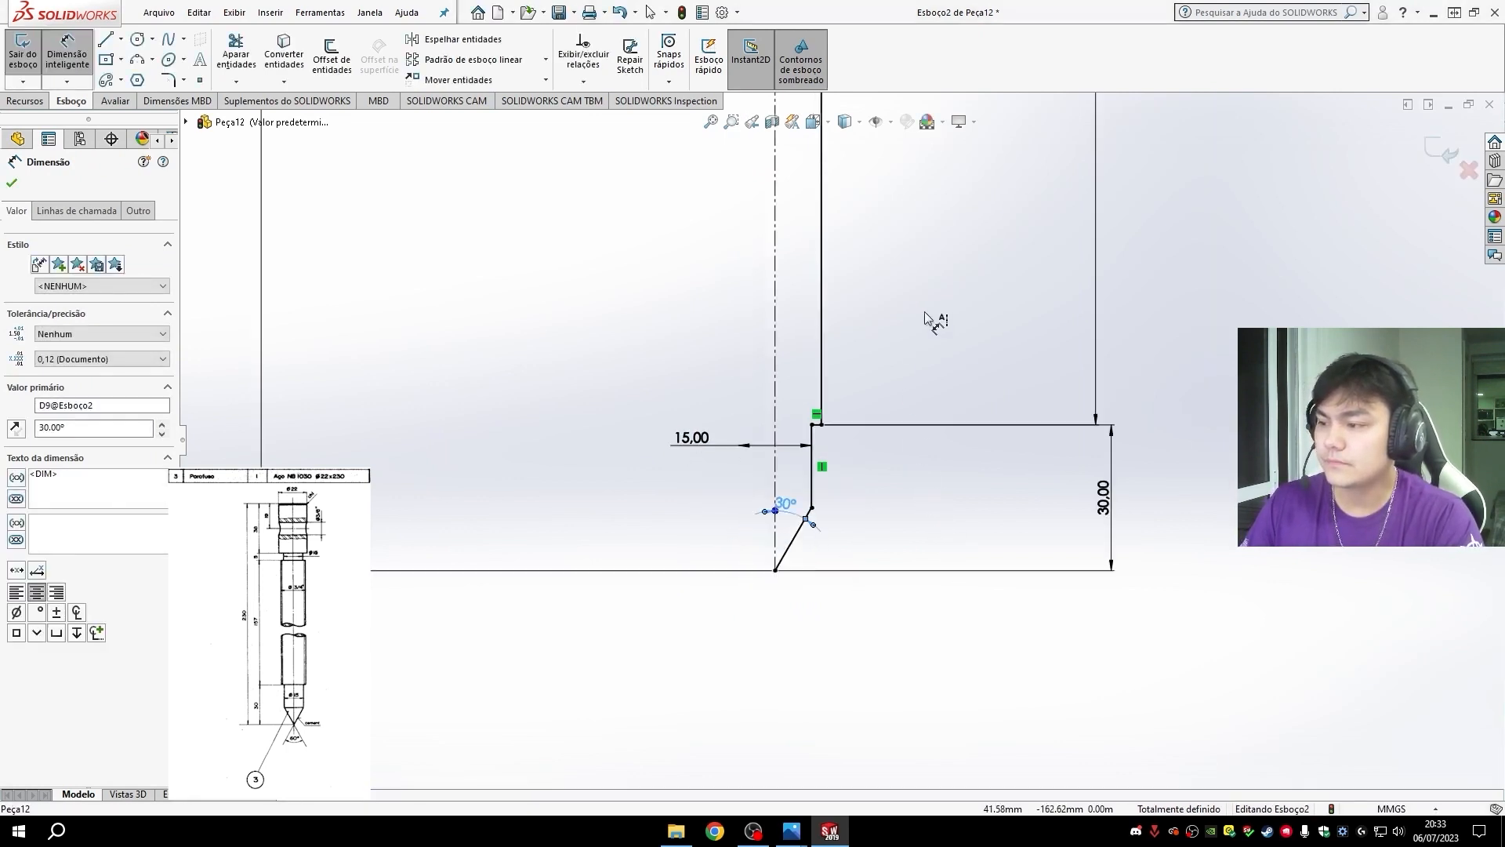
{"action": "scroll", "coordinate": [925, 306], "scroll_direction": "up", "scroll_amount": 8}
{"action": "scroll", "coordinate": [876, 240], "scroll_direction": "down", "scroll_amount": 4}
{"action": "scroll", "coordinate": [789, 625], "scroll_direction": "down", "scroll_amount": 3}
{"action": "scroll", "coordinate": [793, 635], "scroll_direction": "up", "scroll_amount": 3}
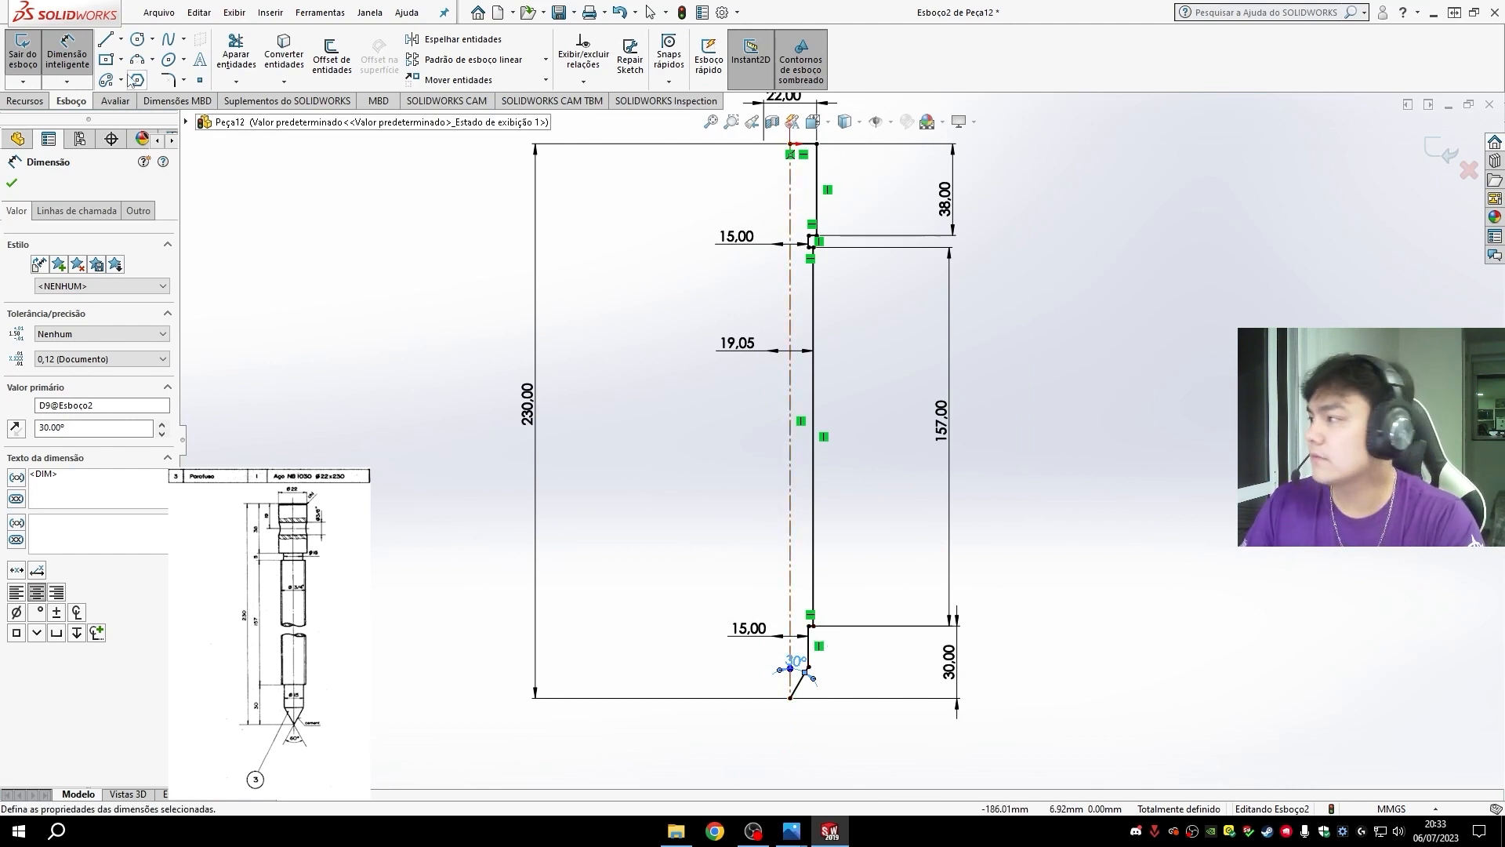
{"action": "left_click", "coordinate": [29, 101]}
{"action": "left_click", "coordinate": [100, 55]}
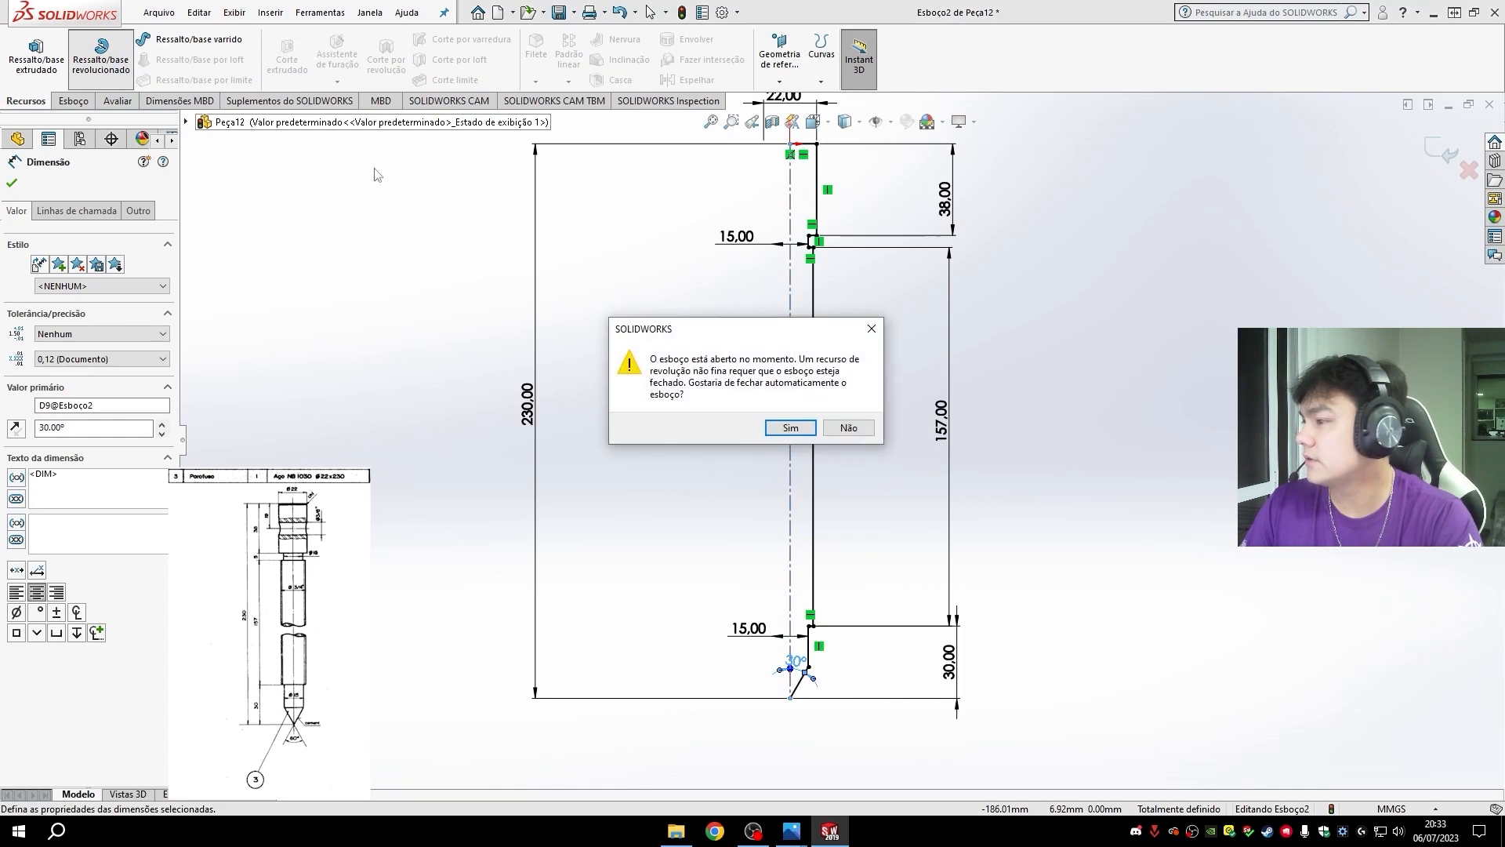
{"action": "left_click", "coordinate": [792, 428]}
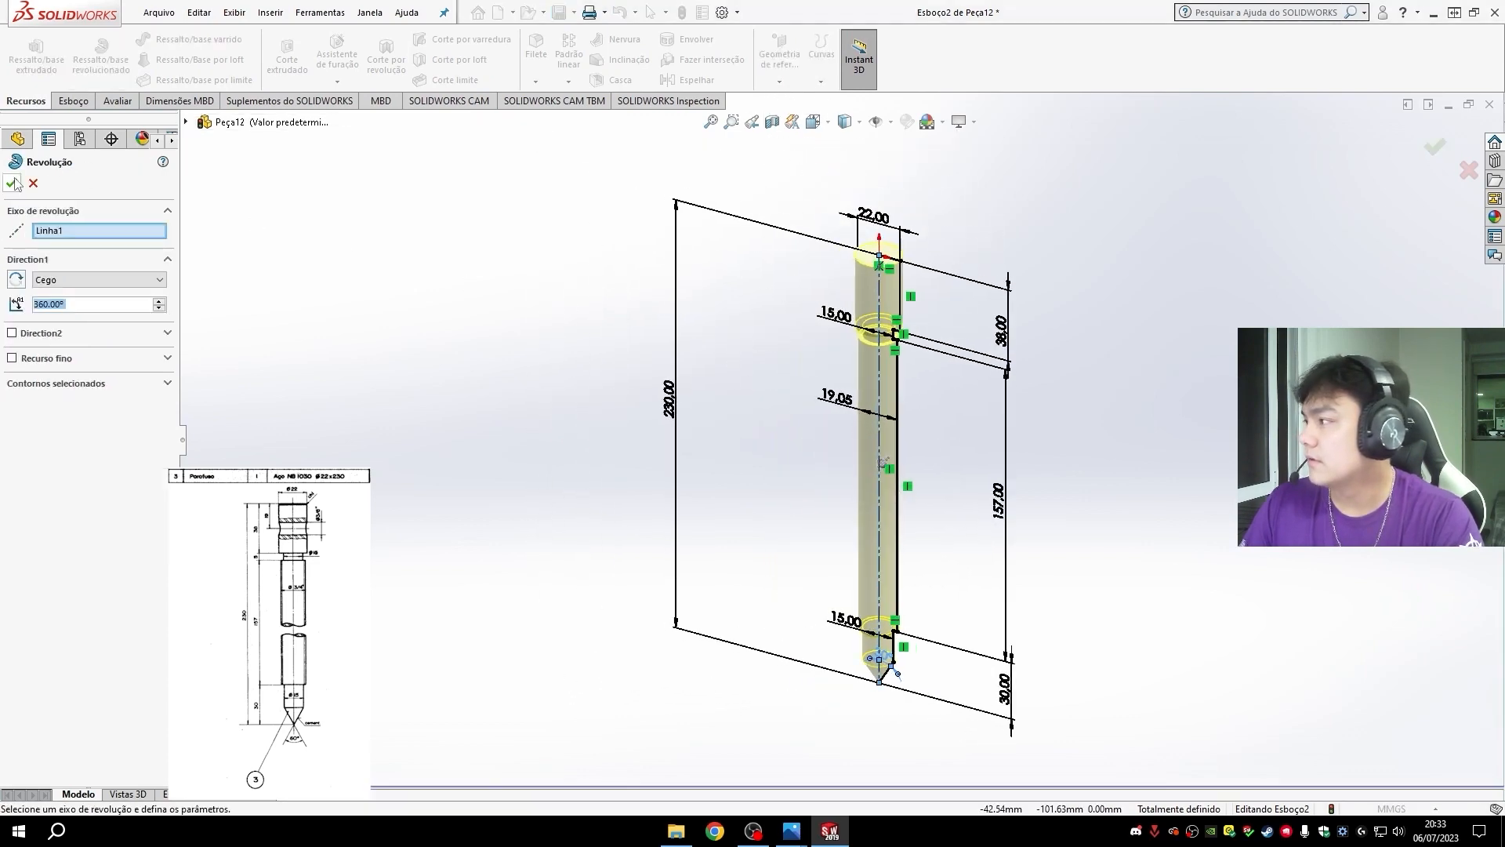
{"action": "key", "text": "Return"}
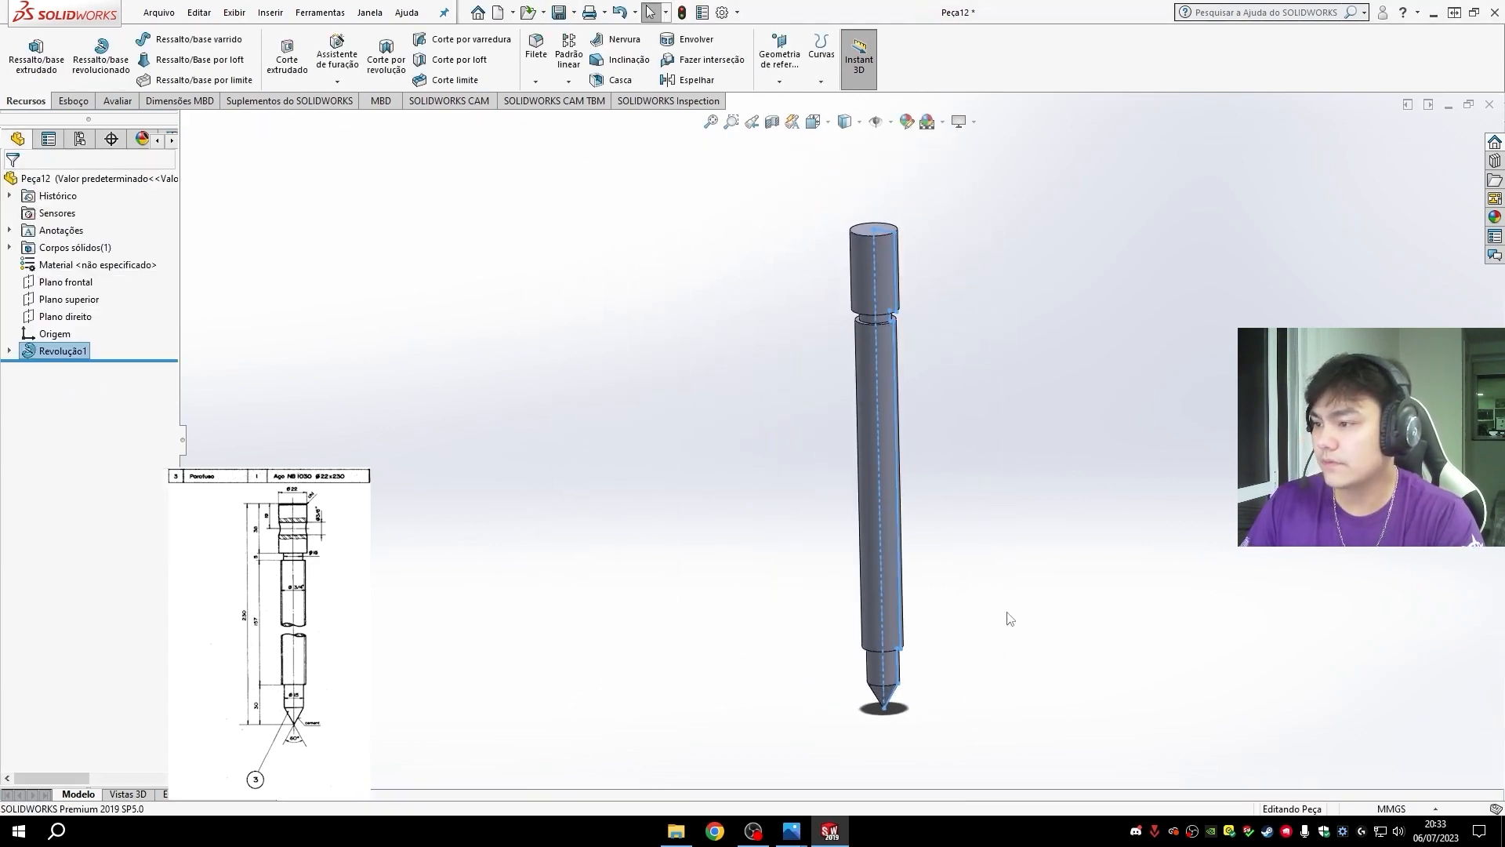
{"action": "left_click", "coordinate": [1000, 592]}
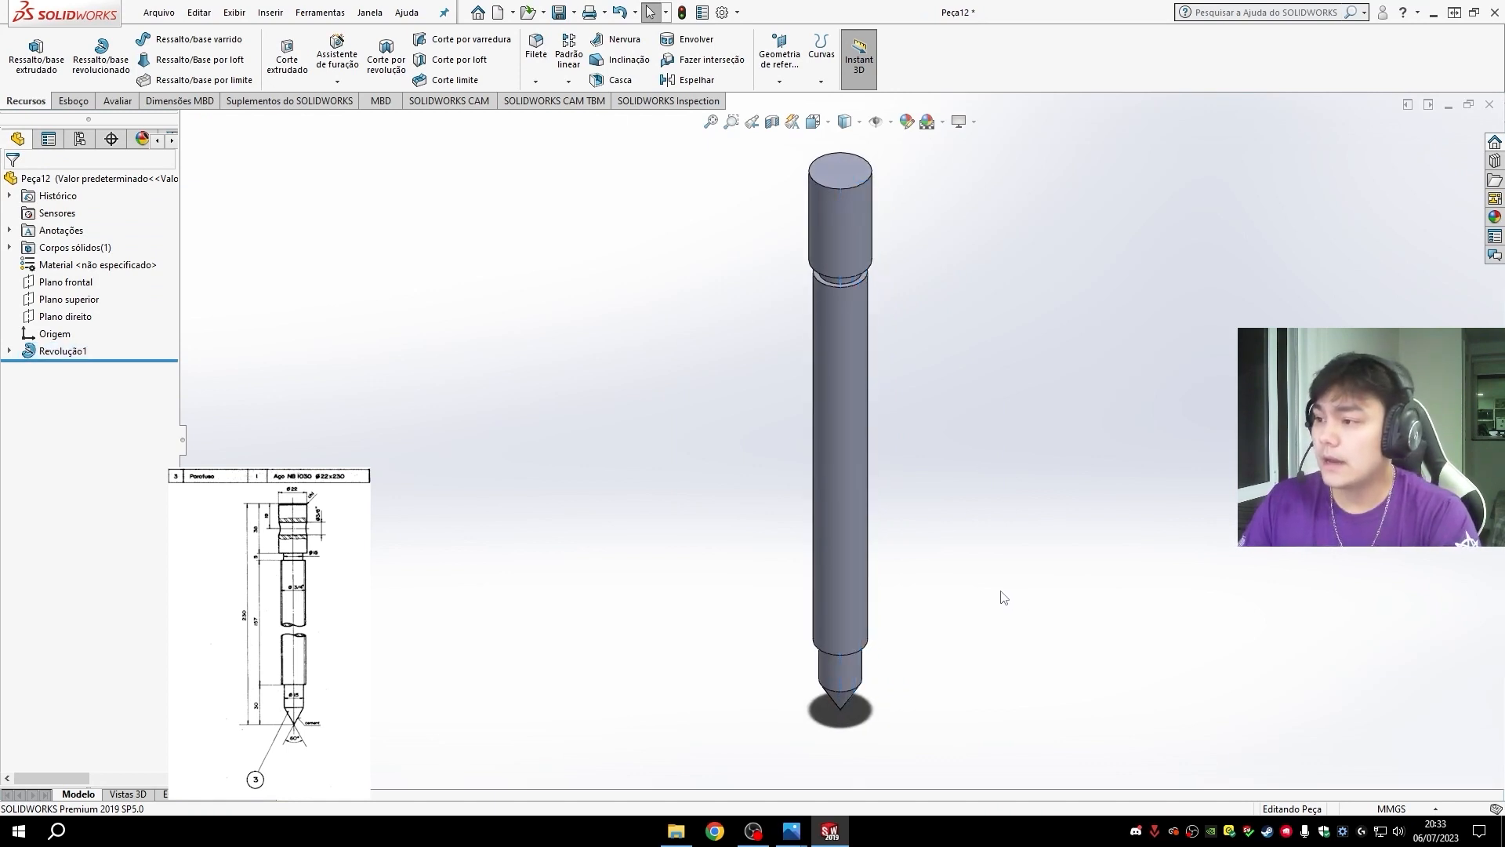
- Check the diameters of the revolved screw's long shaft and head against the drawing
{"action": "middle_click_drag", "start_coordinate": [998, 534], "coordinate": [813, 421]}
{"action": "left_click", "coordinate": [860, 425]}
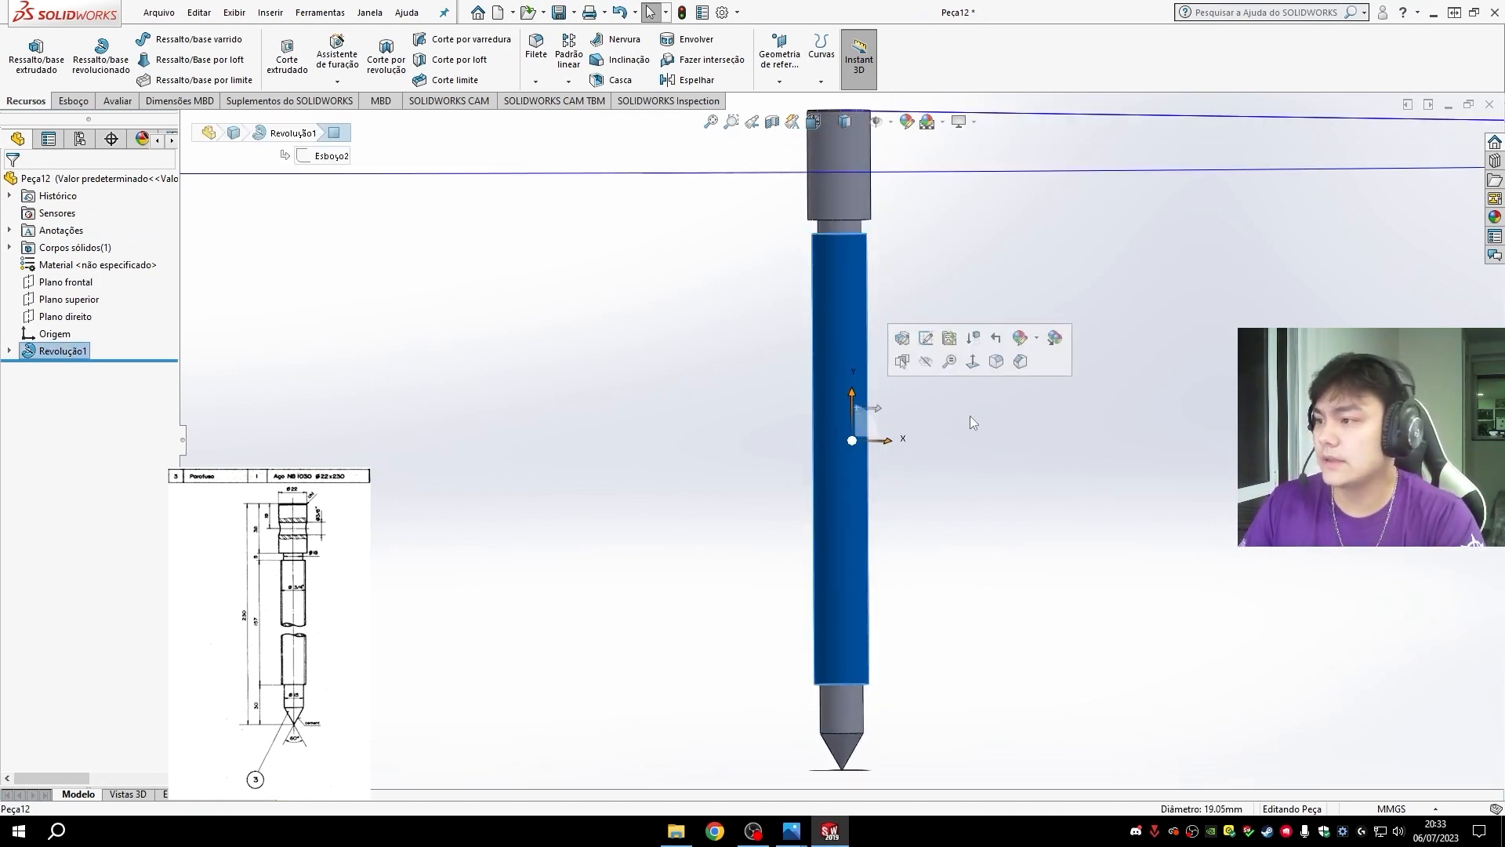
{"action": "left_click", "coordinate": [972, 367]}
{"action": "middle_click_drag", "start_coordinate": [972, 367], "coordinate": [914, 312]}
{"action": "left_click", "coordinate": [861, 189]}
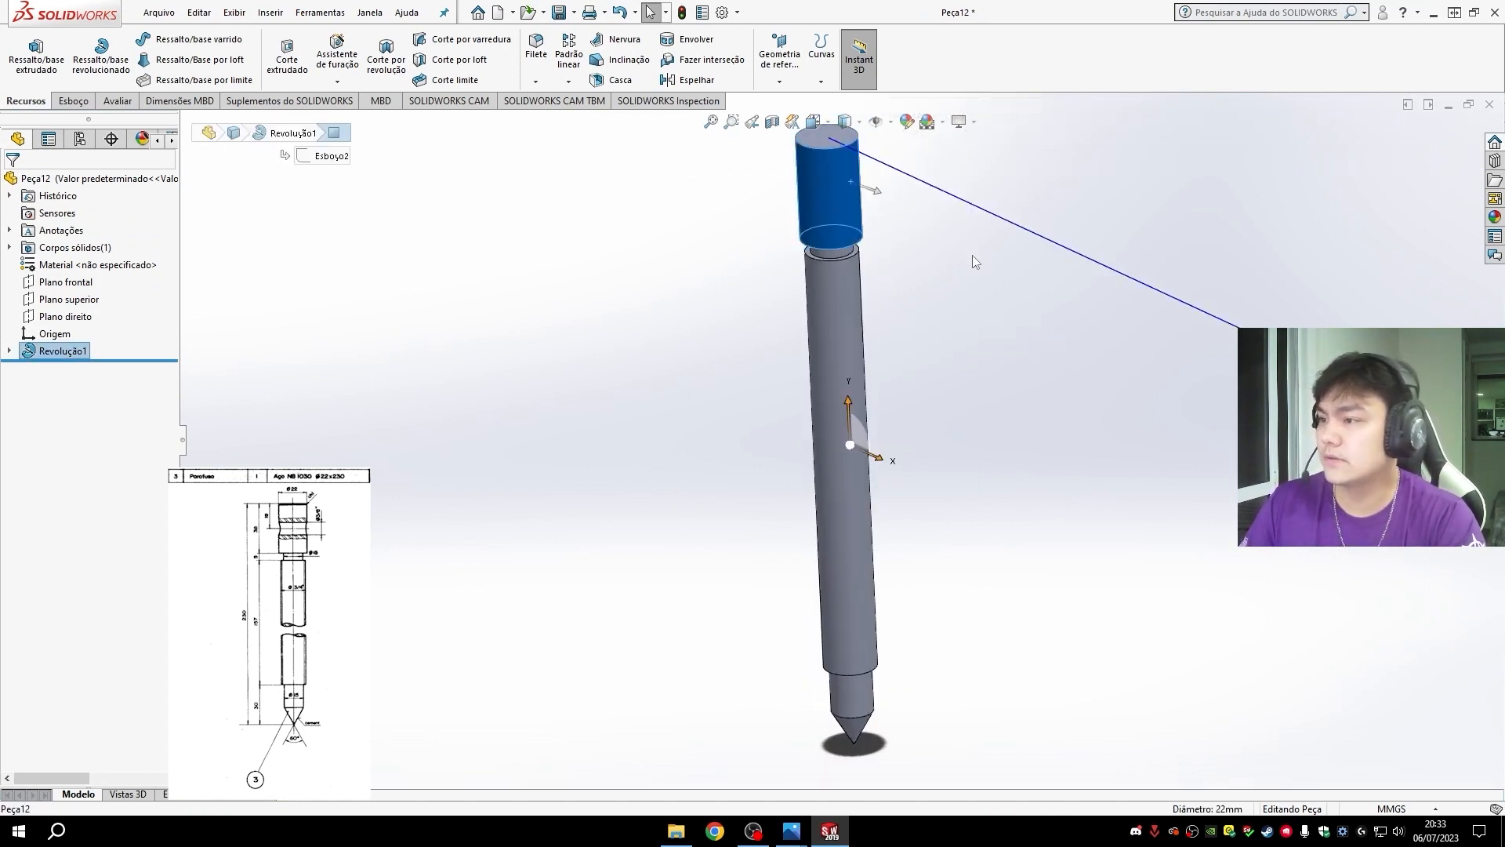
{"action": "left_click", "coordinate": [1064, 356]}
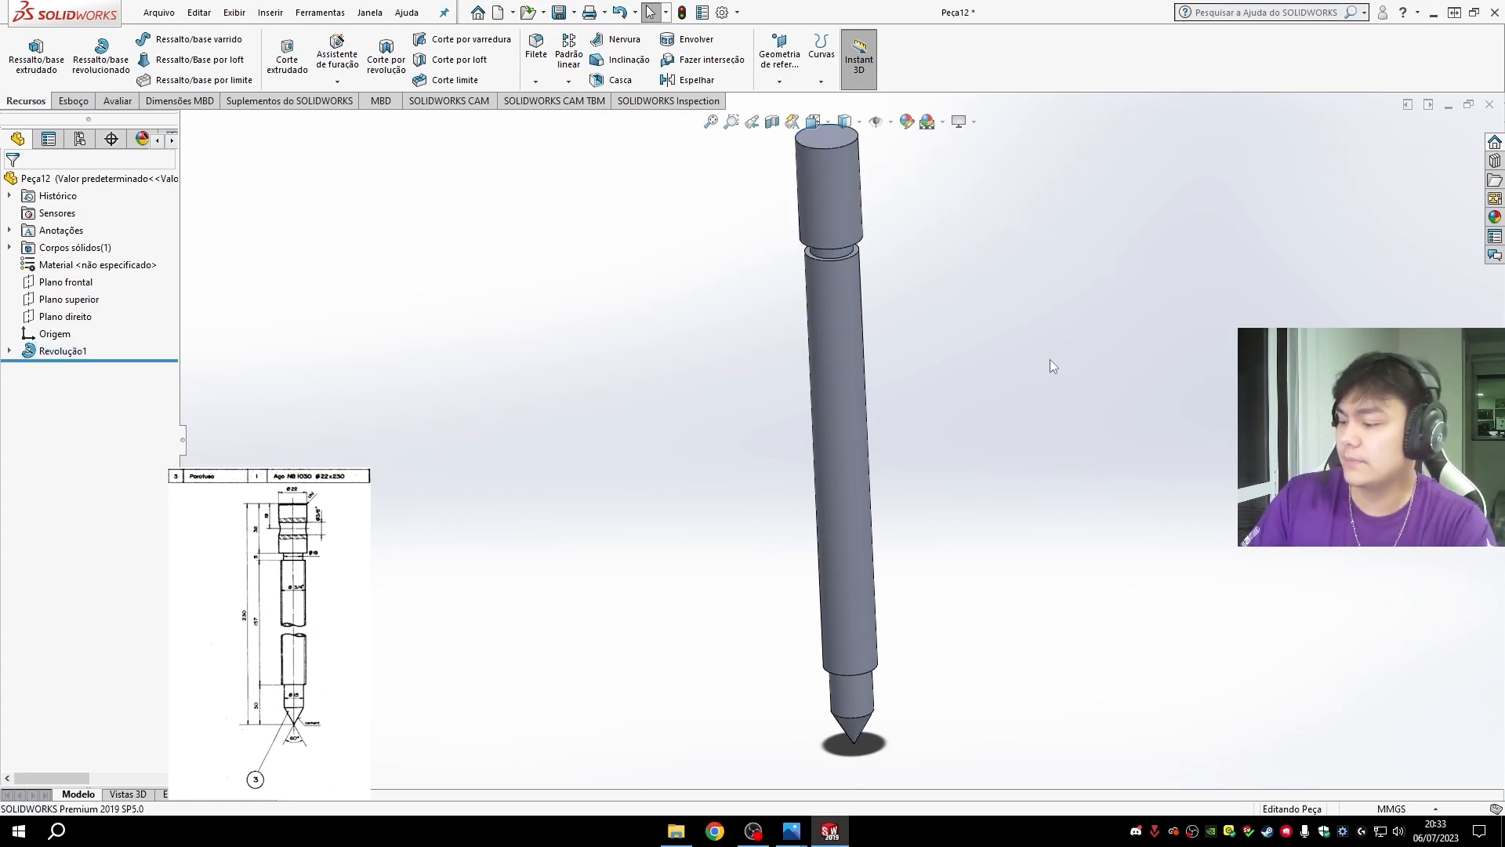
{"action": "key", "text": "ctrl+7"}
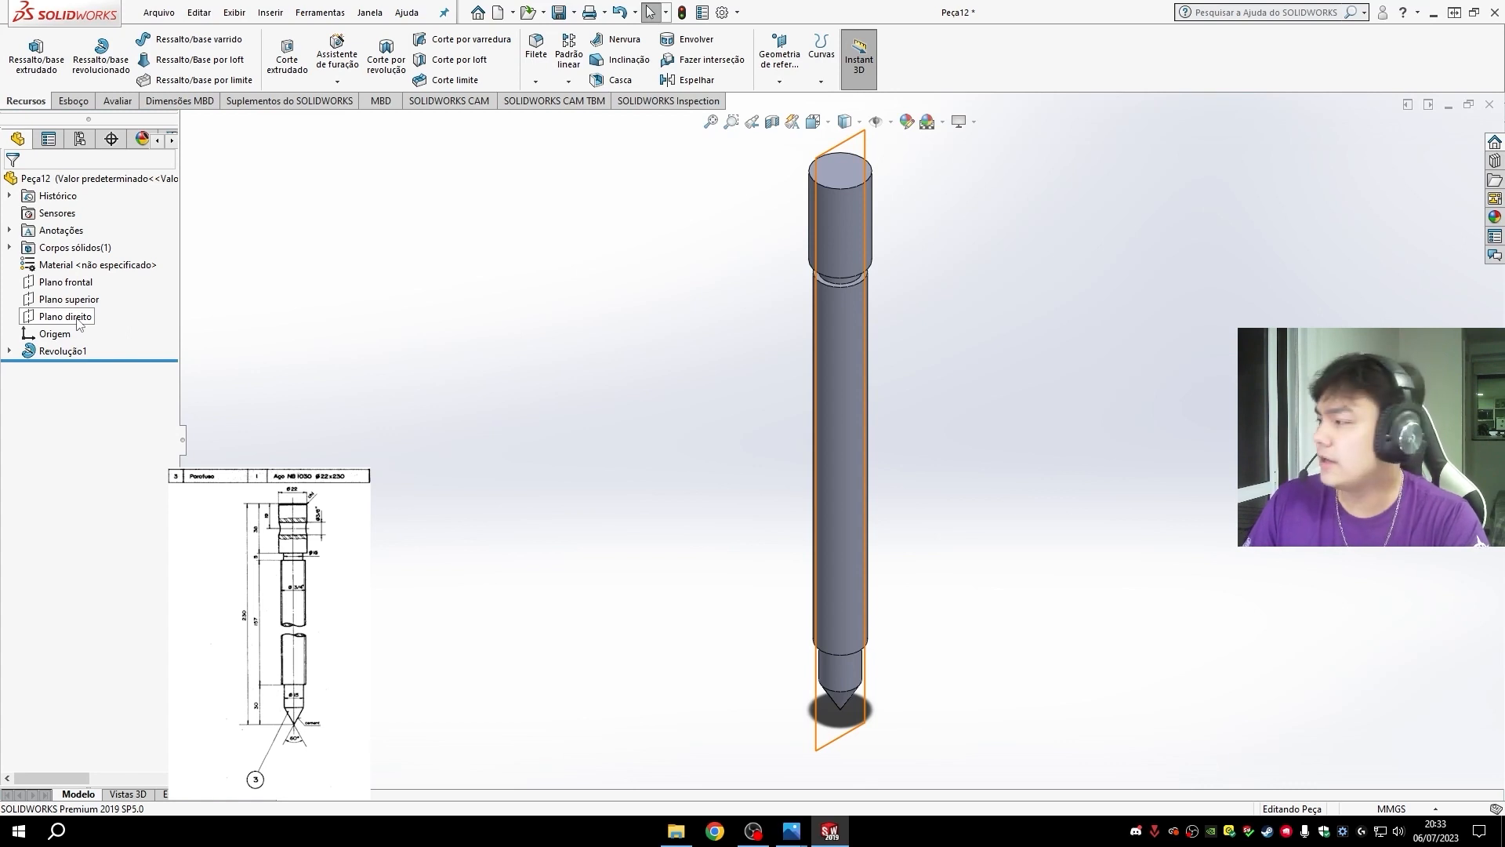
- Start a sketch on the front plane and draw a vertical centerline about 20 mm long down from the origin through the head
{"action": "left_click", "coordinate": [82, 302]}
{"action": "left_click", "coordinate": [69, 282]}
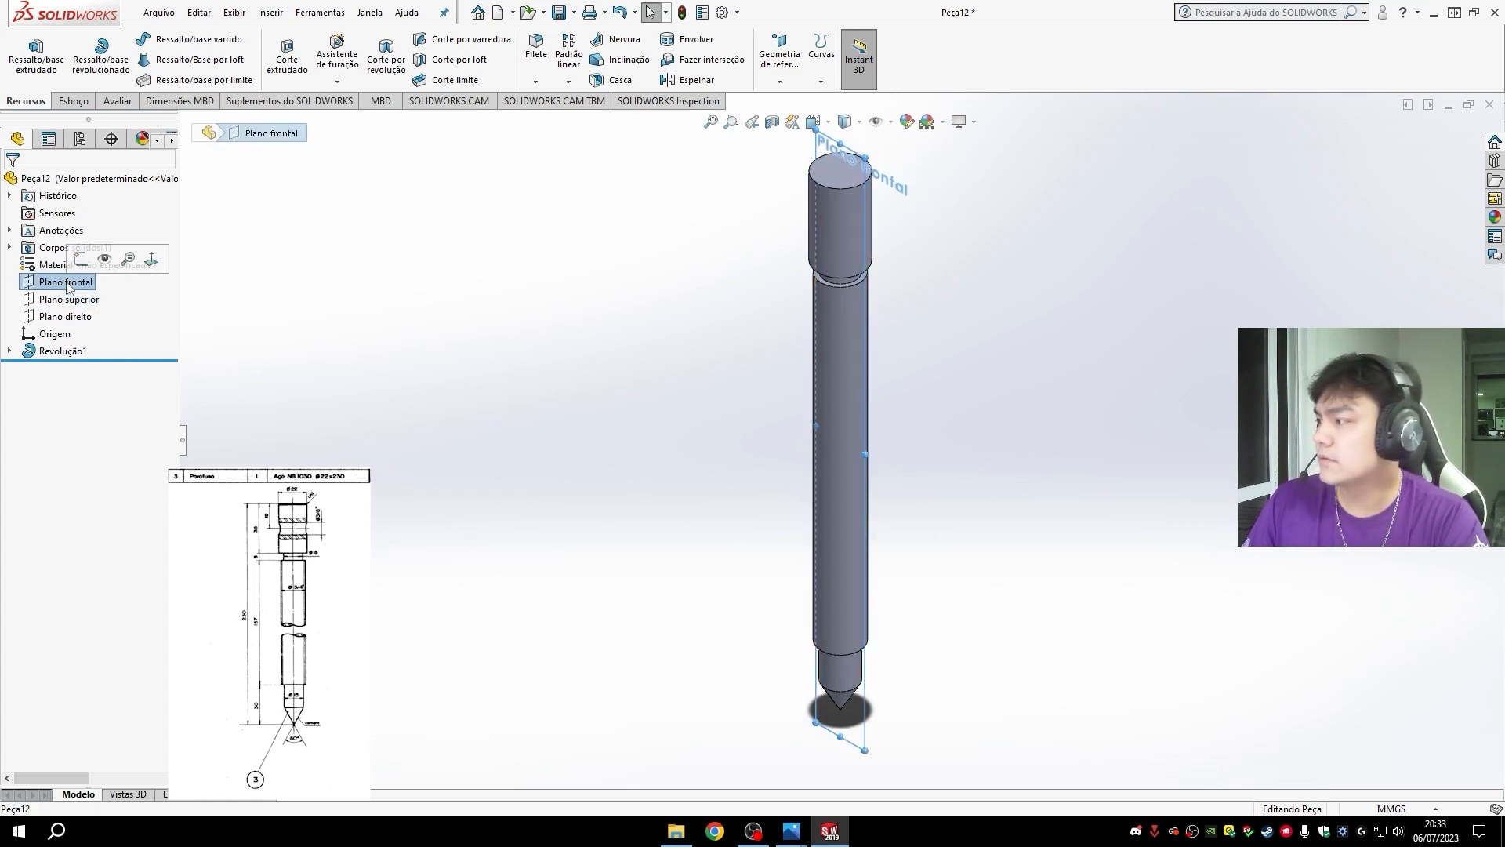
{"action": "key", "text": "ctrl+8"}
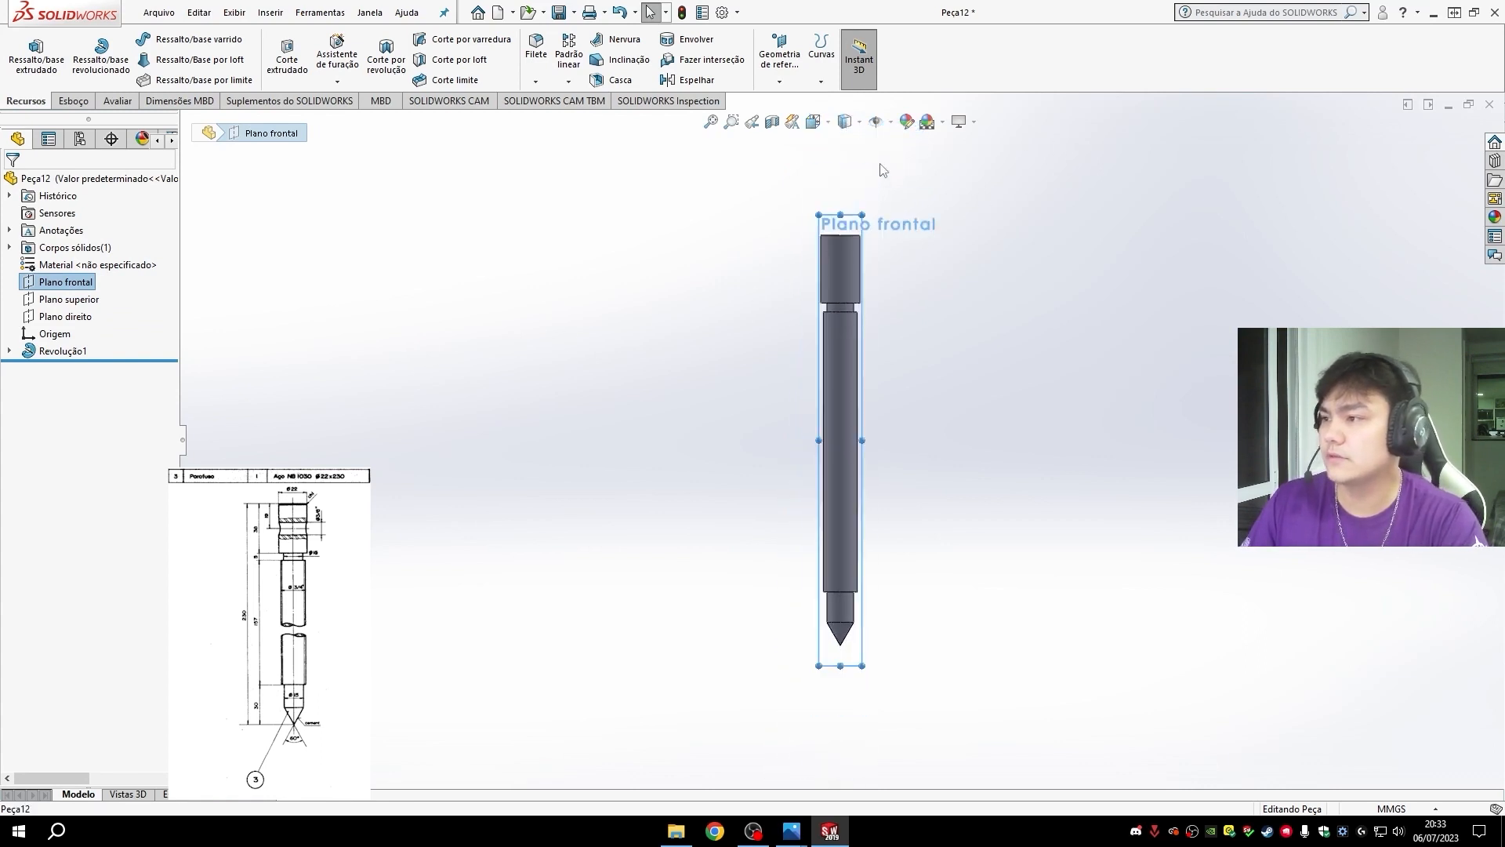
{"action": "scroll", "coordinate": [851, 265], "scroll_direction": "down", "scroll_amount": 6}
{"action": "scroll", "coordinate": [831, 339], "scroll_direction": "down", "scroll_amount": 3}
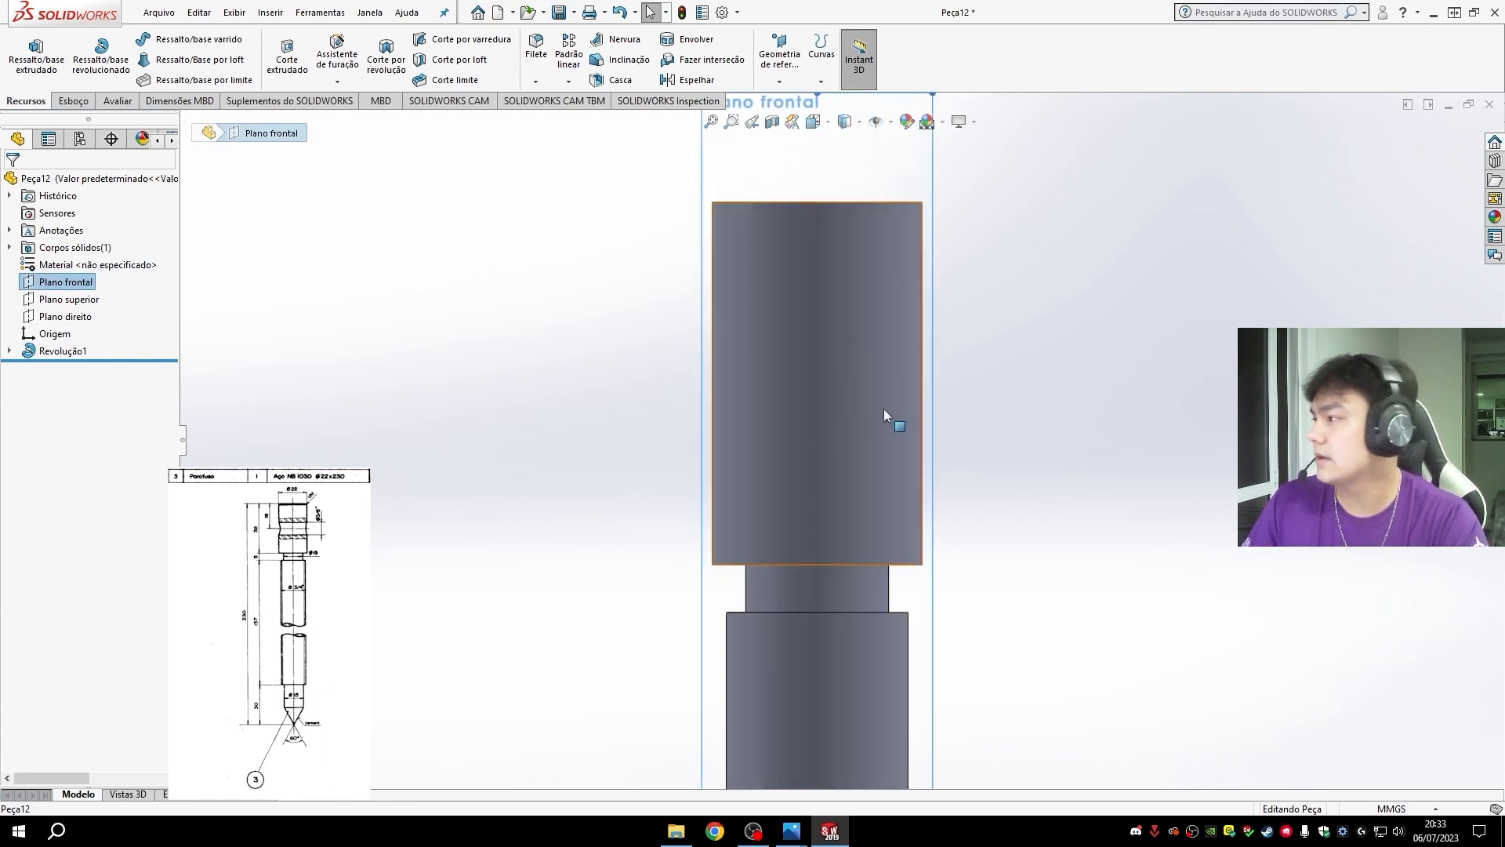
{"action": "scroll", "coordinate": [966, 429], "scroll_direction": "down", "scroll_amount": 2}
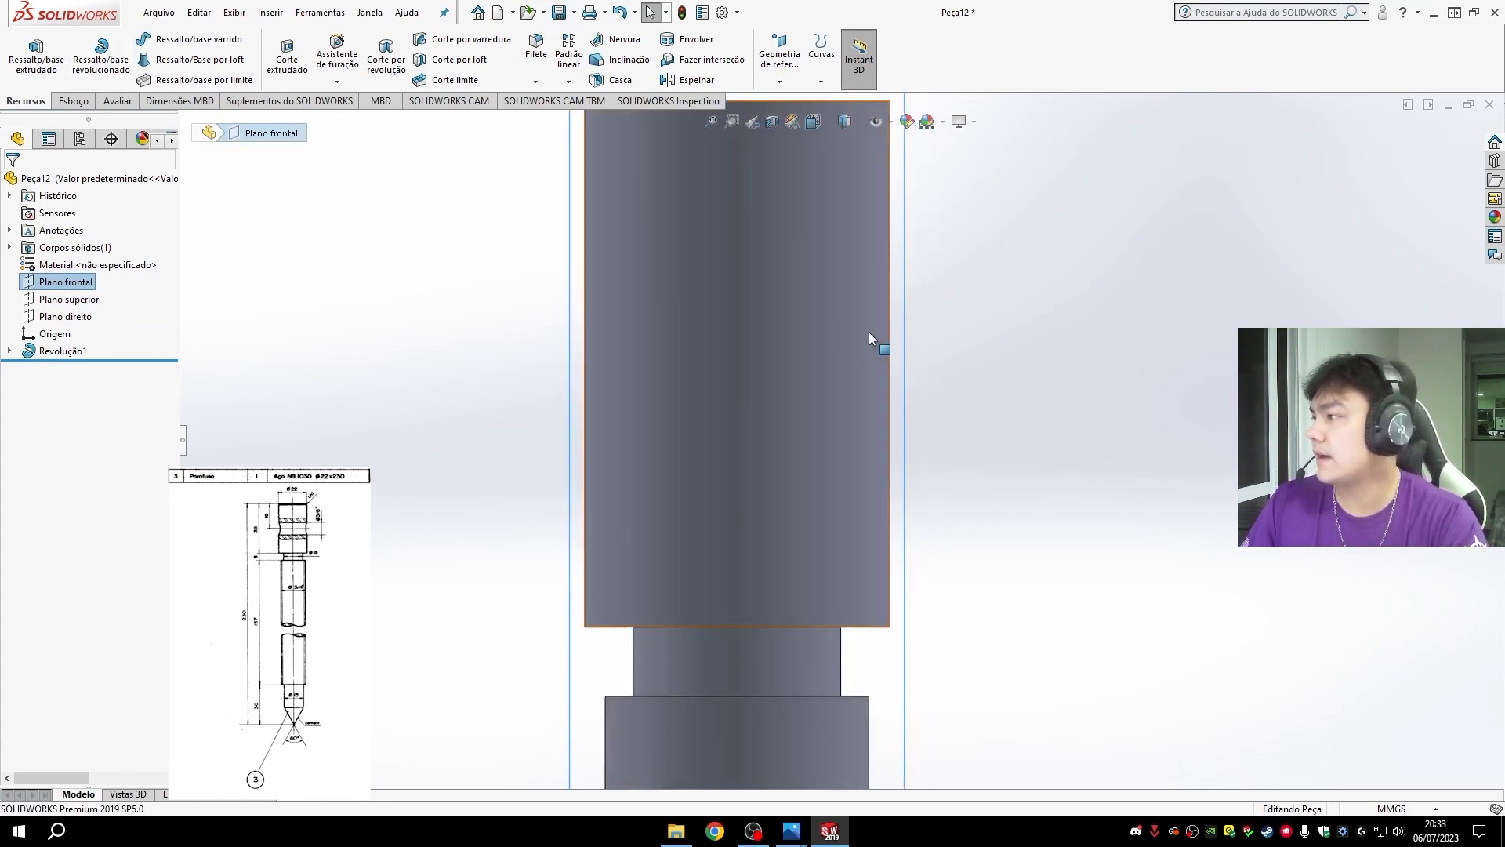
{"action": "scroll", "coordinate": [869, 332], "scroll_direction": "up", "scroll_amount": 2}
{"action": "left_click", "coordinate": [72, 100]}
{"action": "left_click", "coordinate": [27, 54]}
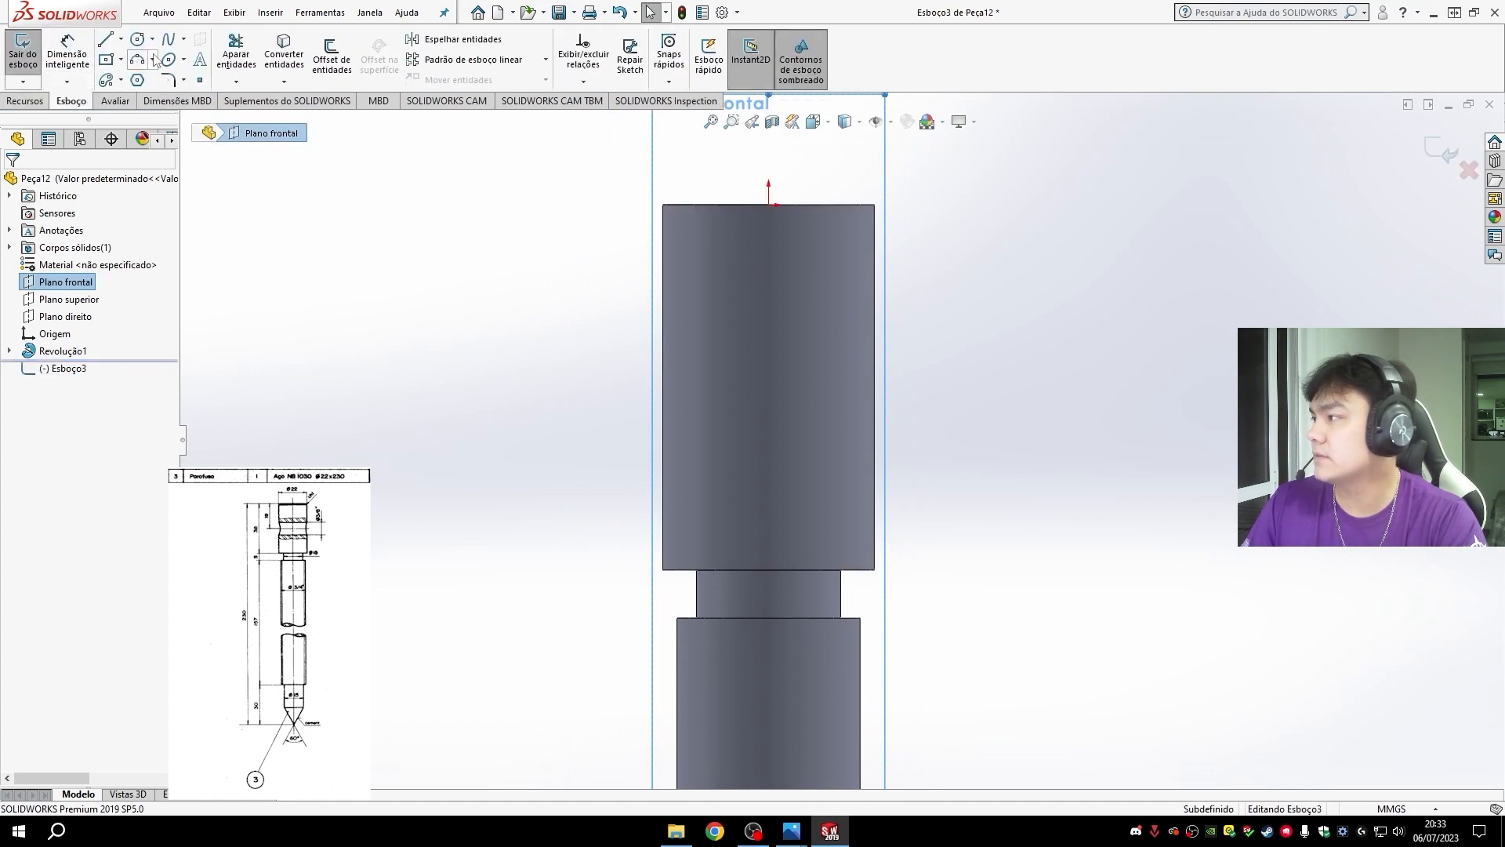
{"action": "left_click", "coordinate": [122, 39]}
{"action": "left_click", "coordinate": [143, 70]}
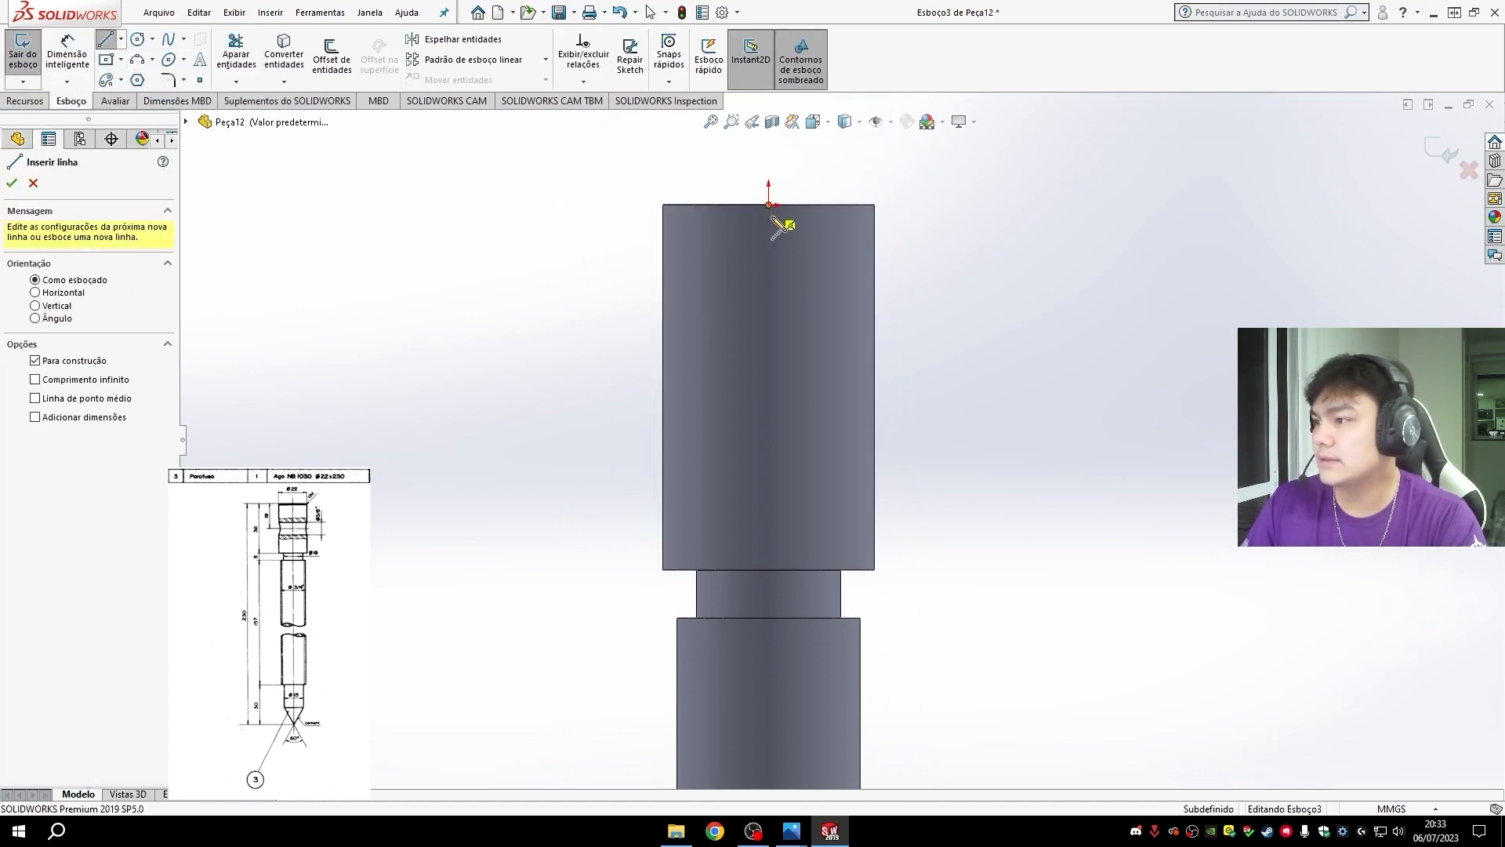
{"action": "left_click", "coordinate": [768, 205]}
{"action": "left_click", "coordinate": [769, 398]}
{"action": "key", "text": "Escape"}
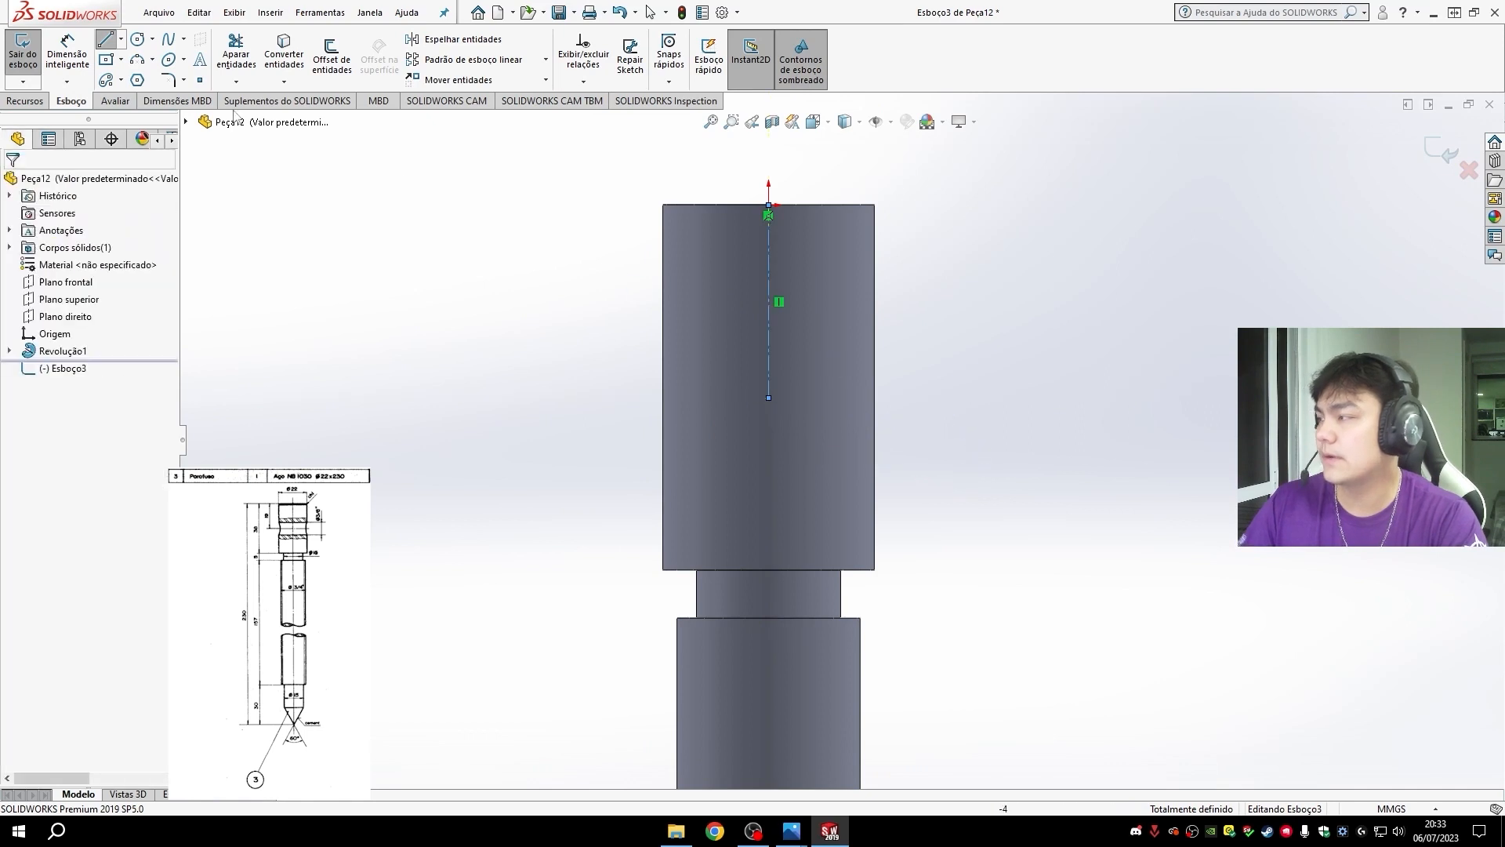
- Draw a circle about 10.3 mm in diameter on the head, centered on the lower end of the centerline
{"action": "left_click", "coordinate": [138, 39]}
{"action": "left_click", "coordinate": [768, 397]}
{"action": "left_click", "coordinate": [817, 400]}
{"action": "key", "text": "Escape"}
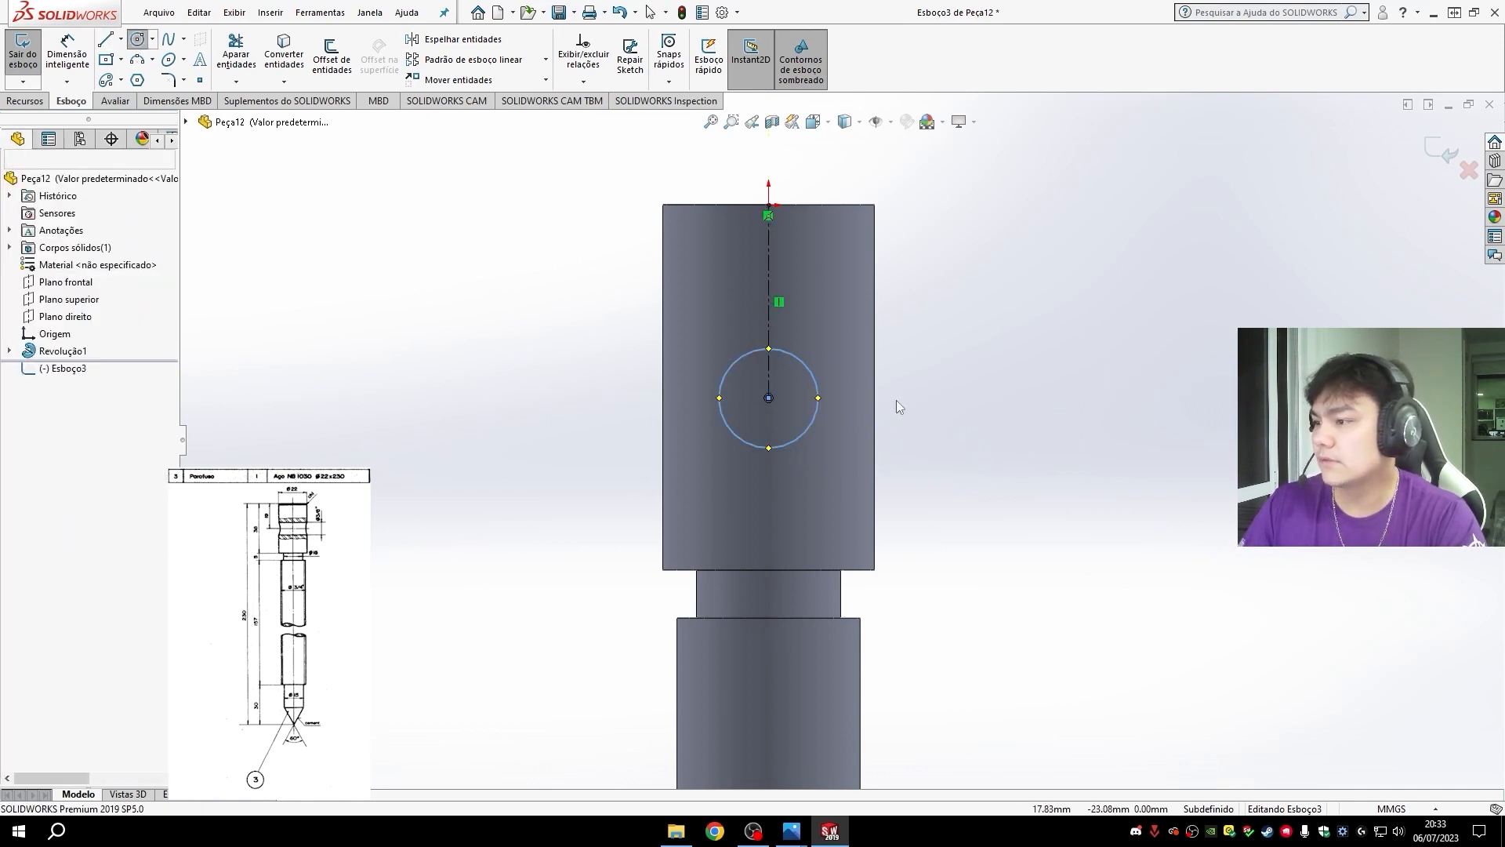
- Dimension the circle's diameter as 3/8 inch
{"action": "left_click", "coordinate": [67, 56]}
{"action": "left_click", "coordinate": [815, 387]}
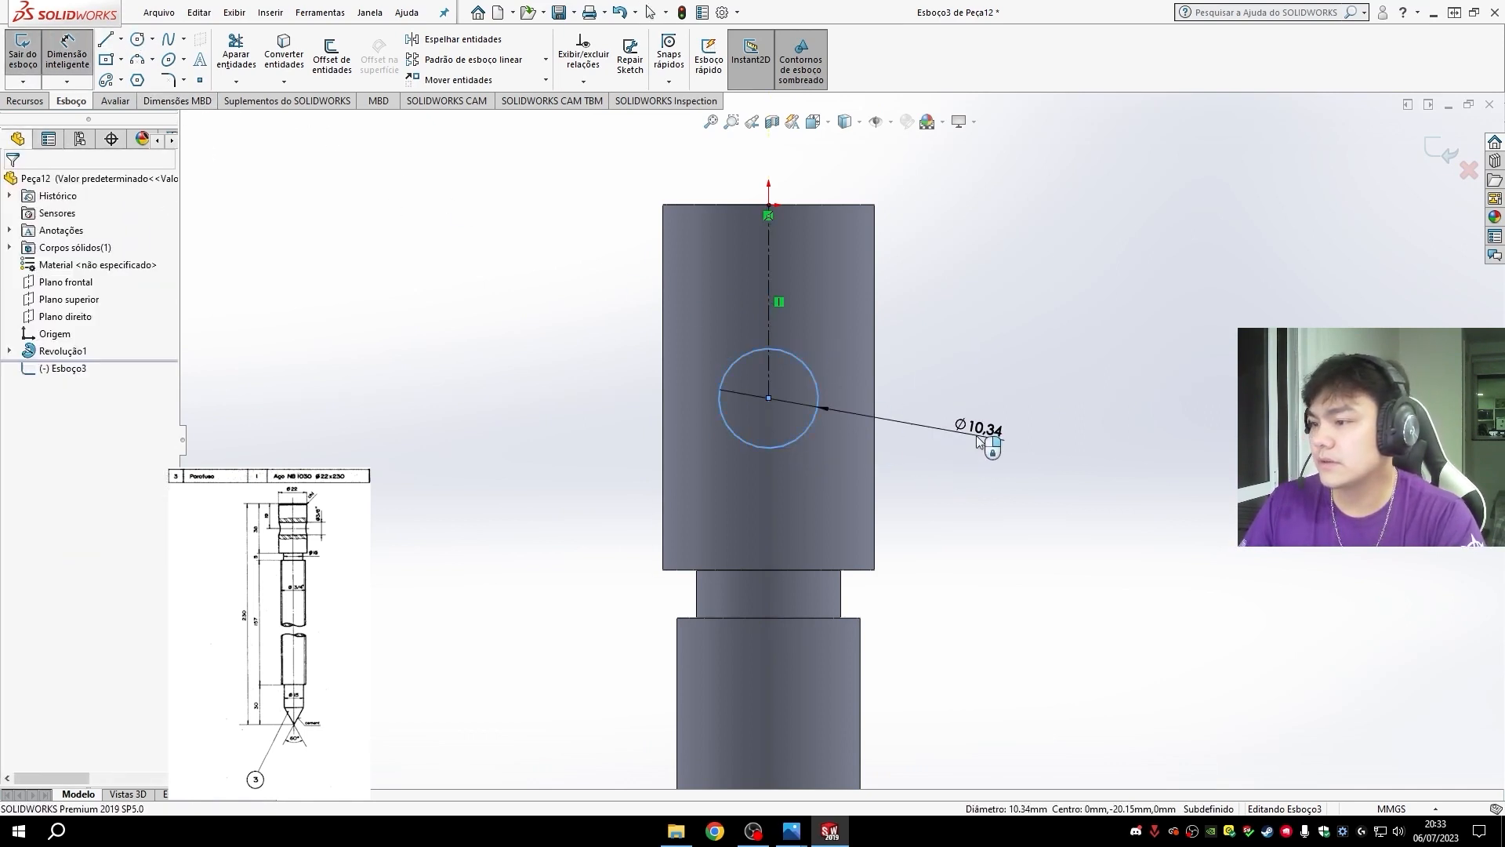
{"action": "left_click", "coordinate": [980, 438]}
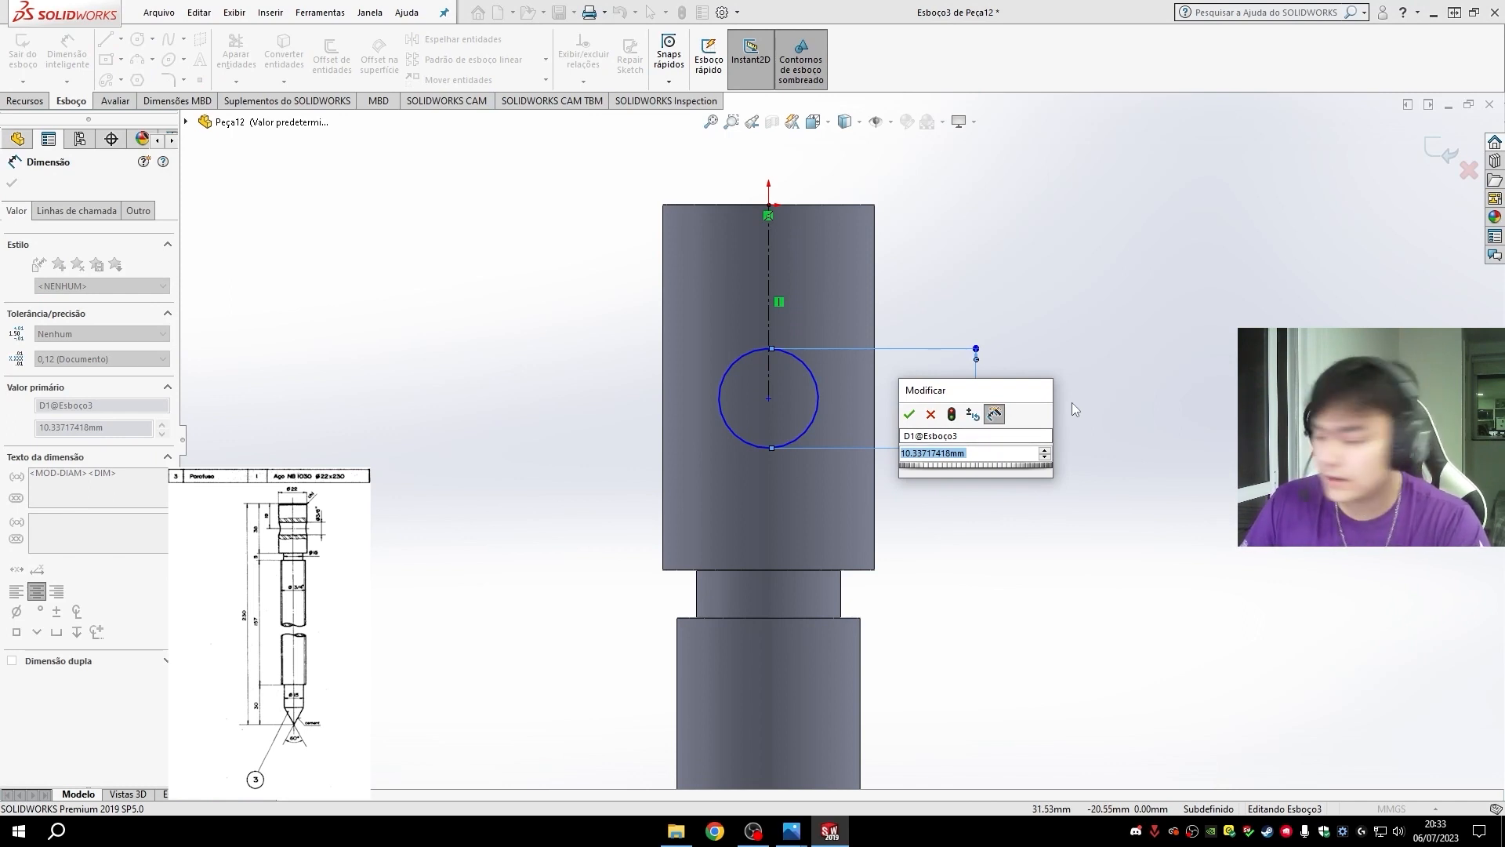
{"action": "type", "text": "3/8"}
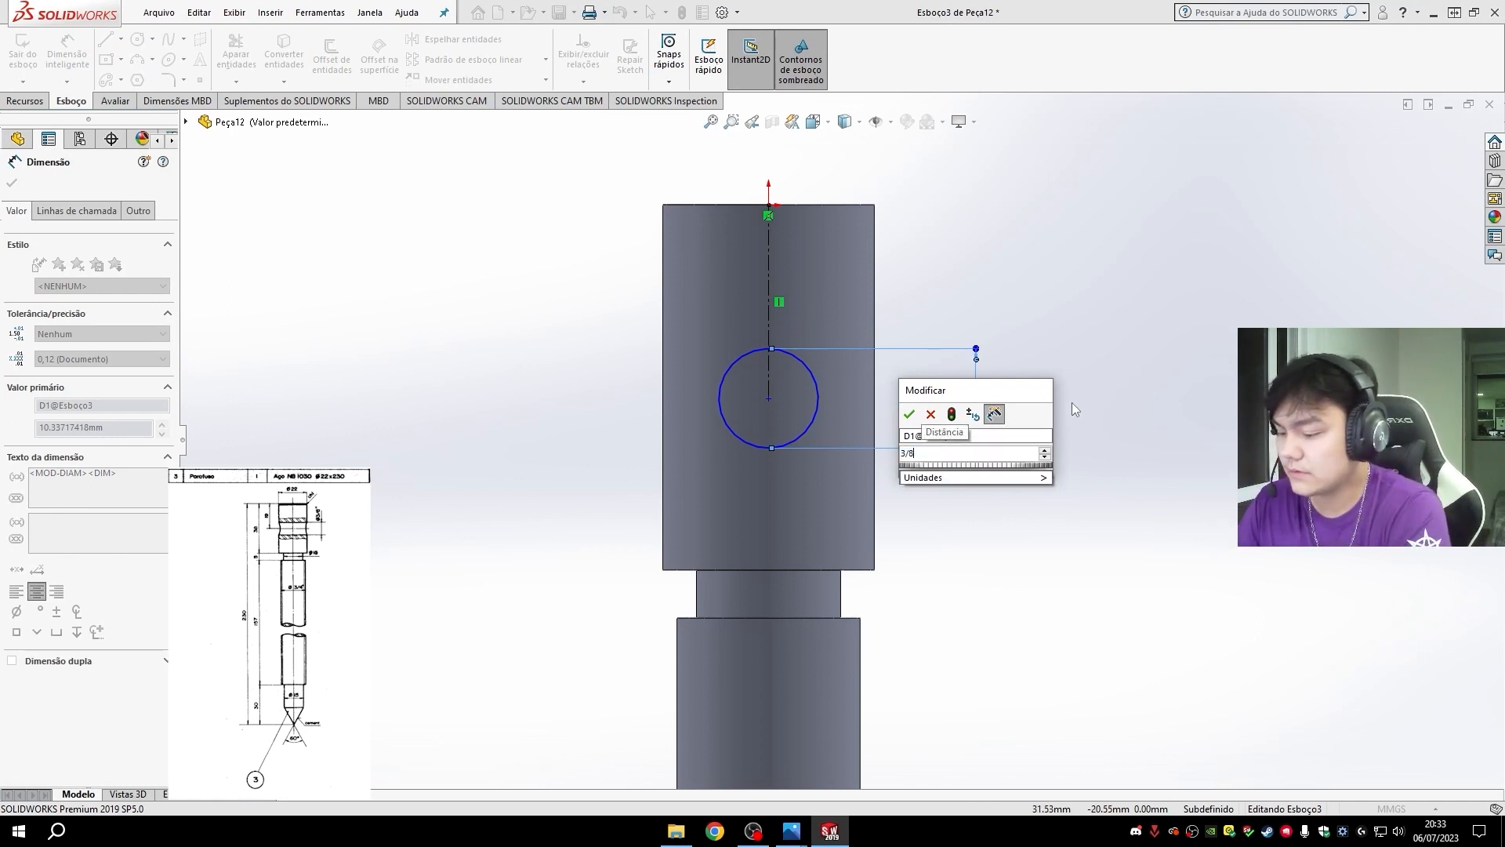
{"action": "key", "text": "Return"}
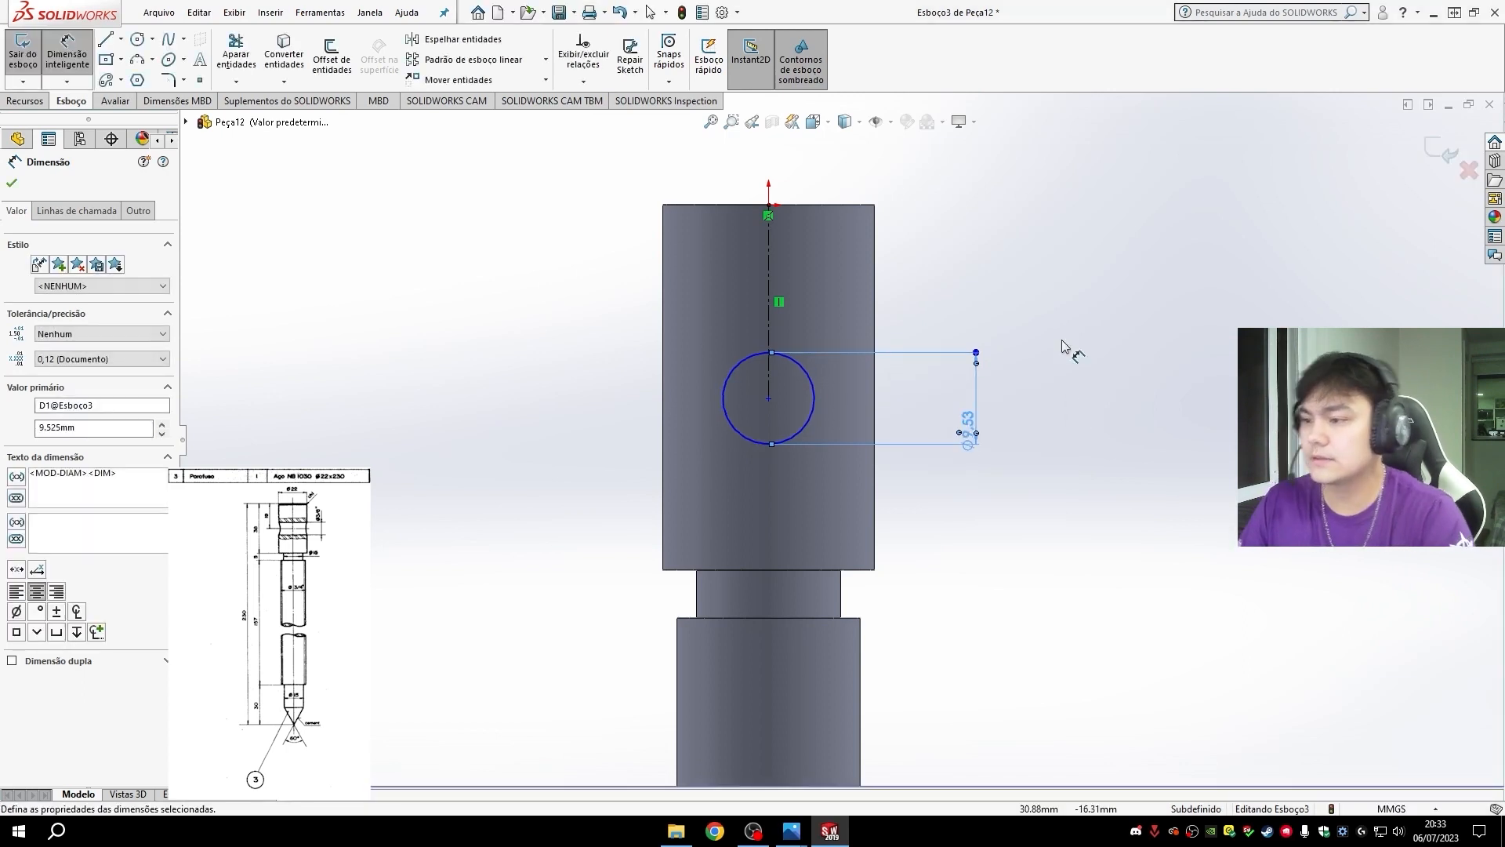
- Dimension the distance from the origin at the head's top to the circle's center as 19 mm
{"action": "left_click", "coordinate": [108, 40]}
{"action": "left_click", "coordinate": [69, 52]}
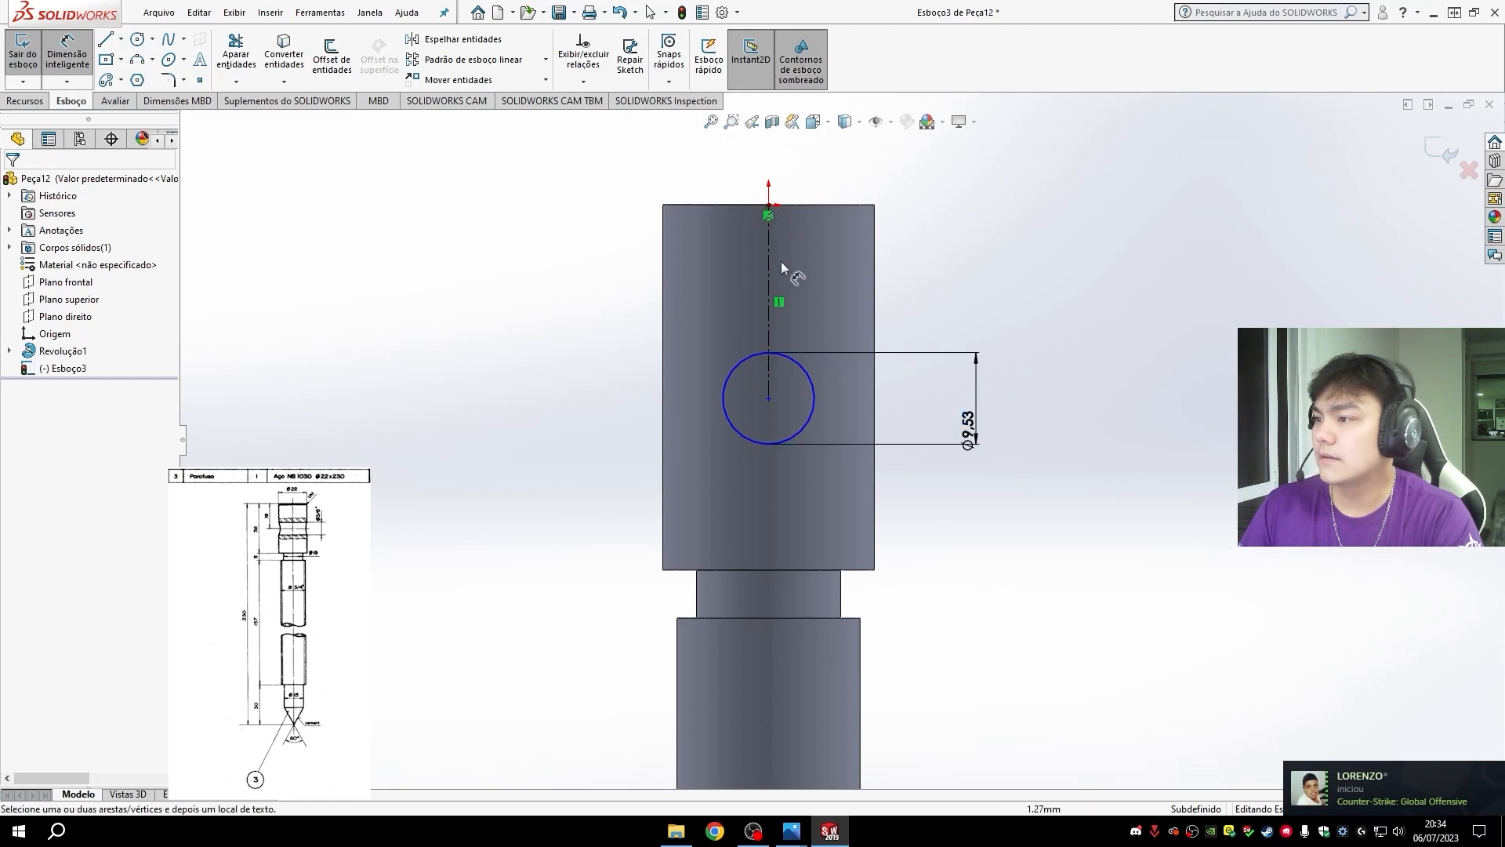
{"action": "left_click", "coordinate": [768, 206]}
{"action": "left_click", "coordinate": [769, 398]}
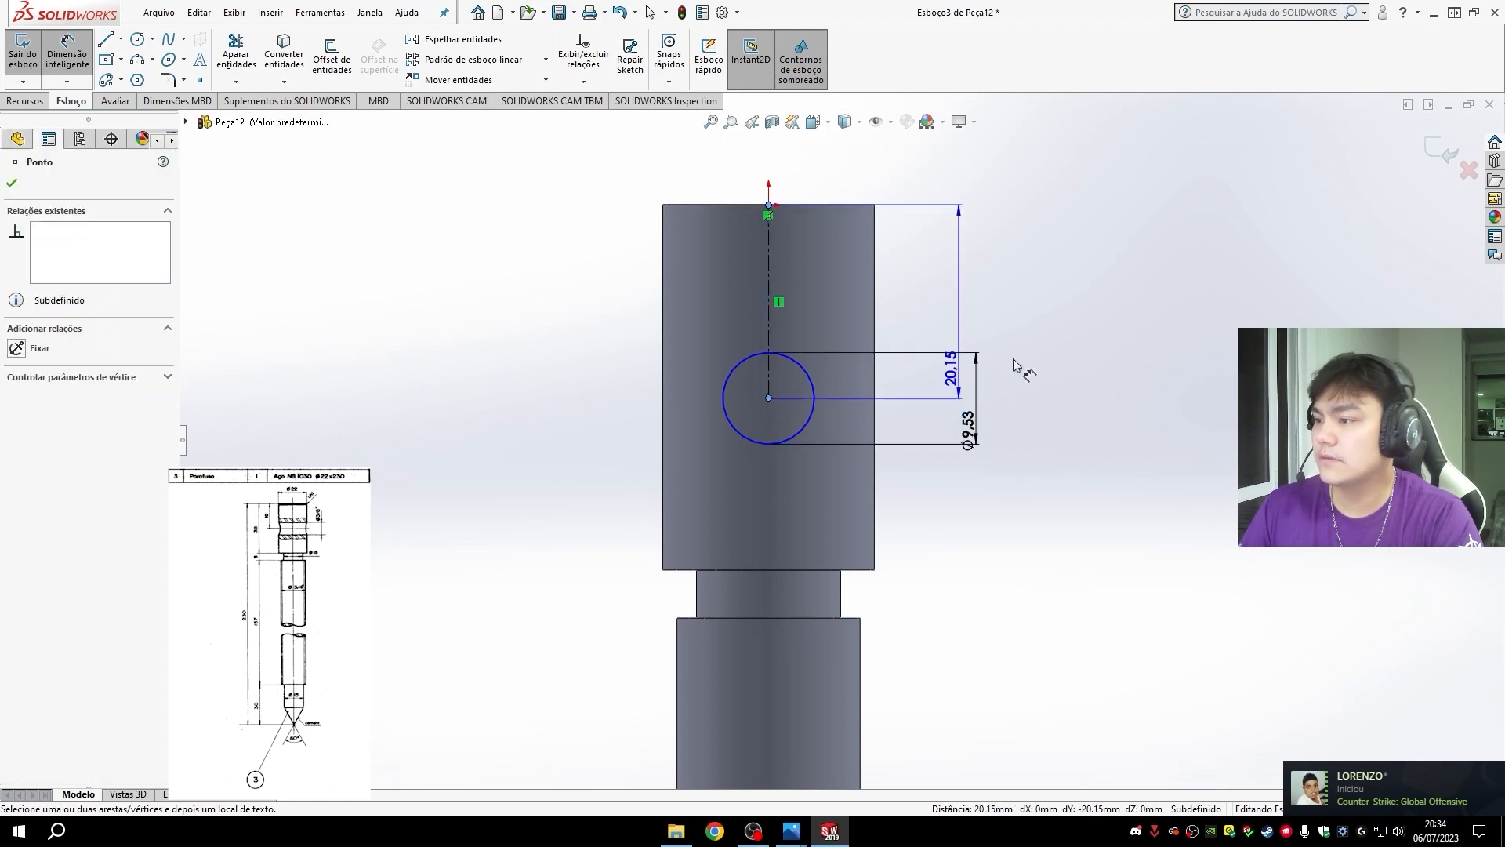
{"action": "left_click", "coordinate": [1108, 342]}
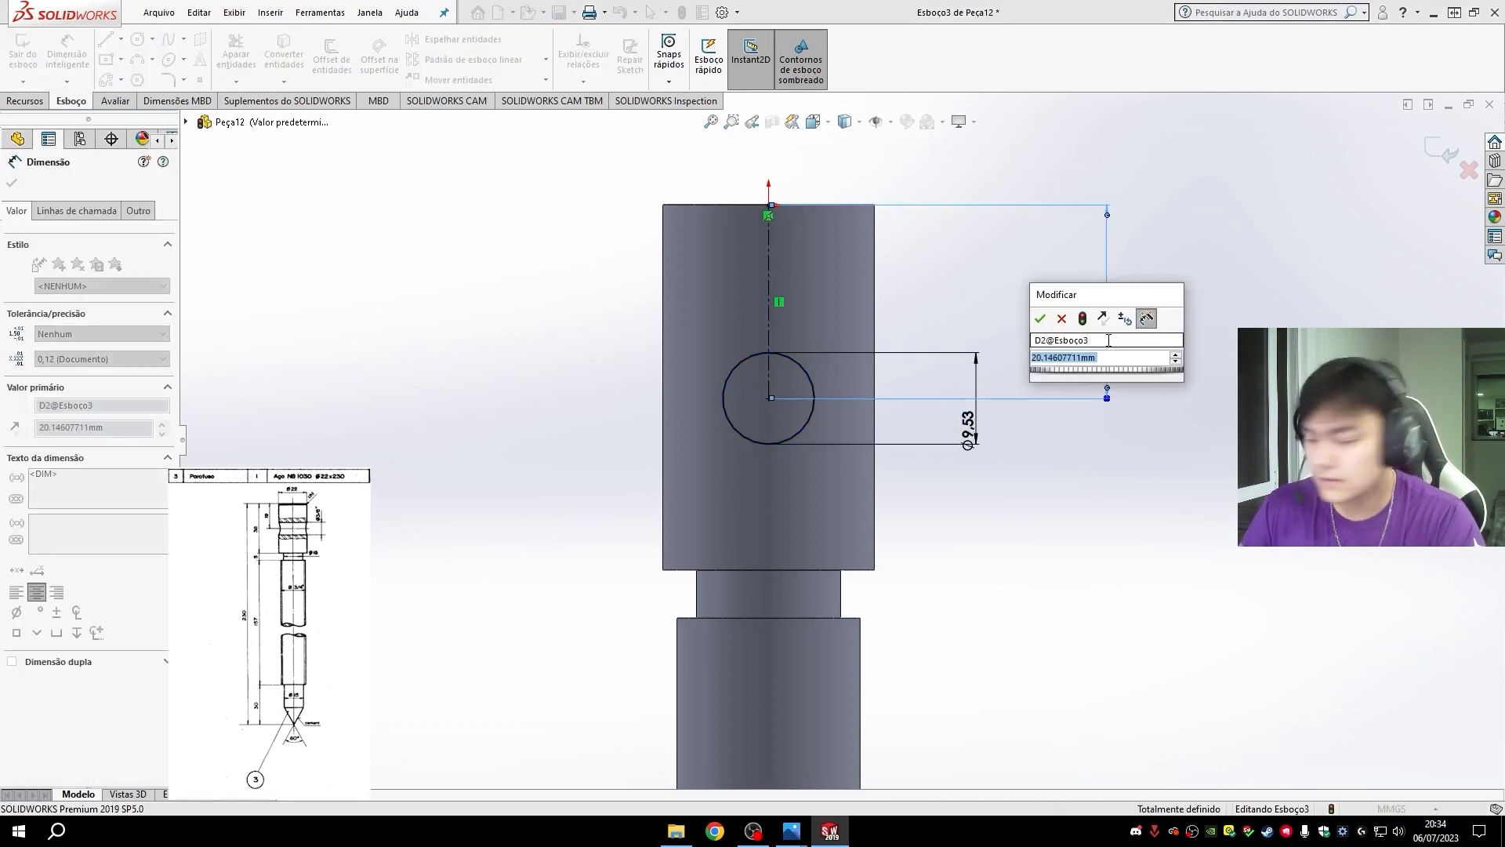
{"action": "type", "text": "19"}
{"action": "key", "text": "Return"}
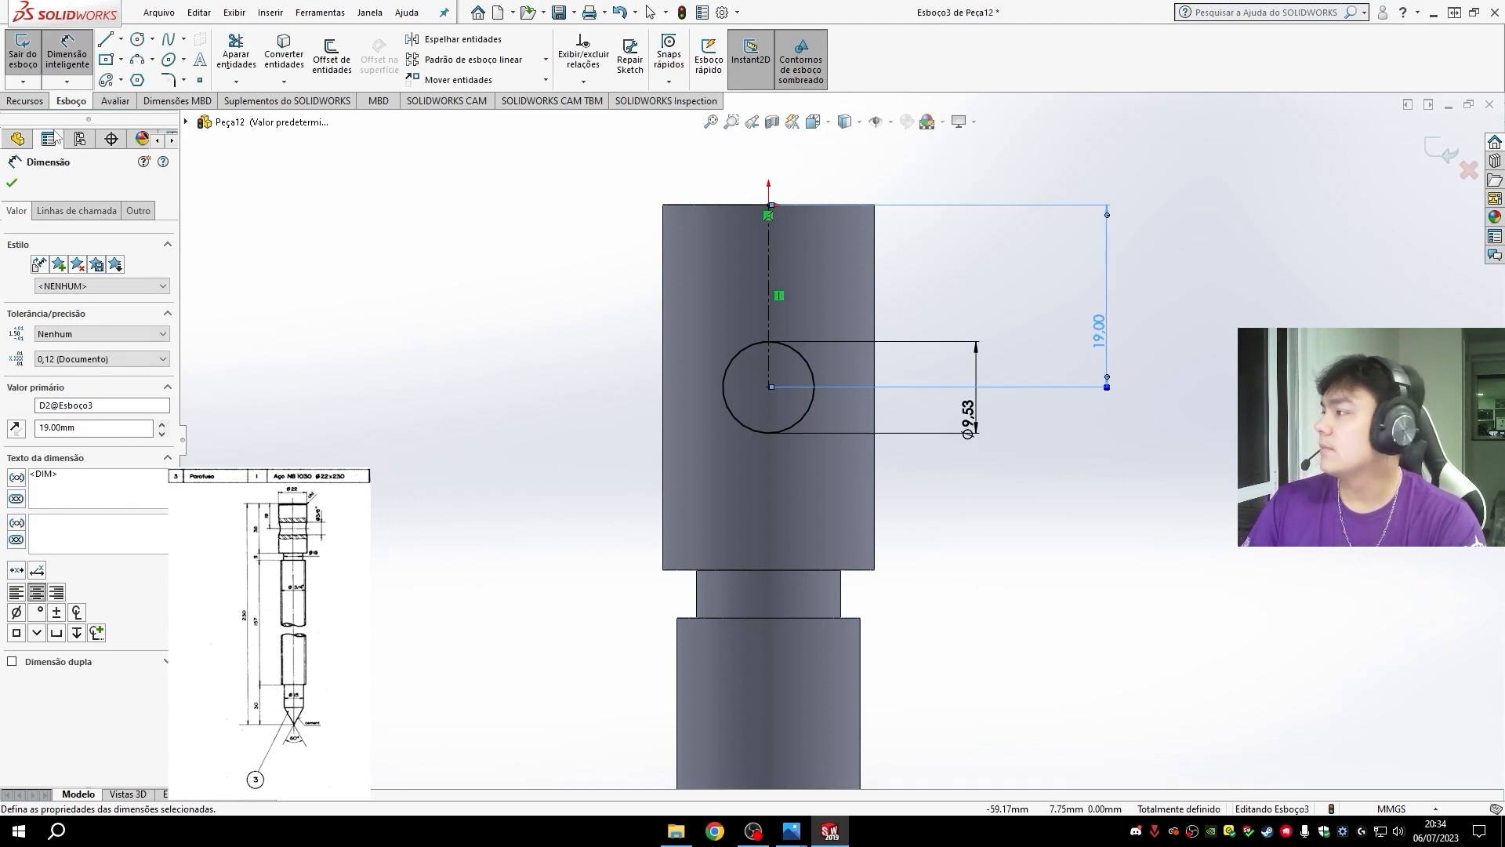
- Cut-extrude the circle through the head with the end condition Até o próximo (Up To Next)
{"action": "left_click", "coordinate": [25, 100]}
{"action": "left_click", "coordinate": [286, 57]}
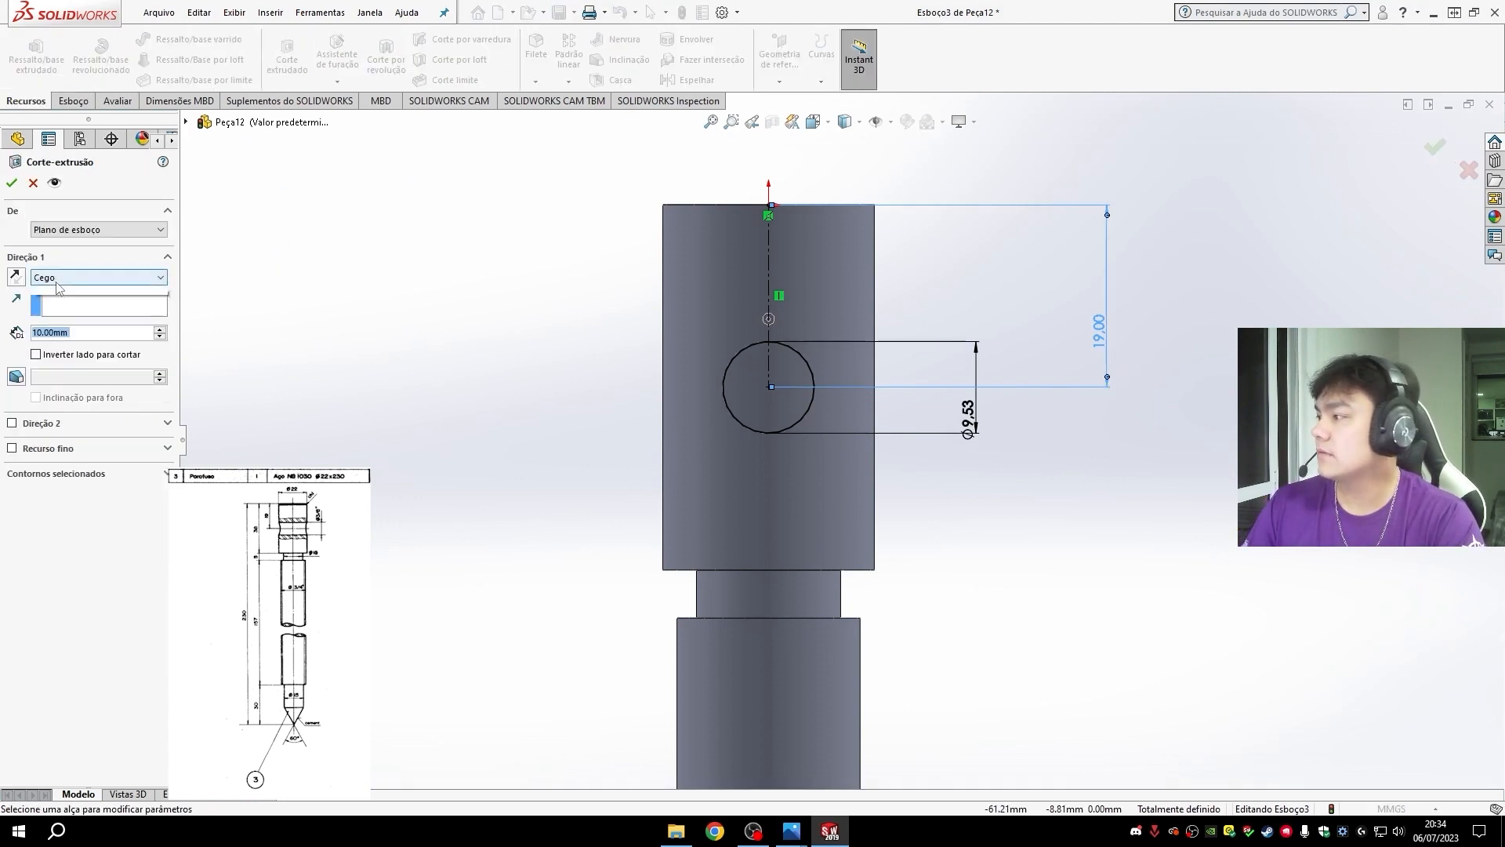
{"action": "left_click", "coordinate": [57, 278]}
{"action": "left_click", "coordinate": [71, 317]}
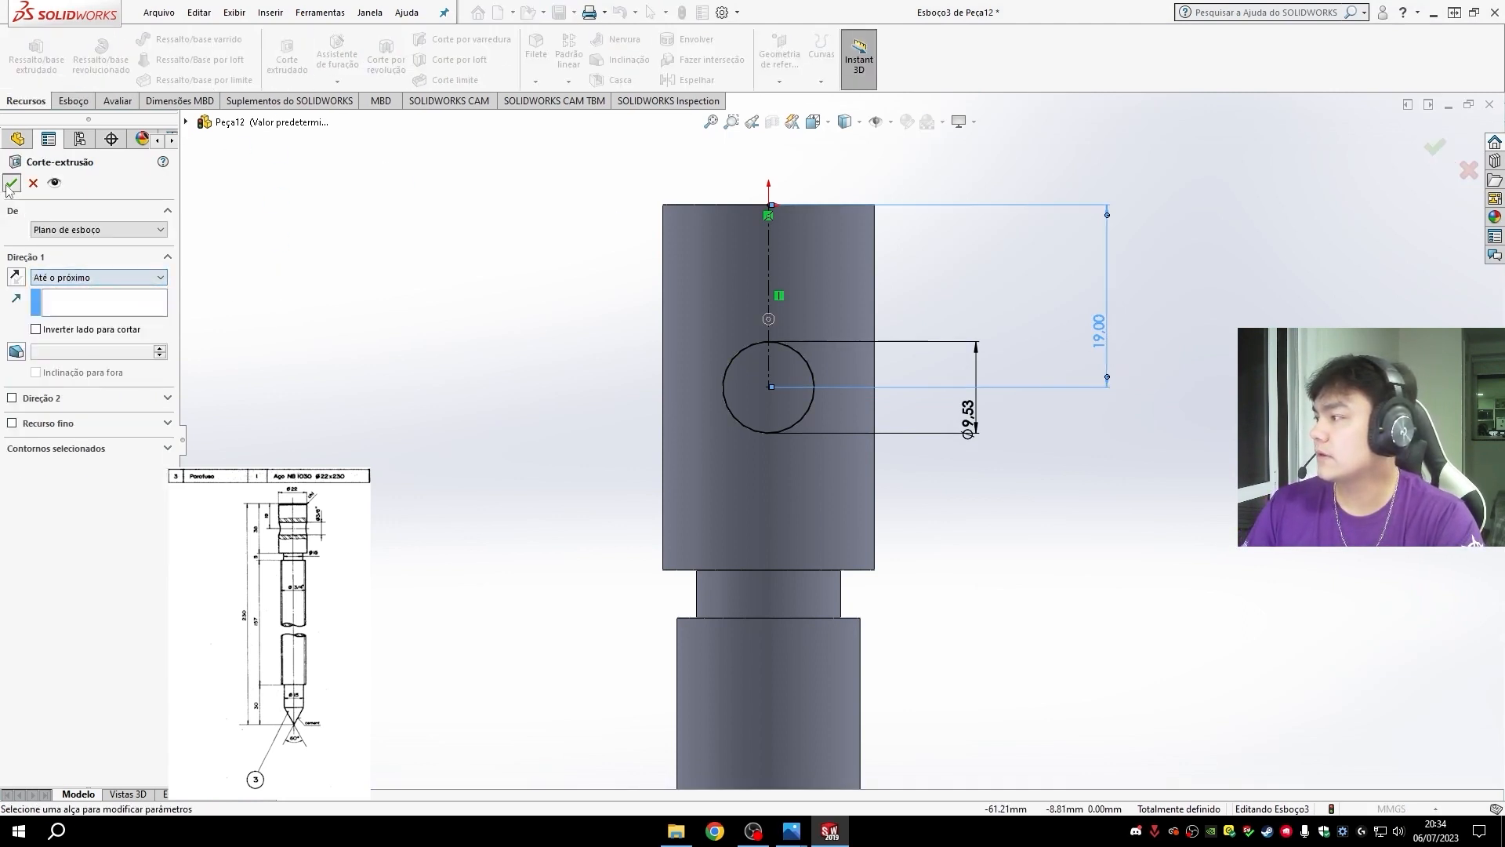
{"action": "left_click", "coordinate": [11, 184]}
- Edit the extruded cut in the head to use the end condition Passante - Ambos (Through All - Both)
{"action": "middle_click_drag", "start_coordinate": [974, 598], "coordinate": [856, 633]}
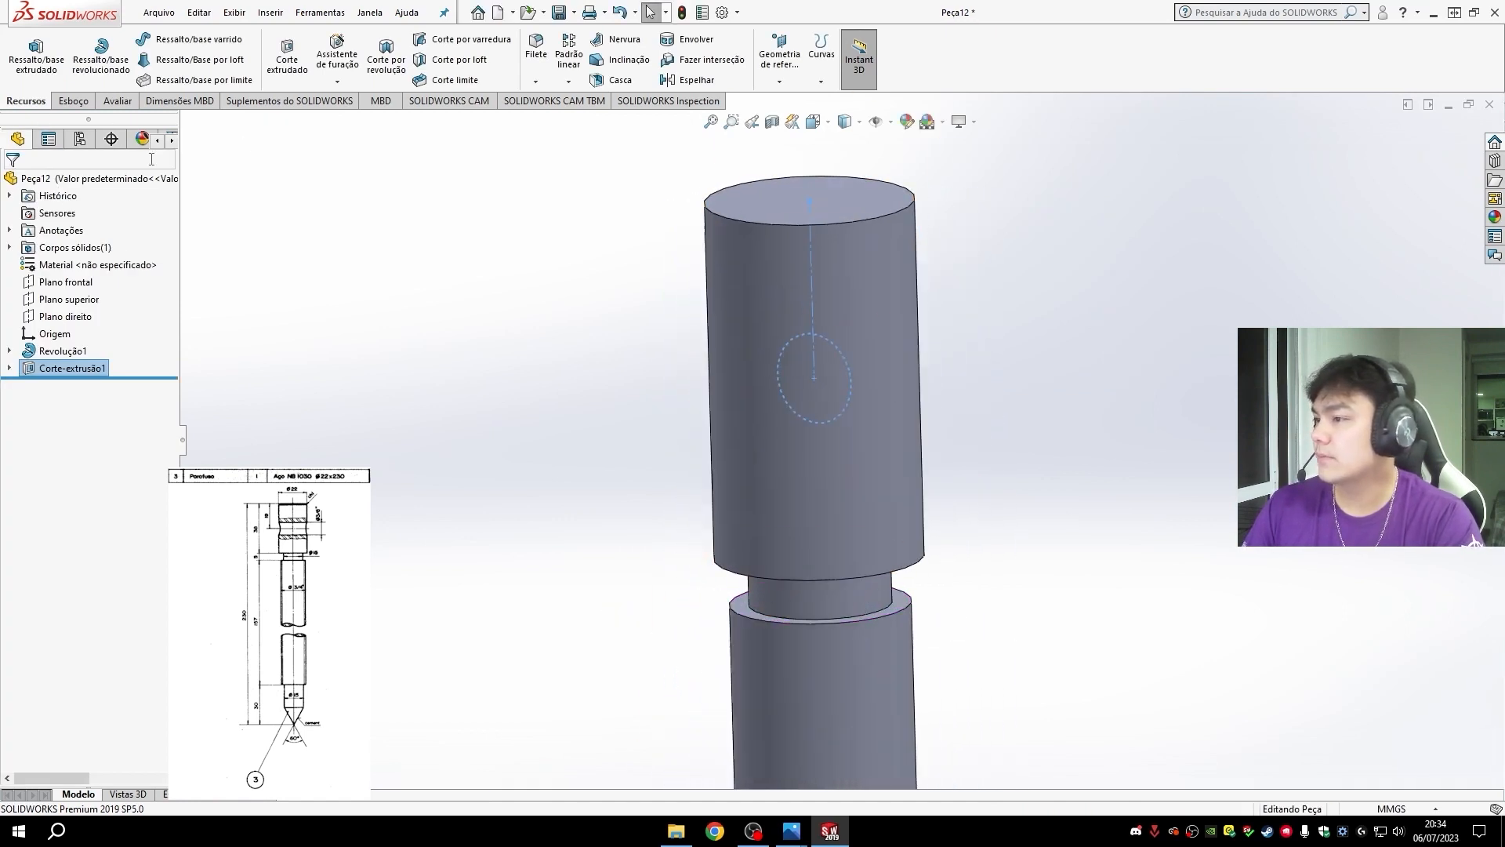
{"action": "left_click", "coordinate": [9, 369]}
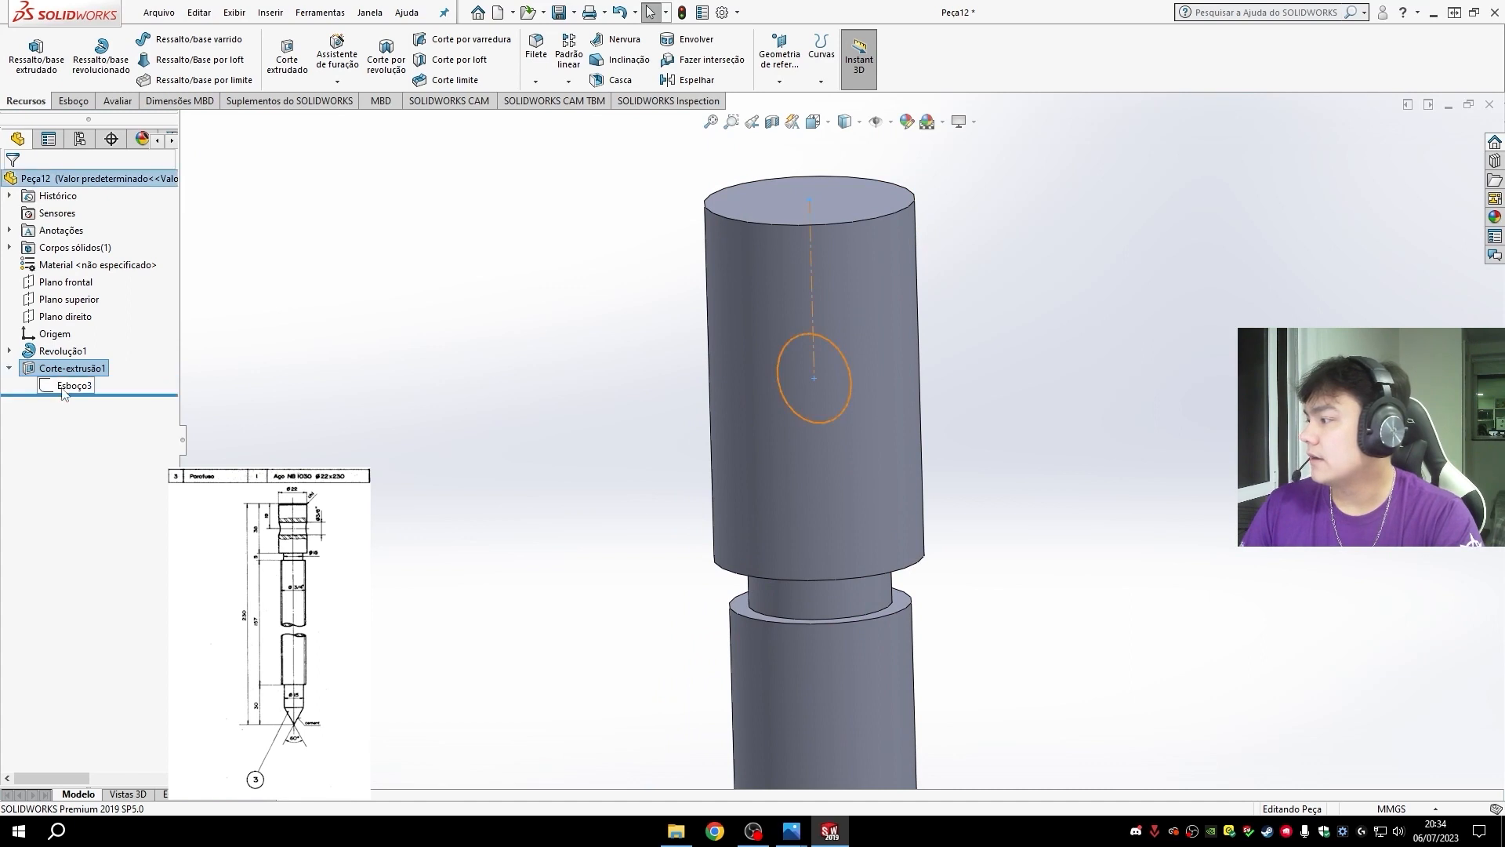
{"action": "right_click", "coordinate": [52, 368]}
{"action": "left_click", "coordinate": [56, 341]}
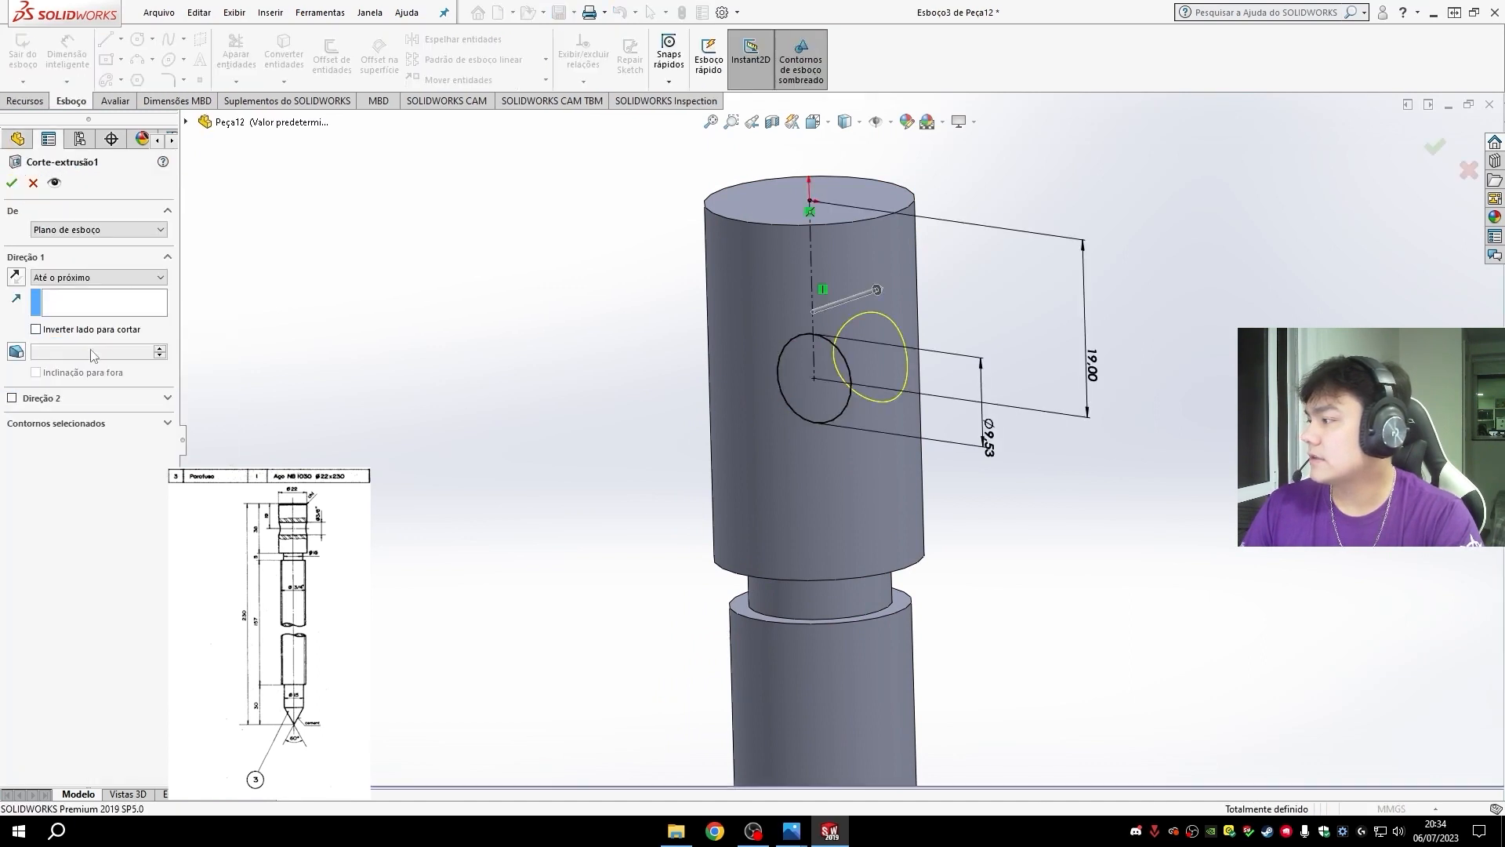
{"action": "left_click", "coordinate": [54, 278]}
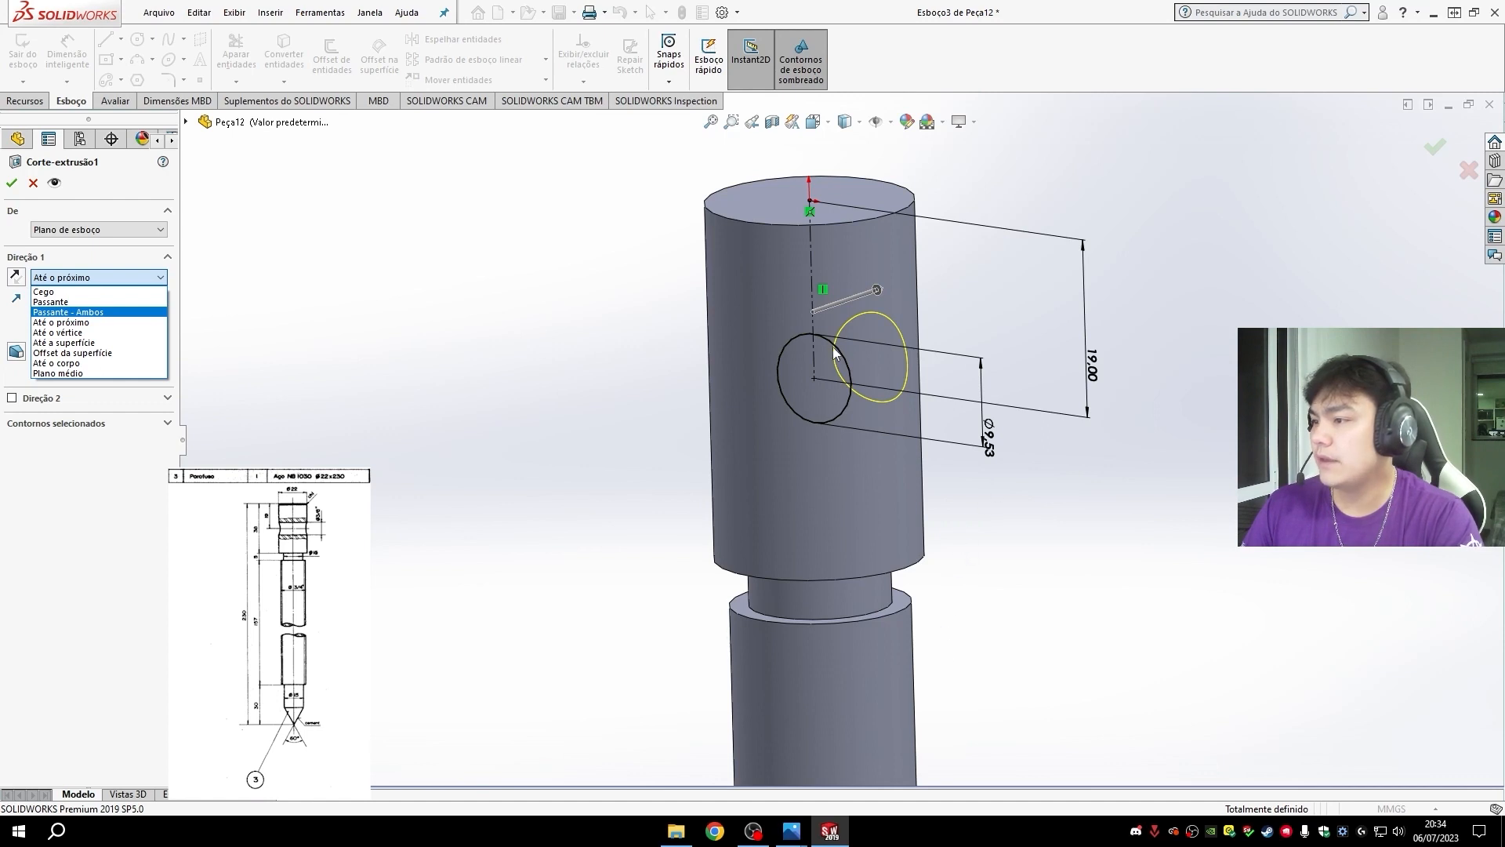
{"action": "left_click", "coordinate": [74, 312]}
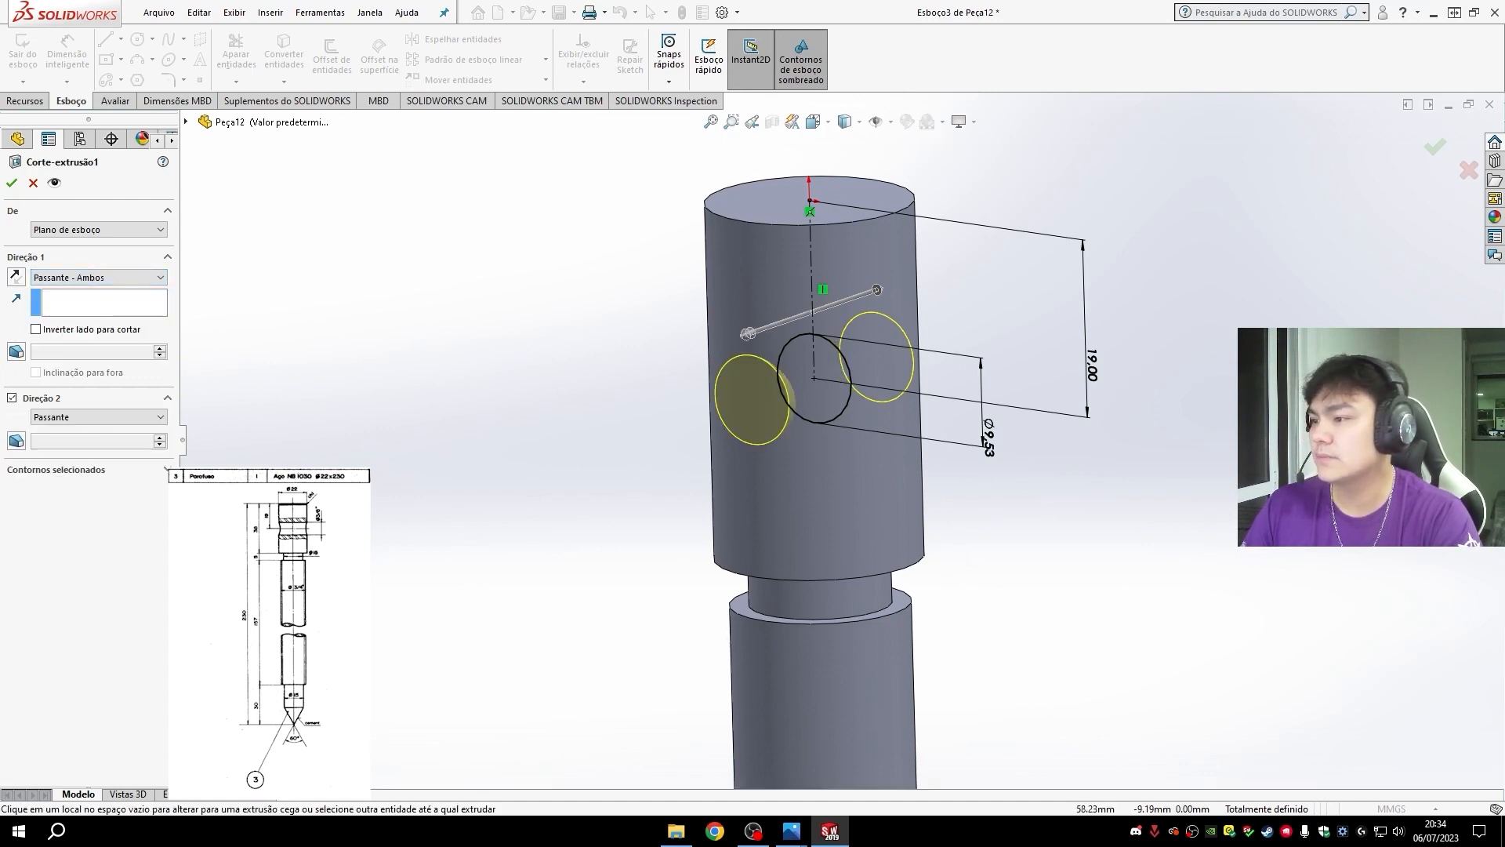
{"action": "middle_click_drag", "start_coordinate": [1028, 555], "coordinate": [1165, 547]}
{"action": "key", "text": "ctrl+7"}
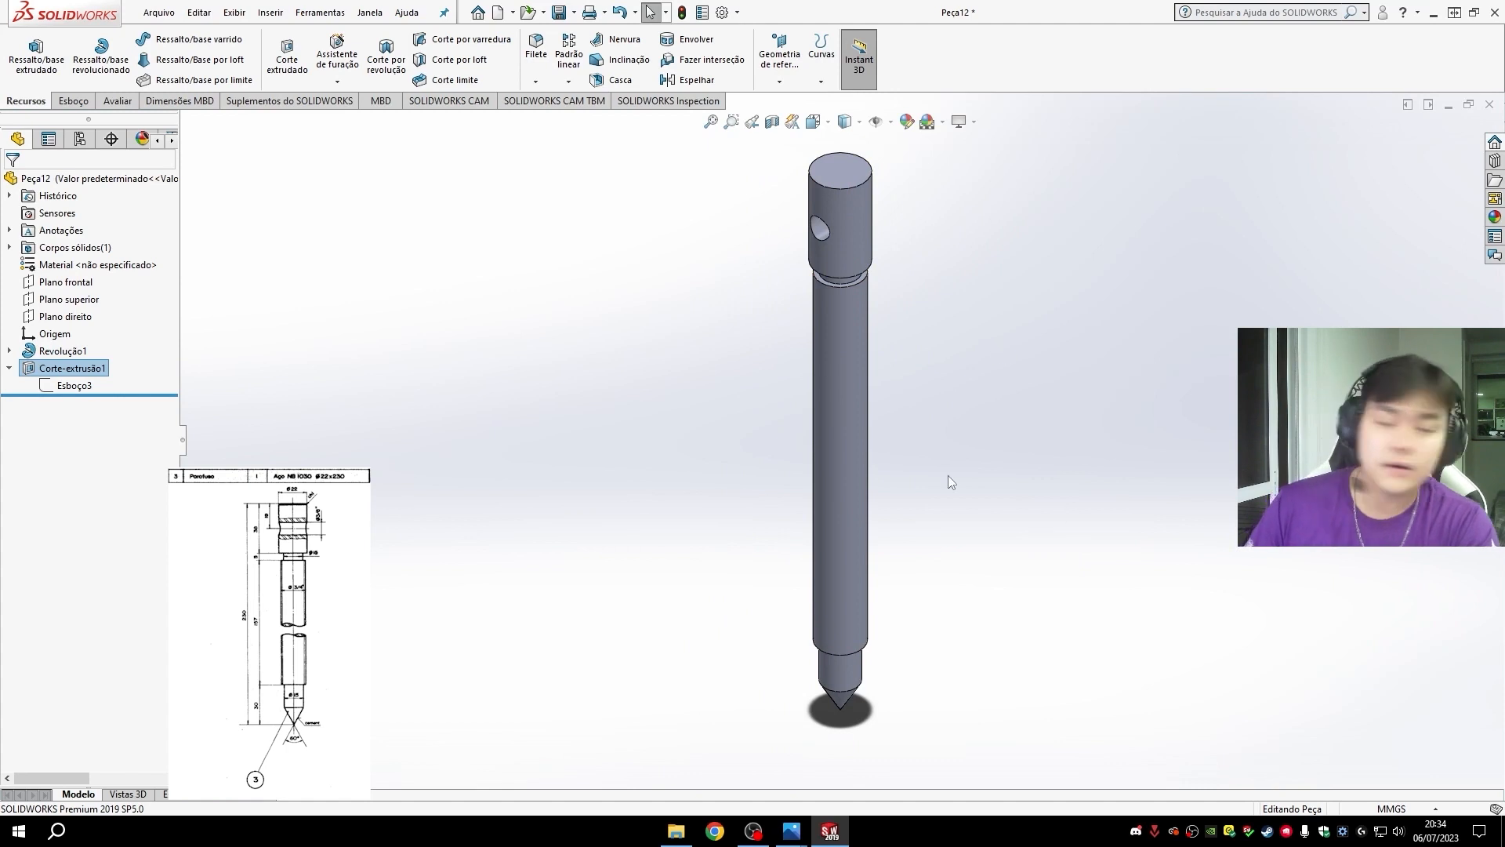
{"action": "left_click", "coordinate": [859, 449]}
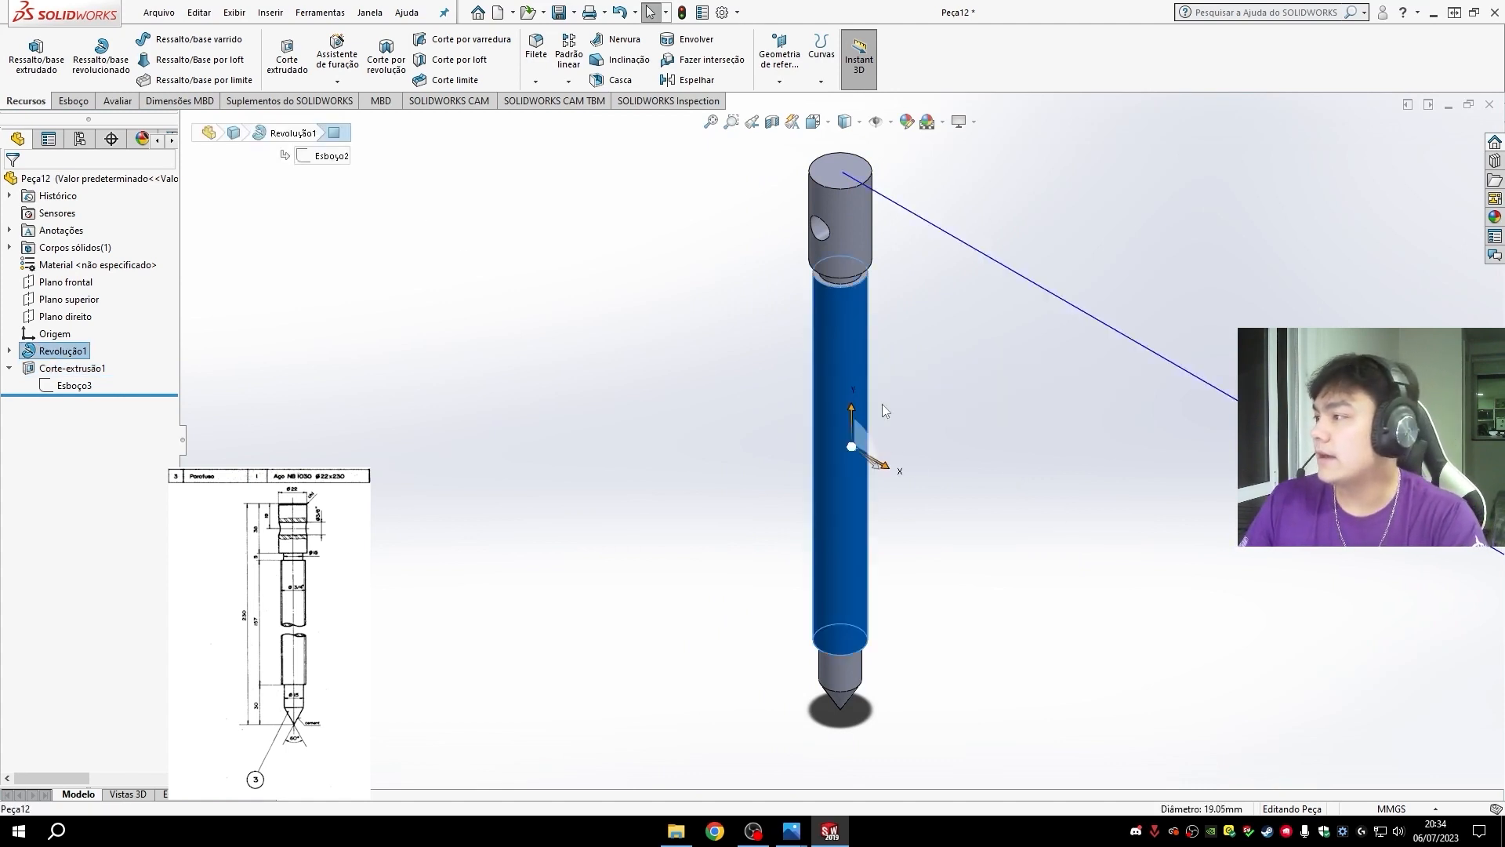
{"action": "middle_click_drag", "start_coordinate": [989, 445], "coordinate": [930, 279]}
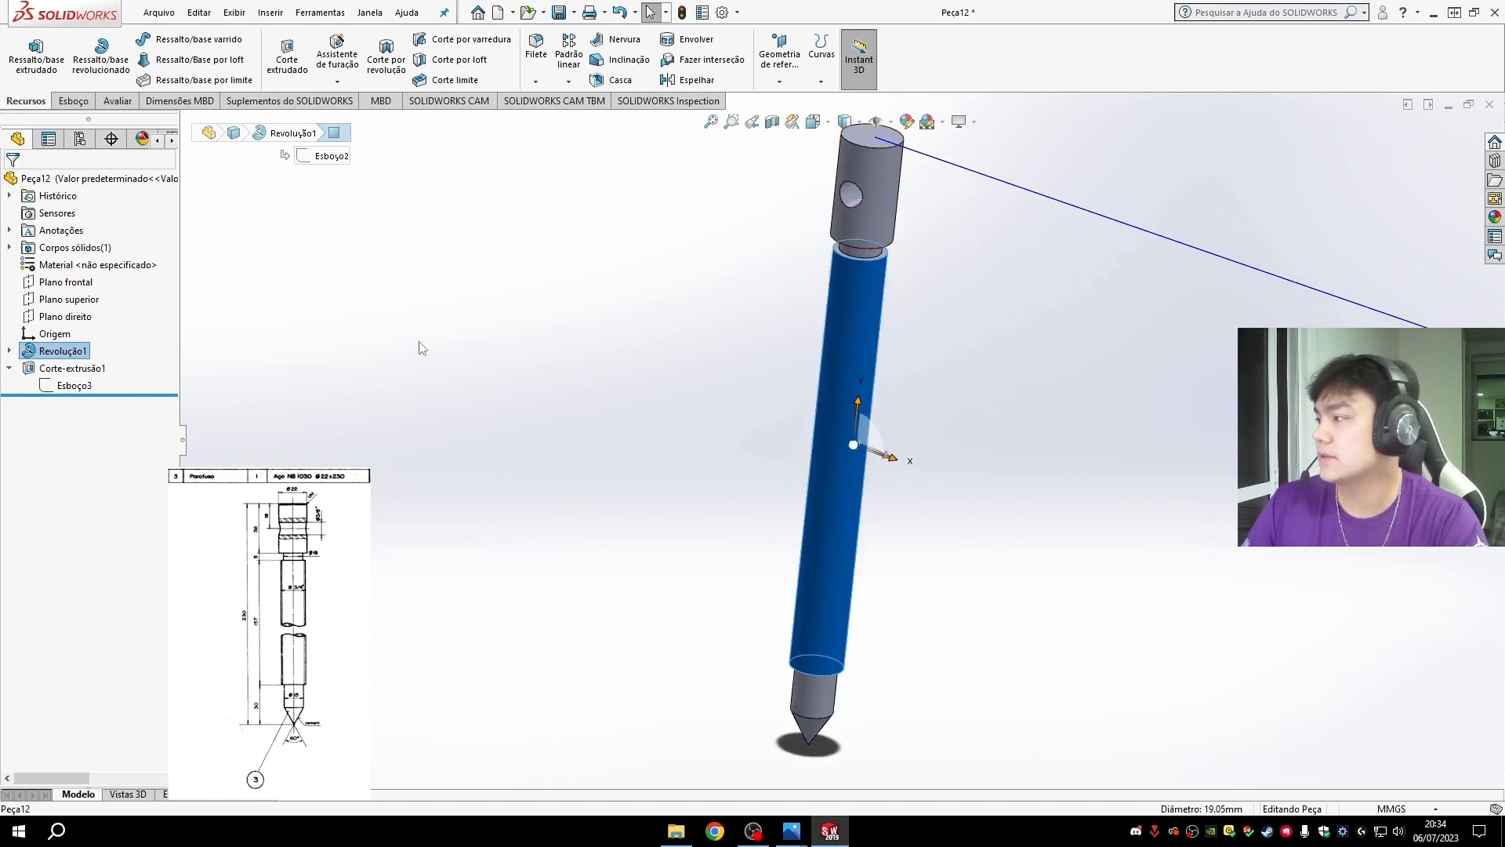
{"action": "left_click", "coordinate": [1021, 584]}
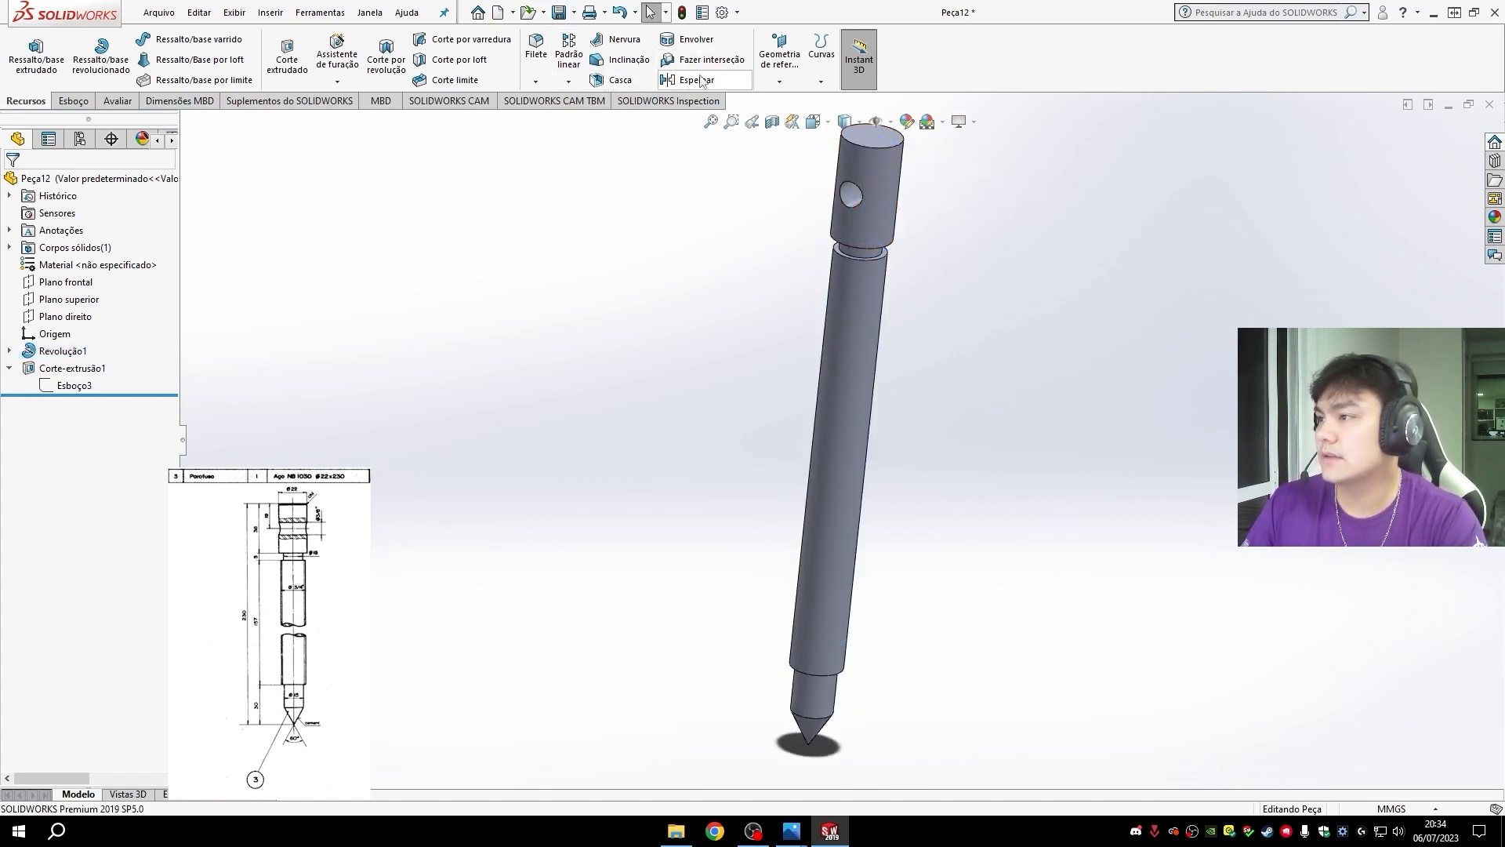
{"action": "left_click", "coordinate": [821, 55]}
{"action": "left_click", "coordinate": [870, 196]}
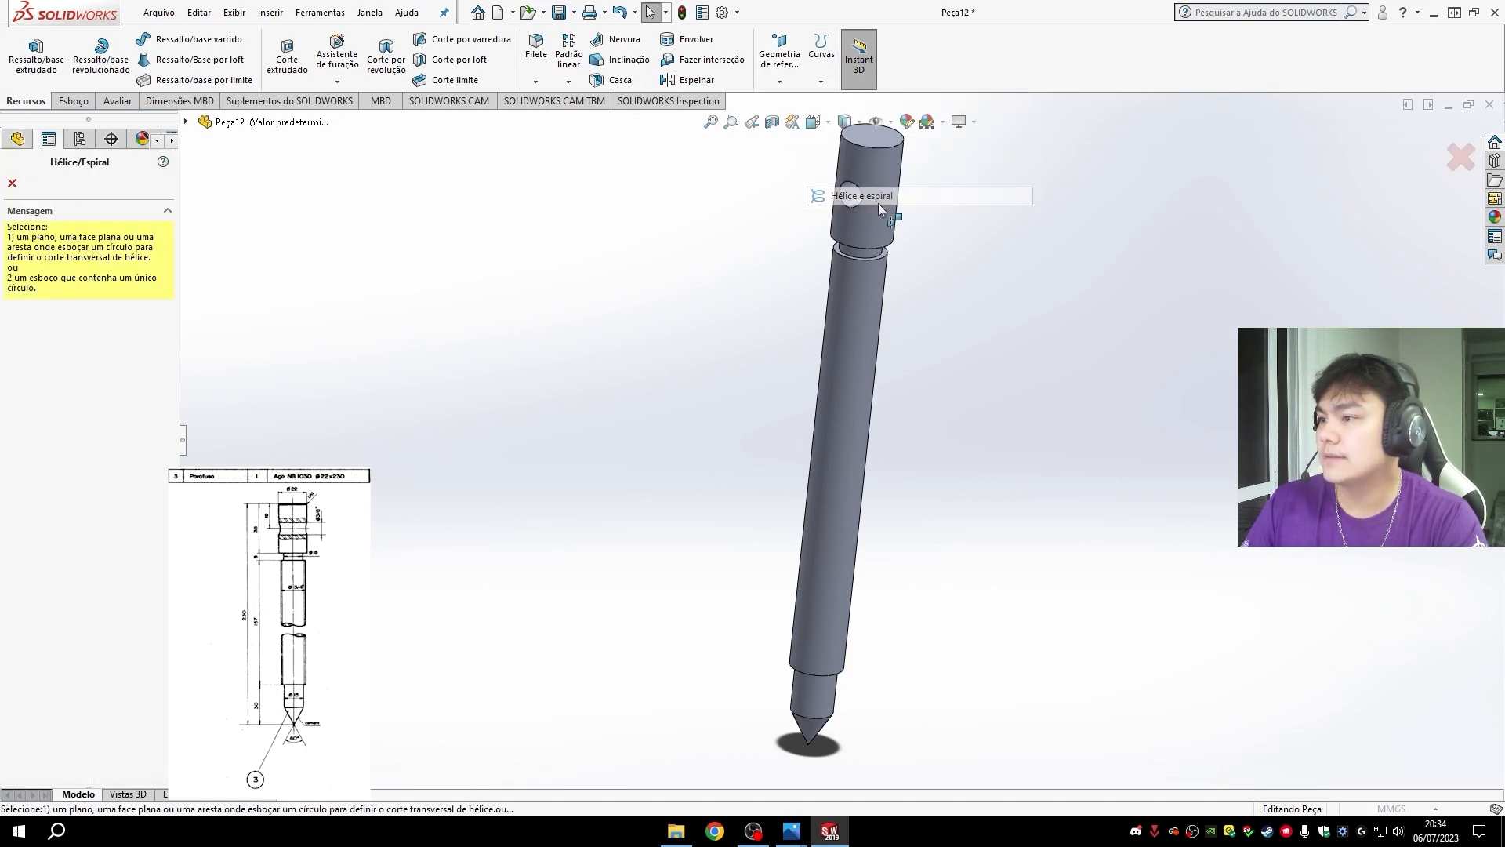
{"action": "left_click", "coordinate": [869, 261]}
{"action": "scroll", "coordinate": [878, 274], "scroll_direction": "down", "scroll_amount": 5}
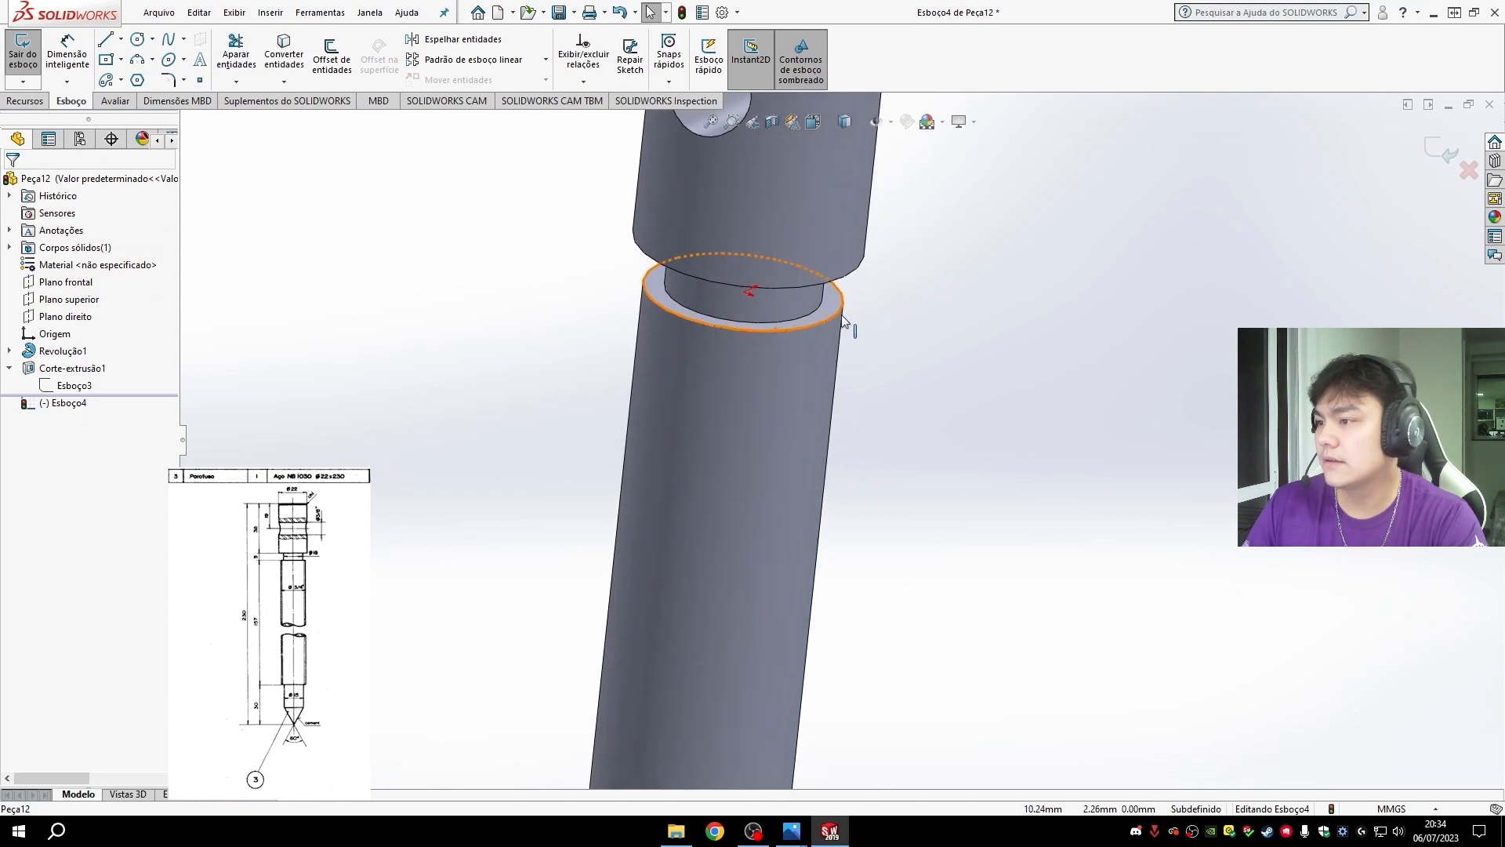
{"action": "left_click", "coordinate": [839, 312]}
{"action": "scroll", "coordinate": [867, 444], "scroll_direction": "up", "scroll_amount": 4}
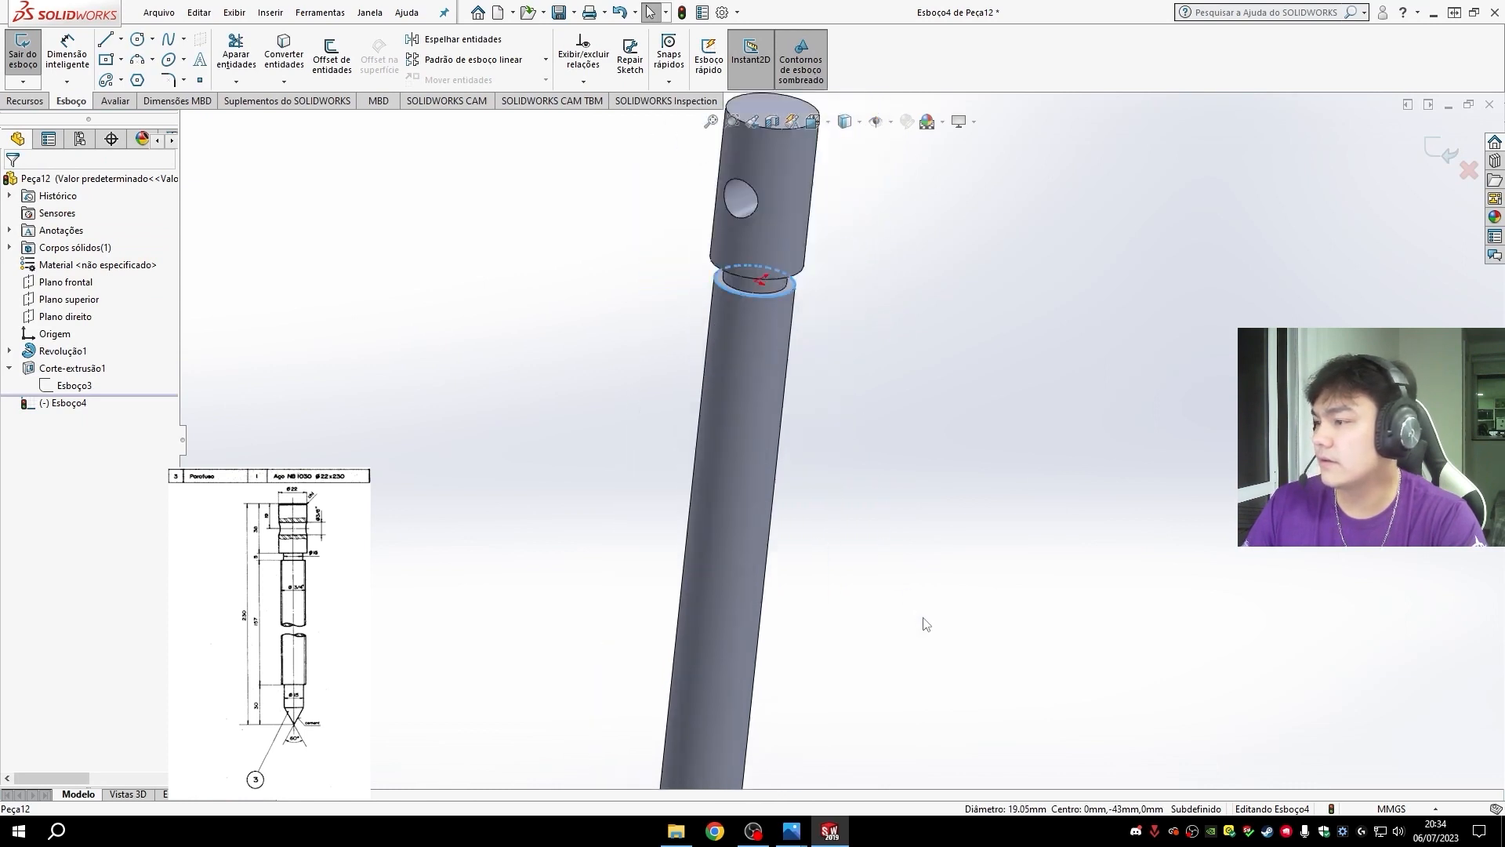
{"action": "scroll", "coordinate": [893, 607], "scroll_direction": "down", "scroll_amount": 2}
{"action": "scroll", "coordinate": [823, 628], "scroll_direction": "up", "scroll_amount": 4}
{"action": "scroll", "coordinate": [750, 662], "scroll_direction": "down", "scroll_amount": 3}
{"action": "scroll", "coordinate": [746, 562], "scroll_direction": "up", "scroll_amount": 3}
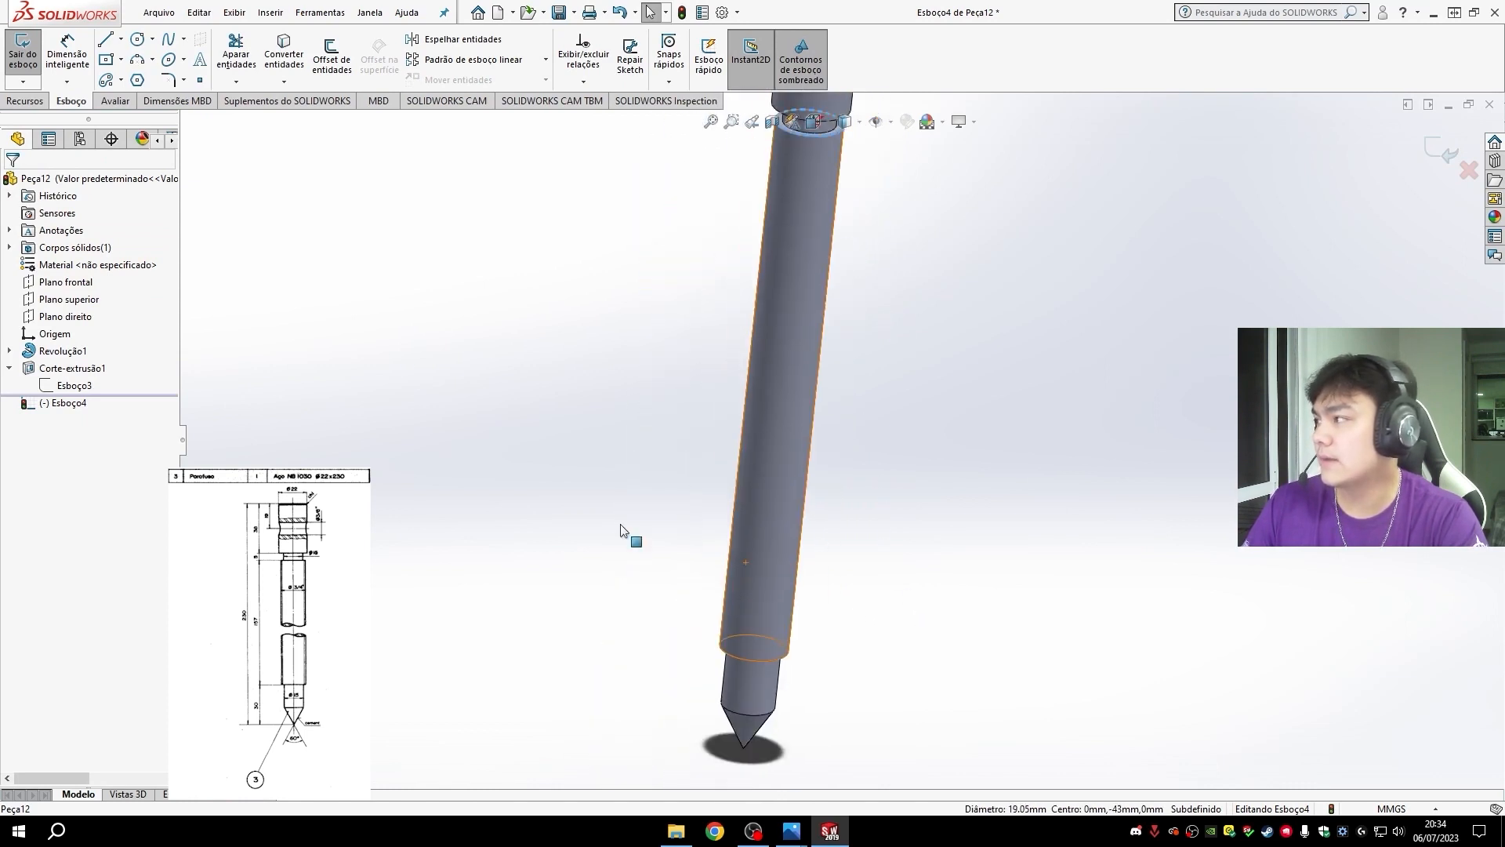
{"action": "left_click", "coordinate": [22, 49]}
{"action": "scroll", "coordinate": [940, 282], "scroll_direction": "up", "scroll_amount": 3}
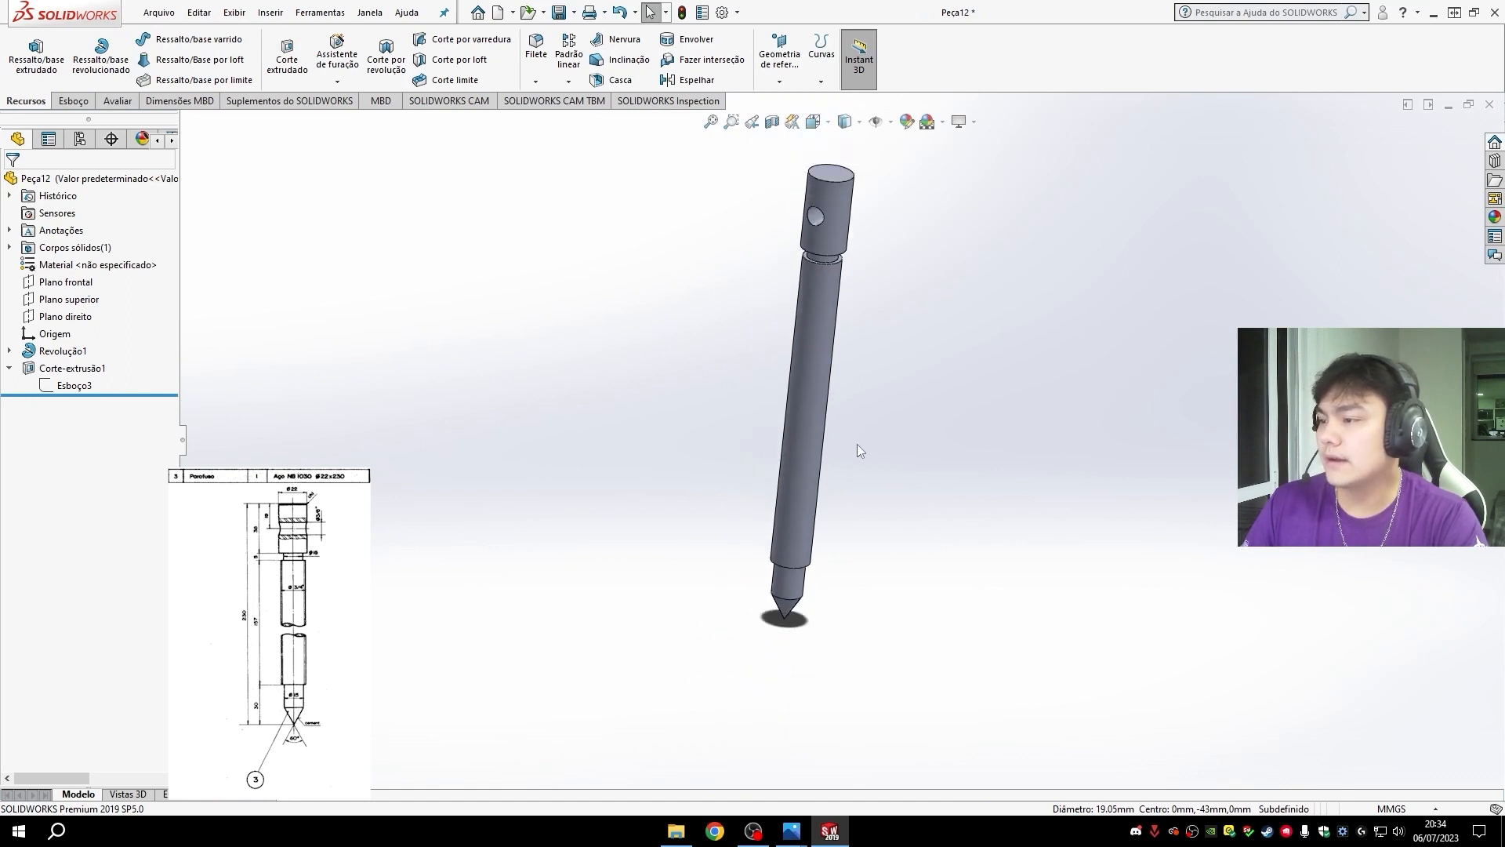
- Add a cosmetic thread from the shaft's upper circular edge: Ansi Inch, Roscas usinadas, size 3/4-10, end condition Até o próximo (Up To Next)
{"action": "scroll", "coordinate": [858, 445], "scroll_direction": "down", "scroll_amount": 2}
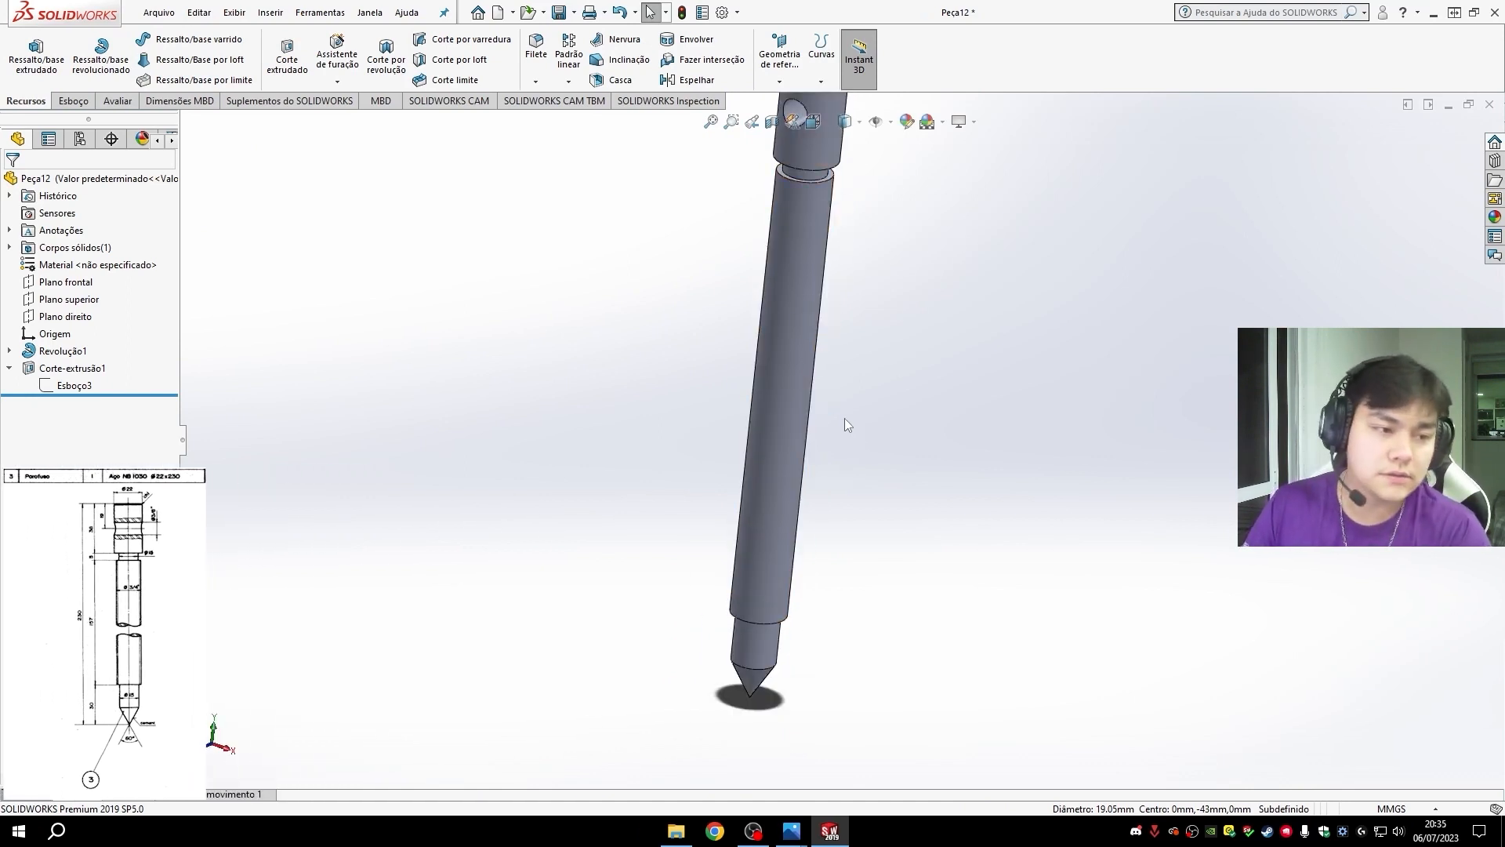
{"action": "left_click", "coordinate": [271, 13]}
{"action": "mouse_move", "coordinate": [345, 603]}
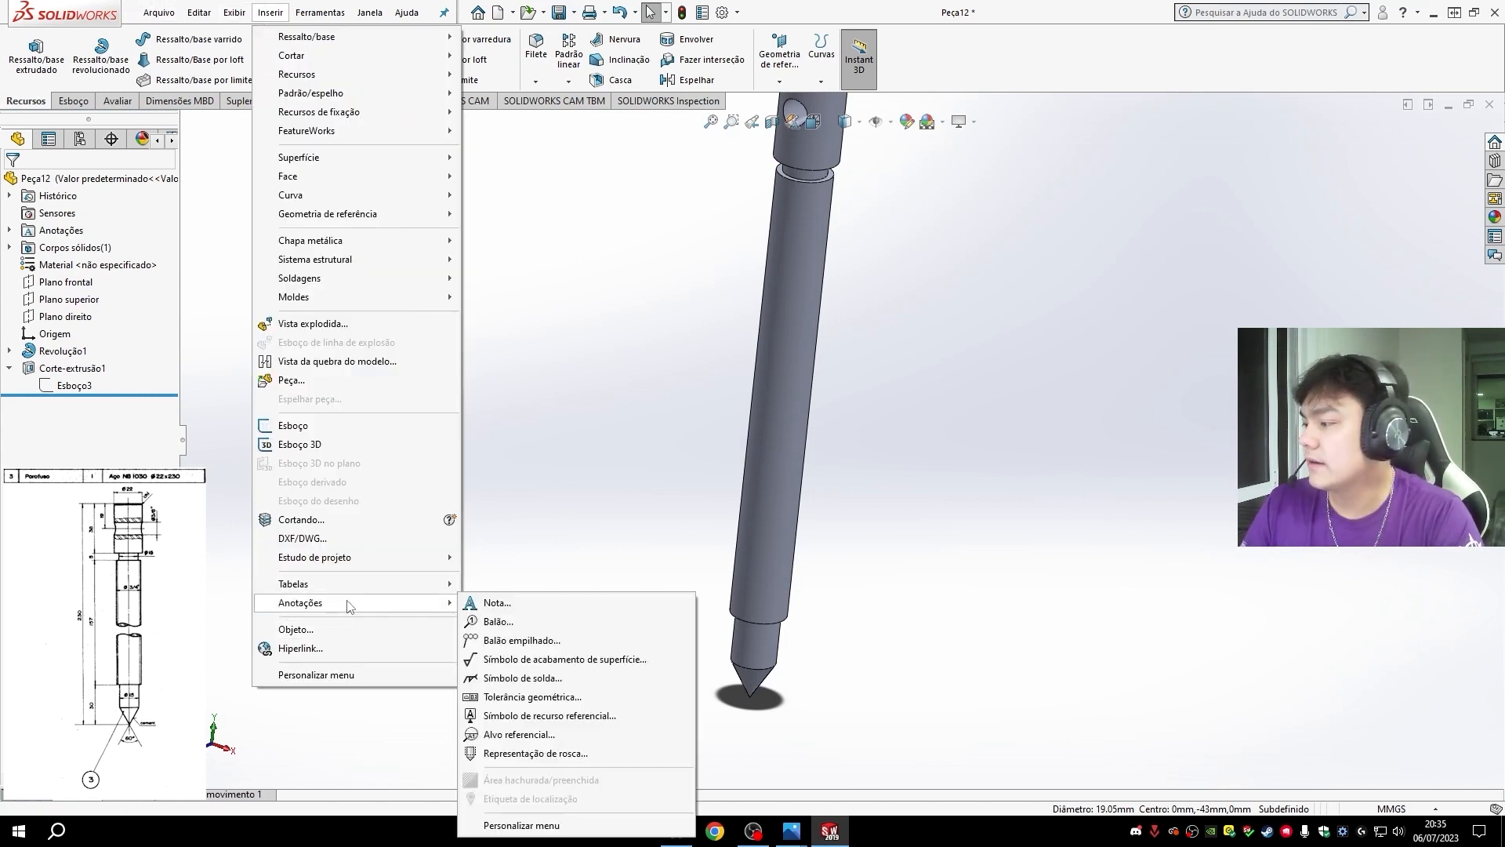
{"action": "left_click", "coordinate": [536, 753]}
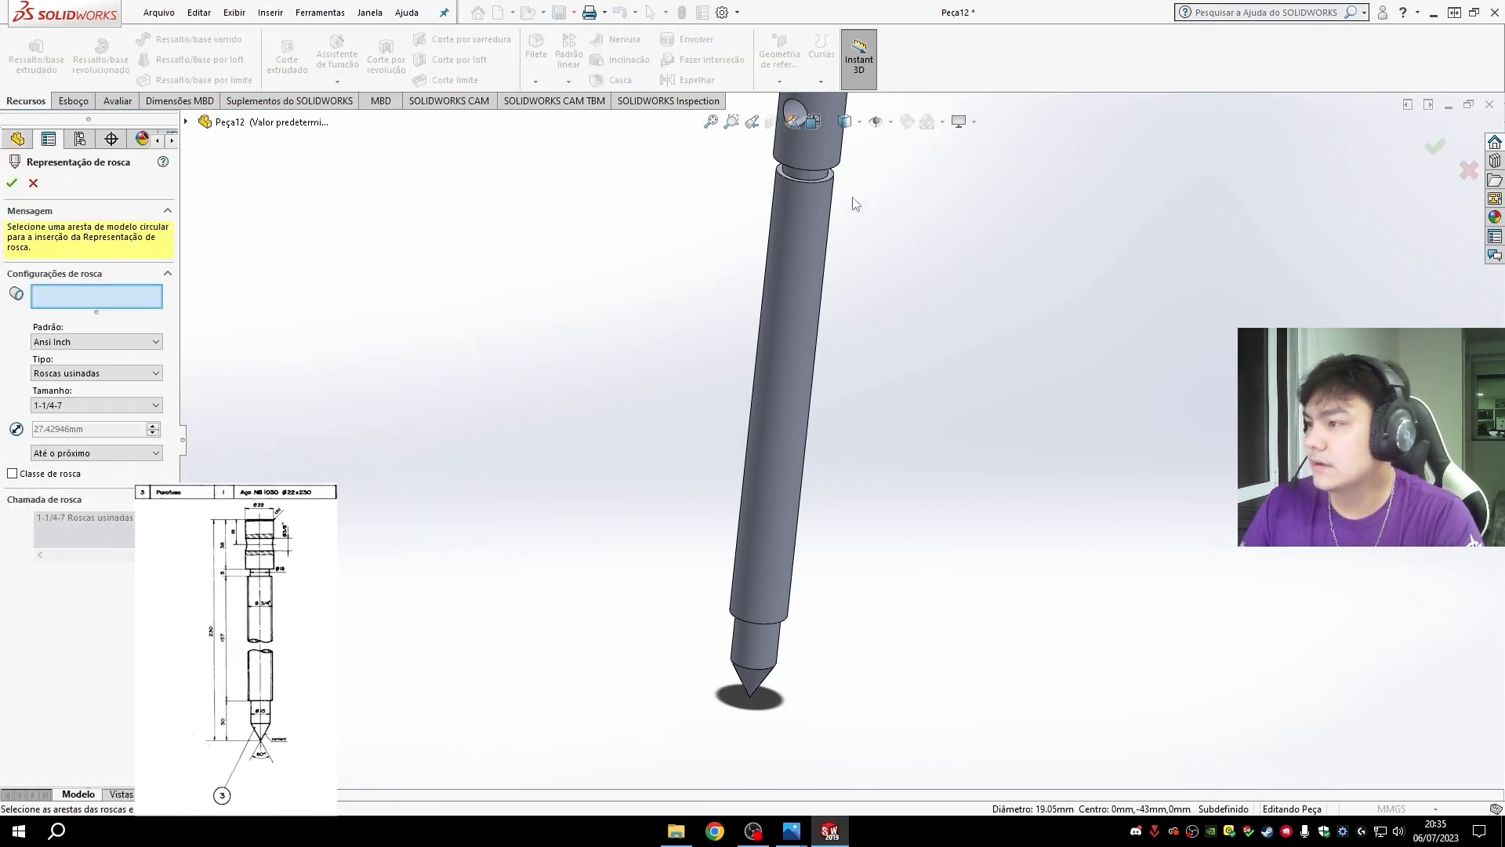
{"action": "left_click", "coordinate": [819, 187]}
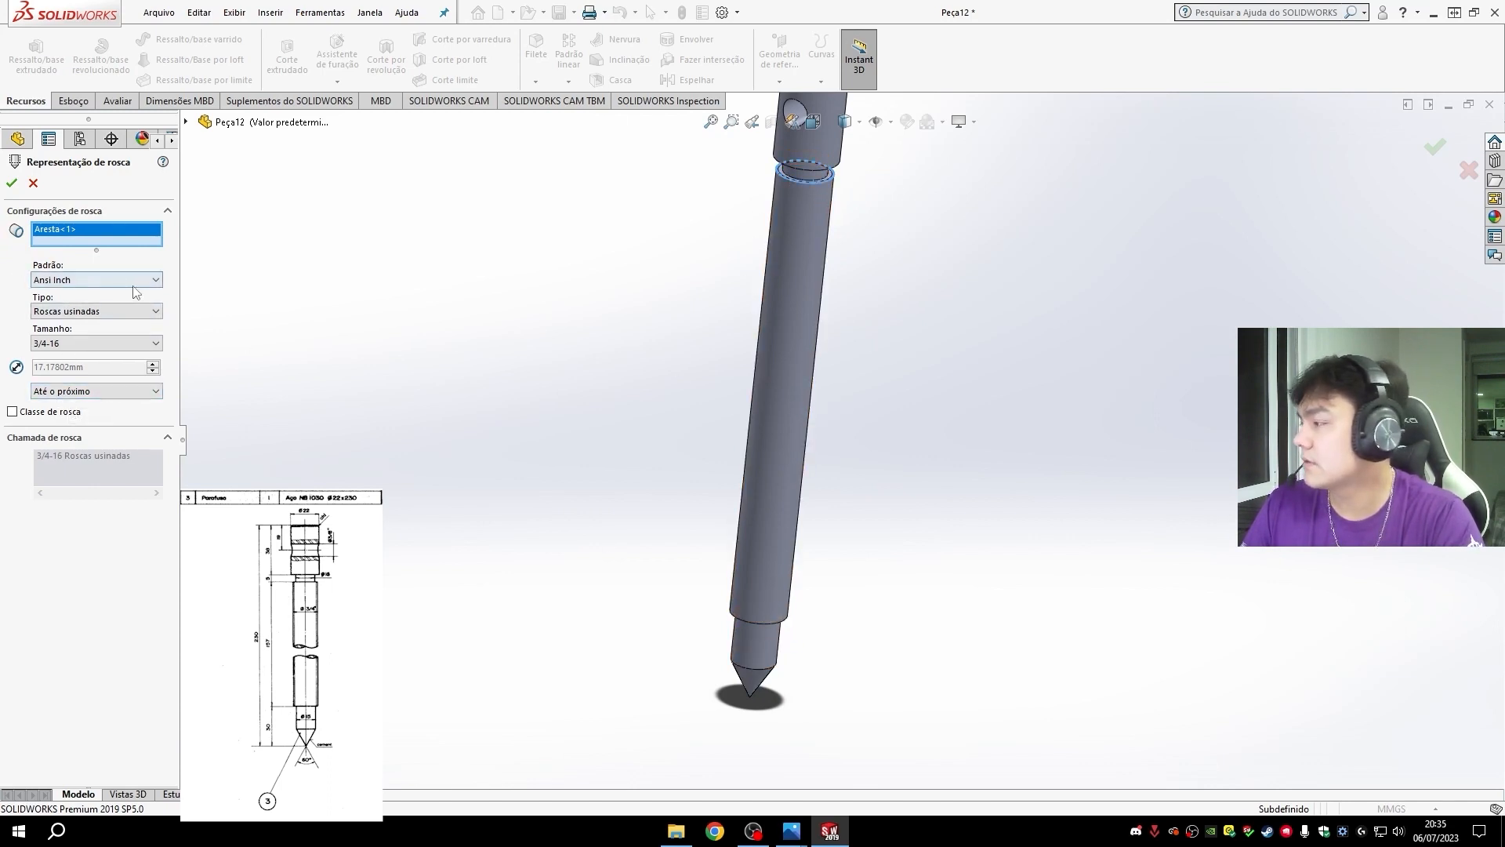
{"action": "left_click", "coordinate": [47, 279]}
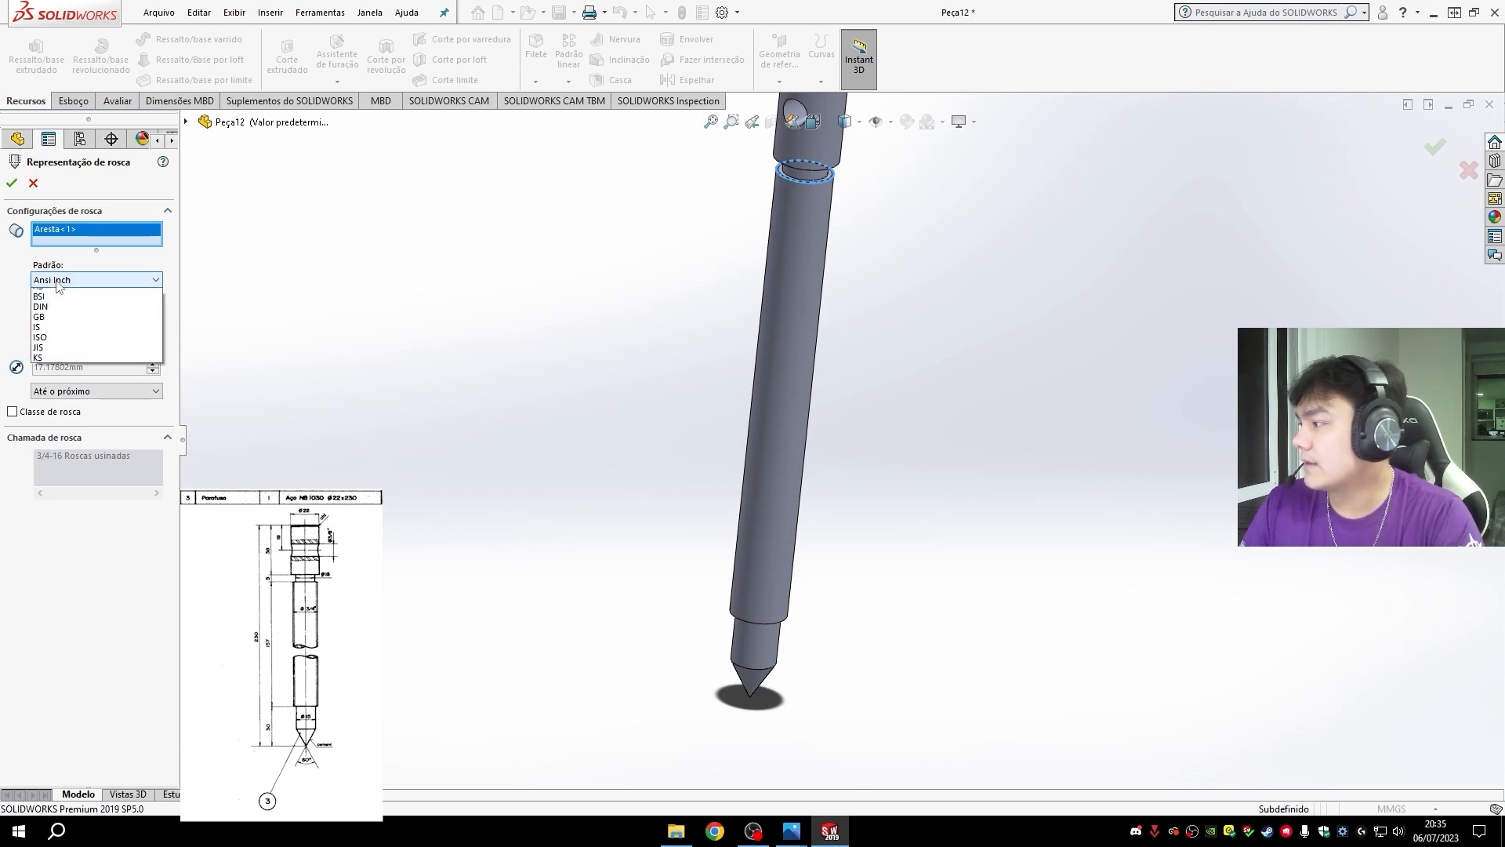
{"action": "left_click", "coordinate": [68, 310]}
{"action": "left_click", "coordinate": [60, 312]}
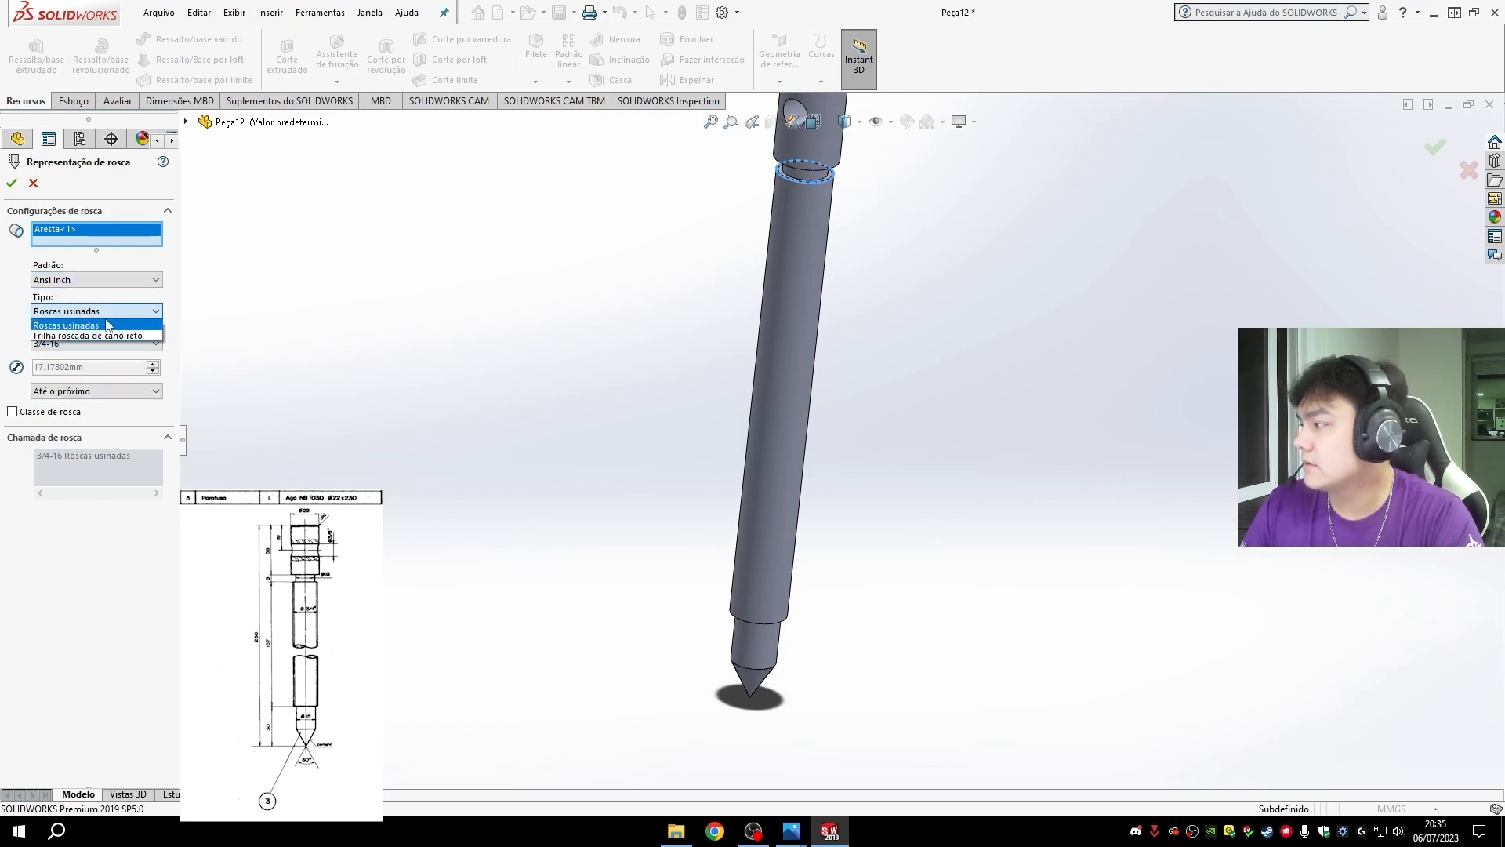
{"action": "left_click", "coordinate": [105, 323]}
{"action": "left_click", "coordinate": [104, 310]}
{"action": "left_click", "coordinate": [82, 323]}
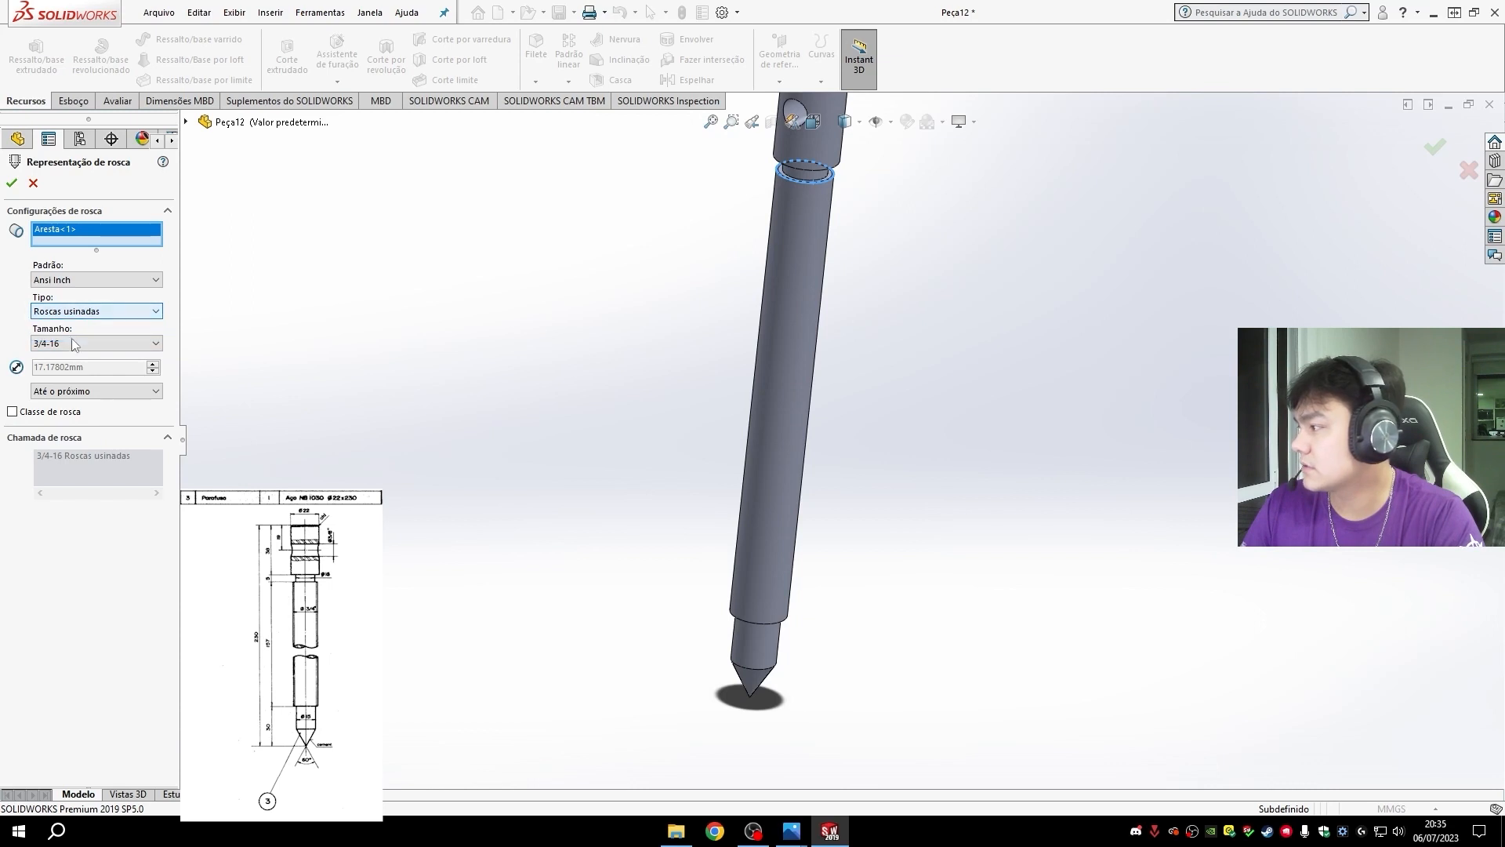
{"action": "left_click", "coordinate": [72, 341]}
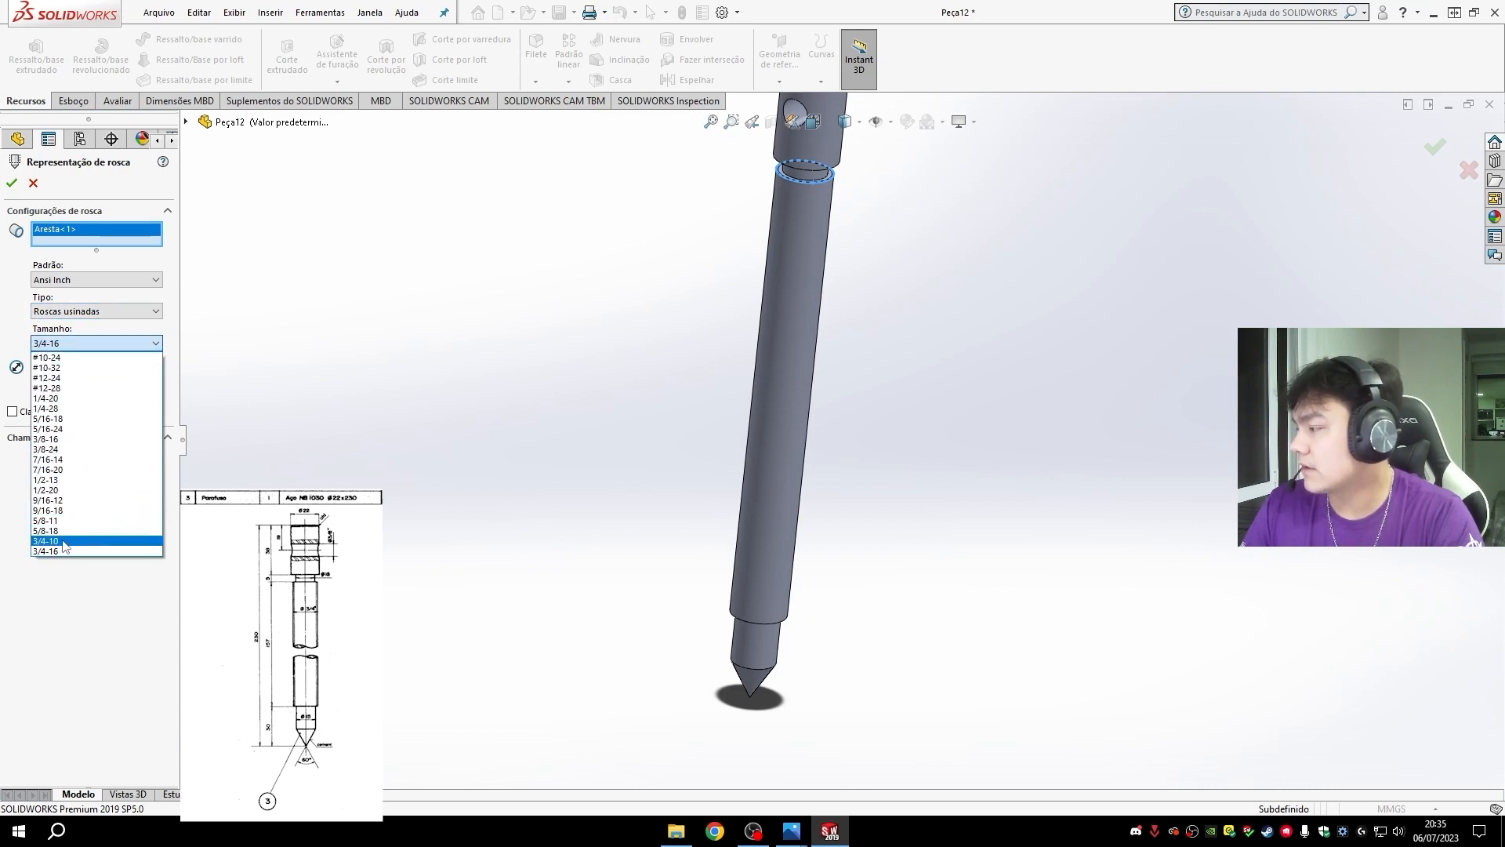
{"action": "left_click", "coordinate": [63, 541]}
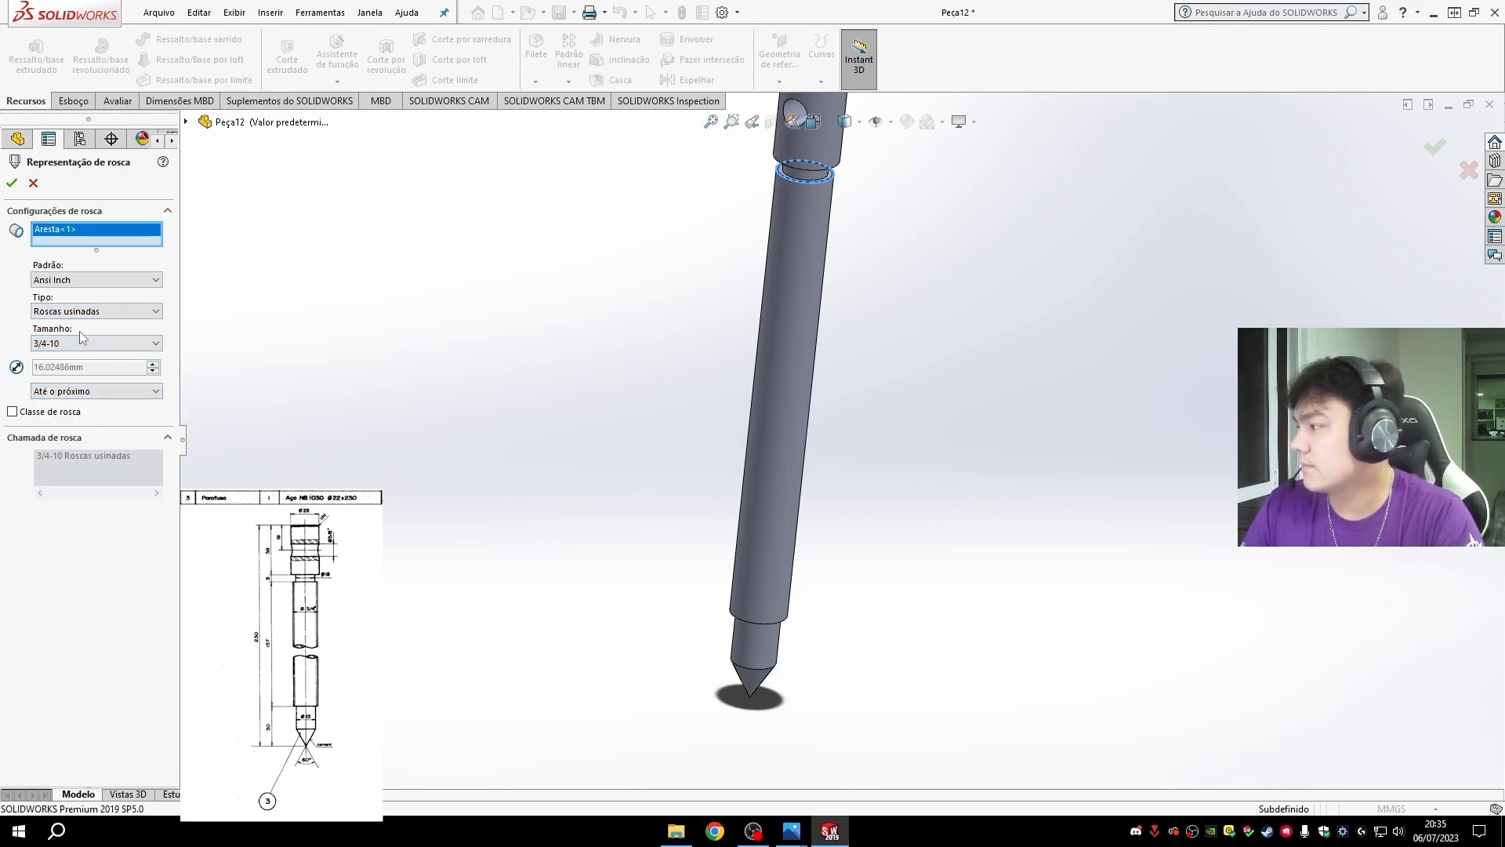
{"action": "left_click", "coordinate": [12, 183]}
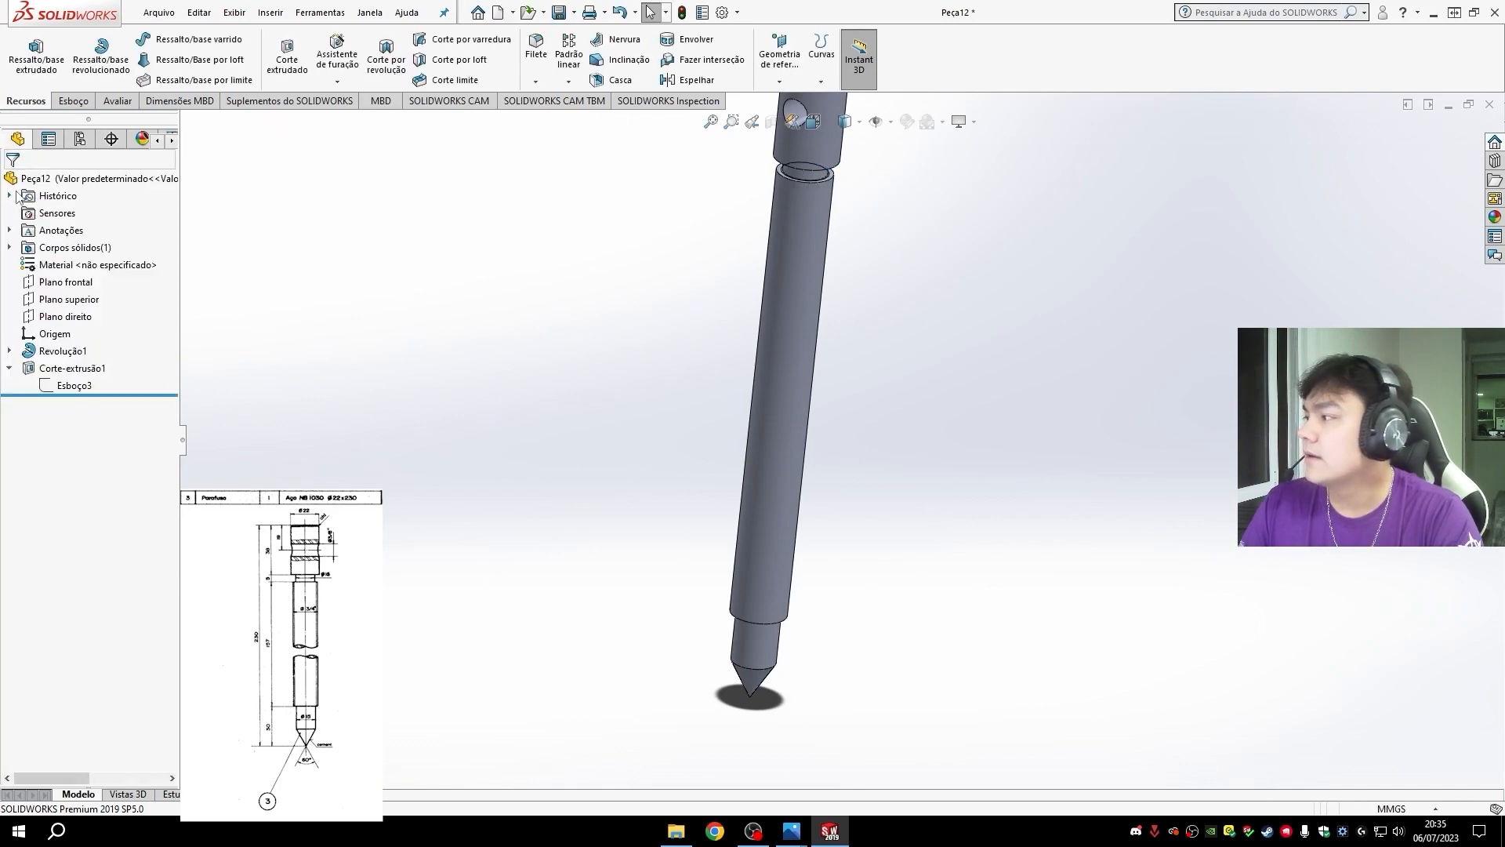
- Enable the shaded cosmetic thread display (Representação de rosca sombreada) in the document's detailing properties and show the part in isometric view
{"action": "left_click", "coordinate": [722, 12]}
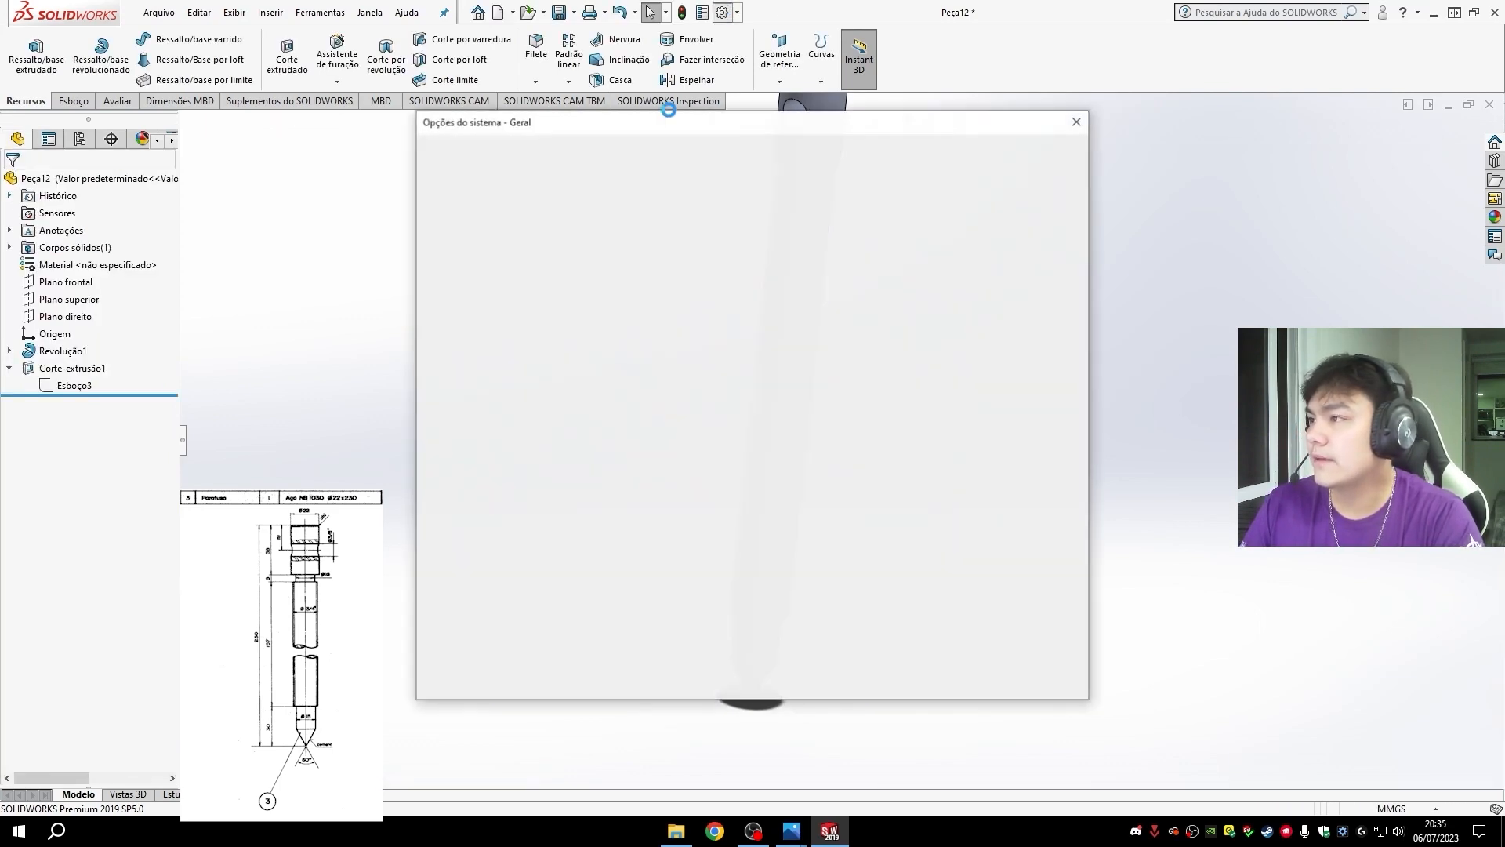
{"action": "left_click", "coordinate": [561, 152]}
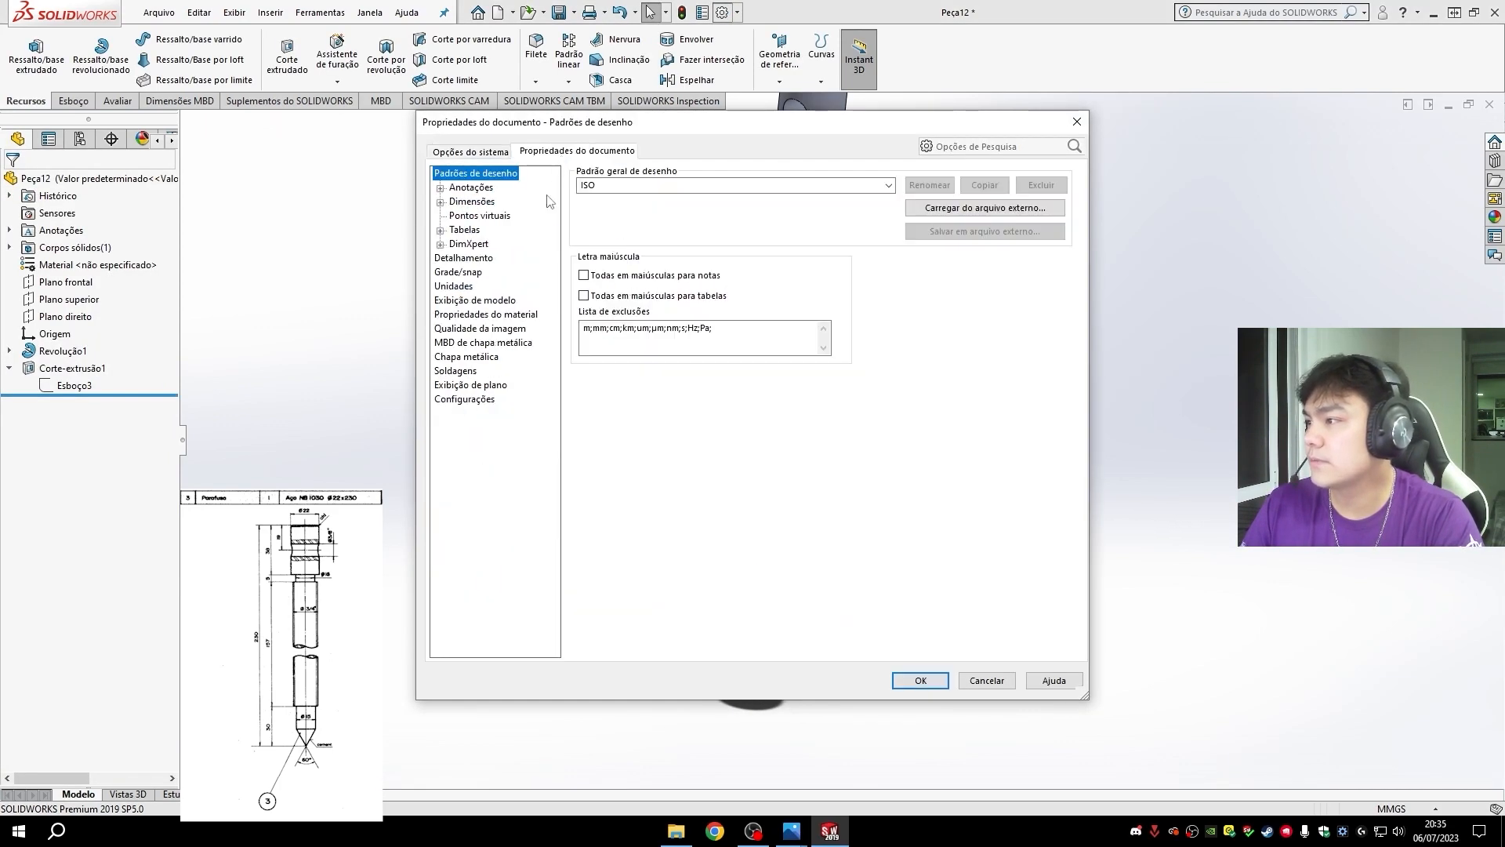
{"action": "left_click", "coordinate": [471, 258]}
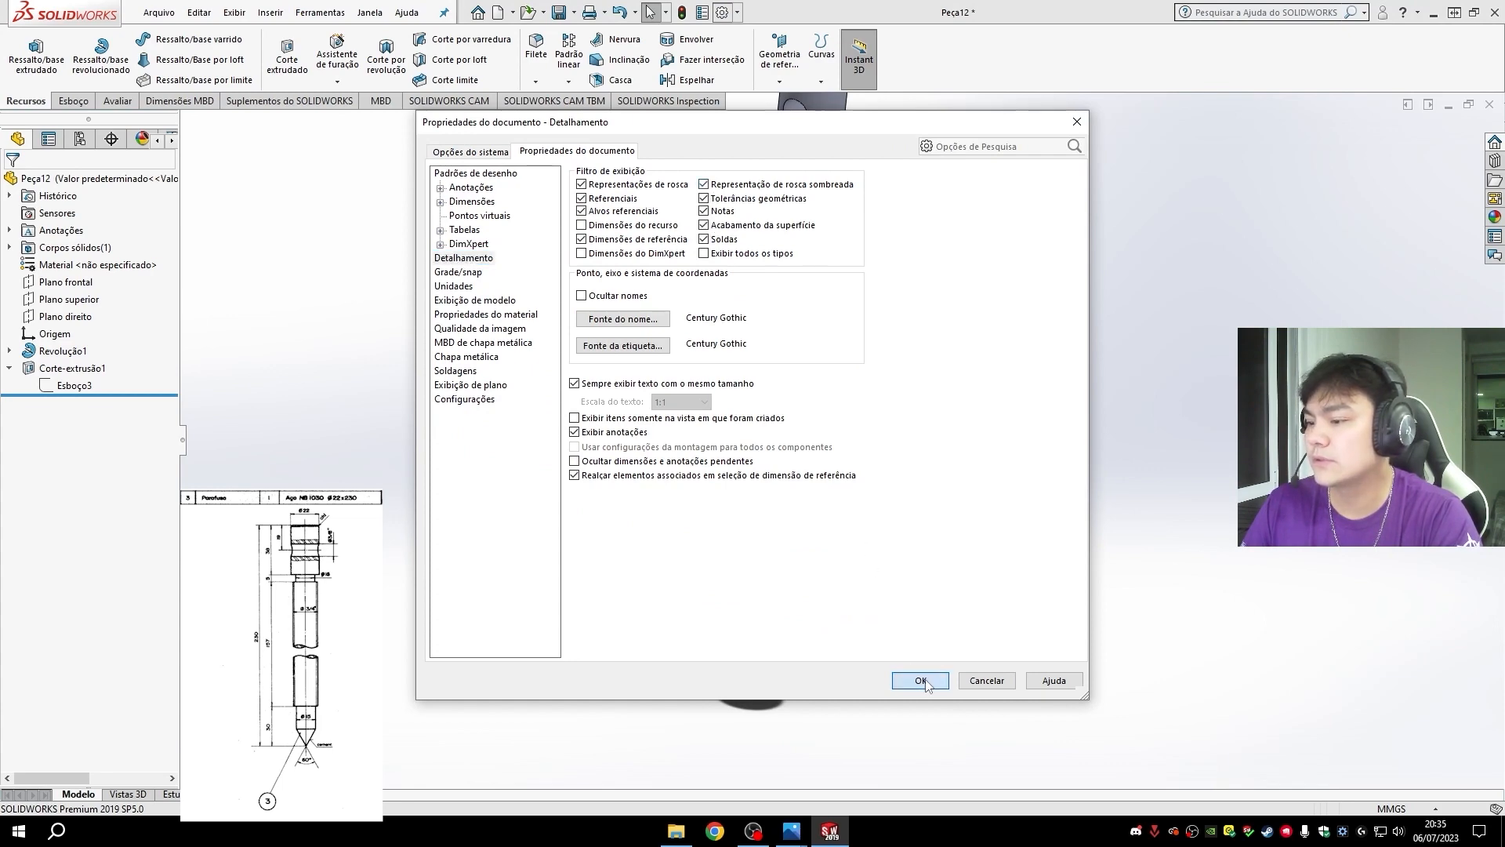
{"action": "left_click", "coordinate": [921, 681]}
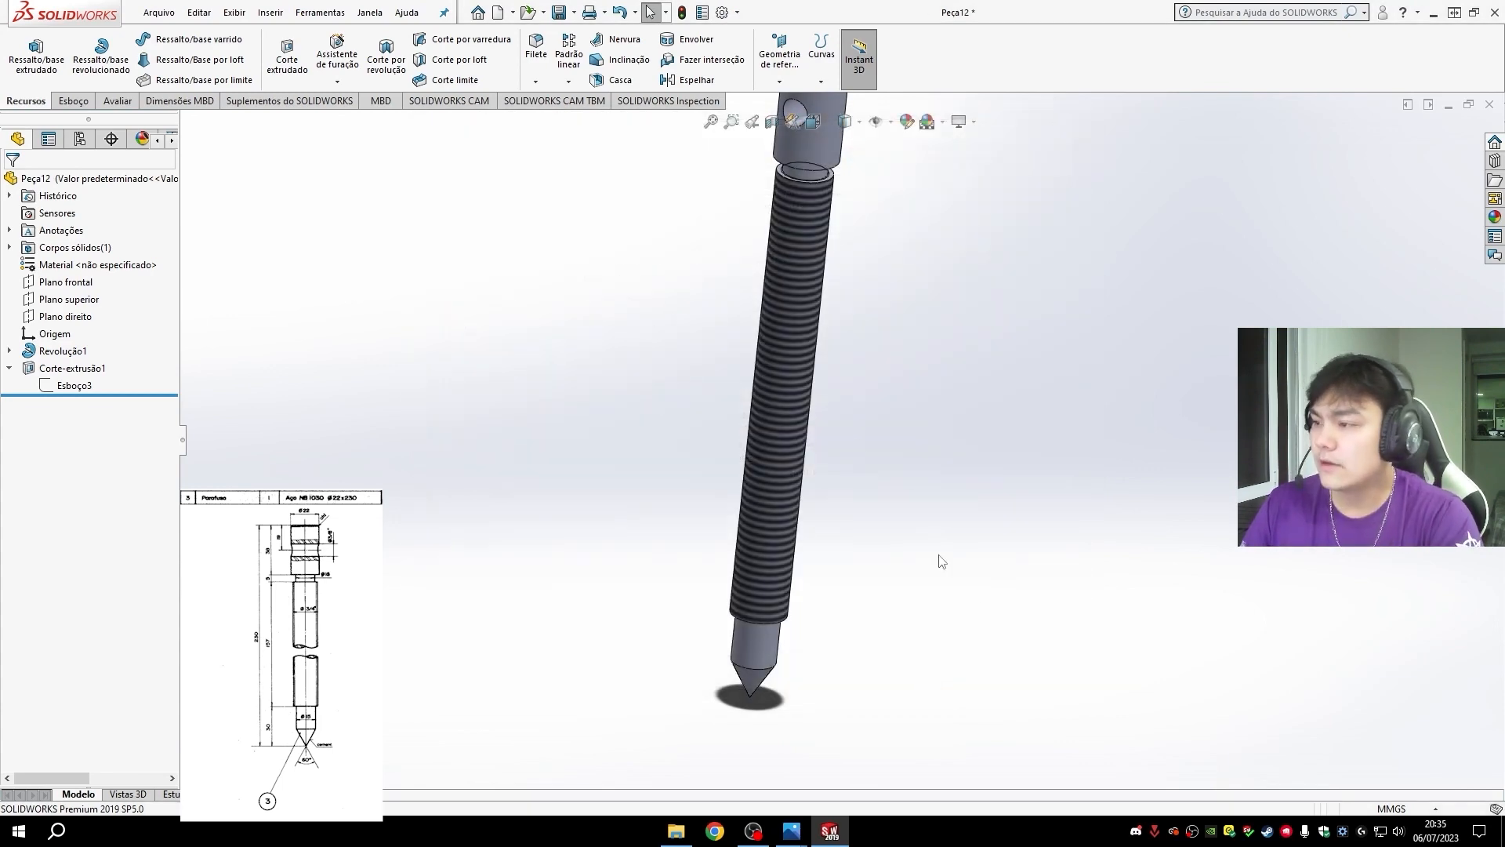
{"action": "middle_click_drag", "start_coordinate": [977, 627], "coordinate": [938, 552]}
{"action": "key", "text": "ctrl+7"}
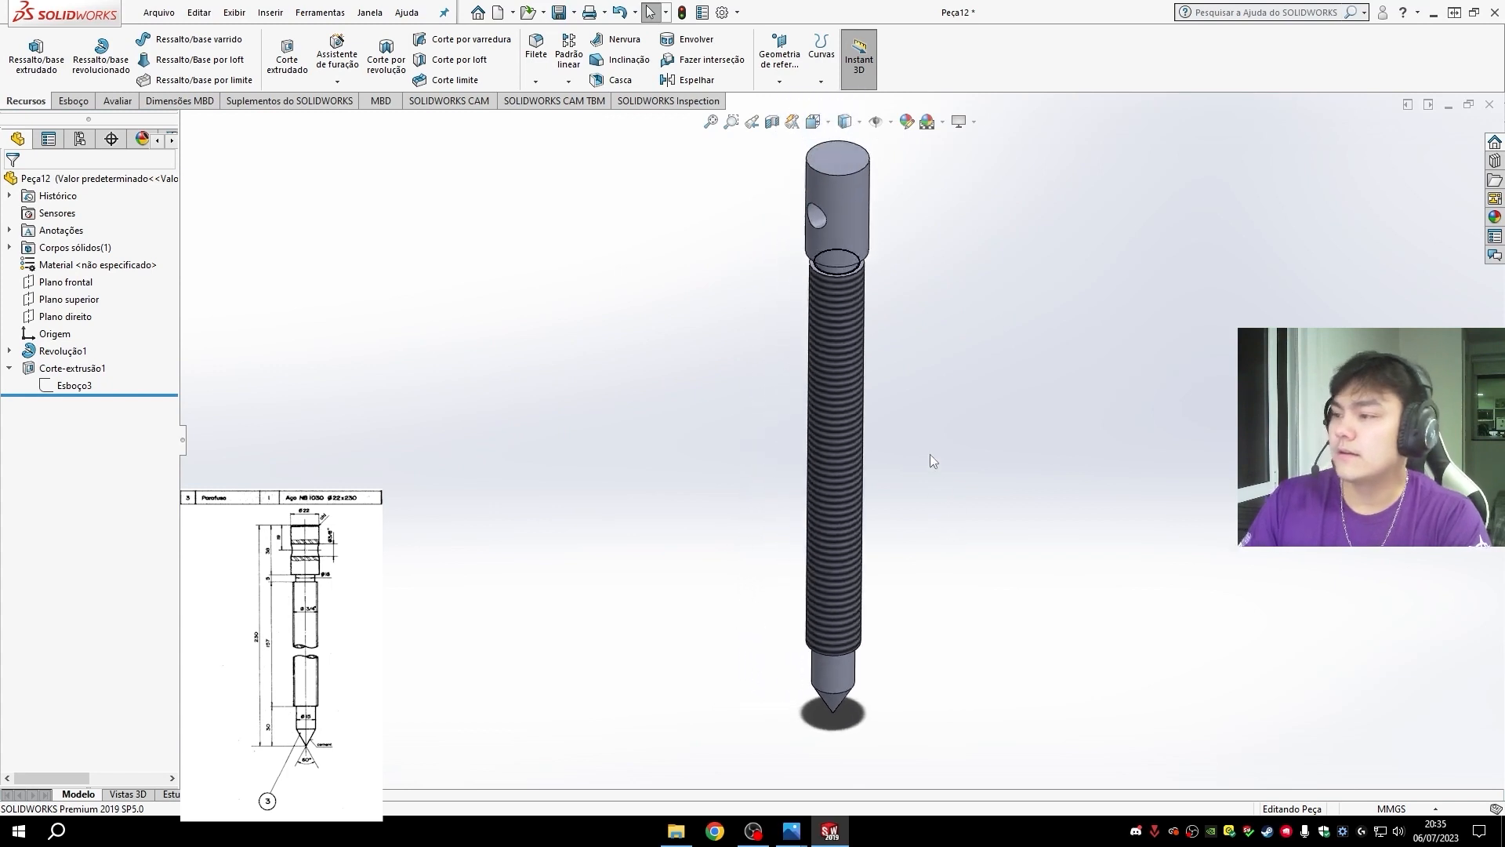
{"action": "left_click", "coordinate": [11, 370]}
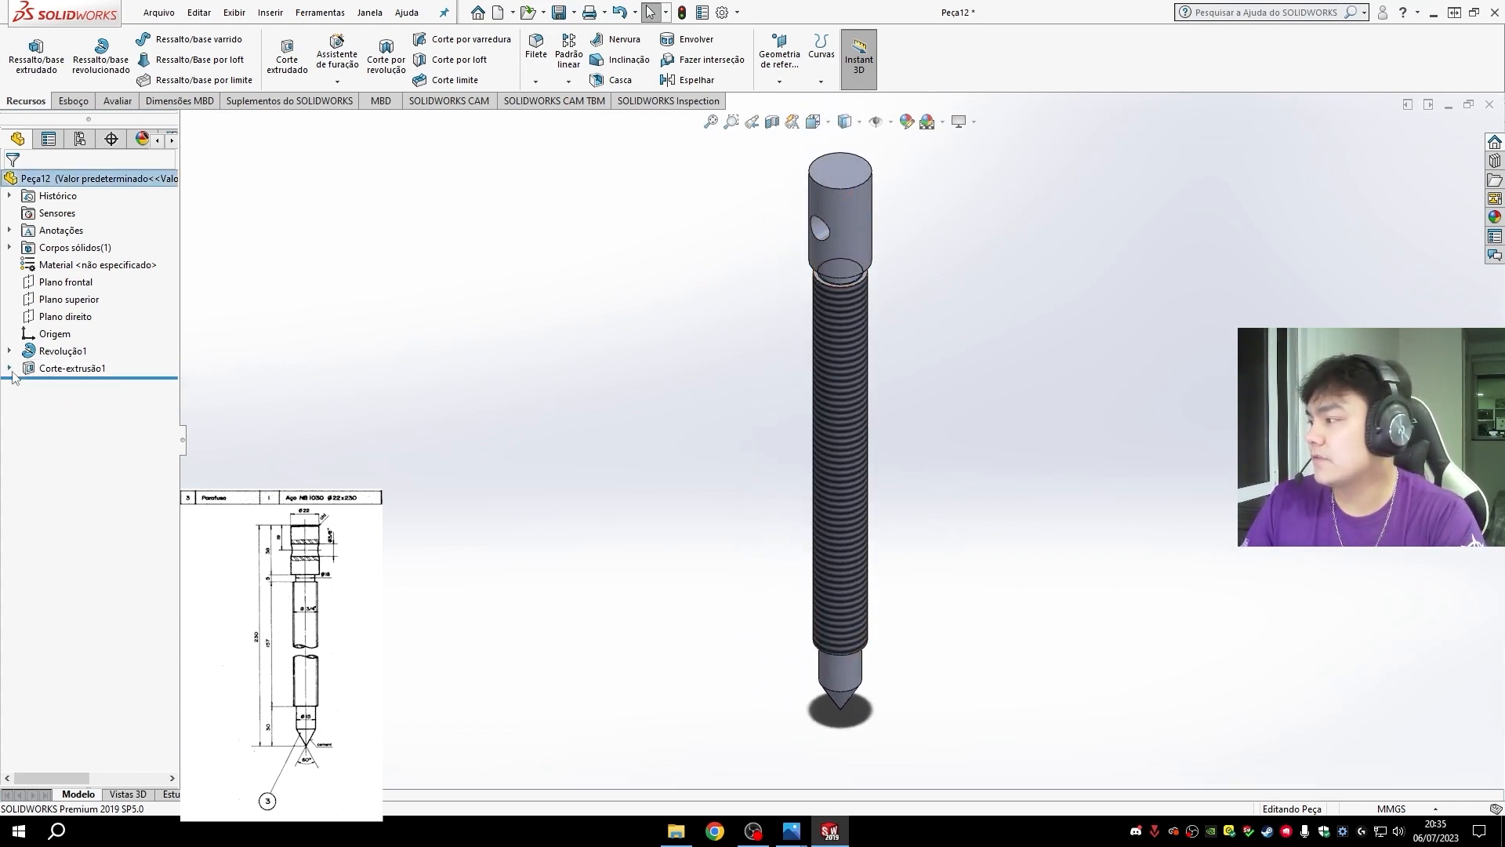
{"action": "left_click", "coordinate": [11, 370]}
{"action": "left_click", "coordinate": [10, 351]}
{"action": "left_click", "coordinate": [10, 350]}
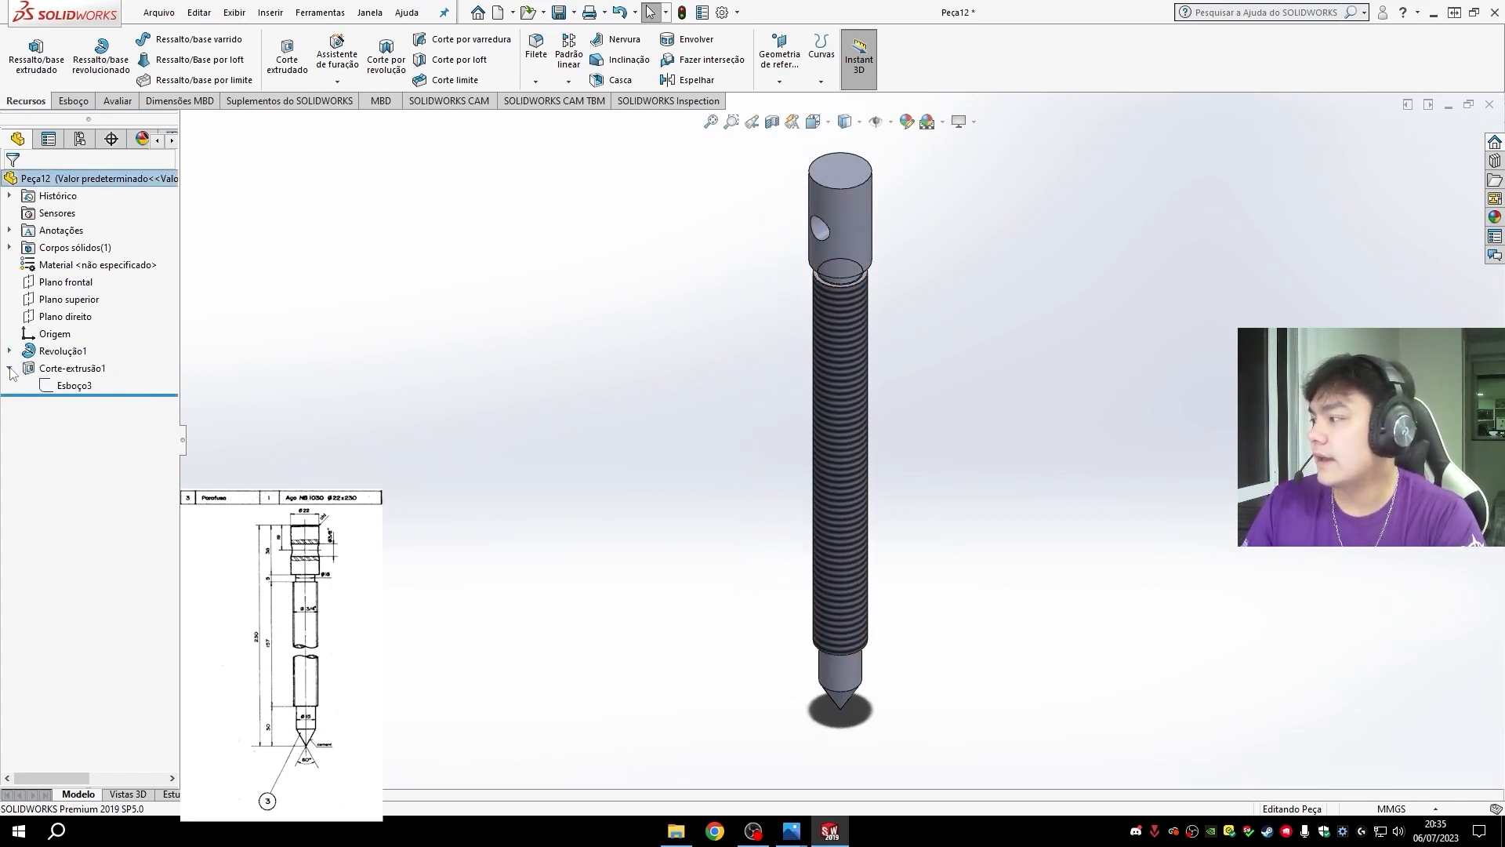
{"action": "left_click", "coordinate": [11, 370]}
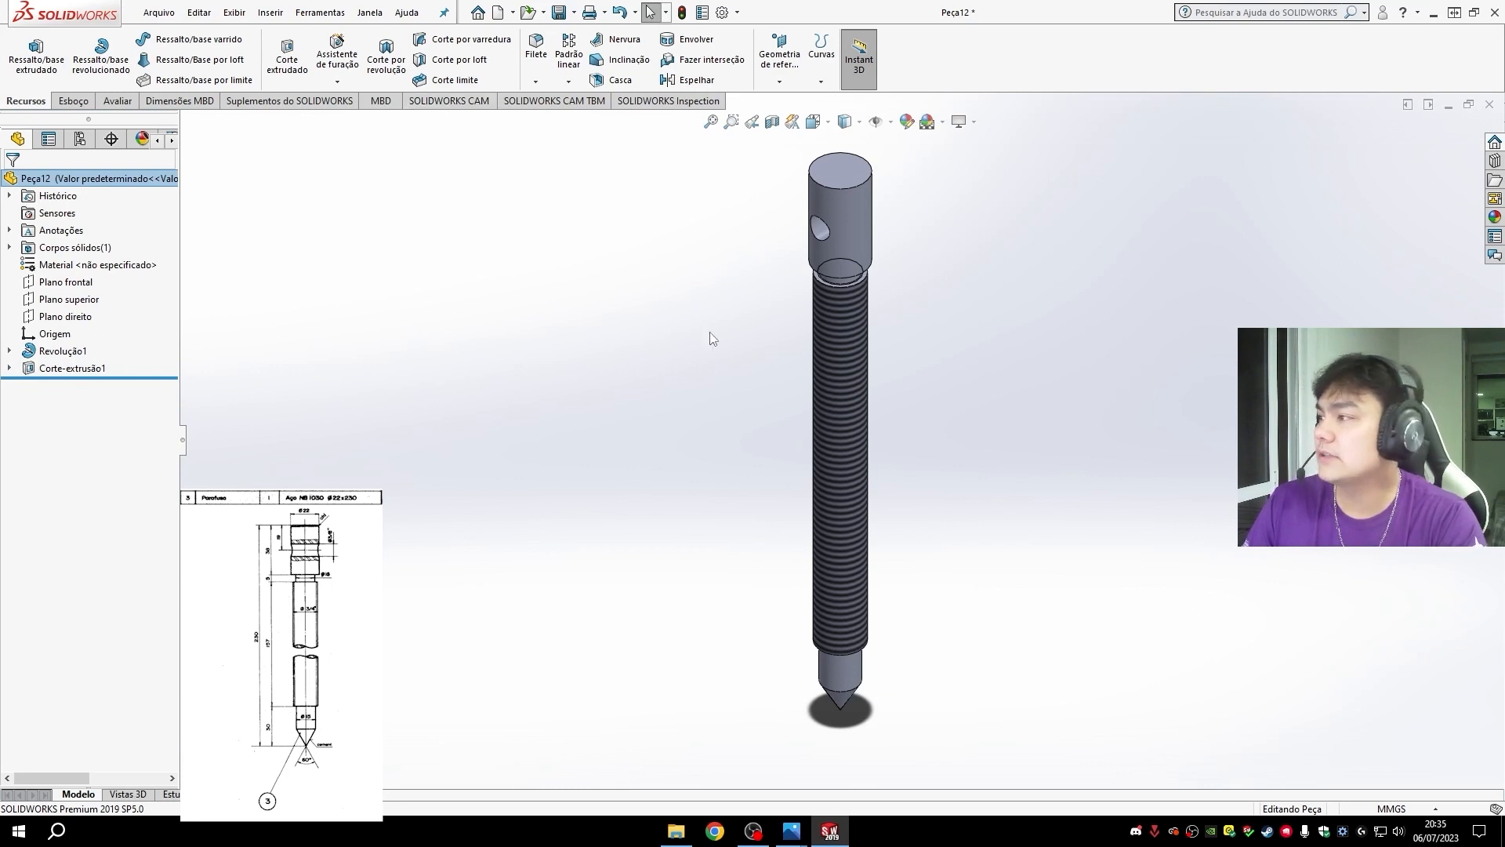
{"action": "left_click", "coordinate": [820, 79]}
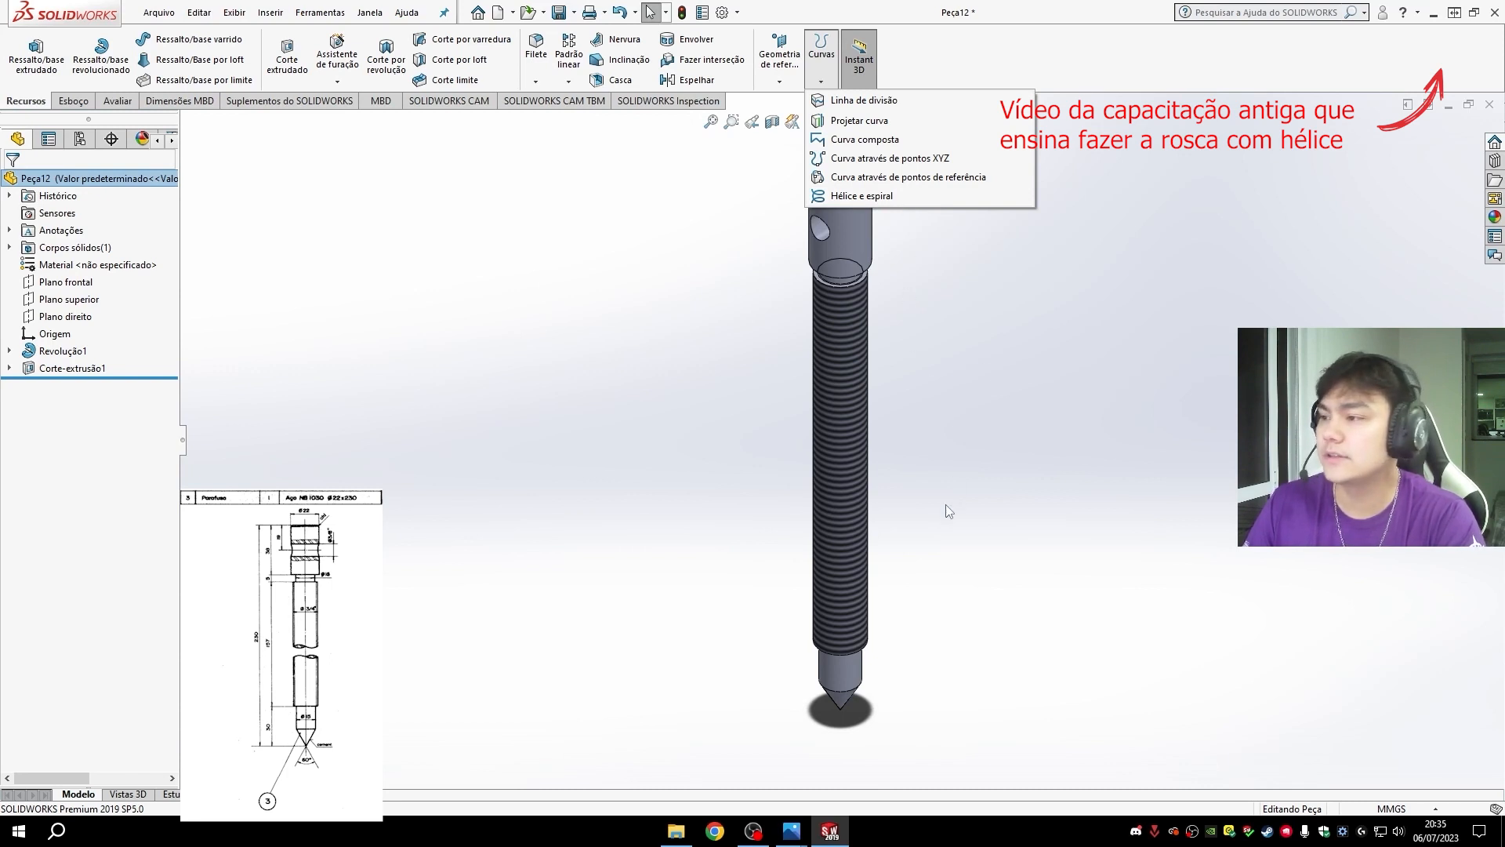
{"action": "left_click", "coordinate": [920, 645]}
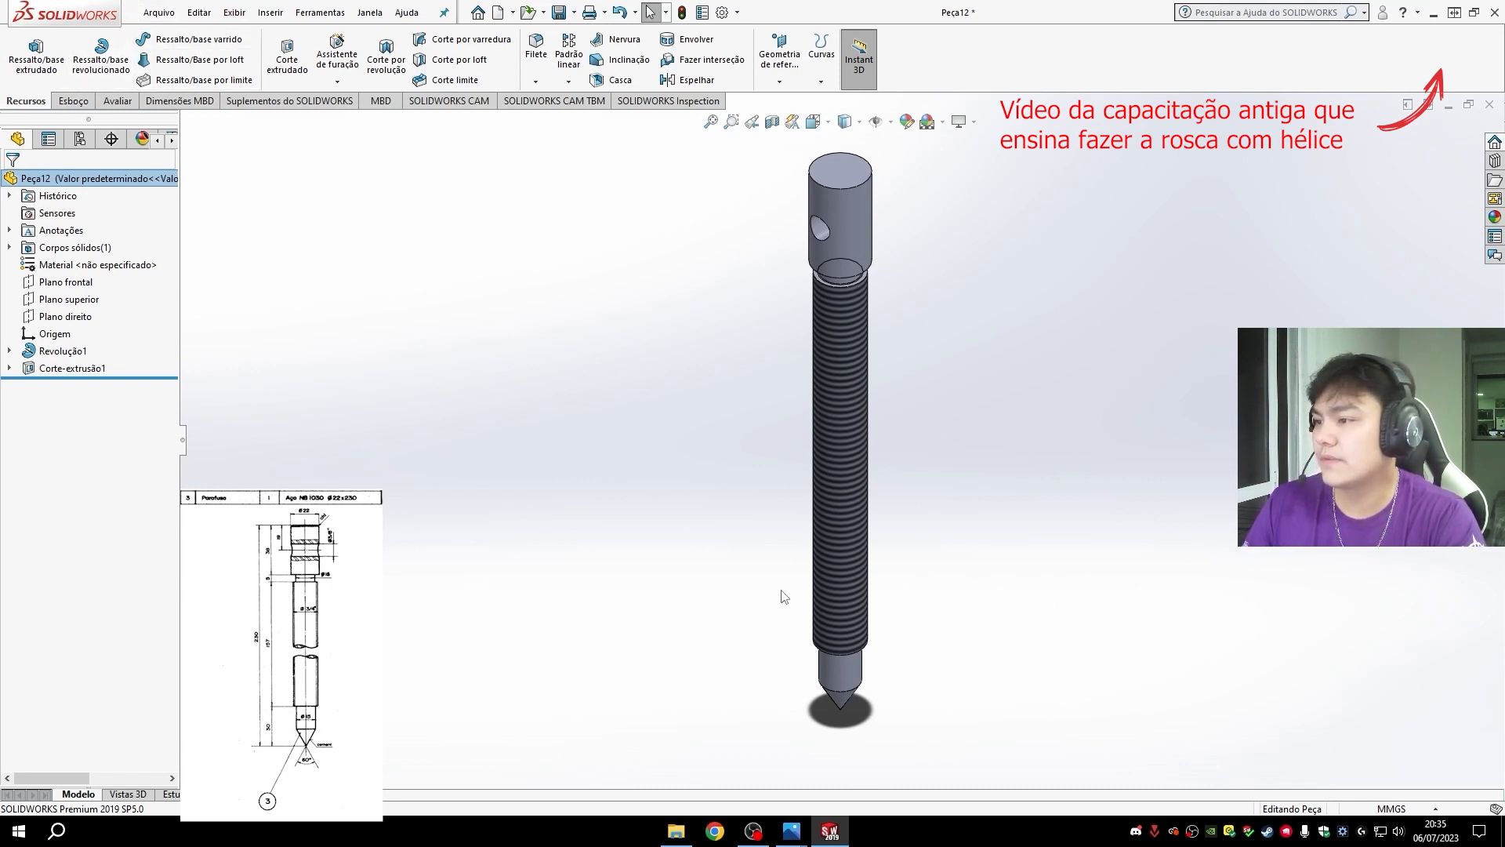
{"action": "scroll", "coordinate": [994, 737], "scroll_direction": "down", "scroll_amount": 1}
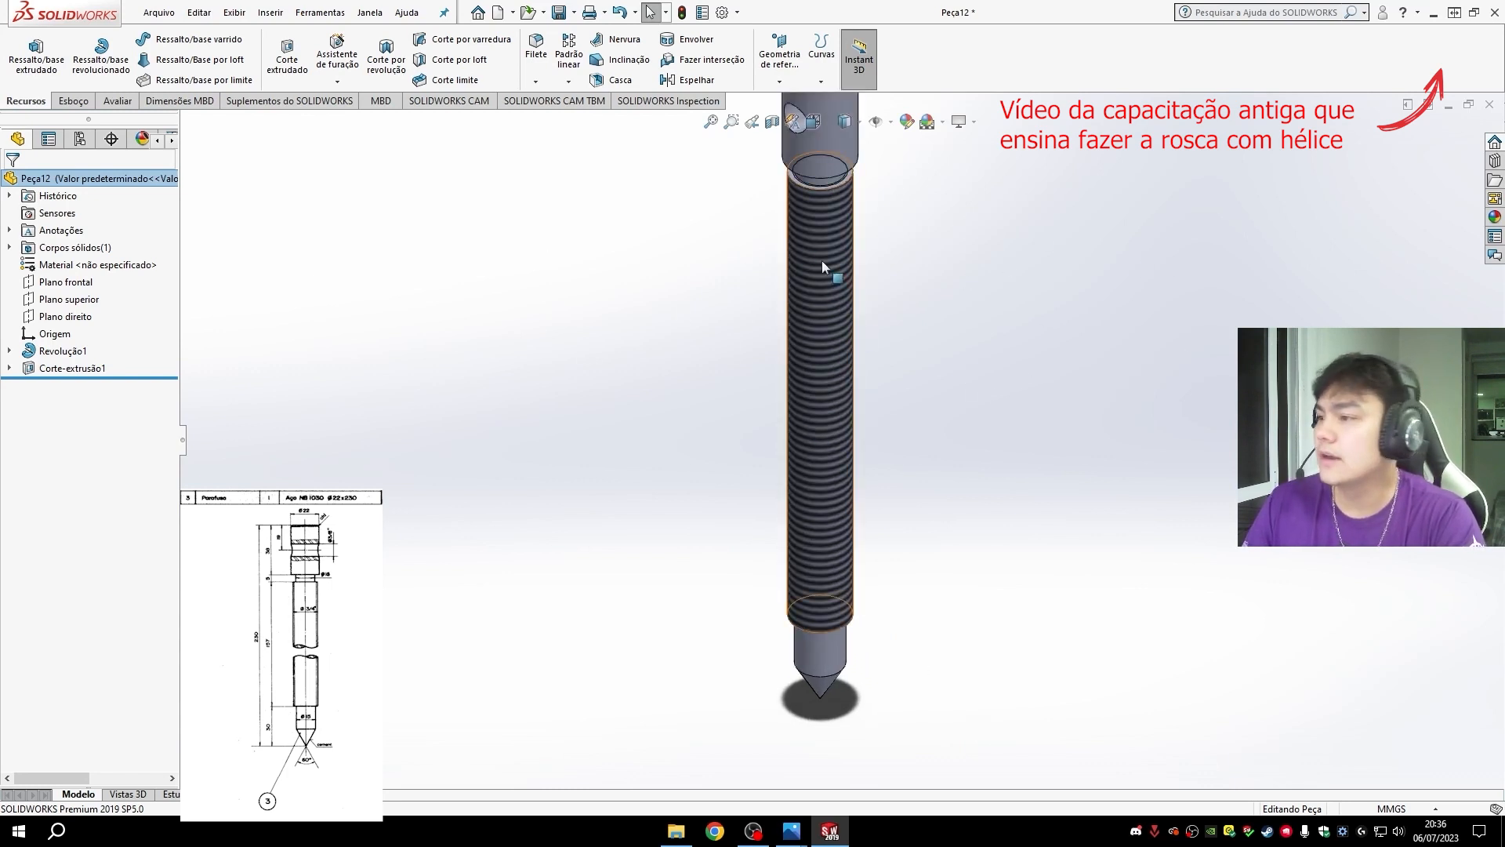
{"action": "scroll", "coordinate": [860, 349], "scroll_direction": "up", "scroll_amount": 2}
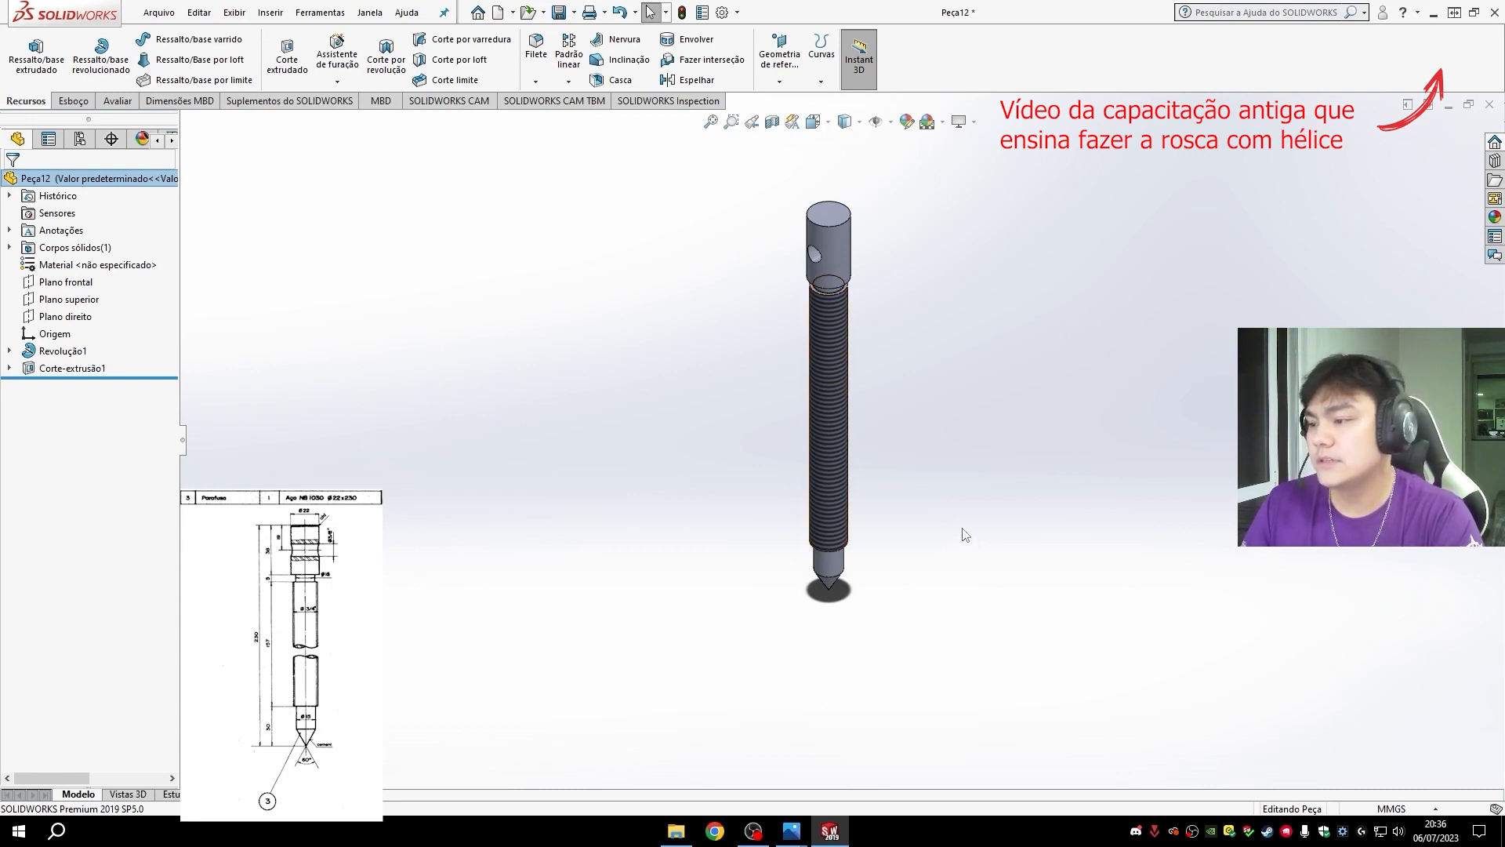
{"action": "mouse_move", "coordinate": [965, 535]}
{"action": "middle_mouse_down"}
{"action": "mouse_move", "coordinate": [1027, 467]}
{"action": "mouse_move", "coordinate": [998, 440]}
{"action": "mouse_move", "coordinate": [900, 501]}
{"action": "mouse_move", "coordinate": [956, 558]}
{"action": "middle_mouse_up"}
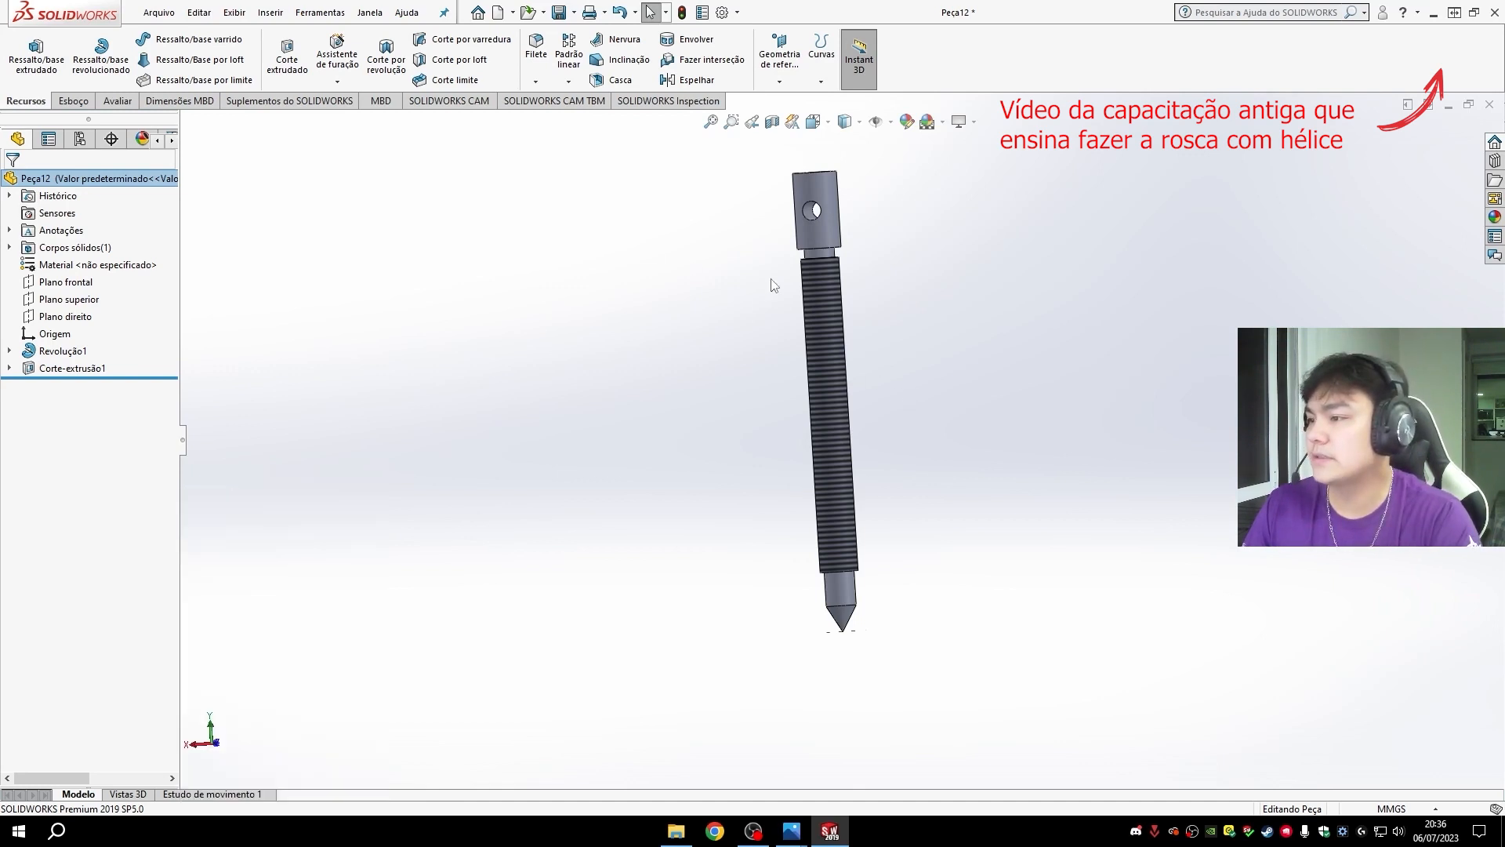
{"action": "left_click", "coordinate": [270, 12]}
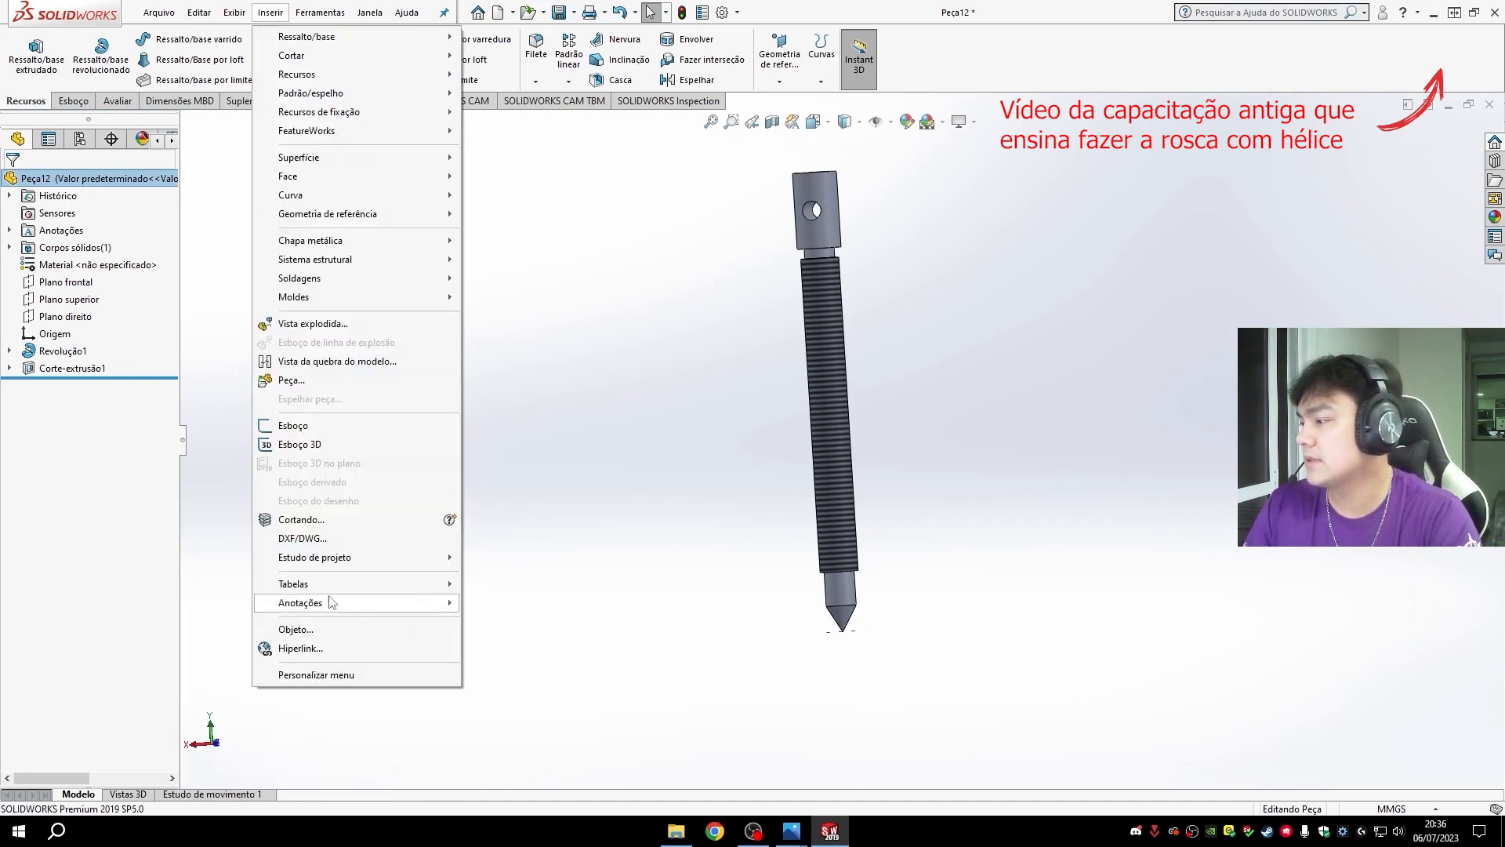
{"action": "mouse_move", "coordinate": [335, 608]}
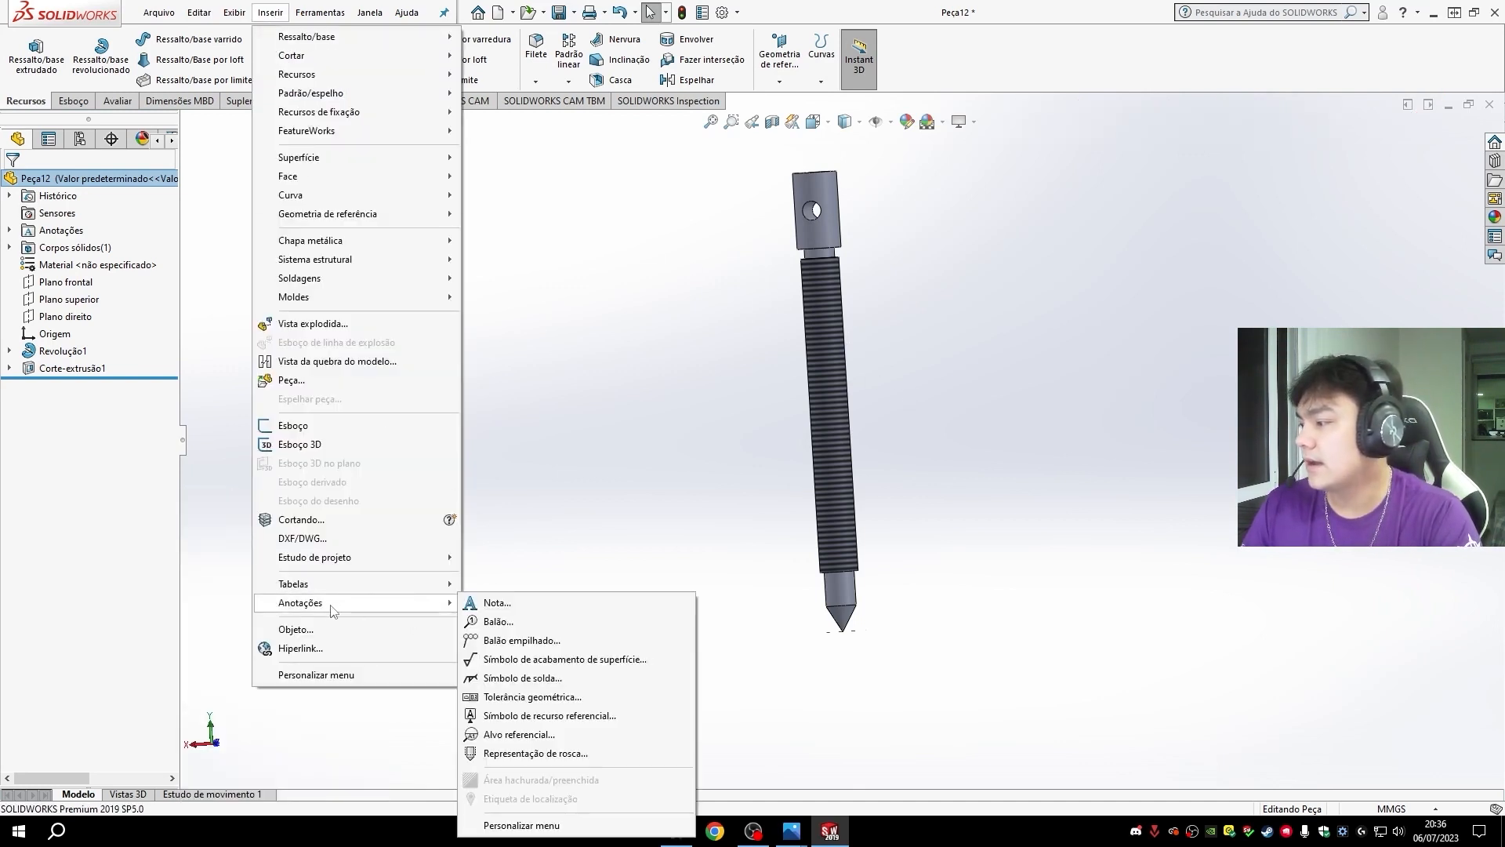
{"action": "left_click", "coordinate": [1048, 679]}
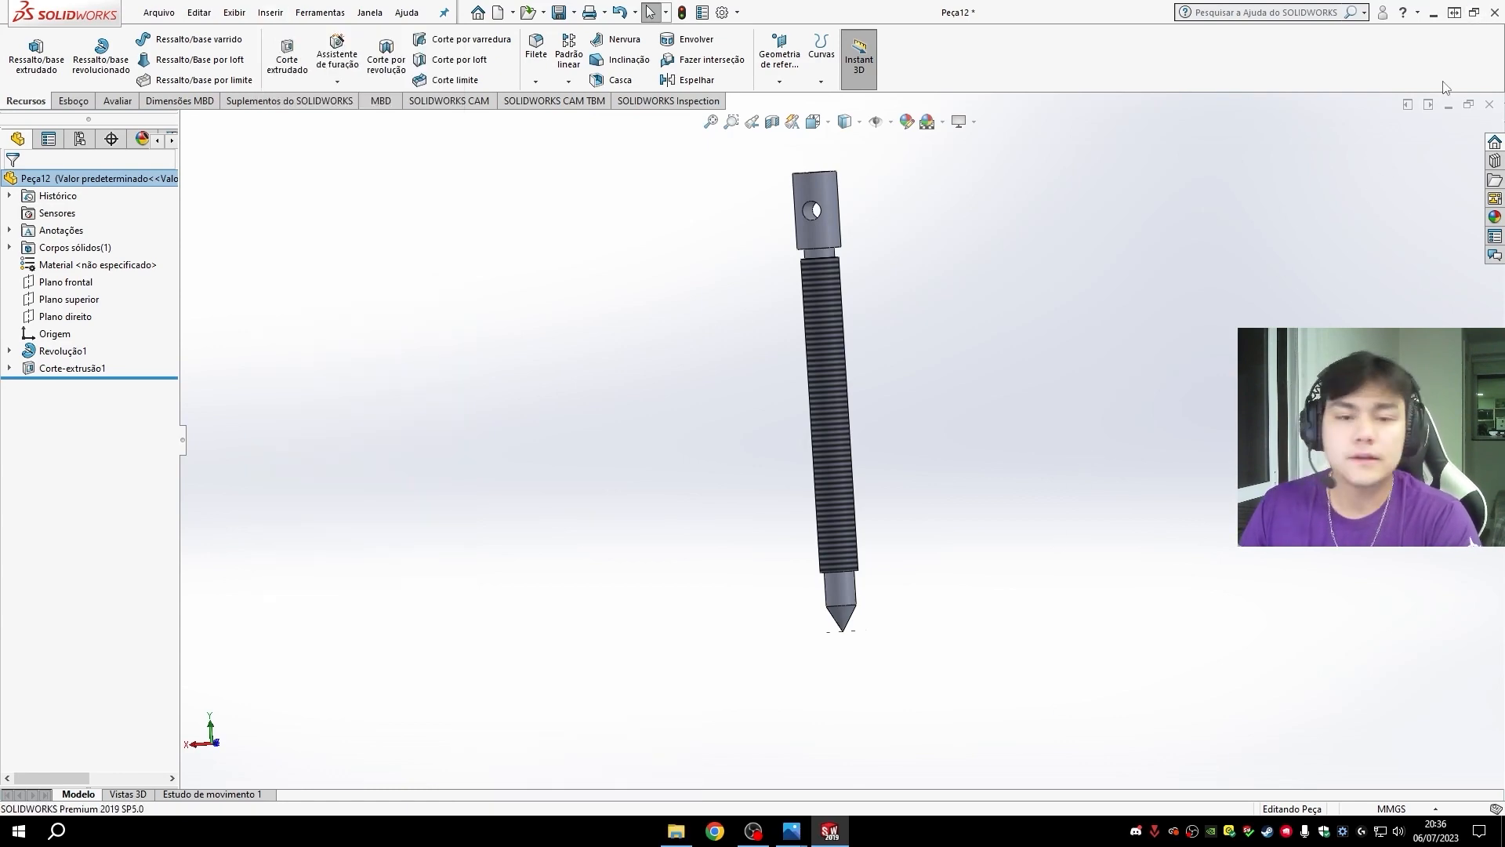
- Save the part as "3- Parafuso" in the Extrator folder
{"action": "left_click", "coordinate": [574, 12]}
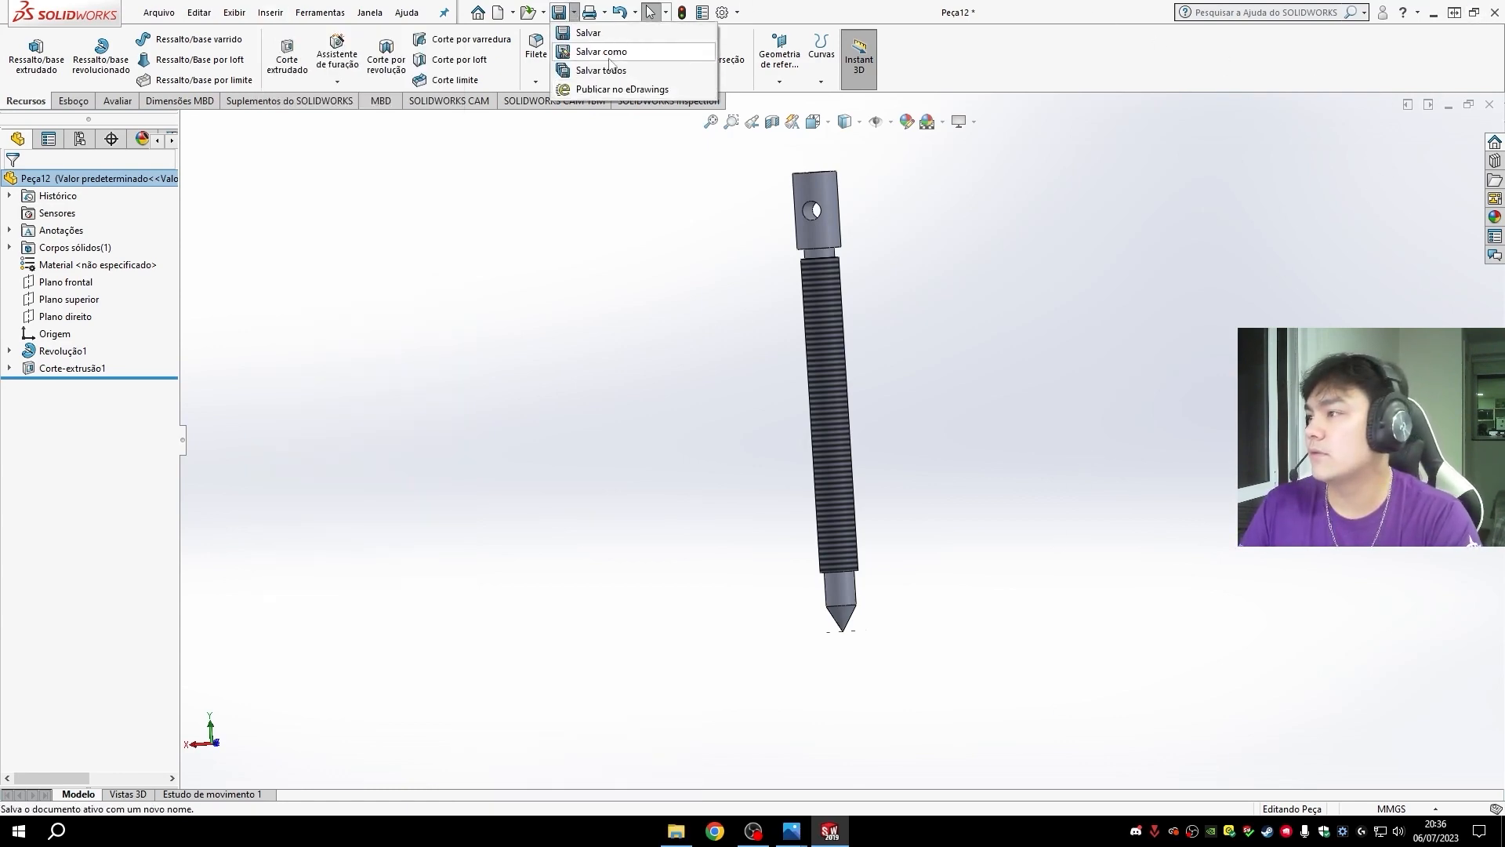
{"action": "left_click", "coordinate": [596, 50]}
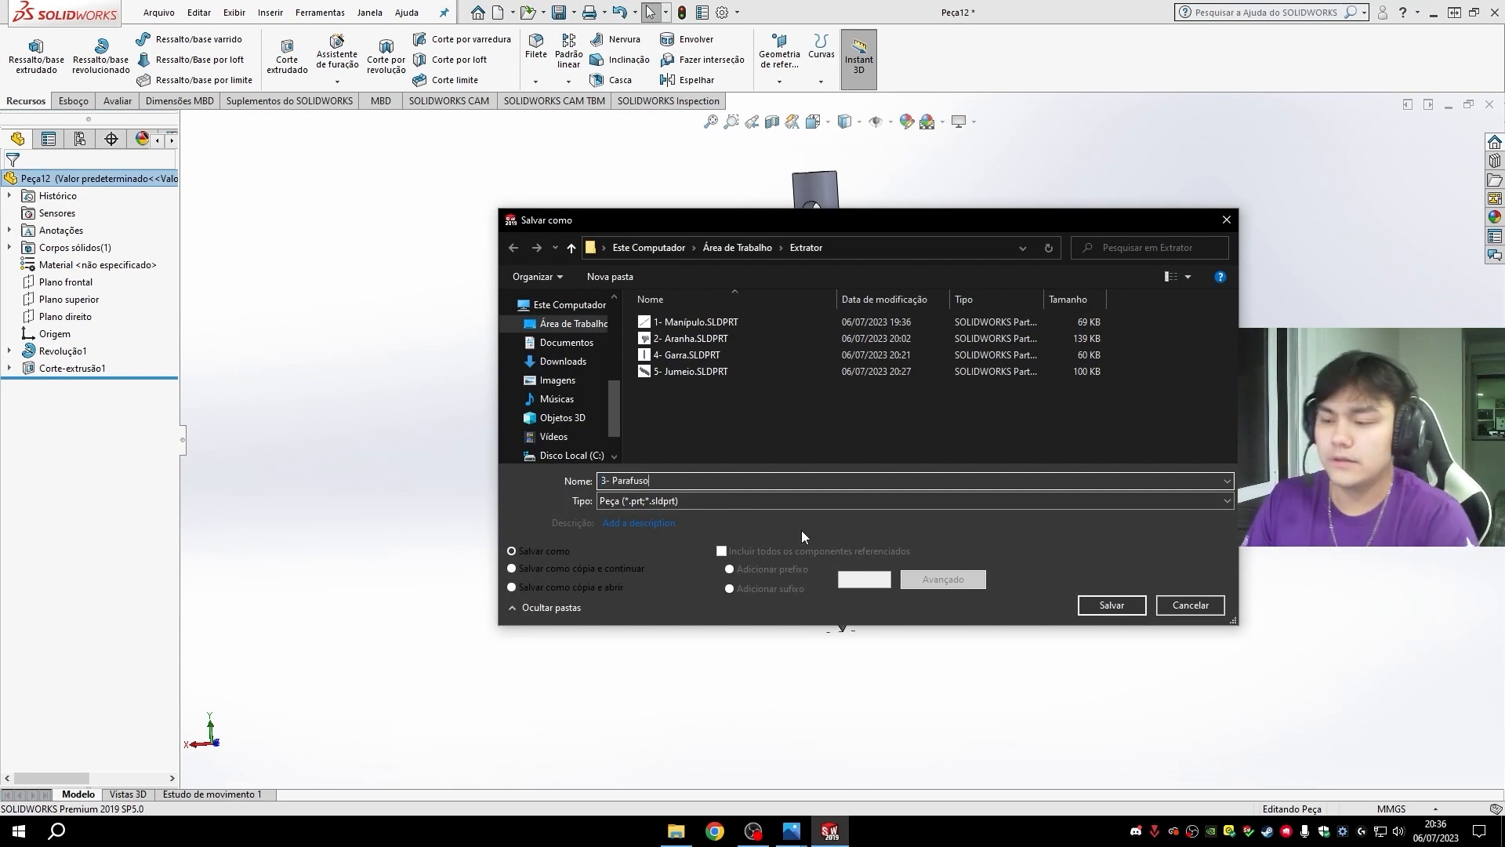
{"action": "left_click", "coordinate": [1120, 607]}
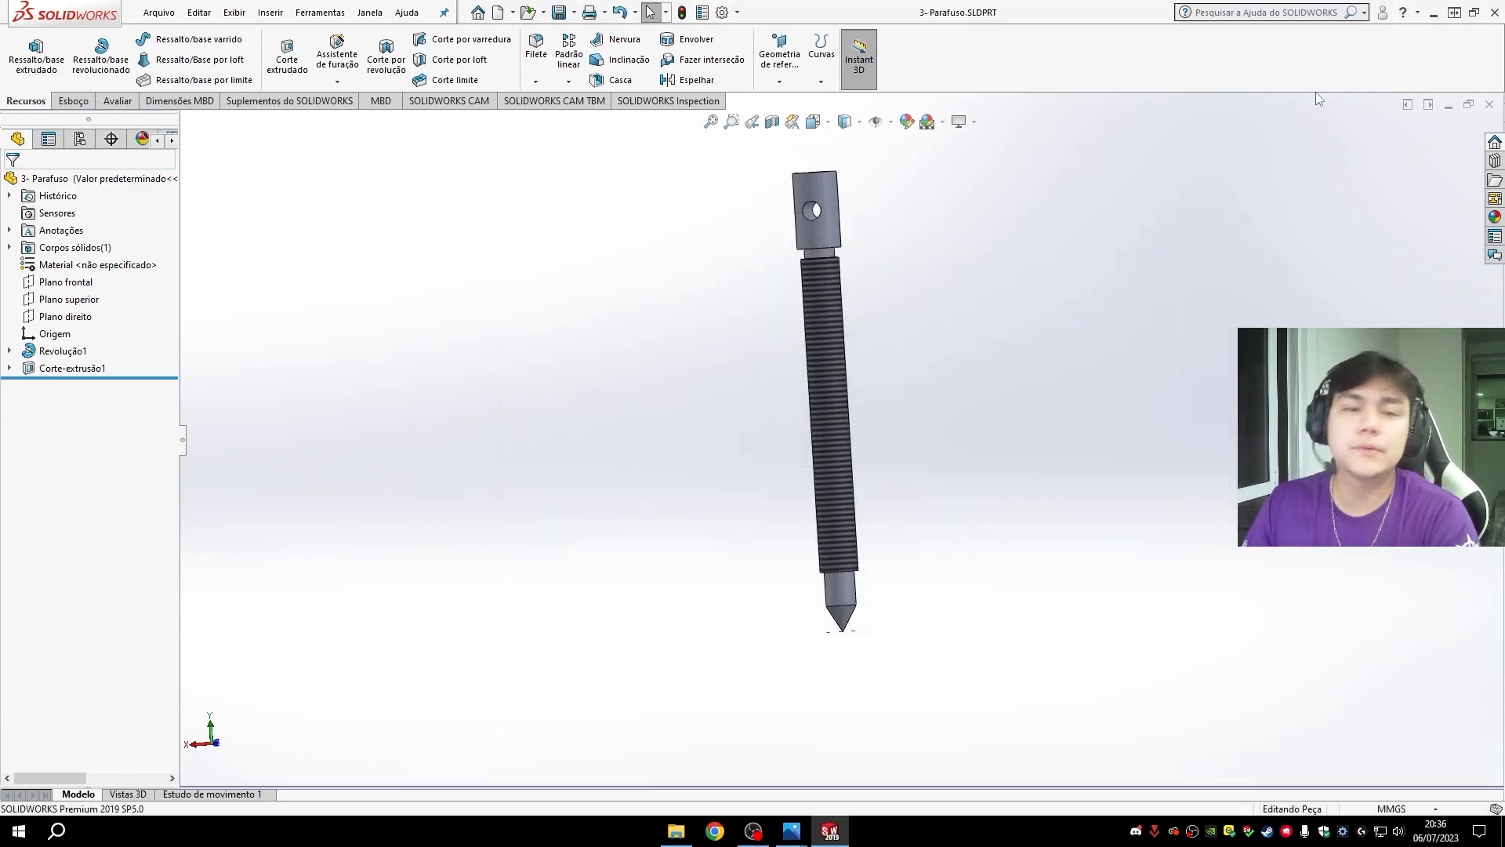